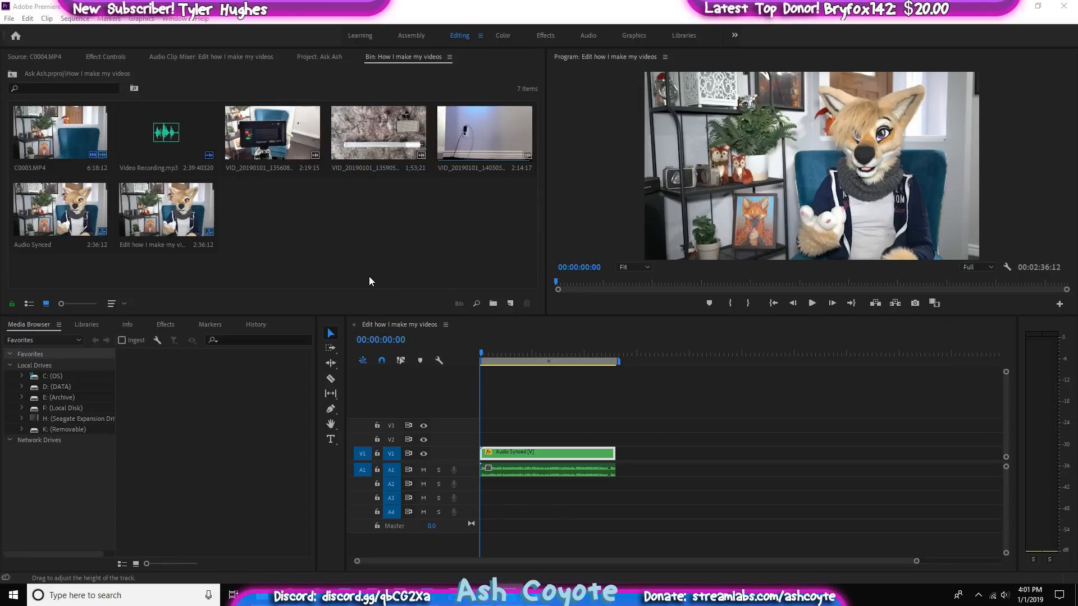
Preview the sequence by scrubbing to about 00:01:08, returning to the start and playing the first 35 seconds
{"action": "left_click", "coordinate": [122, 24]}
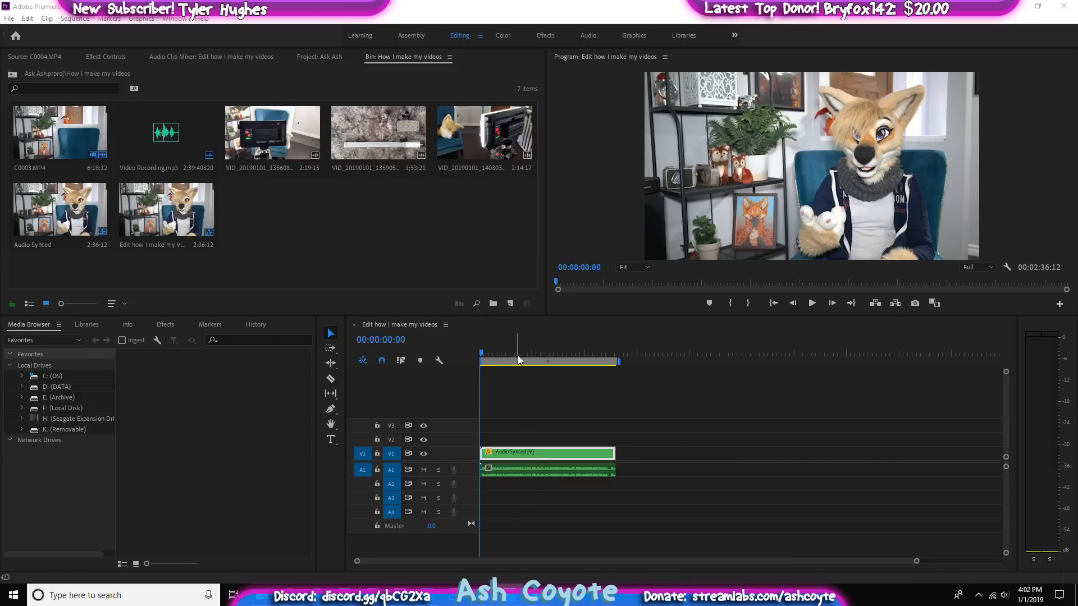
{"action": "left_click_drag", "start_coordinate": [518, 353], "coordinate": [541, 352]}
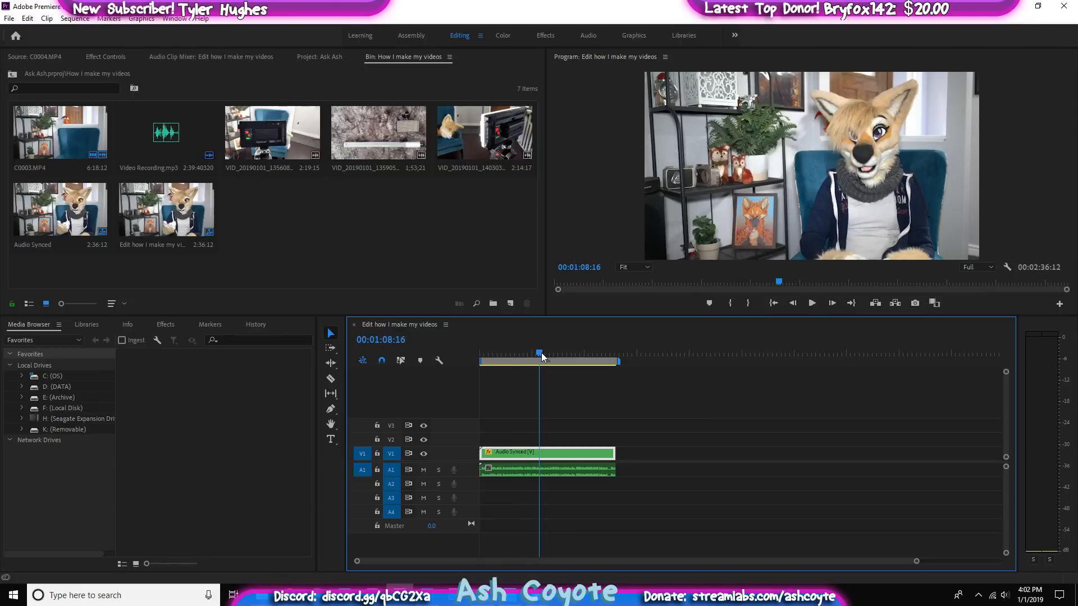
{"action": "key", "text": "space"}
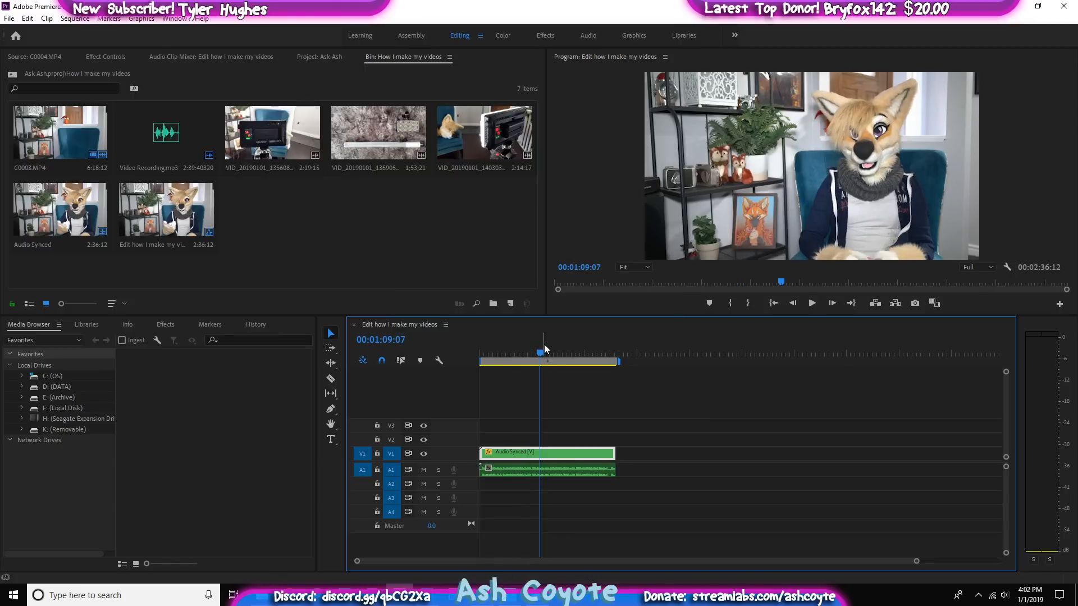
{"action": "left_click_drag", "start_coordinate": [542, 351], "coordinate": [446, 365]}
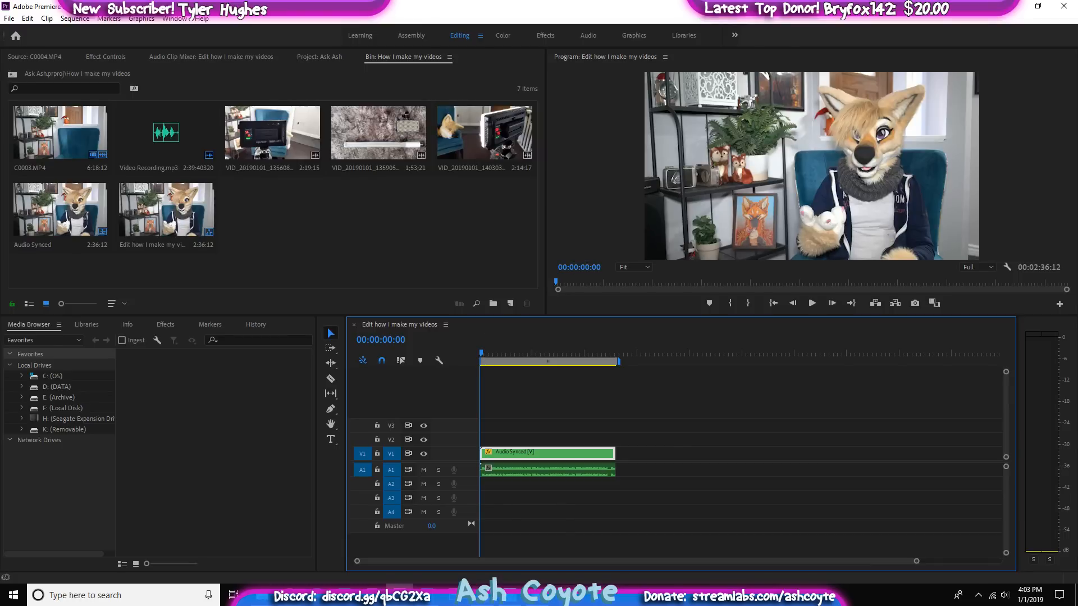
{"action": "key", "text": "space"}
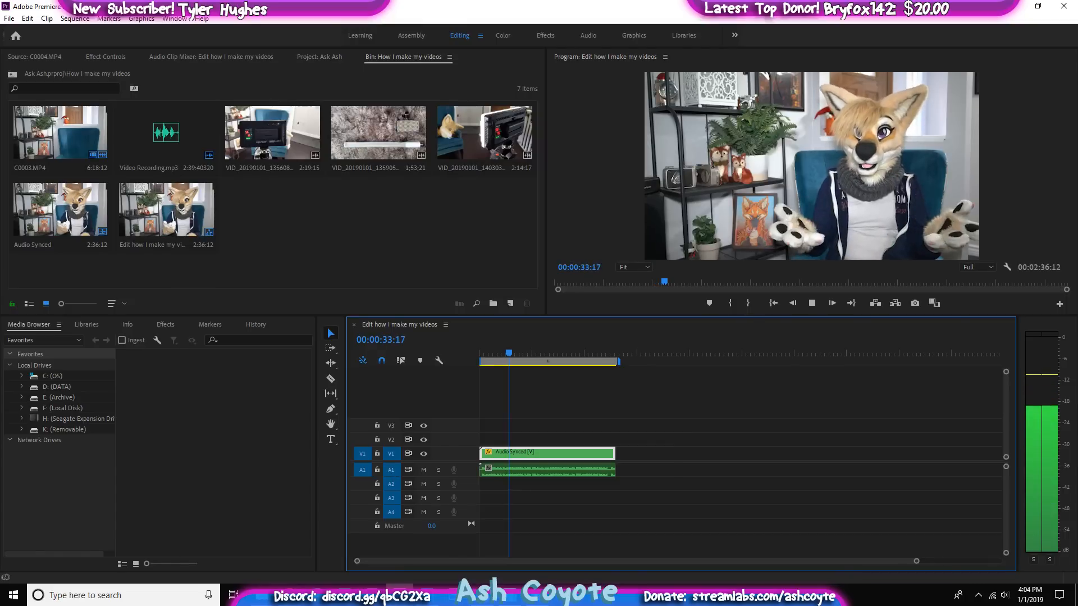
{"action": "key", "text": "space"}
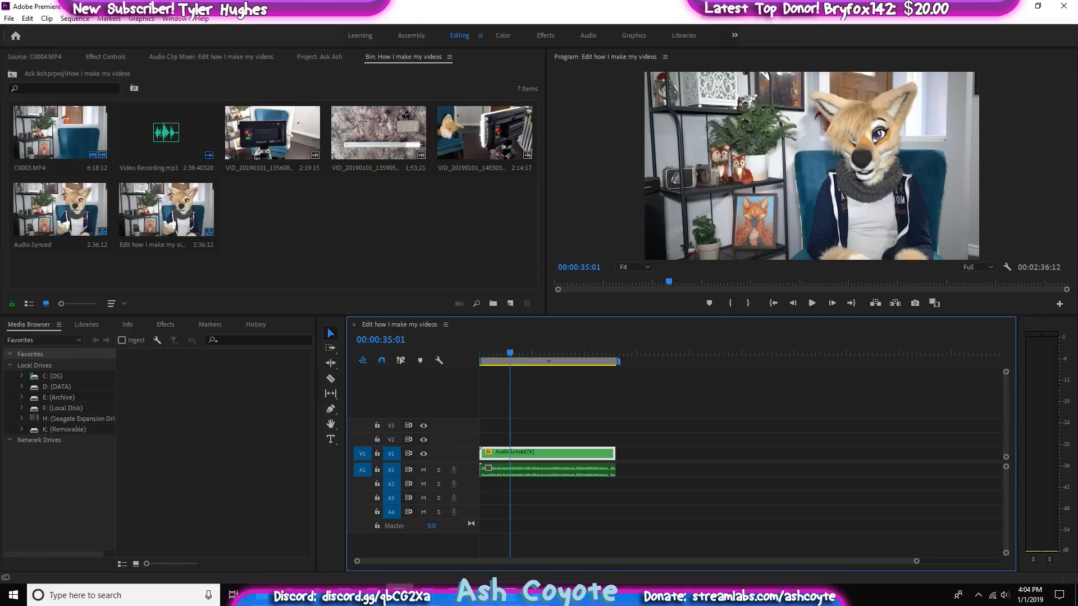
{"action": "key", "text": "alt+Tab"}
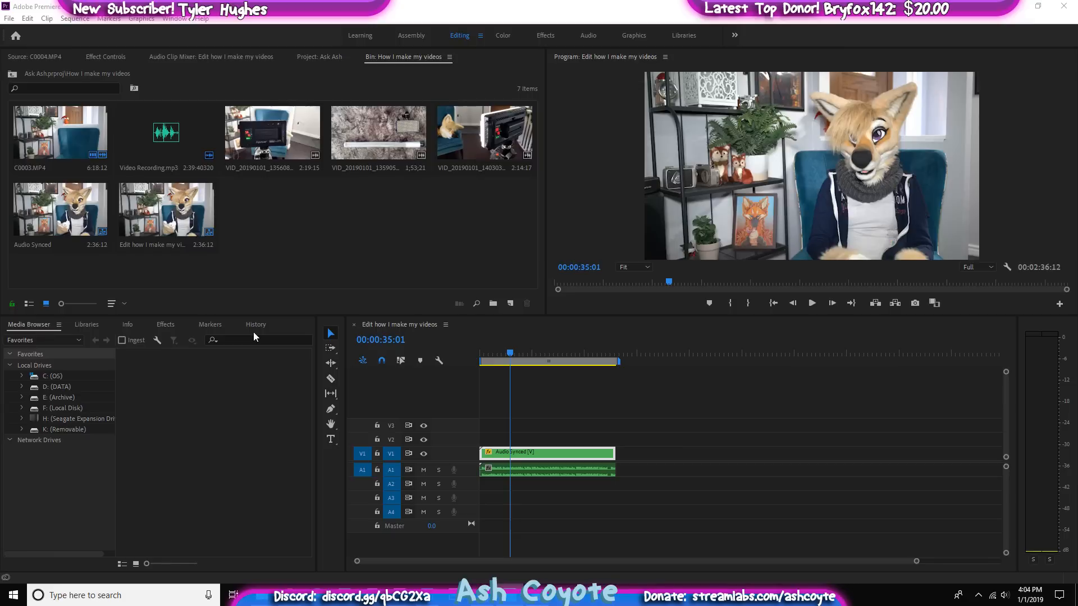
Scrub through the sequence from its start and park the playhead at 00:00:31:11
{"action": "left_click", "coordinate": [473, 392]}
{"action": "key", "text": "Home"}
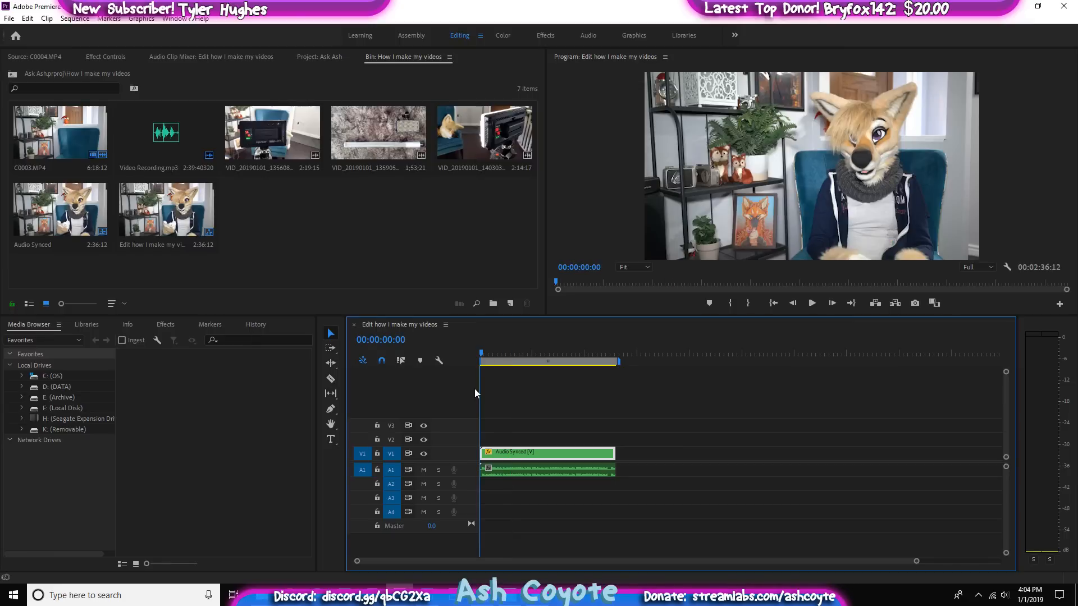
{"action": "left_click", "coordinate": [546, 397]}
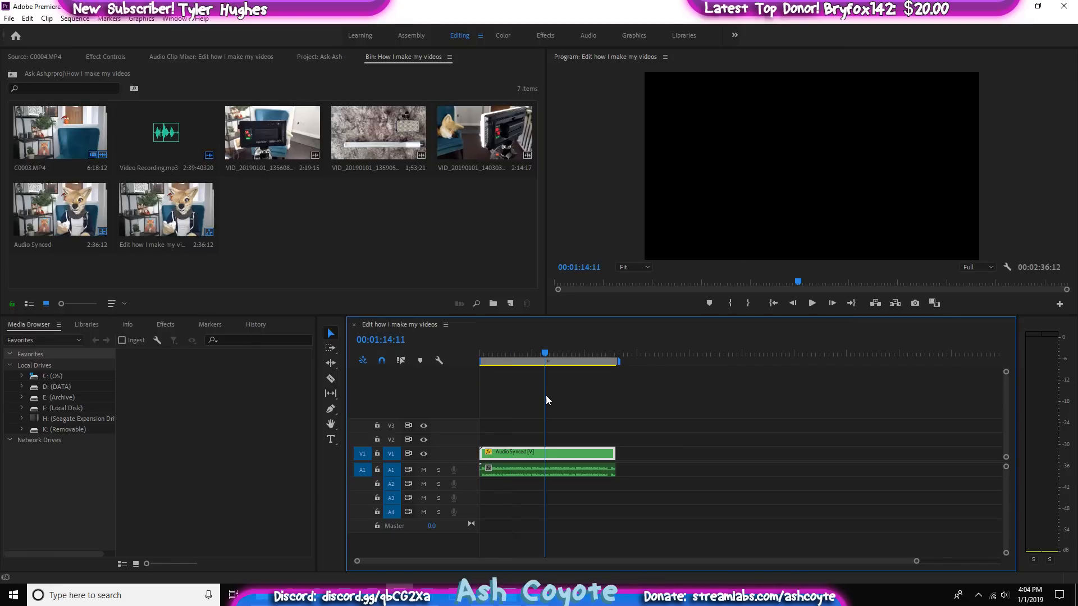
{"action": "left_click_drag", "start_coordinate": [545, 395], "coordinate": [506, 395]}
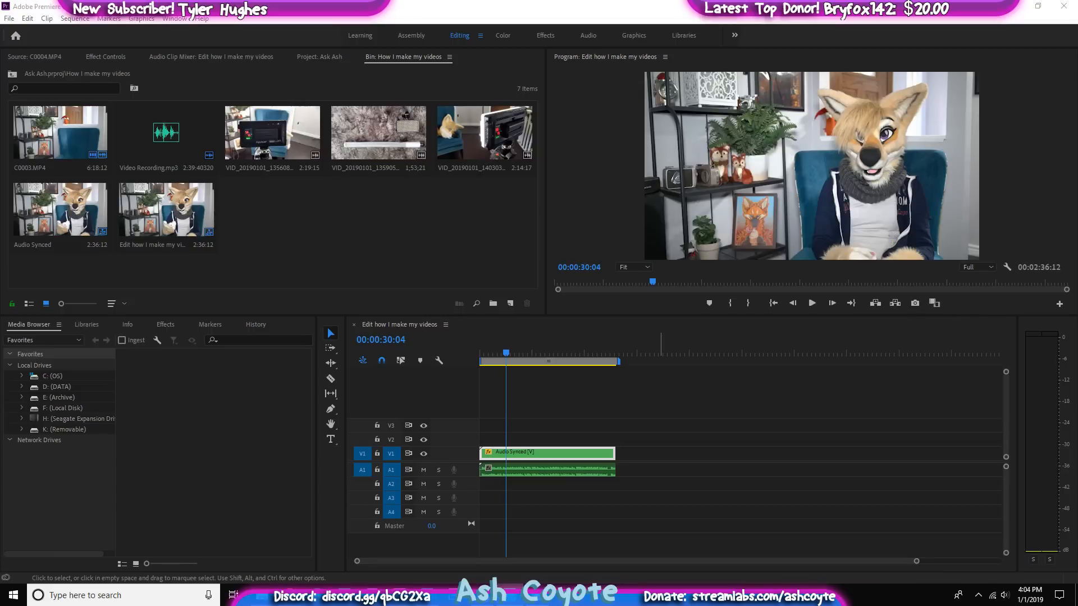
{"action": "left_click_drag", "start_coordinate": [492, 363], "coordinate": [525, 377]}
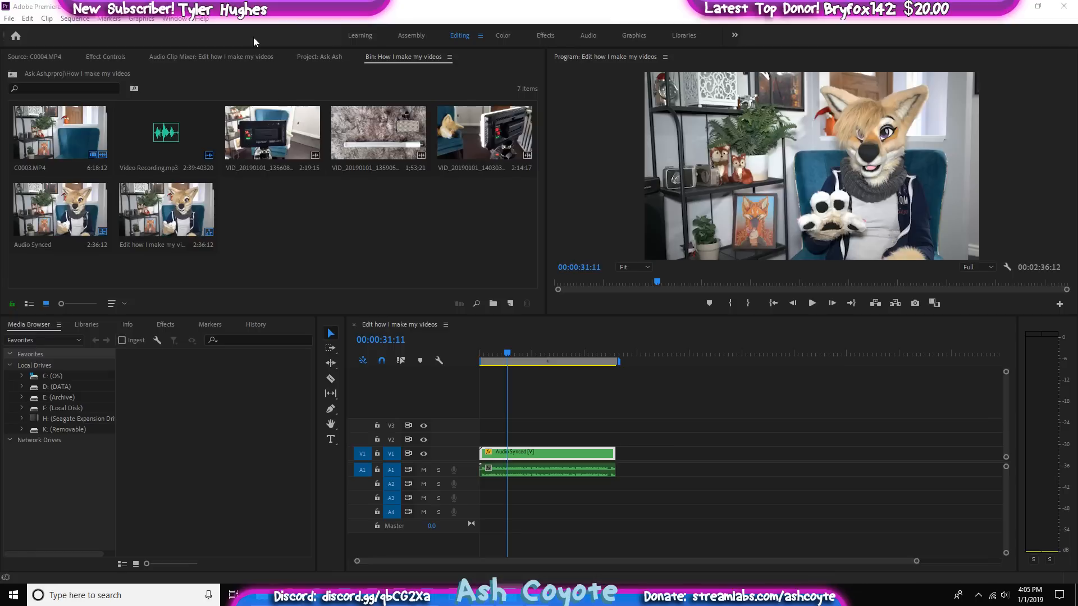
Apply the Lumetri Color effect from Color Correction to the Audio Synced clip on V1 and bring its settings into view
{"action": "left_click", "coordinate": [106, 56]}
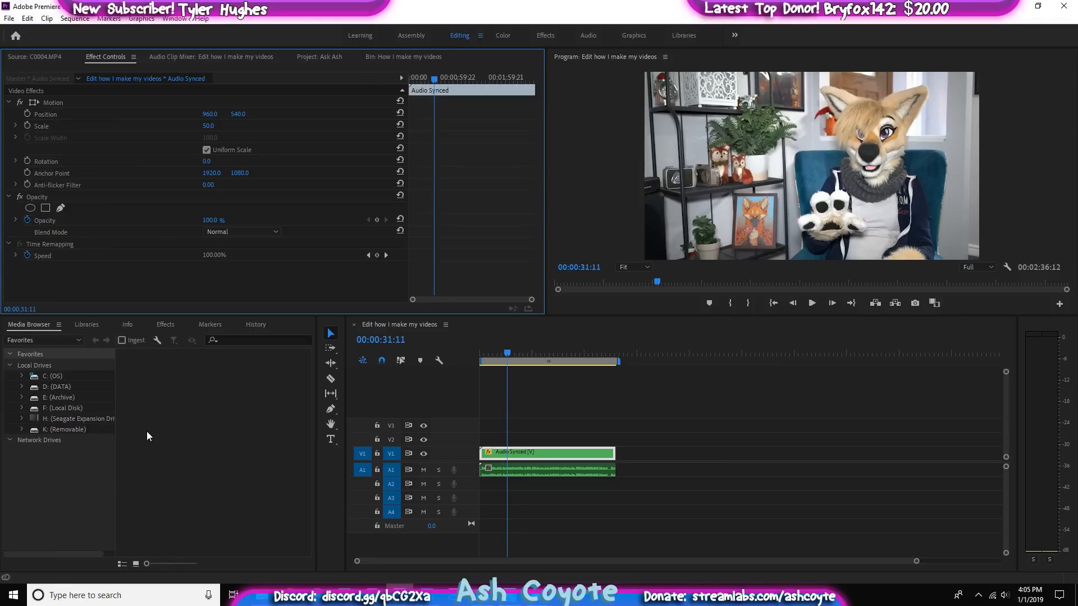
{"action": "left_click", "coordinate": [165, 325]}
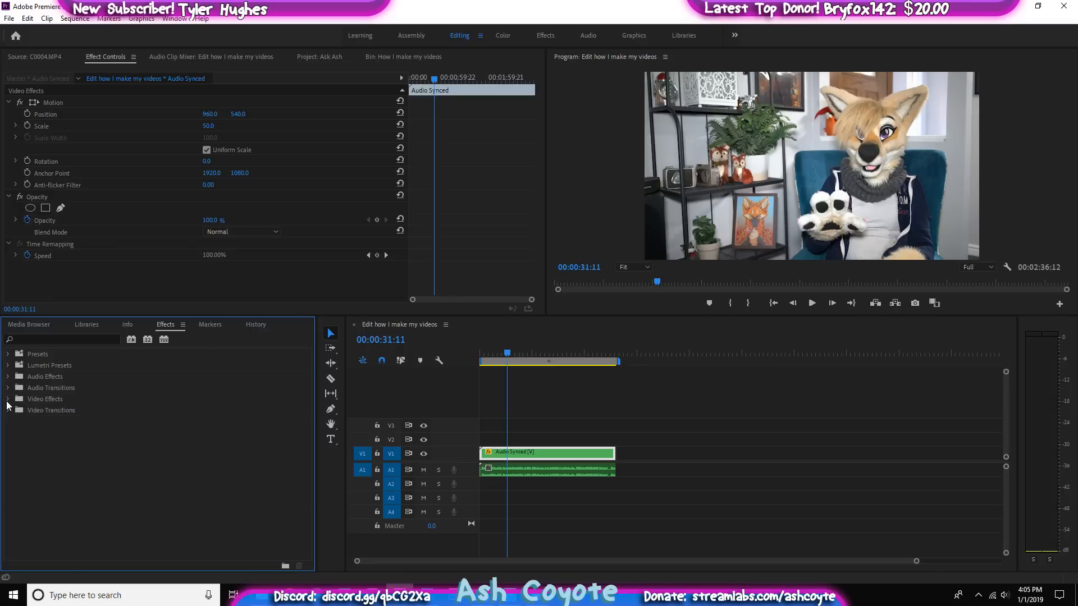
{"action": "left_click", "coordinate": [8, 399]}
{"action": "scroll", "coordinate": [146, 523], "scroll_direction": "down", "scroll_amount": 1}
{"action": "scroll", "coordinate": [148, 526], "scroll_direction": "down", "scroll_amount": 1}
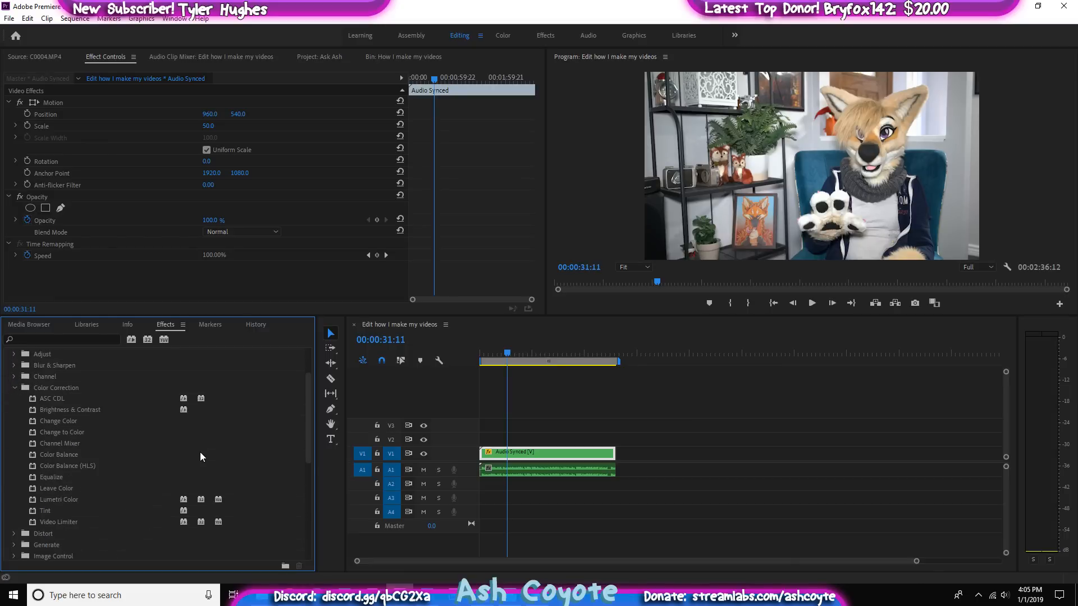
{"action": "scroll", "coordinate": [200, 453], "scroll_direction": "down", "scroll_amount": 2}
{"action": "left_click_drag", "start_coordinate": [168, 477], "coordinate": [549, 451]}
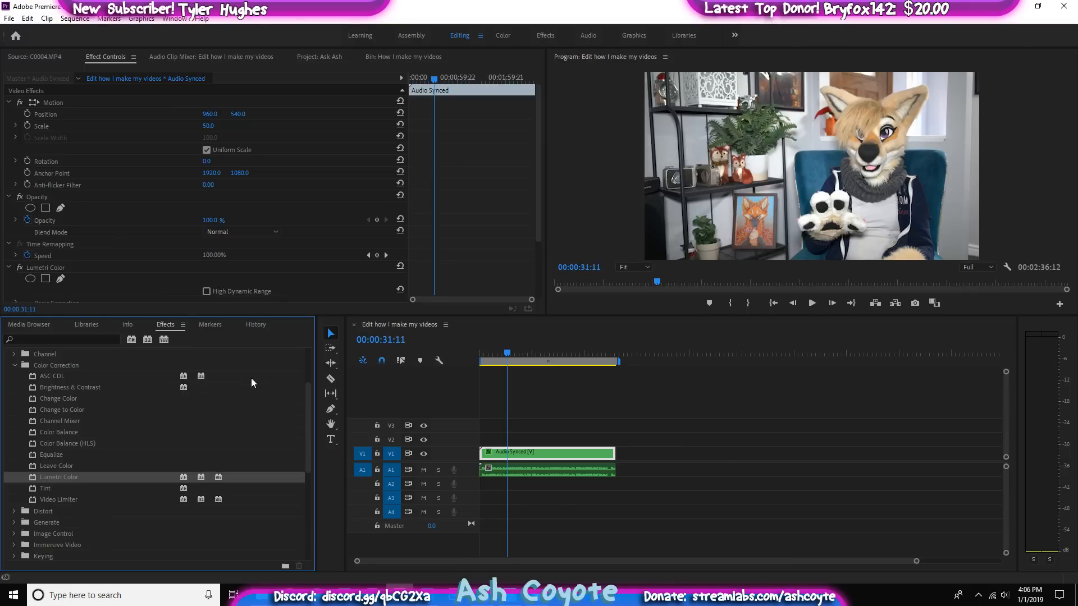
{"action": "scroll", "coordinate": [114, 178], "scroll_direction": "down", "scroll_amount": 2}
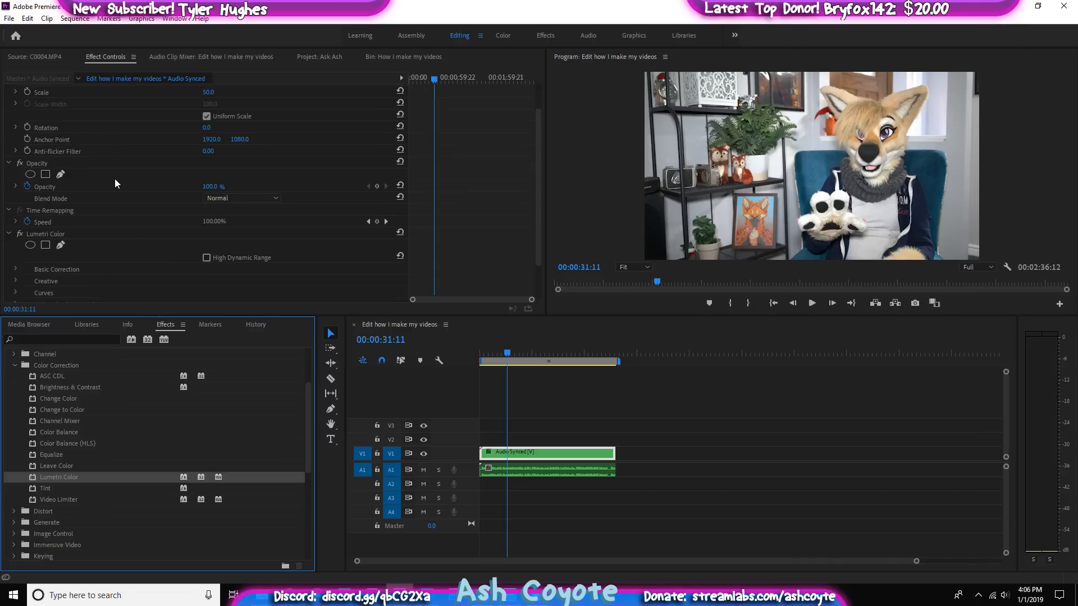
{"action": "scroll", "coordinate": [126, 135], "scroll_direction": "down", "scroll_amount": 2}
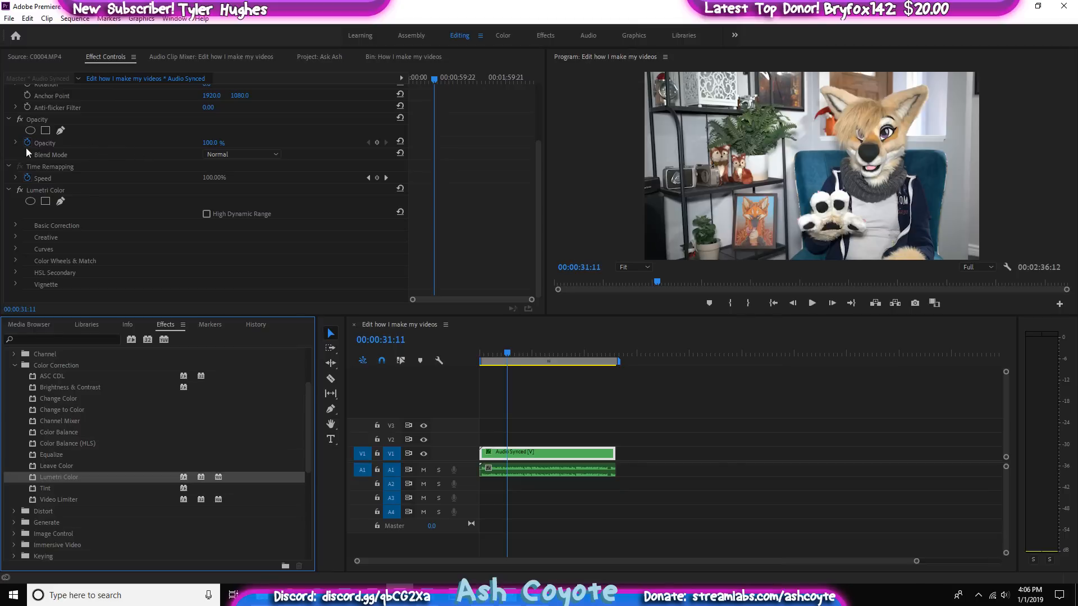
Split the Audio Synced clip at 00:00:31:11 with the Razor tool and undo the cut
{"action": "key", "text": "c"}
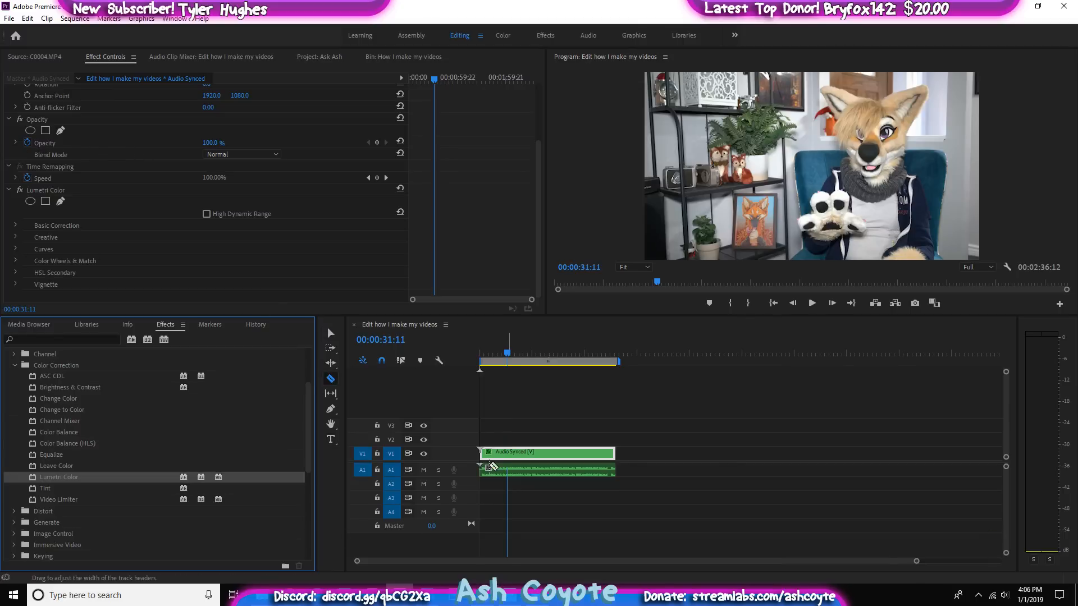
{"action": "left_click", "coordinate": [506, 453]}
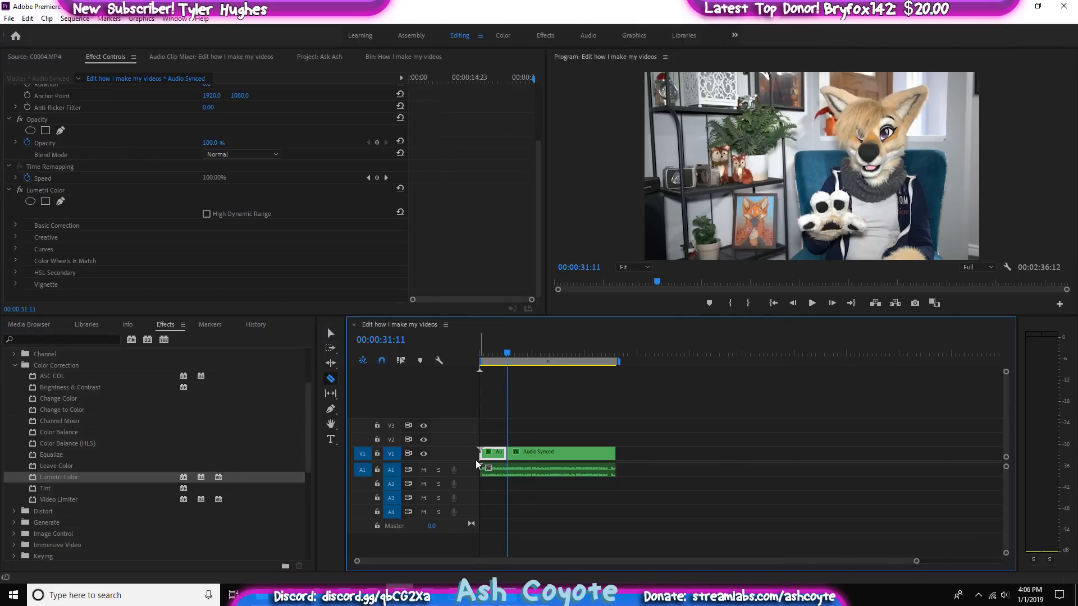
{"action": "key", "text": "ctrl+z"}
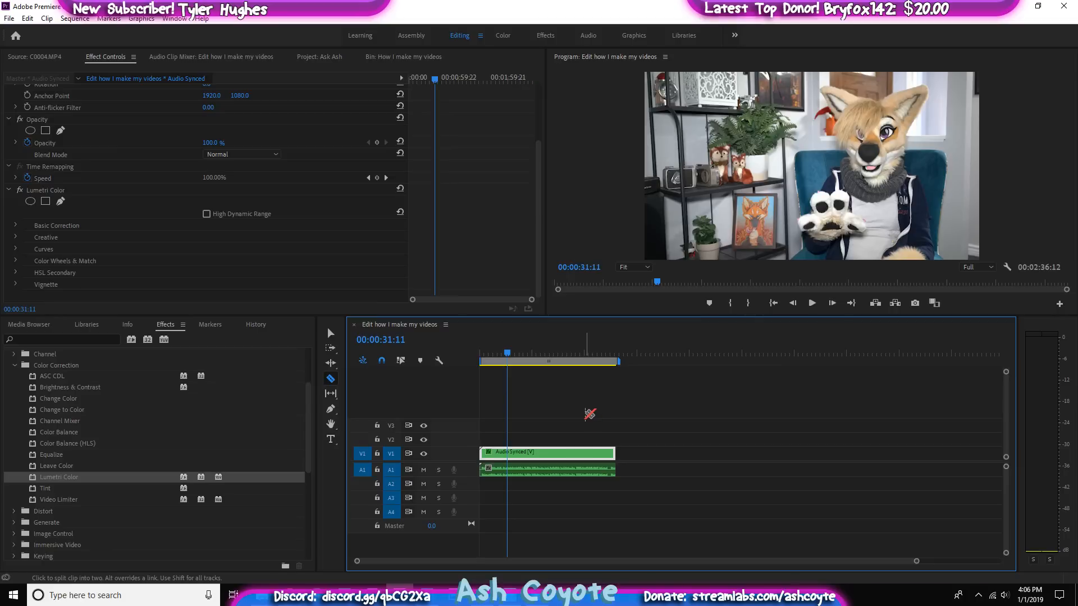
Expand Lumetri Color's Creative and Basic Correction settings, setting the Basic Correction tint to 3.0 and contrast to 56.0
{"action": "left_click", "coordinate": [16, 238]}
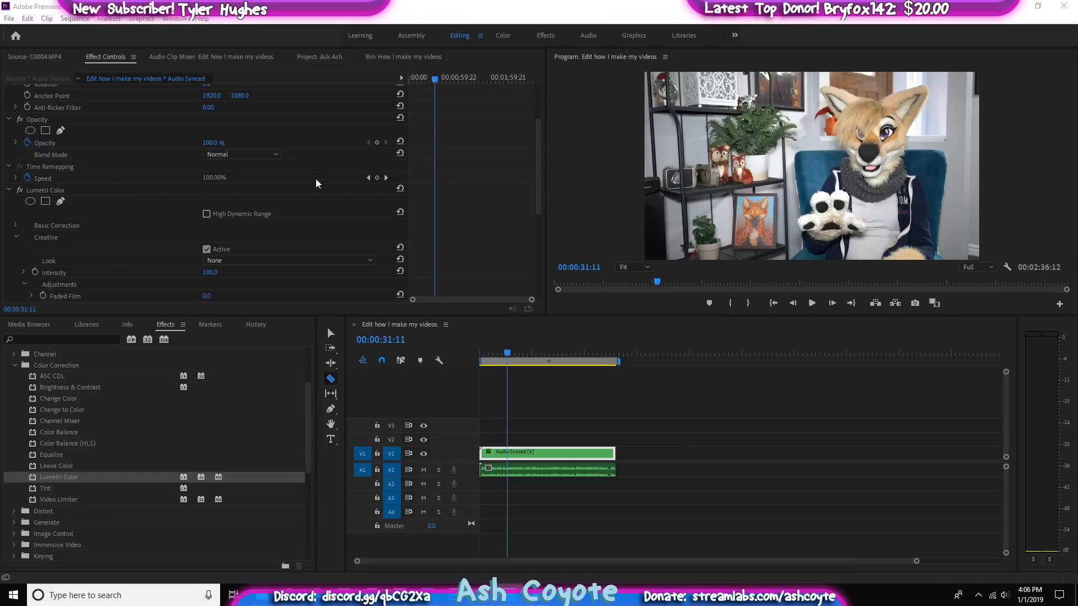
{"action": "scroll", "coordinate": [56, 167], "scroll_direction": "down", "scroll_amount": 1}
{"action": "scroll", "coordinate": [56, 167], "scroll_direction": "down", "scroll_amount": 2}
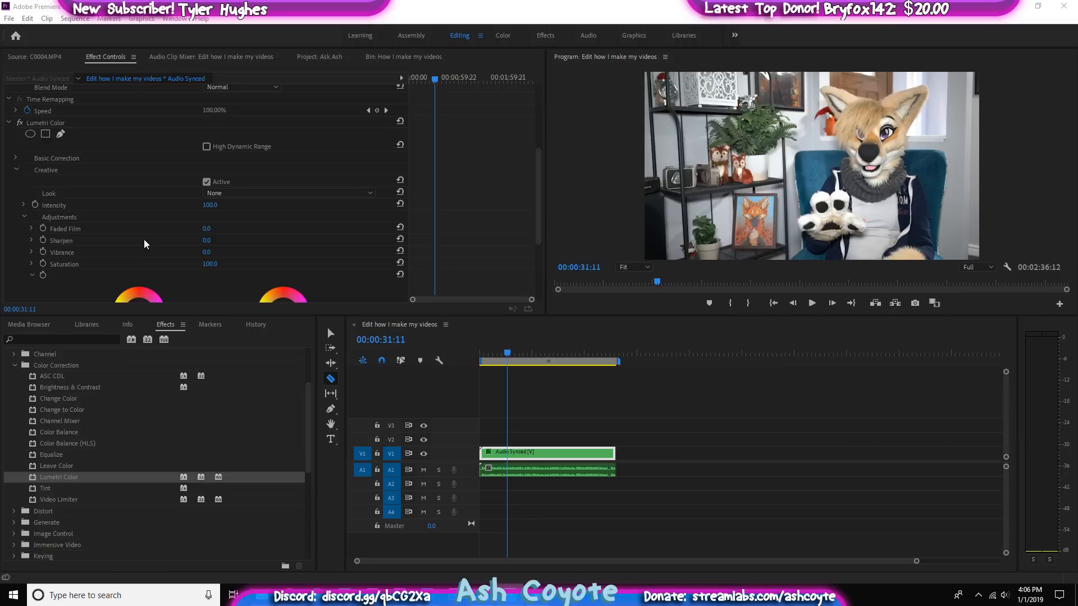
{"action": "left_click", "coordinate": [15, 161]}
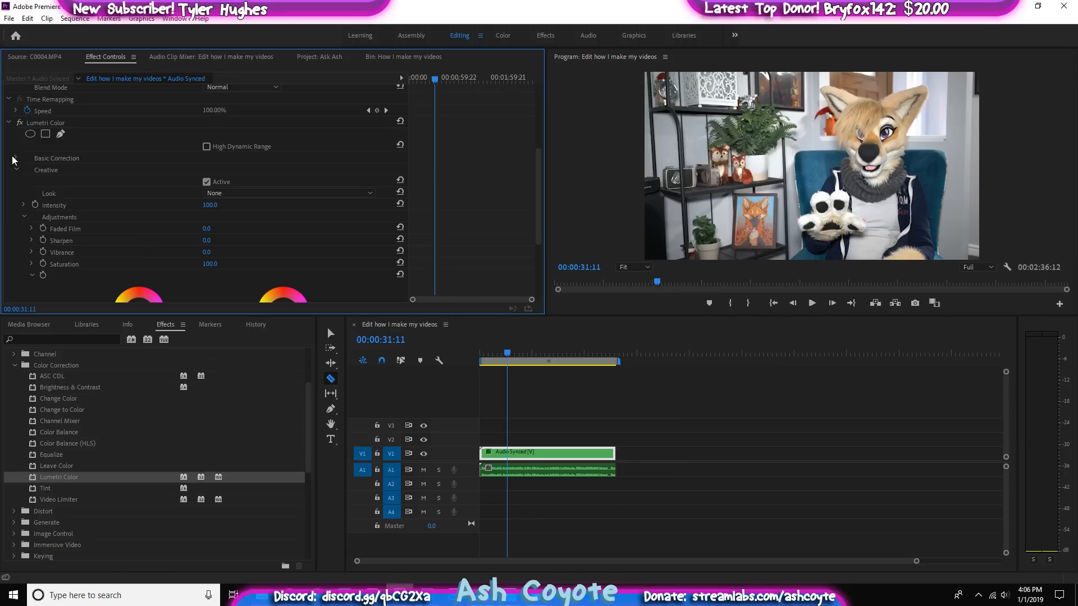
{"action": "scroll", "coordinate": [293, 230], "scroll_direction": "down", "scroll_amount": 2}
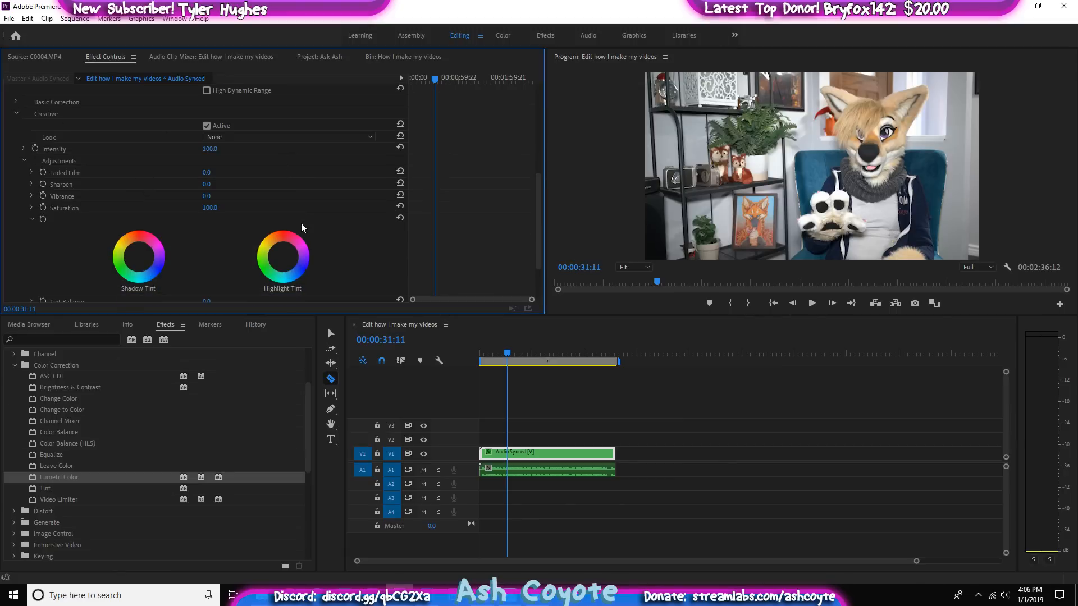
{"action": "scroll", "coordinate": [225, 222], "scroll_direction": "down", "scroll_amount": 1}
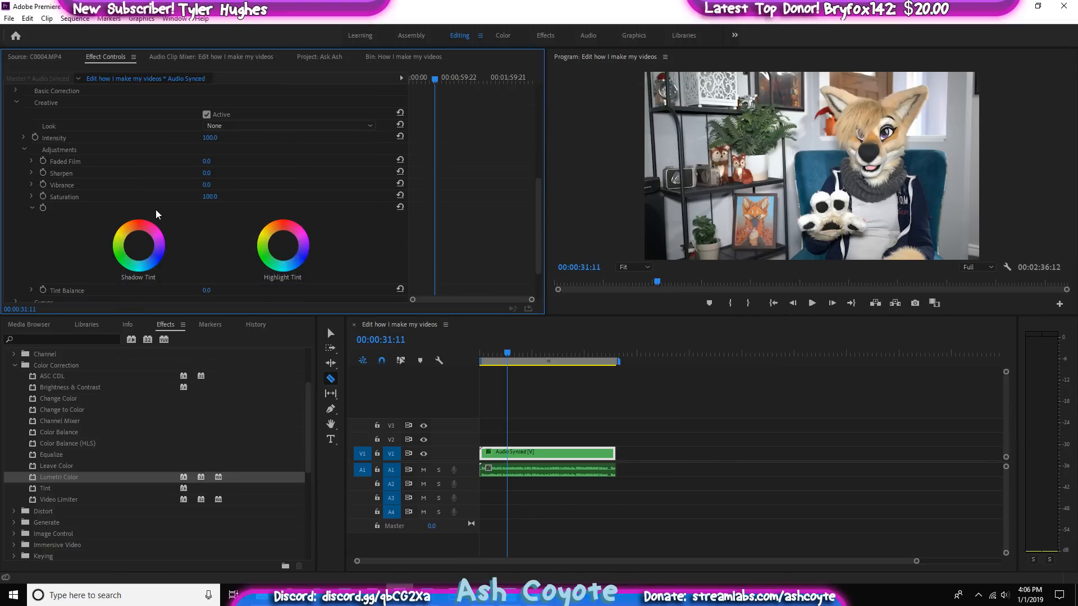
{"action": "scroll", "coordinate": [157, 215], "scroll_direction": "up", "scroll_amount": 5}
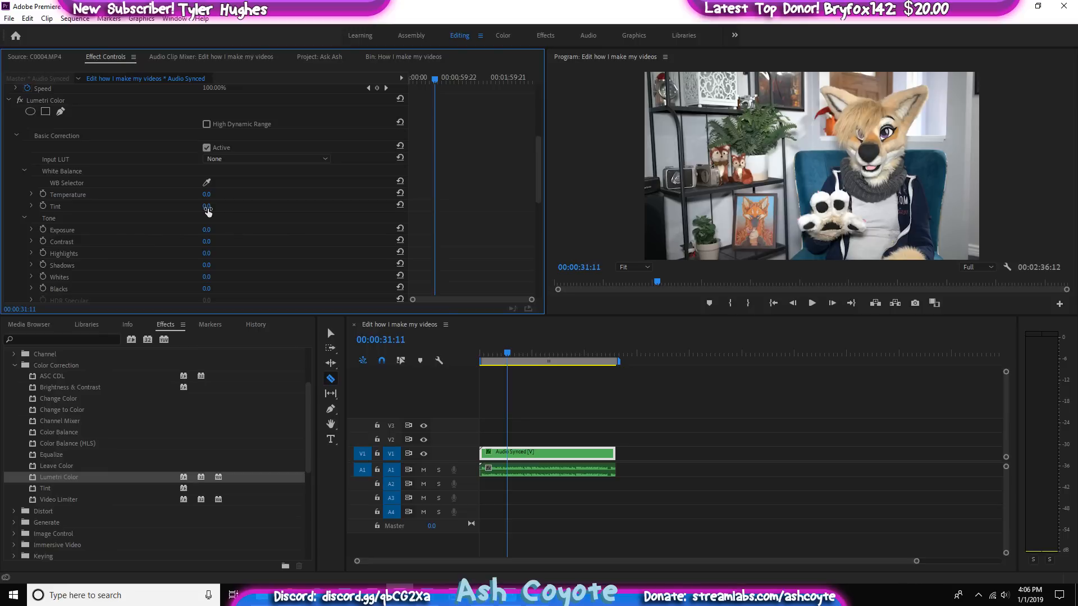
{"action": "left_click_drag", "start_coordinate": [207, 211], "coordinate": [213, 211]}
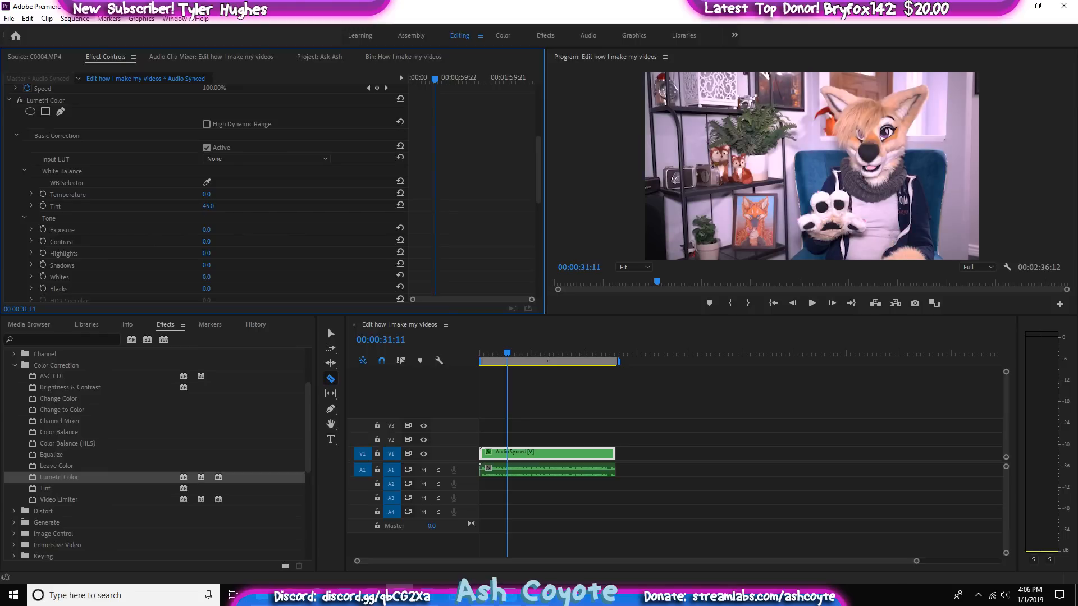
{"action": "left_click_drag", "start_coordinate": [208, 206], "coordinate": [184, 206]}
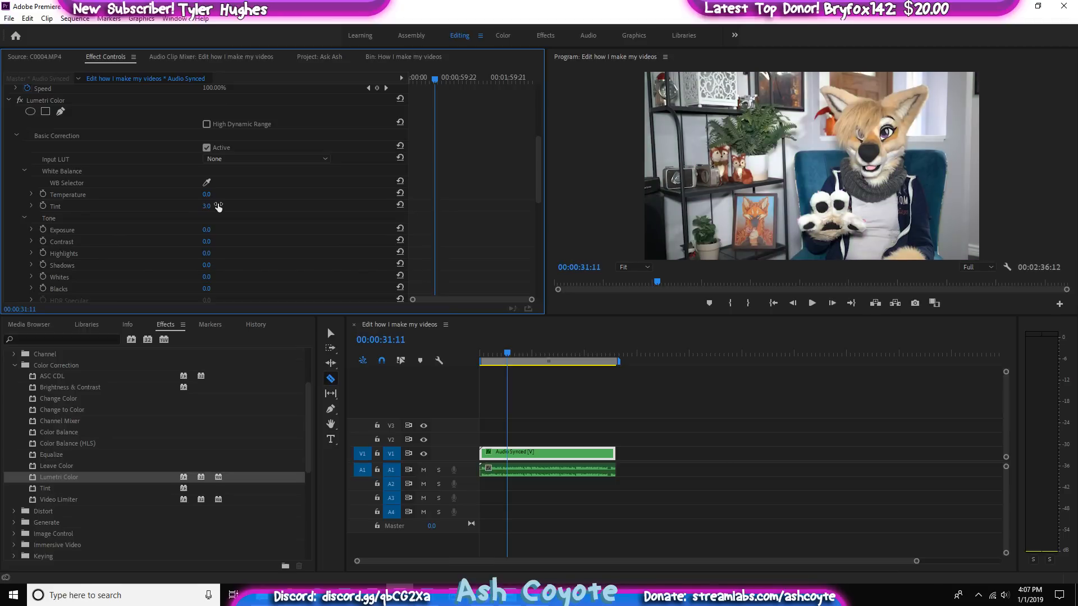
{"action": "scroll", "coordinate": [209, 230], "scroll_direction": "down", "scroll_amount": 1}
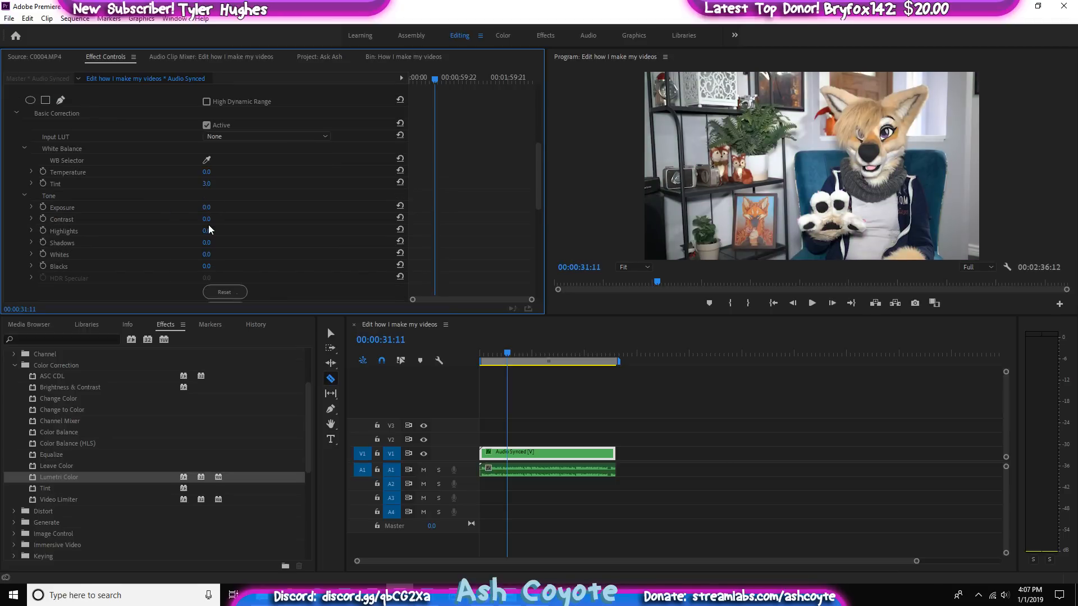
{"action": "left_click_drag", "start_coordinate": [207, 219], "coordinate": [238, 219]}
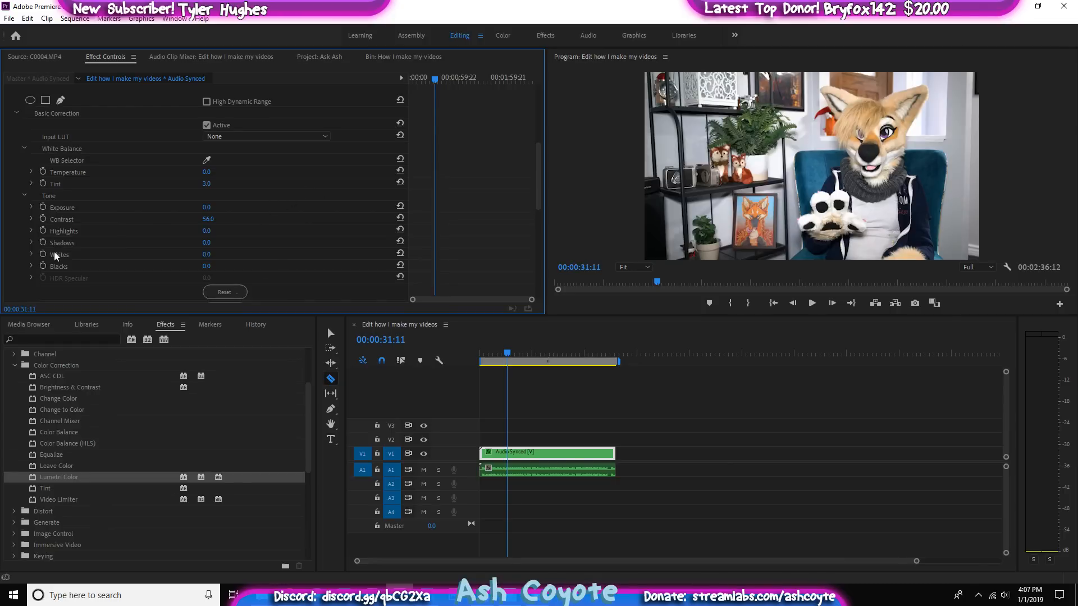
Set the Lumetri Color vignette's amount to -5.0 and feather to 100.0
{"action": "scroll", "coordinate": [55, 256], "scroll_direction": "down", "scroll_amount": 10}
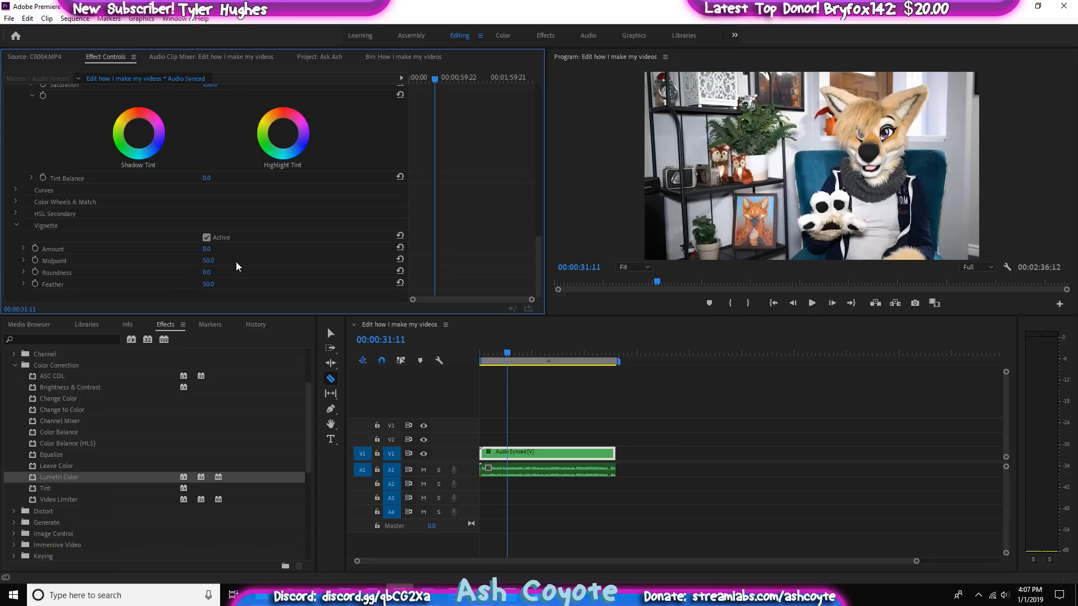
{"action": "left_click_drag", "start_coordinate": [207, 249], "coordinate": [246, 260]}
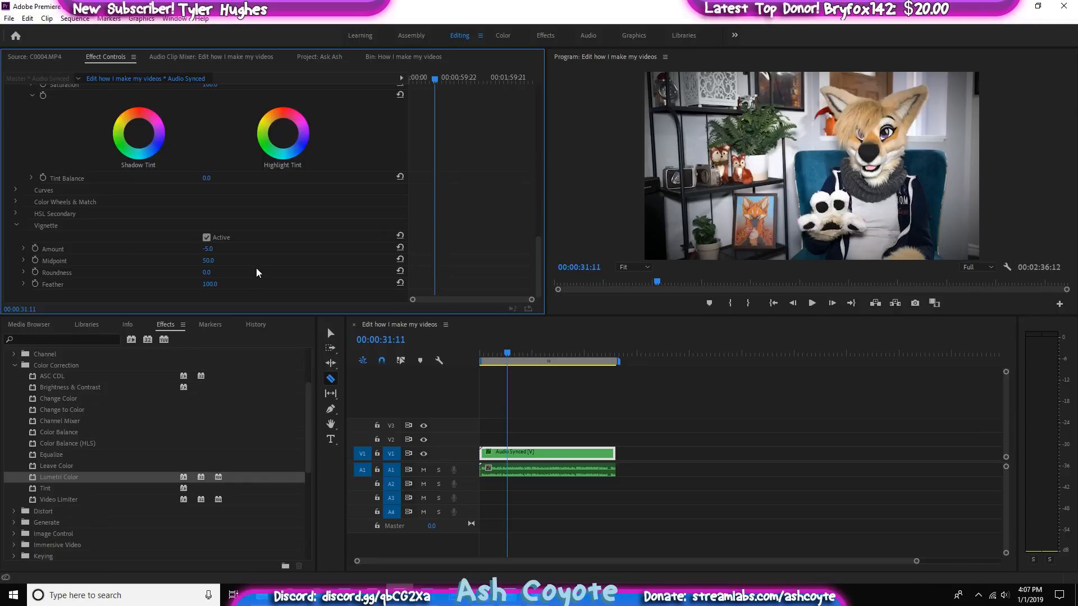
Compare the picture with the vignette disabled and re-enabled, and return the playhead to the start of the sequence
{"action": "left_click", "coordinate": [206, 239]}
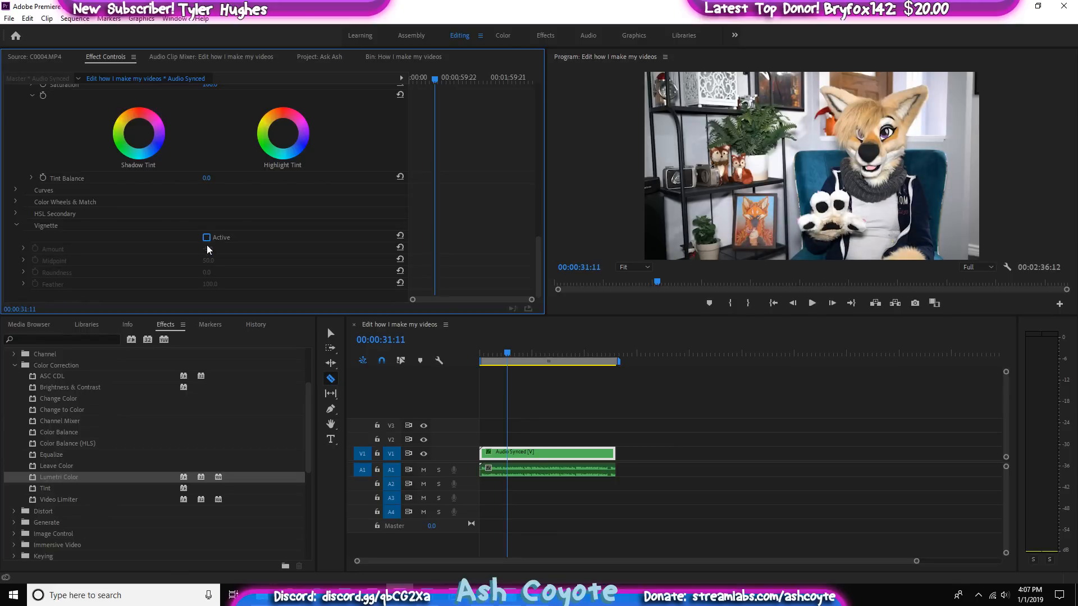
{"action": "left_click", "coordinate": [206, 237]}
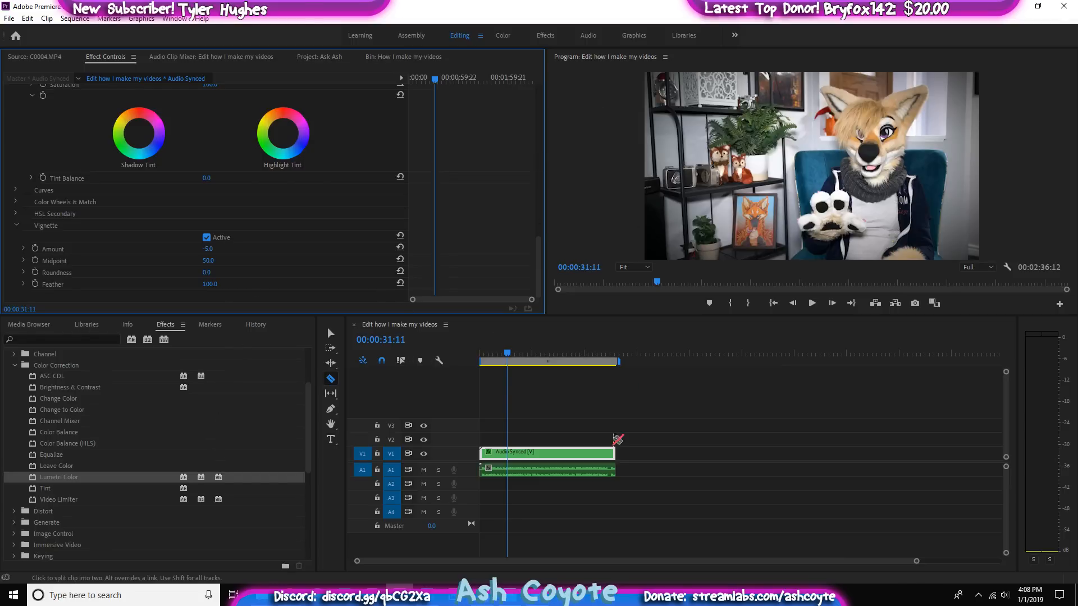
{"action": "left_click_drag", "start_coordinate": [510, 349], "coordinate": [401, 364]}
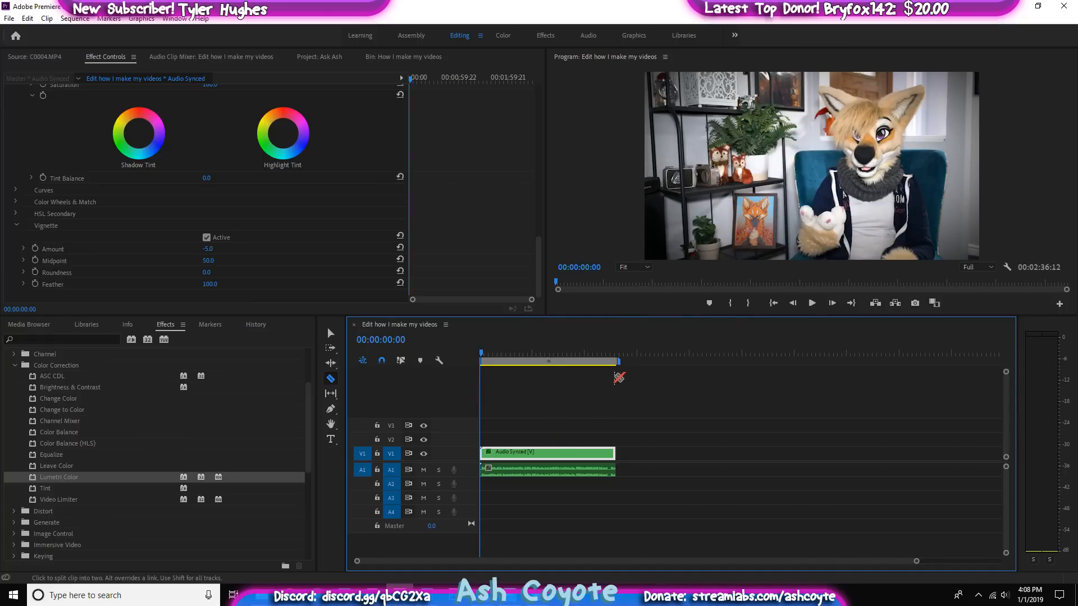
Play the sequence from the start through the first minute to review the colour-corrected Audio Synced clip
{"action": "left_click", "coordinate": [528, 363]}
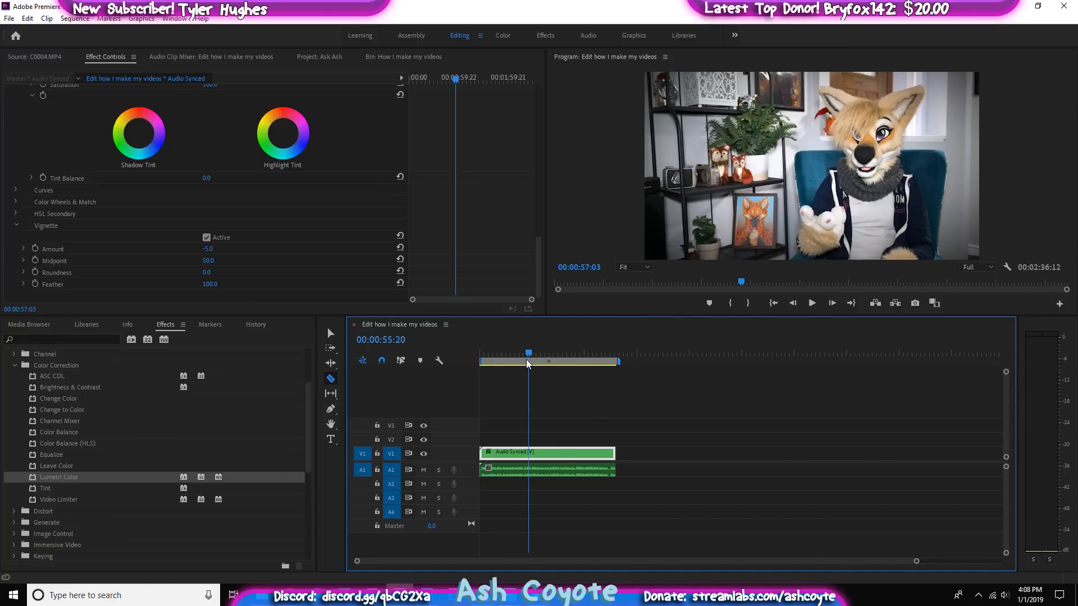
{"action": "key", "text": "Home"}
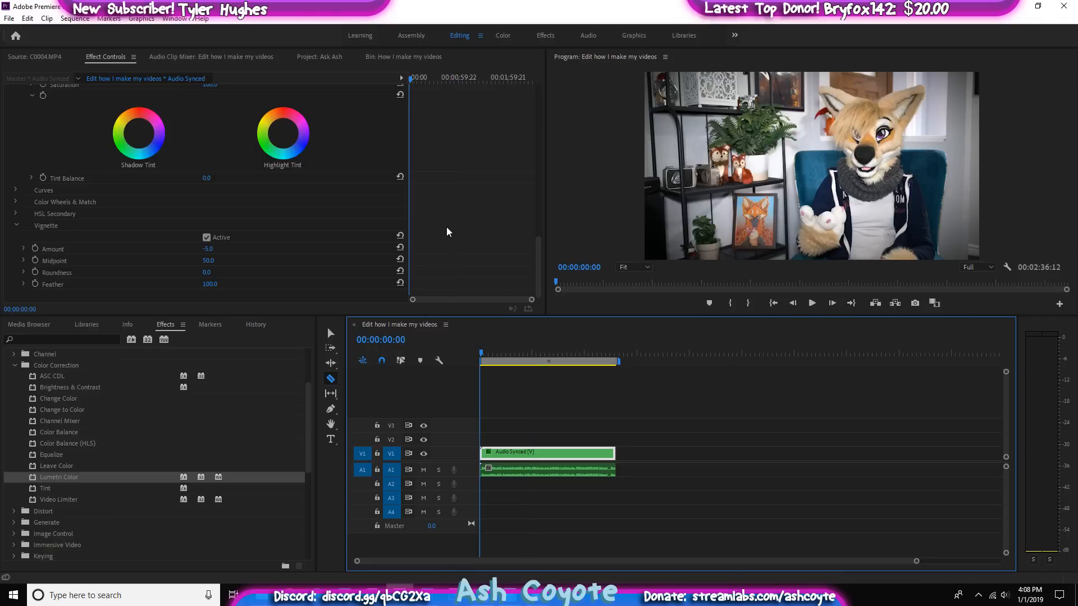
{"action": "scroll", "coordinate": [438, 234], "scroll_direction": "up", "scroll_amount": 10}
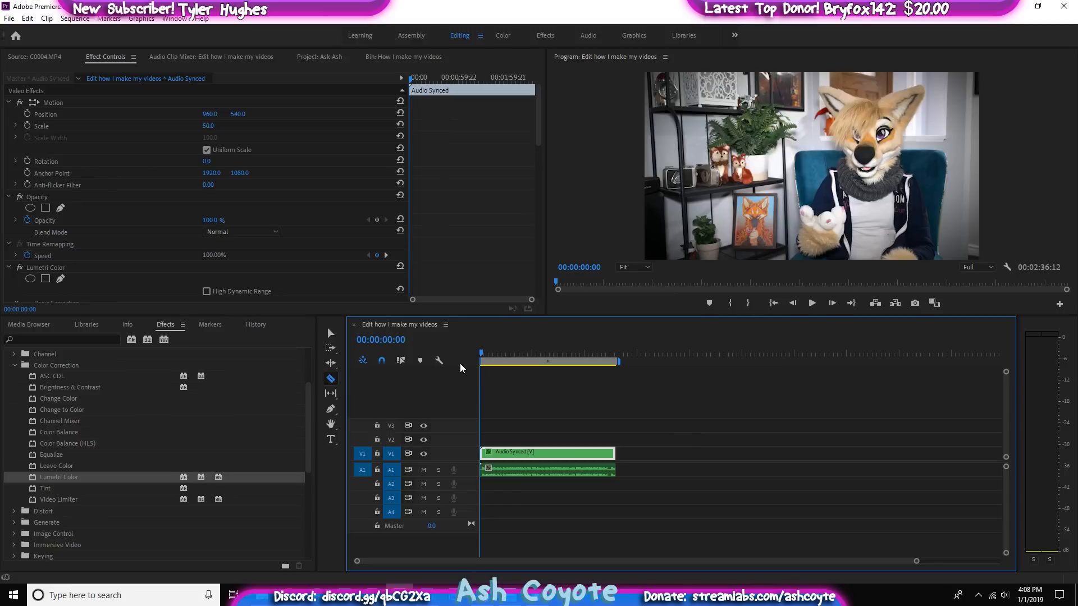
{"action": "key", "text": "space"}
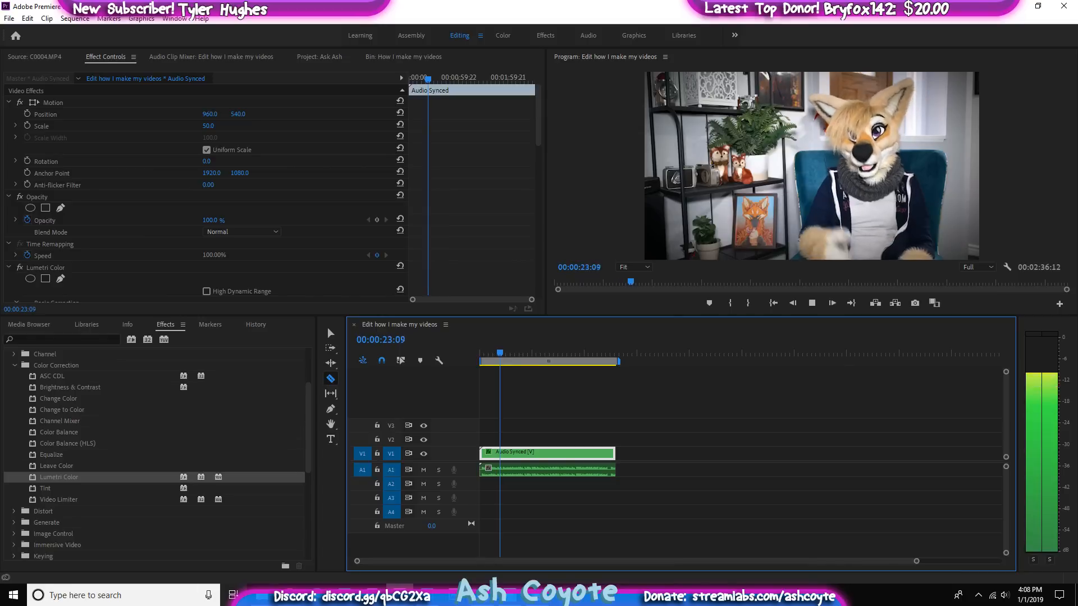
{"action": "mouse_move", "coordinate": [536, 595]}
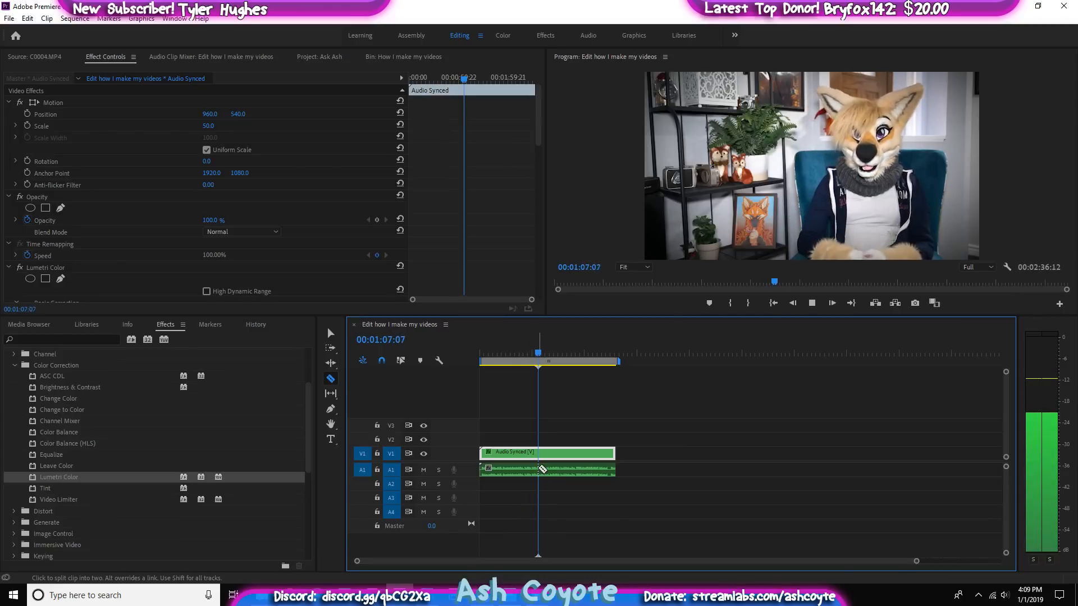
{"action": "key", "text": "space"}
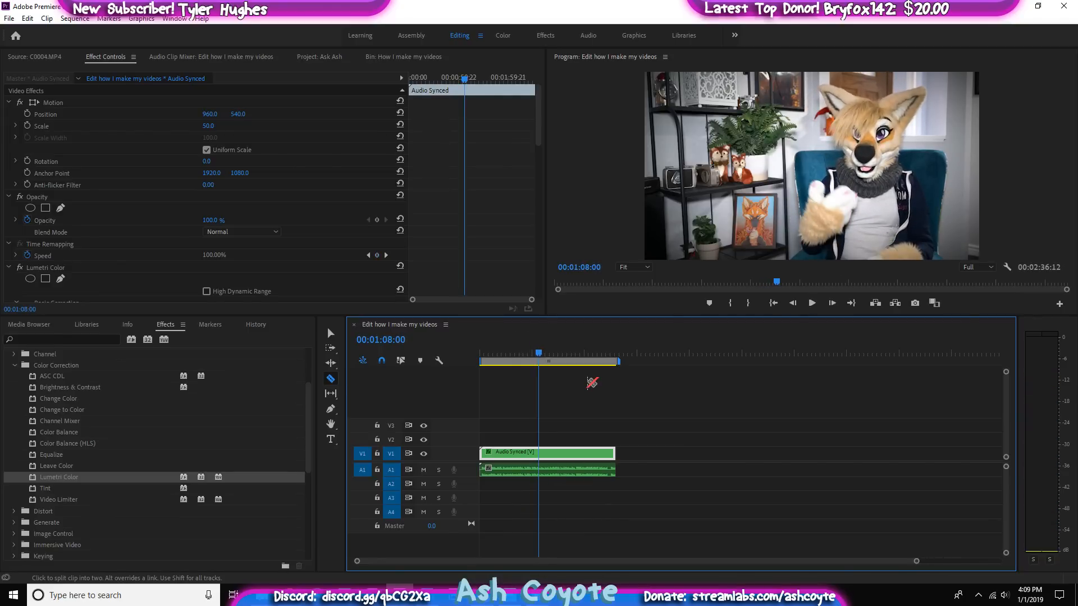
{"action": "left_click", "coordinate": [531, 354]}
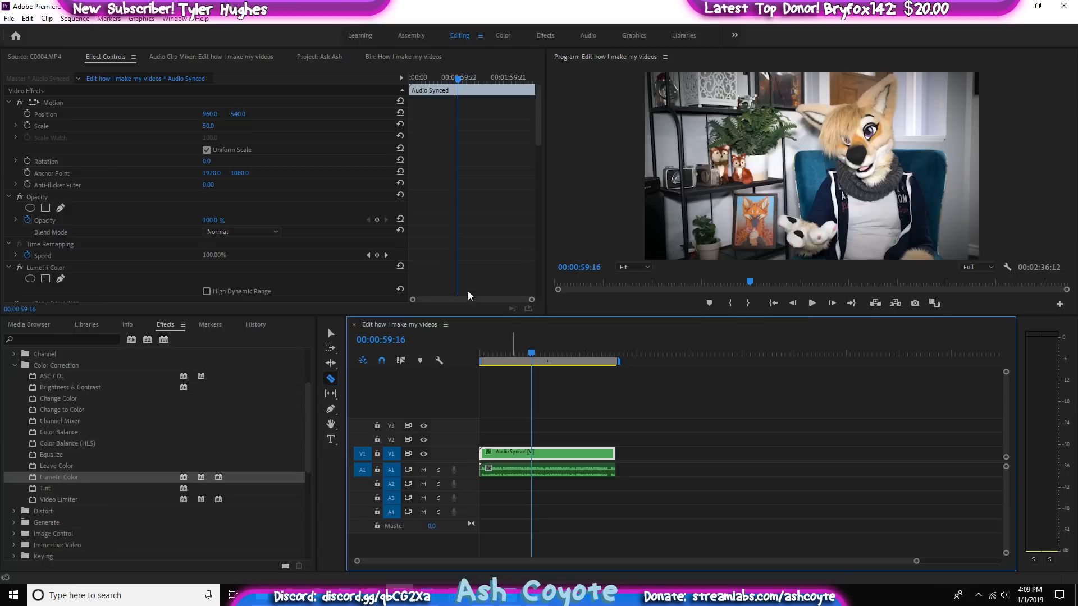
Preview the B-roll videos in the How I make my videos bin and place VID_20190101_135608 on V1 after Audio Synced, leaving a gap
{"action": "left_click", "coordinate": [406, 57]}
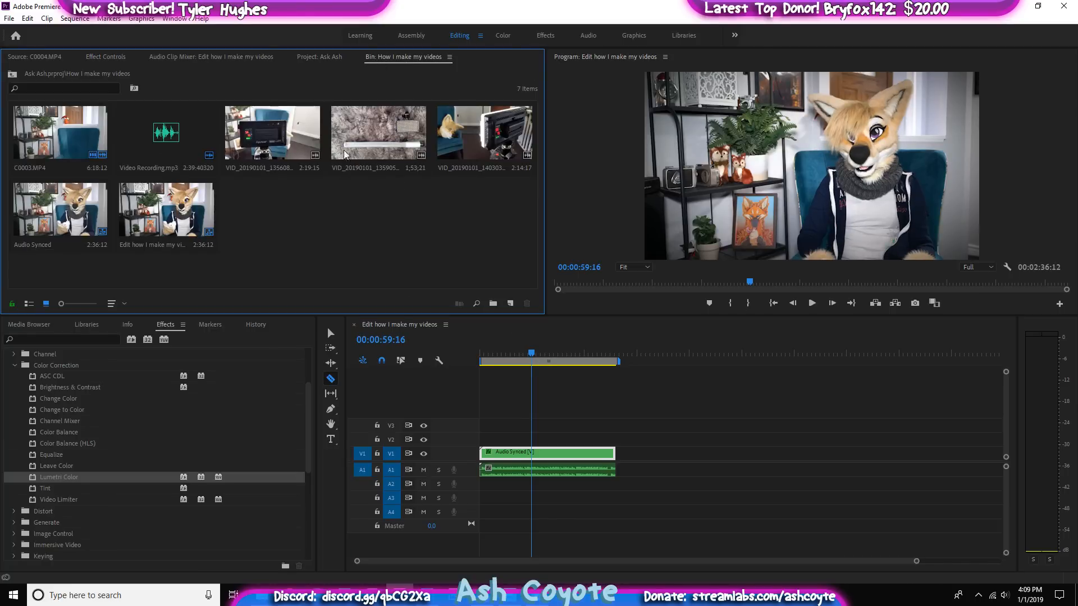
{"action": "left_click", "coordinate": [284, 146]}
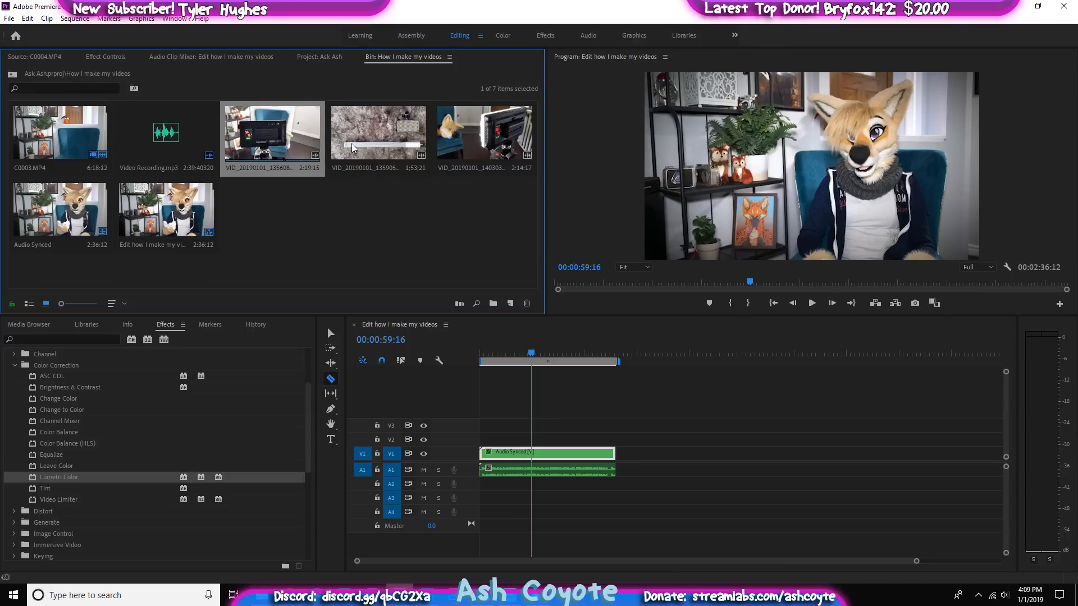
{"action": "left_click", "coordinate": [354, 144]}
{"action": "left_click", "coordinate": [498, 130]}
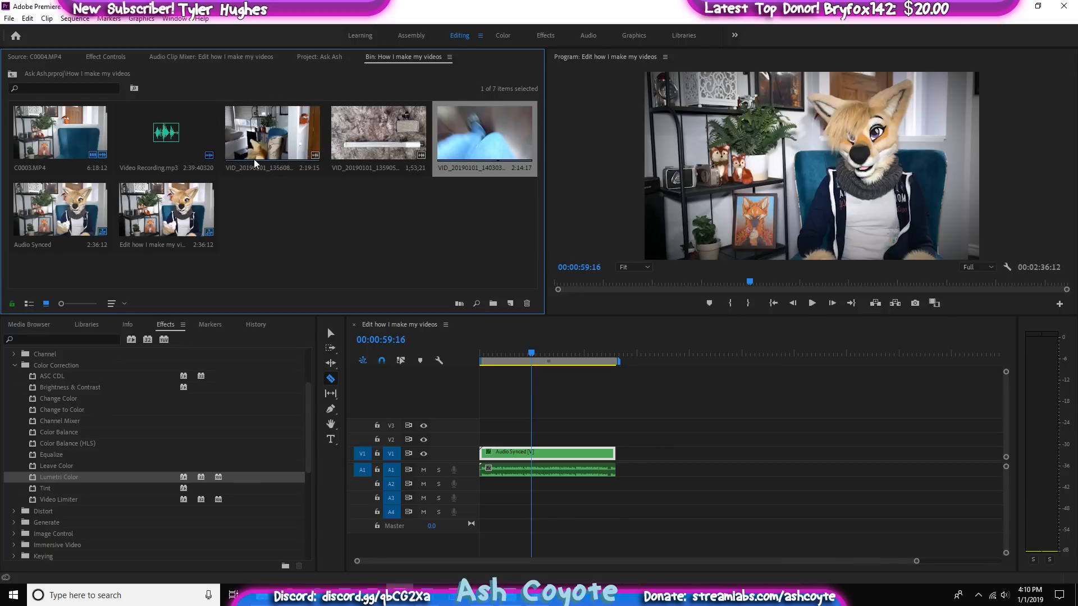
{"action": "left_click_drag", "start_coordinate": [251, 163], "coordinate": [658, 452]}
{"action": "left_click_drag", "start_coordinate": [669, 354], "coordinate": [689, 381]}
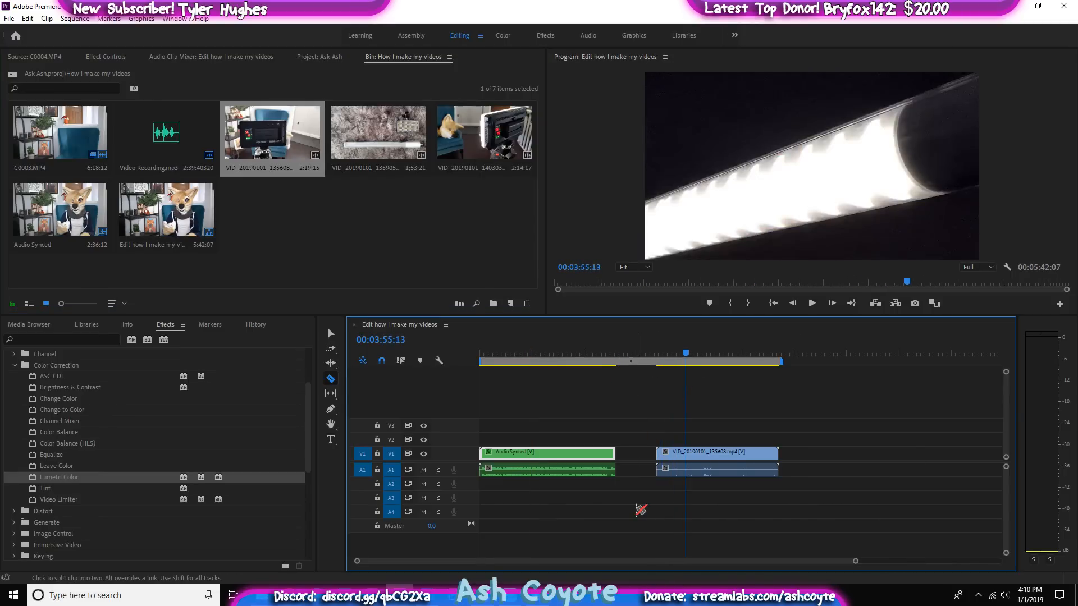
Select the VID_20190101_135608.mp4 video clip on the timeline and set its scale to 50.0
{"action": "key", "text": "v"}
{"action": "left_click", "coordinate": [682, 454]}
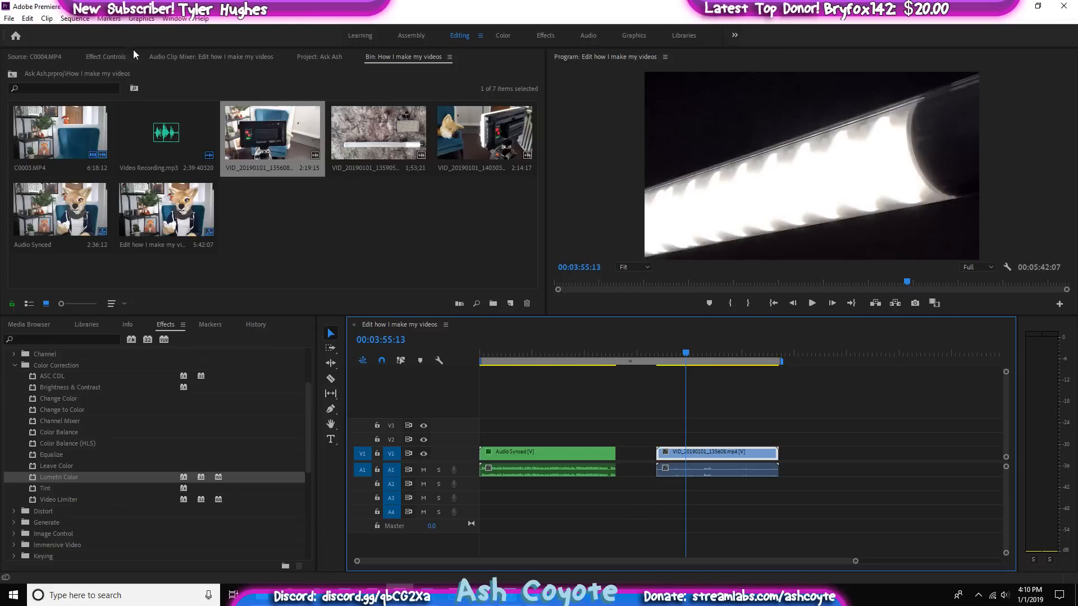
{"action": "left_click", "coordinate": [118, 57]}
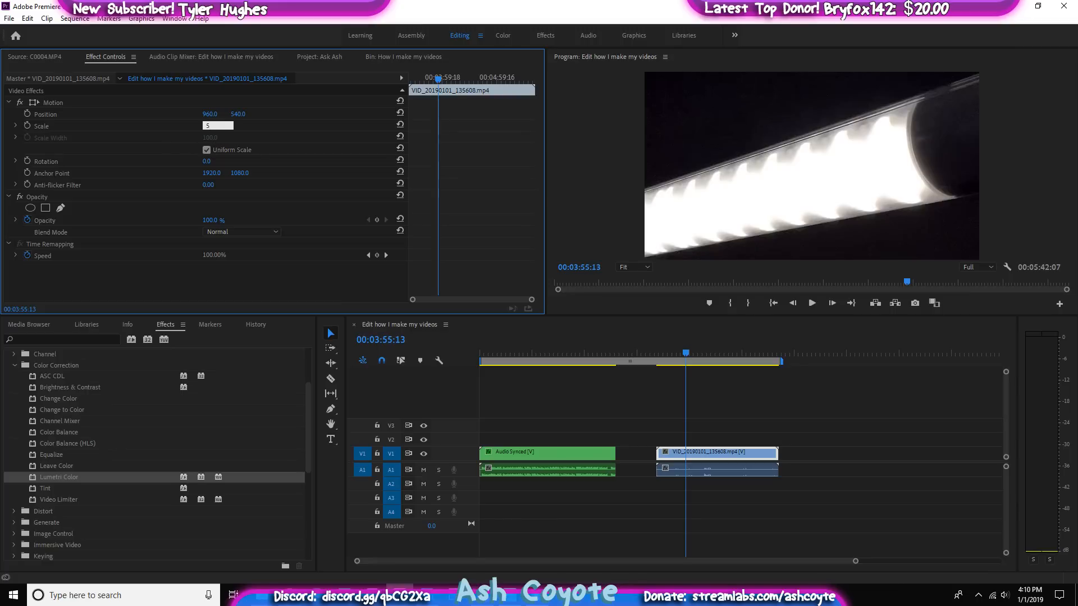
{"action": "key", "text": "Return"}
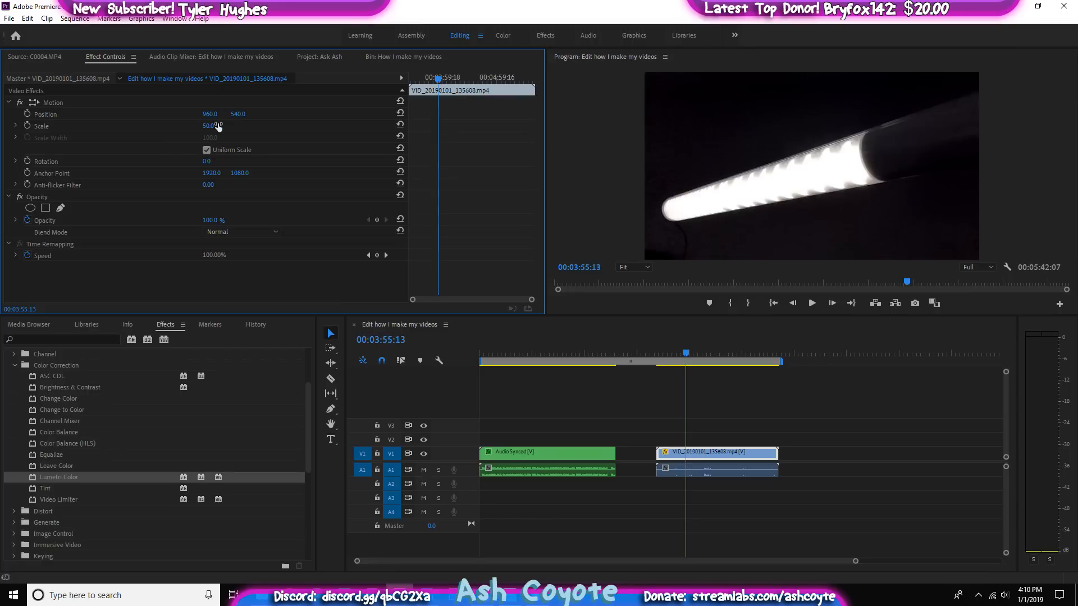
Try a scale of 63.0 on the VID_20190101_135608.mp4 clip at 00:03:43:08 and restore it to 50.0
{"action": "left_click", "coordinate": [676, 362]}
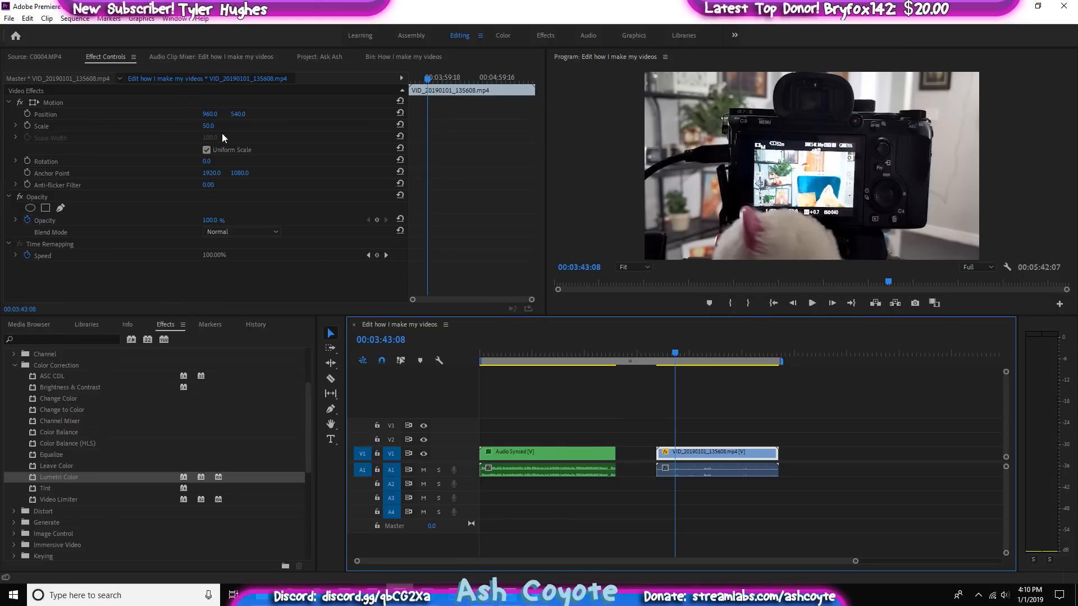
{"action": "mouse_move", "coordinate": [212, 126]}
{"action": "left_mouse_down"}
{"action": "mouse_move", "coordinate": [255, 127]}
{"action": "mouse_move", "coordinate": [230, 127]}
{"action": "left_mouse_up"}
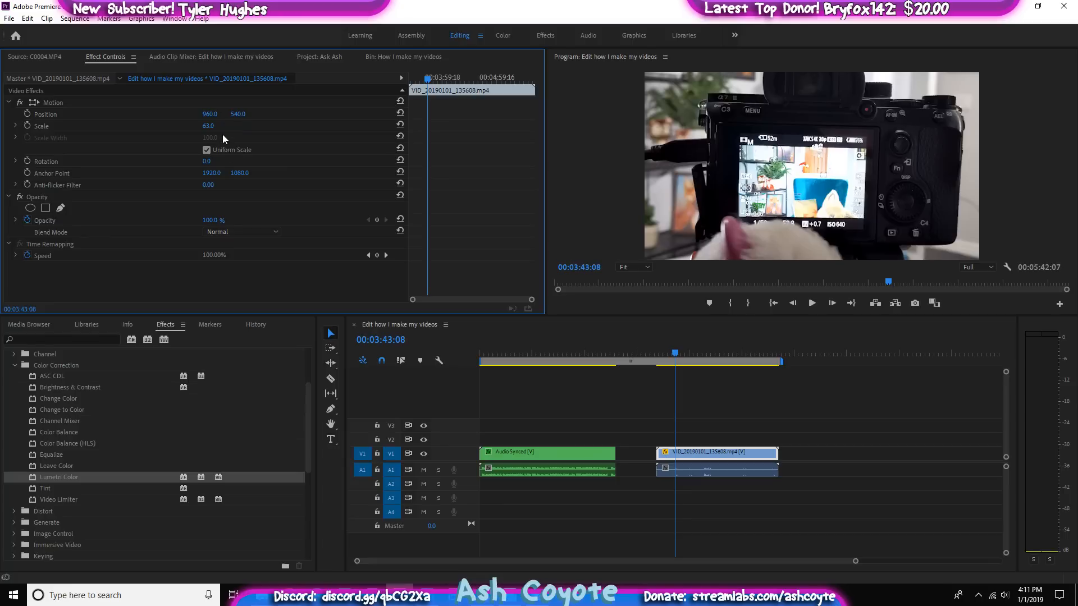
{"action": "left_click", "coordinate": [208, 125]}
{"action": "type", "text": "50"}
{"action": "key", "text": "Return"}
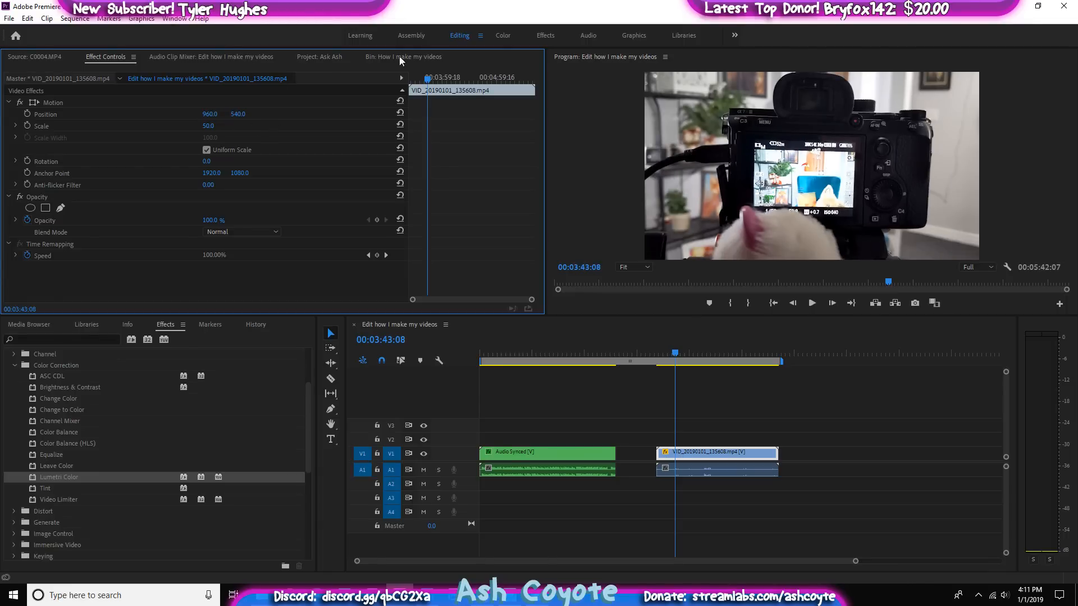
Scrub through the VID_20190101_135608.mp4 footage and compare it with the Audio Synced clip to find usable shots
{"action": "left_click_drag", "start_coordinate": [670, 356], "coordinate": [707, 375]}
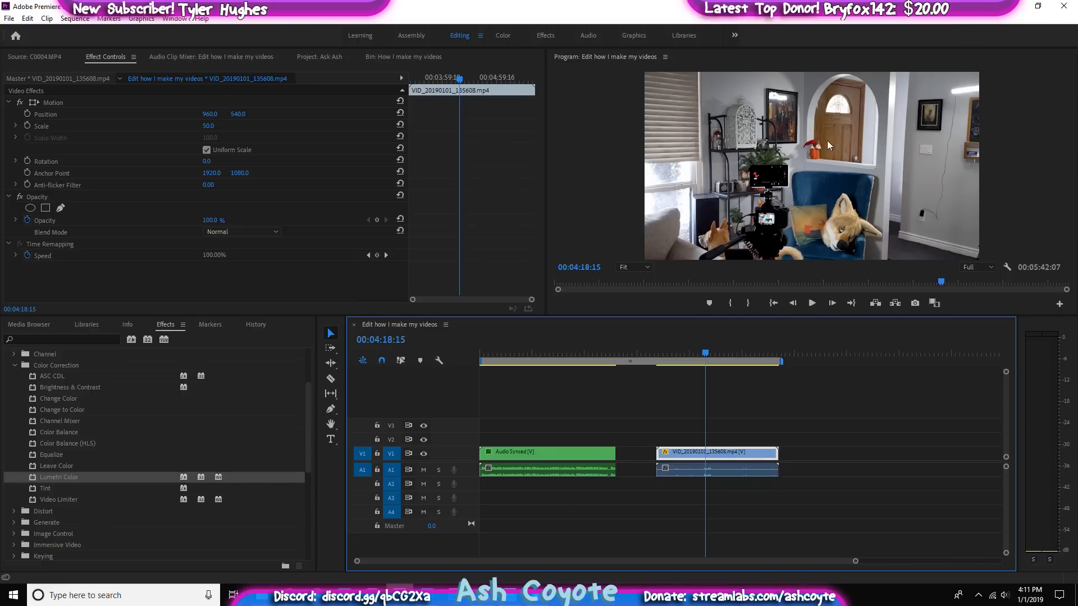
{"action": "left_click", "coordinate": [535, 366]}
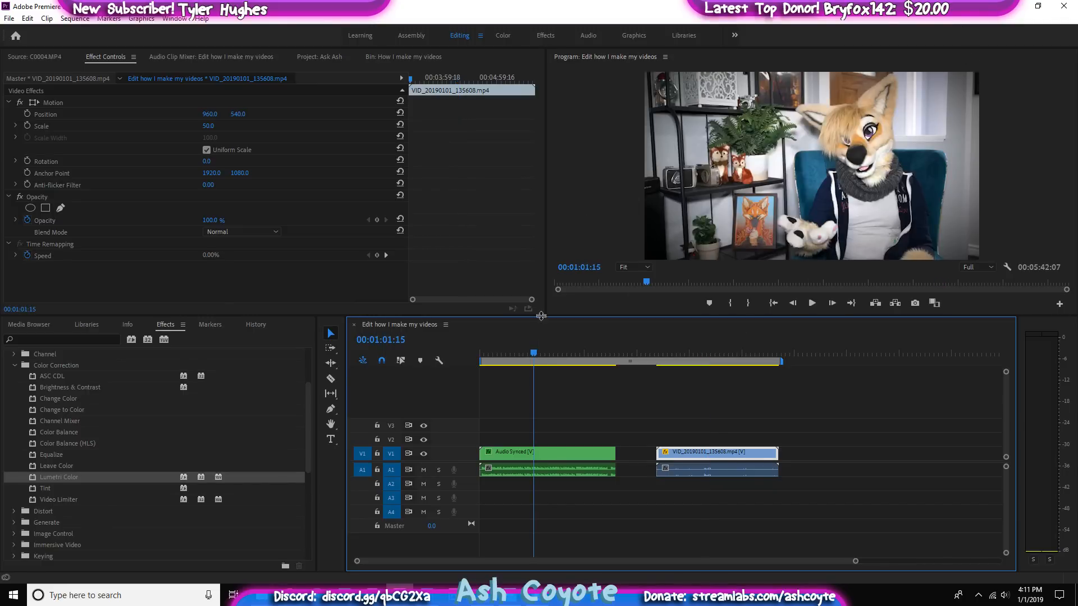
{"action": "left_click", "coordinate": [715, 352]}
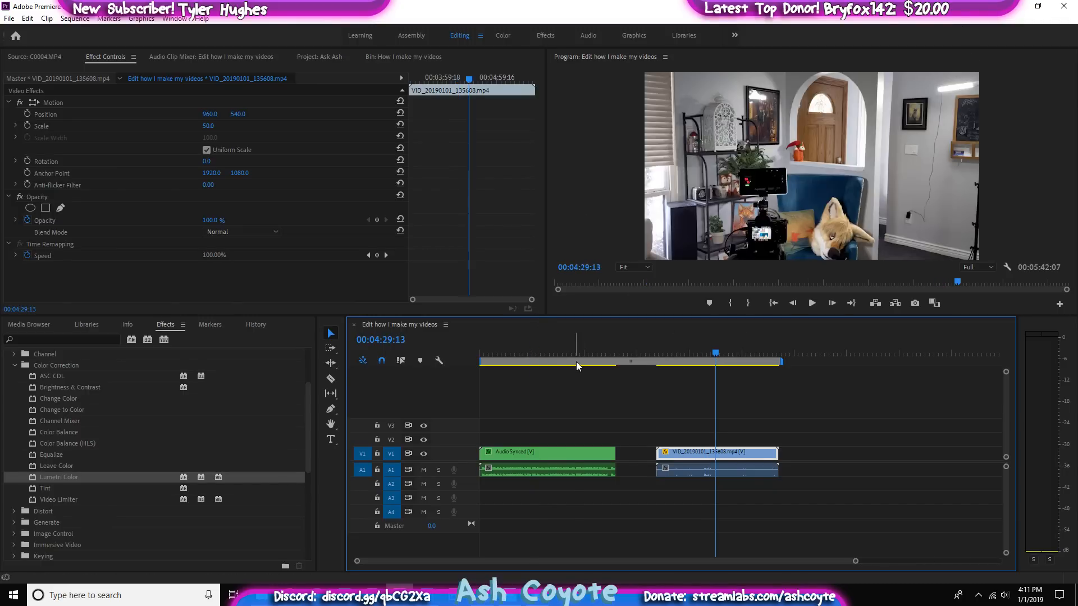
{"action": "left_click", "coordinate": [575, 361]}
{"action": "left_click", "coordinate": [692, 359]}
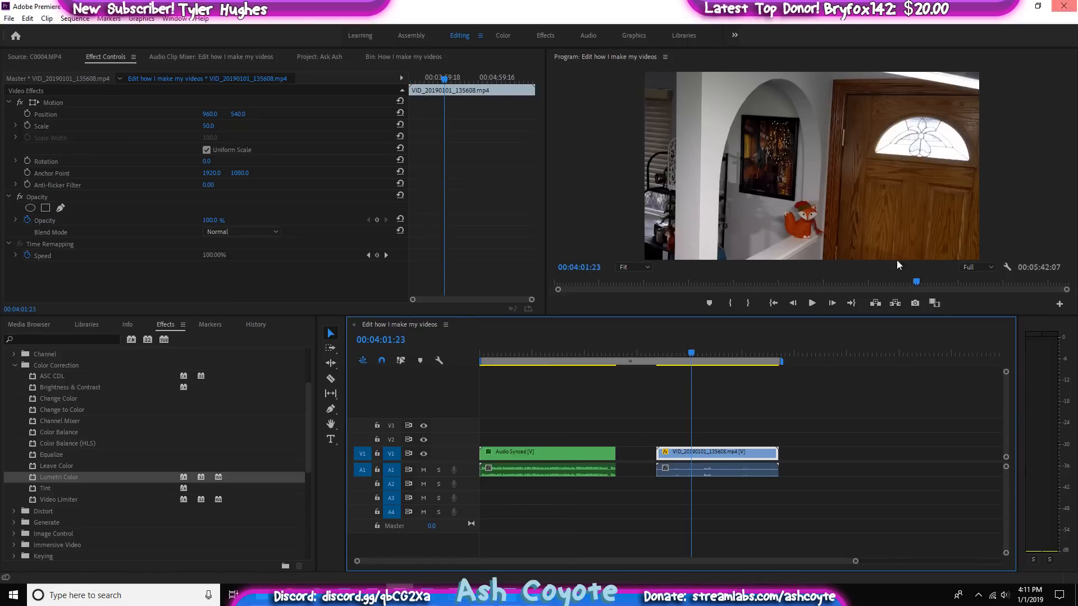
{"action": "left_click", "coordinate": [693, 353]}
{"action": "left_click", "coordinate": [689, 355]}
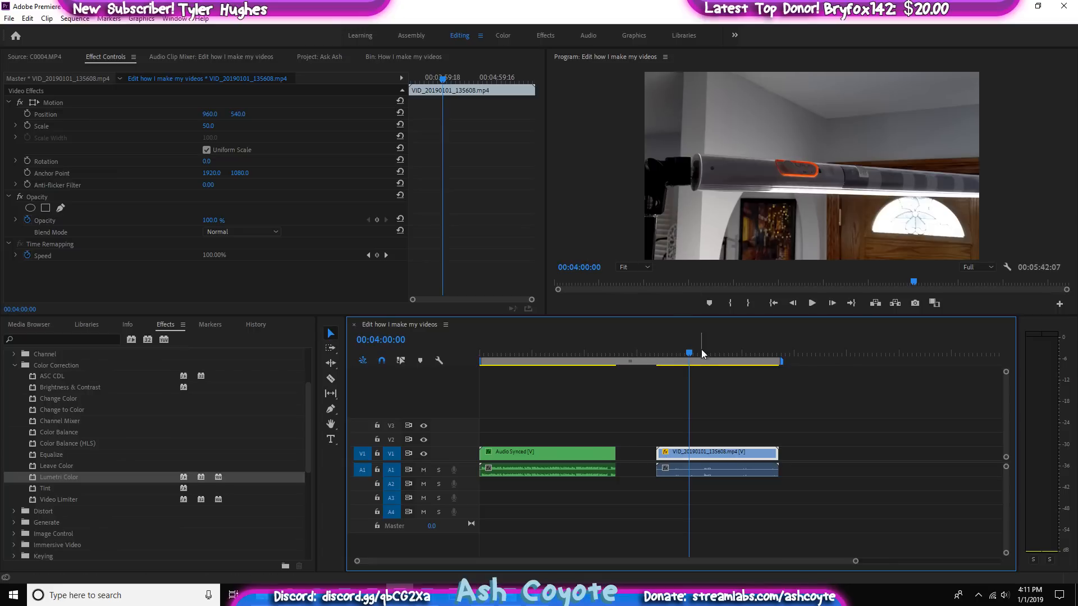
{"action": "left_click_drag", "start_coordinate": [701, 352], "coordinate": [666, 379]}
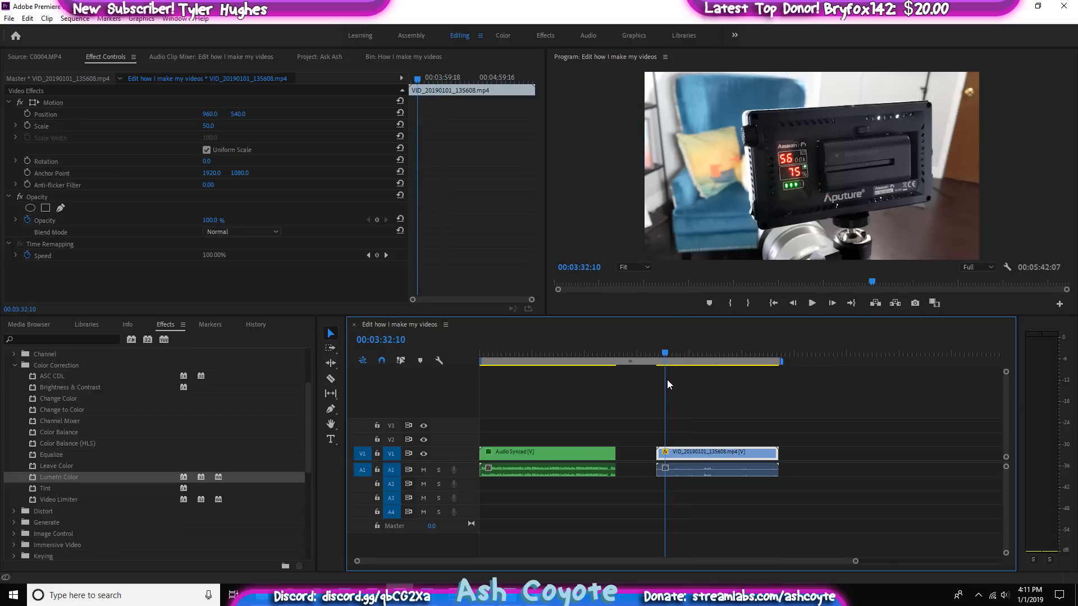
Delete the audio of the VID_20190101_135608.mp4 clip and split its video at 00:03:29:05 with the Razor tool
{"action": "left_click", "coordinate": [741, 470]}
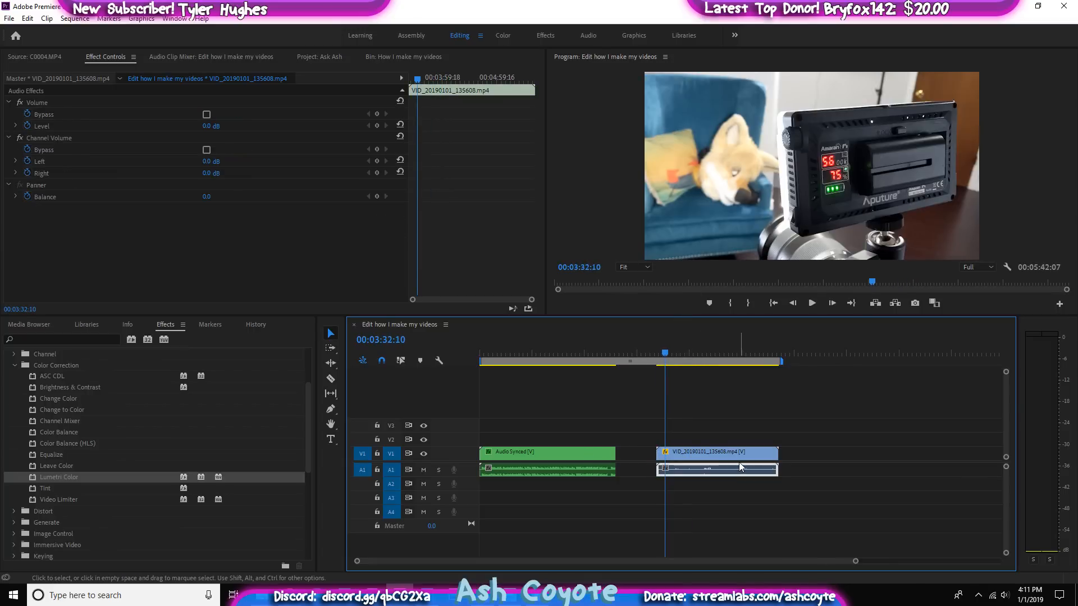
{"action": "key", "text": "Delete"}
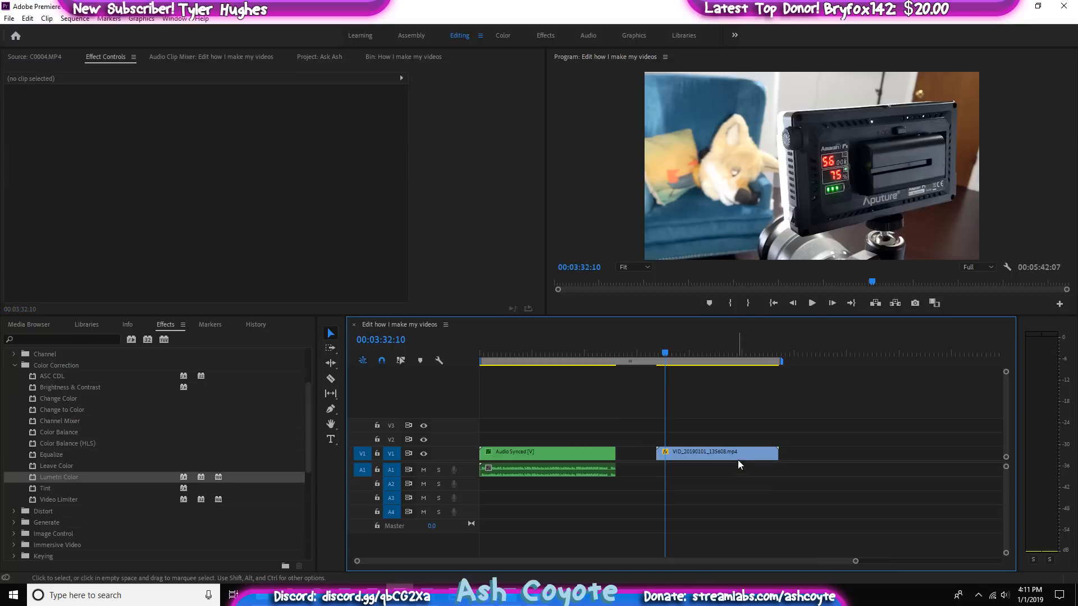
{"action": "left_click", "coordinate": [662, 359]}
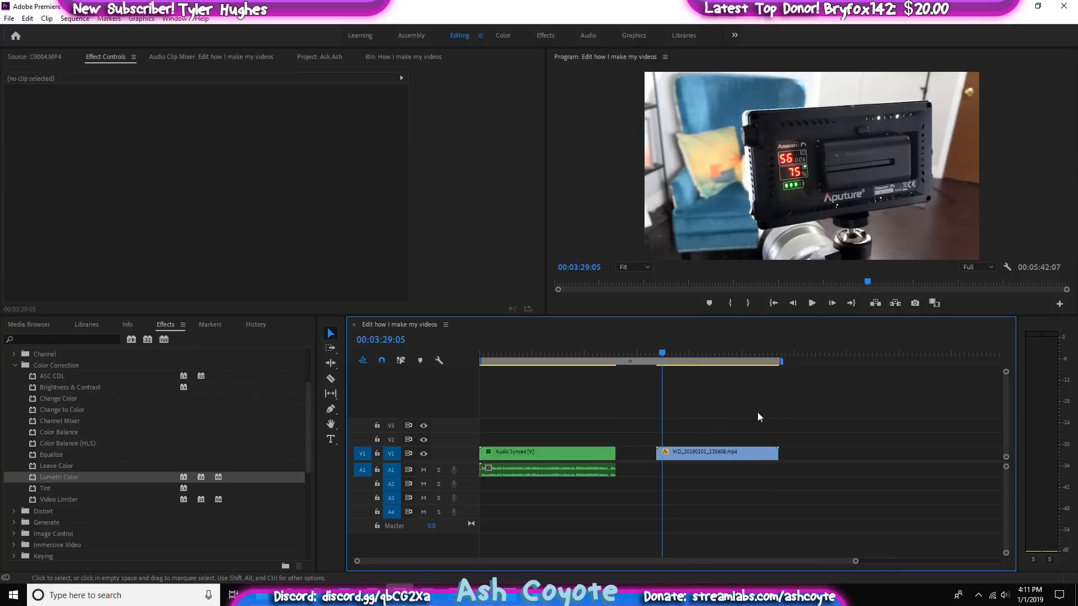
{"action": "key", "text": "c"}
Find the end of the light panel shot before the camera drops and split the B-roll clip at 00:03:33:22
{"action": "key", "text": "space"}
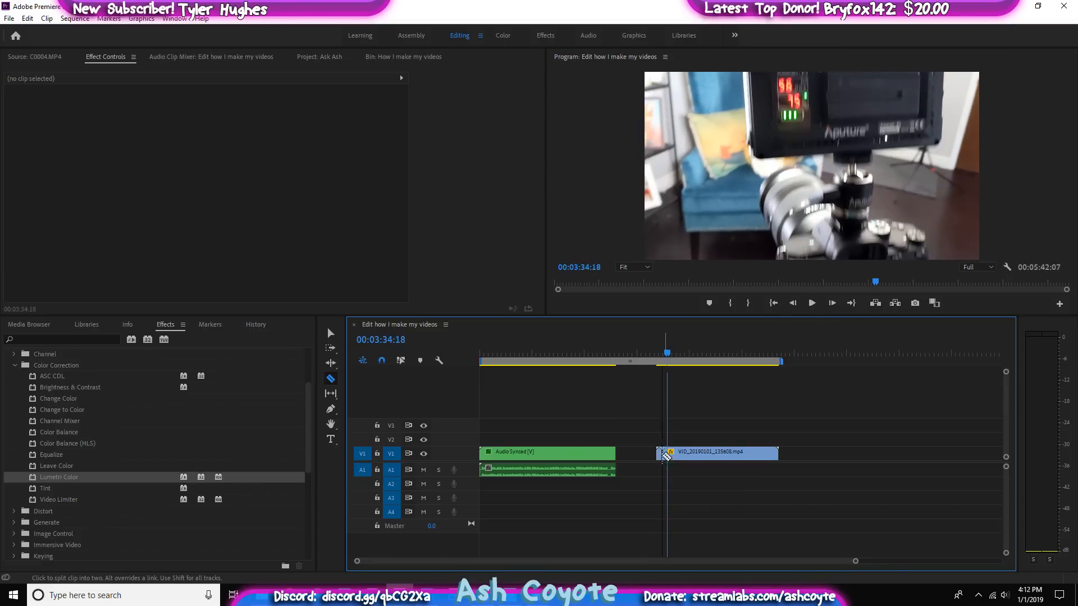
{"action": "key", "text": "space"}
{"action": "key", "text": "Left"}
{"action": "key", "text": "Left"}
{"action": "key", "text": "Left"}
{"action": "key", "text": "Left"}
{"action": "key", "text": "Left"}
{"action": "key", "text": "Left"}
{"action": "key", "text": "Left"}
{"action": "key", "text": "Left"}
{"action": "key", "text": "Left"}
{"action": "key", "text": "Left"}
{"action": "key", "text": "Left"}
{"action": "key", "text": "Left"}
{"action": "key", "text": "Left"}
{"action": "key", "text": "Left"}
{"action": "key", "text": "Left"}
{"action": "key", "text": "Left"}
{"action": "key", "text": "Left"}
{"action": "key", "text": "Left"}
{"action": "key", "text": "Left"}
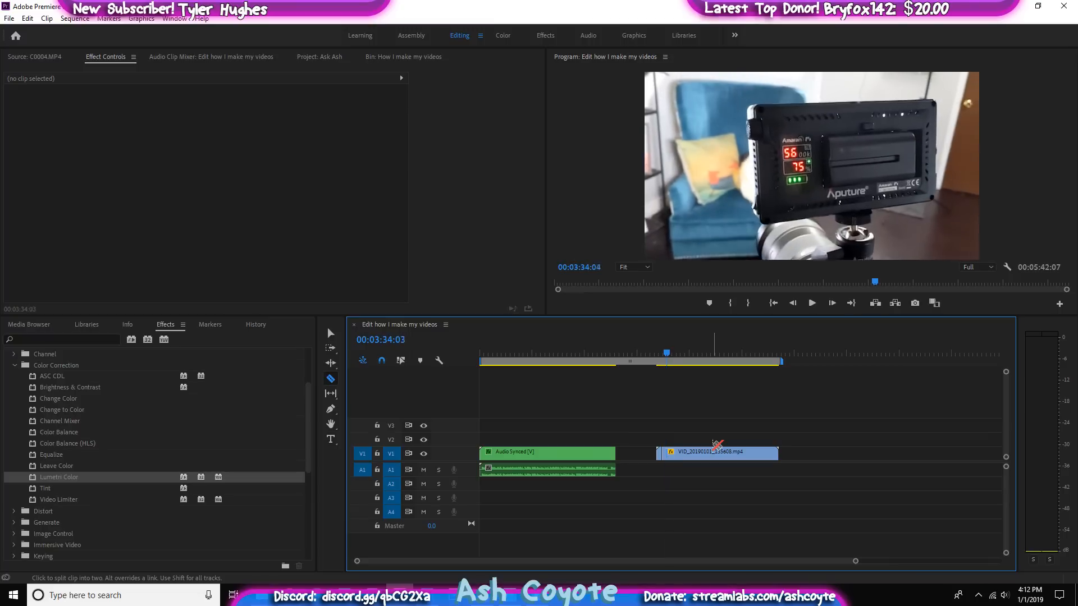
{"action": "left_click", "coordinate": [666, 453]}
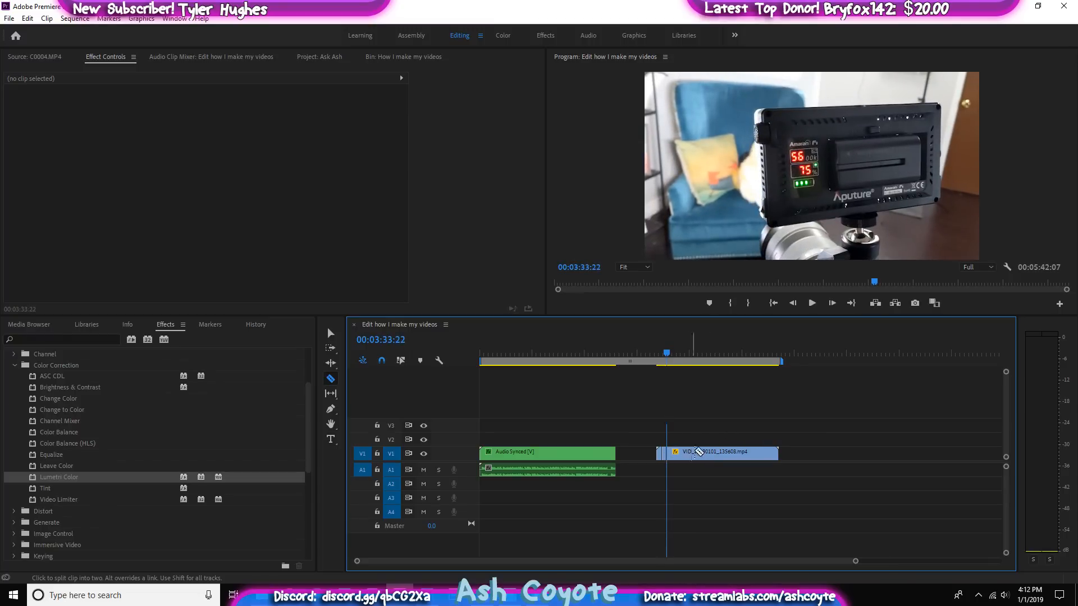
Isolate the tube light shot by splitting the B-roll clip at 00:03:58:02 and 00:04:00:21
{"action": "left_click", "coordinate": [671, 355]}
{"action": "left_click_drag", "start_coordinate": [673, 357], "coordinate": [691, 359]}
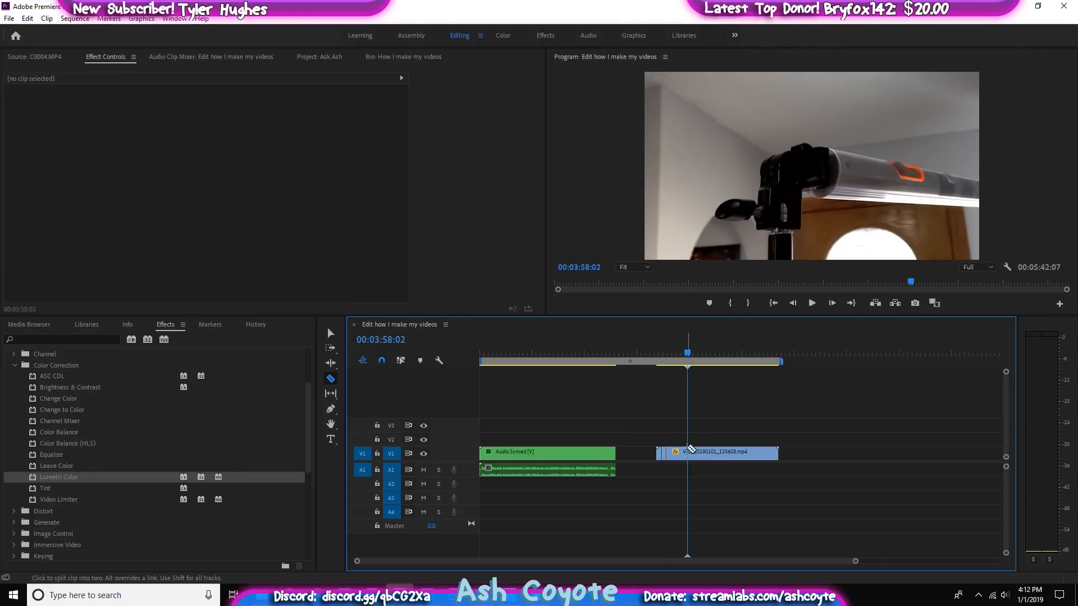
{"action": "left_click", "coordinate": [687, 451]}
{"action": "key", "text": "space"}
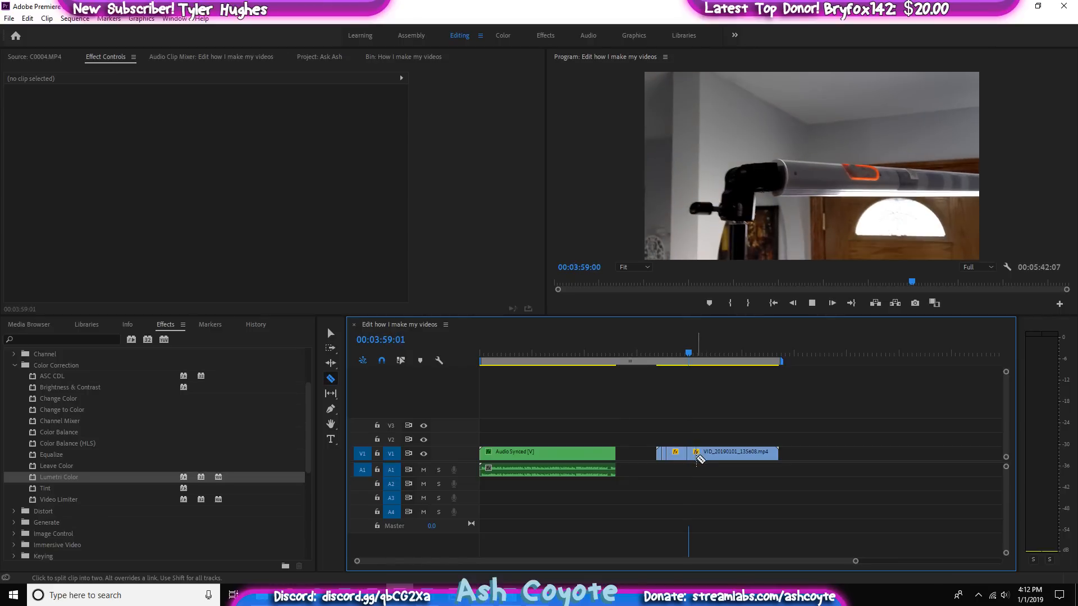
{"action": "key", "text": "space"}
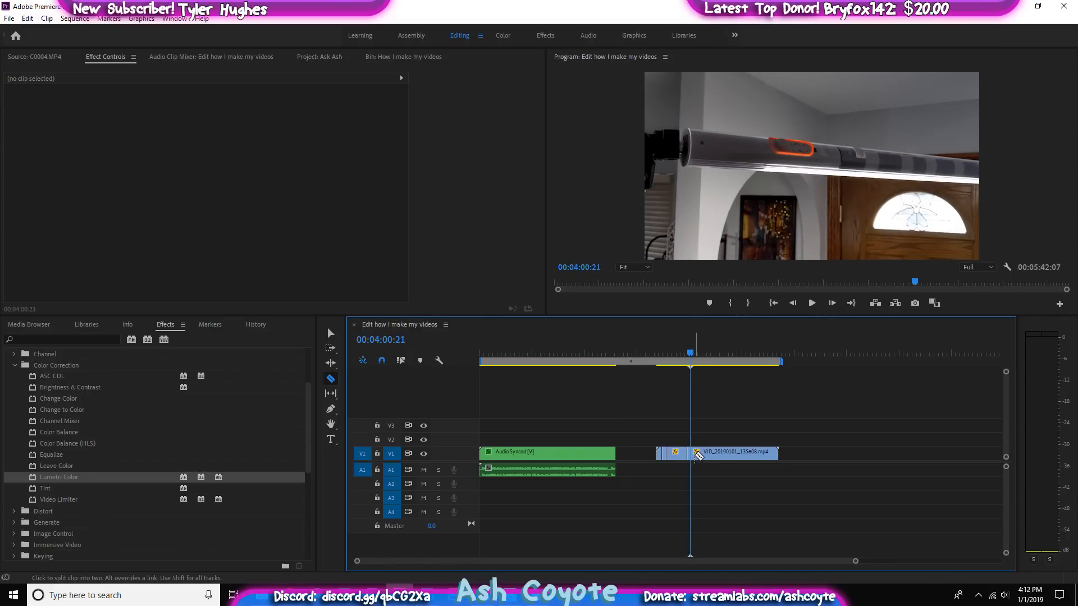
Split the B-roll clip again at about 00:04:04 during playback and continue playing the footage
{"action": "key", "text": "space"}
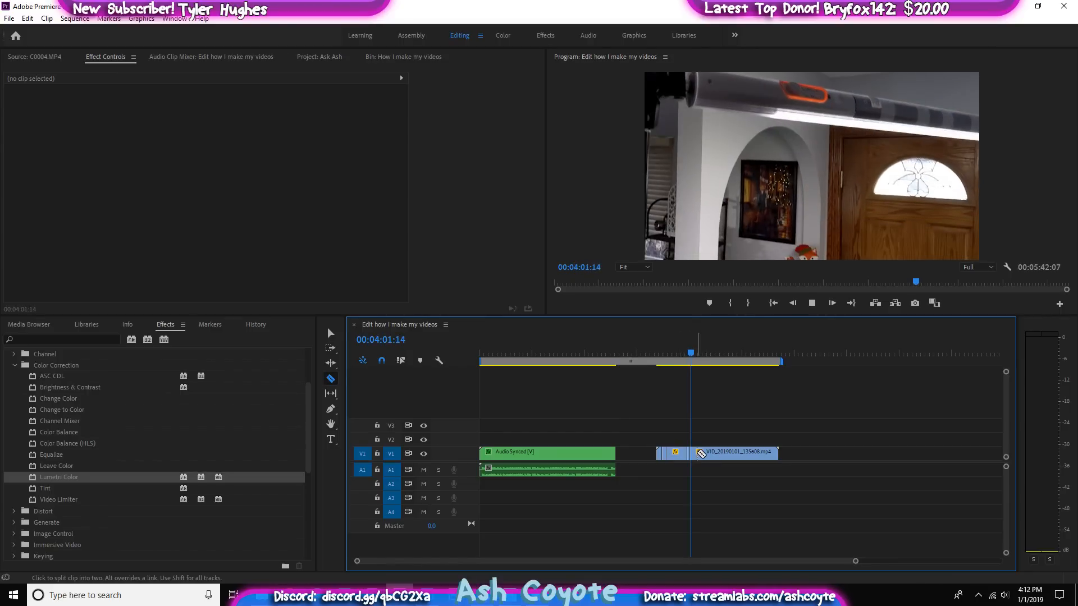
{"action": "key", "text": "space"}
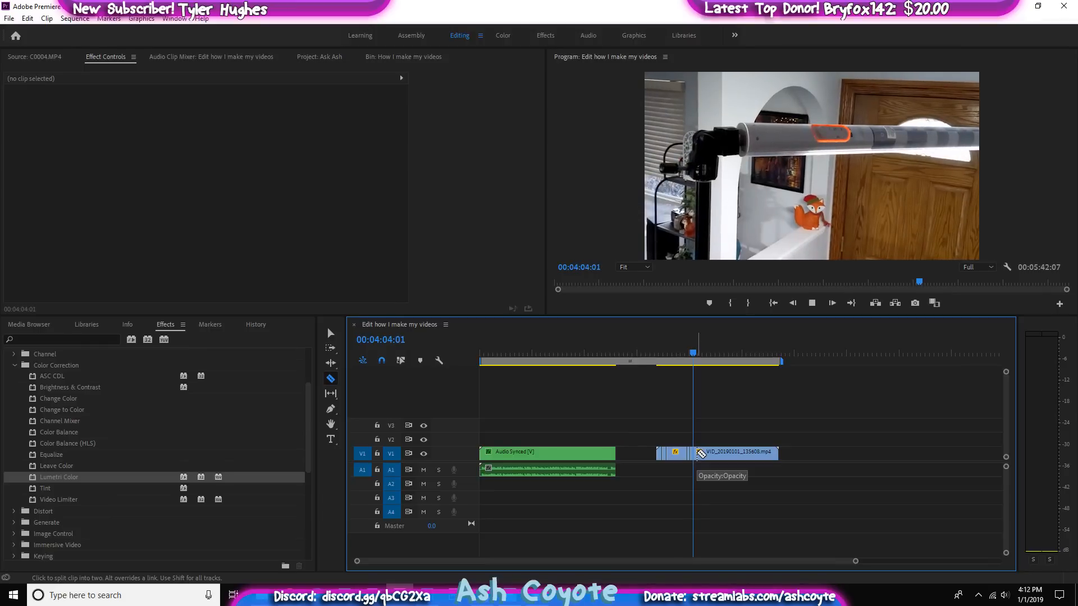
{"action": "left_click", "coordinate": [704, 454]}
{"action": "key", "text": "space"}
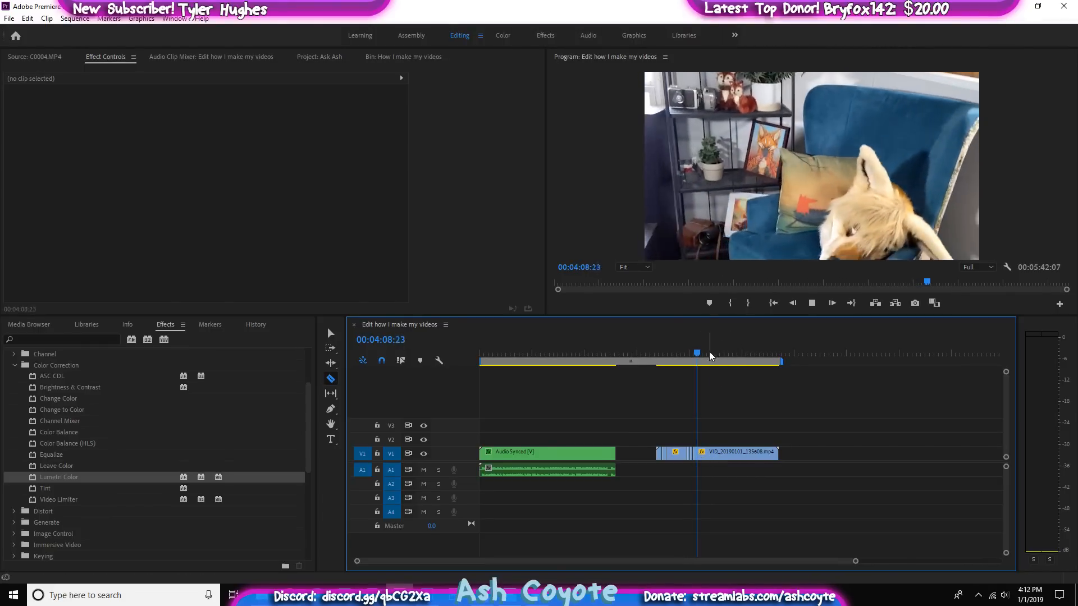
Find the start of the camera screen shot in the remaining B-roll and split the clip at 00:04:51:06
{"action": "left_click", "coordinate": [723, 358]}
{"action": "left_click_drag", "start_coordinate": [725, 362], "coordinate": [733, 362]}
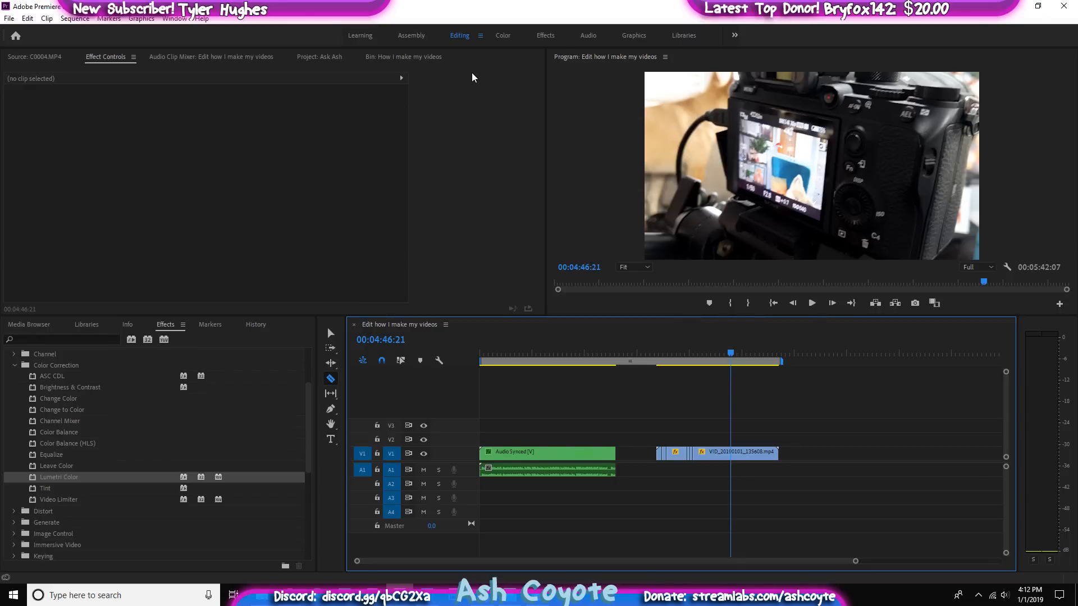
{"action": "key", "text": "space"}
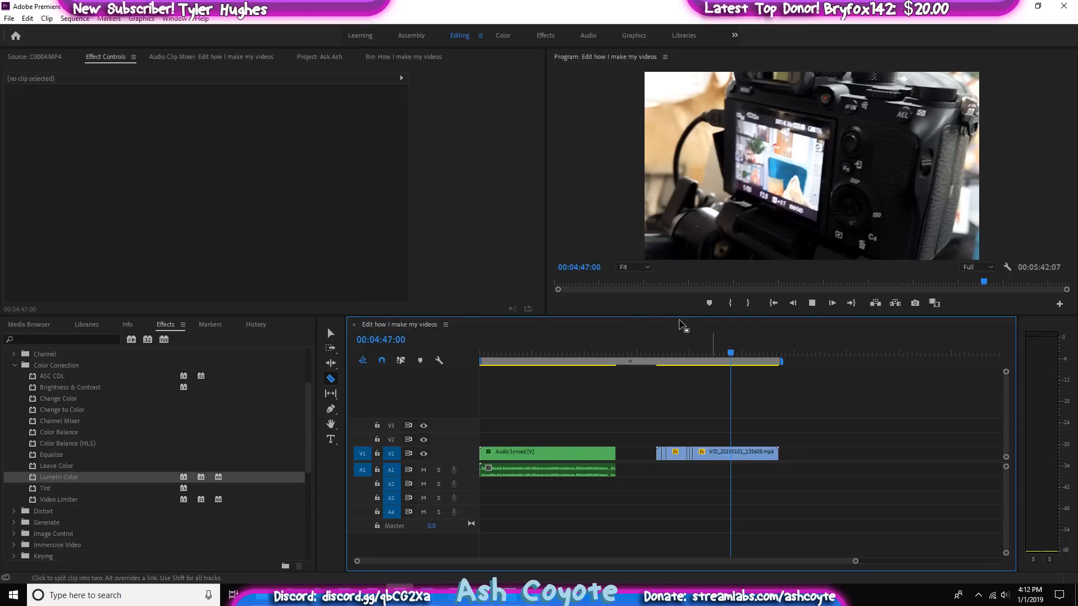
{"action": "key", "text": "space"}
{"action": "left_click", "coordinate": [738, 453]}
{"action": "key", "text": "space"}
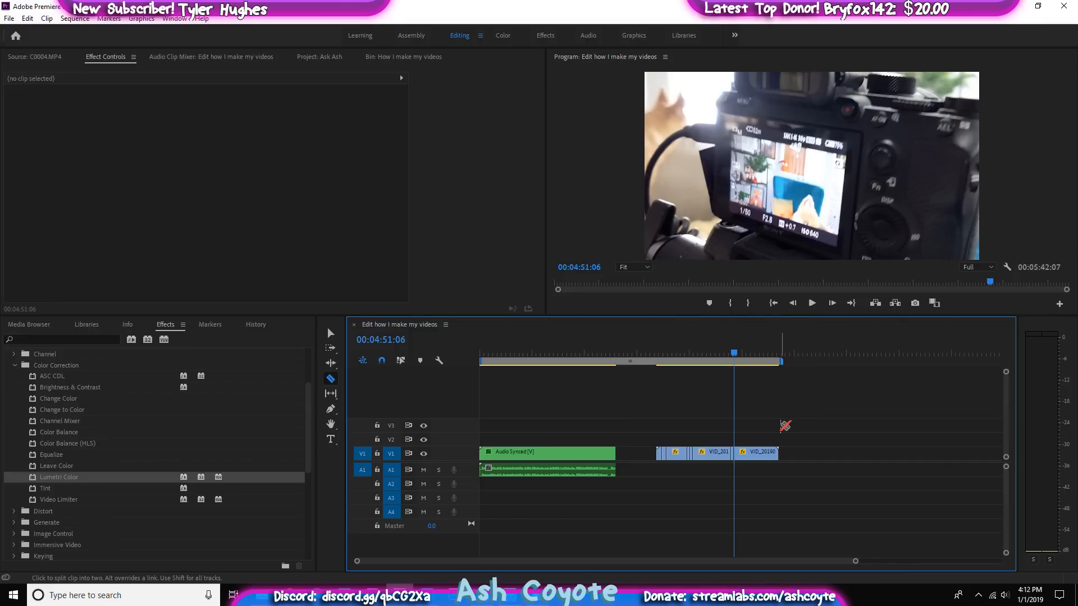
Review the camera footage after that cut and split the B-roll clip with the Razor tool at 00:04:57:05
{"action": "scroll", "coordinate": [784, 426], "scroll_direction": "down", "scroll_amount": 2}
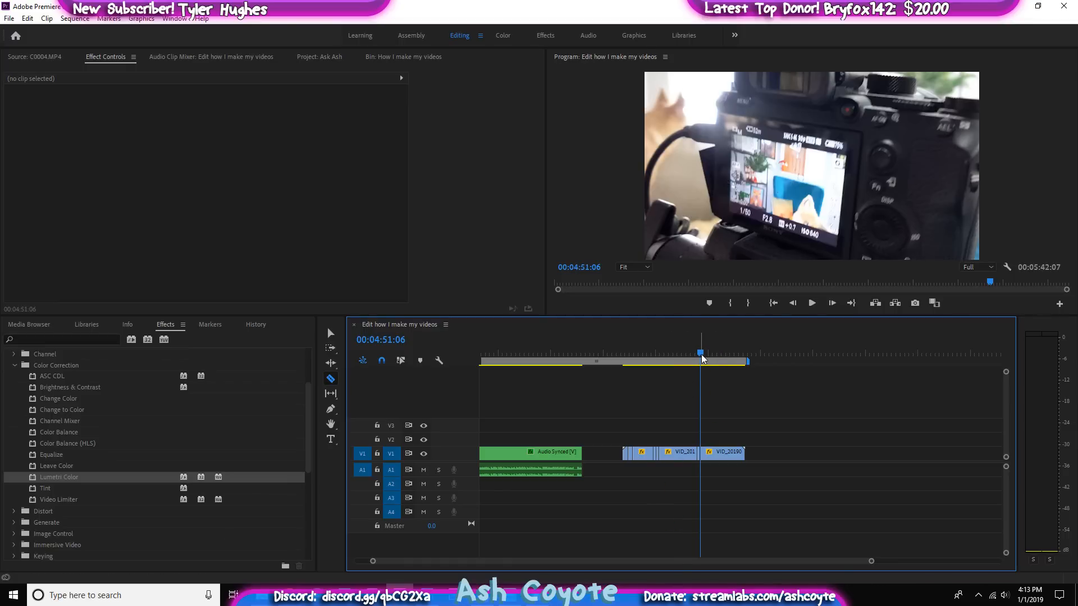
{"action": "key", "text": "b"}
{"action": "key", "text": "space"}
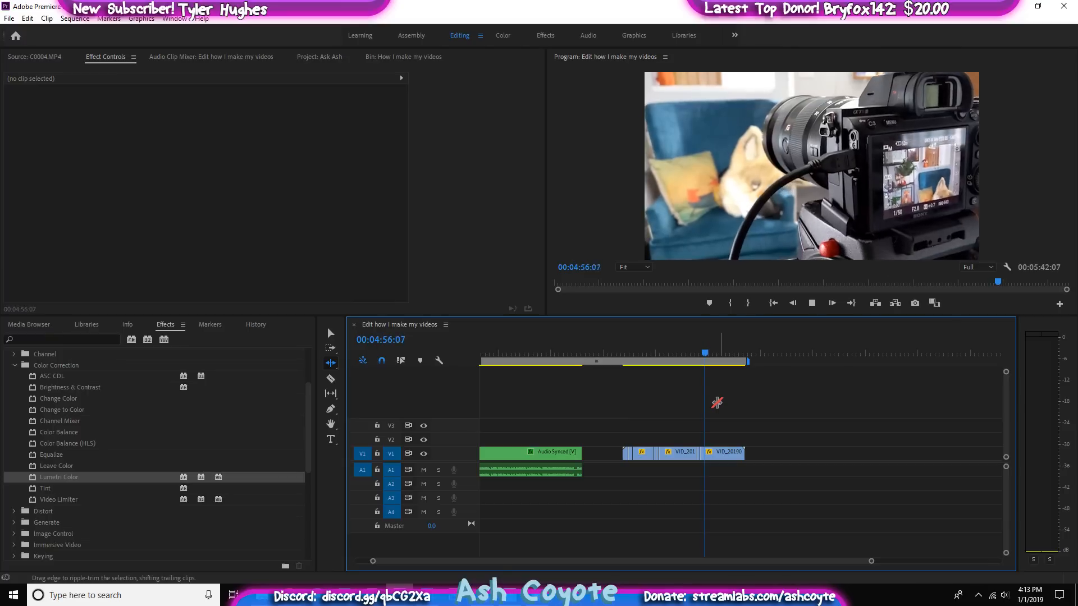
{"action": "key", "text": "space"}
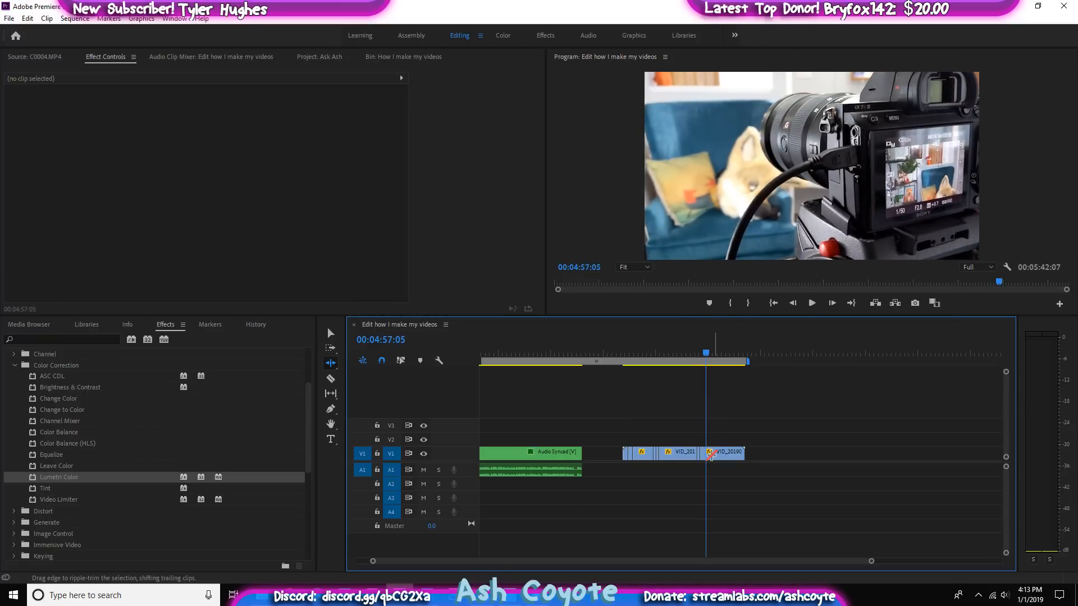
{"action": "left_click", "coordinate": [710, 453]}
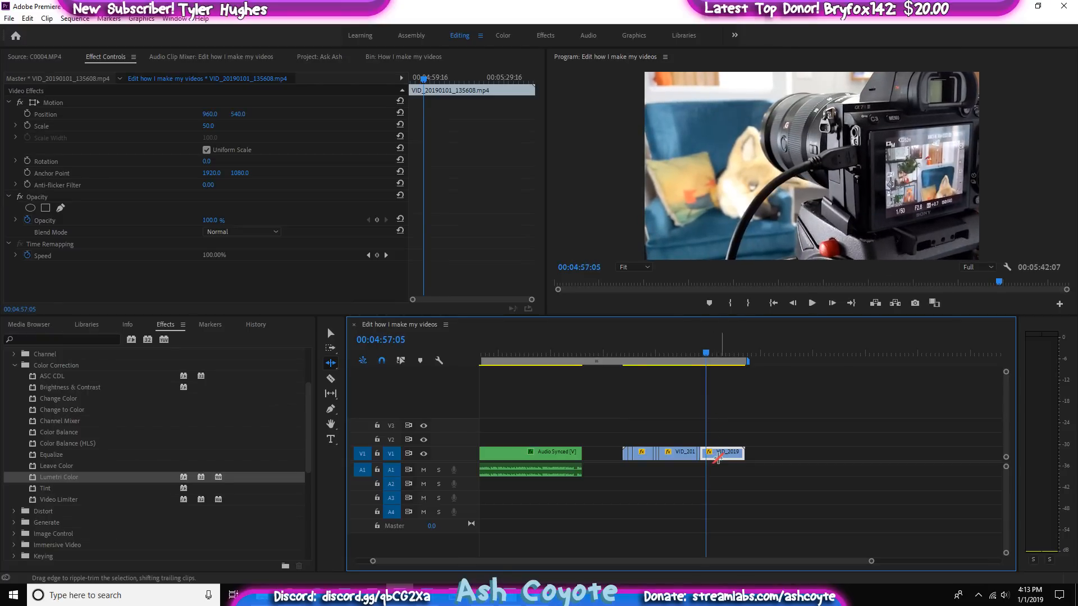
{"action": "key", "text": "c"}
{"action": "left_click", "coordinate": [717, 456]}
Split the B-roll at 00:05:01:16 before the camera moves away and place the isolated camera shot on V2 above the Audio Synced clip
{"action": "key", "text": "space"}
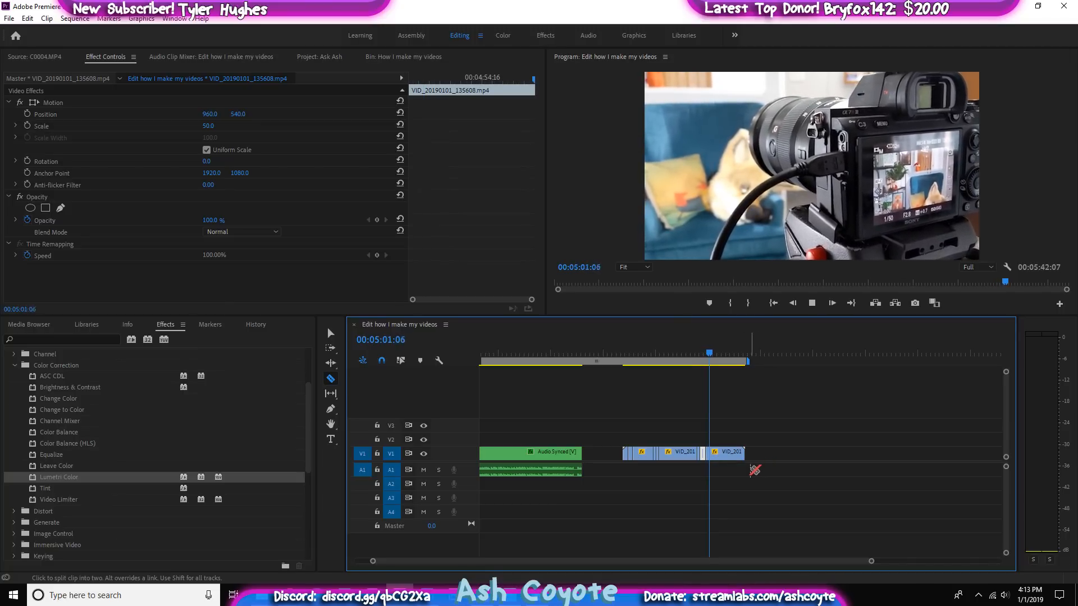
{"action": "key", "text": "space"}
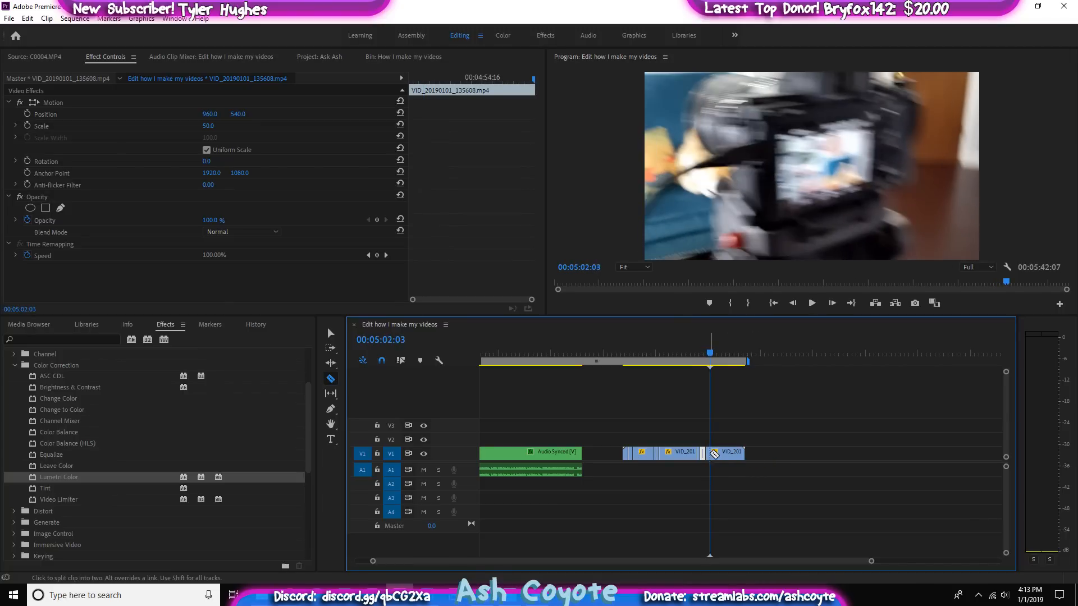
{"action": "left_click", "coordinate": [713, 453]}
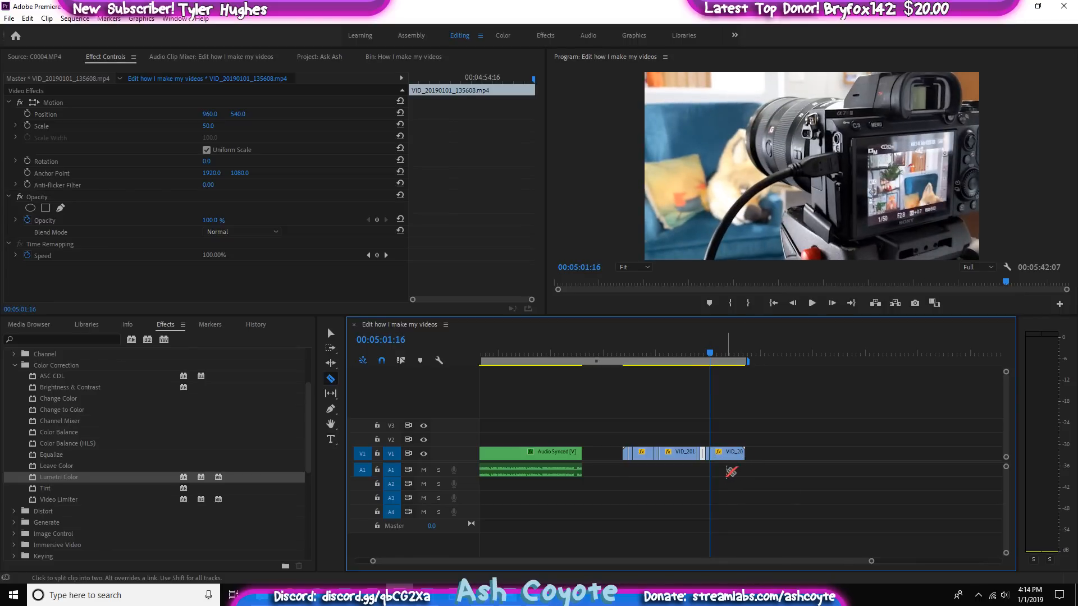
{"action": "key", "text": "v"}
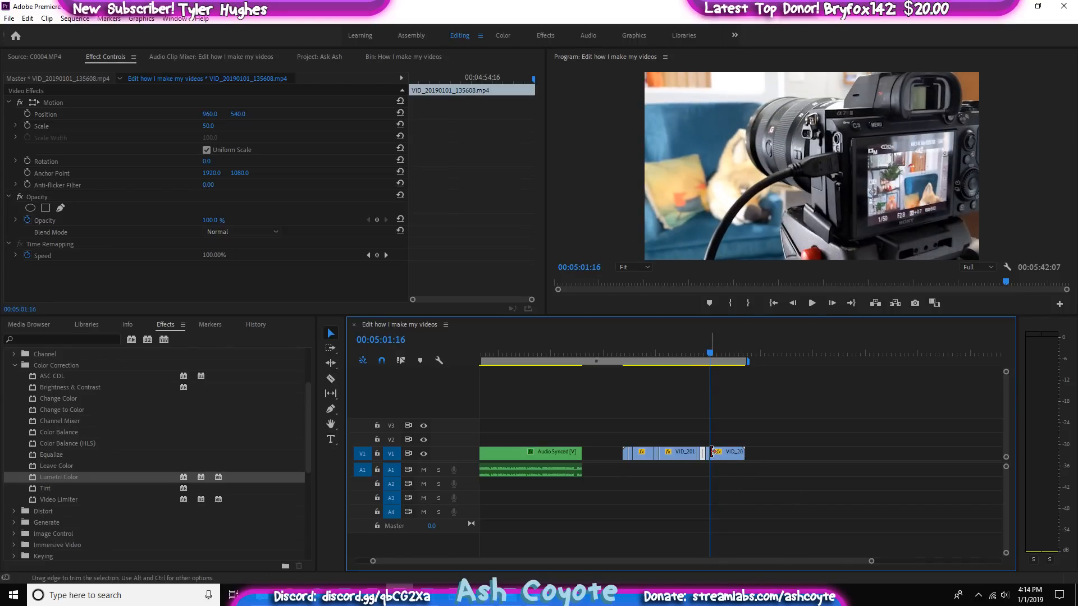
{"action": "left_click_drag", "start_coordinate": [708, 454], "coordinate": [513, 437]}
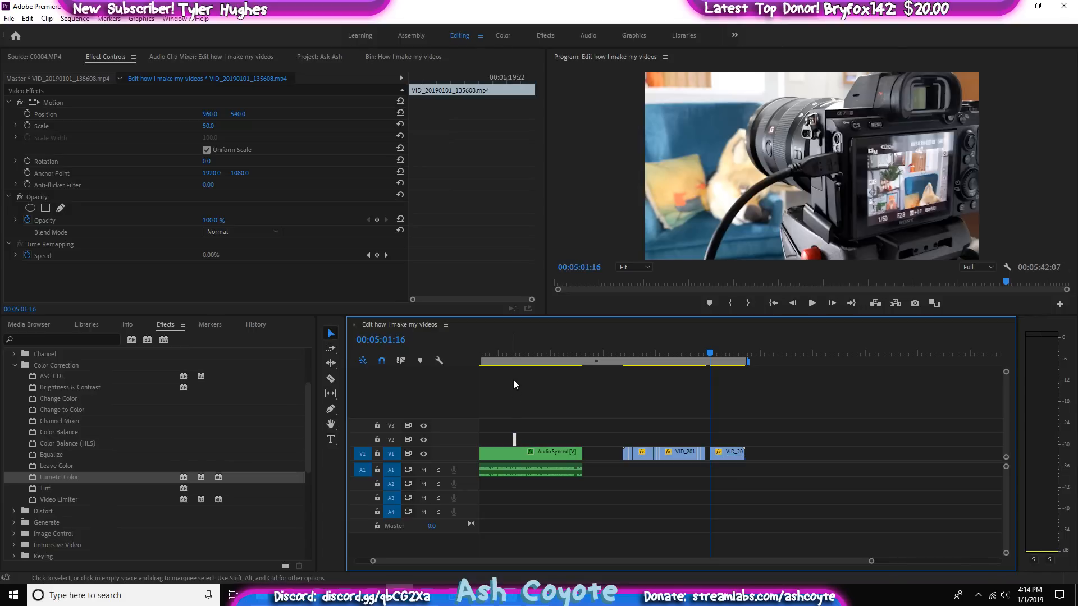
Add a sequence marker at 00:01:00:21 and move the camera shot on V2 so that it starts at the marker
{"action": "left_click_drag", "start_coordinate": [509, 353], "coordinate": [502, 418]}
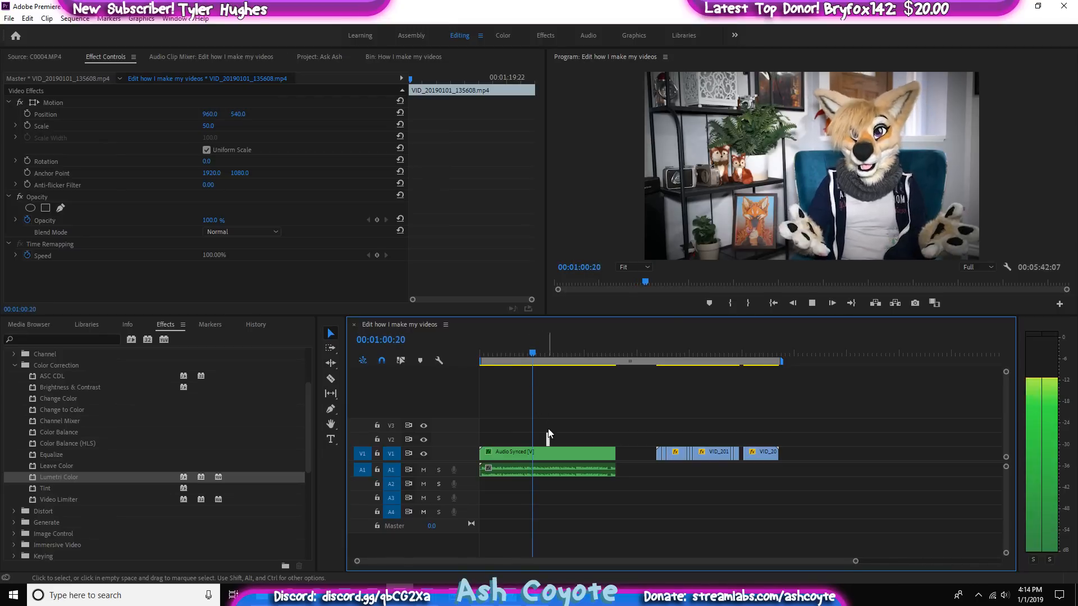
{"action": "left_click_drag", "start_coordinate": [546, 438], "coordinate": [522, 445]}
{"action": "left_click_drag", "start_coordinate": [549, 441], "coordinate": [547, 440]}
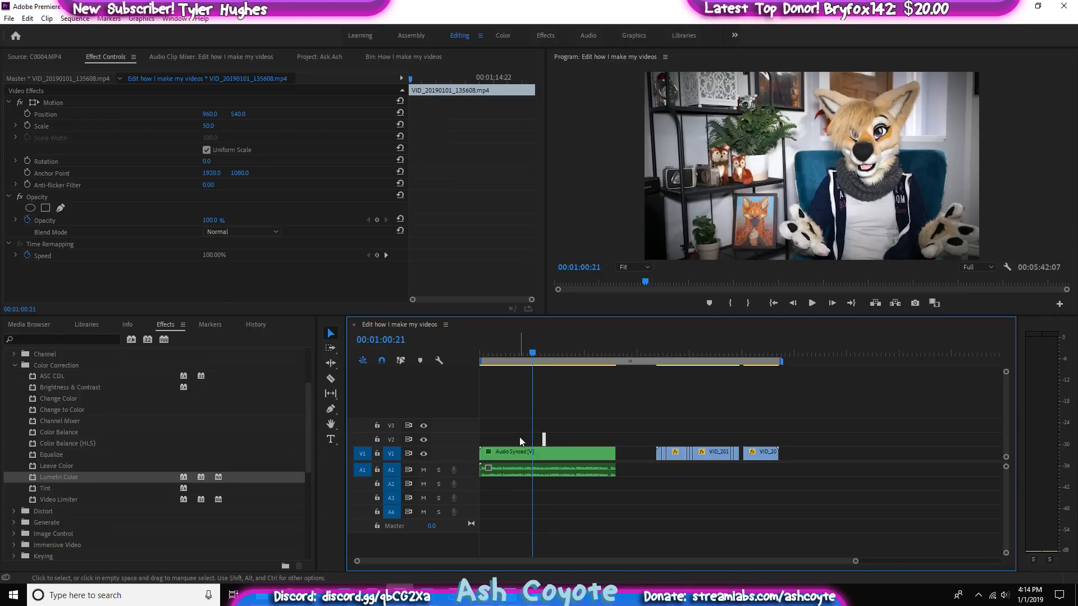
{"action": "key", "text": "m"}
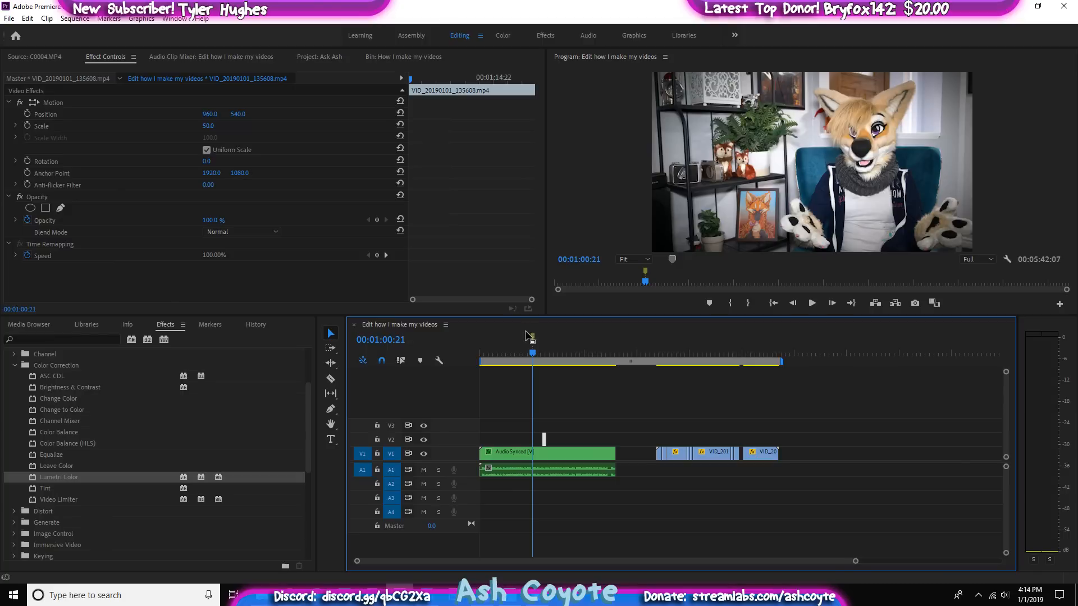
{"action": "left_click_drag", "start_coordinate": [533, 352], "coordinate": [516, 357]}
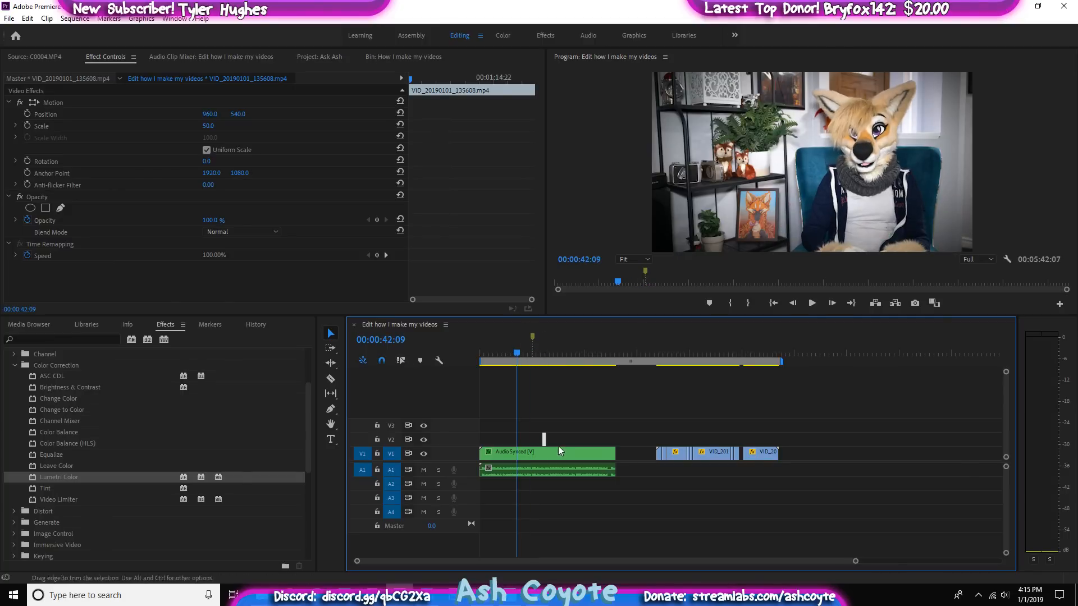
{"action": "left_click_drag", "start_coordinate": [544, 440], "coordinate": [533, 443]}
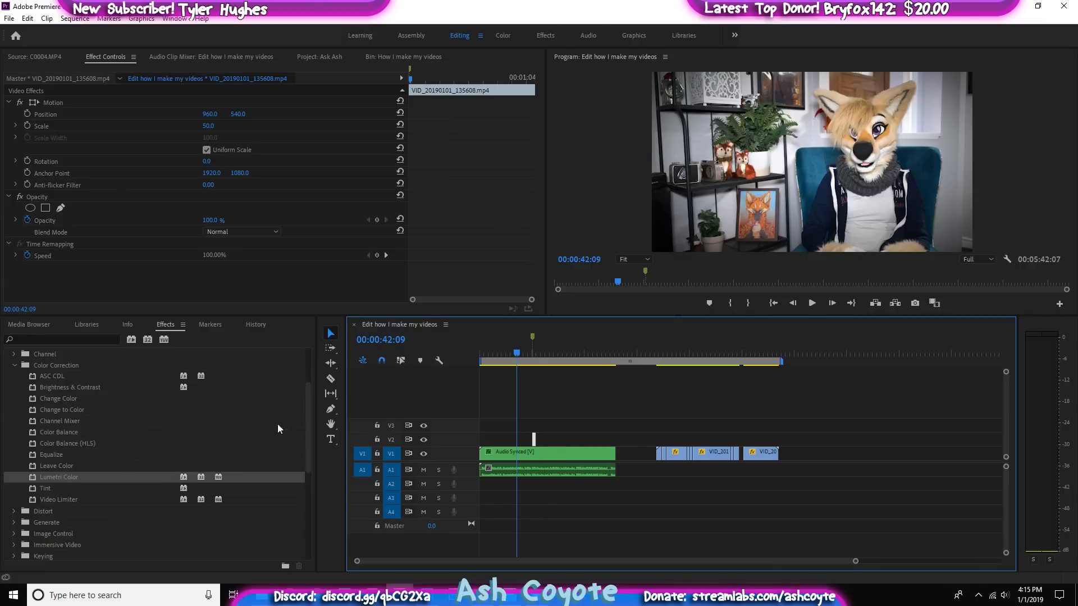
{"action": "left_click_drag", "start_coordinate": [551, 352], "coordinate": [523, 358]}
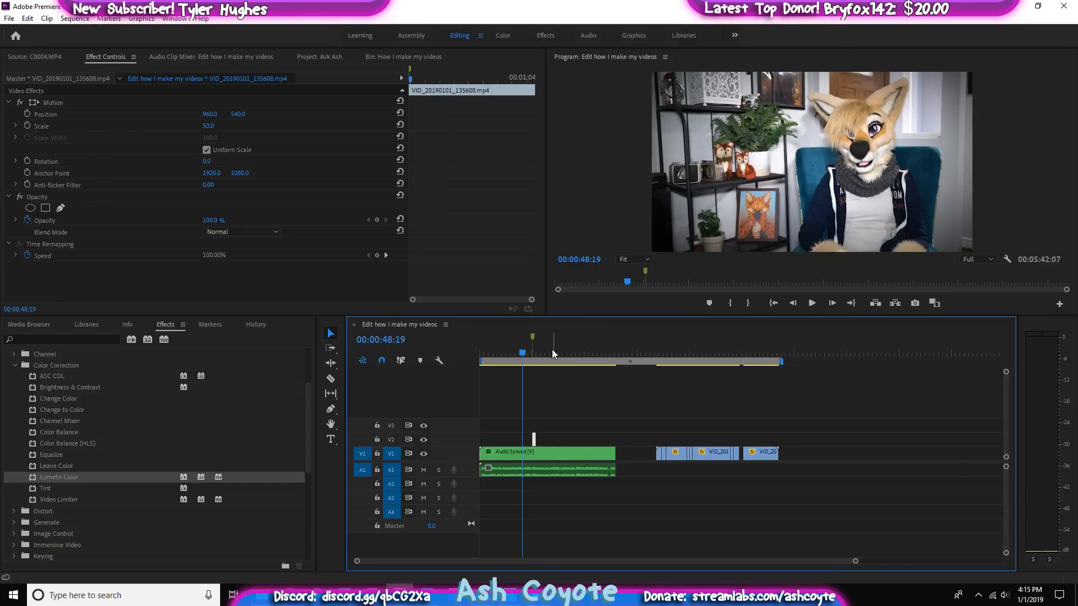
{"action": "left_click_drag", "start_coordinate": [551, 349], "coordinate": [556, 350]}
{"action": "key", "text": "m"}
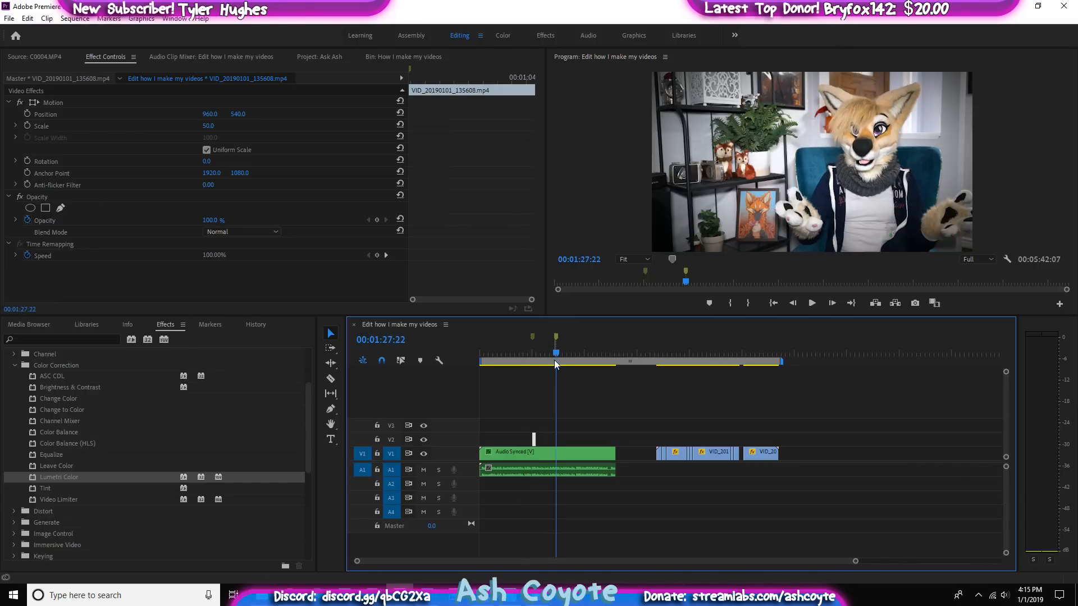
{"action": "key", "text": "ctrl+z"}
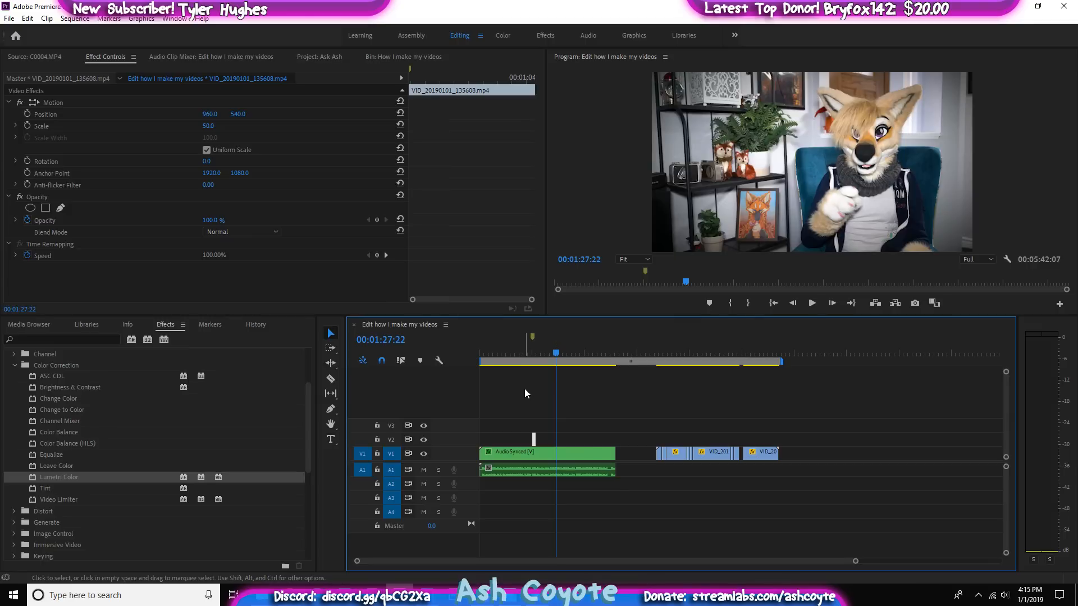
Play the sequence from 00:00:59:01 through the marker to check how the camera B-roll covers the talking footage
{"action": "left_click_drag", "start_coordinate": [539, 354], "coordinate": [527, 362]}
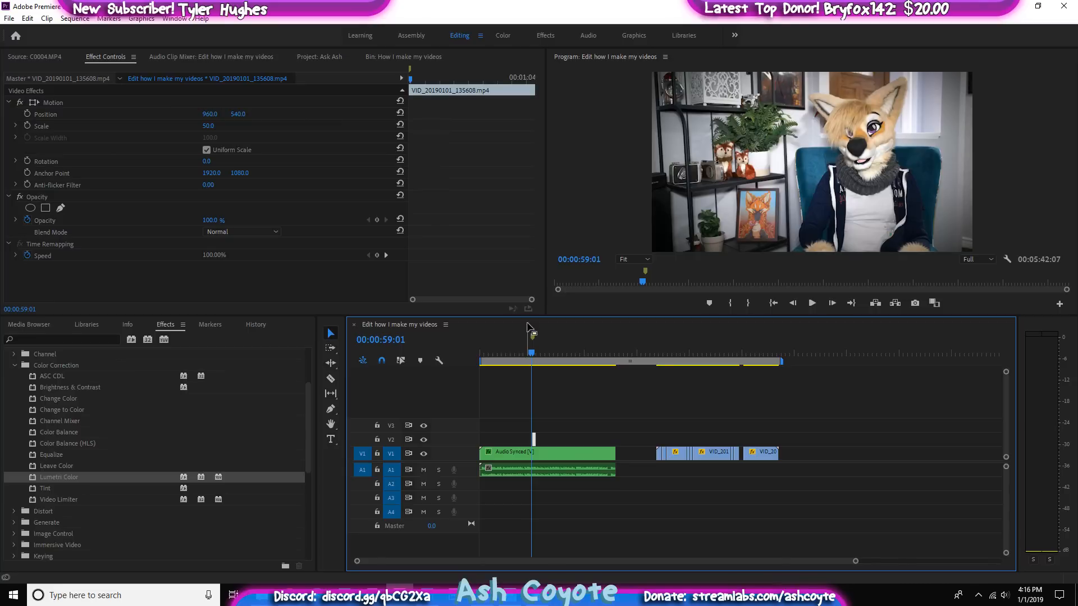
{"action": "key", "text": "space"}
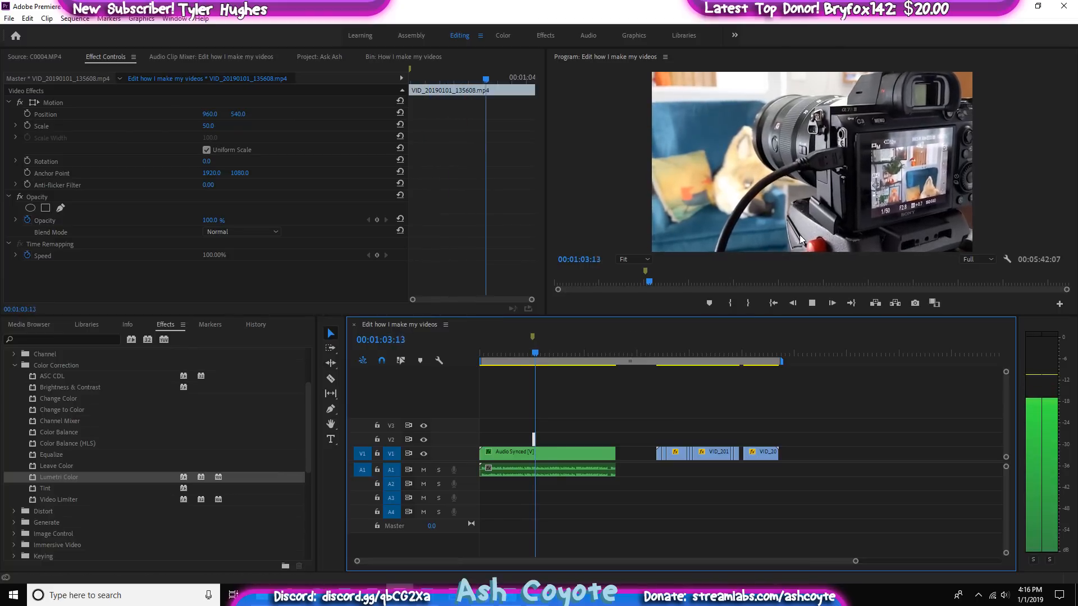
{"action": "key", "text": "space"}
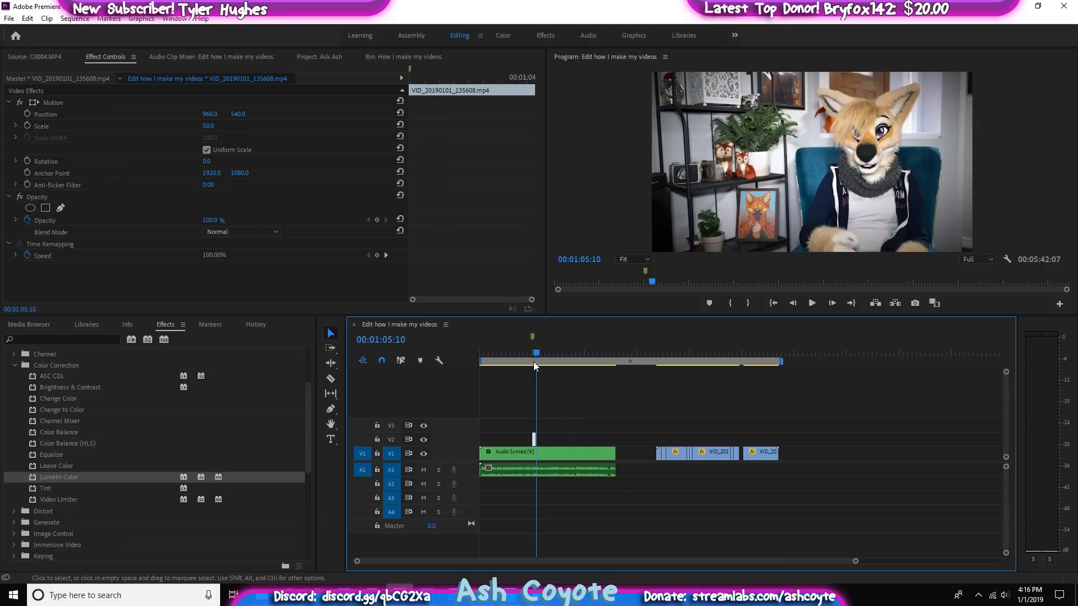
{"action": "left_click_drag", "start_coordinate": [533, 361], "coordinate": [533, 385]}
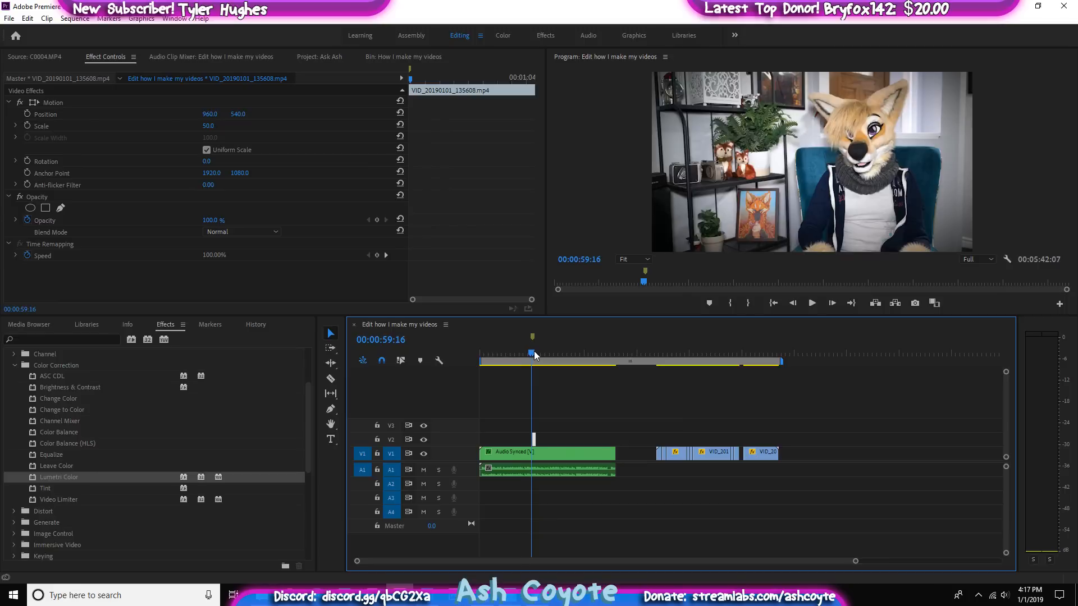
Split the Audio Synced clip at 00:02:28:06 and delete the leftover video and audio after the cut
{"action": "left_click_drag", "start_coordinate": [531, 352], "coordinate": [609, 365]}
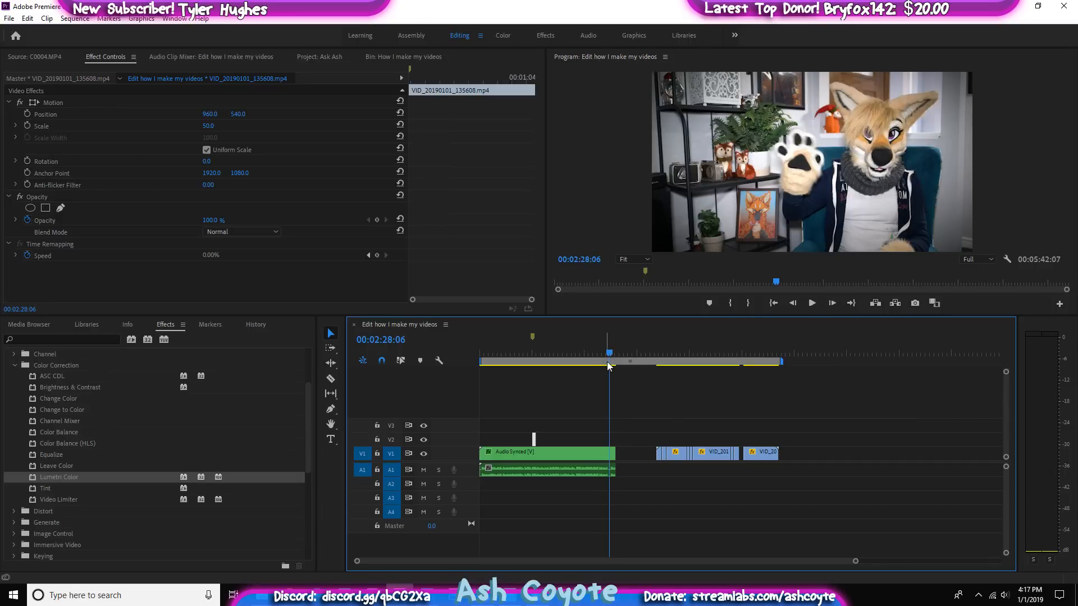
{"action": "key", "text": "c"}
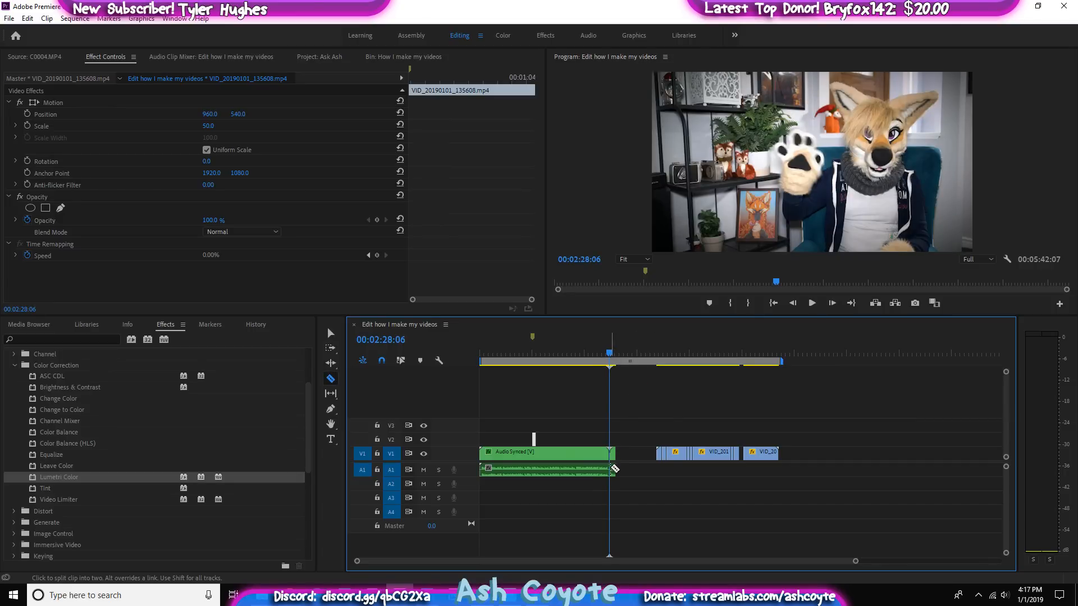
{"action": "left_click", "coordinate": [613, 469]}
{"action": "key", "text": "v"}
{"action": "left_click", "coordinate": [613, 453]}
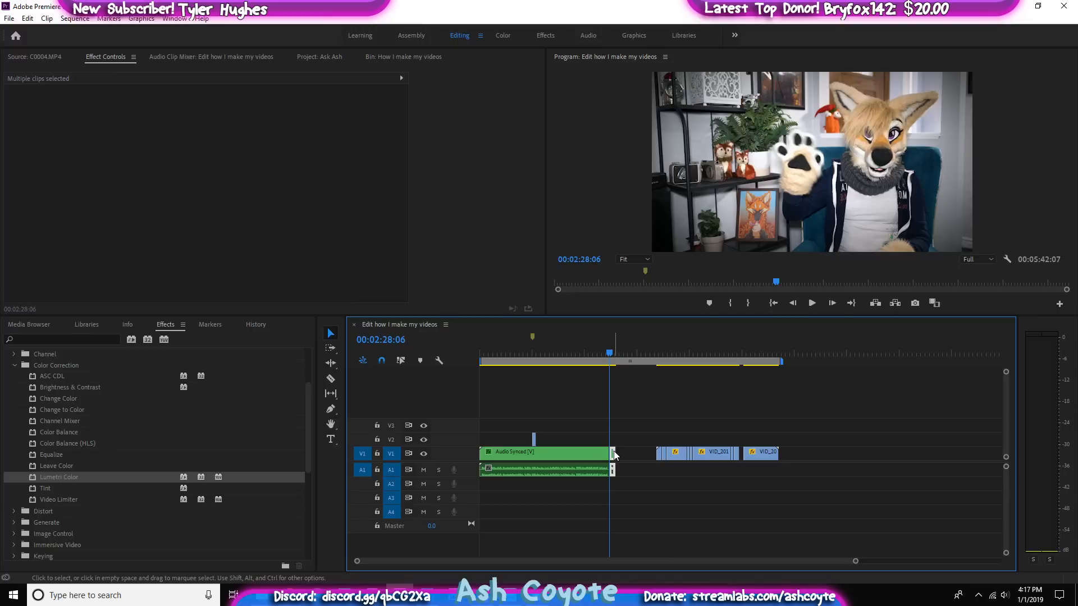
{"action": "key", "text": "Delete"}
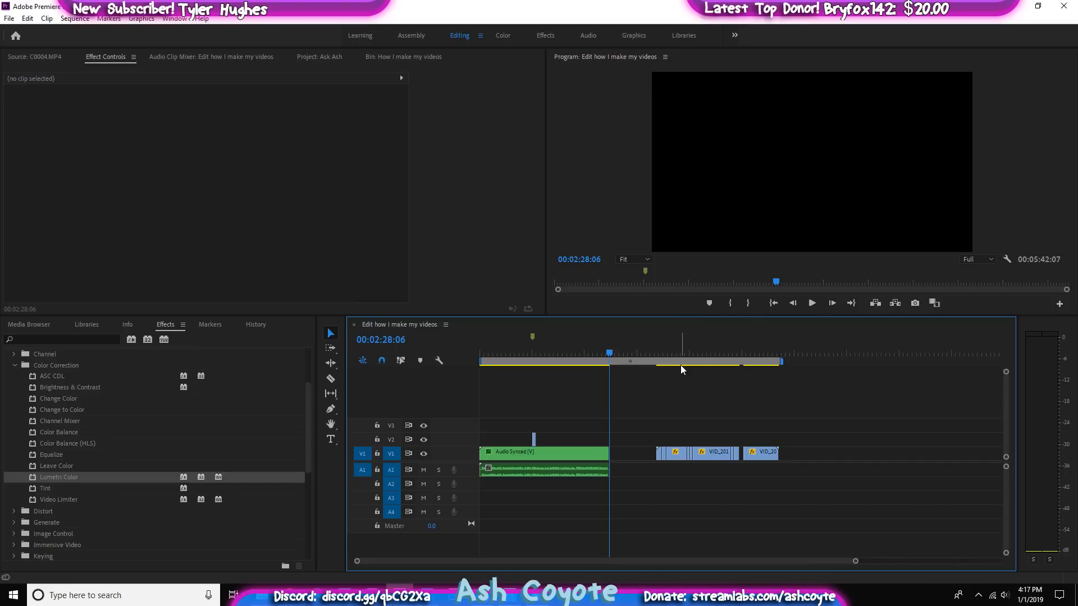
Split the B-roll around the glowing tube light shot and place that shot on V2 above the Audio Synced clip at about 00:01:25
{"action": "left_click_drag", "start_coordinate": [669, 359], "coordinate": [684, 381]}
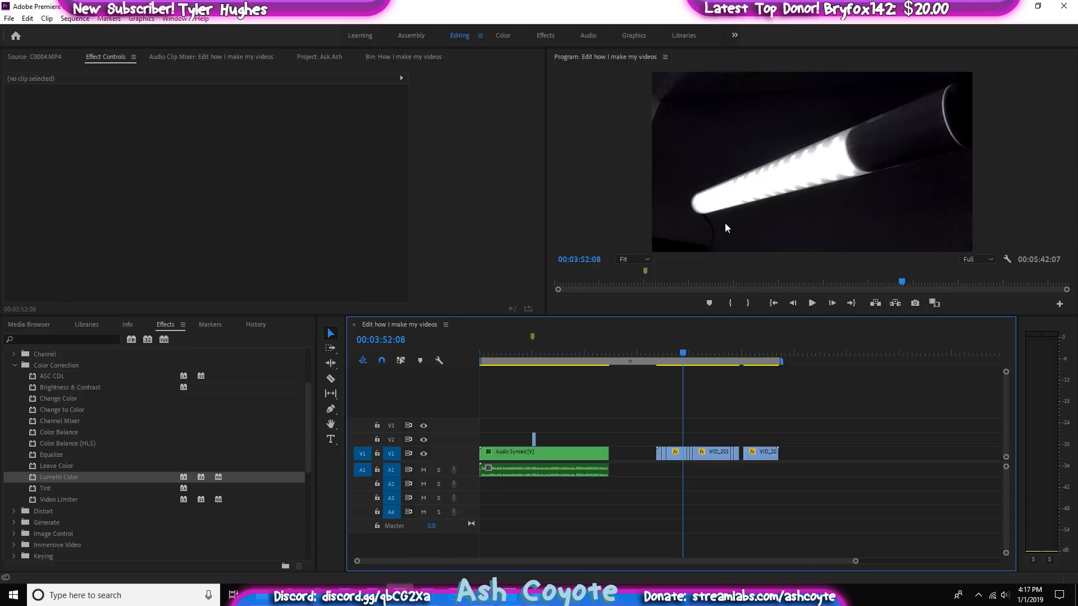
{"action": "key", "text": "Right"}
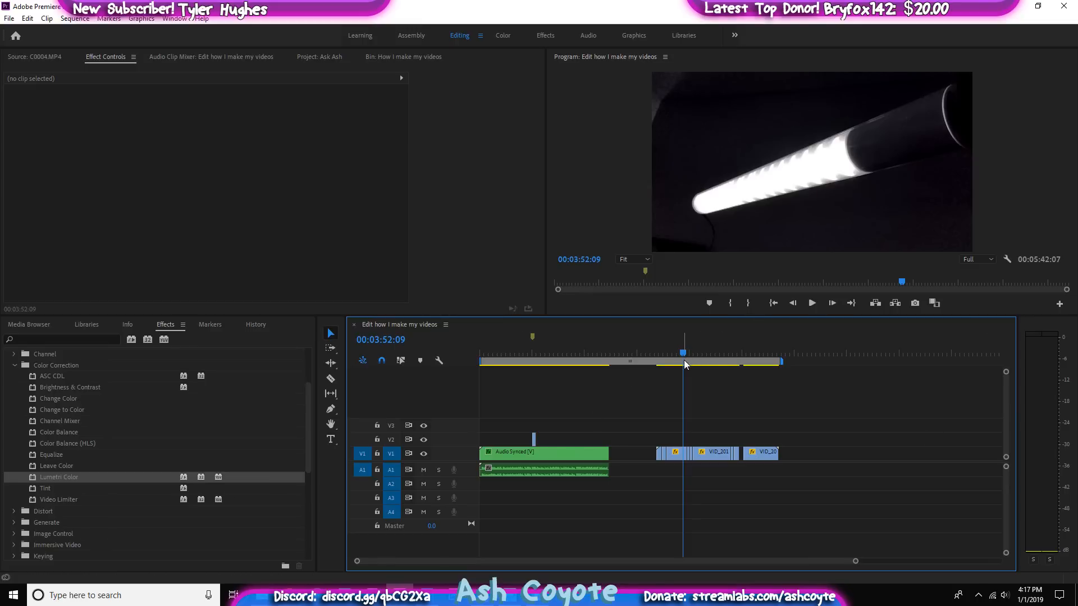
{"action": "left_click_drag", "start_coordinate": [686, 353], "coordinate": [678, 368]}
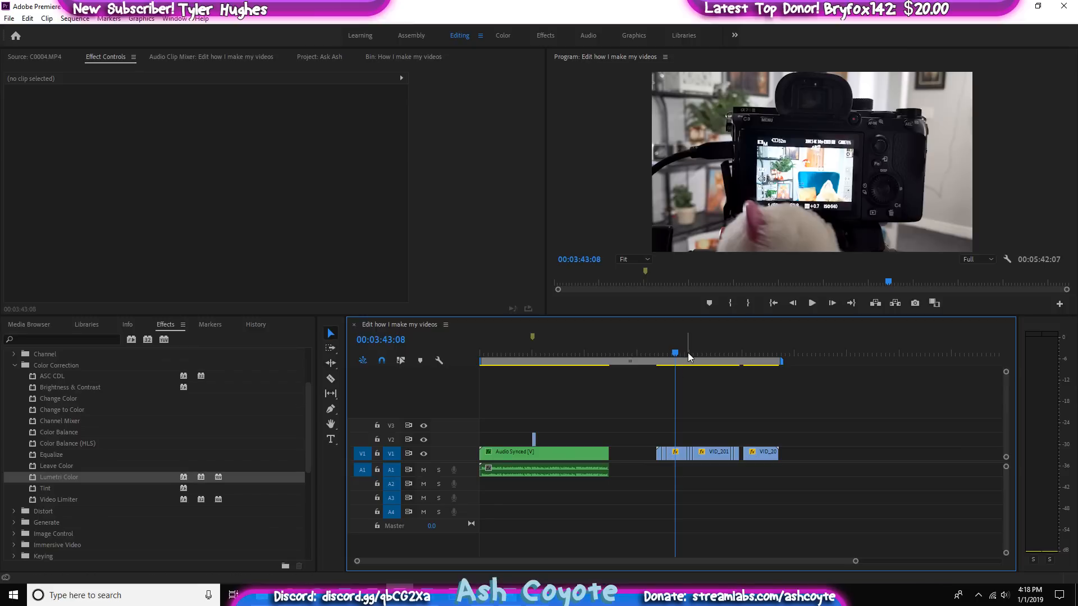
{"action": "left_click_drag", "start_coordinate": [682, 355], "coordinate": [686, 357]}
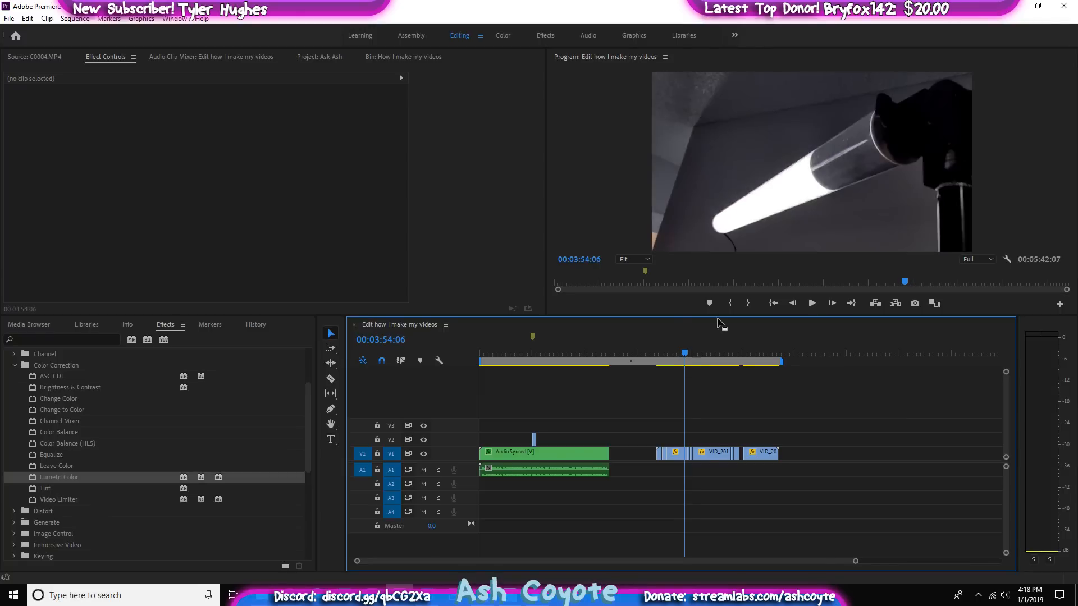
{"action": "key", "text": "c"}
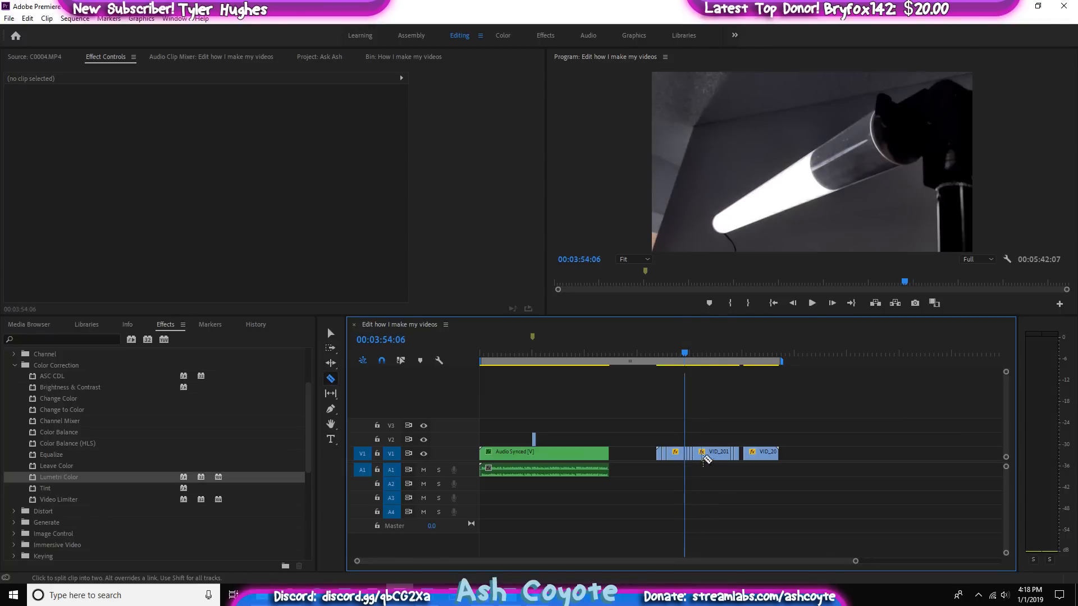
{"action": "key", "text": "space"}
{"action": "key", "text": "space"}
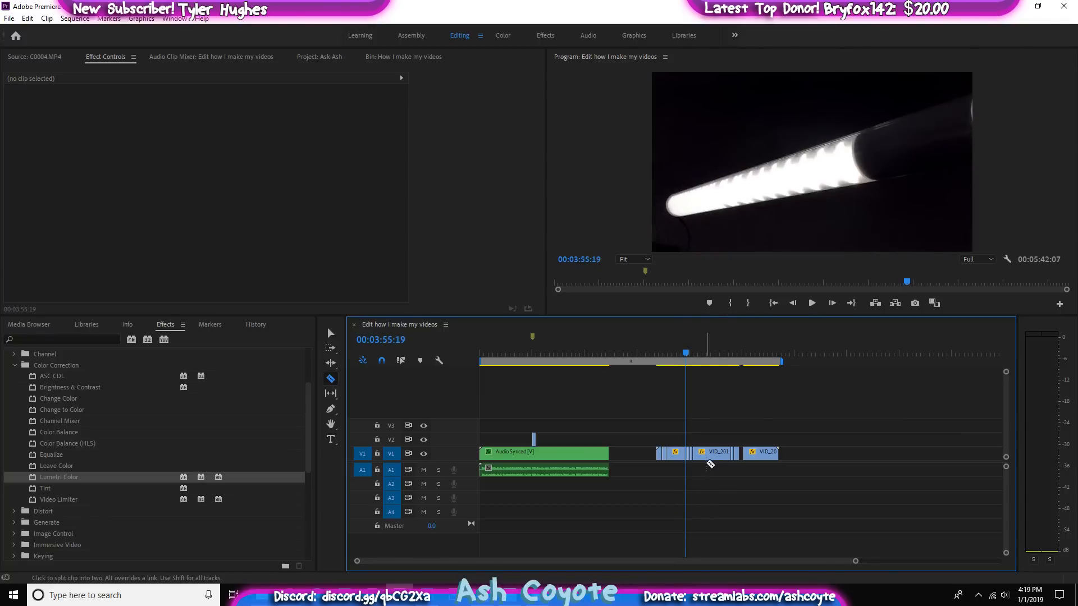
{"action": "key", "text": "v"}
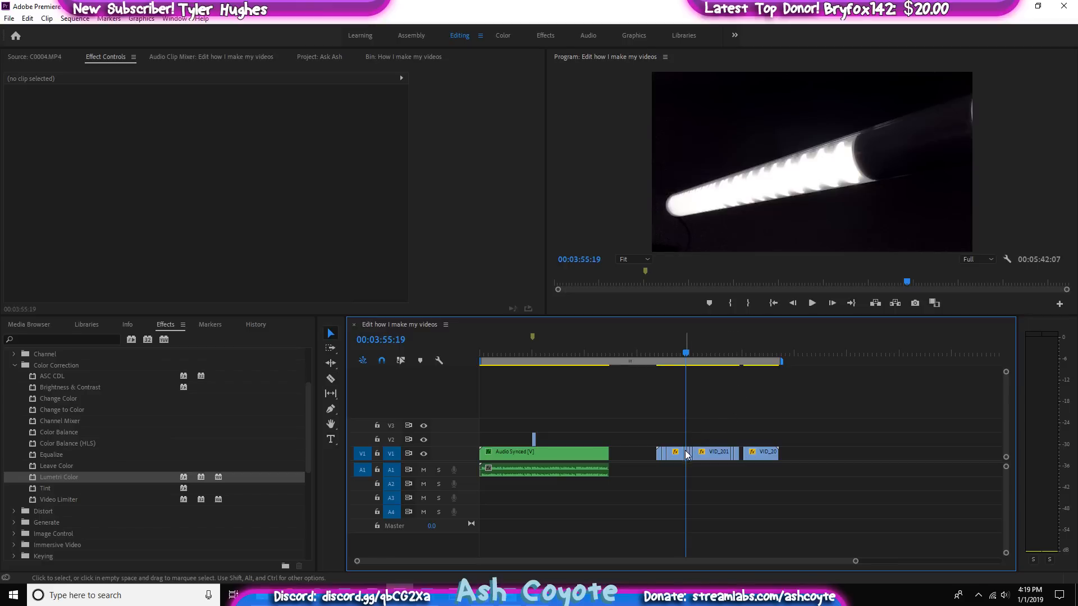
{"action": "left_click_drag", "start_coordinate": [685, 453], "coordinate": [554, 440]}
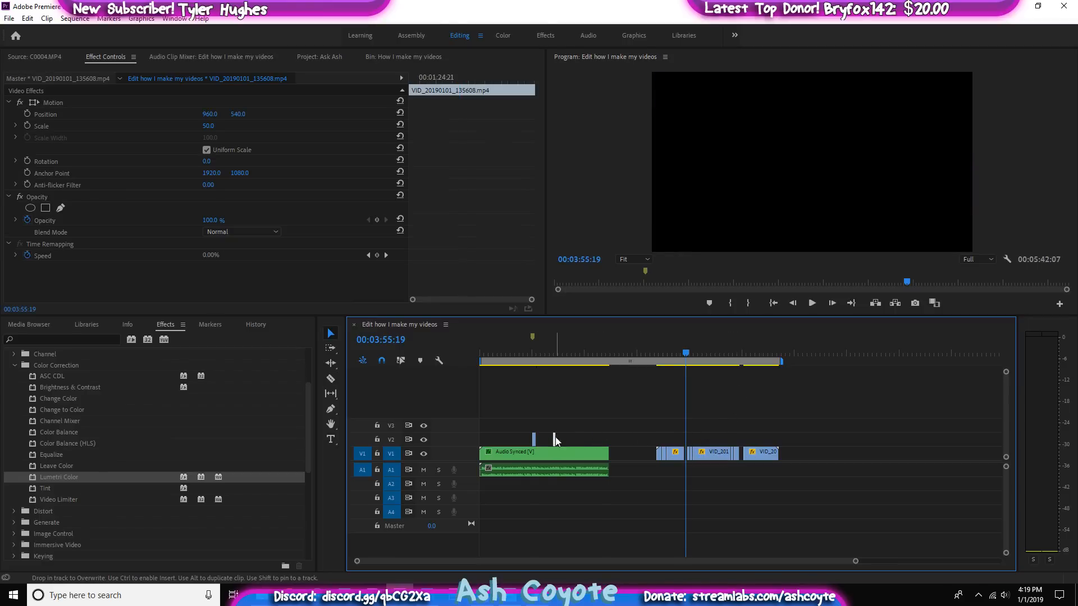
Split the B-roll at 00:04:14:19 in the wide armchair shot, play on to 00:04:17:16, and review the latest entries in the edit history
{"action": "left_click", "coordinate": [702, 362]}
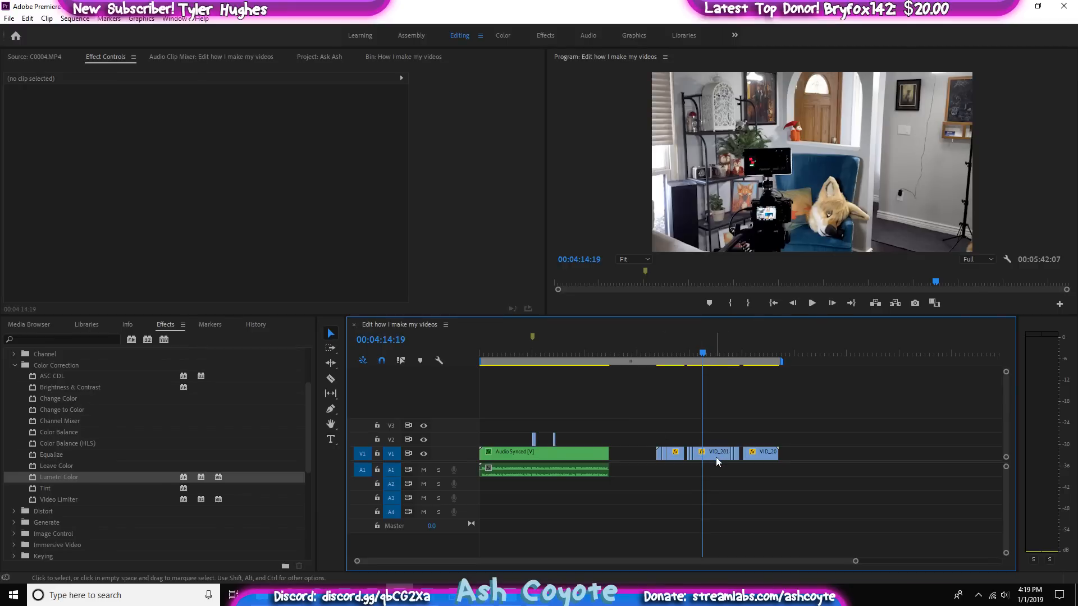
{"action": "key", "text": "c"}
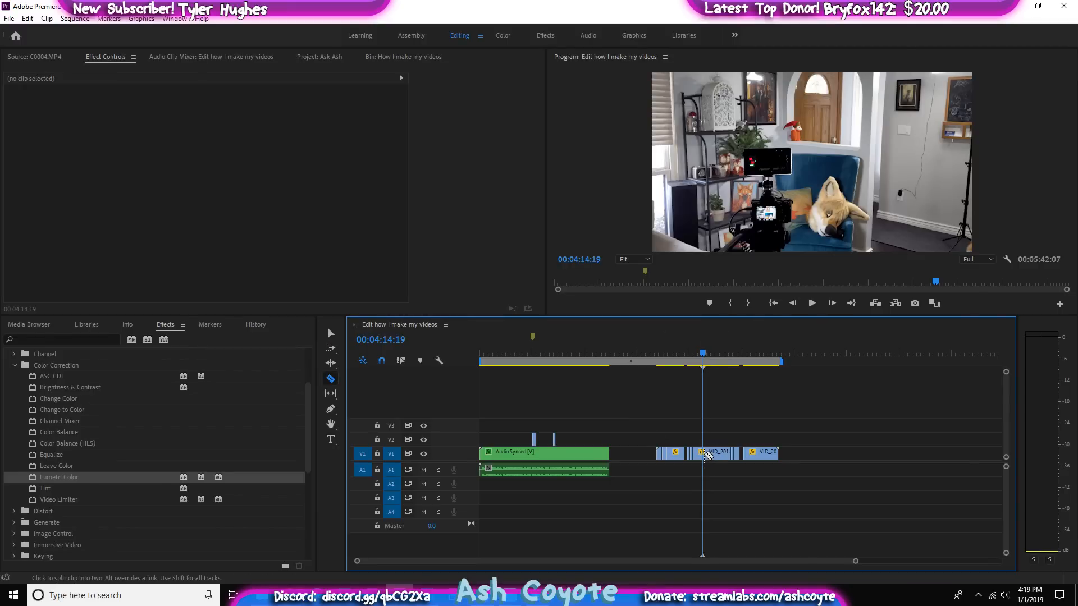
{"action": "left_click", "coordinate": [712, 455]}
{"action": "key", "text": "space"}
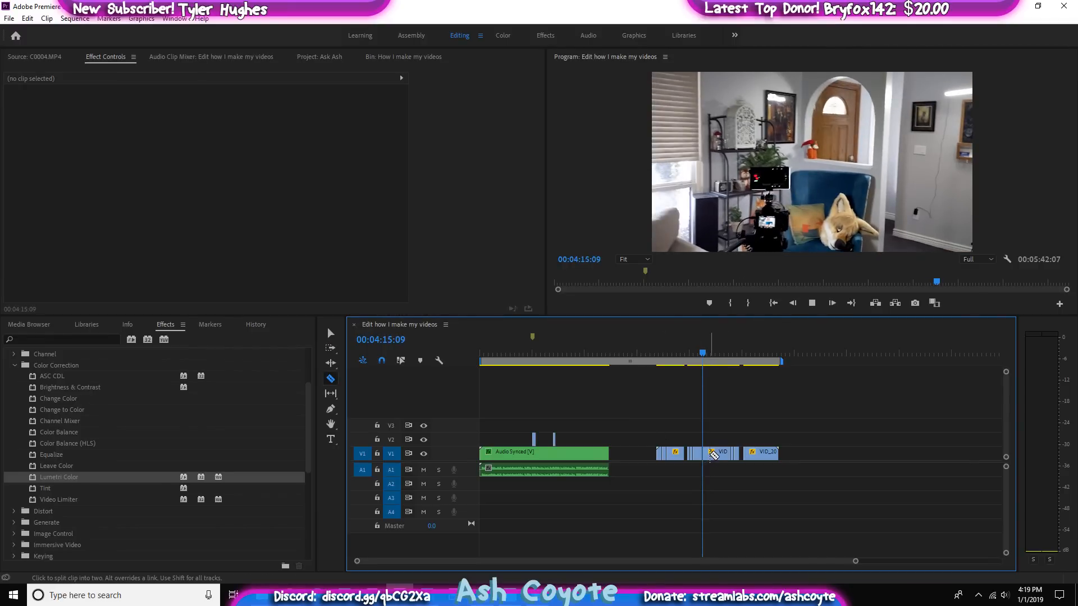
{"action": "key", "text": "space"}
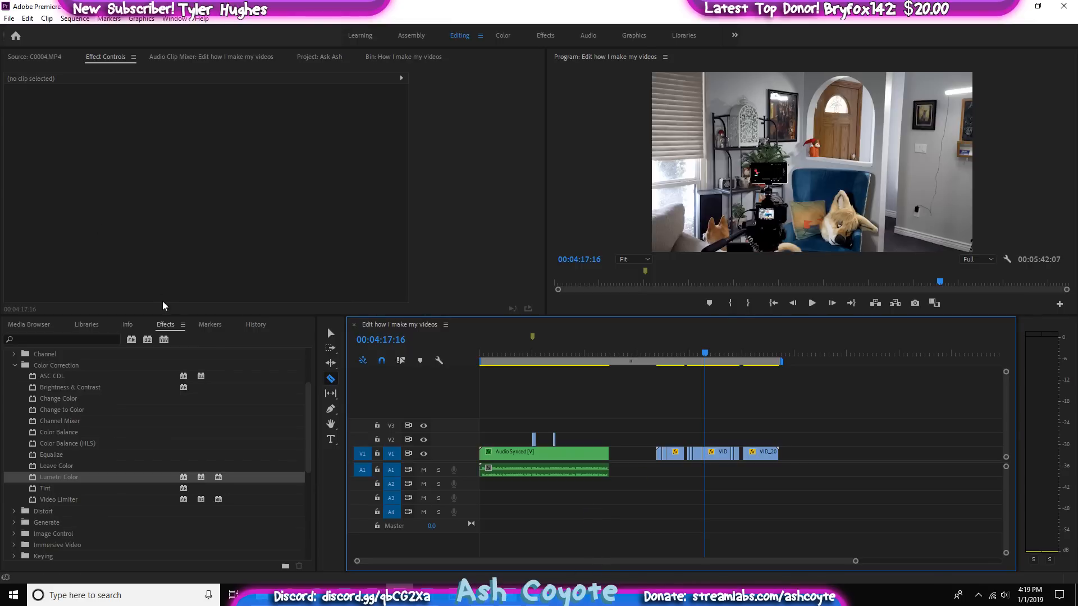
{"action": "scroll", "coordinate": [199, 415], "scroll_direction": "up", "scroll_amount": 1}
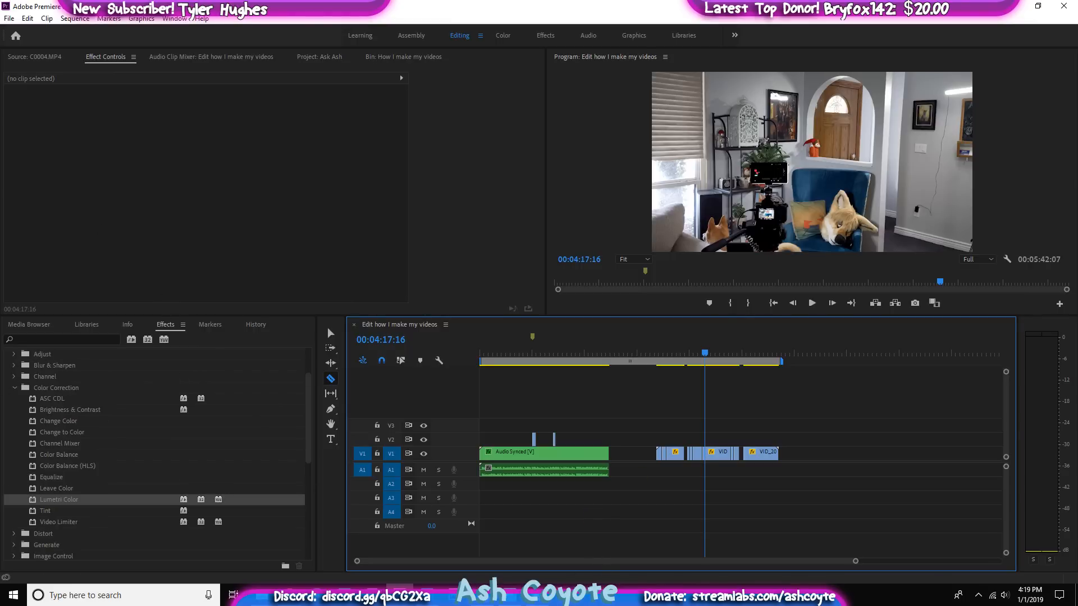
{"action": "scroll", "coordinate": [139, 413], "scroll_direction": "down", "scroll_amount": 3}
{"action": "left_click", "coordinate": [255, 325]}
{"action": "scroll", "coordinate": [577, 456], "scroll_direction": "down", "scroll_amount": 8}
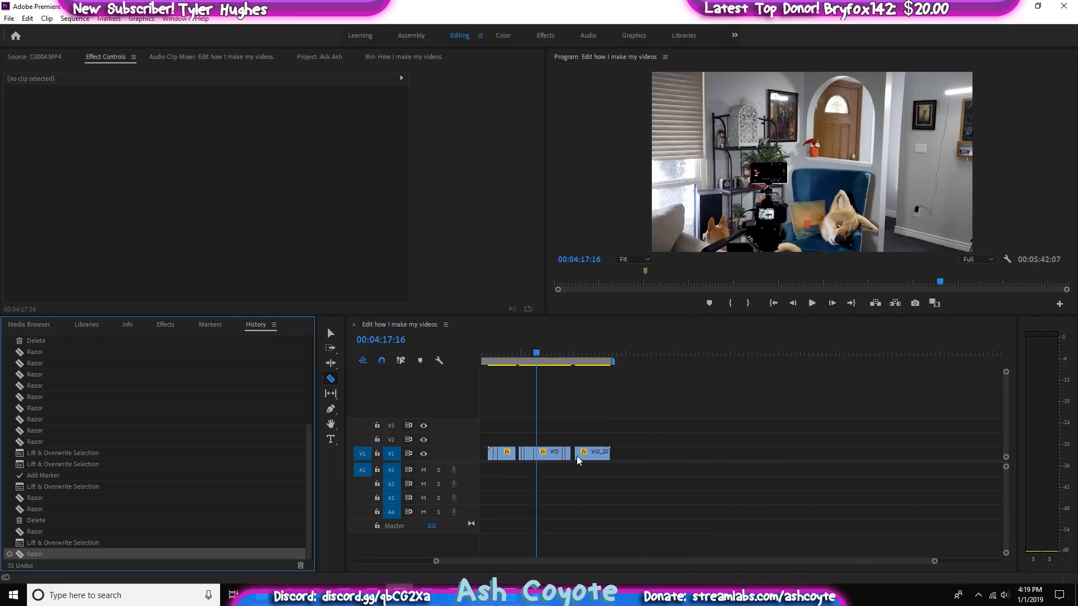
Split the wide armchair shot at 00:04:18:17 and place the isolated piece on V2 above the end of the Audio Synced clip
{"action": "left_click", "coordinate": [524, 561]}
{"action": "left_click_drag", "start_coordinate": [524, 562], "coordinate": [441, 561]}
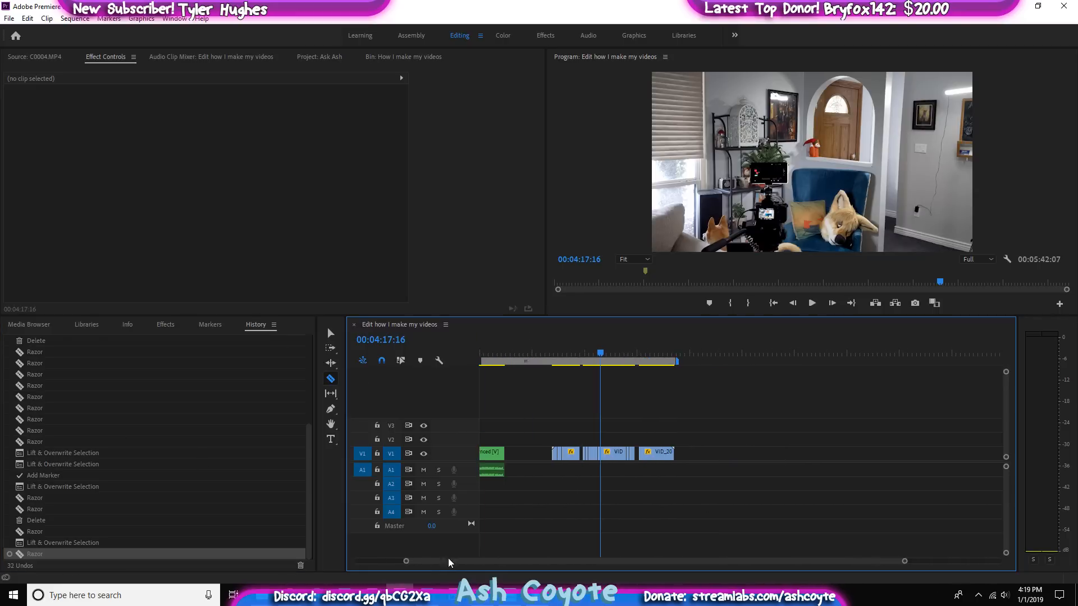
{"action": "key", "text": "space"}
{"action": "key", "text": "space"}
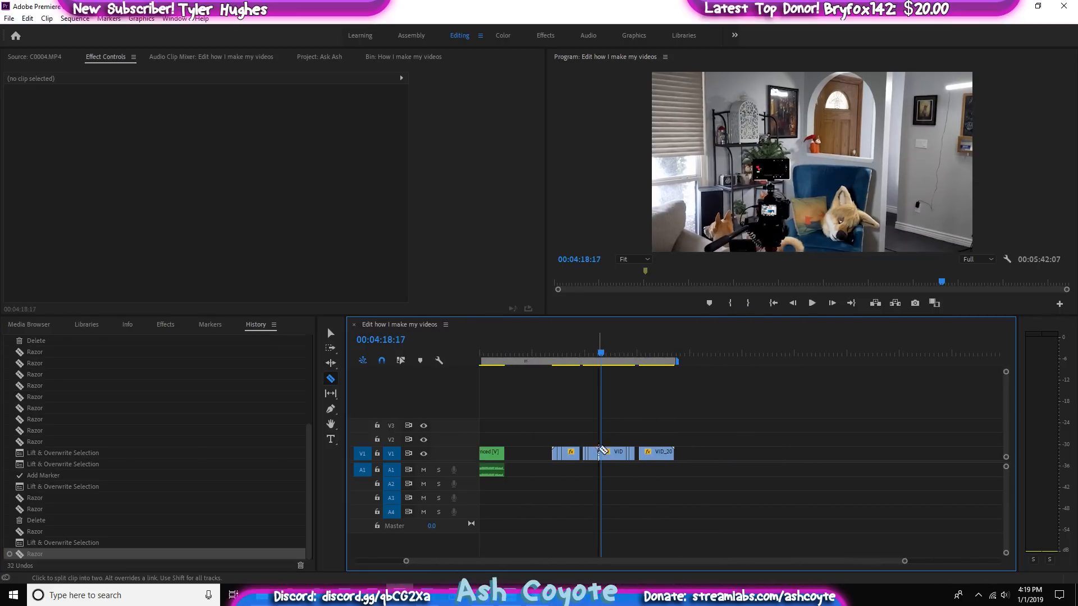
{"action": "left_click", "coordinate": [610, 452]}
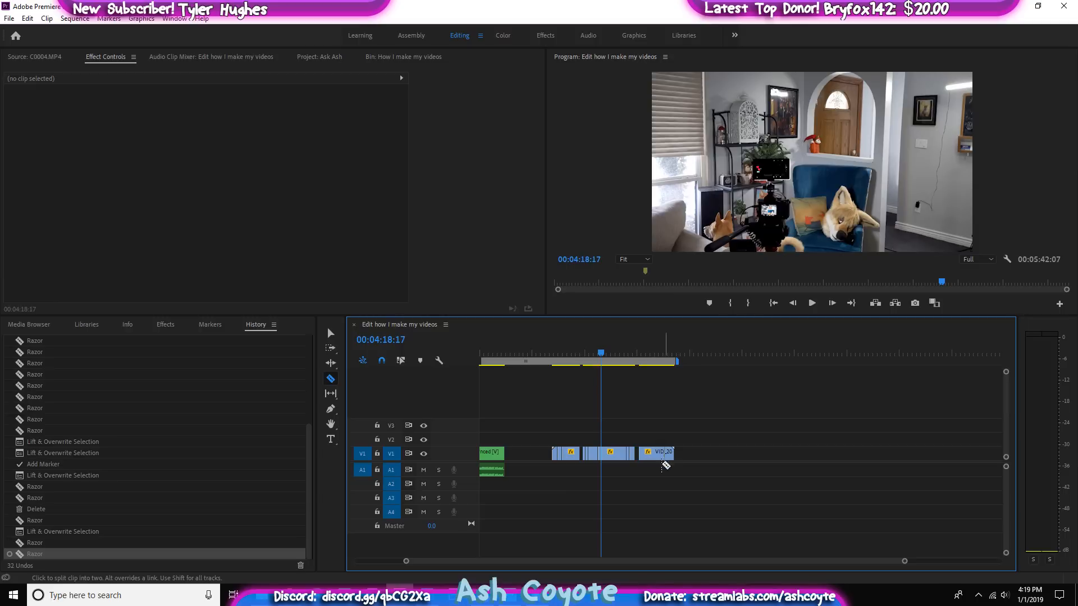
{"action": "key", "text": "v"}
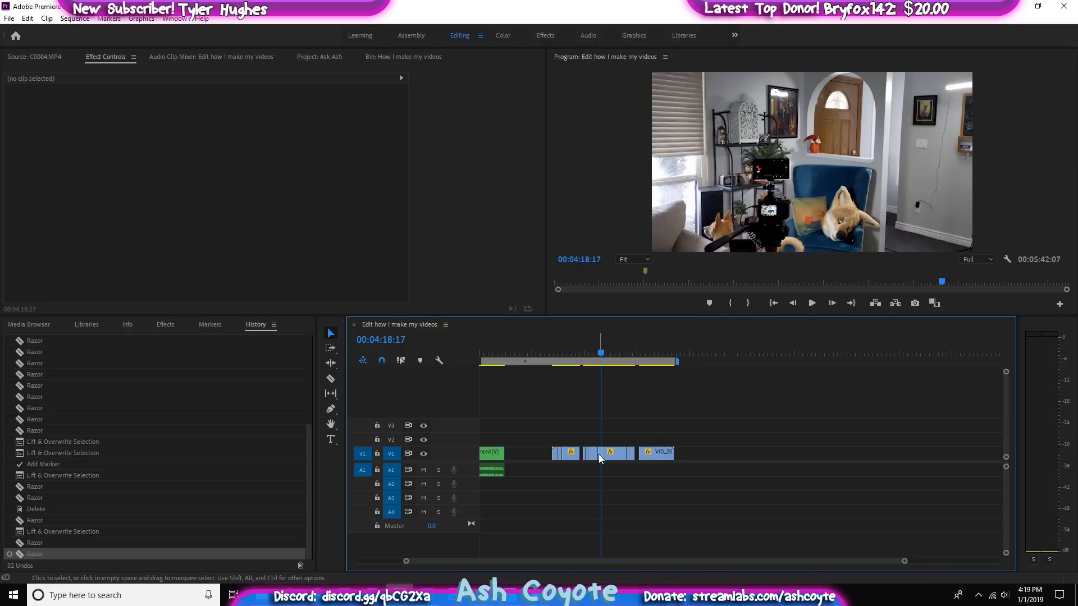
{"action": "left_click_drag", "start_coordinate": [599, 455], "coordinate": [503, 440]}
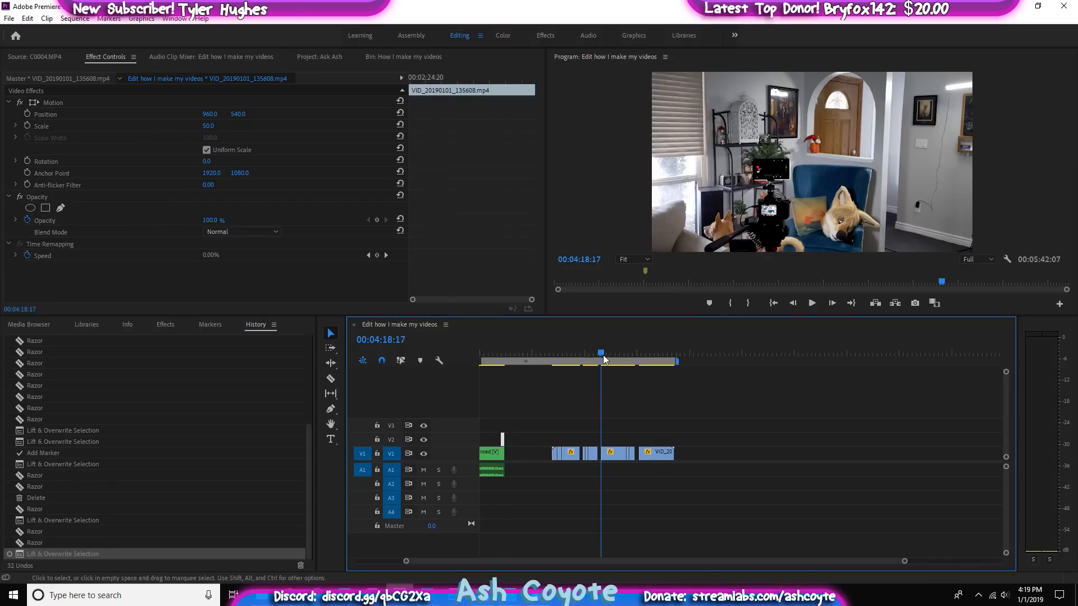
Find the camera screen close-up near 00:04:49 in the B-roll and place it on V2 directly after the wide armchair shot
{"action": "mouse_move", "coordinate": [610, 368]}
{"action": "left_mouse_down"}
{"action": "mouse_move", "coordinate": [626, 372]}
{"action": "mouse_move", "coordinate": [616, 373]}
{"action": "left_mouse_up"}
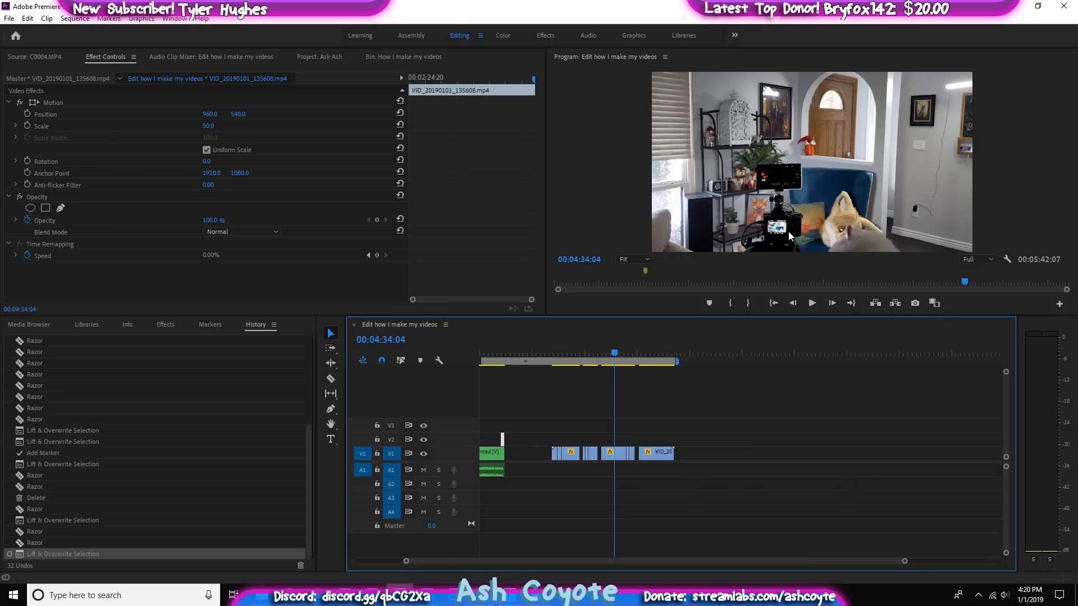
{"action": "mouse_move", "coordinate": [618, 357]}
{"action": "left_mouse_down"}
{"action": "mouse_move", "coordinate": [645, 360]}
{"action": "mouse_move", "coordinate": [628, 366]}
{"action": "left_mouse_up"}
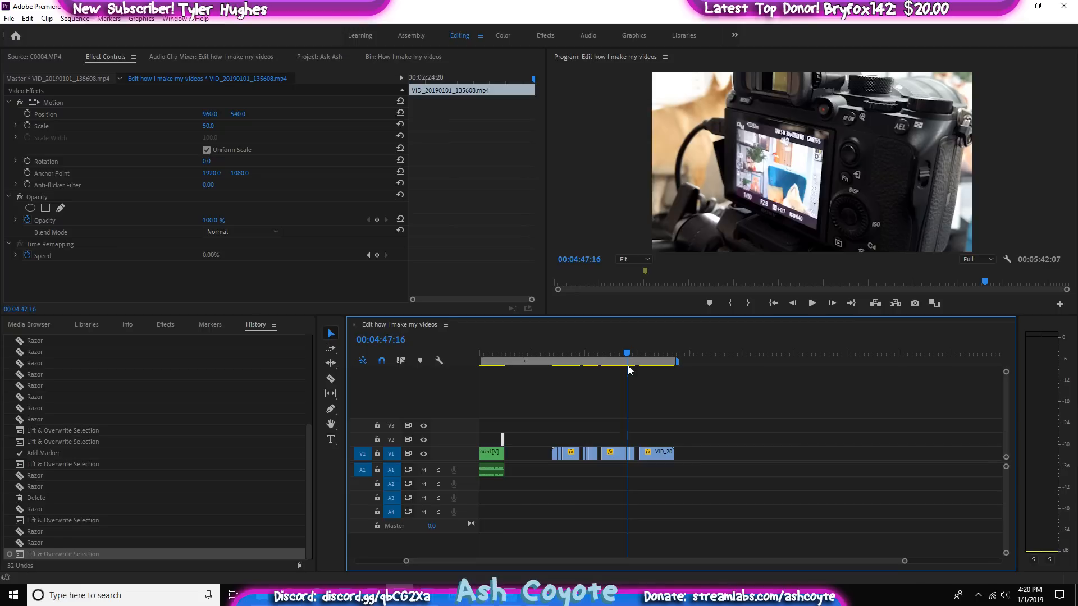
{"action": "left_click_drag", "start_coordinate": [628, 366], "coordinate": [629, 368]}
{"action": "left_click_drag", "start_coordinate": [628, 454], "coordinate": [507, 441]}
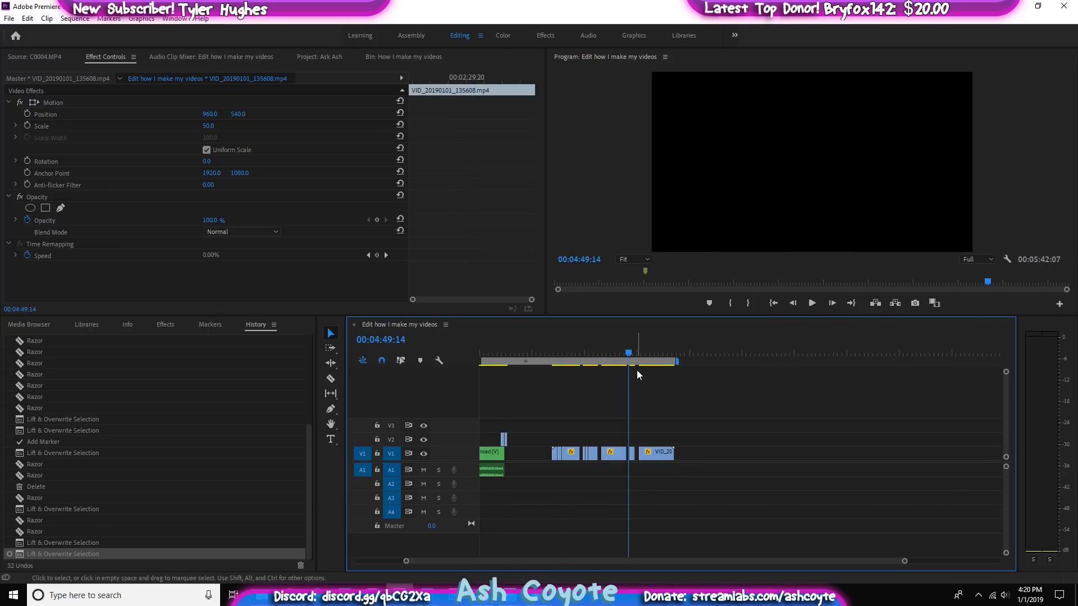
Examine the tripod and monitor footage in the last B-roll clip between 00:05:08:20 and 00:05:28:17
{"action": "mouse_move", "coordinate": [636, 363]}
{"action": "left_mouse_down"}
{"action": "mouse_move", "coordinate": [675, 367]}
{"action": "mouse_move", "coordinate": [652, 360]}
{"action": "left_mouse_up"}
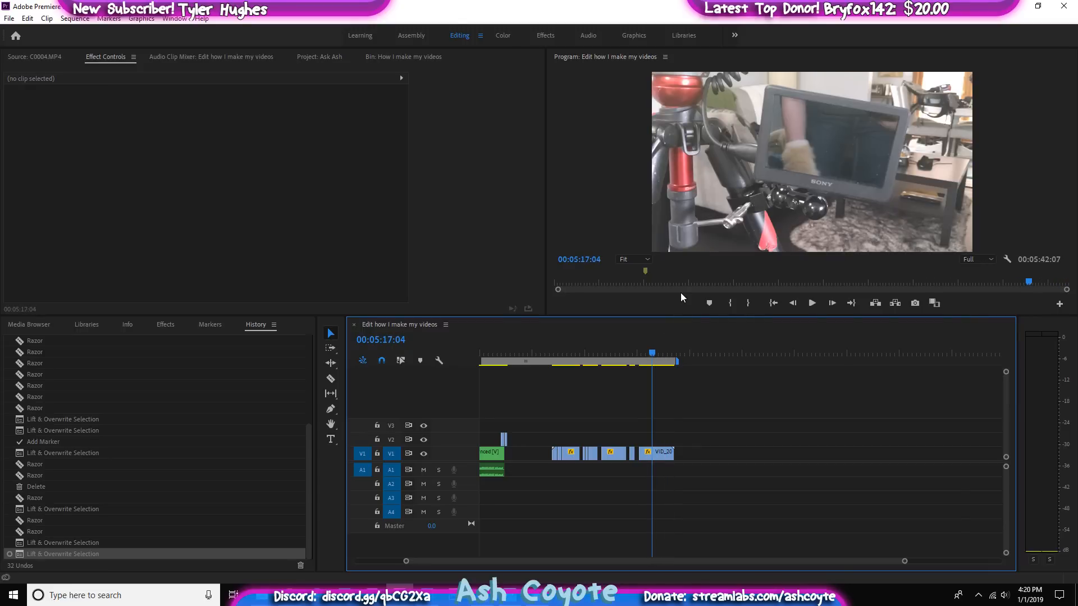
{"action": "left_click", "coordinate": [645, 356]}
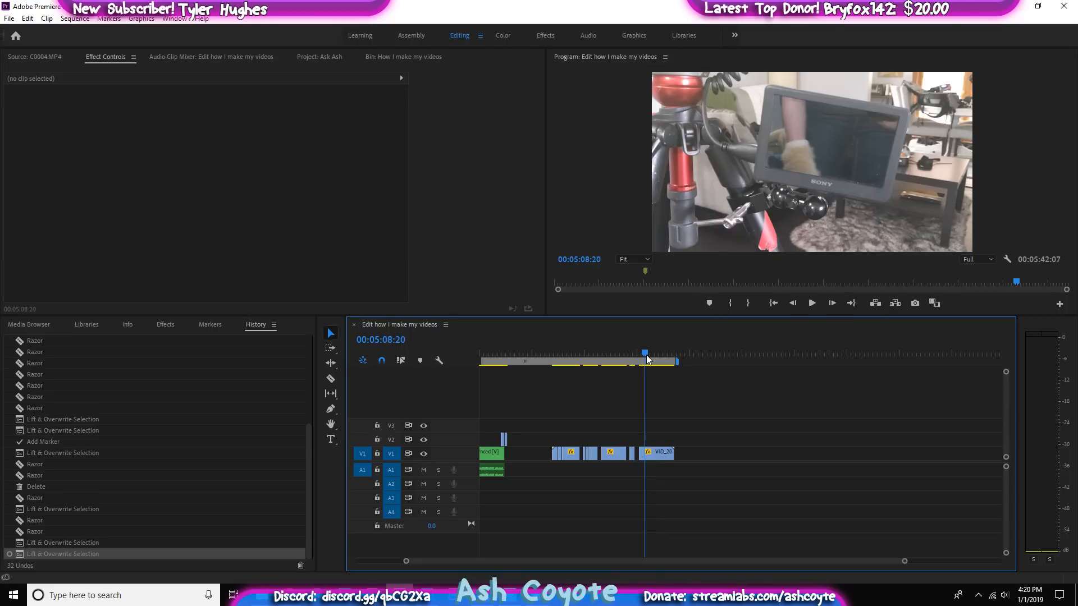
{"action": "left_click_drag", "start_coordinate": [645, 354], "coordinate": [659, 356]}
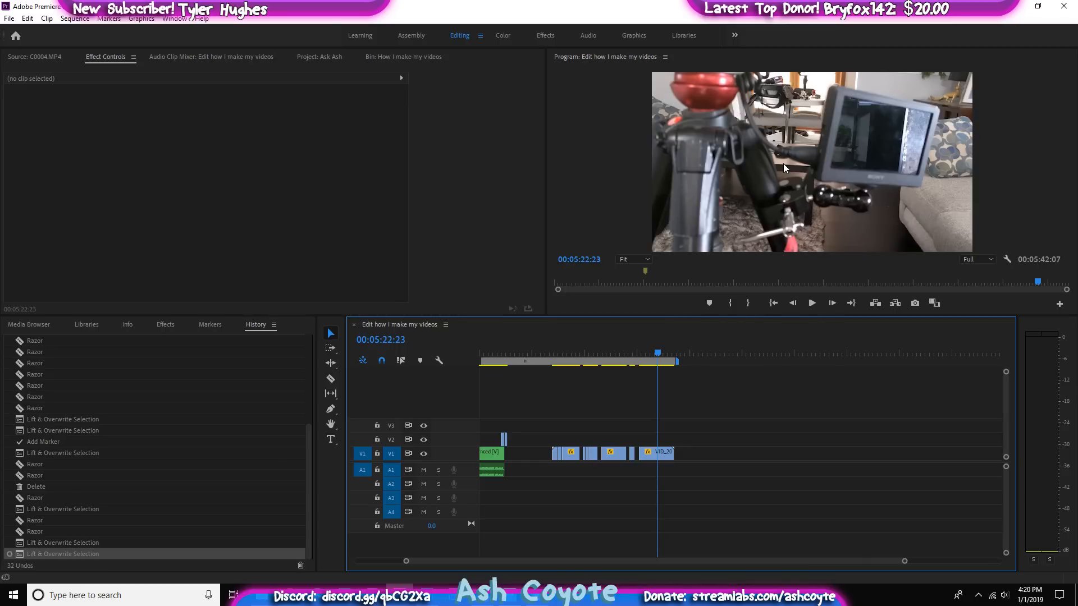
{"action": "key", "text": "Left"}
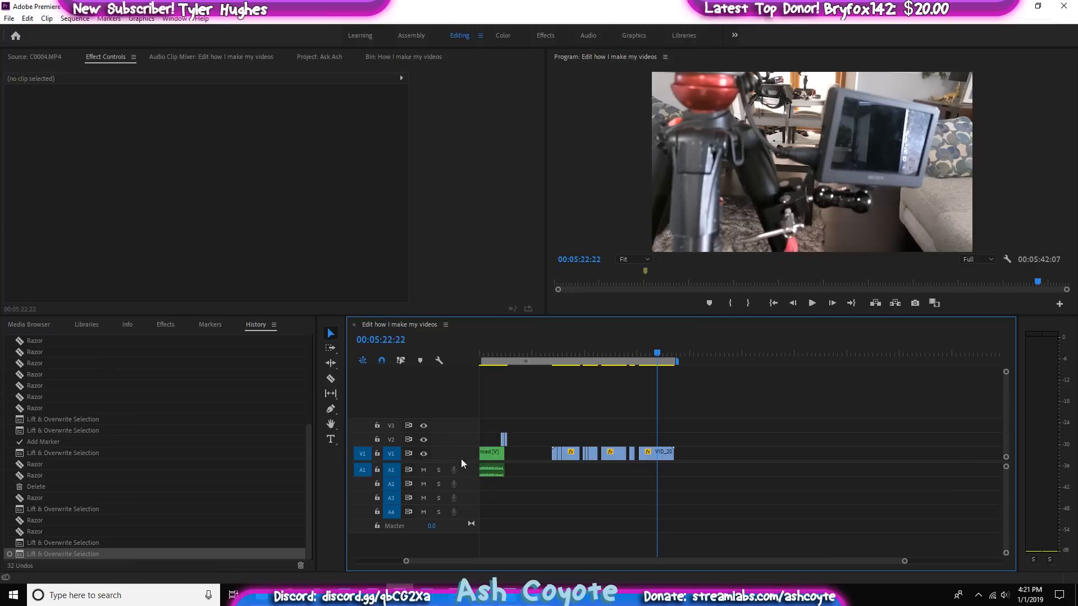
{"action": "left_click", "coordinate": [659, 353]}
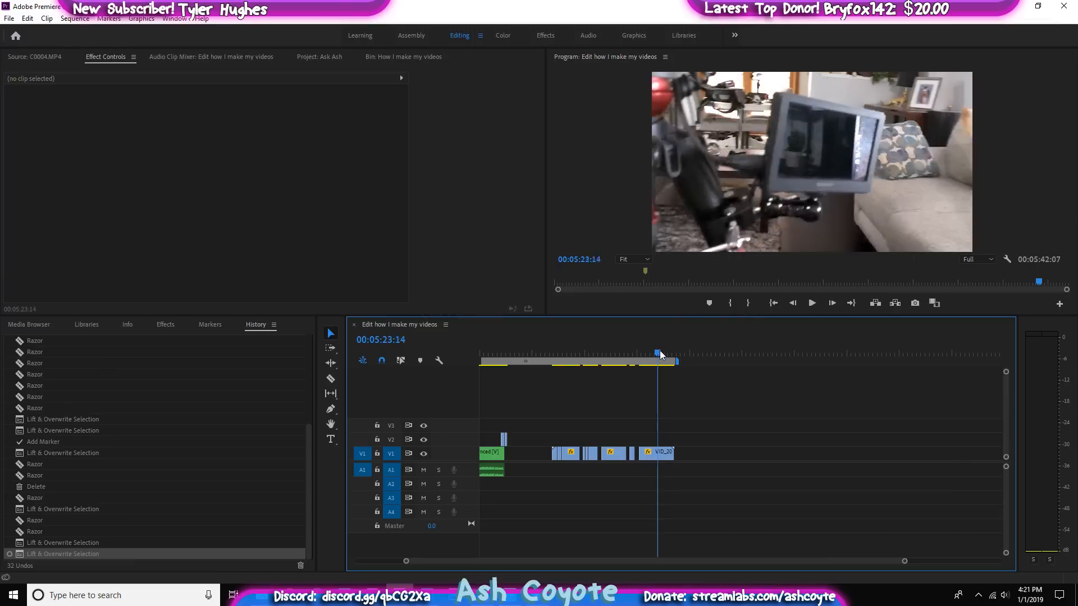
{"action": "left_click_drag", "start_coordinate": [660, 352], "coordinate": [665, 344]}
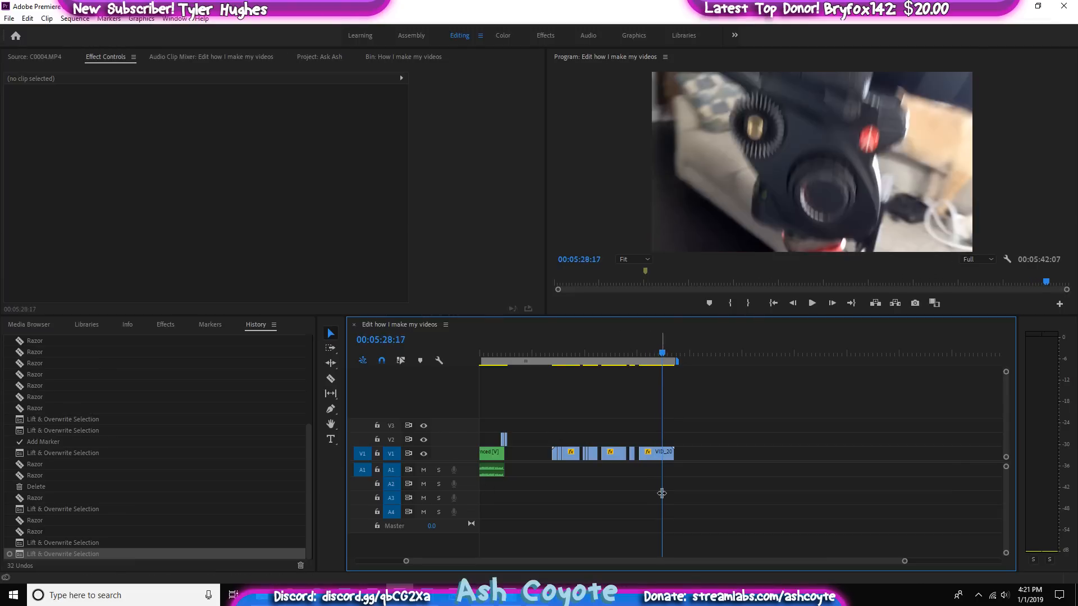
Place the Aputure light shot from 00:03:32:13 on V2 after the camera close-up and delete all remaining B-roll from V1
{"action": "left_click_drag", "start_coordinate": [661, 492], "coordinate": [560, 488]}
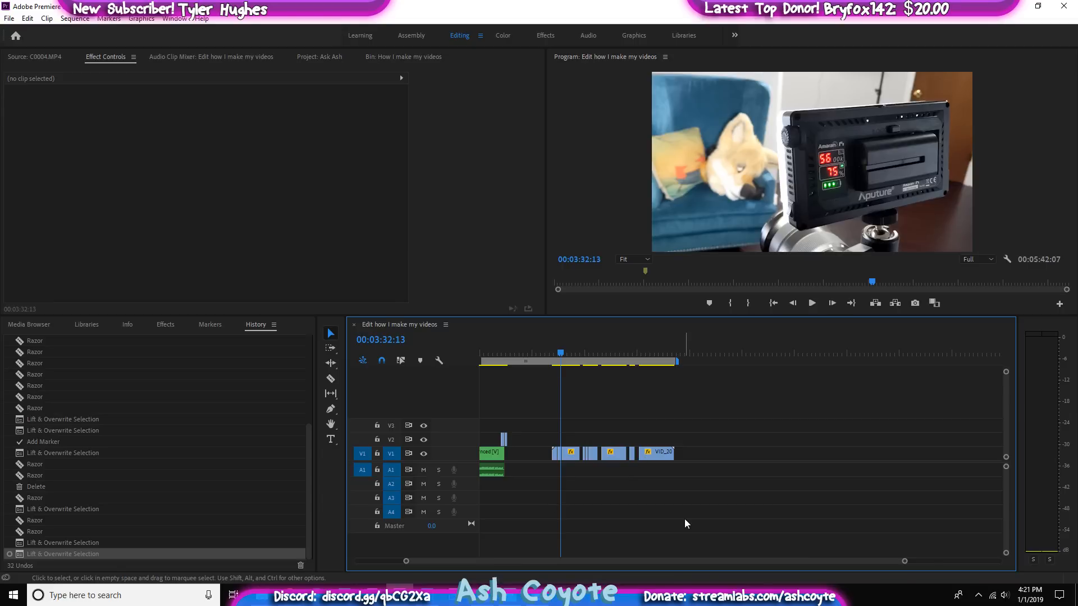
{"action": "left_click_drag", "start_coordinate": [559, 454], "coordinate": [511, 441]}
{"action": "left_click_drag", "start_coordinate": [542, 432], "coordinate": [760, 506]}
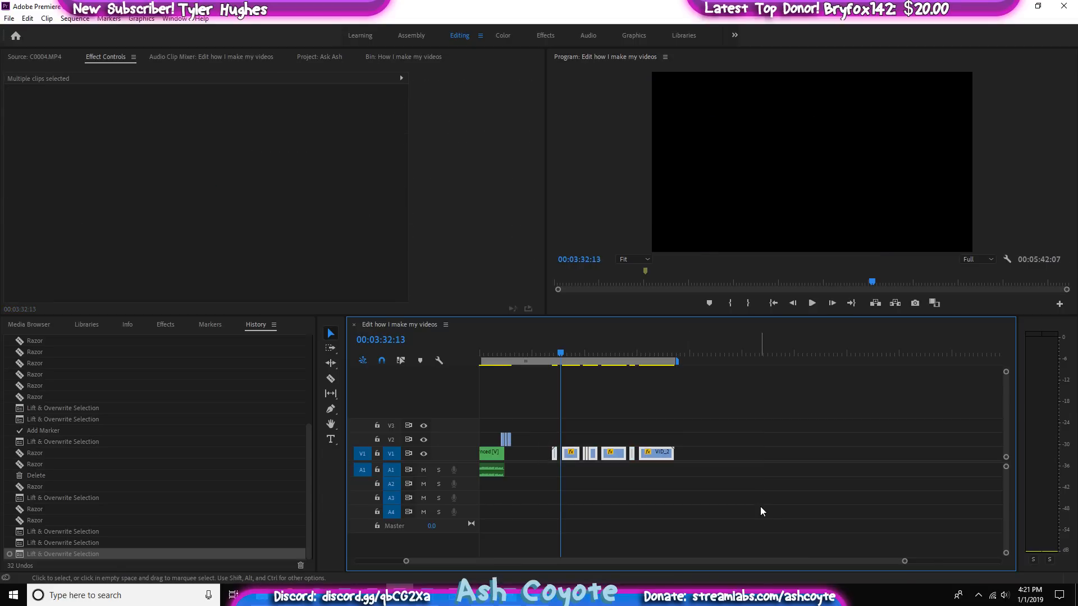
{"action": "key", "text": "Delete"}
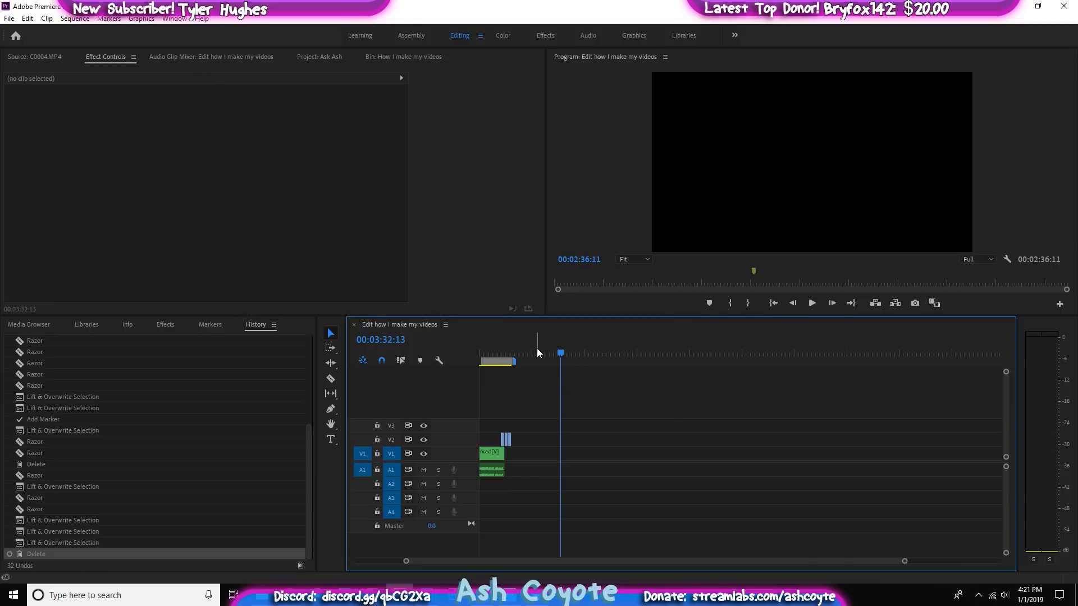
Examine the Input LUT and creative Look options in the Audio Synced clip's Lumetri Color effect
{"action": "left_click_drag", "start_coordinate": [537, 348], "coordinate": [501, 387]}
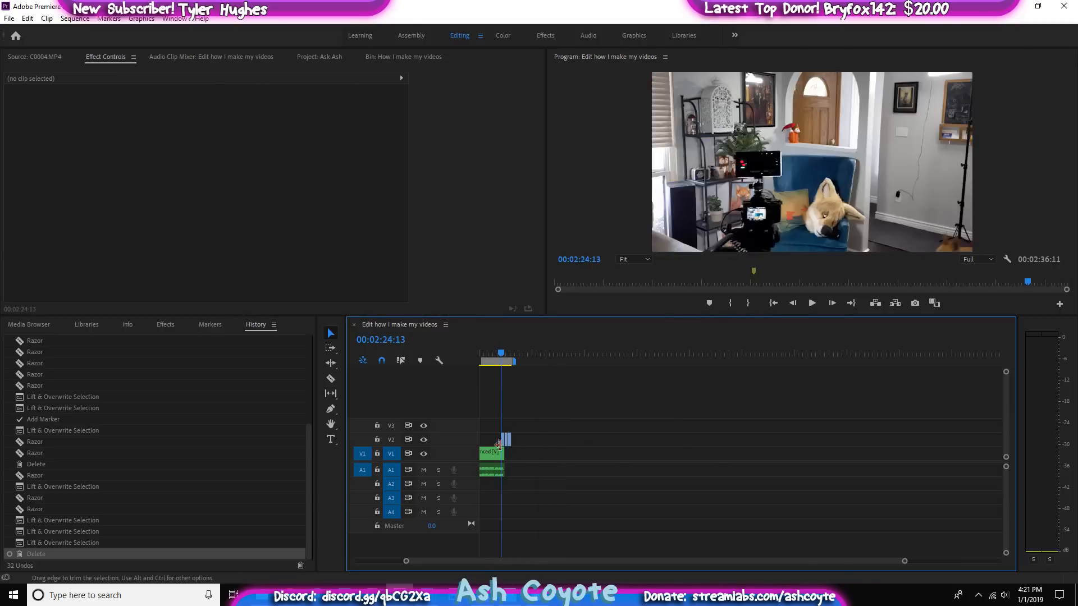
{"action": "left_click", "coordinate": [494, 452]}
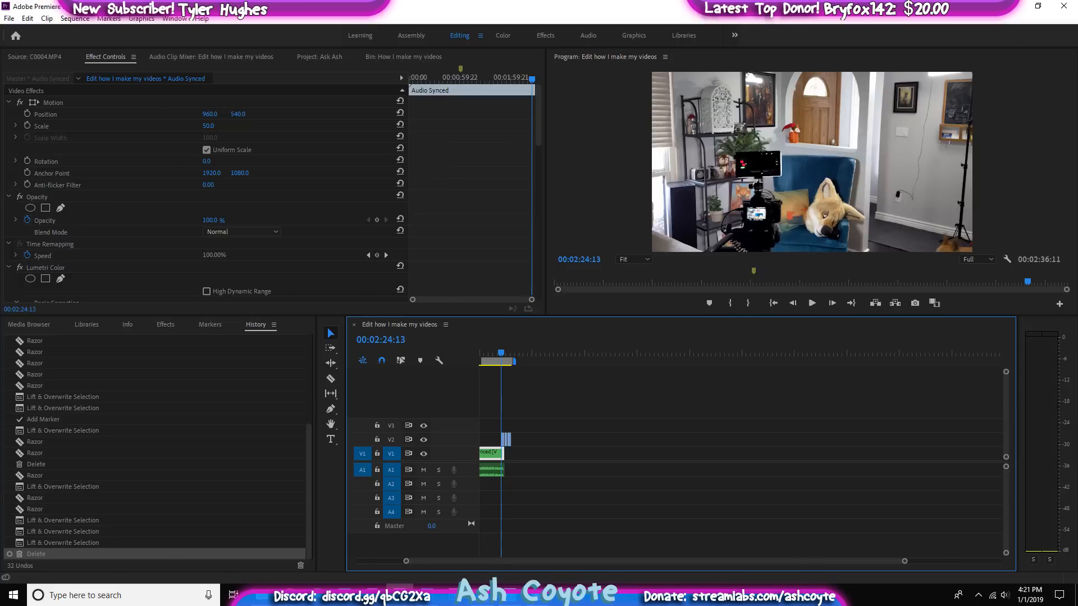
{"action": "scroll", "coordinate": [225, 185], "scroll_direction": "down", "scroll_amount": 5}
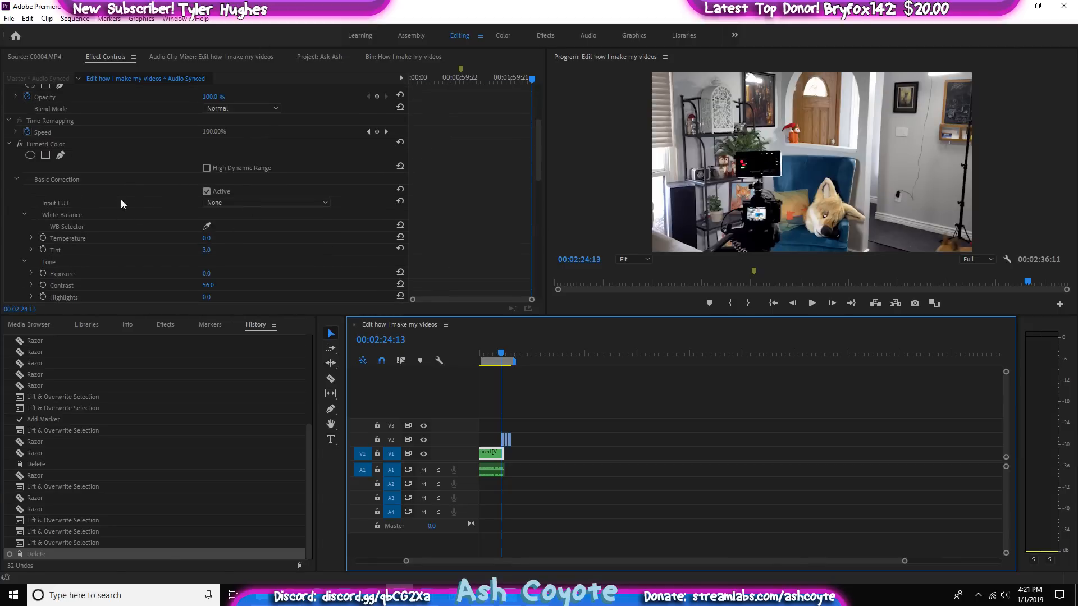
{"action": "left_click", "coordinate": [217, 202]}
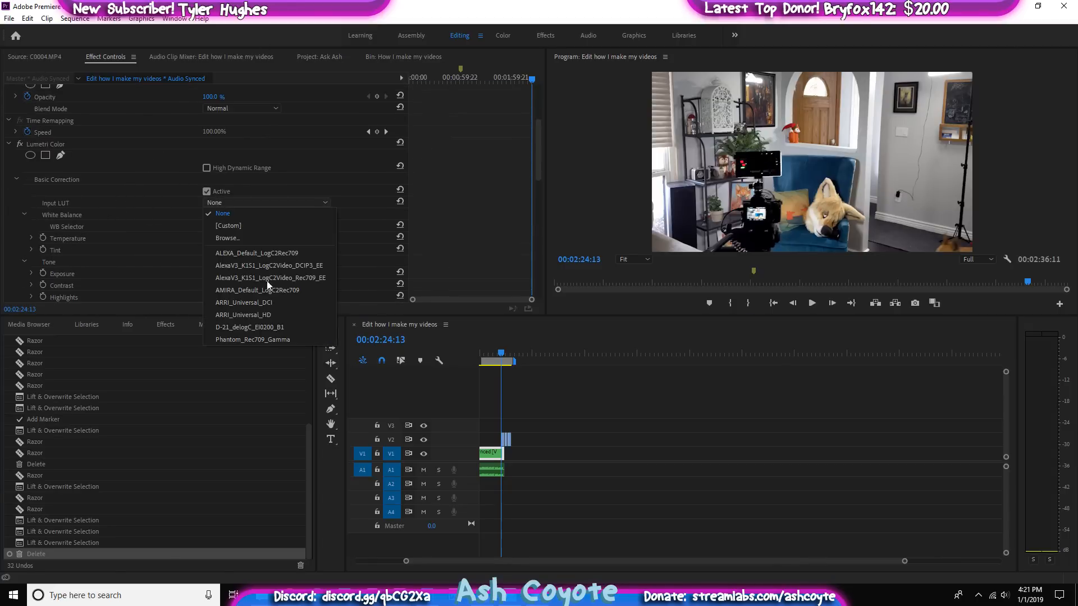
{"action": "left_click", "coordinate": [426, 197]}
{"action": "scroll", "coordinate": [399, 210], "scroll_direction": "down", "scroll_amount": 4}
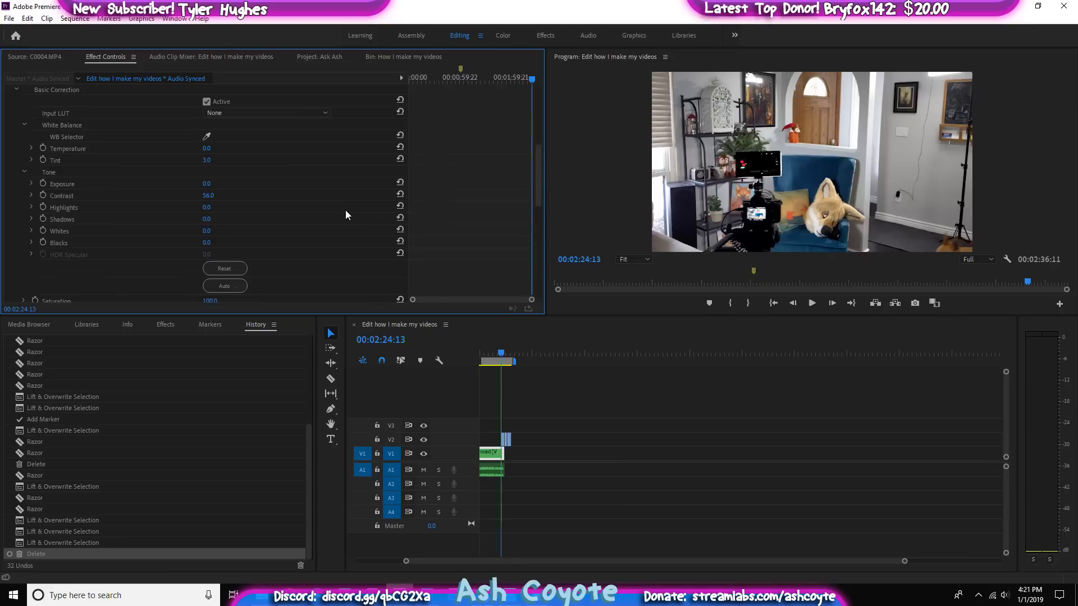
{"action": "scroll", "coordinate": [314, 227], "scroll_direction": "down", "scroll_amount": 4}
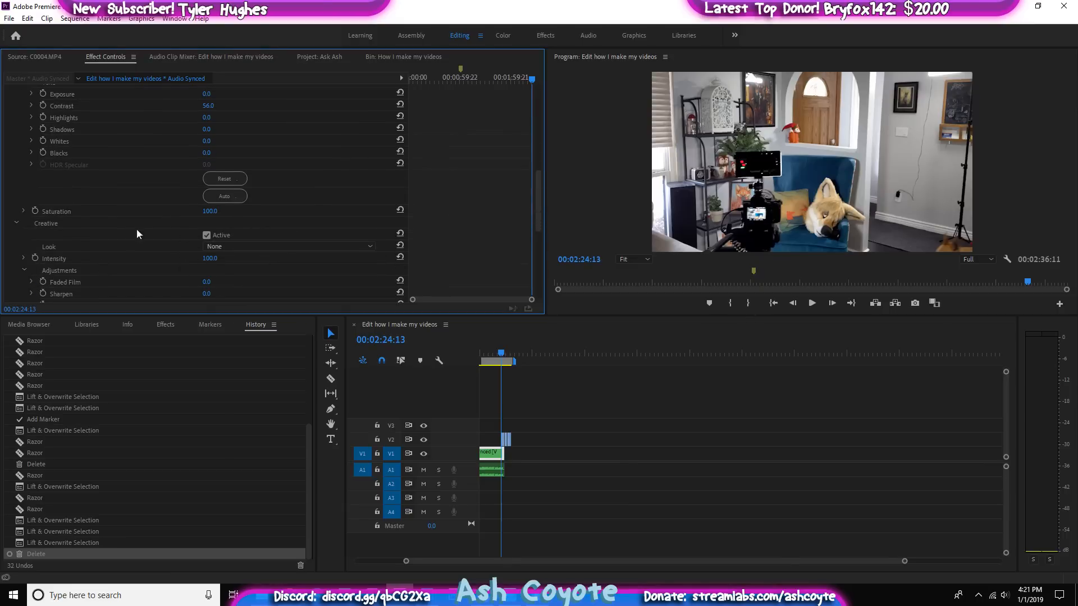
{"action": "left_click", "coordinate": [292, 246]}
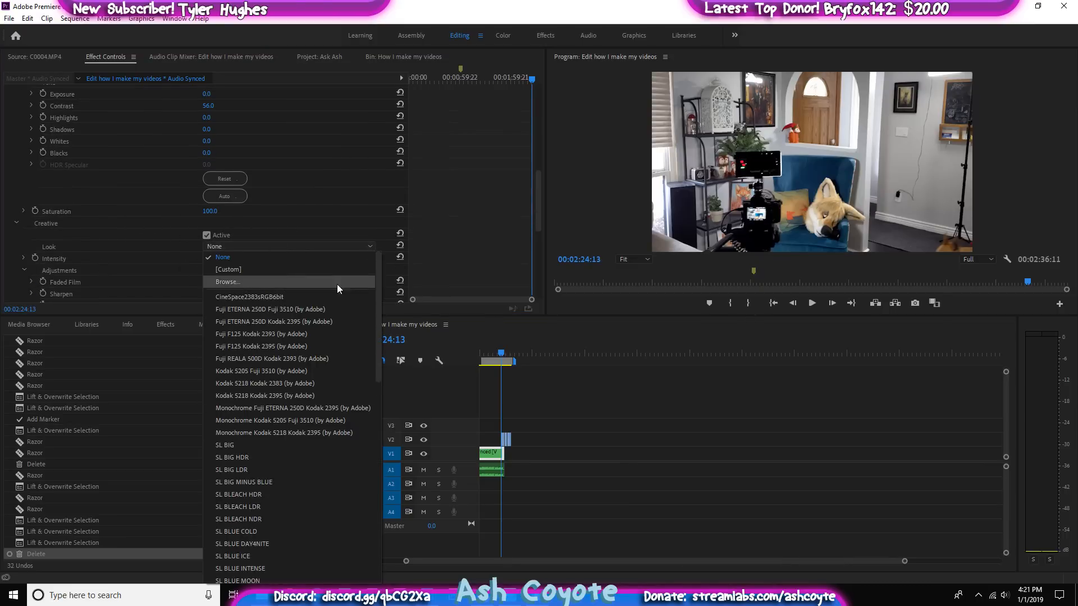
{"action": "scroll", "coordinate": [277, 415], "scroll_direction": "down", "scroll_amount": 10}
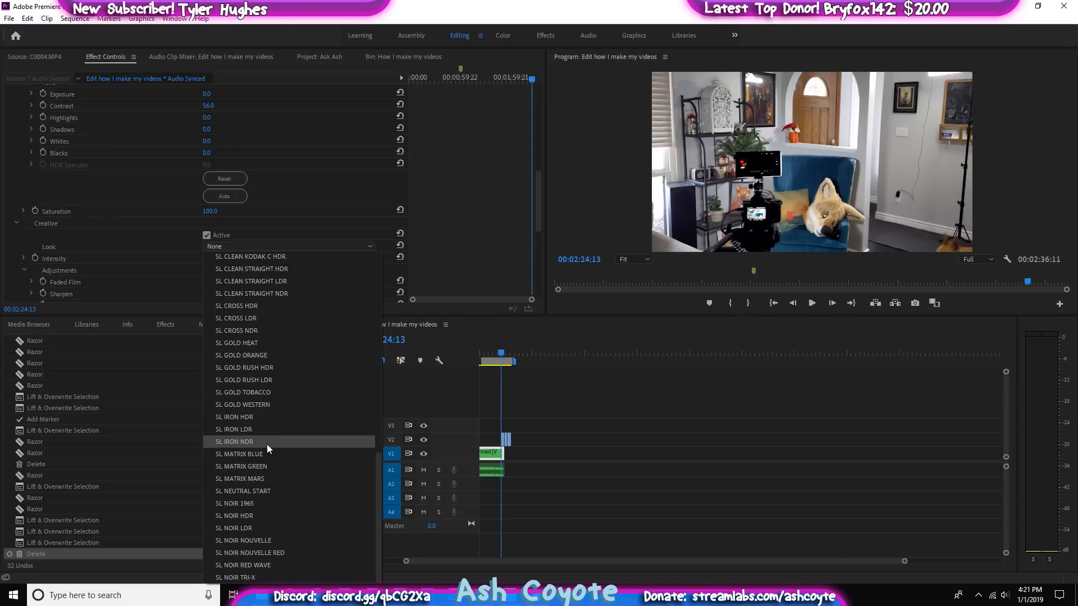
{"action": "scroll", "coordinate": [270, 359], "scroll_direction": "up", "scroll_amount": 5}
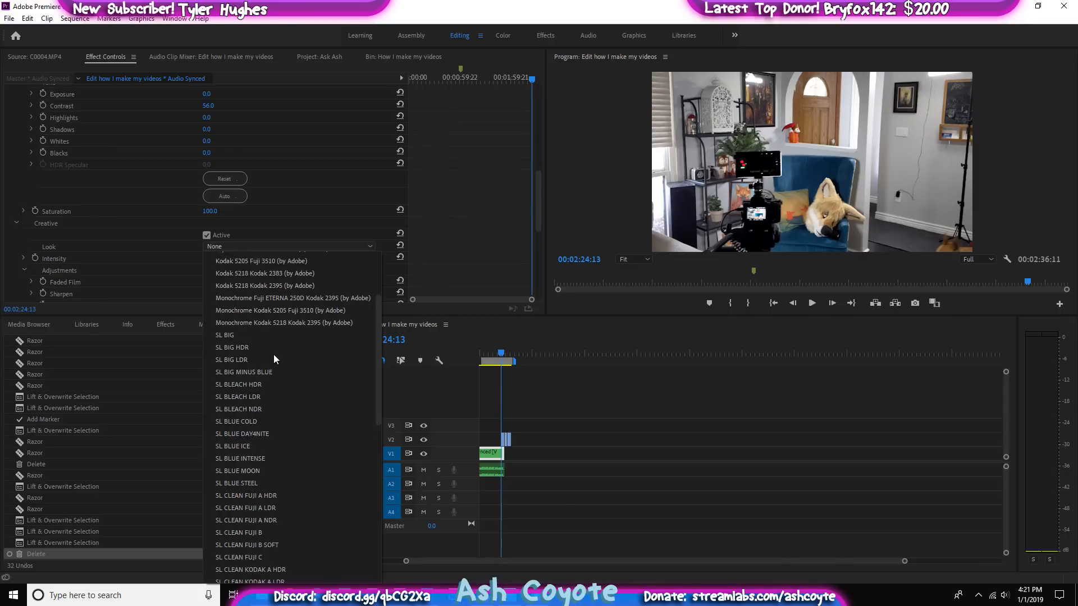
{"action": "scroll", "coordinate": [299, 344], "scroll_direction": "up", "scroll_amount": 4}
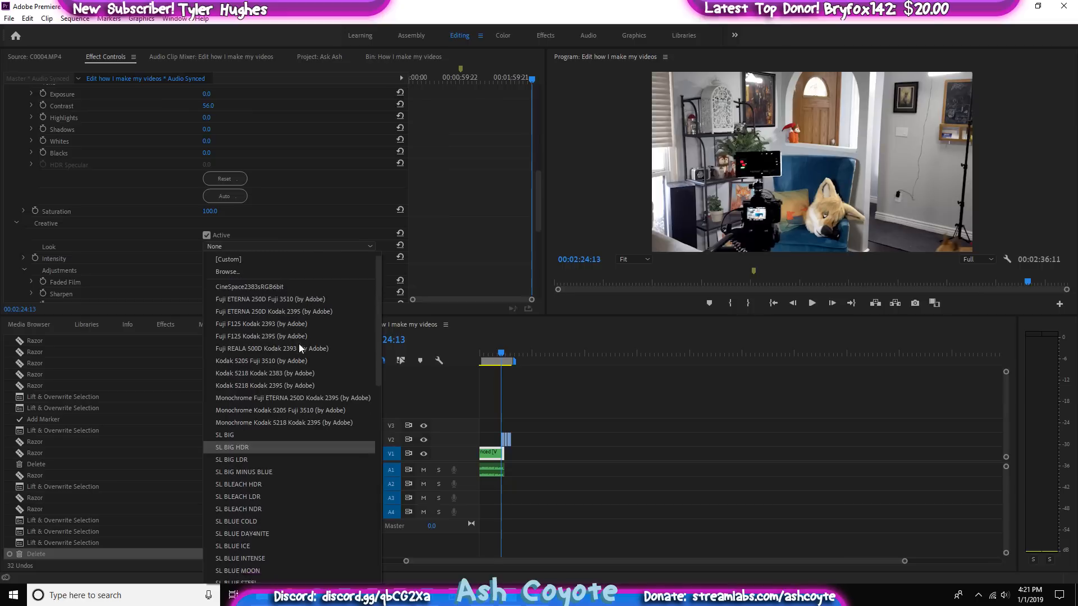
Try the Fuji ETERNA 250D Kodak 2395 and Fuji F125 Kodak 2393 looks on the Audio Synced clip at 00:02:05:22, and restore None
{"action": "left_click_drag", "start_coordinate": [498, 355], "coordinate": [485, 360]}
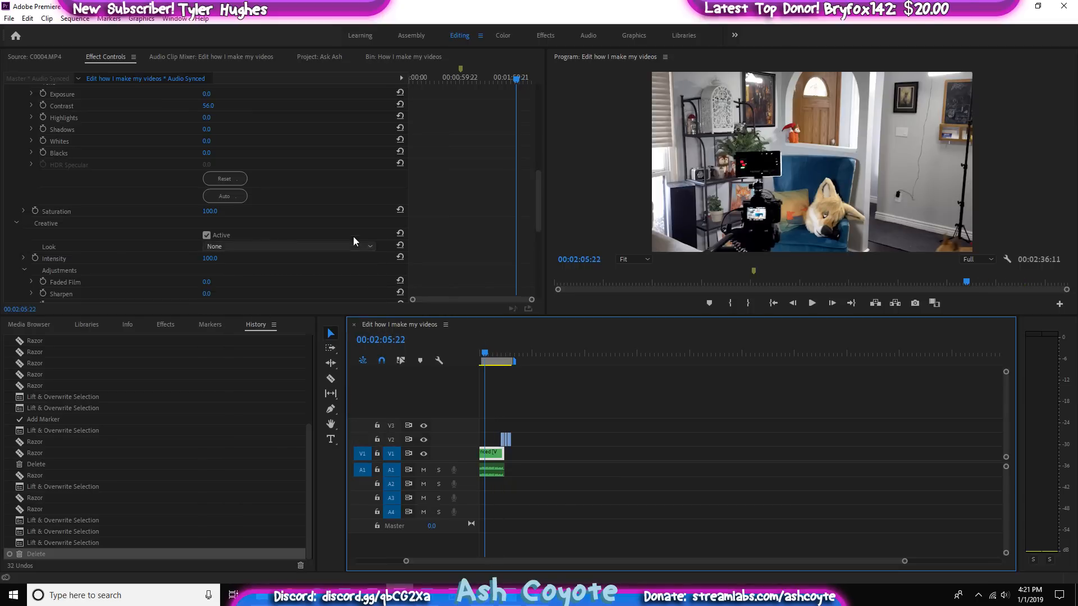
{"action": "left_click", "coordinate": [244, 246]}
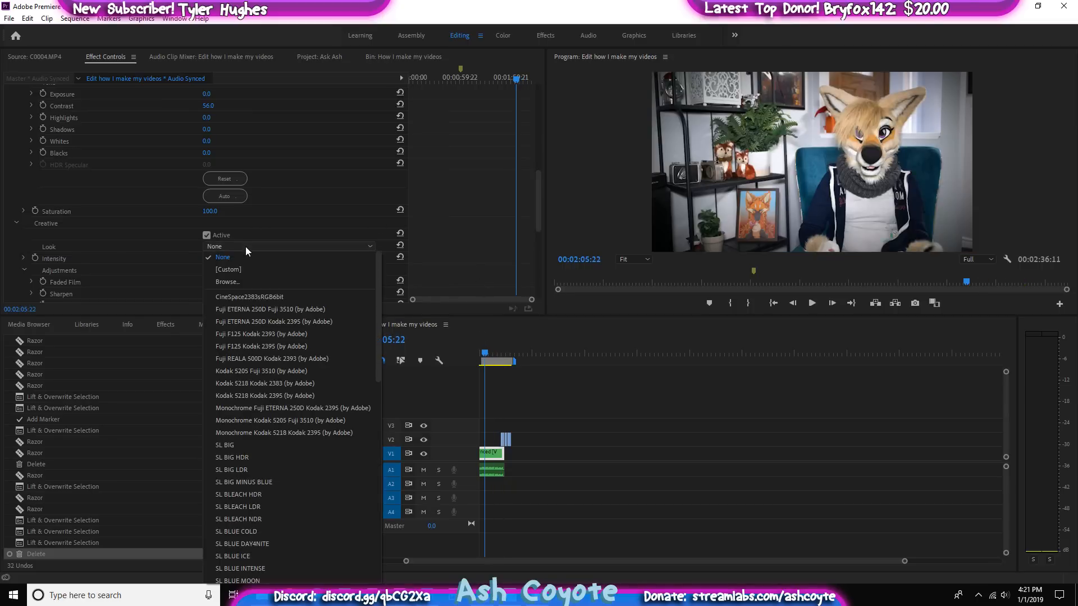
{"action": "left_click", "coordinate": [279, 321]}
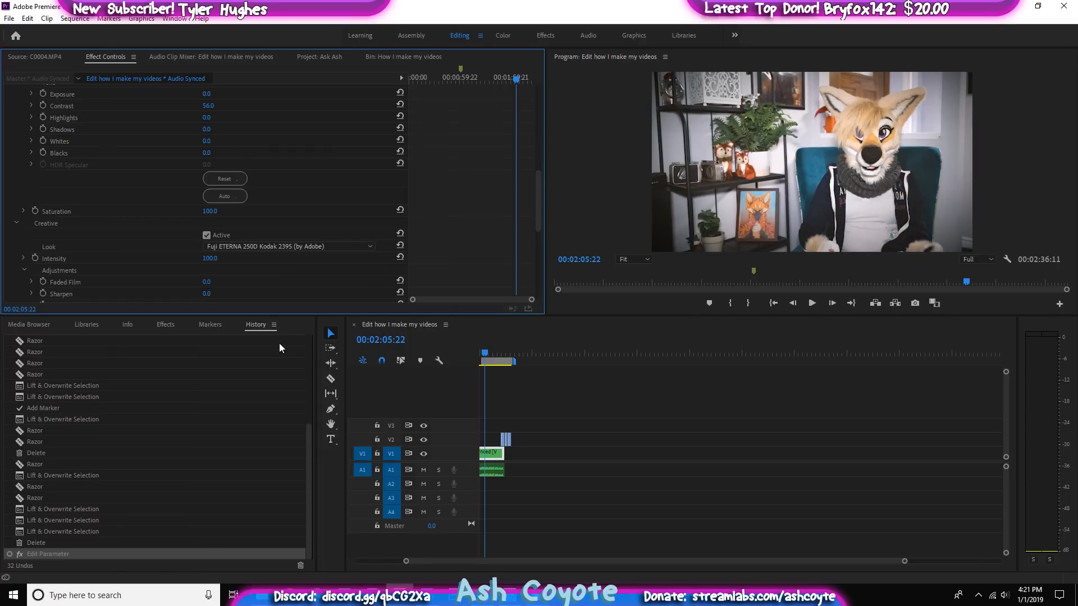
{"action": "left_click", "coordinate": [336, 246]}
{"action": "left_click", "coordinate": [316, 270]}
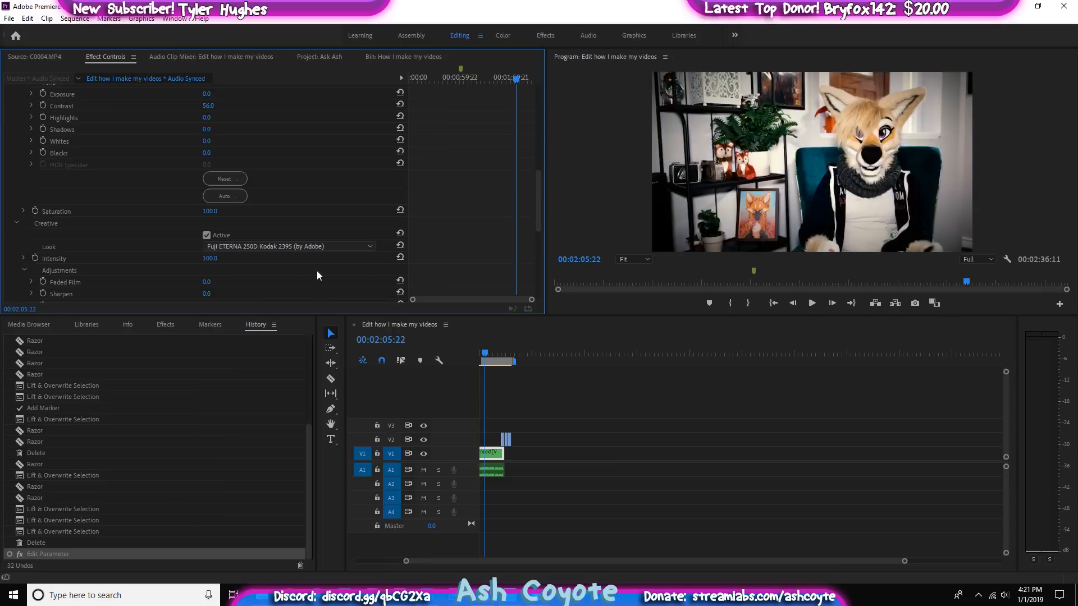
{"action": "left_click", "coordinate": [328, 245]}
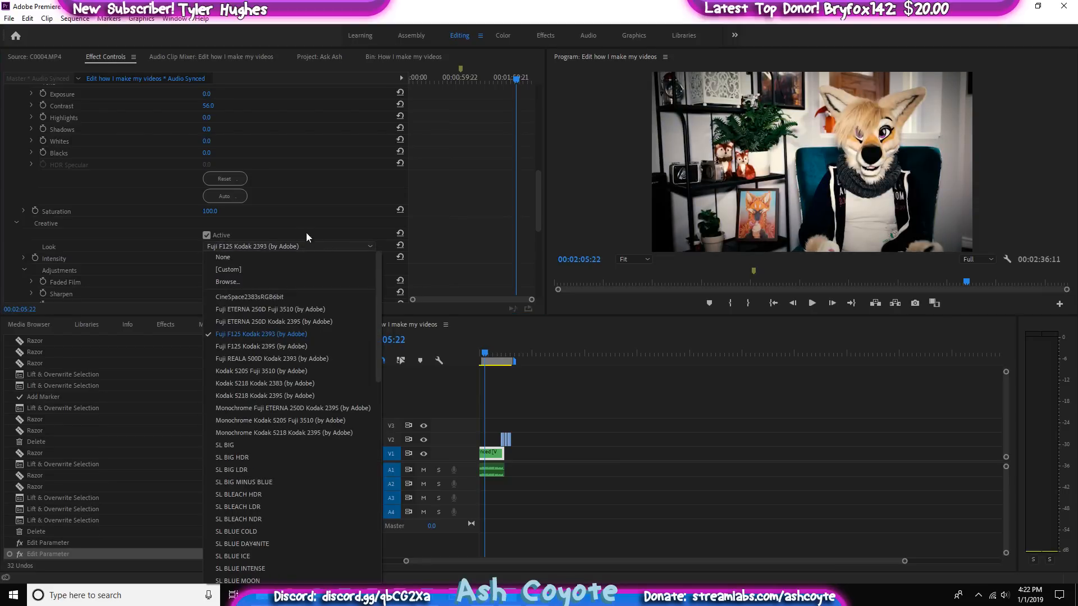
{"action": "left_click", "coordinate": [298, 256]}
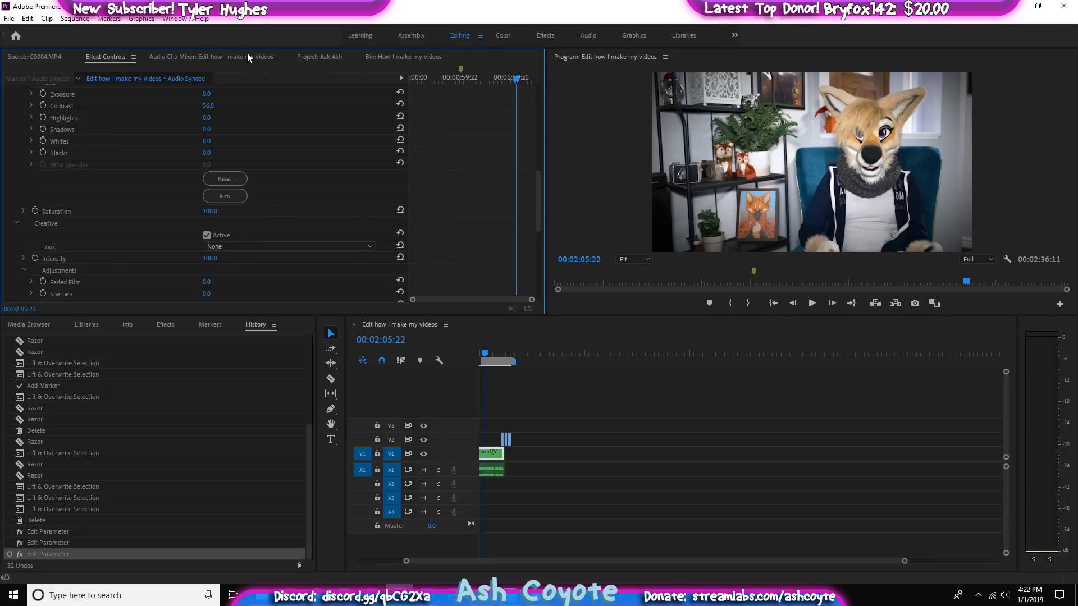
Place VID_20190101_135905.mp4 from the bin on V1 at 00:04:13:00, well after the Audio Synced clip, and delete its audio
{"action": "left_click", "coordinate": [401, 57]}
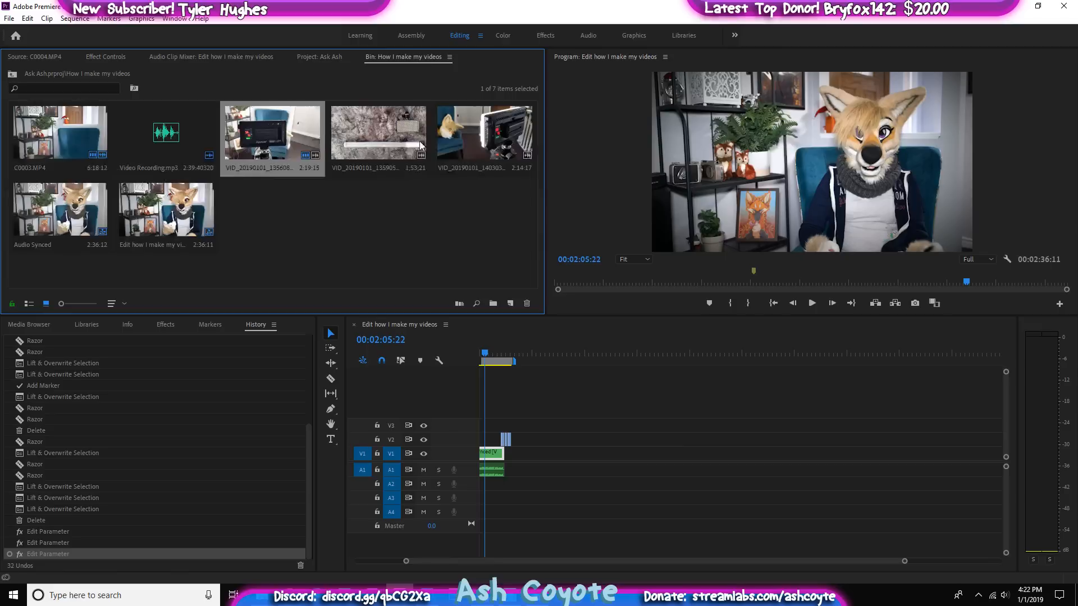
{"action": "left_click_drag", "start_coordinate": [394, 168], "coordinate": [599, 434]}
{"action": "left_click", "coordinate": [616, 464], "text": "alt"}
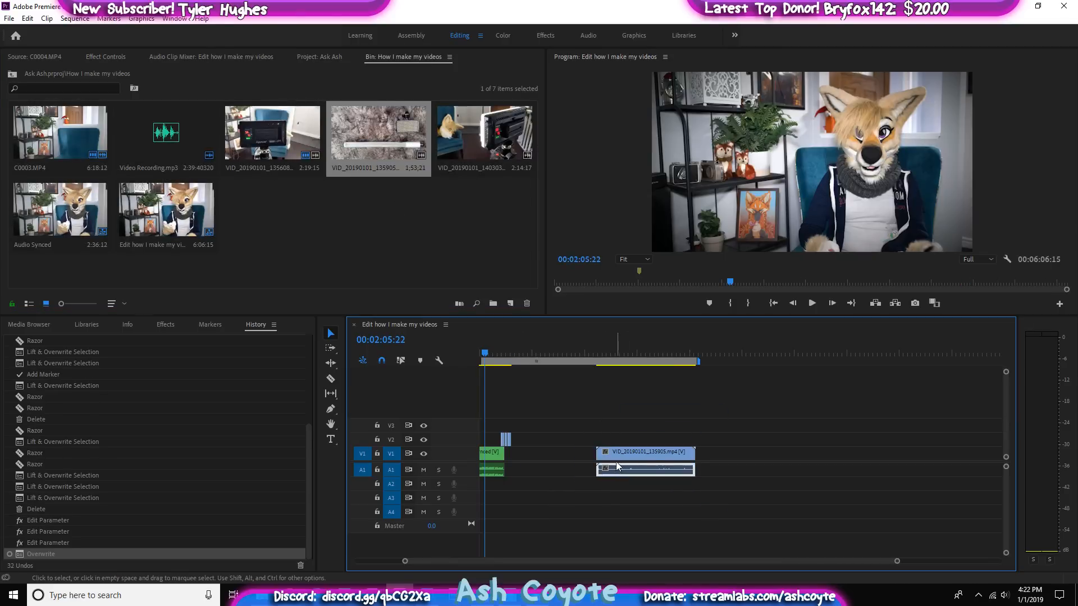
{"action": "key", "text": "Delete"}
Set the scale of the VID_20190101_135905.mp4 clip on V1 to 50
{"action": "left_click_drag", "start_coordinate": [638, 362], "coordinate": [620, 441]}
{"action": "left_click", "coordinate": [623, 452]}
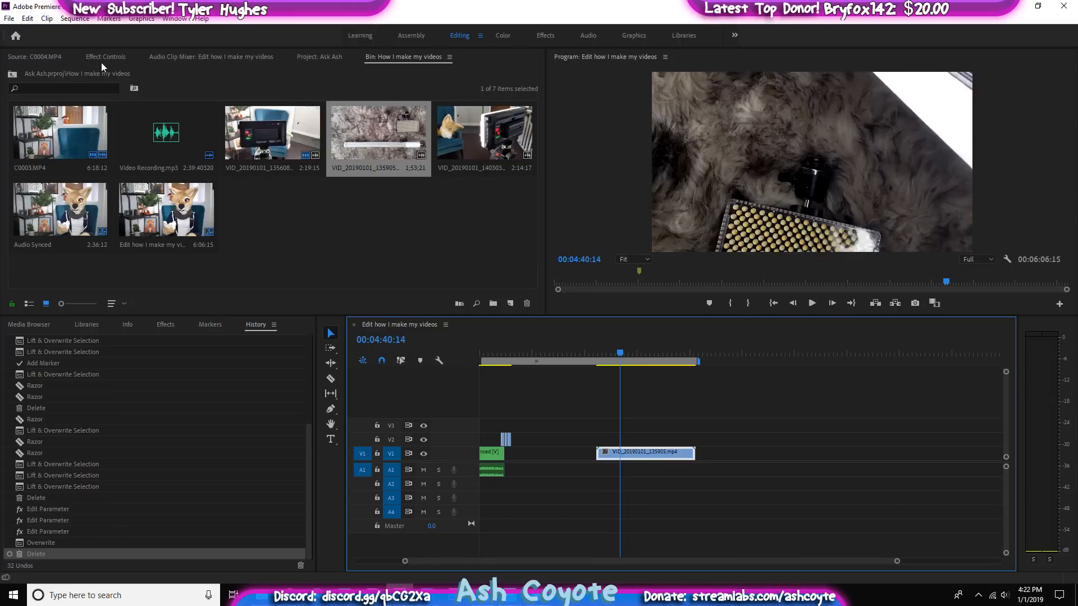
{"action": "left_click", "coordinate": [104, 57]}
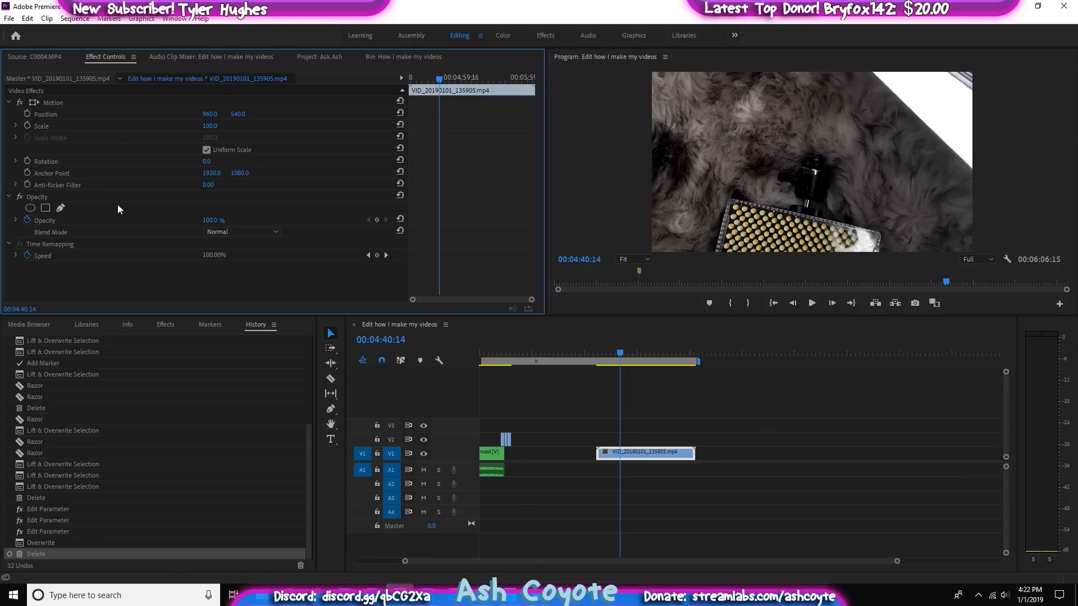
{"action": "left_click", "coordinate": [215, 125]}
{"action": "type", "text": "50"}
{"action": "key", "text": "Return"}
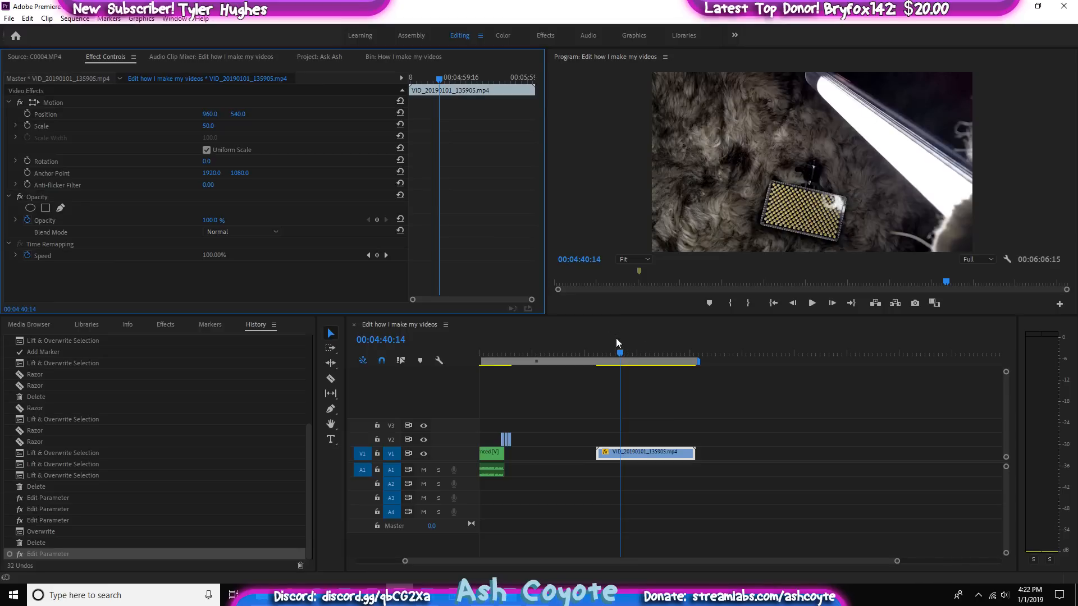
Rotate the VID_20190101_135905.mp4 clip by 180° while checking its first frame at 00:04:13:00
{"action": "left_click", "coordinate": [599, 353]}
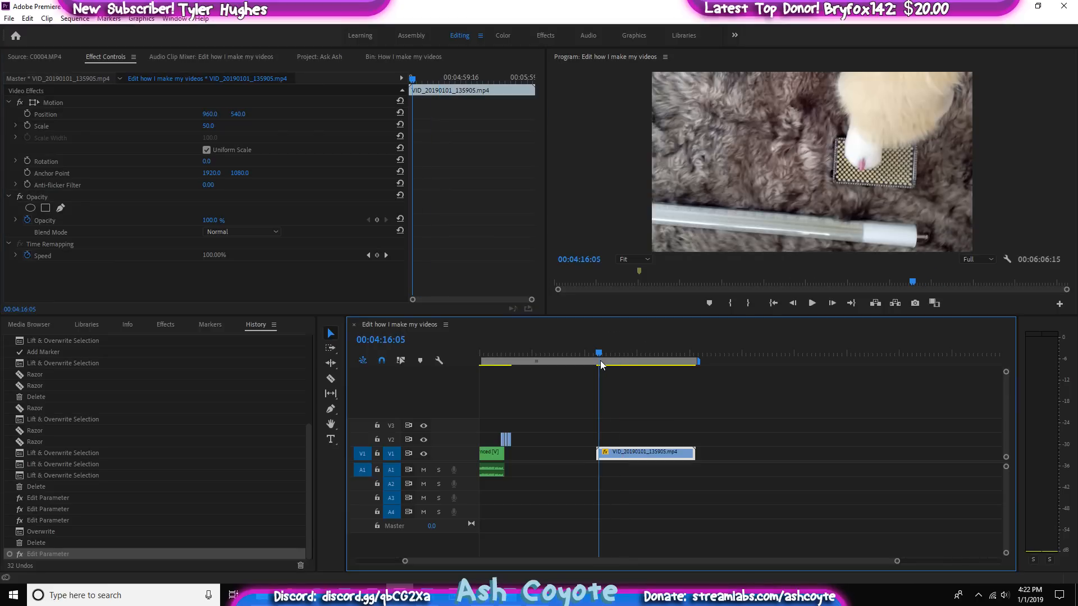
{"action": "mouse_move", "coordinate": [601, 361]}
{"action": "left_mouse_down"}
{"action": "mouse_move", "coordinate": [612, 361]}
{"action": "mouse_move", "coordinate": [597, 367]}
{"action": "left_mouse_up"}
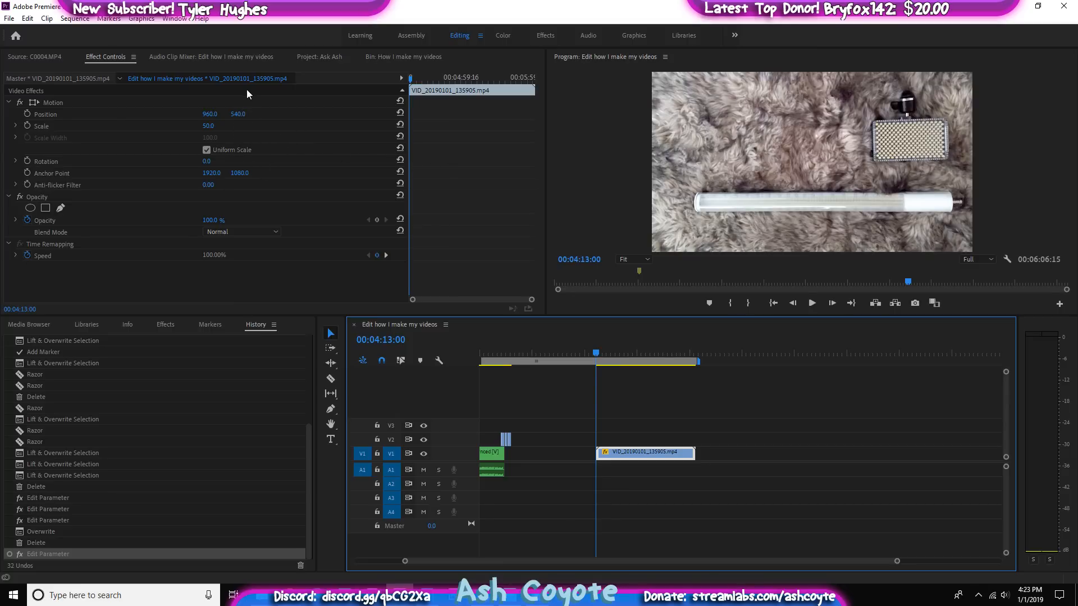
{"action": "left_click_drag", "start_coordinate": [205, 162], "coordinate": [216, 163]}
{"action": "left_click", "coordinate": [216, 162]}
{"action": "type", "text": "180"}
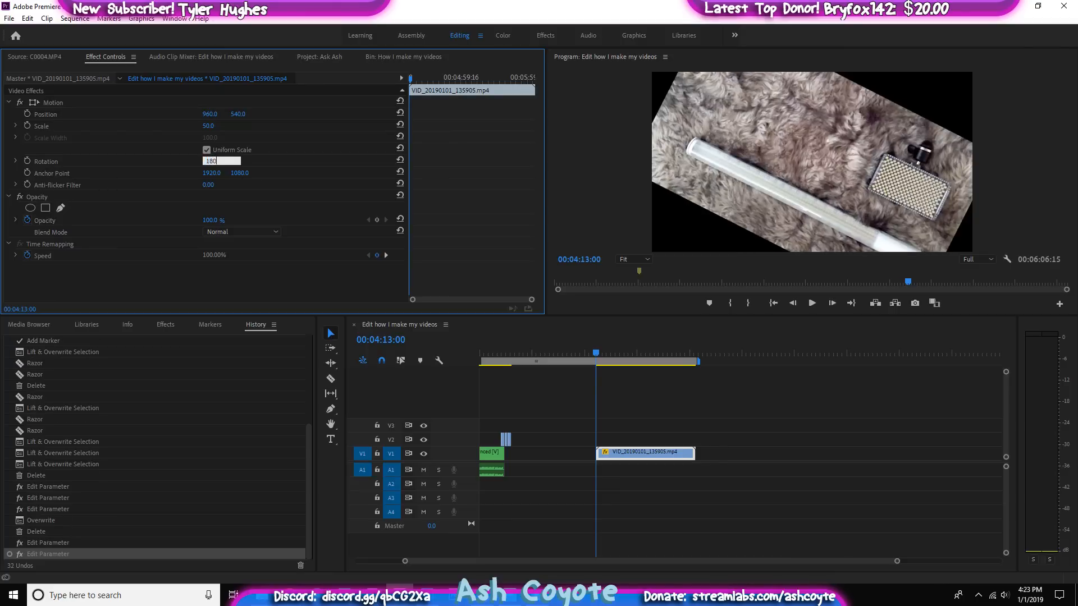
{"action": "key", "text": "Return"}
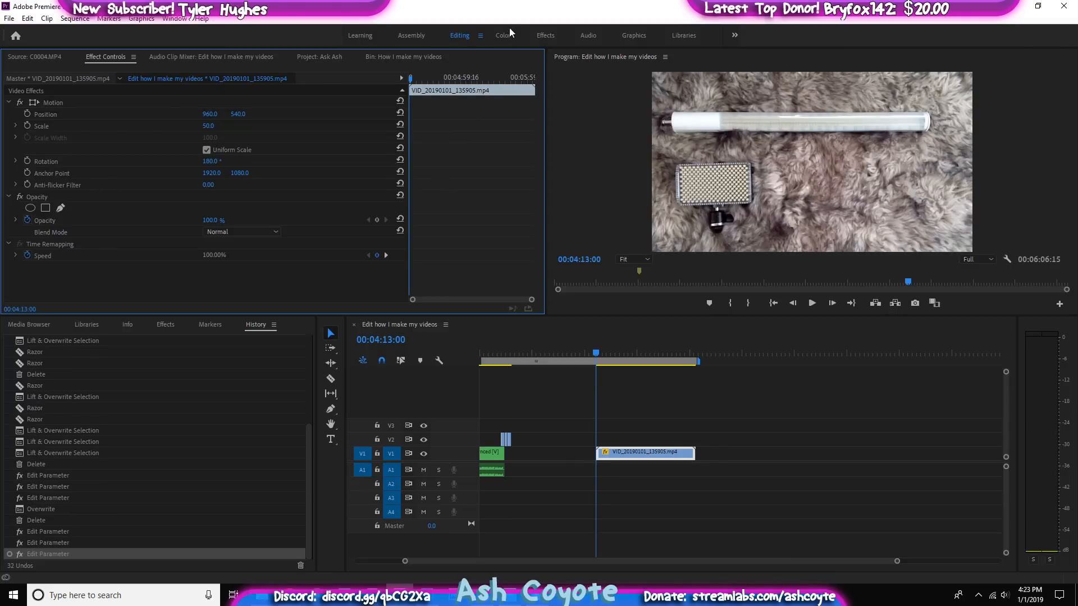
Review the opening shot of the two lights on the fur rug and split the clip at 00:04:19:10
{"action": "key", "text": "space"}
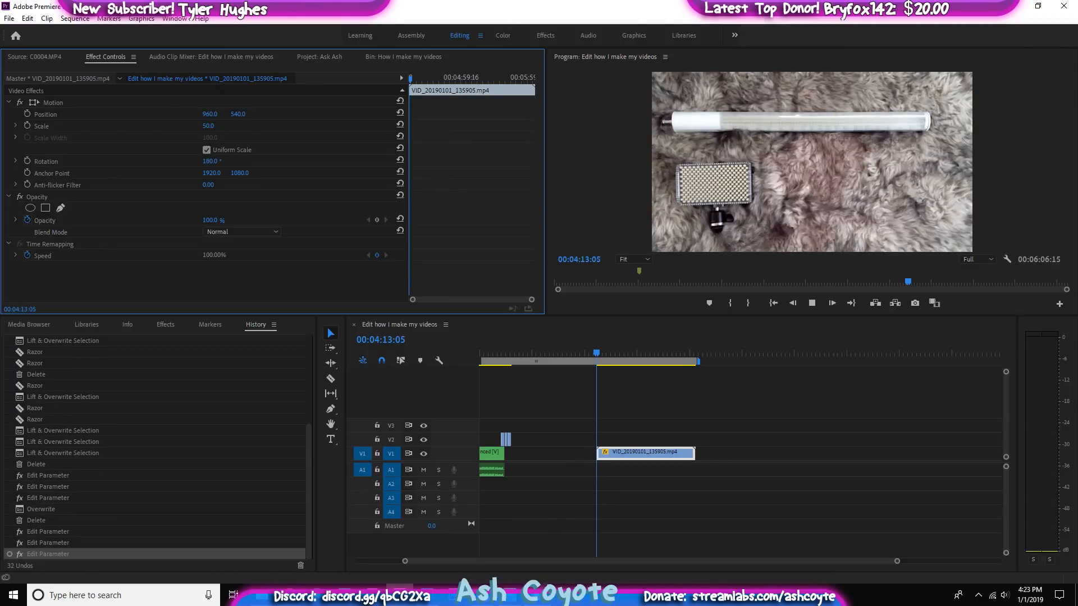
{"action": "mouse_move", "coordinate": [537, 595]}
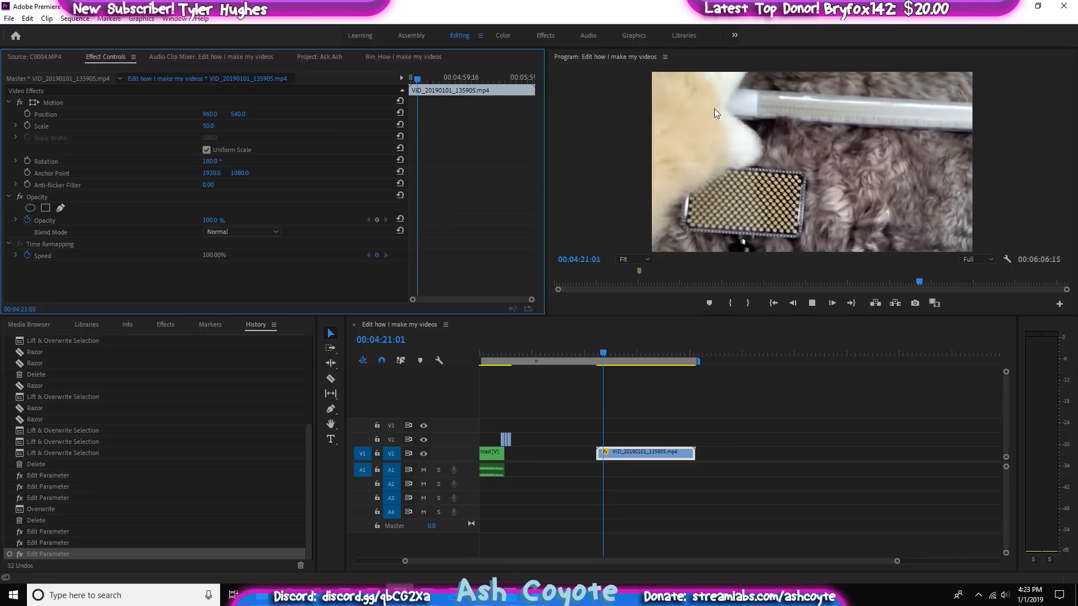
{"action": "key", "text": "space"}
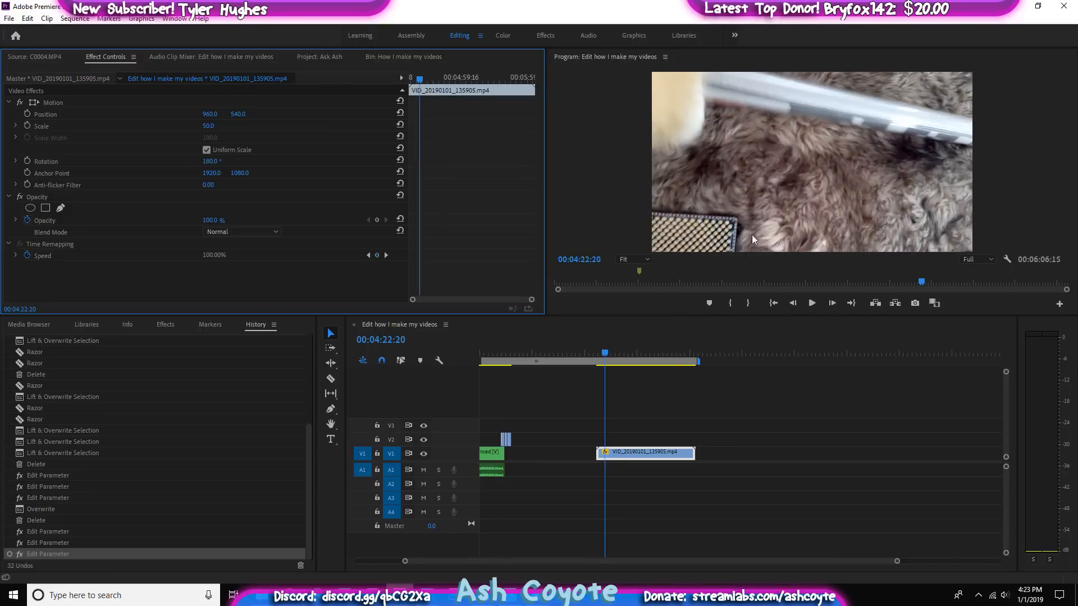
{"action": "left_click", "coordinate": [597, 354]}
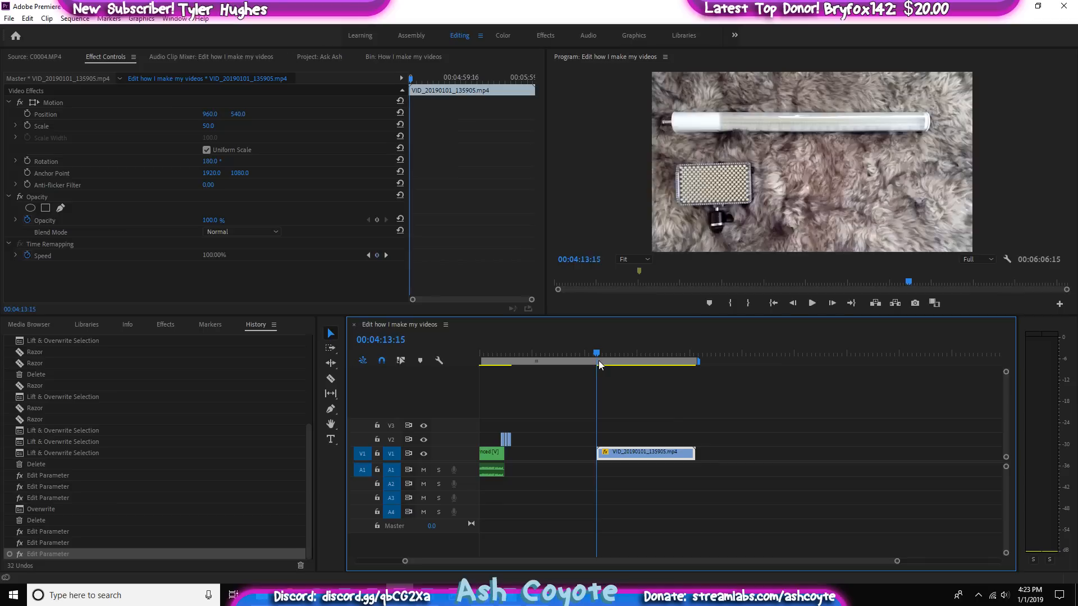
{"action": "key", "text": "space"}
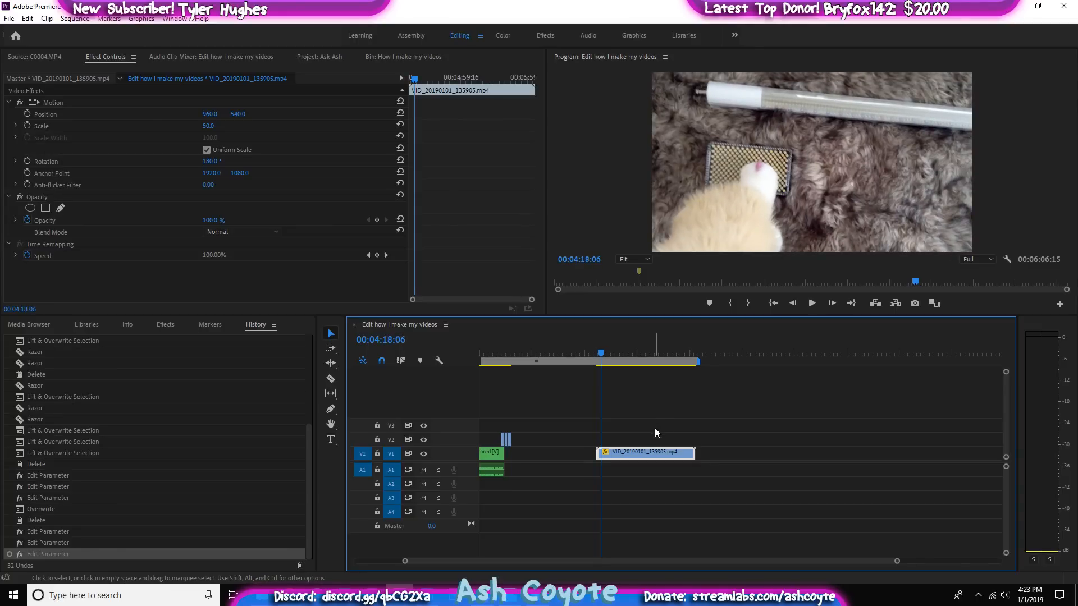
{"action": "left_click_drag", "start_coordinate": [600, 355], "coordinate": [603, 361]}
{"action": "key", "text": "c"}
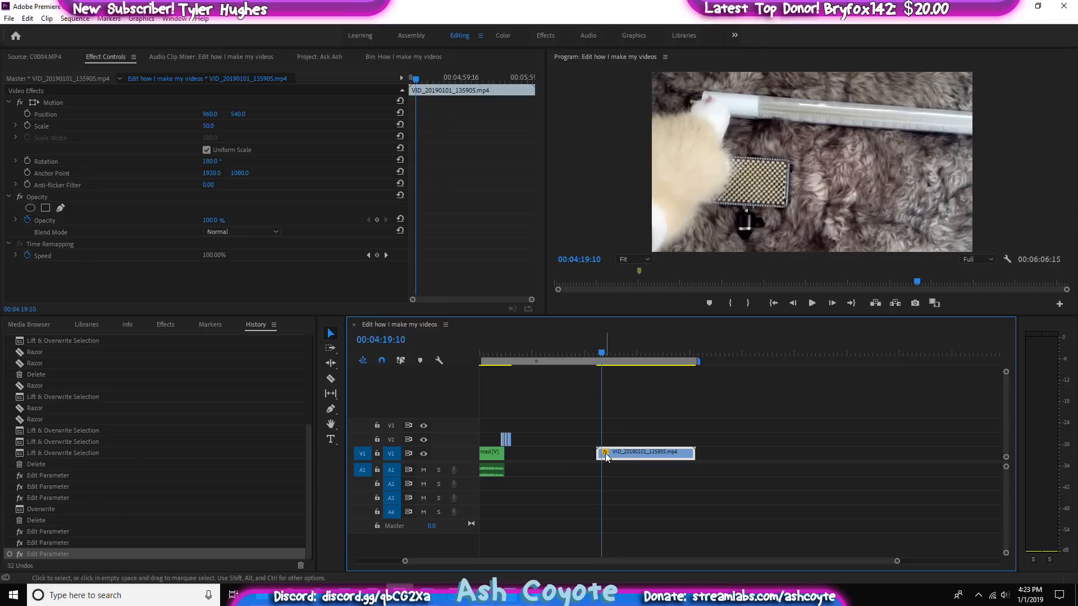
{"action": "left_click", "coordinate": [604, 452]}
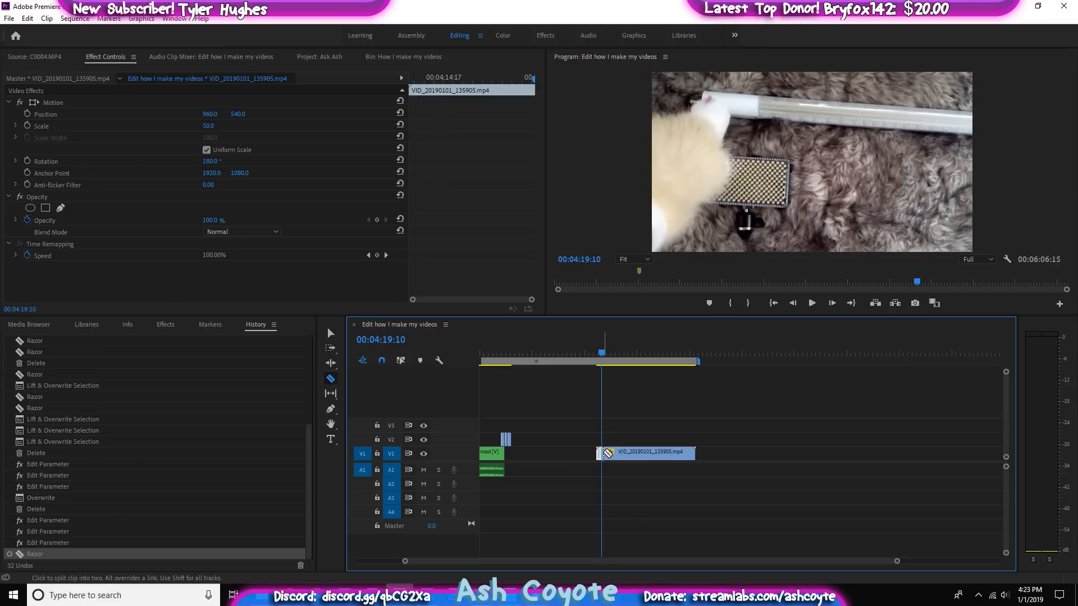
Find the Yongnuo YN360 light label close-up, split the clip at 00:04:33:13 and play the footage just past the cut
{"action": "left_click", "coordinate": [606, 354]}
{"action": "left_click_drag", "start_coordinate": [606, 358], "coordinate": [617, 362]}
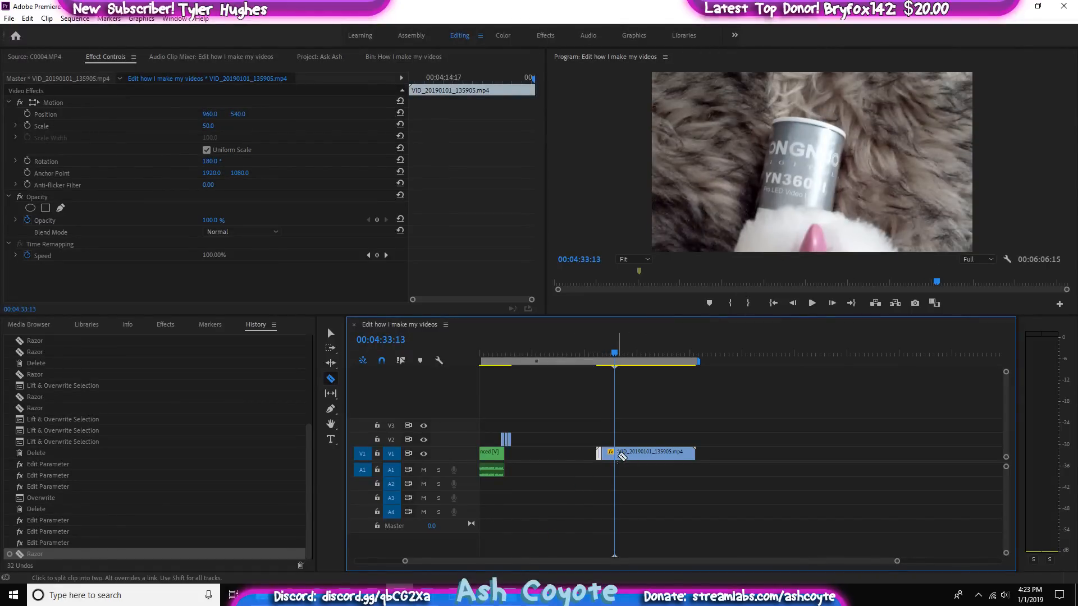
{"action": "left_click", "coordinate": [618, 455]}
{"action": "key", "text": "b"}
{"action": "key", "text": "space"}
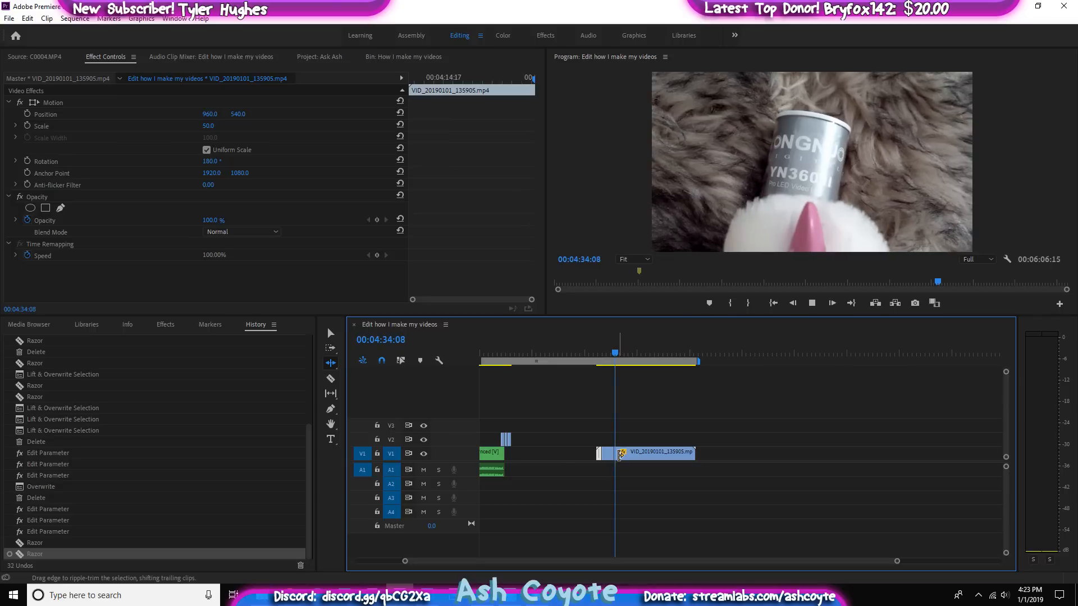
{"action": "key", "text": "space"}
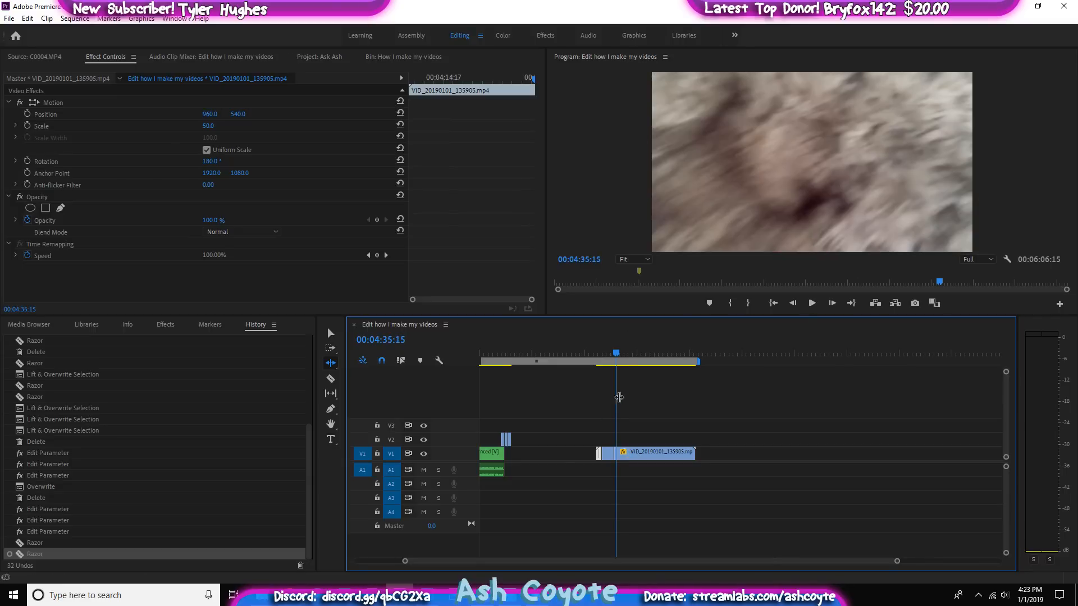
Find the start of the steady Yongnuo YN360 label close-up, split the V1 clip at 00:04:32:13 and play on from the cut
{"action": "left_click_drag", "start_coordinate": [618, 354], "coordinate": [612, 368]}
{"action": "key", "text": "space"}
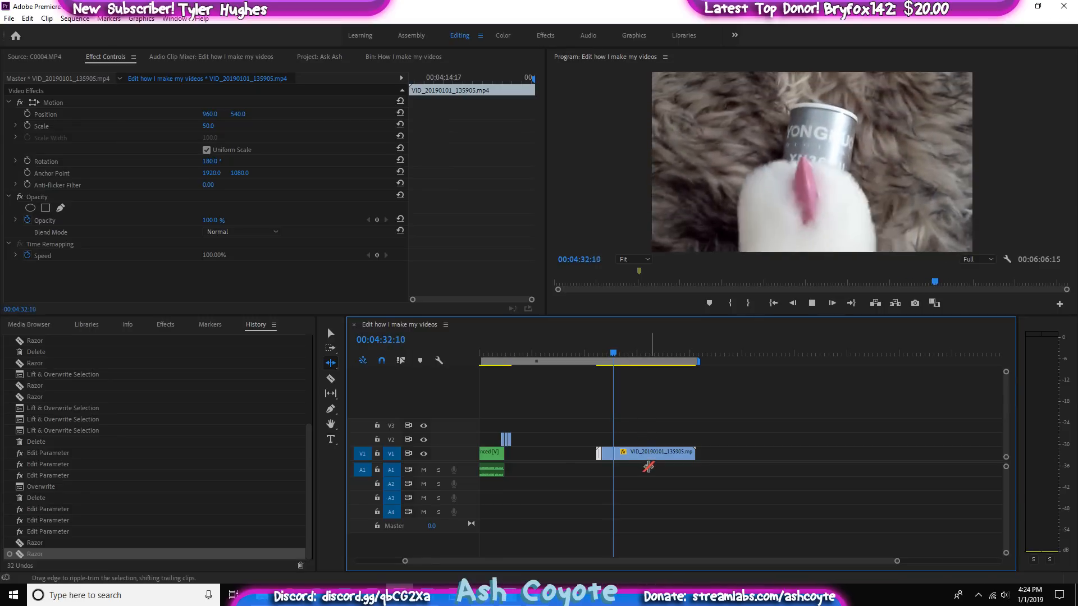
{"action": "key", "text": "space"}
{"action": "key", "text": "c"}
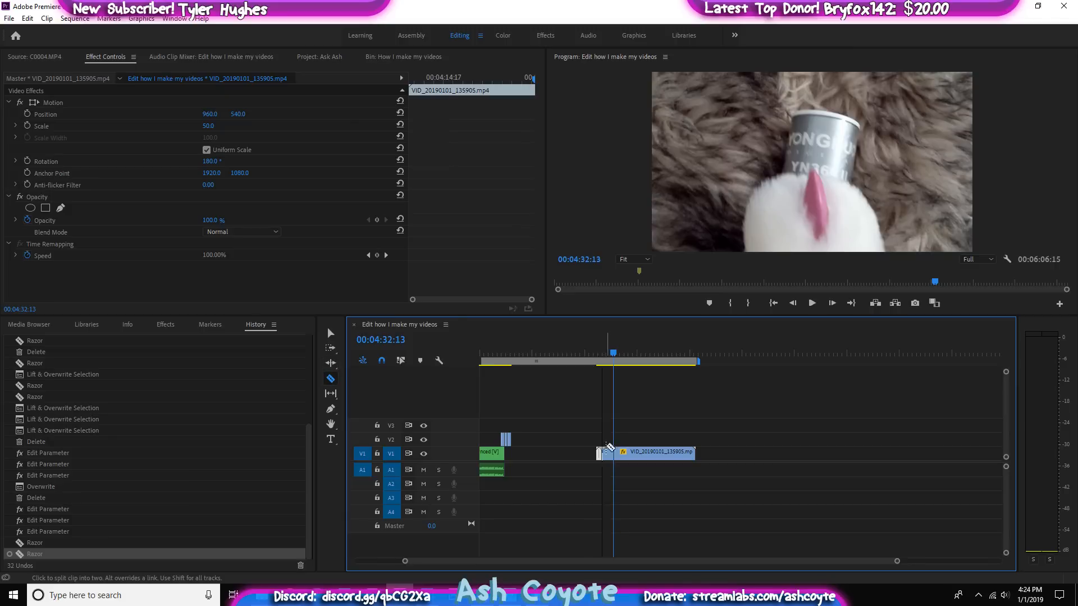
{"action": "left_click", "coordinate": [618, 453]}
{"action": "key", "text": "space"}
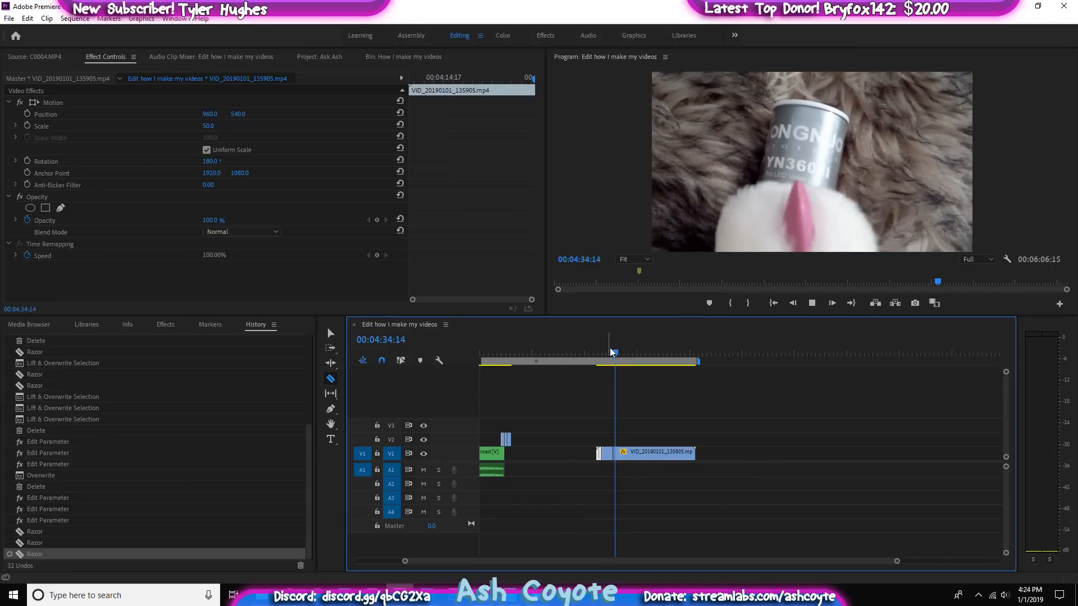
Find the shot of the Aputure light's back, split the V1 clip at 00:05:03:17 and save the project
{"action": "left_click", "coordinate": [631, 355]}
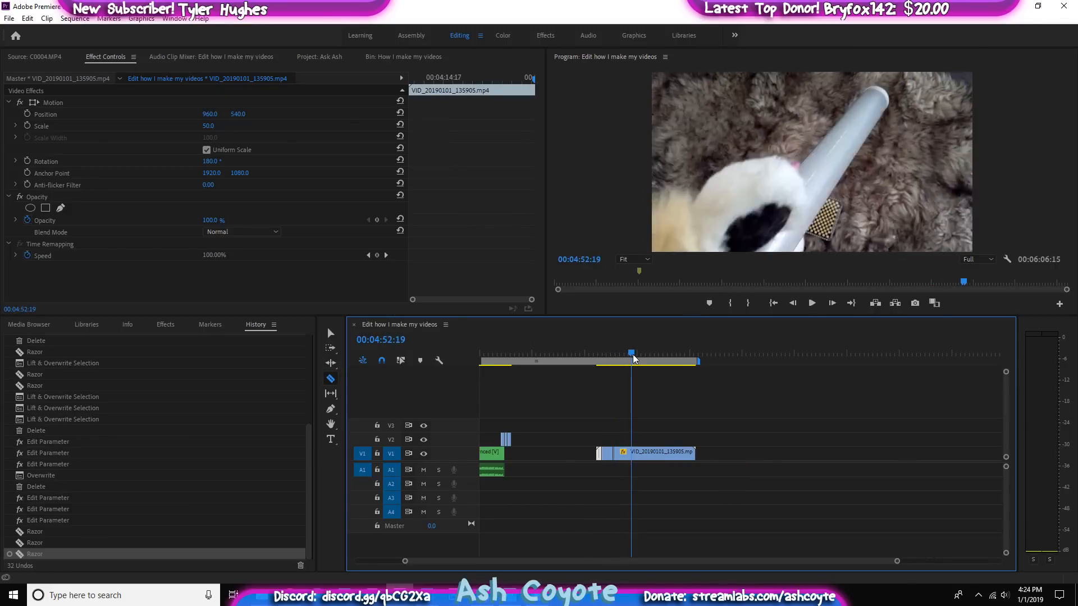
{"action": "left_click_drag", "start_coordinate": [632, 356], "coordinate": [641, 359]}
{"action": "left_click", "coordinate": [640, 452]}
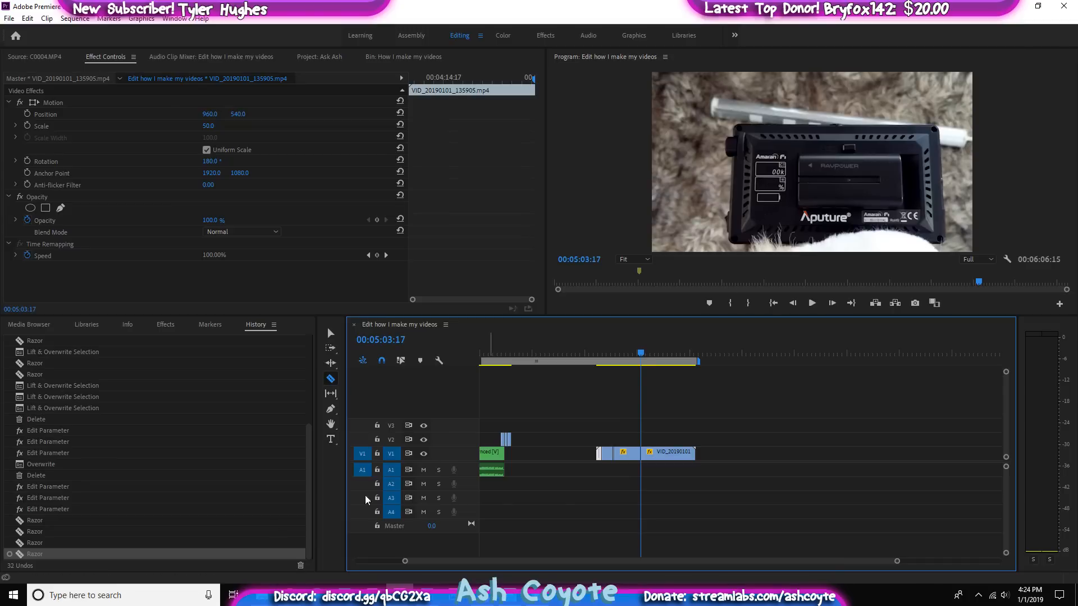
{"action": "key", "text": "ctrl+s"}
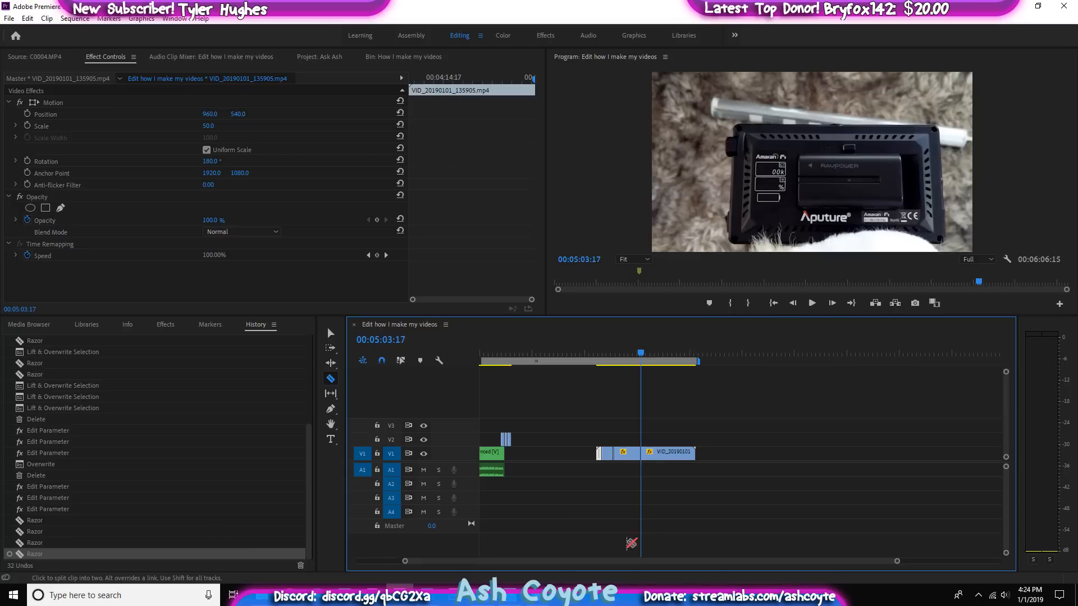
Split the clip at 00:05:12:08 and move the opening shot and the Aputure light shot up to V2 in the gap before the remaining footage
{"action": "scroll", "coordinate": [642, 511], "scroll_direction": "up", "scroll_amount": 2}
{"action": "key", "text": "space"}
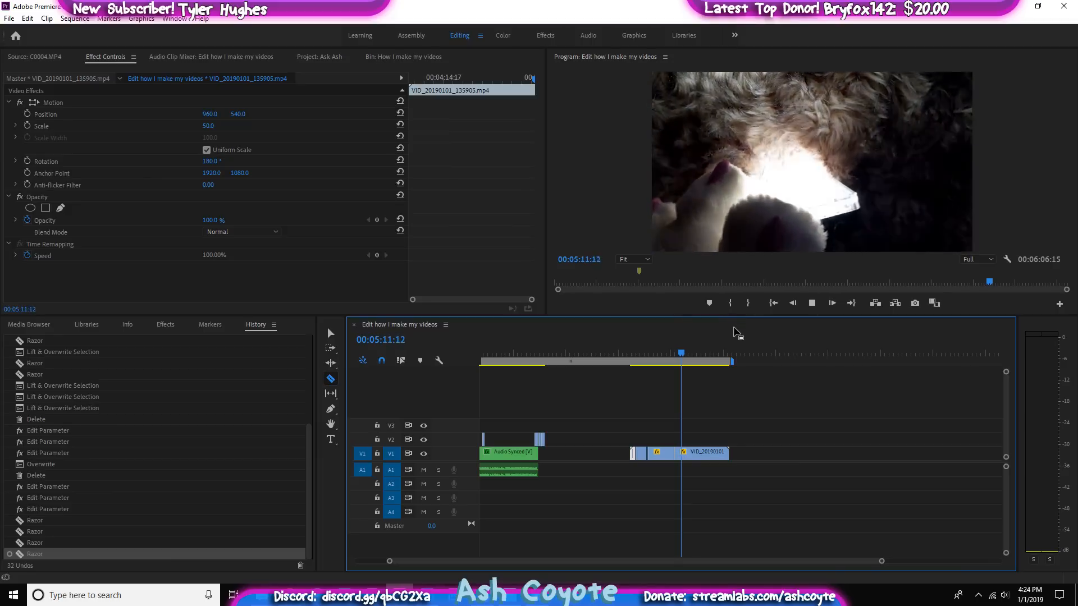
{"action": "key", "text": "space"}
{"action": "left_click", "coordinate": [686, 453]}
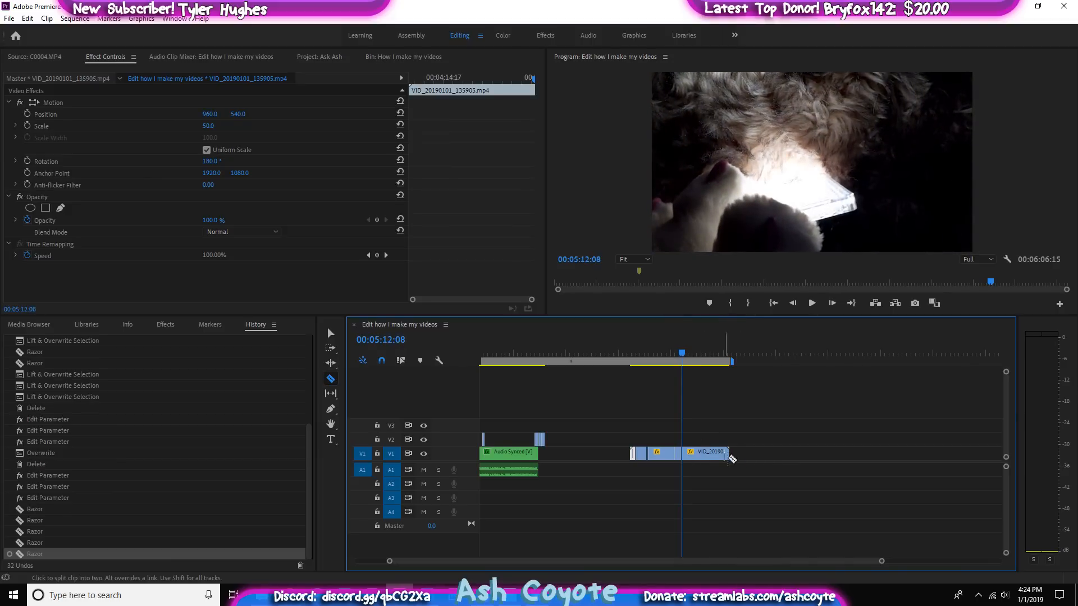
{"action": "key", "text": "v"}
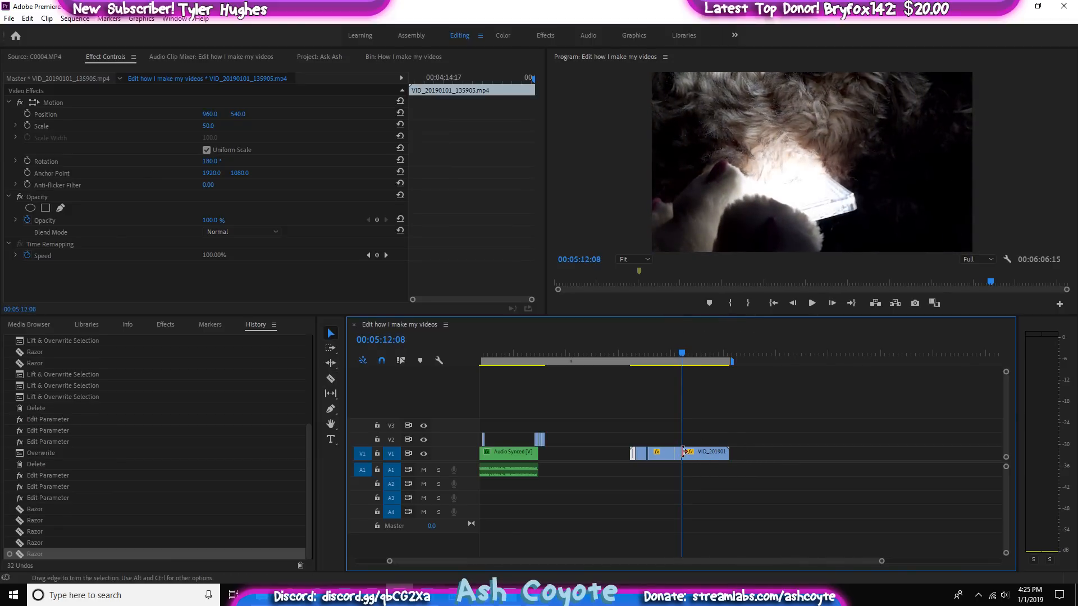
{"action": "left_click_drag", "start_coordinate": [678, 453], "coordinate": [596, 440]}
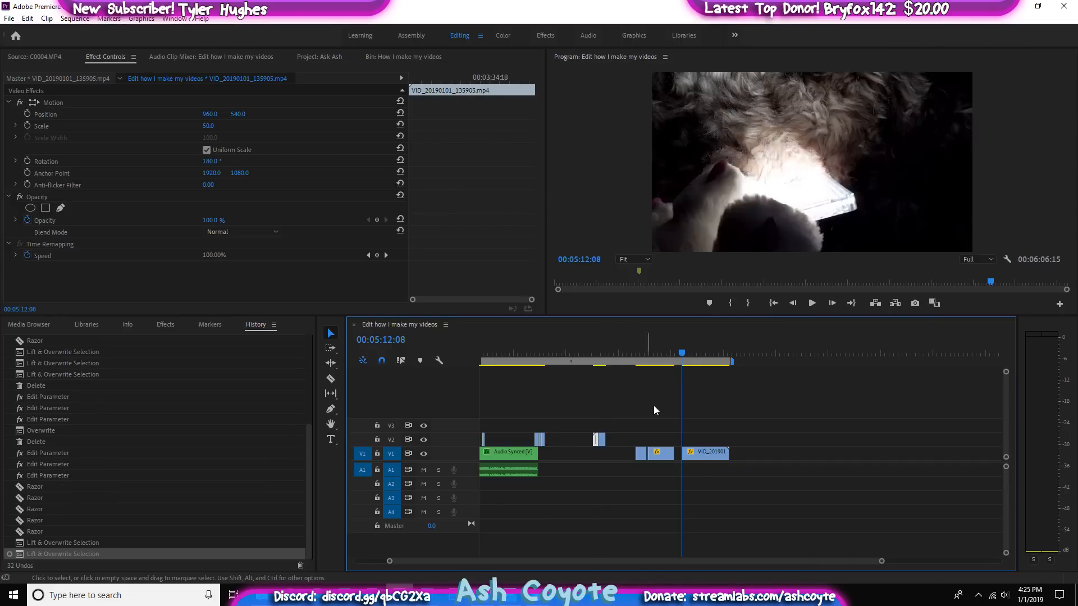
Look through the lit Aputure footage to the unlit back view and split the V1 clip at 00:05:35:19
{"action": "left_click", "coordinate": [687, 355]}
{"action": "key", "text": "space"}
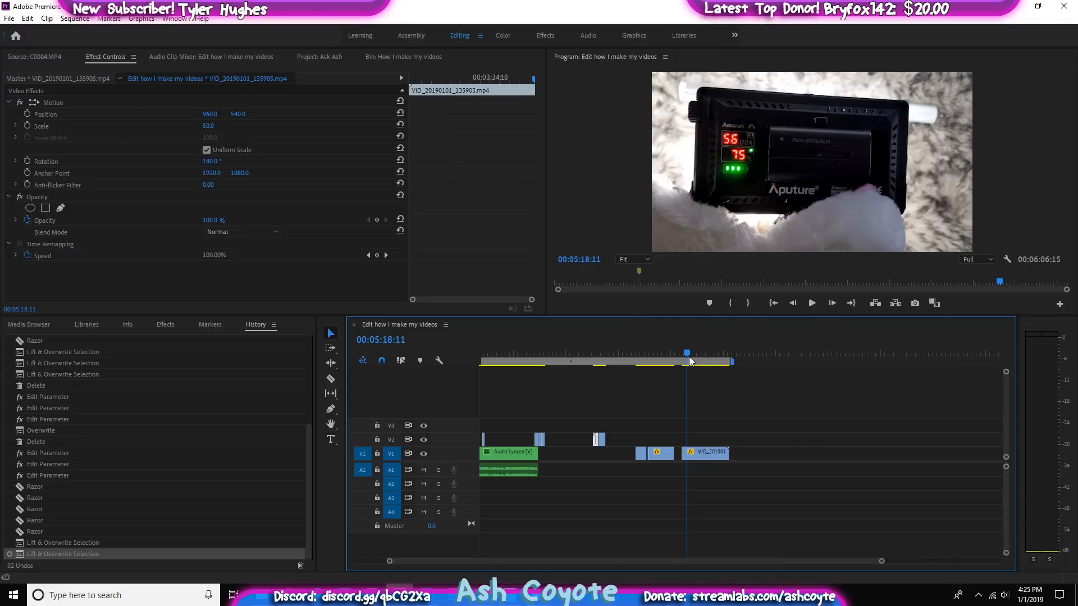
{"action": "left_click", "coordinate": [689, 356]}
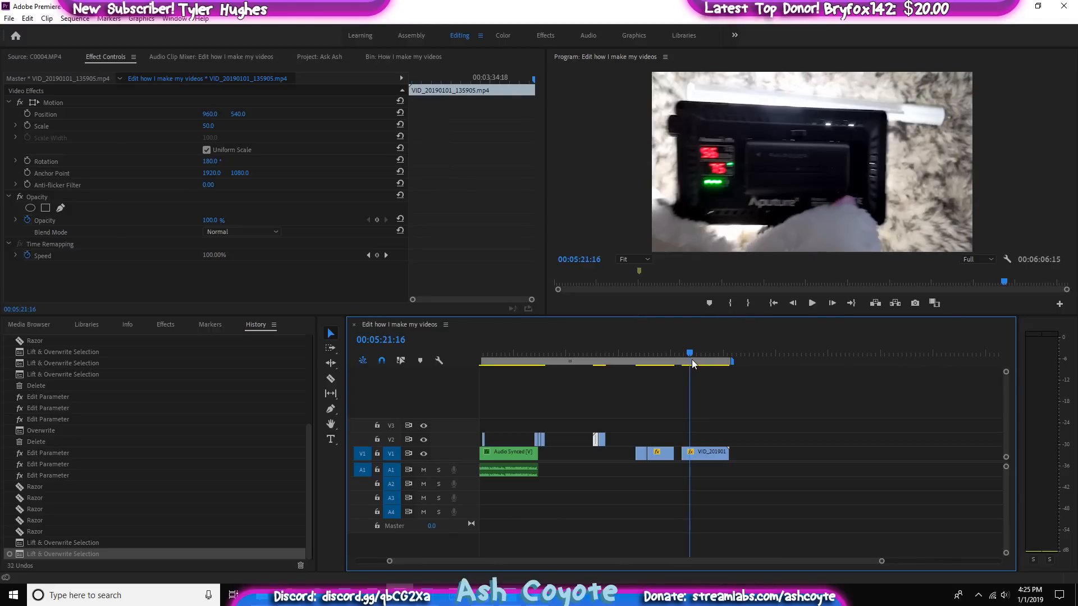
{"action": "left_click_drag", "start_coordinate": [692, 359], "coordinate": [704, 359]}
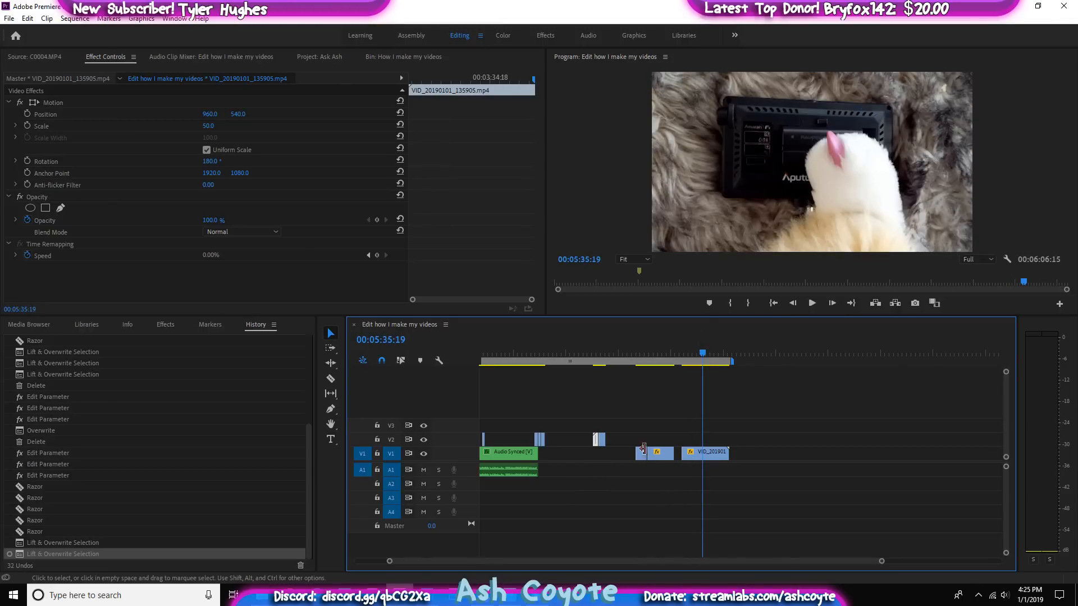
{"action": "key", "text": "c"}
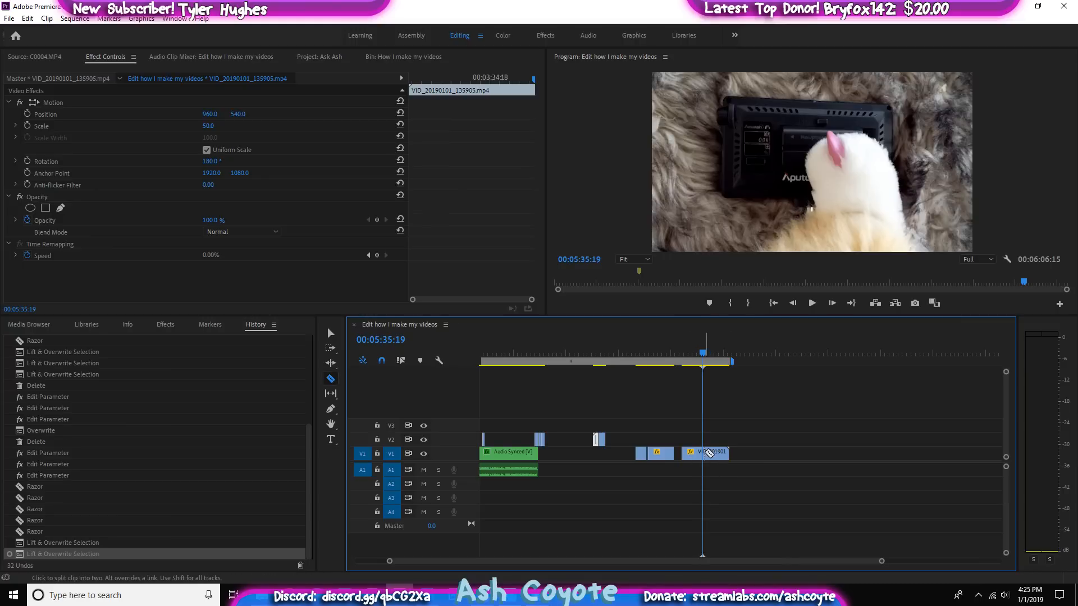
{"action": "left_click", "coordinate": [709, 454]}
Split the clip at 00:05:39:01, before the camera blurs, and move the Aputure back-view shot to V2 behind the other selected shots
{"action": "key", "text": "space"}
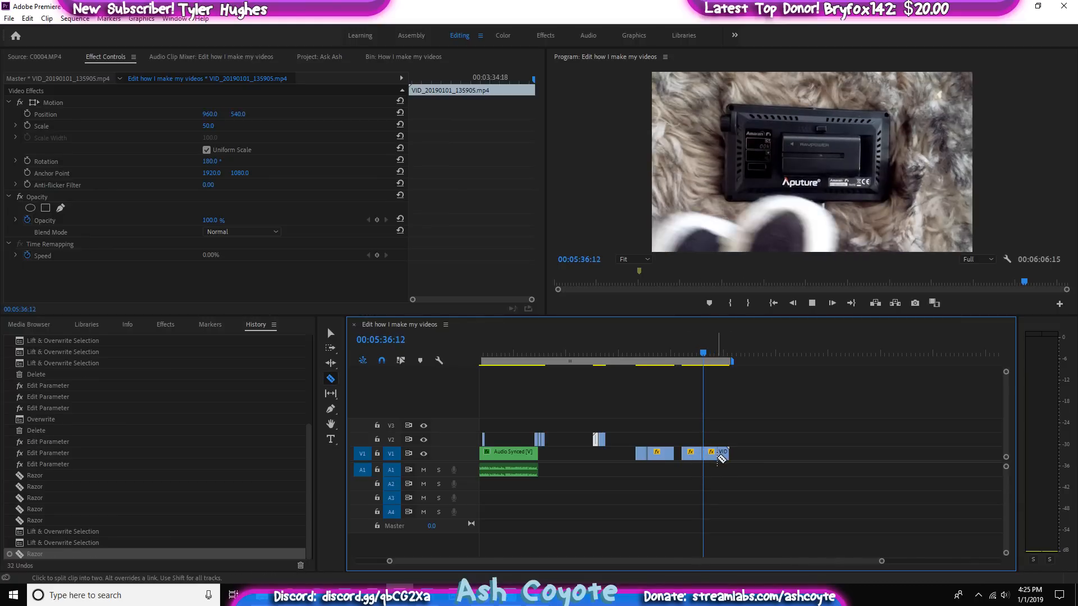
{"action": "key", "text": "space"}
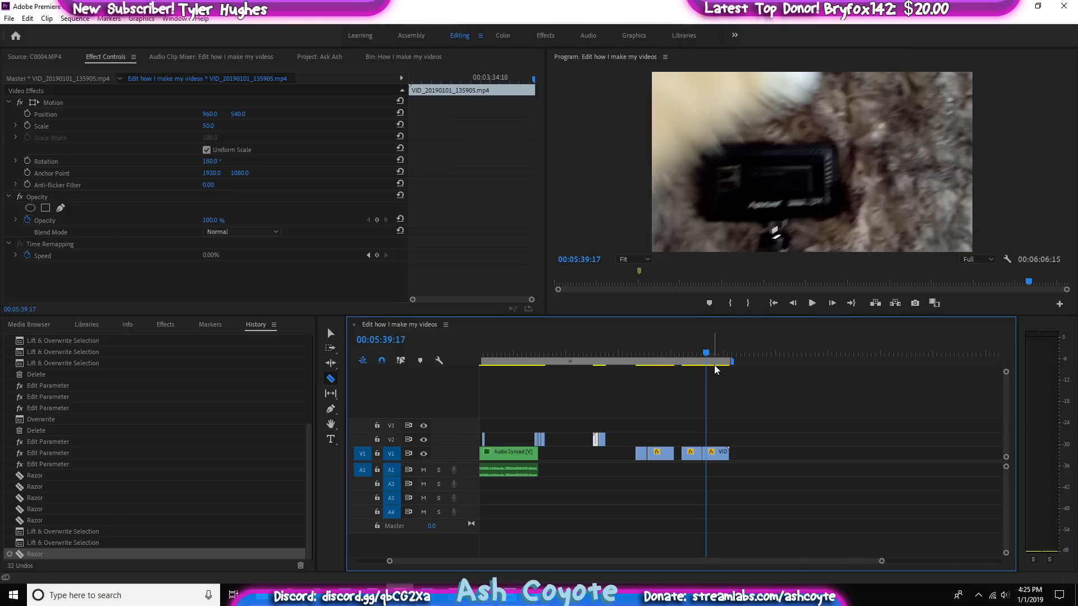
{"action": "key", "text": "Left"}
{"action": "key", "text": "Left"}
{"action": "key", "text": "Left"}
{"action": "key", "text": "Left"}
{"action": "key", "text": "Left"}
{"action": "key", "text": "Left"}
{"action": "key", "text": "Left"}
{"action": "key", "text": "Left"}
{"action": "key", "text": "Left"}
{"action": "key", "text": "Left"}
{"action": "key", "text": "Left"}
{"action": "key", "text": "Left"}
{"action": "key", "text": "Left"}
{"action": "key", "text": "Left"}
{"action": "key", "text": "Left"}
{"action": "key", "text": "Left"}
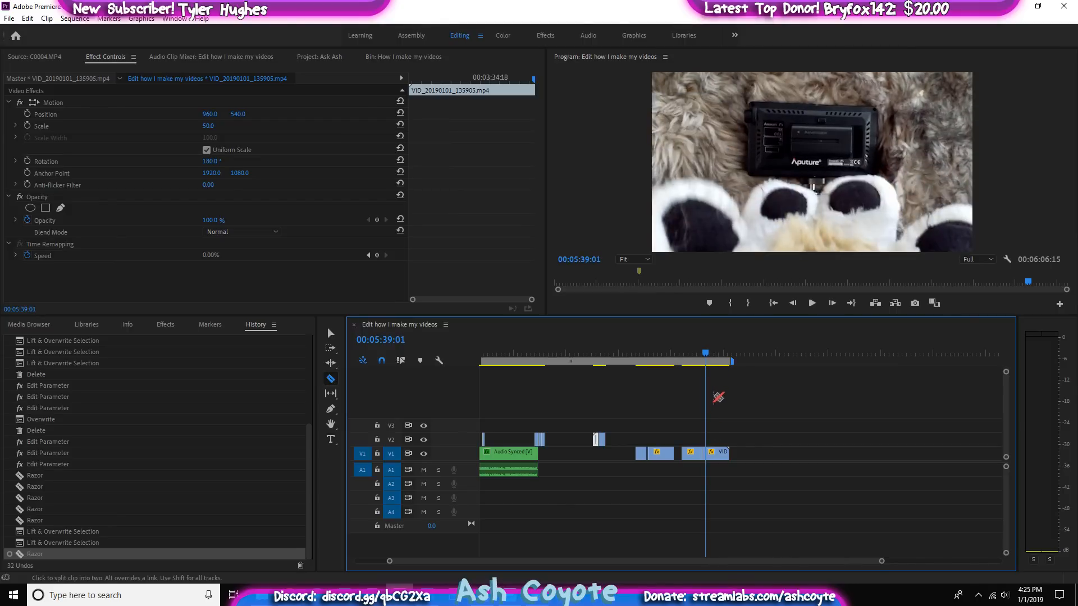
{"action": "left_click", "coordinate": [705, 452]}
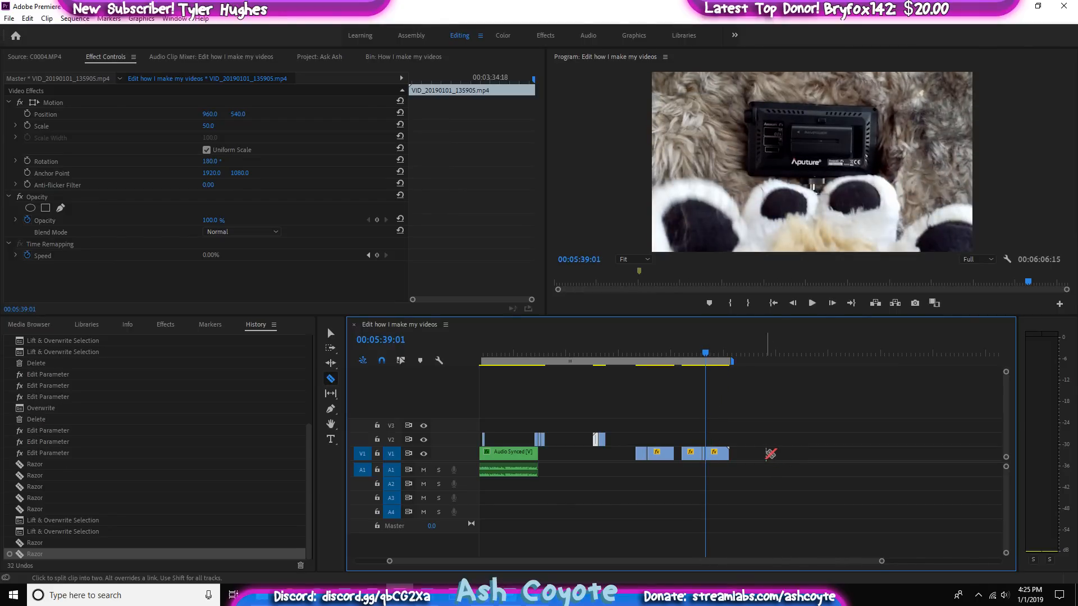
{"action": "key", "text": "v"}
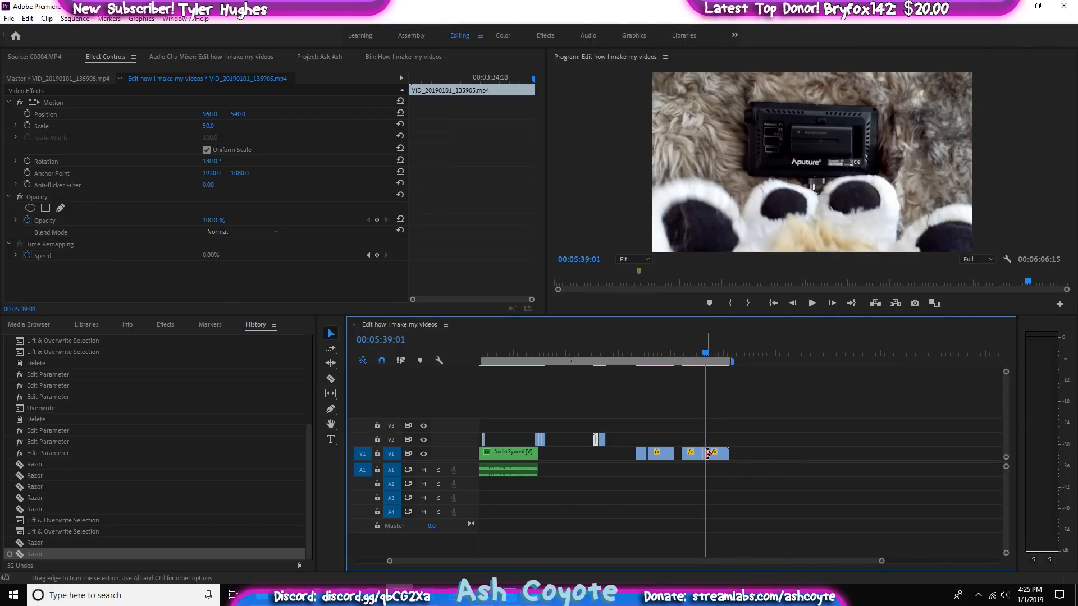
{"action": "left_click_drag", "start_coordinate": [706, 455], "coordinate": [619, 441]}
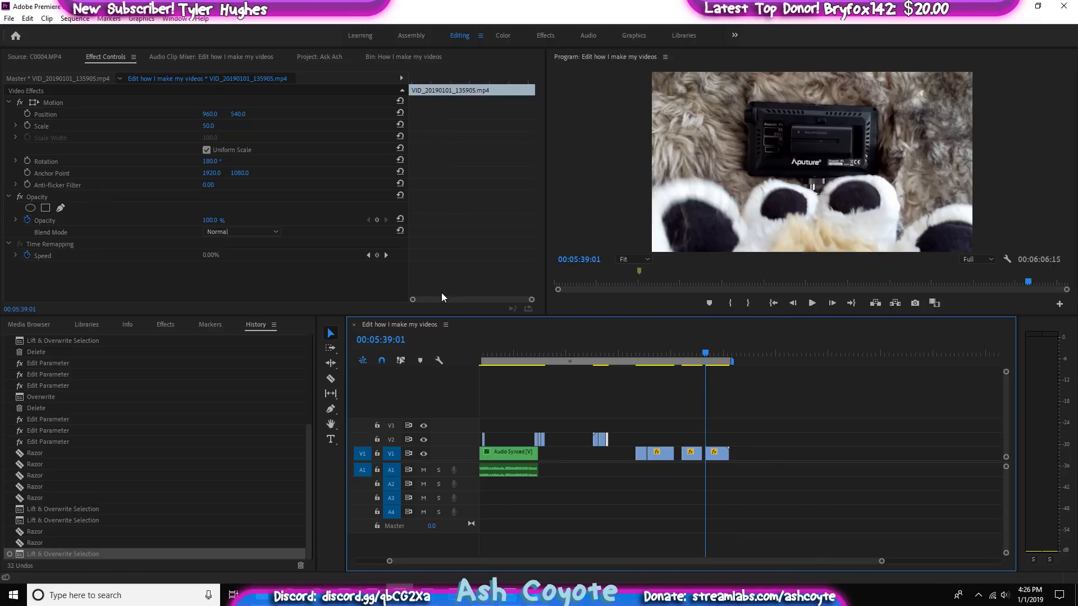
Find the shot of both lights lying side by side, split the V1 clip at 00:05:54:10 and play past the cut
{"action": "left_click", "coordinate": [710, 354]}
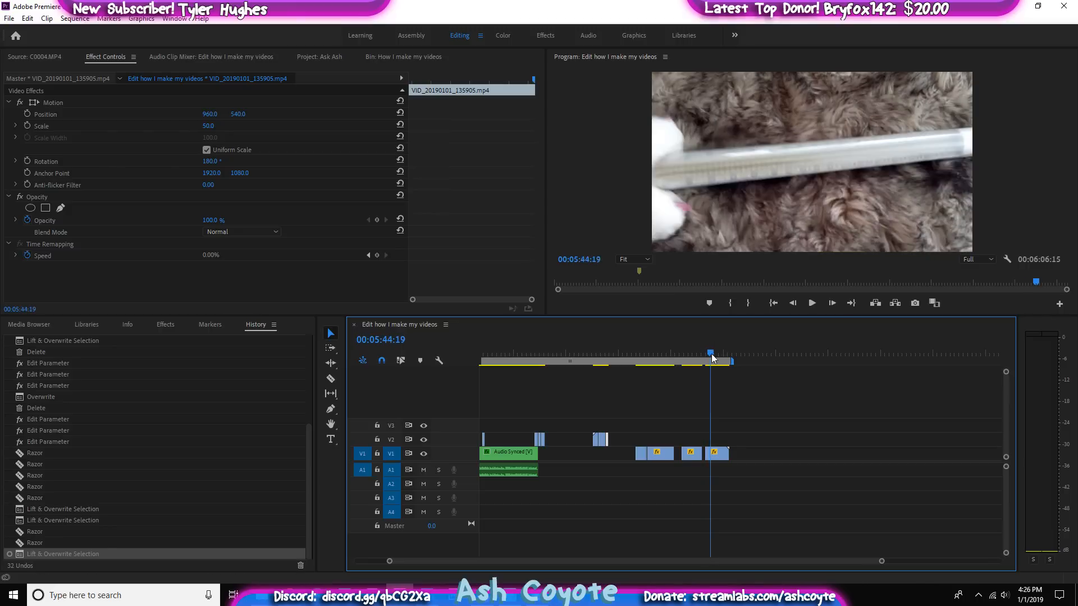
{"action": "left_click_drag", "start_coordinate": [711, 354], "coordinate": [720, 354]}
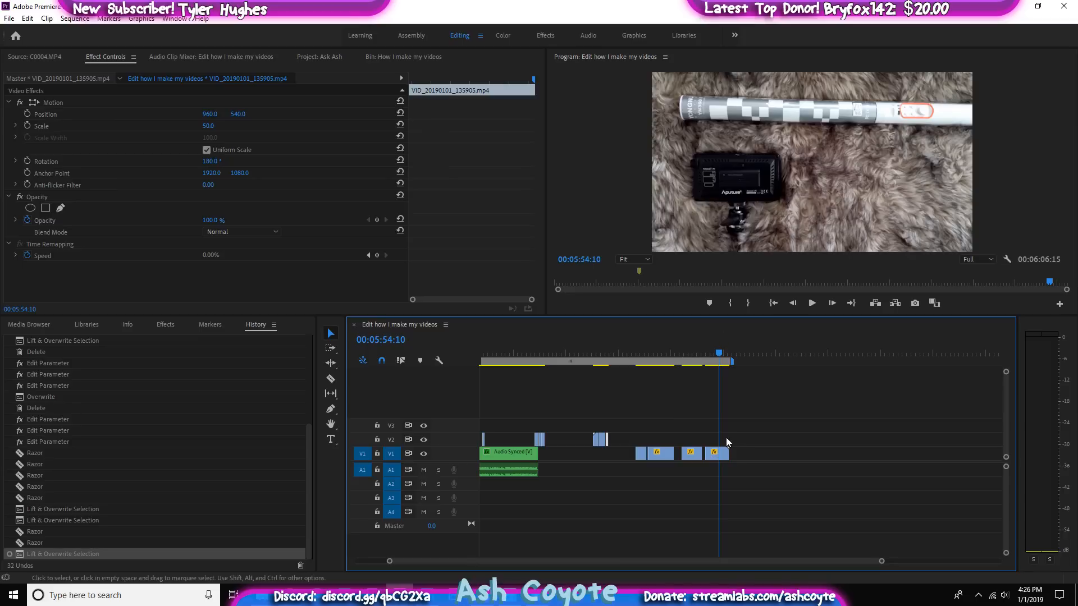
{"action": "key", "text": "c"}
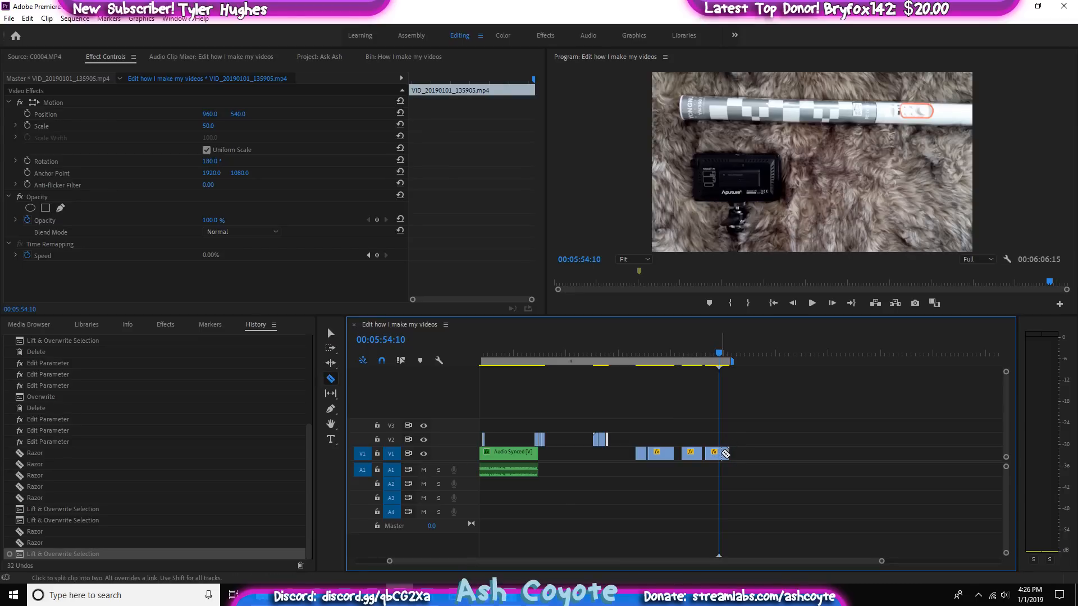
{"action": "left_click", "coordinate": [726, 453]}
{"action": "key", "text": "space"}
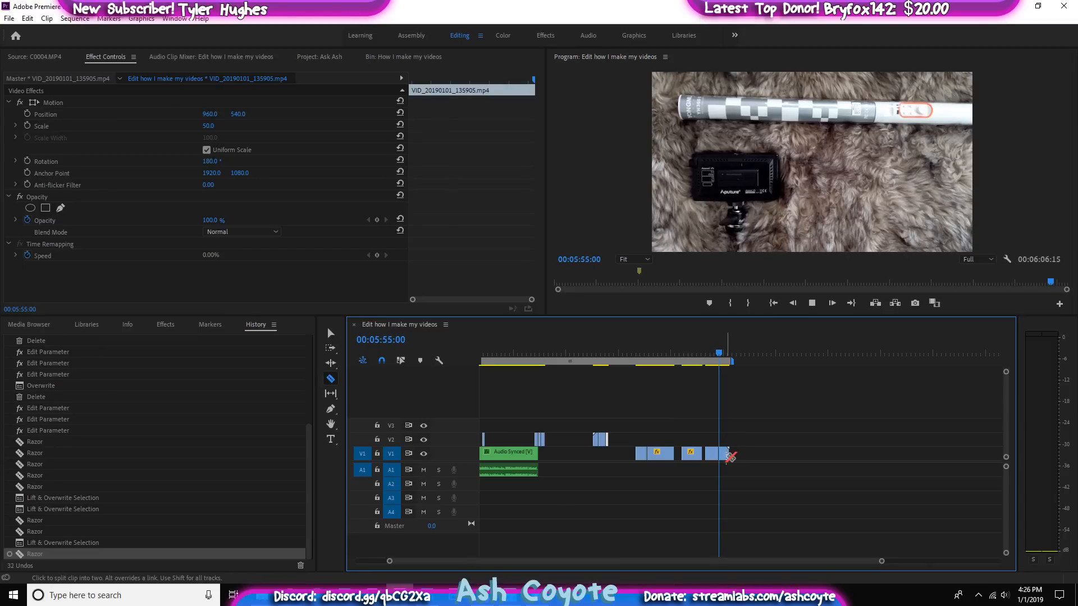
Split the clip at 00:05:51:21, where the shot of both lights settles, and move that short shot to the end of the V2 selects
{"action": "left_click", "coordinate": [722, 360]}
{"action": "left_click_drag", "start_coordinate": [720, 356], "coordinate": [716, 371]}
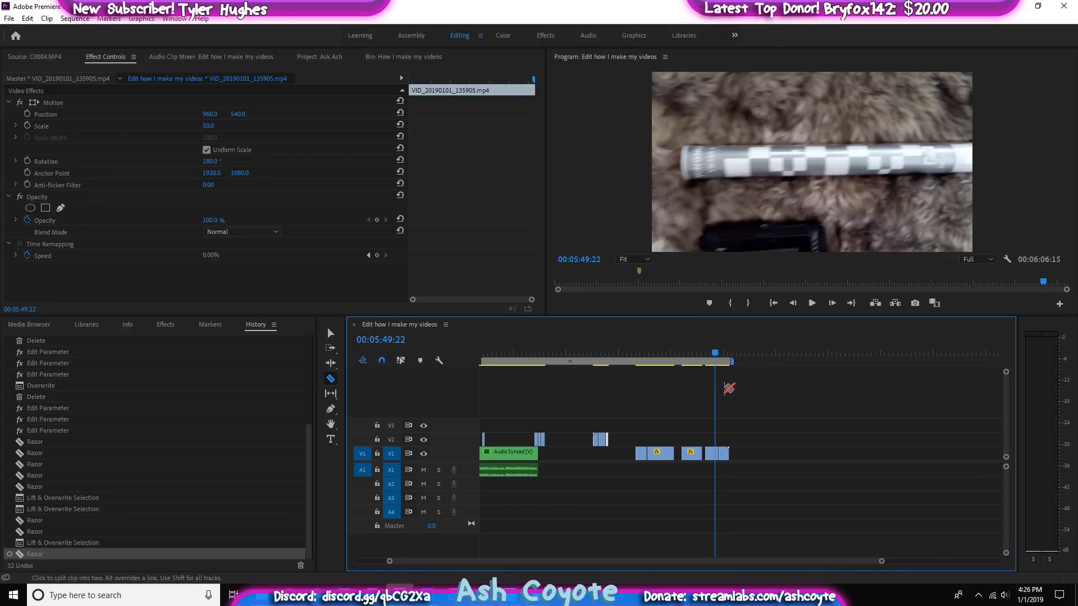
{"action": "key", "text": "space"}
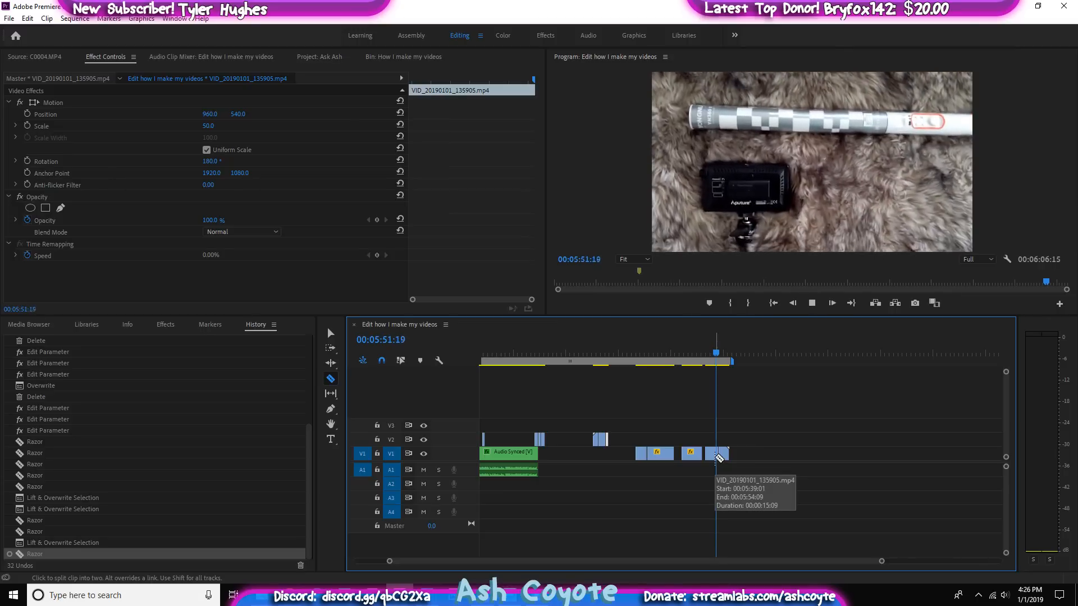
{"action": "key", "text": "space"}
{"action": "left_click", "coordinate": [717, 456]}
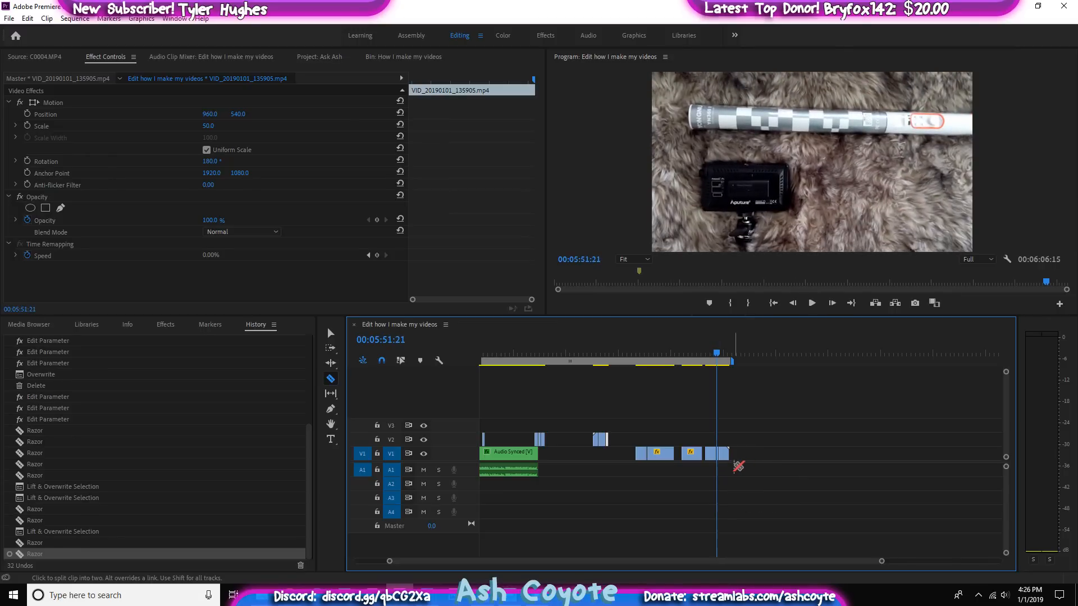
{"action": "key", "text": "v"}
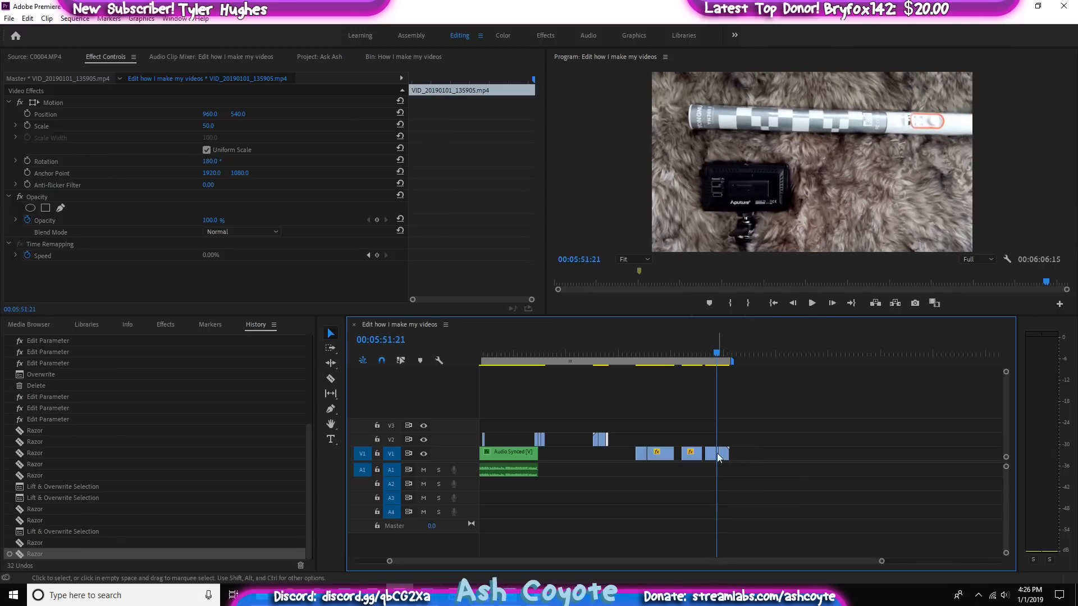
{"action": "left_click_drag", "start_coordinate": [719, 457], "coordinate": [619, 444]}
Find the front view of both lights, split the V1 clip at 00:06:04:08 and play the footage to its end
{"action": "left_click", "coordinate": [722, 354]}
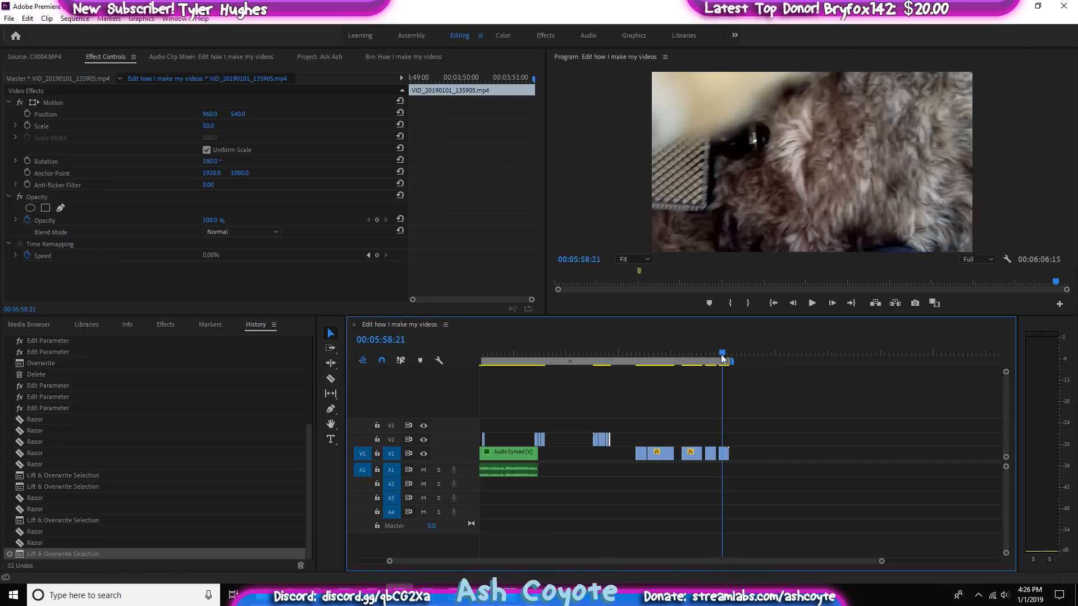
{"action": "key", "text": "space"}
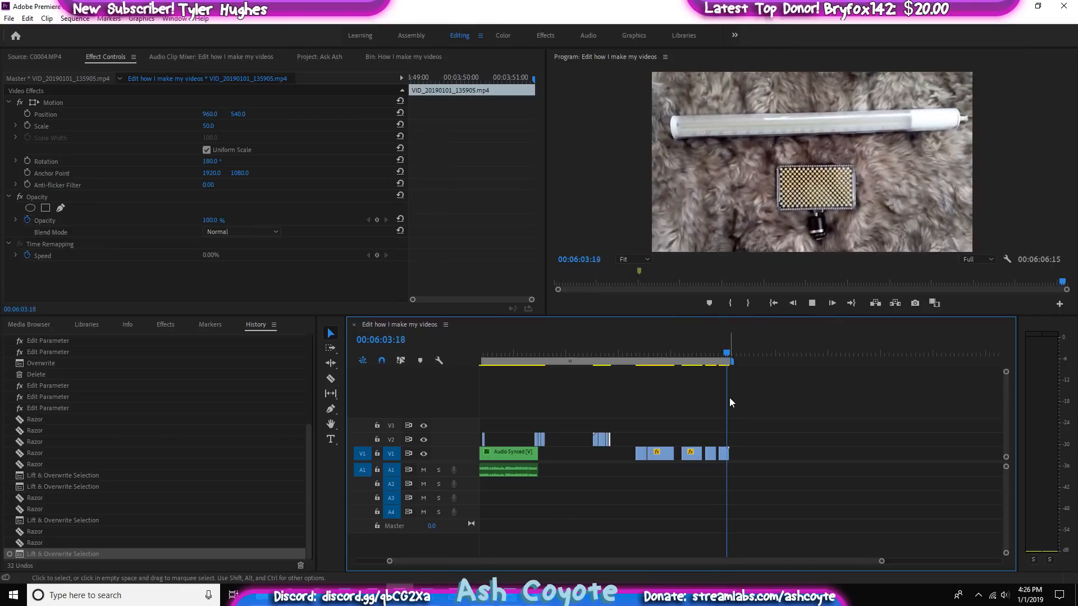
{"action": "key", "text": "space"}
{"action": "key", "text": "c"}
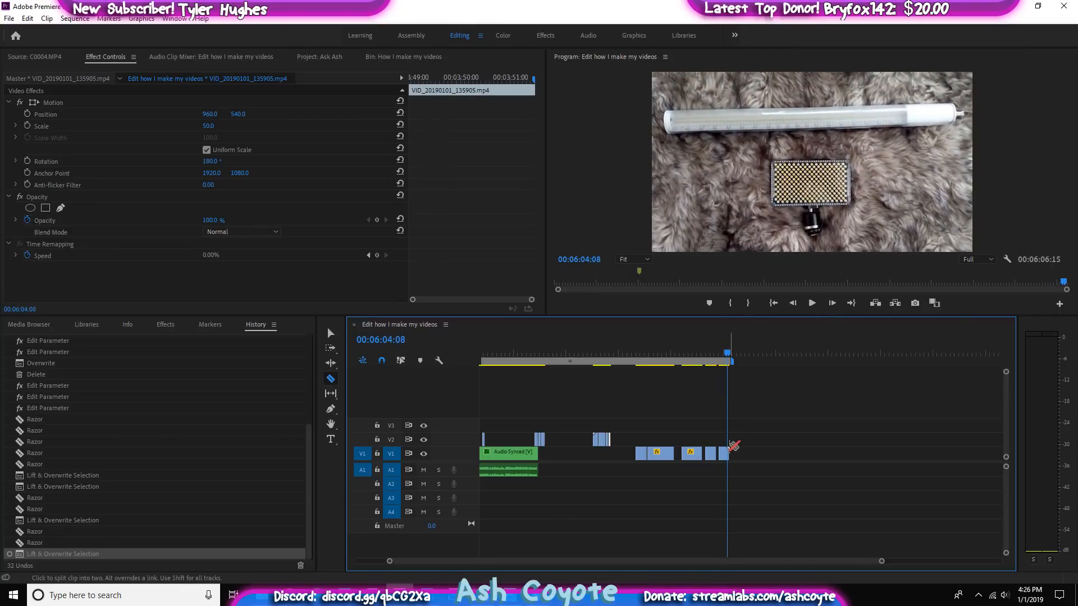
{"action": "left_click", "coordinate": [728, 454]}
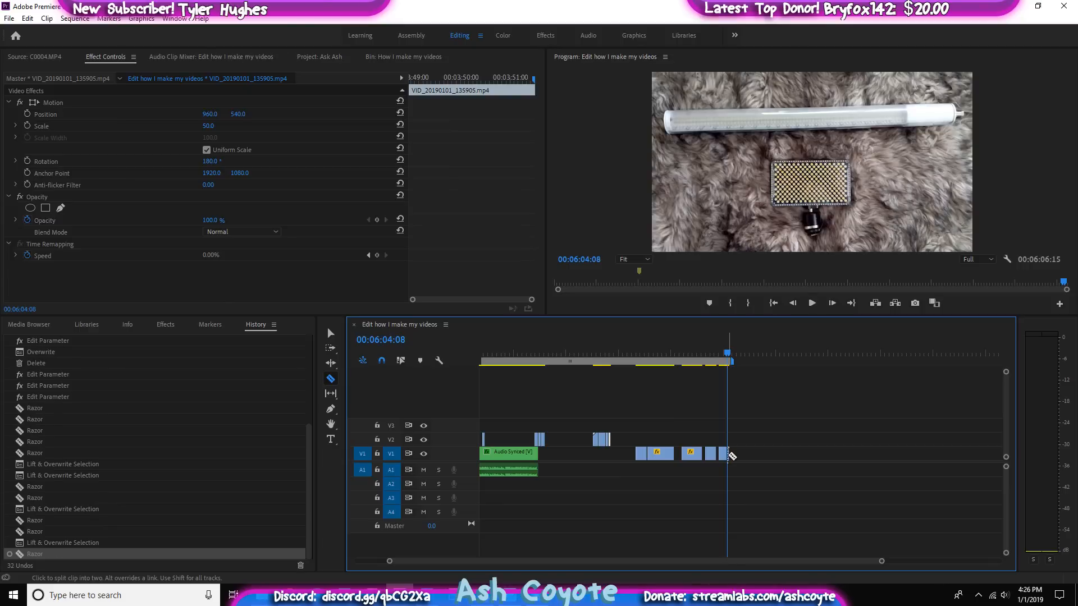
{"action": "key", "text": "equal"}
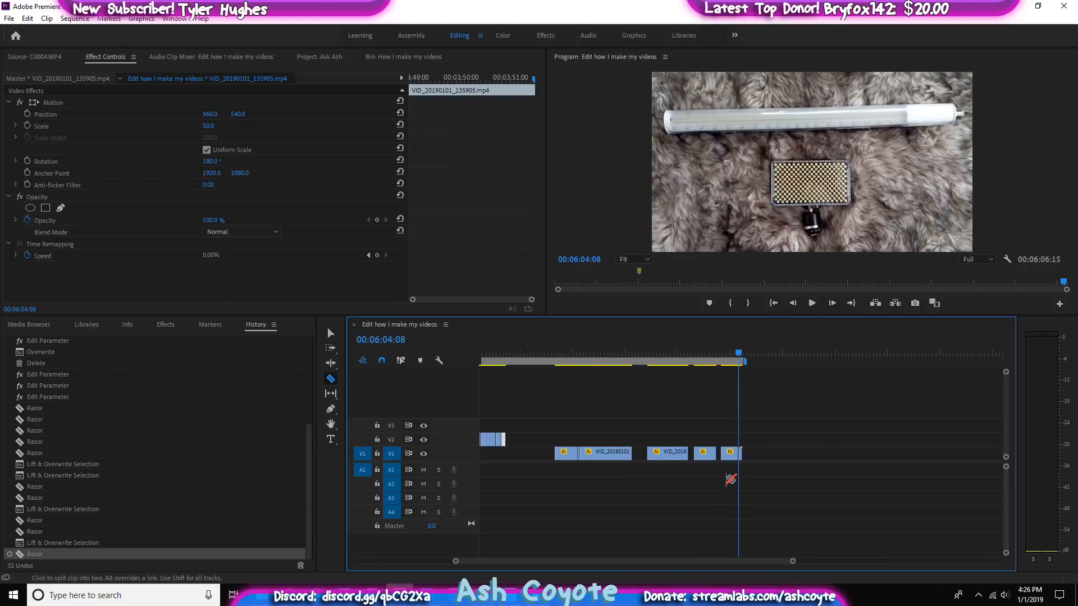
{"action": "key", "text": "space"}
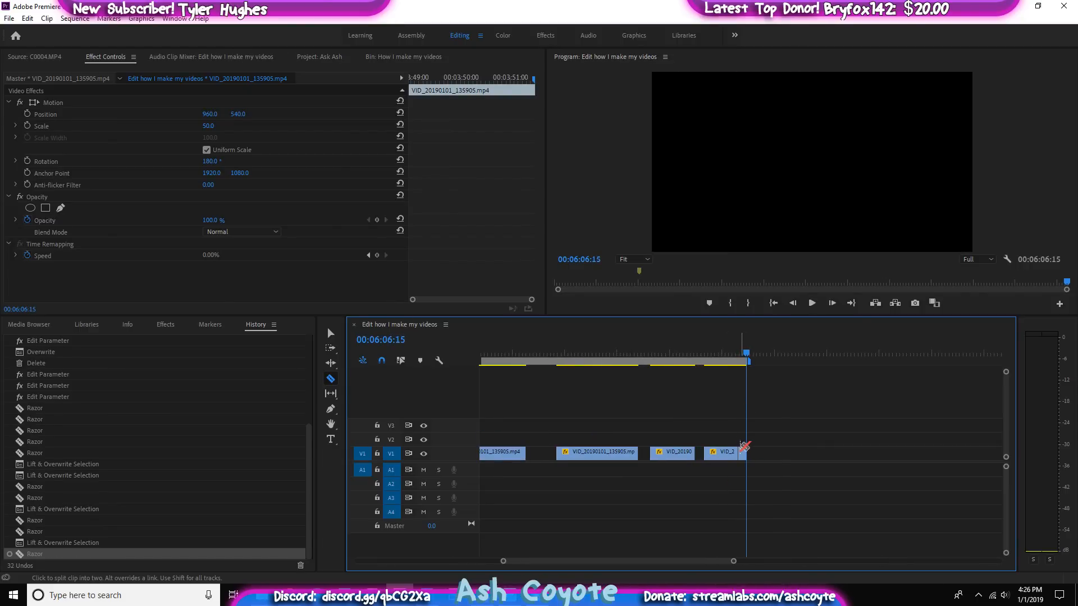
{"action": "key", "text": "minus"}
{"action": "key", "text": "minus"}
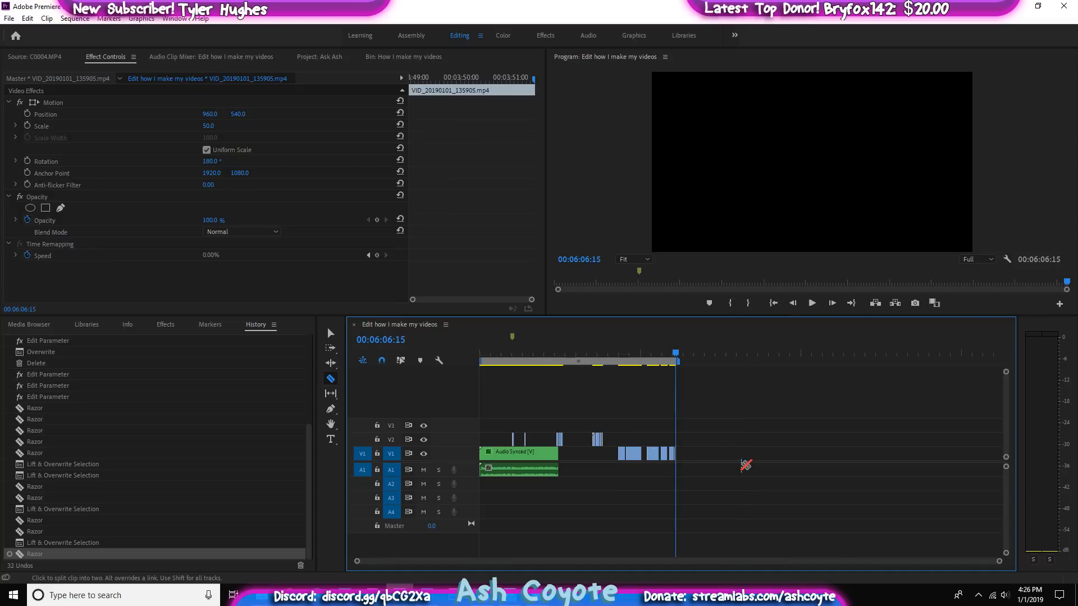
Move the short front-view shot of both lights from V1 to the end of the V2 selects
{"action": "key", "text": "equal"}
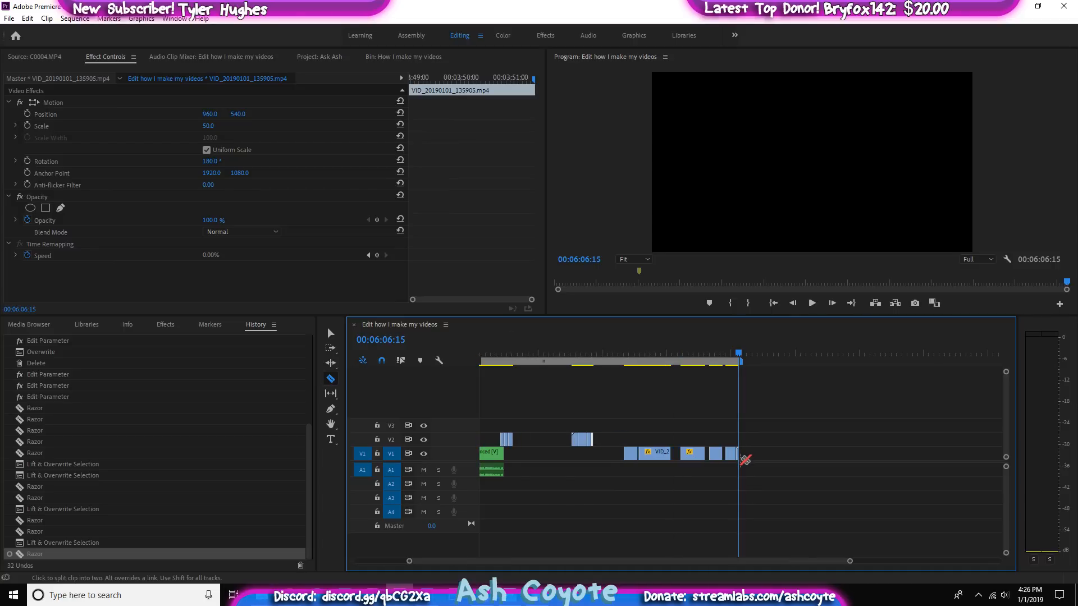
{"action": "key", "text": "v"}
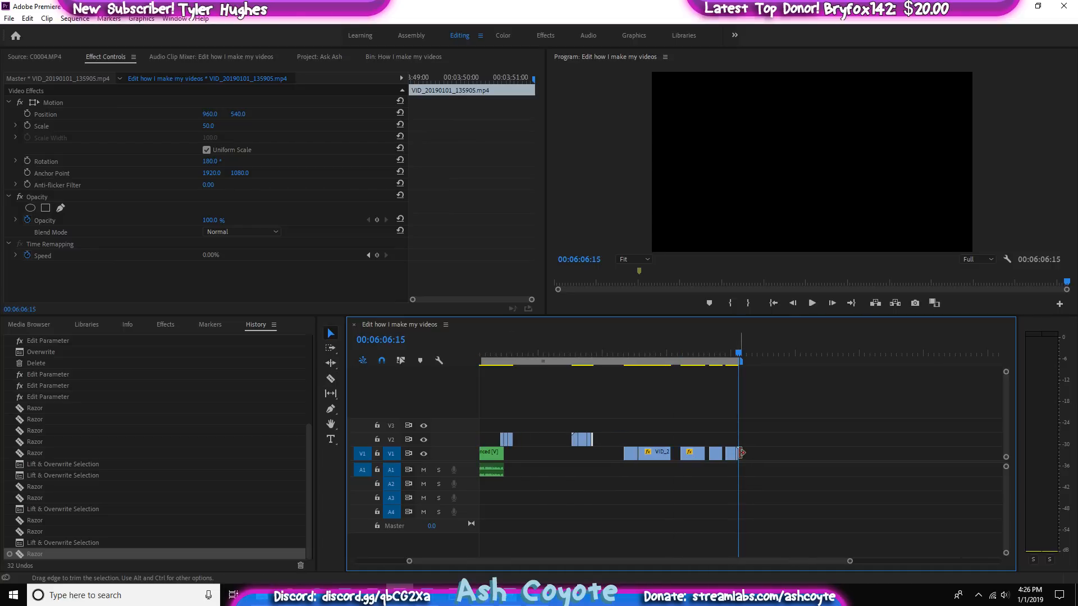
{"action": "left_click_drag", "start_coordinate": [739, 453], "coordinate": [595, 440]}
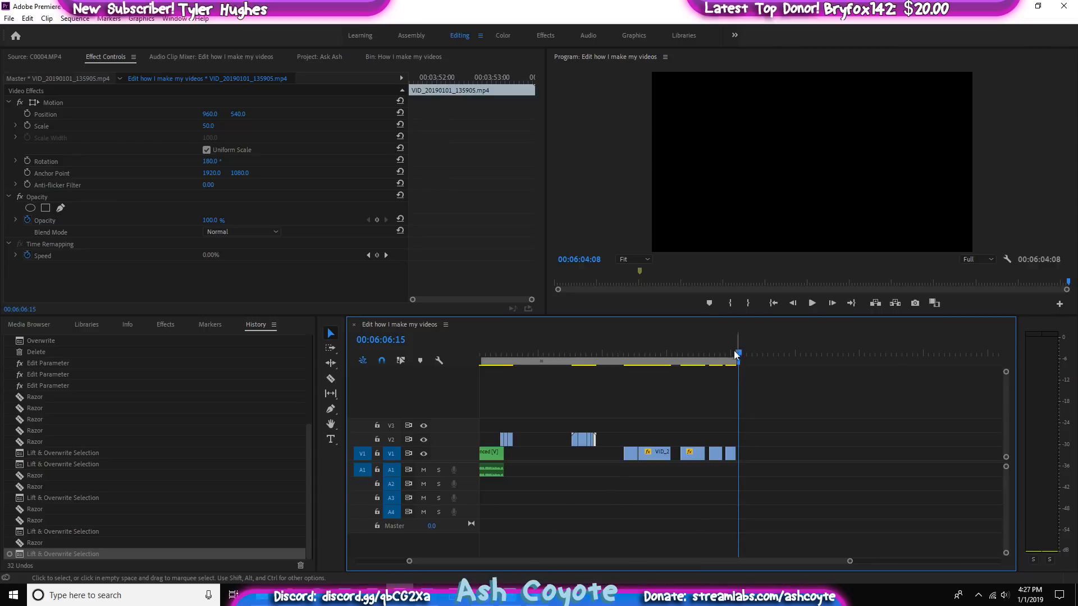
Delete all leftover lighting clips from V1 behind the Audio Synced clip and save the project
{"action": "left_click_drag", "start_coordinate": [733, 353], "coordinate": [643, 402]}
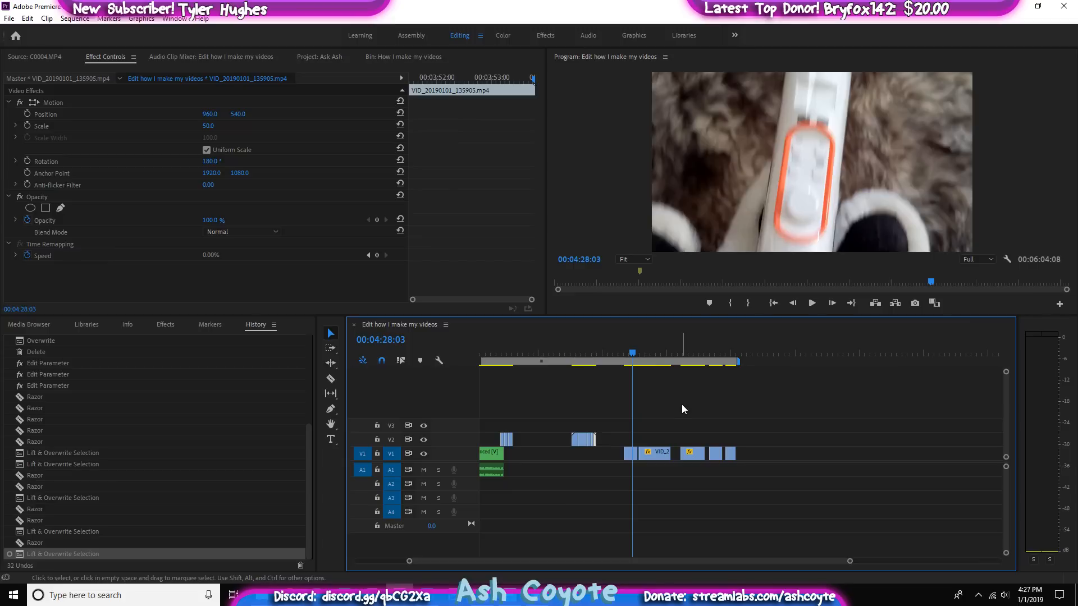
{"action": "left_click_drag", "start_coordinate": [742, 473], "coordinate": [628, 439]}
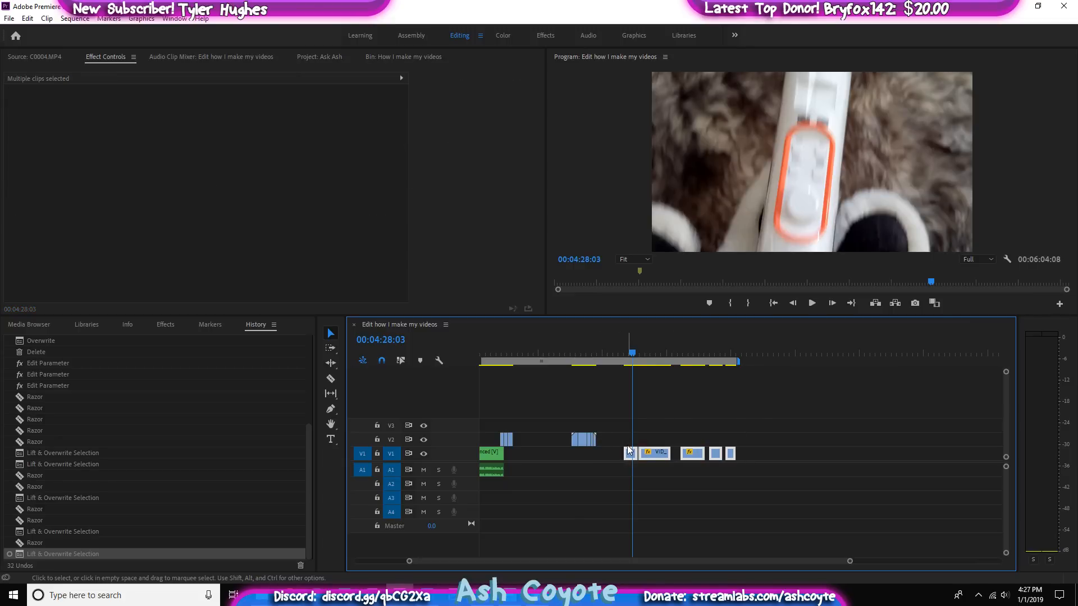
{"action": "key", "text": "Delete"}
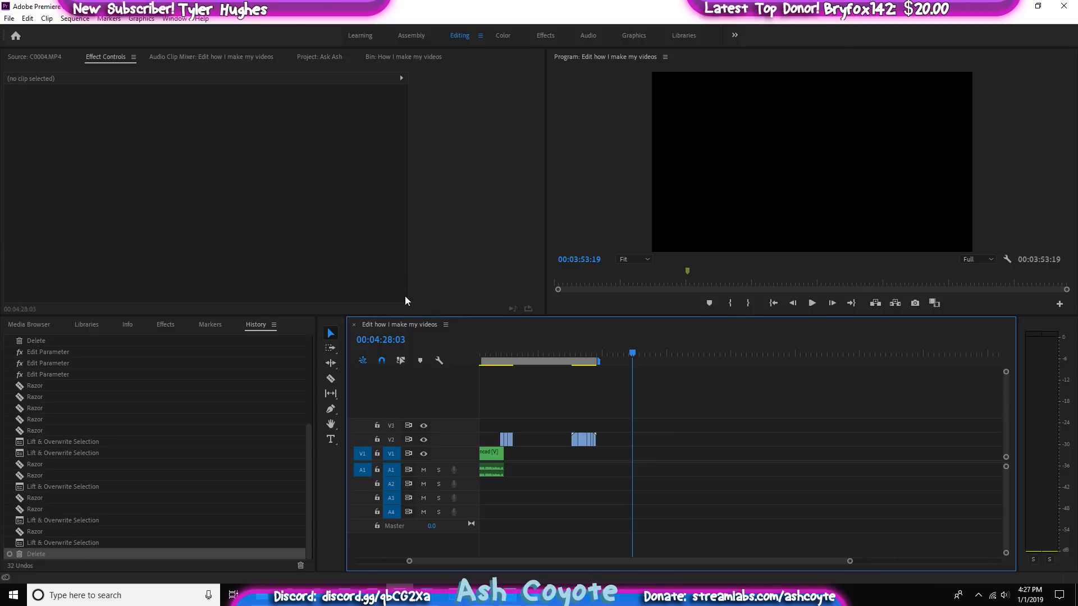
{"action": "key", "text": "ctrl+s"}
Place VID_20190101_140303.mp4 from the How I make my videos bin on V1 beyond the V2 selects and delete its audio
{"action": "left_click", "coordinate": [388, 56]}
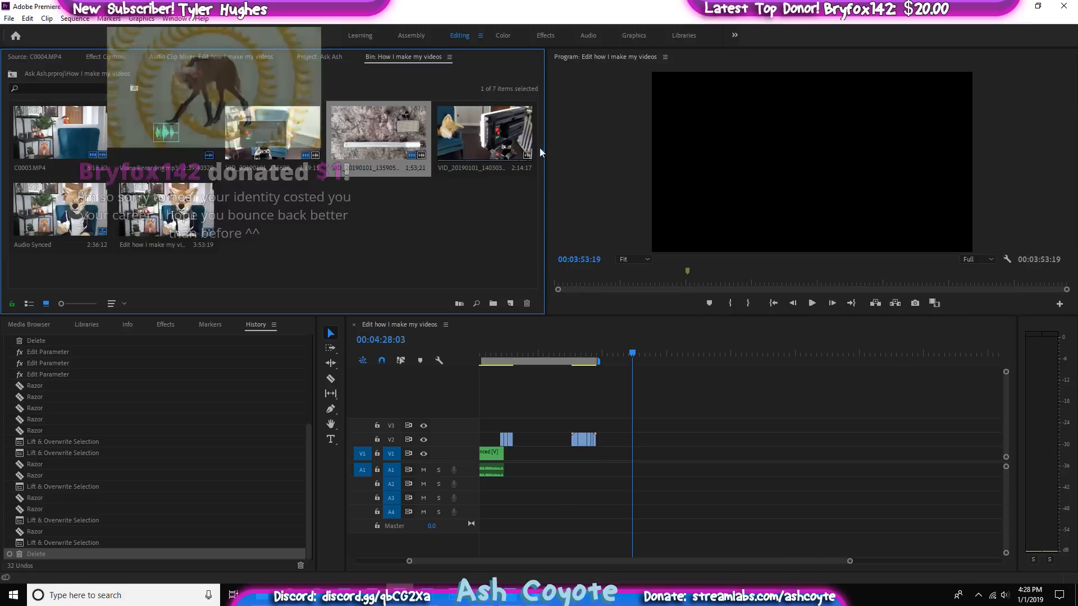
{"action": "left_click_drag", "start_coordinate": [473, 102], "coordinate": [618, 453]}
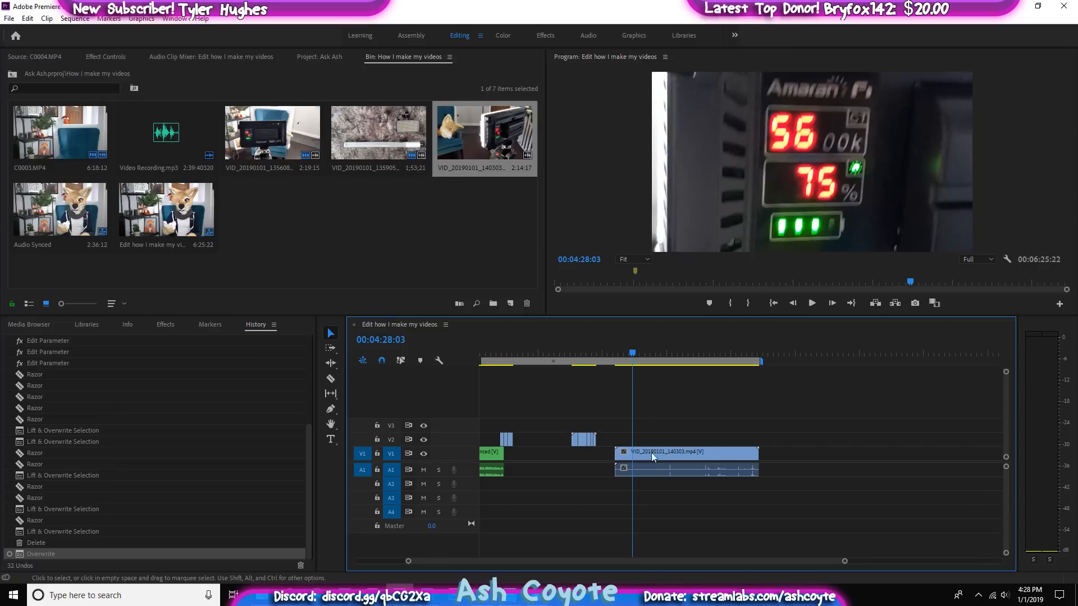
{"action": "left_click", "coordinate": [655, 466], "text": "alt"}
{"action": "key", "text": "Delete"}
Set the scale of the VID_20190101_140303.mp4 clip on V1 to 50
{"action": "left_click", "coordinate": [650, 455]}
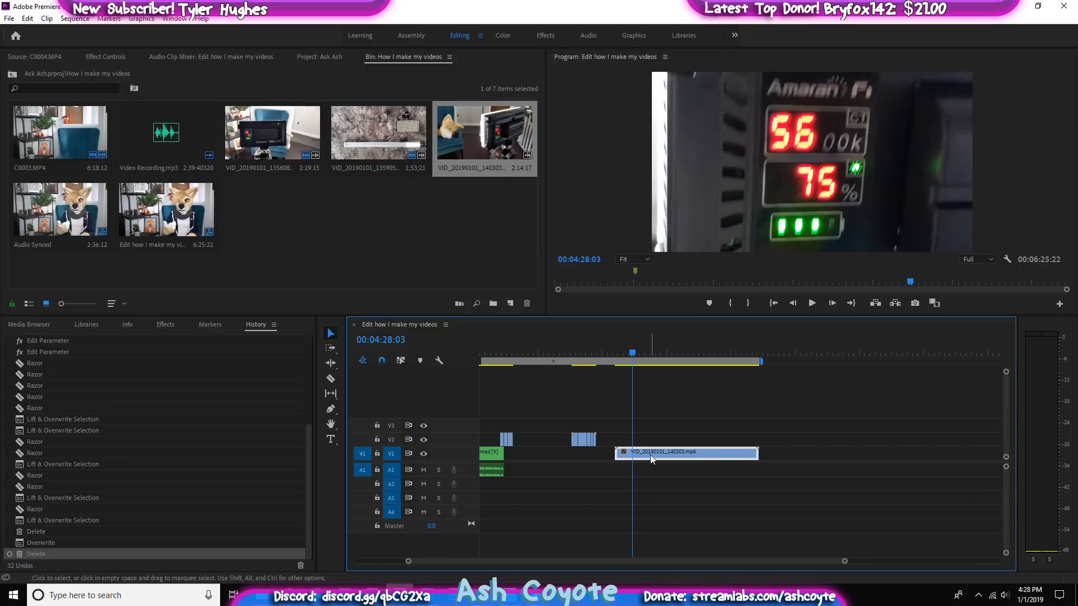
{"action": "left_click", "coordinate": [101, 57]}
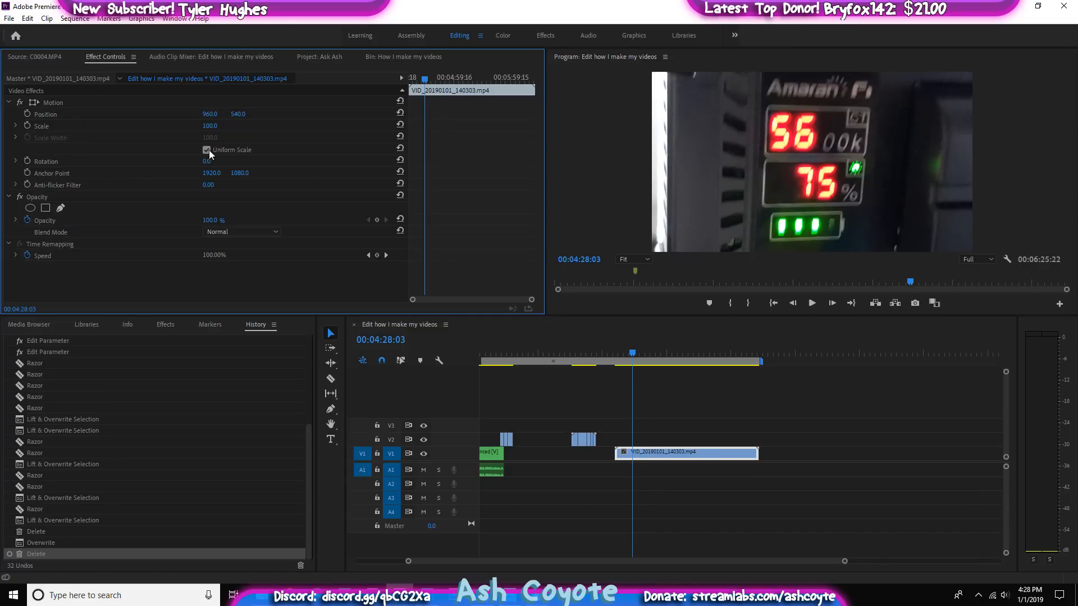
{"action": "type", "text": "50"}
{"action": "key", "text": "Return"}
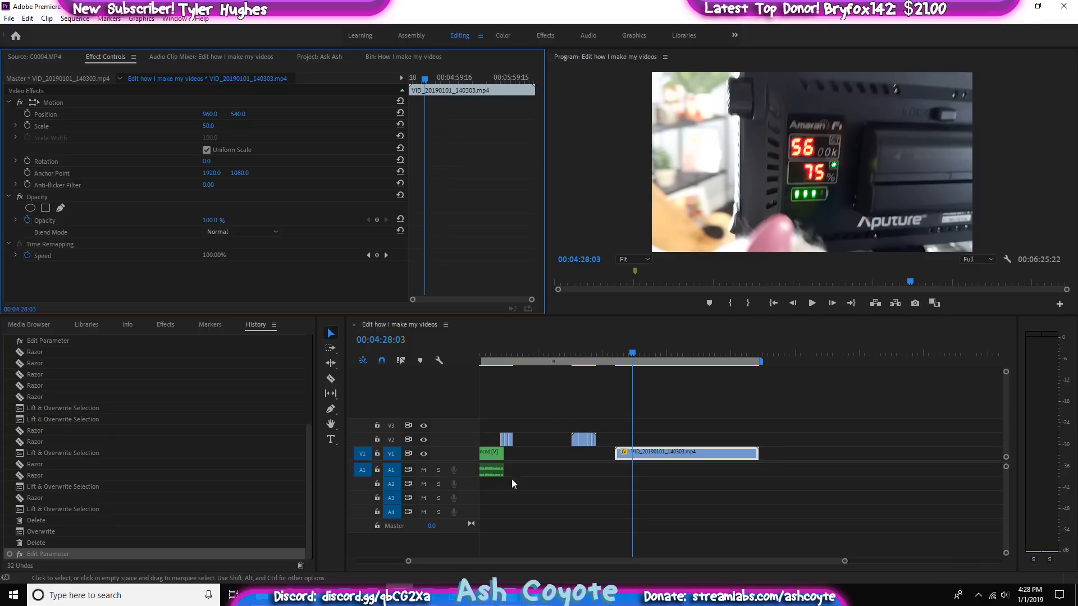
{"action": "mouse_move", "coordinate": [400, 595]}
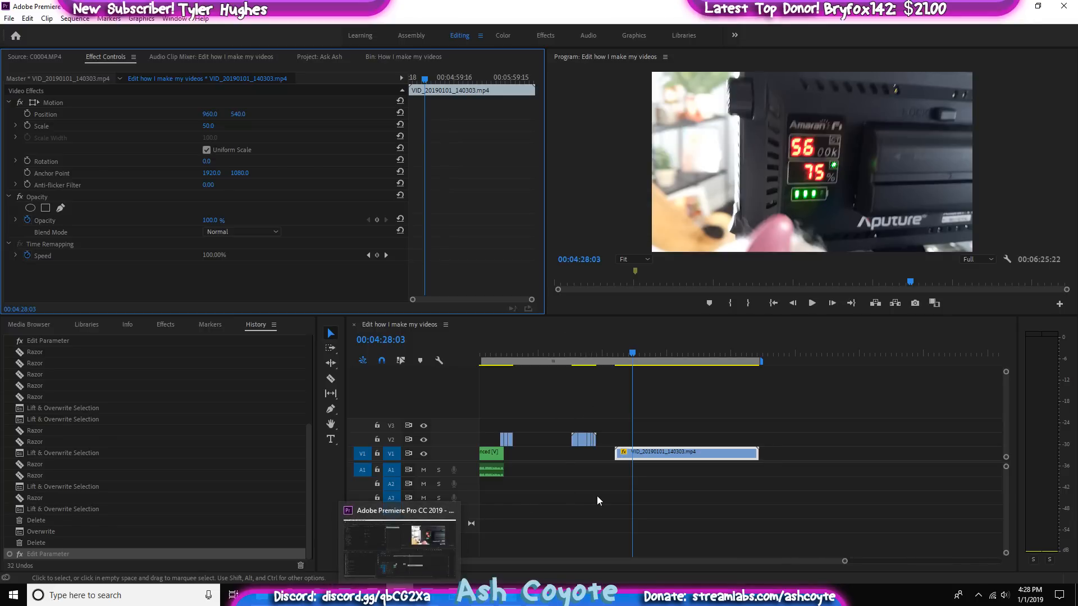
Find the close view of the camera's rear screen and split the V1 clip at 00:04:37:01
{"action": "left_click_drag", "start_coordinate": [635, 360], "coordinate": [623, 366]}
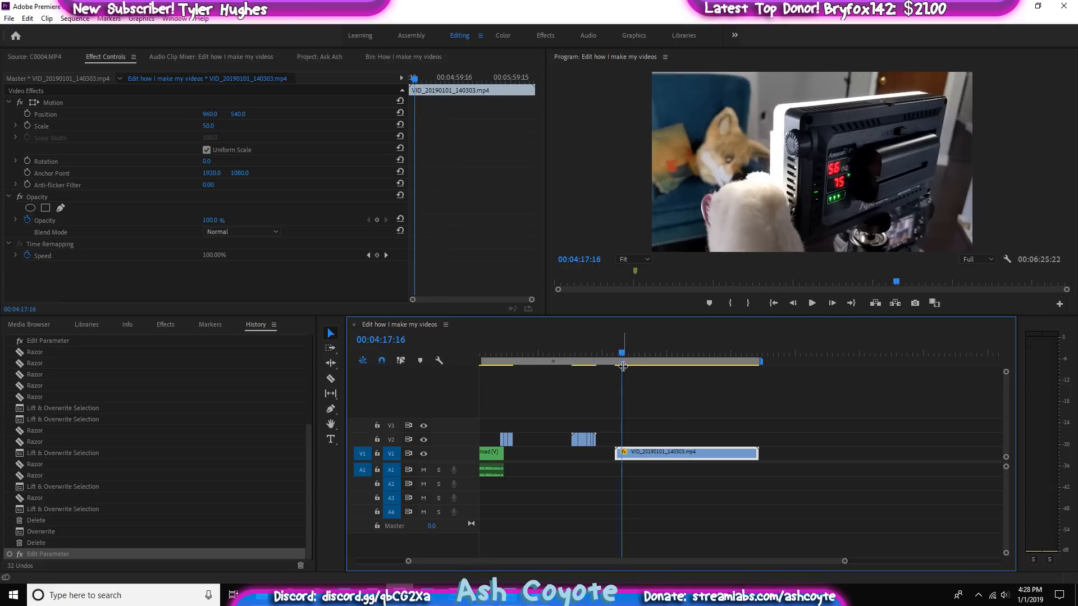
{"action": "key", "text": "space"}
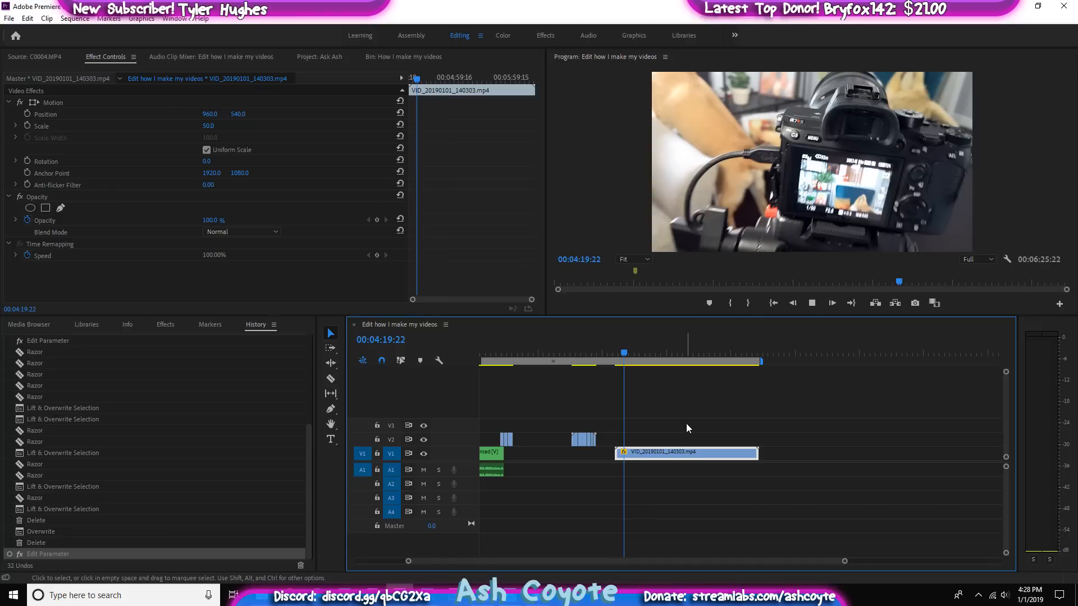
{"action": "key", "text": "space"}
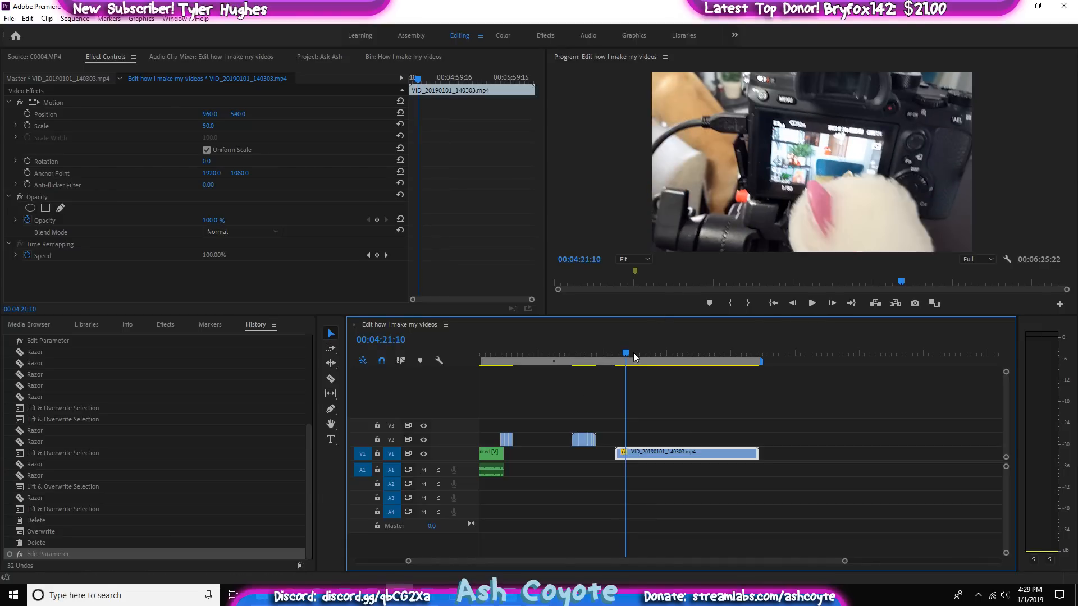
{"action": "mouse_move", "coordinate": [637, 353]}
{"action": "left_mouse_down"}
{"action": "mouse_move", "coordinate": [654, 357]}
{"action": "mouse_move", "coordinate": [642, 358]}
{"action": "left_mouse_up"}
{"action": "key", "text": "c"}
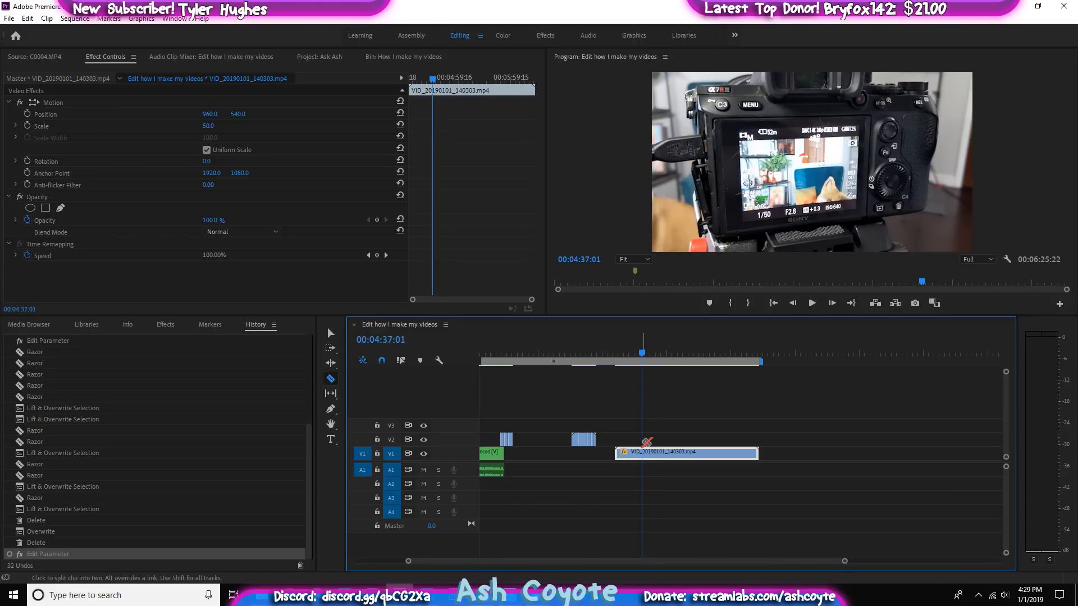
{"action": "left_click", "coordinate": [642, 453]}
Play on from the cut and split the V1 clip again where the rear view of the camera settles
{"action": "key", "text": "space"}
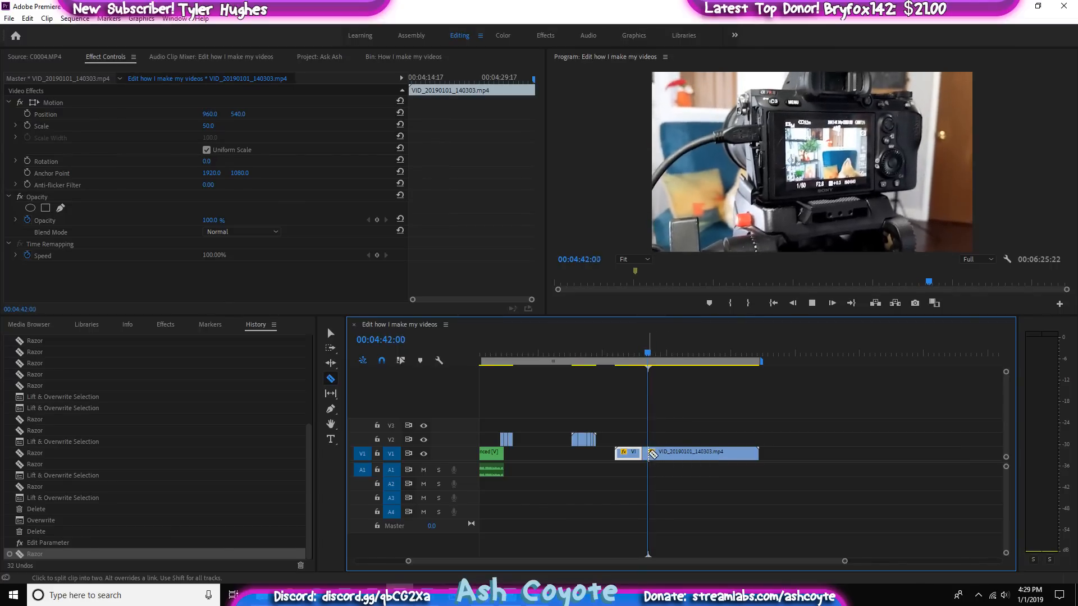
{"action": "key", "text": "space"}
{"action": "left_click", "coordinate": [654, 454]}
Split the clip at 00:04:45:14, before the camera swings away, and move the short camera shot to the end of the V2 selects
{"action": "key", "text": "space"}
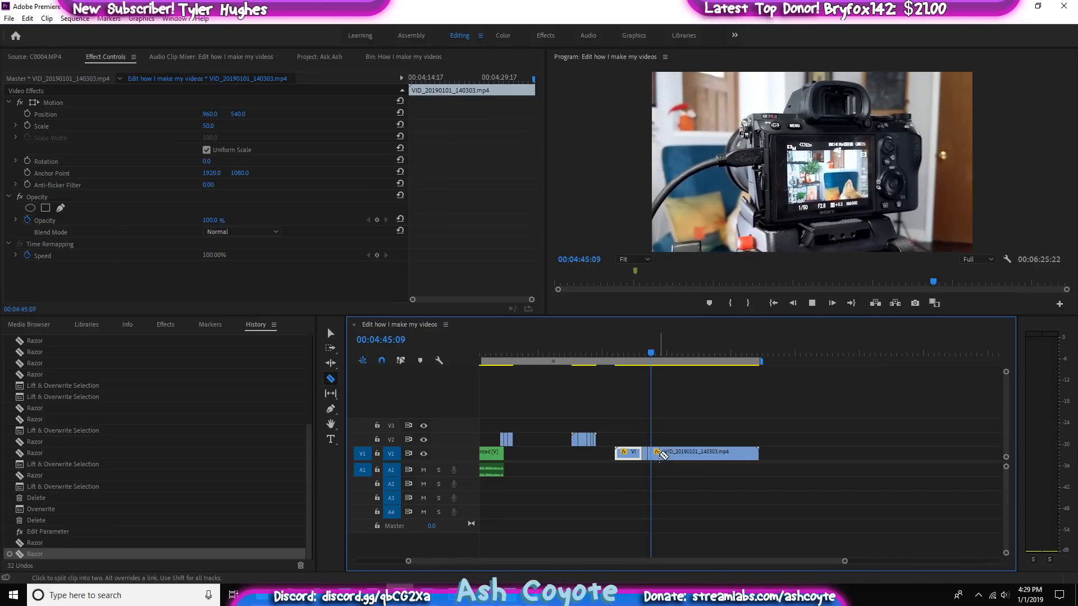
{"action": "key", "text": "space"}
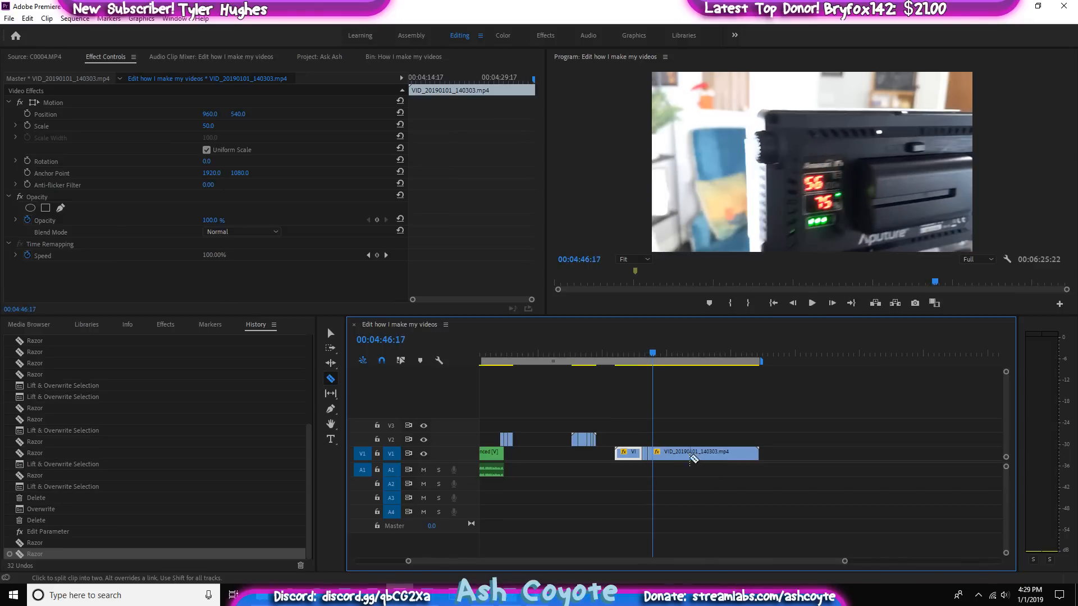
{"action": "key", "text": "Left"}
{"action": "key", "text": "Left"}
{"action": "key", "text": "Left"}
{"action": "key", "text": "Left"}
{"action": "key", "text": "Left"}
{"action": "key", "text": "Left"}
{"action": "key", "text": "Left"}
{"action": "key", "text": "Left"}
{"action": "key", "text": "Left"}
{"action": "key", "text": "Left"}
{"action": "key", "text": "Left"}
{"action": "key", "text": "Left"}
{"action": "key", "text": "Left"}
{"action": "key", "text": "Left"}
{"action": "key", "text": "Left"}
{"action": "key", "text": "Left"}
{"action": "key", "text": "Left"}
{"action": "key", "text": "Left"}
{"action": "key", "text": "Left"}
{"action": "key", "text": "Left"}
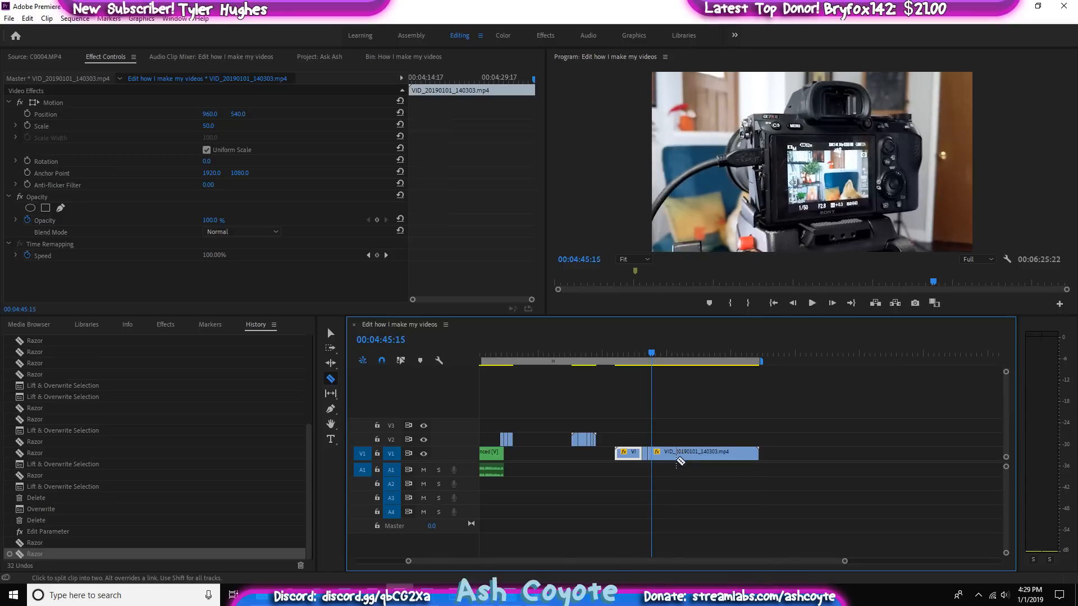
{"action": "left_click", "coordinate": [657, 454]}
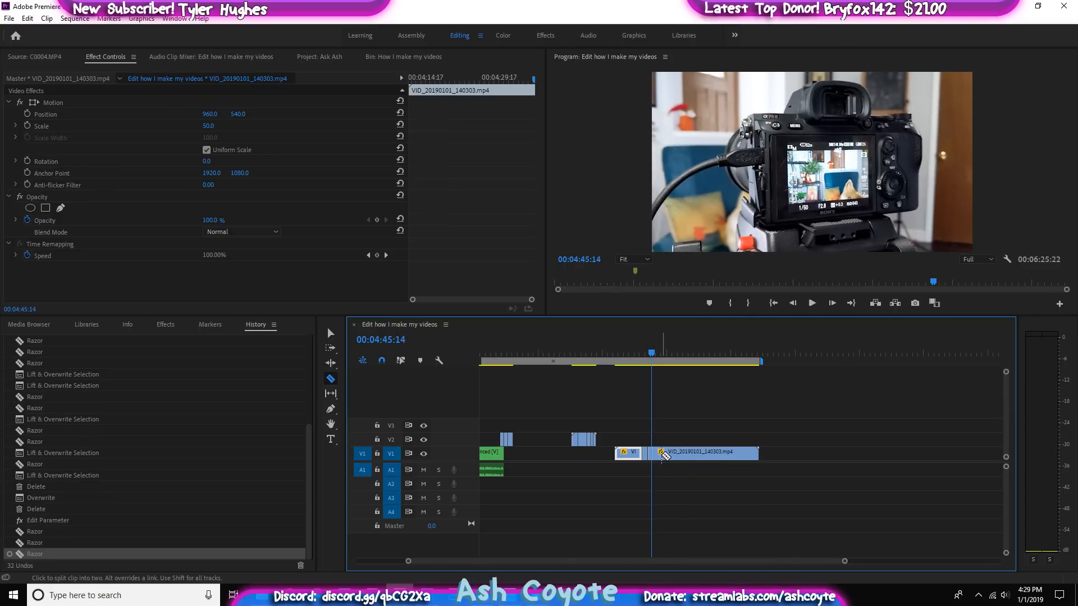
{"action": "key", "text": "v"}
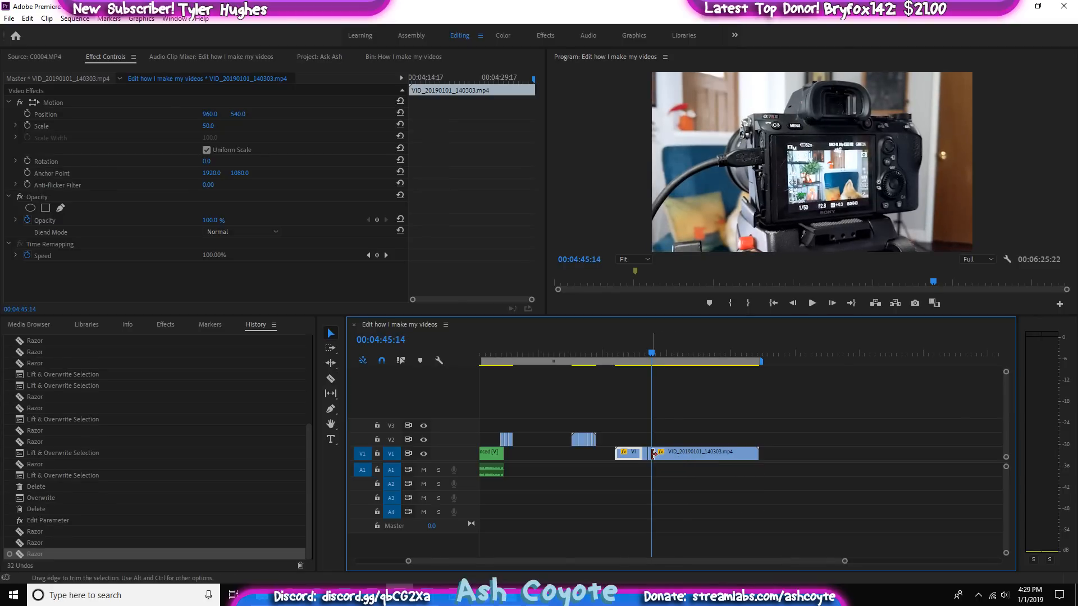
{"action": "left_click_drag", "start_coordinate": [651, 458], "coordinate": [606, 442]}
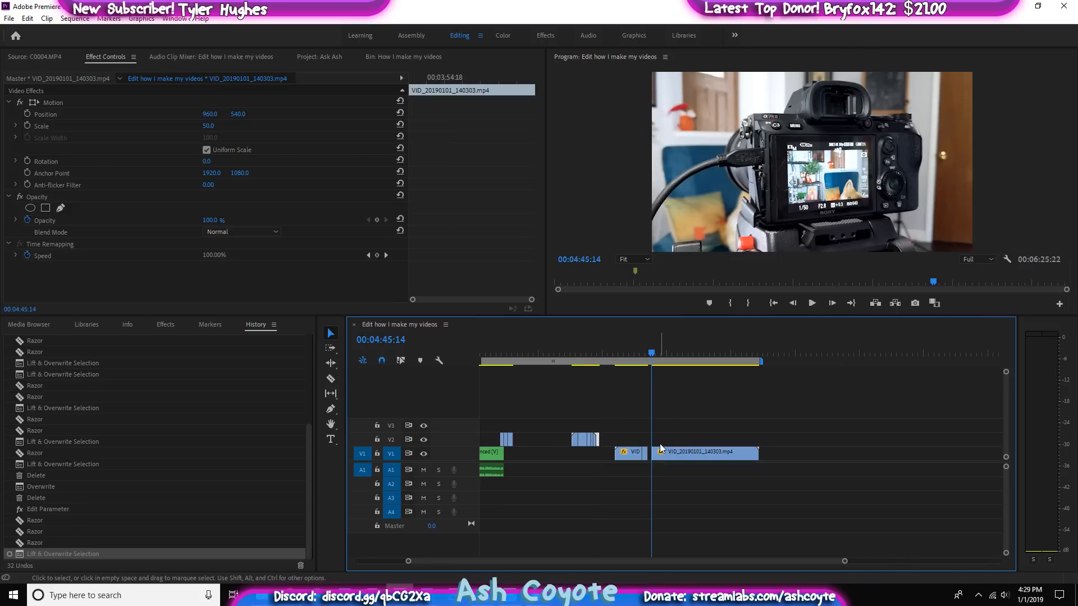
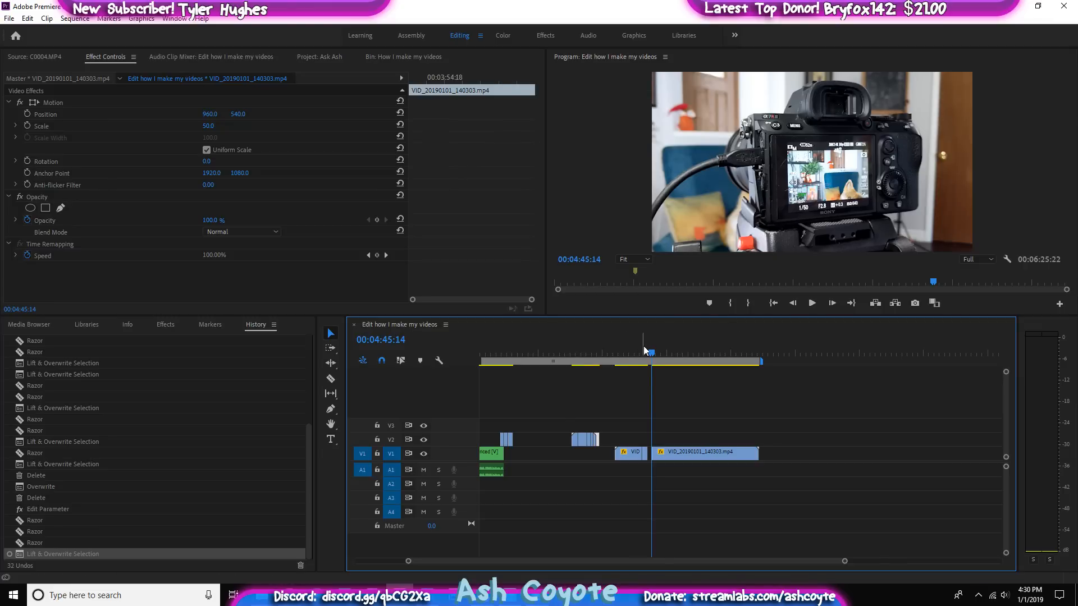
Find the shot of the light tube beside the blue armchair and split the V1 clip at 00:05:12:14
{"action": "left_click_drag", "start_coordinate": [644, 346], "coordinate": [679, 371]}
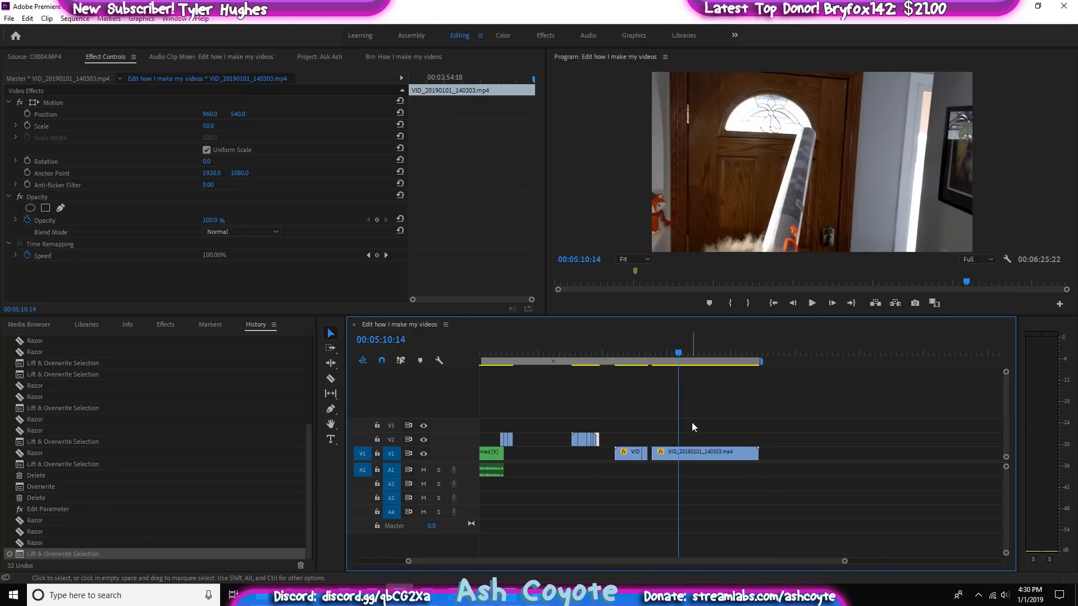
{"action": "key", "text": "space"}
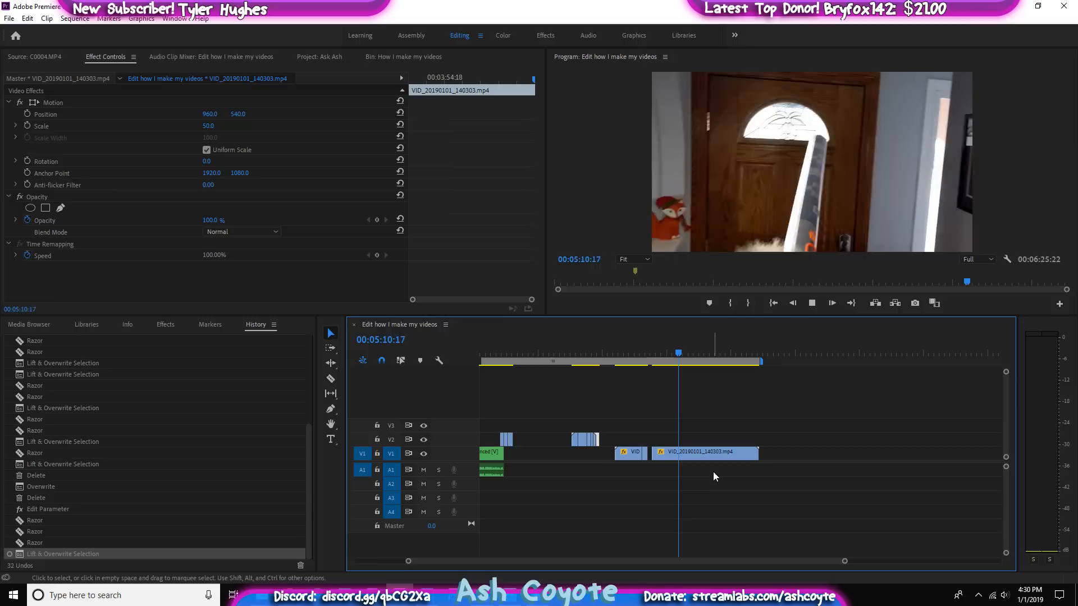
{"action": "key", "text": "space"}
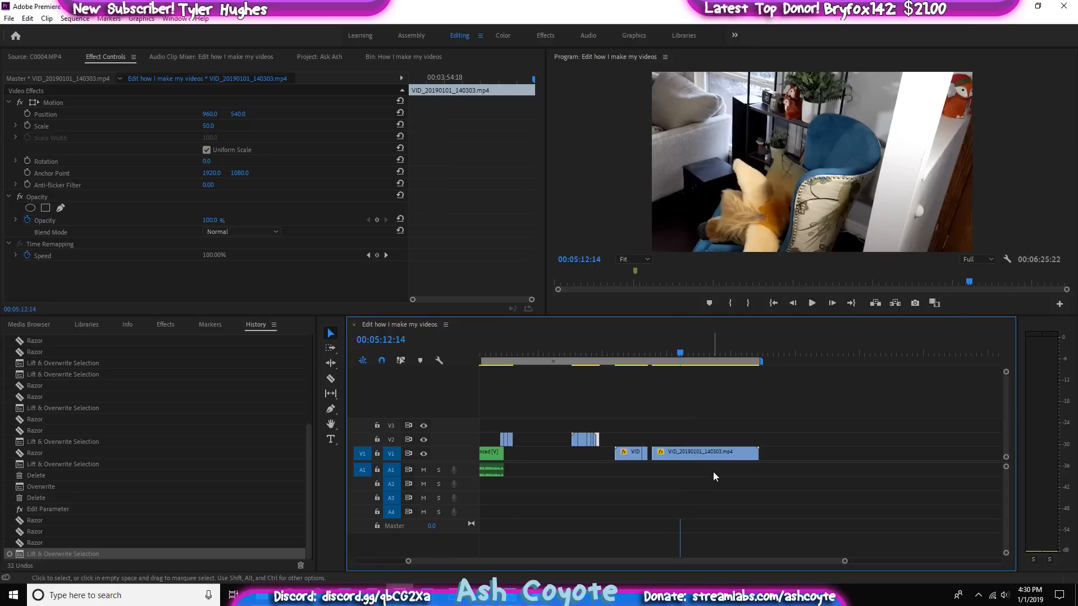
{"action": "key", "text": "c"}
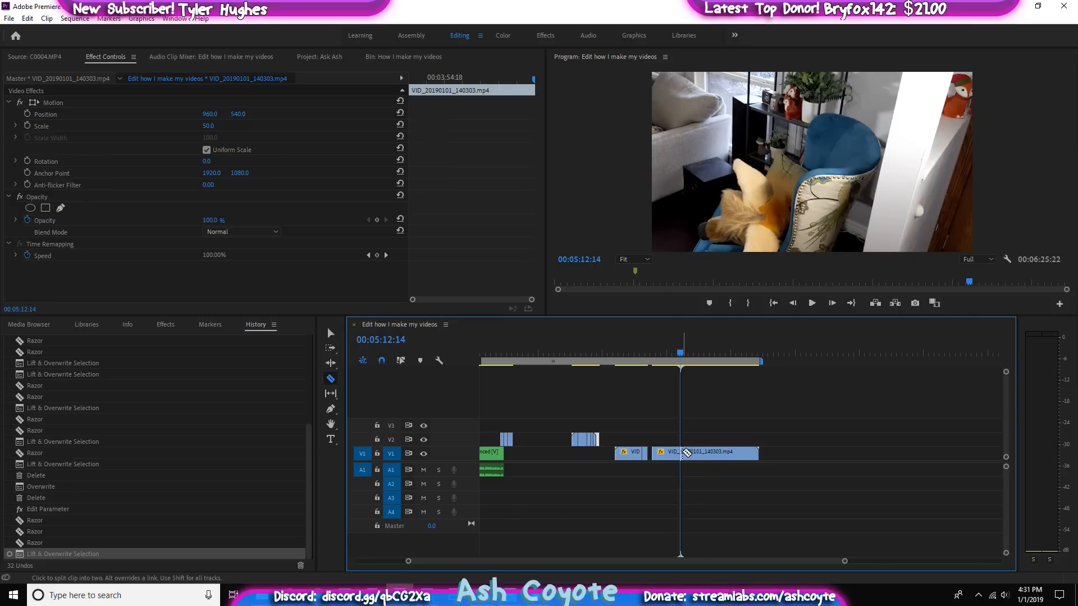
{"action": "left_click", "coordinate": [681, 453]}
Split the clip at 00:05:17:02 and move the armchair and light tube shot to the end of the V2 selects
{"action": "key", "text": "space"}
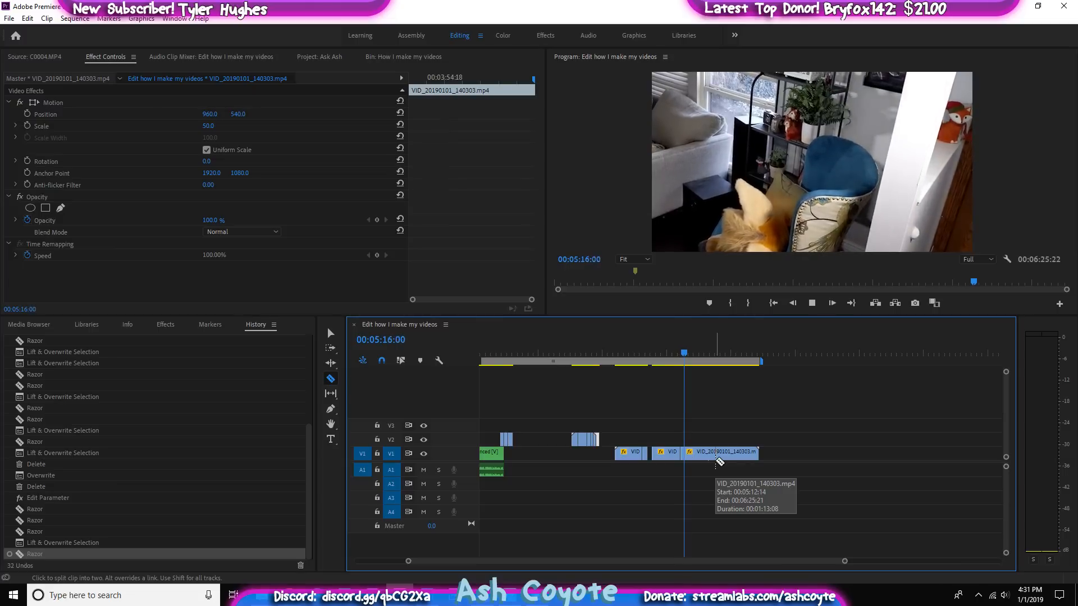
{"action": "key", "text": "space"}
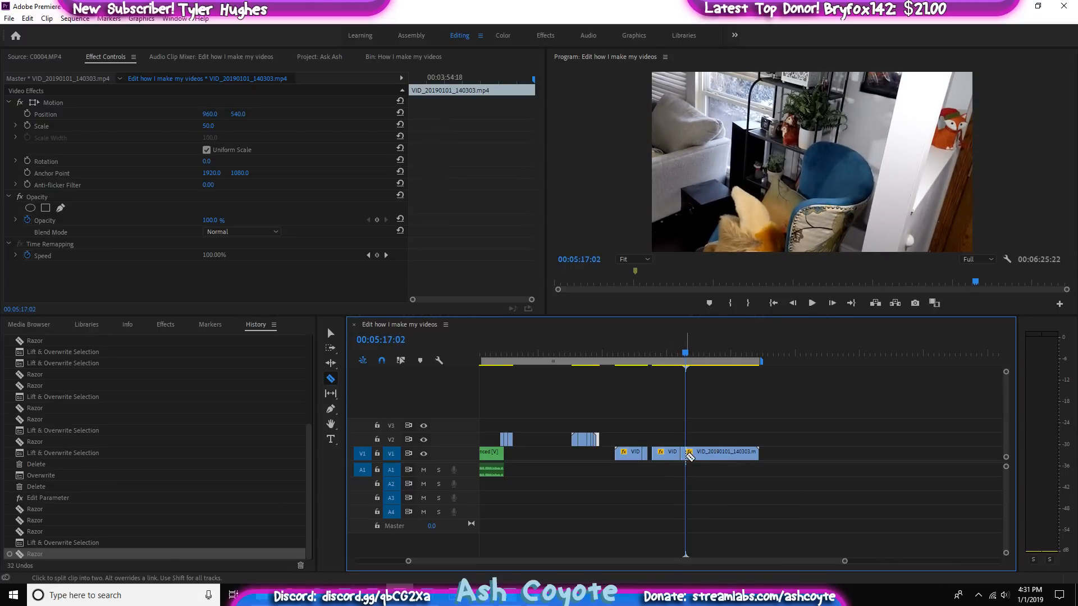
{"action": "left_click", "coordinate": [687, 453]}
{"action": "key", "text": "v"}
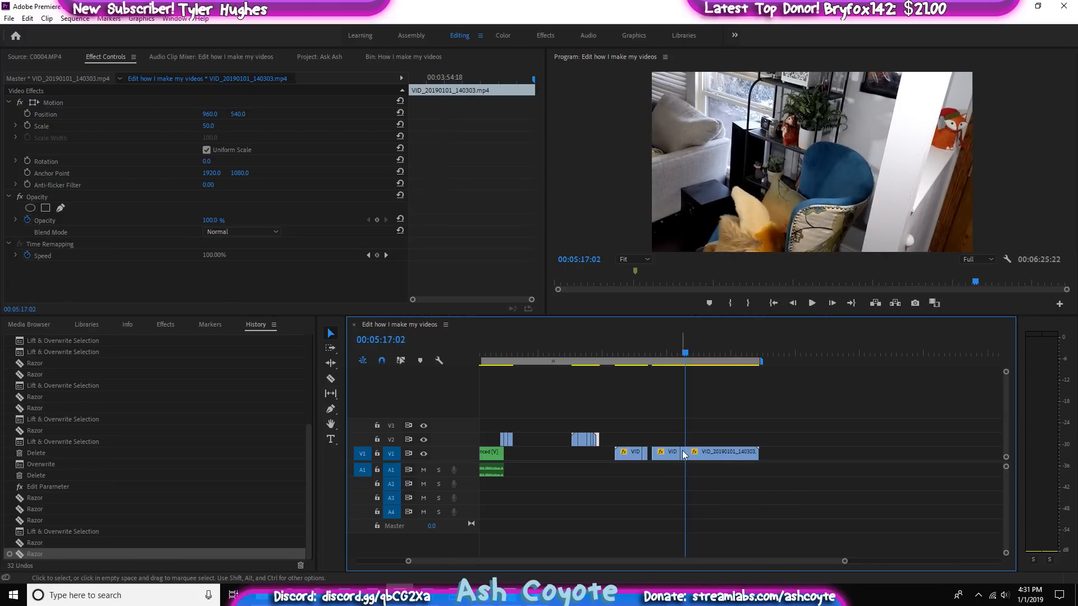
{"action": "left_click_drag", "start_coordinate": [689, 455], "coordinate": [608, 439]}
Check the remaining footage, delete the leftover VID_20190101_140303.mp4 clips from V1, and return the playhead to 00:01:44:00
{"action": "left_click_drag", "start_coordinate": [628, 359], "coordinate": [720, 381]}
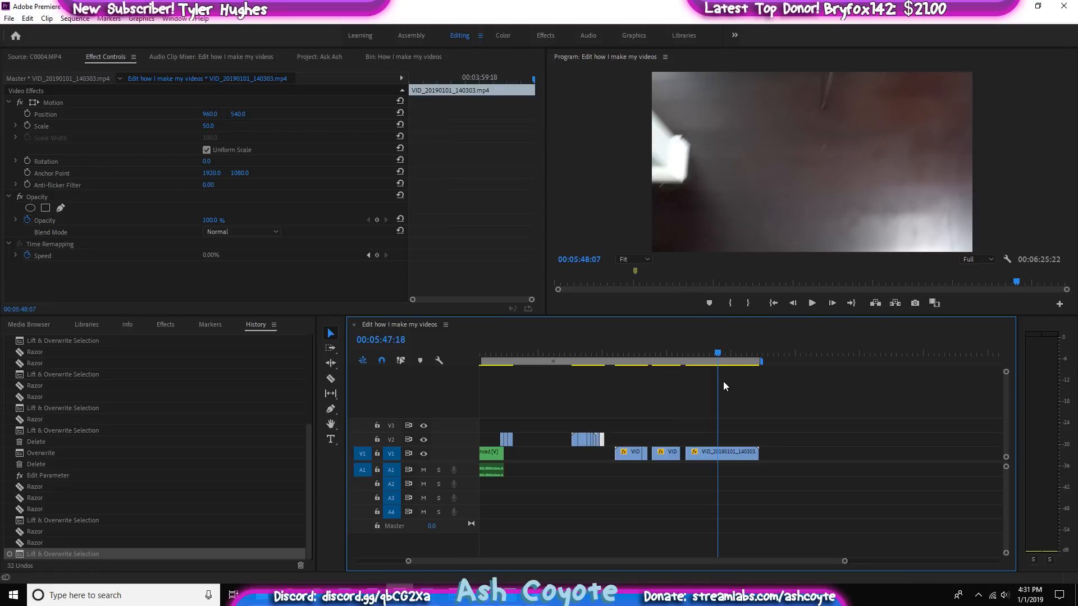
{"action": "left_click_drag", "start_coordinate": [775, 440], "coordinate": [652, 477]}
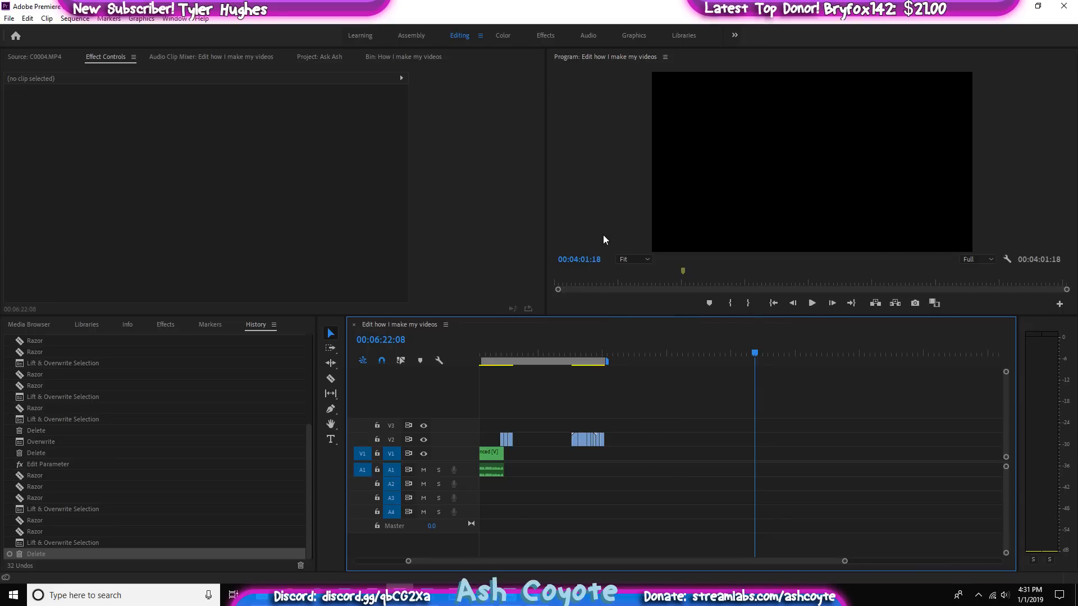
{"action": "key", "text": "minus"}
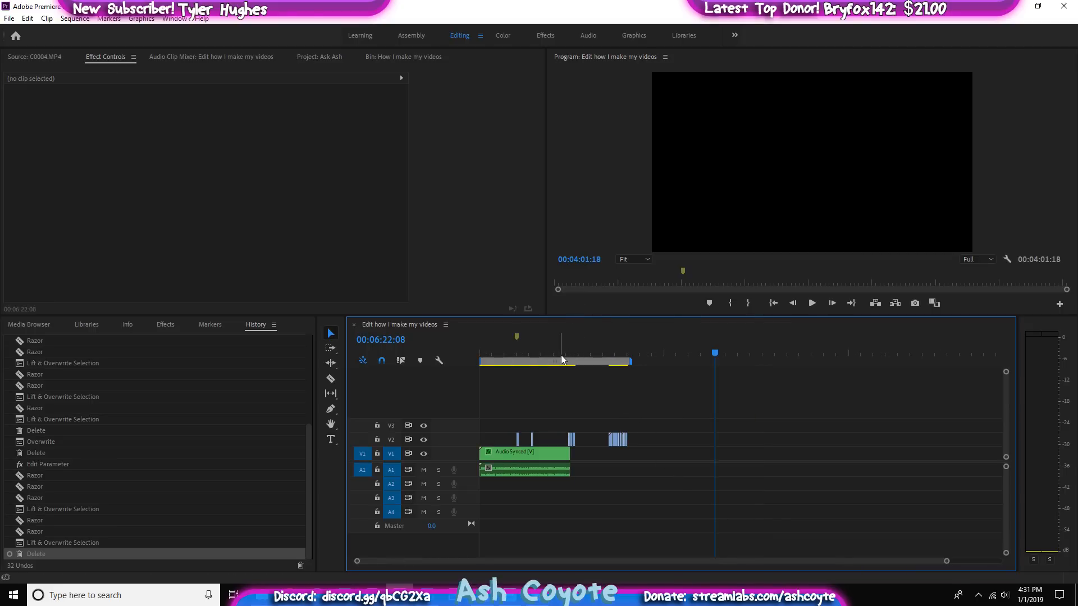
{"action": "left_click_drag", "start_coordinate": [569, 354], "coordinate": [546, 359]}
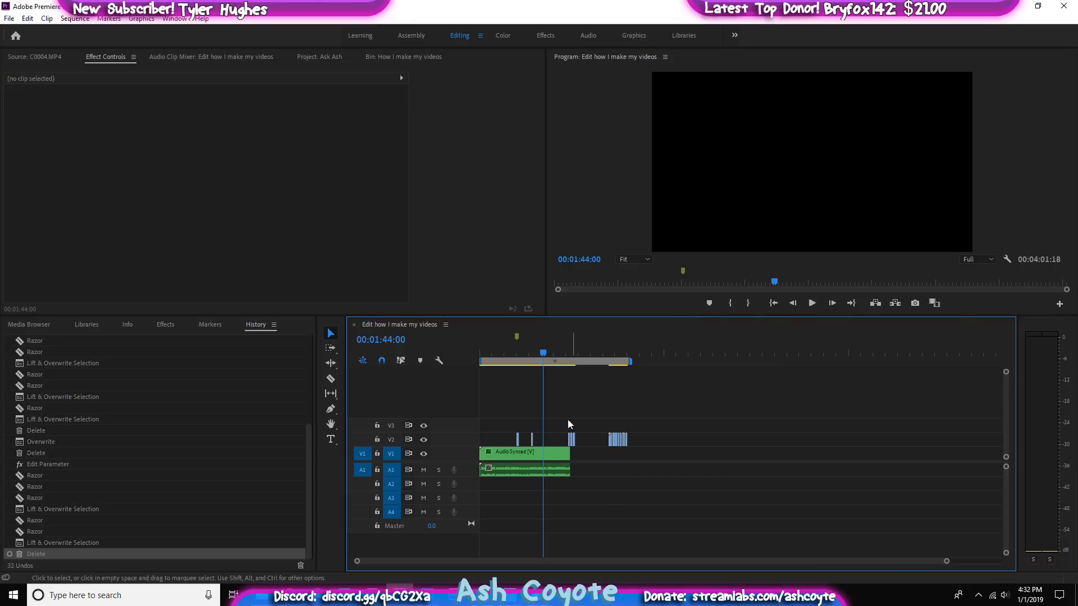
Ripple delete the empty gap between the two groups of V2 selects after the Audio Synced clip, and select the joined selects
{"action": "left_click", "coordinate": [596, 441]}
{"action": "right_click", "coordinate": [596, 441]}
{"action": "left_click", "coordinate": [604, 446]}
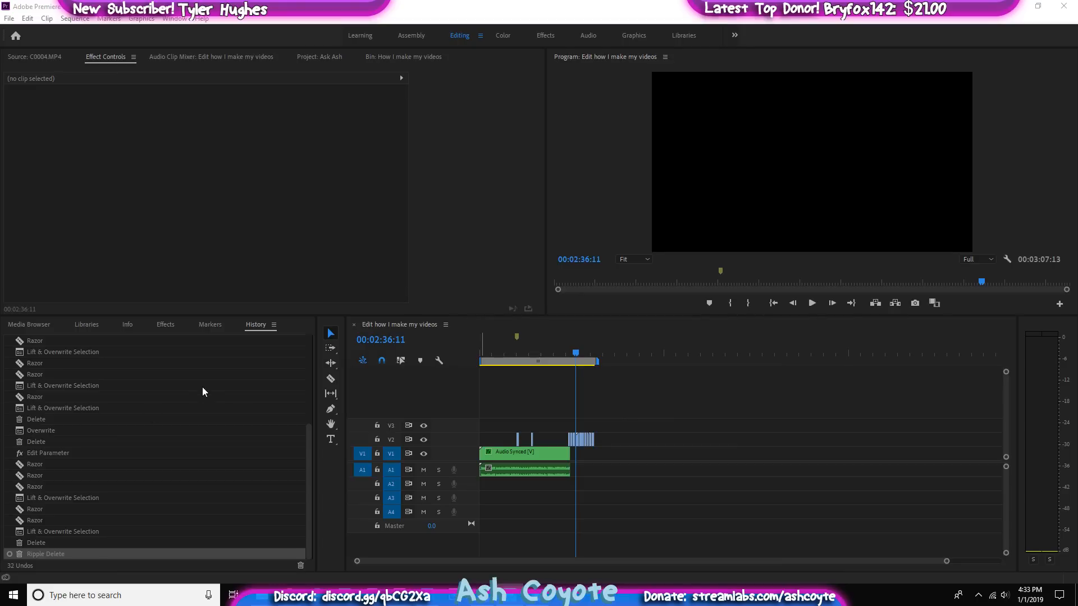
{"action": "left_click_drag", "start_coordinate": [609, 436], "coordinate": [565, 438]}
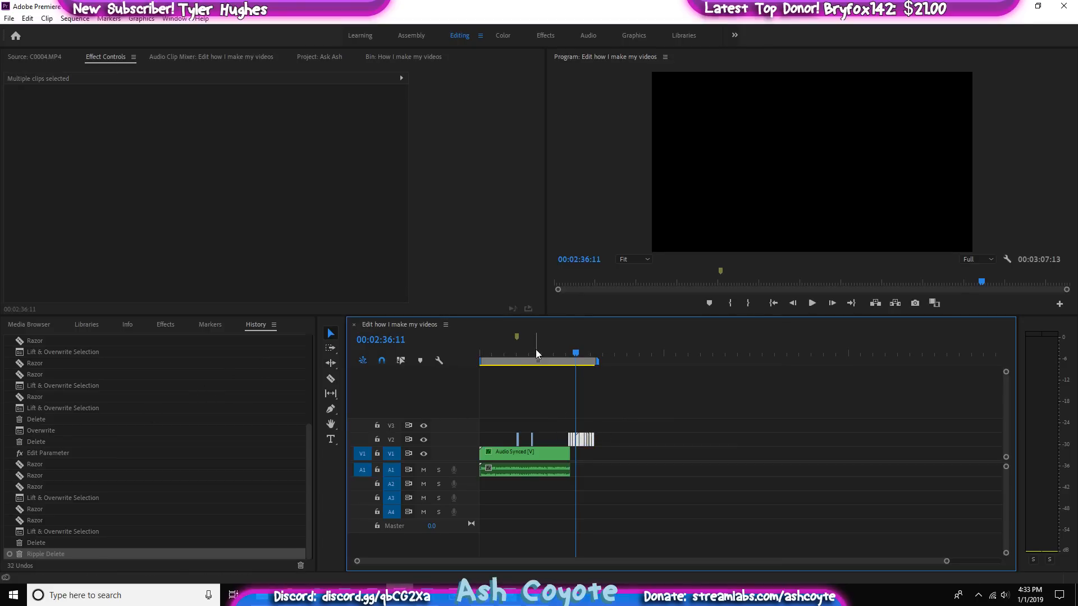
Play the sequence from the start, around 00:00:45, and near the end of the Audio Synced clip to check the program preview
{"action": "left_click_drag", "start_coordinate": [550, 347], "coordinate": [427, 349]}
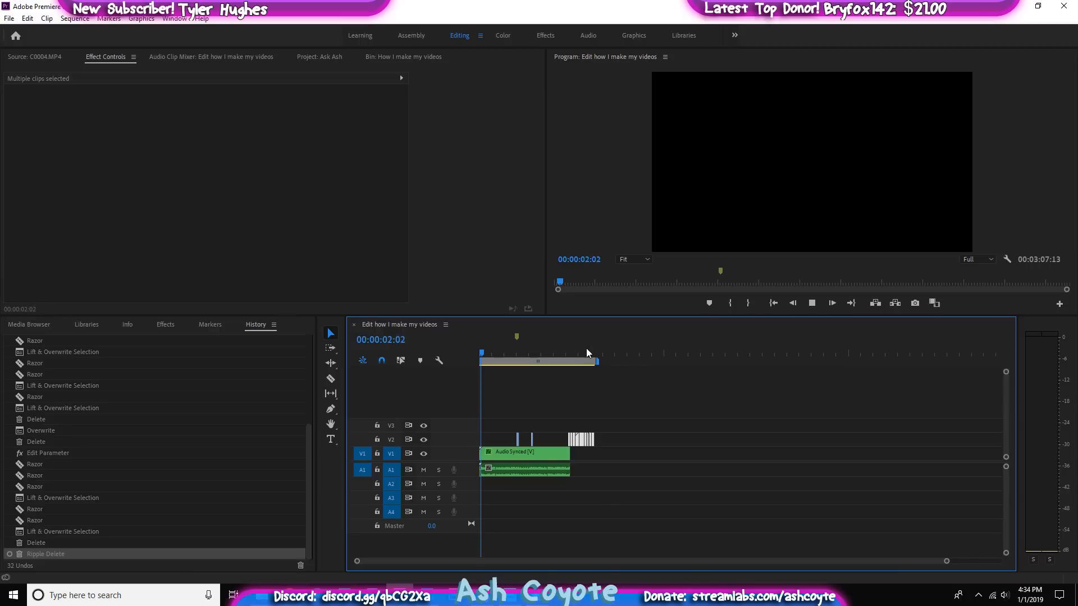
{"action": "key", "text": "space"}
{"action": "left_click", "coordinate": [510, 360]}
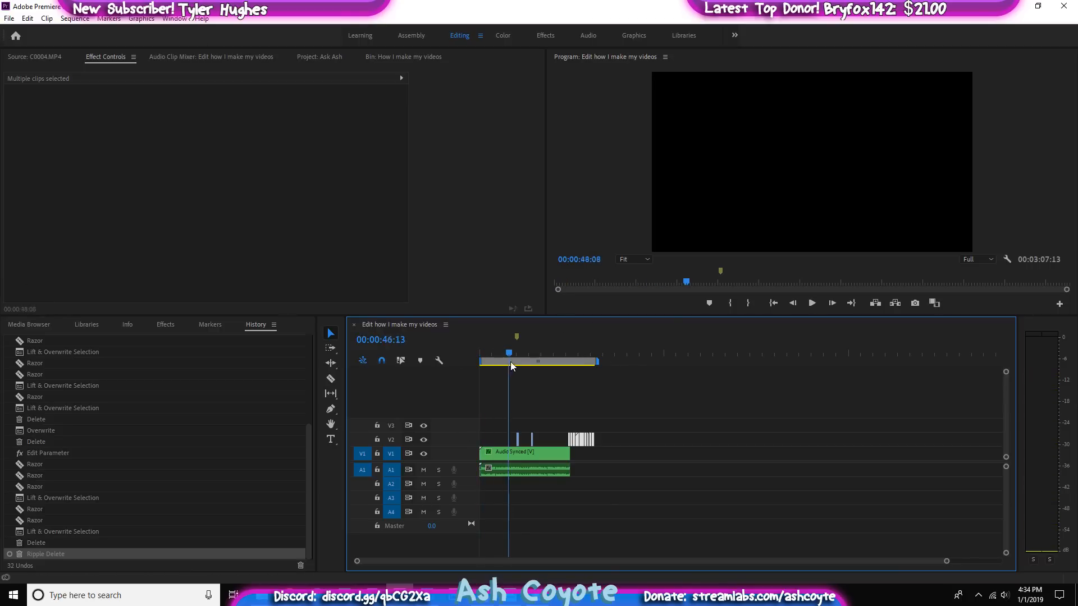
{"action": "mouse_move", "coordinate": [510, 362]}
{"action": "left_mouse_down"}
{"action": "mouse_move", "coordinate": [482, 377]}
{"action": "mouse_move", "coordinate": [509, 381]}
{"action": "left_mouse_up"}
{"action": "key", "text": "space"}
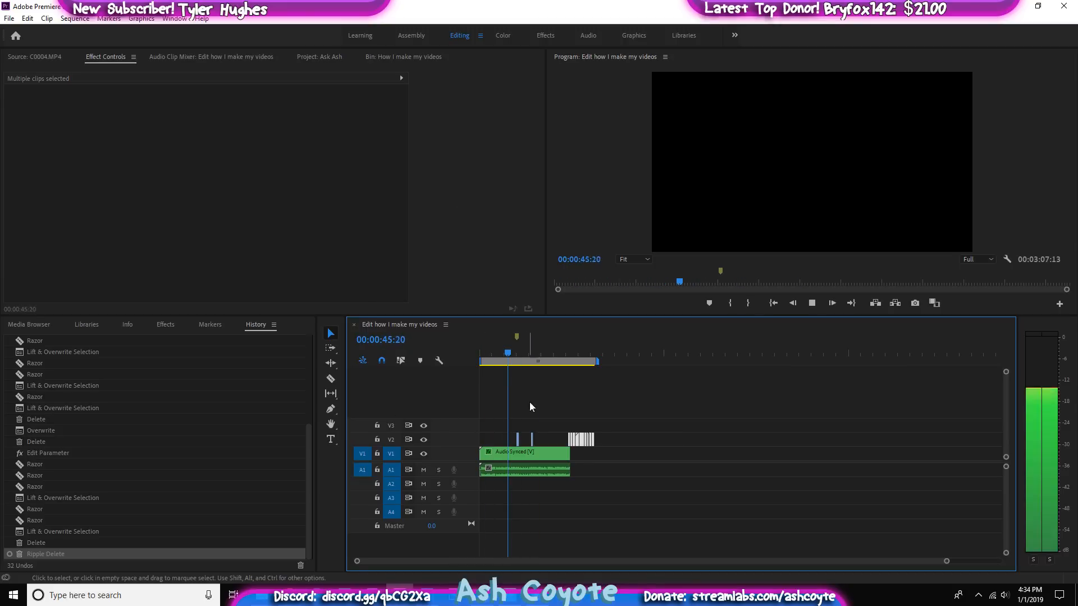
{"action": "left_click_drag", "start_coordinate": [591, 349], "coordinate": [567, 353]}
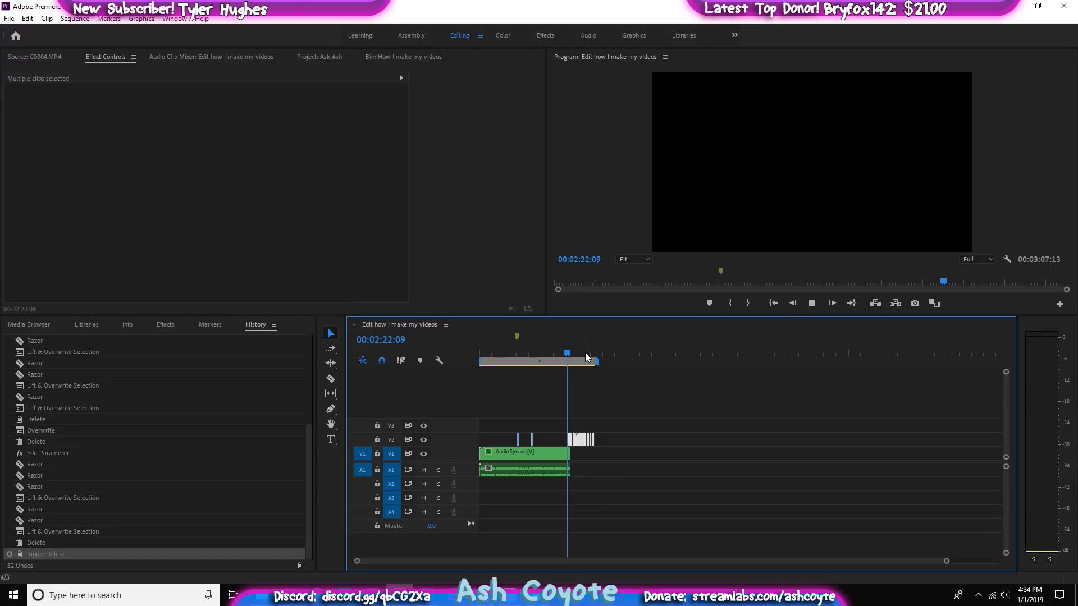
{"action": "key", "text": "space"}
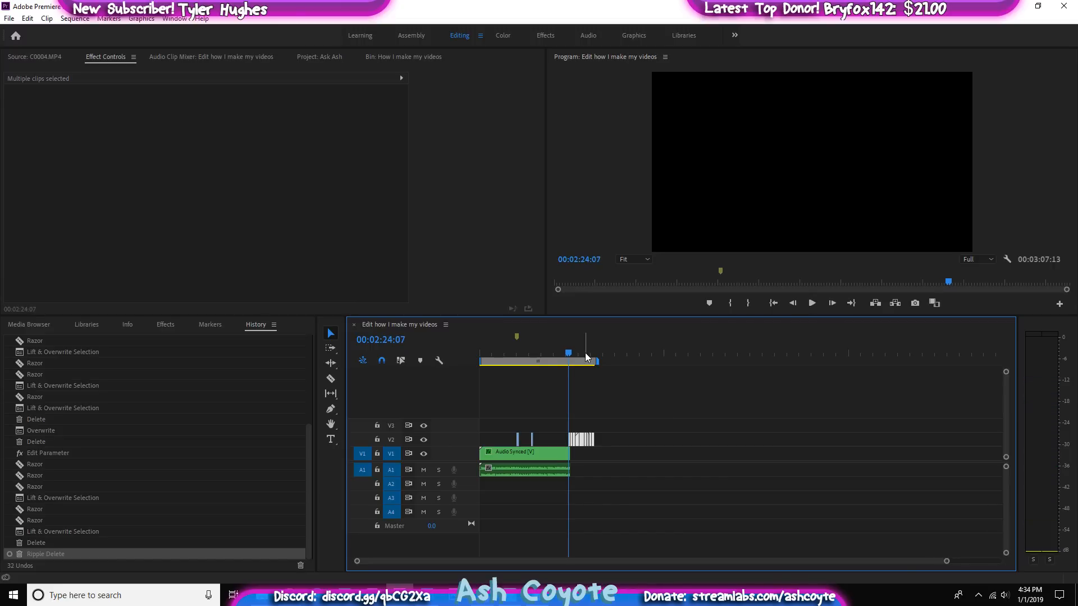
Return the playhead to the start of the sequence, deselect all clips and save the project
{"action": "left_click_drag", "start_coordinate": [571, 354], "coordinate": [452, 363]}
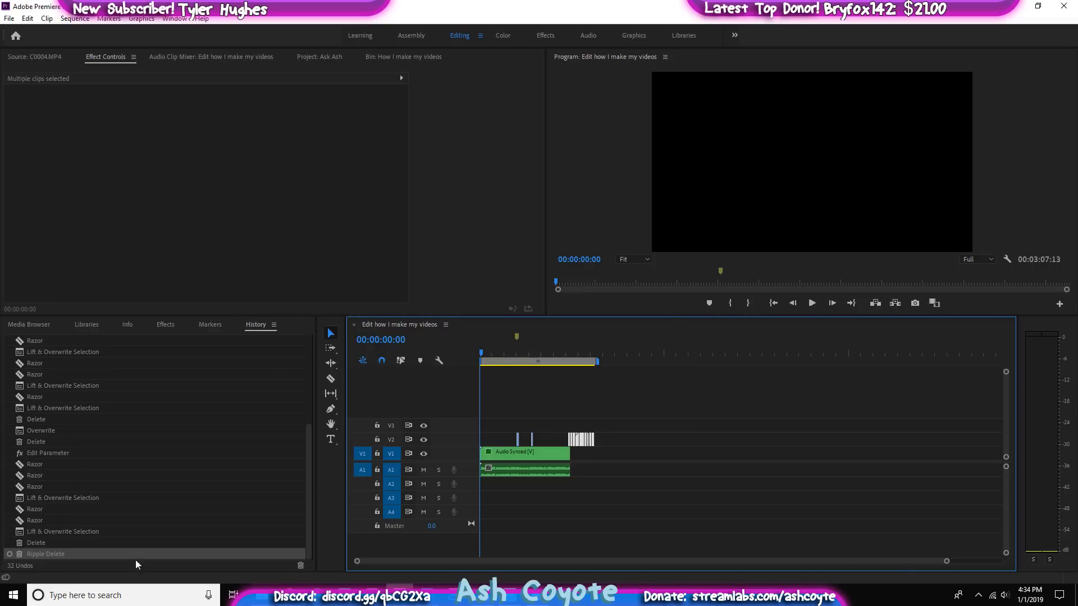
{"action": "left_click", "coordinate": [531, 514]}
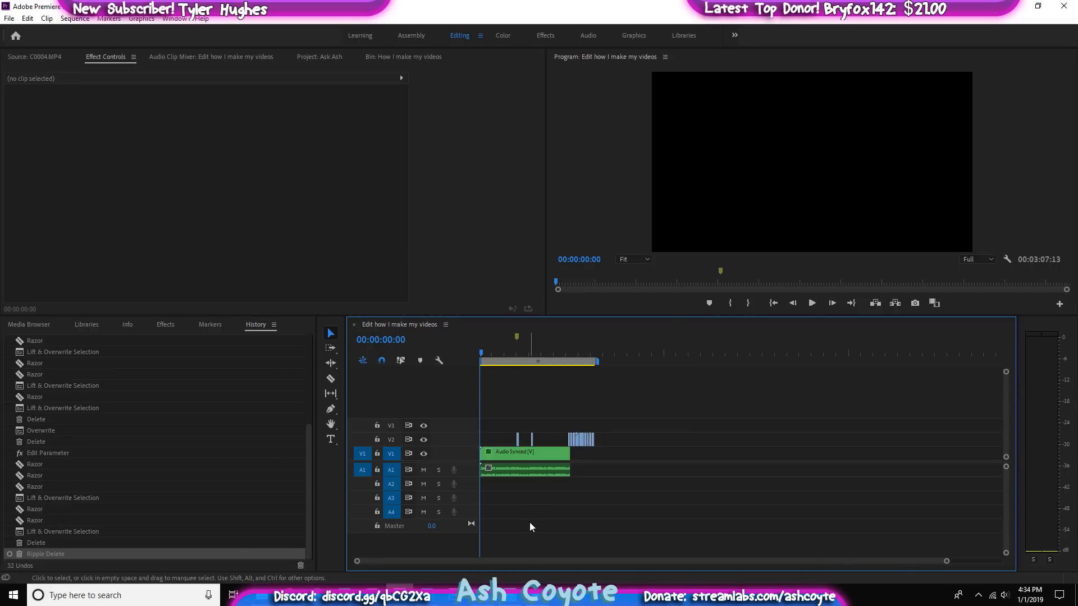
{"action": "key", "text": "ctrl+s"}
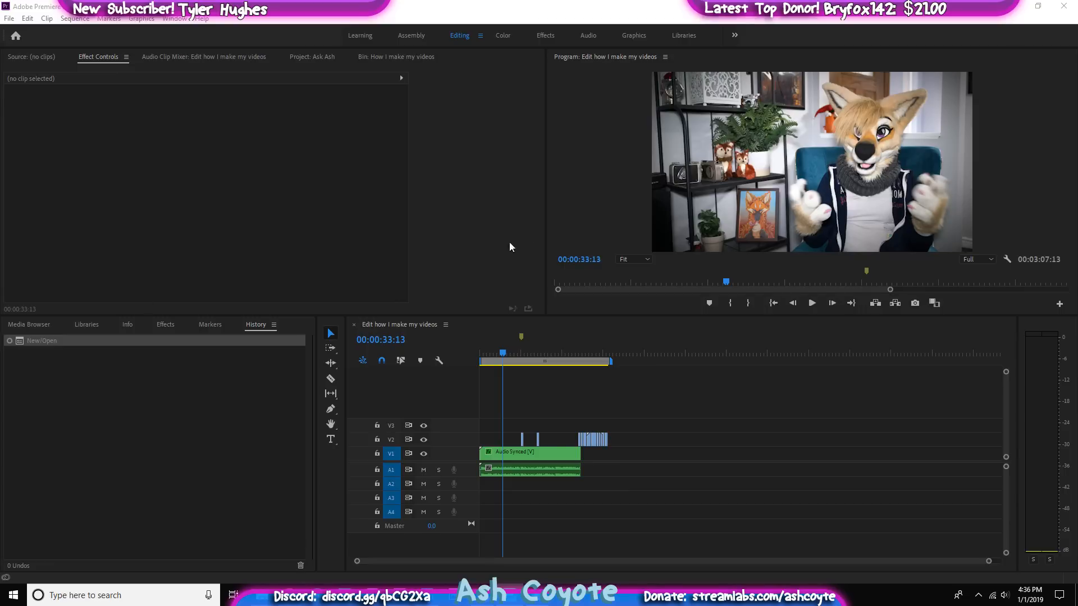
Find where the speech begins in the Audio Synced clip and split all tracks at 00:00:03:03
{"action": "left_click_drag", "start_coordinate": [489, 355], "coordinate": [448, 370]}
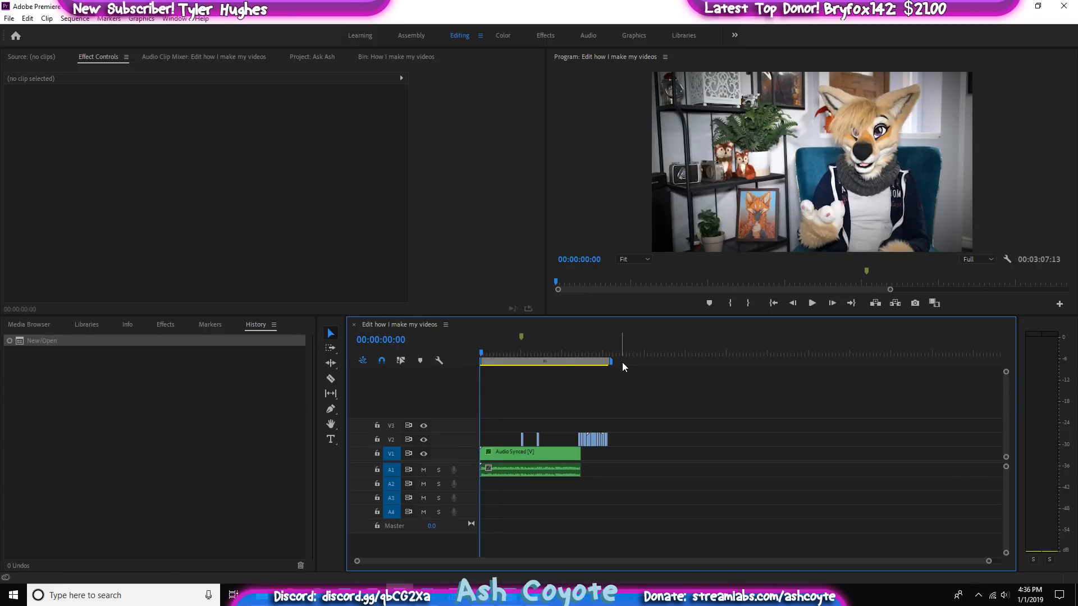
{"action": "key", "text": "space"}
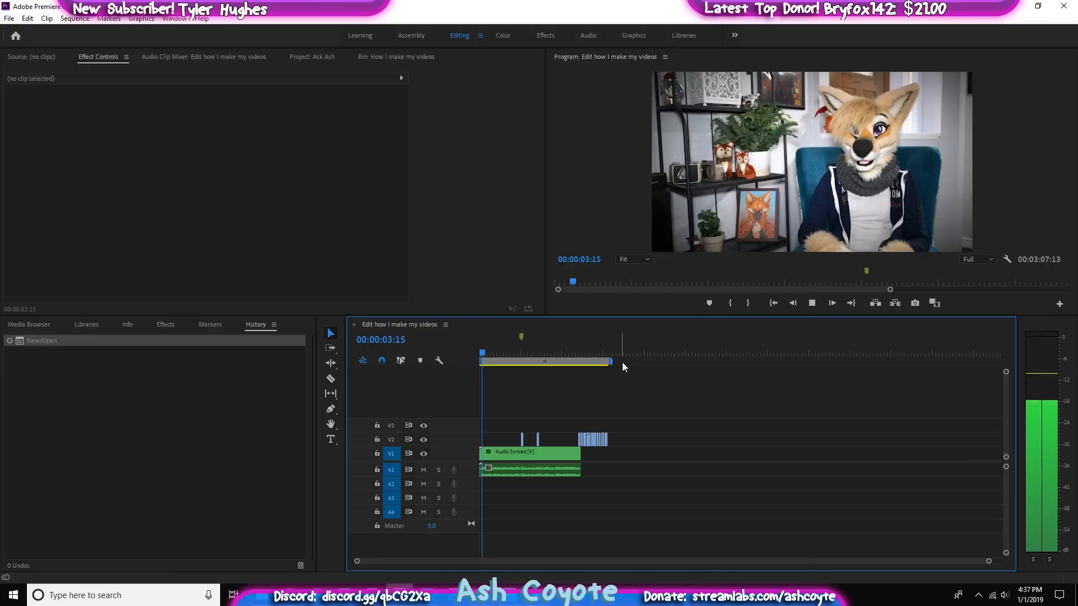
{"action": "key", "text": "space"}
{"action": "key", "text": "backslash"}
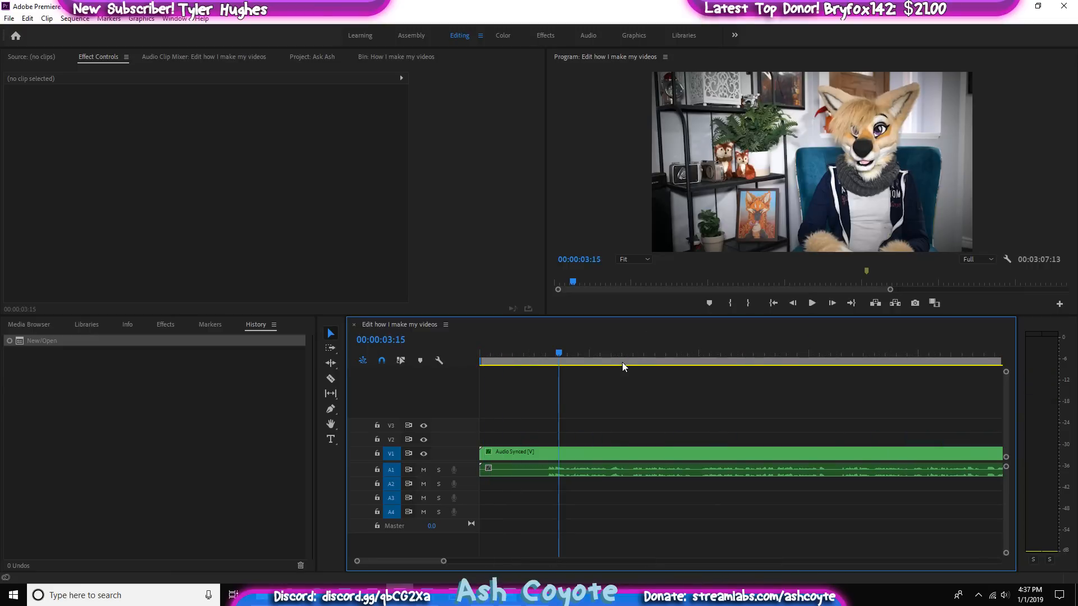
{"action": "key", "text": "Left"}
{"action": "key", "text": "Left"}
{"action": "key", "text": "Left"}
{"action": "key", "text": "Left"}
{"action": "key", "text": "Left"}
{"action": "key", "text": "Left"}
{"action": "key", "text": "Left"}
{"action": "key", "text": "Left"}
{"action": "key", "text": "Left"}
{"action": "key", "text": "Left"}
{"action": "key", "text": "Left"}
{"action": "key", "text": "Left"}
{"action": "key", "text": "Left"}
{"action": "key", "text": "Right"}
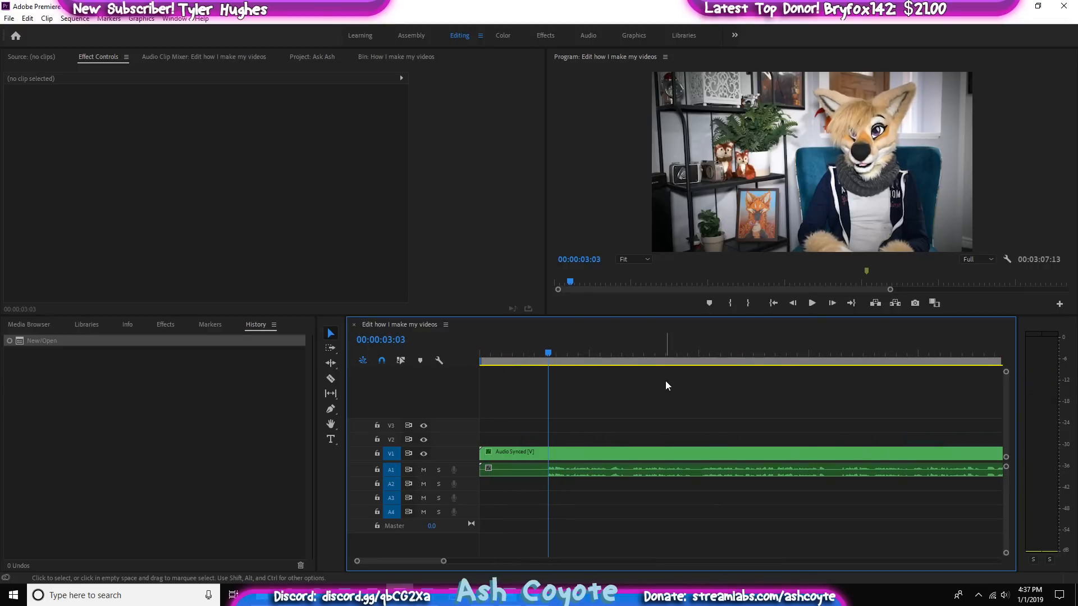
{"action": "key", "text": "ctrl+shift+k"}
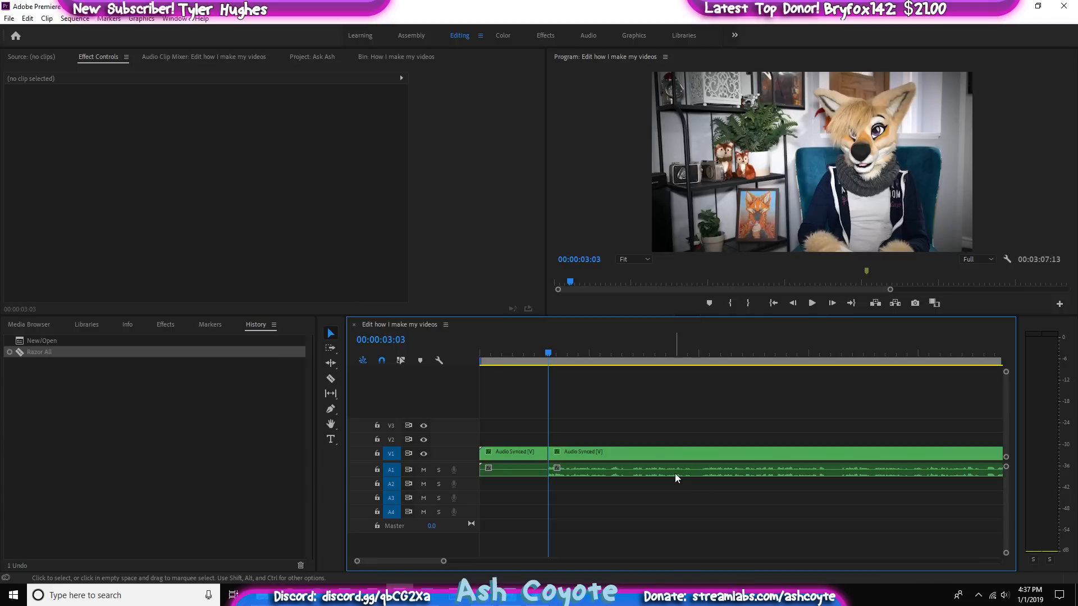
Delete the silent opening segment before the first cut and ripple delete the gap it leaves
{"action": "left_click", "coordinate": [514, 453]}
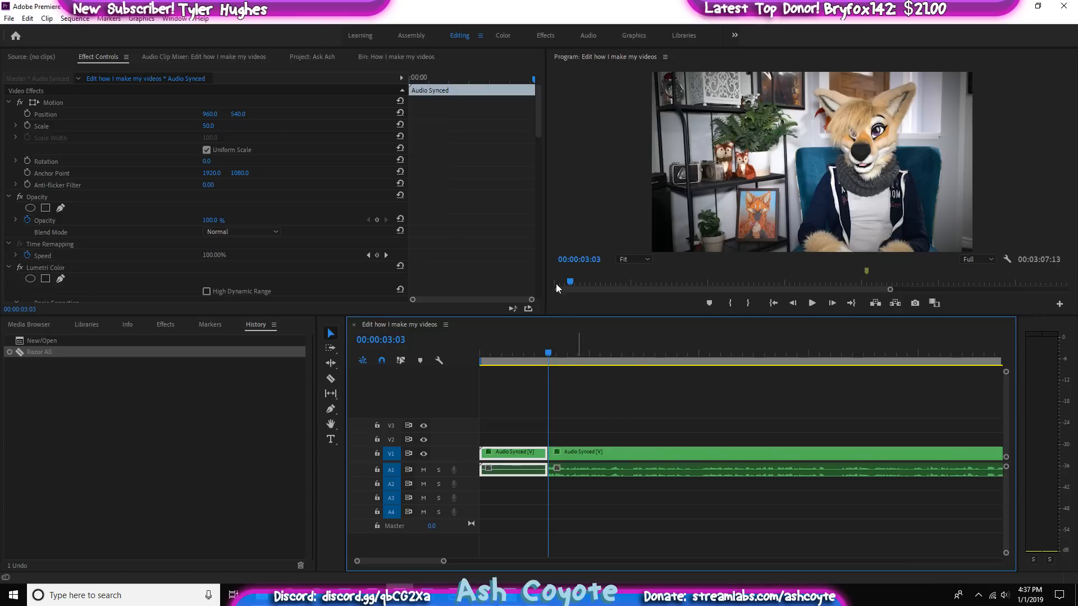
{"action": "key", "text": "Delete"}
{"action": "left_click", "coordinate": [500, 451]}
{"action": "key", "text": "Delete"}
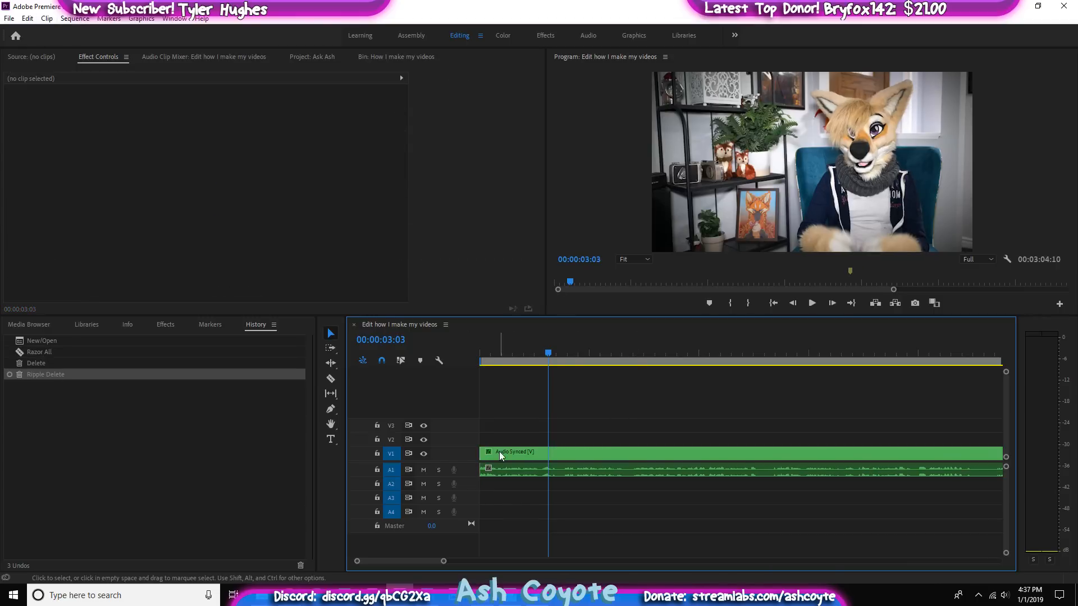
Play the trimmed opening from the start and split the Audio Synced video and audio at 00:00:07:00
{"action": "left_click", "coordinate": [509, 353]}
{"action": "key", "text": "Home"}
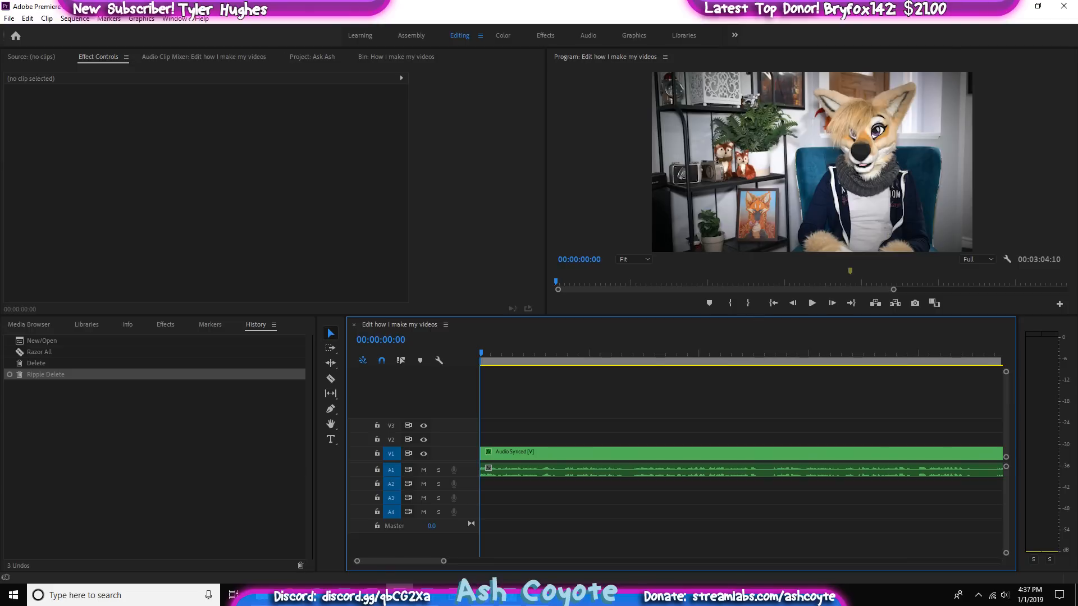
{"action": "key", "text": "space"}
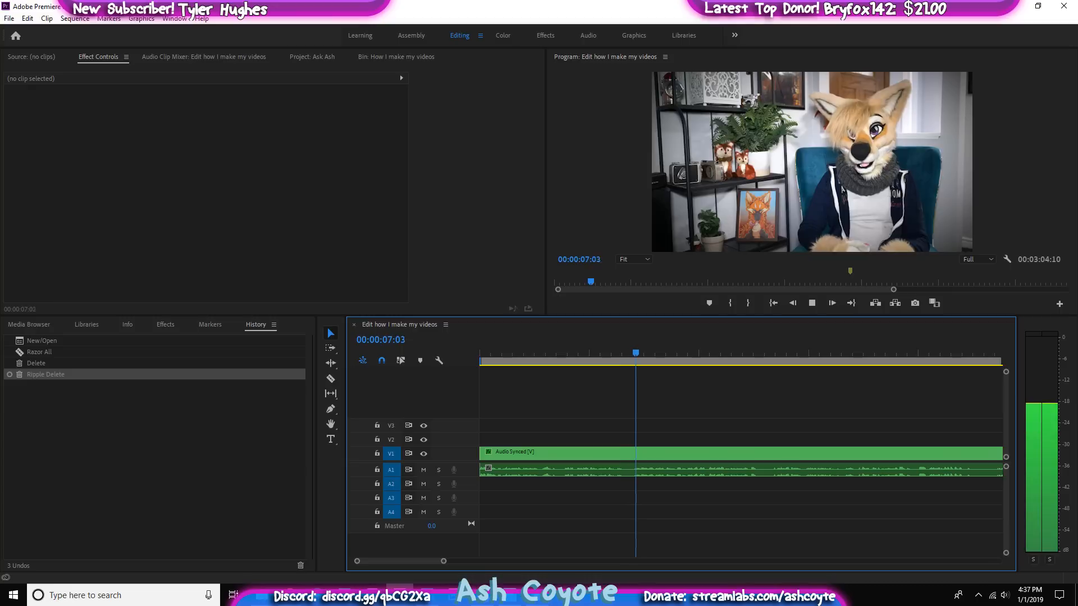
{"action": "key", "text": "space"}
{"action": "key", "text": "Left"}
{"action": "key", "text": "Left"}
{"action": "key", "text": "Left"}
{"action": "key", "text": "Left"}
{"action": "key", "text": "Left"}
{"action": "key", "text": "Left"}
{"action": "key", "text": "Left"}
{"action": "key", "text": "Left"}
{"action": "key", "text": "Left"}
{"action": "key", "text": "Left"}
{"action": "key", "text": "Left"}
{"action": "key", "text": "Left"}
{"action": "key", "text": "Left"}
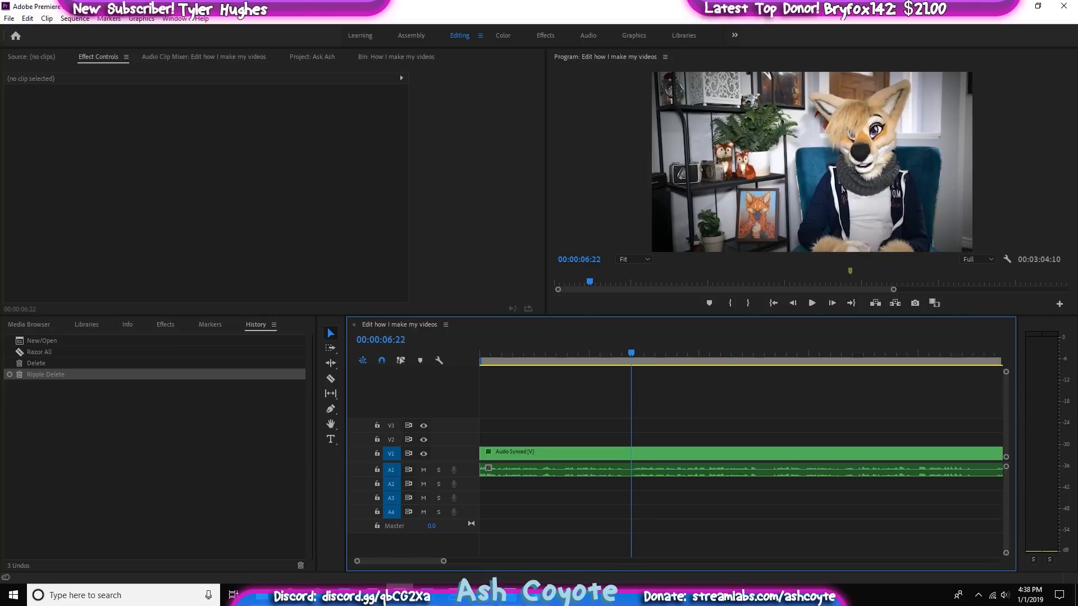
{"action": "key", "text": "Right"}
{"action": "key", "text": "Right"}
{"action": "key", "text": "ctrl+shift+k"}
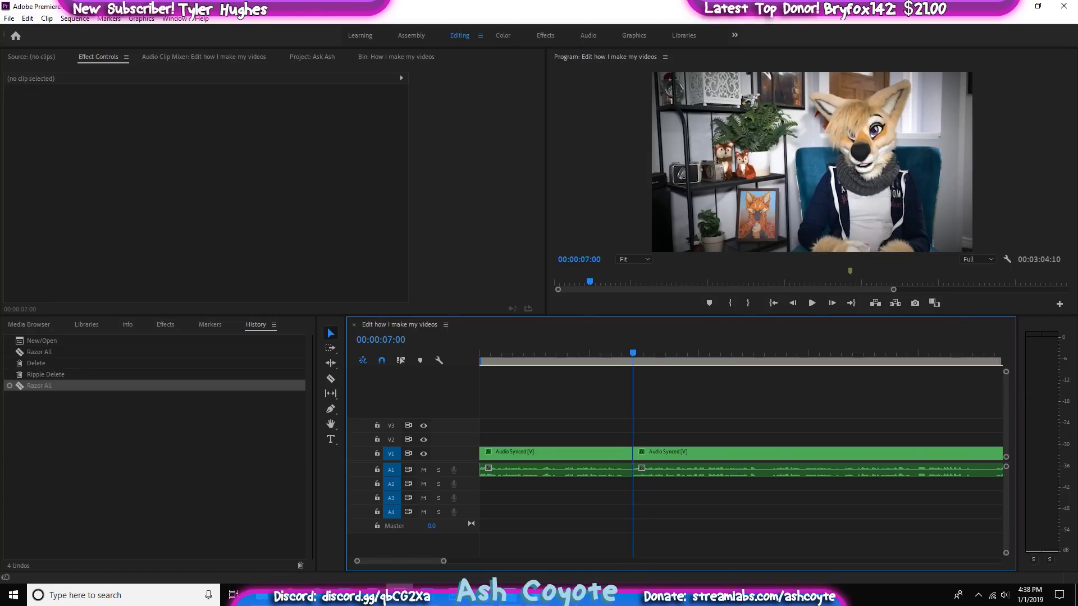
Play on through the second segment, find the pause at its end and split all tracks at 00:00:22:08
{"action": "left_click", "coordinate": [536, 595]}
{"action": "key", "text": "space"}
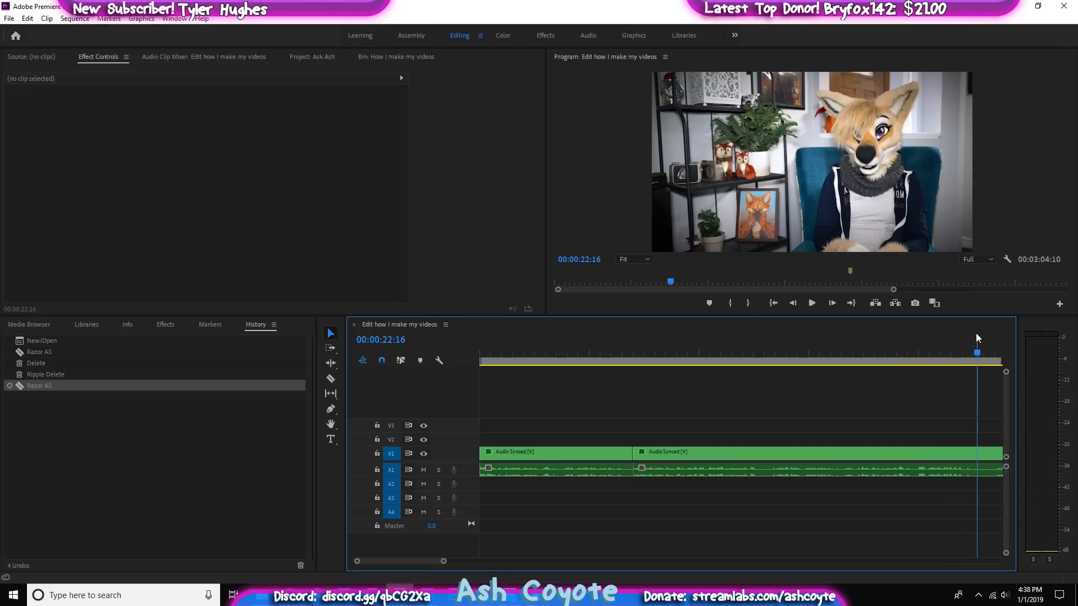
{"action": "left_click", "coordinate": [964, 362]}
{"action": "left_click_drag", "start_coordinate": [966, 365], "coordinate": [966, 364]}
{"action": "key", "text": "space"}
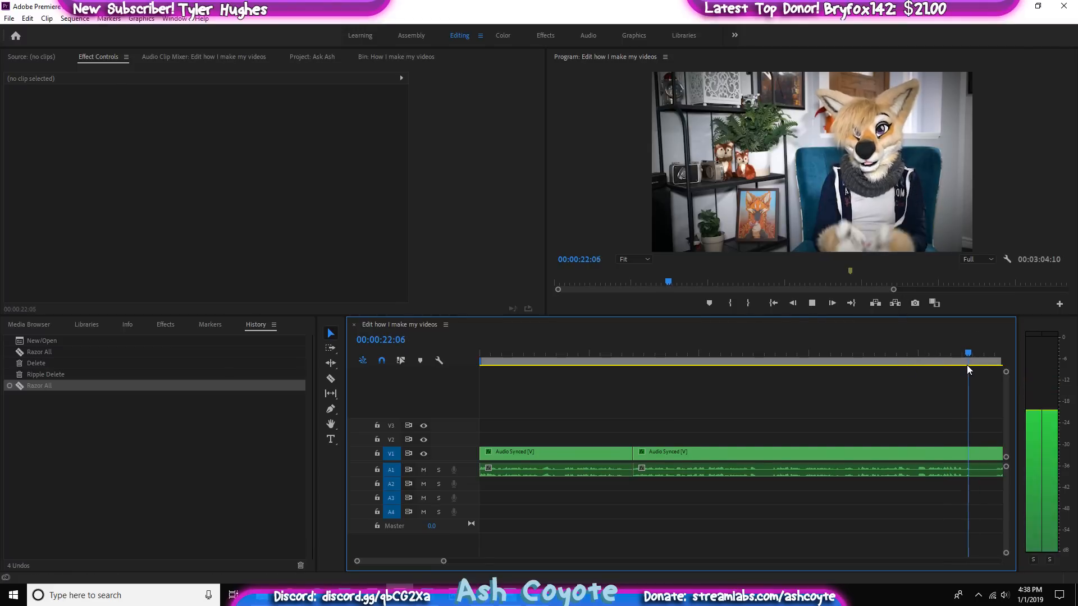
{"action": "key", "text": "space"}
{"action": "left_click", "coordinate": [967, 362]}
{"action": "left_click", "coordinate": [969, 363]}
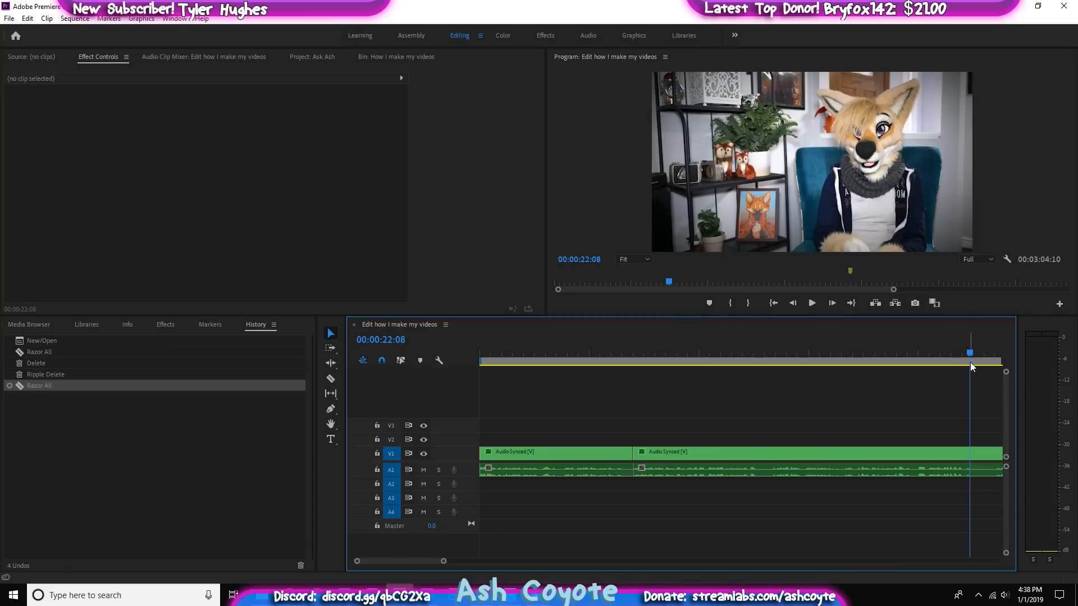
{"action": "key", "text": "ctrl+k"}
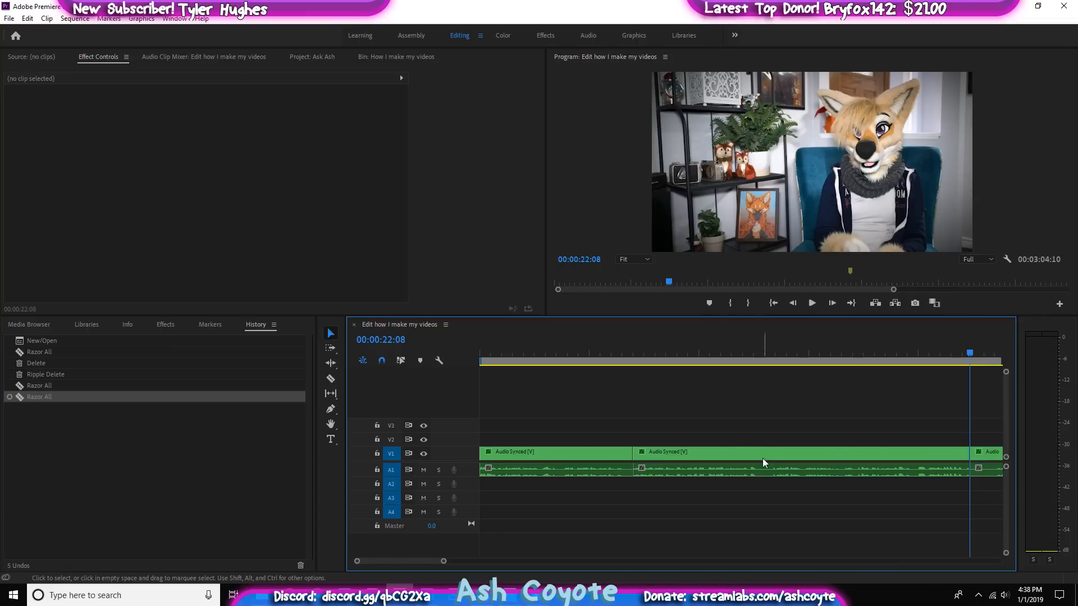
Punch in on the segment between 00:00:07:00 and 00:00:22:08 with Scale 75 and Position 855, 688
{"action": "left_click", "coordinate": [730, 452]}
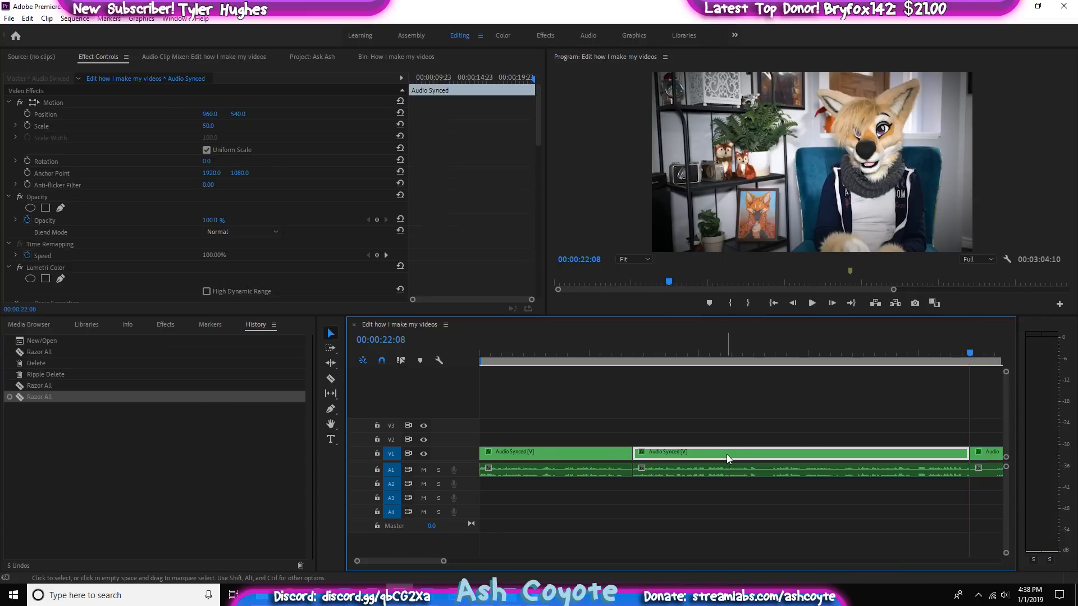
{"action": "left_click_drag", "start_coordinate": [719, 357], "coordinate": [704, 387]}
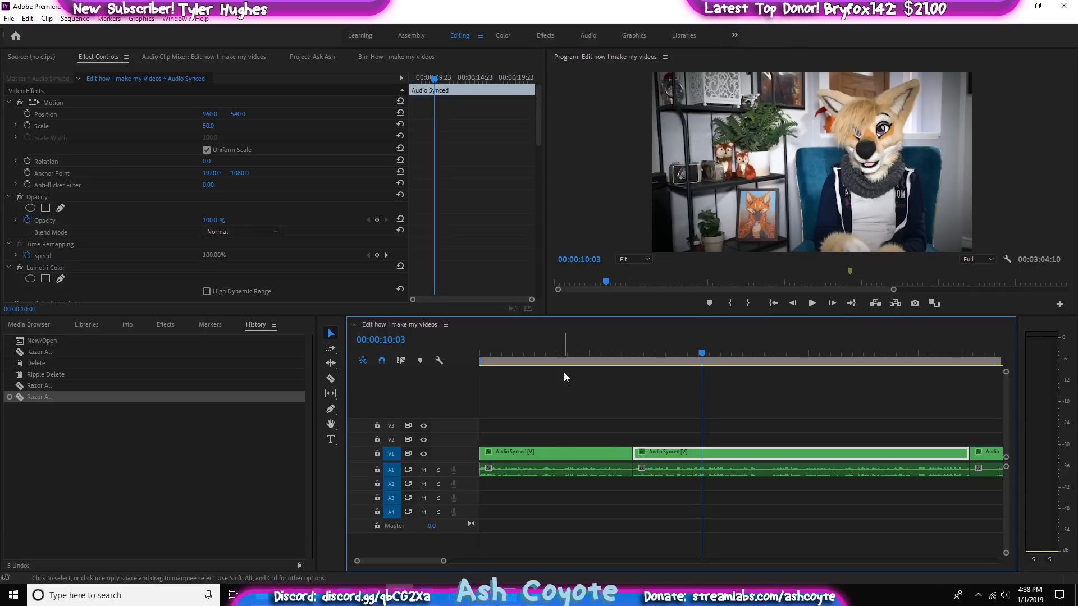
{"action": "key", "text": "Left"}
{"action": "left_click", "coordinate": [209, 125]}
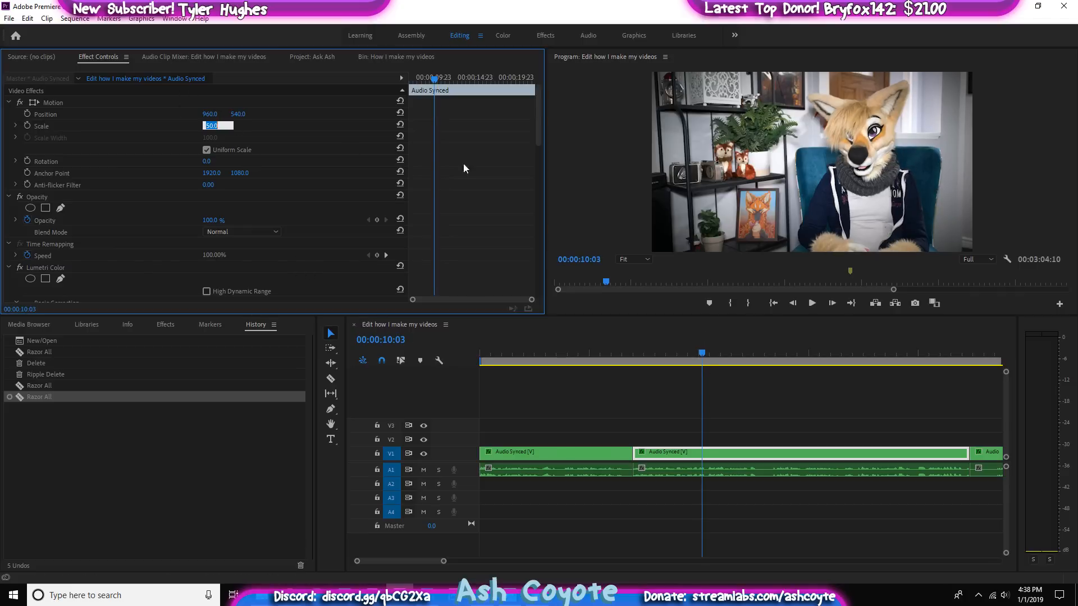
{"action": "type", "text": "75"}
{"action": "key", "text": "Return"}
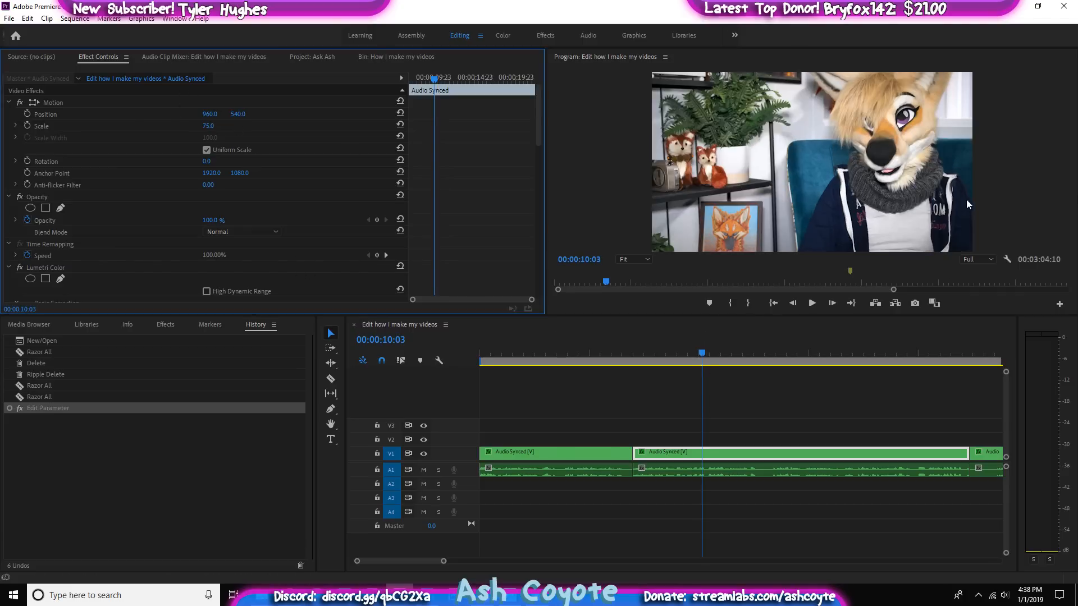
{"action": "left_click_drag", "start_coordinate": [247, 113], "coordinate": [372, 113]}
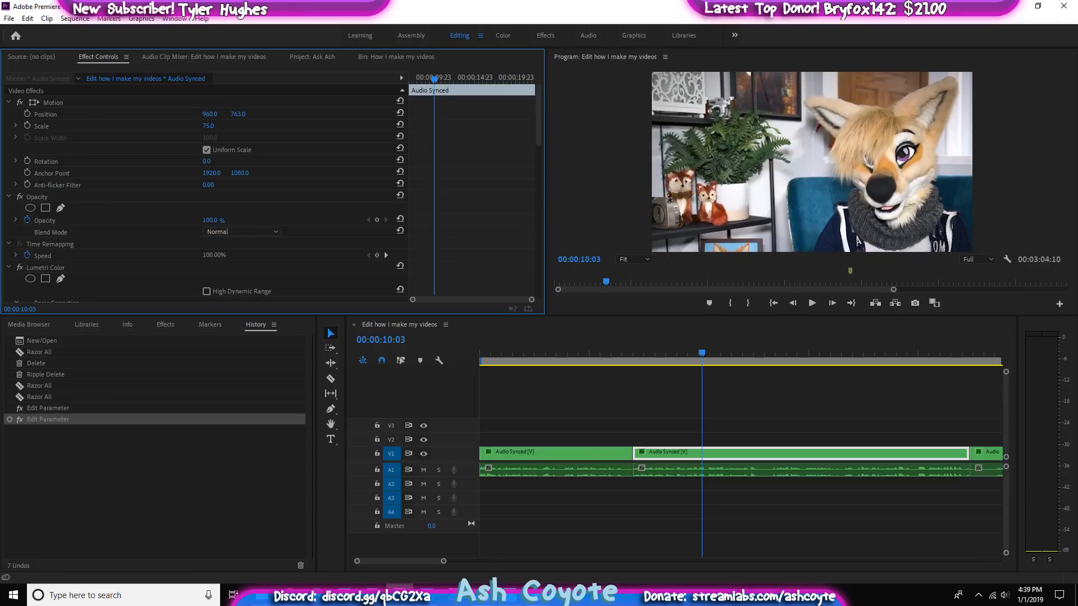
{"action": "left_click_drag", "start_coordinate": [210, 114], "coordinate": [151, 114]}
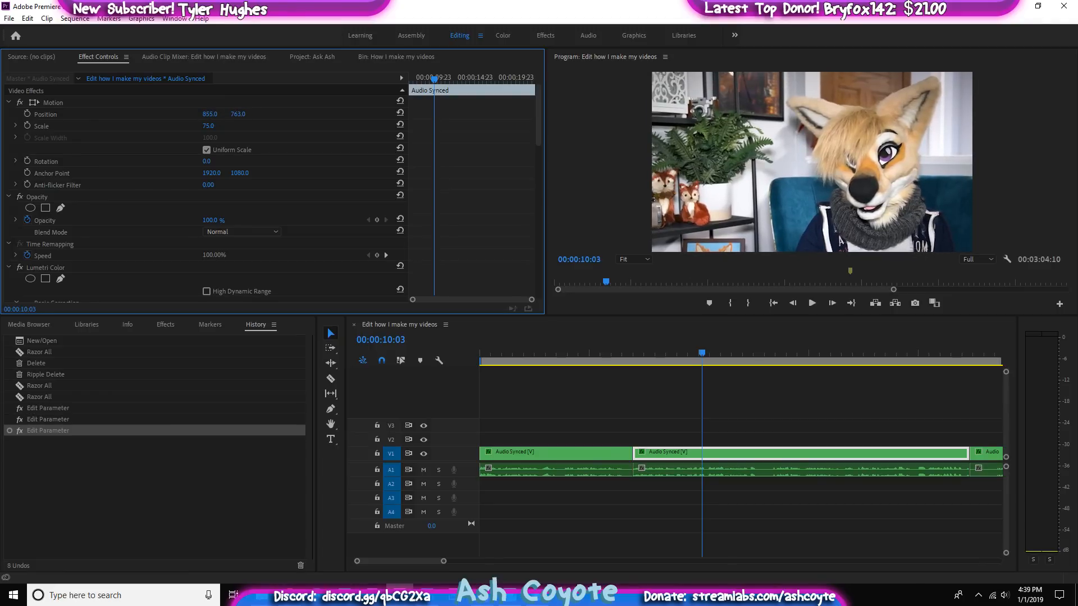
{"action": "mouse_move", "coordinate": [238, 114]}
{"action": "left_mouse_down"}
{"action": "mouse_move", "coordinate": [250, 114]}
{"action": "mouse_move", "coordinate": [196, 114]}
{"action": "mouse_move", "coordinate": [243, 115]}
{"action": "left_mouse_up"}
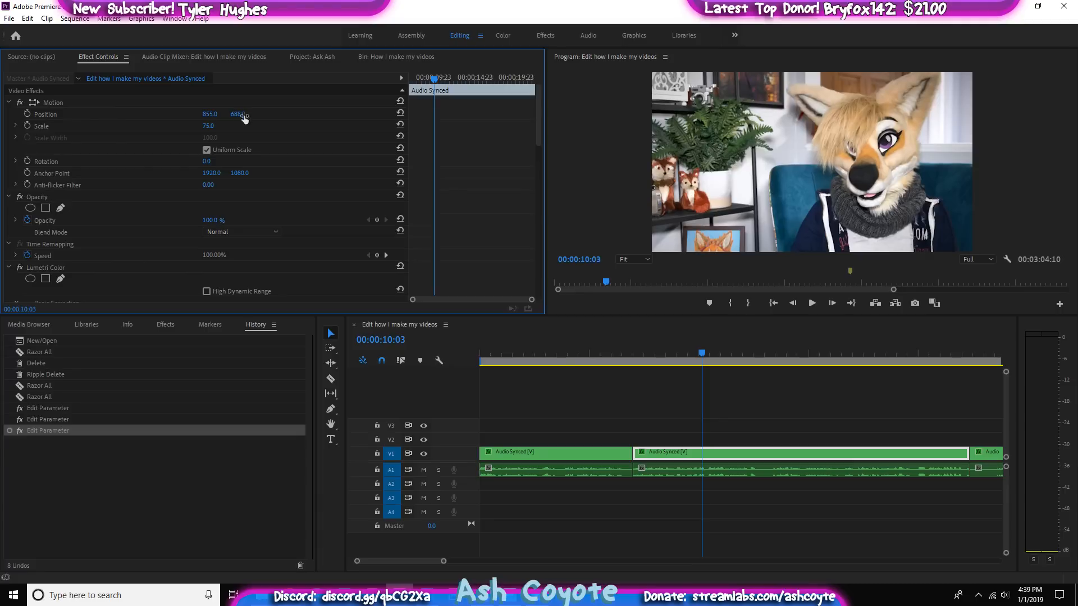
Play the edit from the start to review the punch-in, continuing past its end and pausing at 00:00:26:11
{"action": "left_click", "coordinate": [694, 339]}
{"action": "key", "text": "Home"}
{"action": "key", "text": "space"}
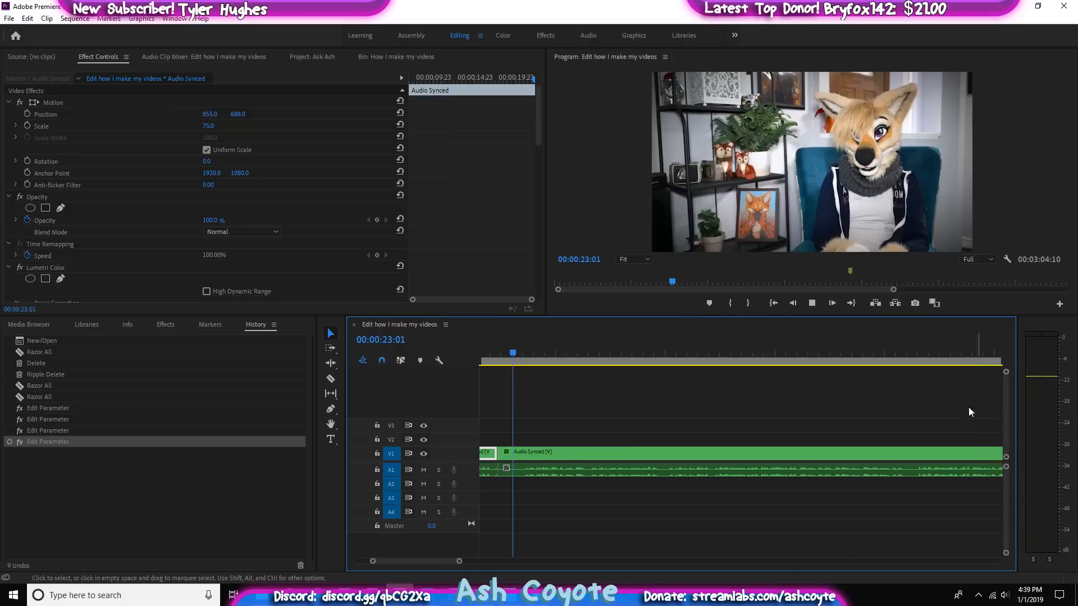
{"action": "key", "text": "space"}
{"action": "key", "text": "space"}
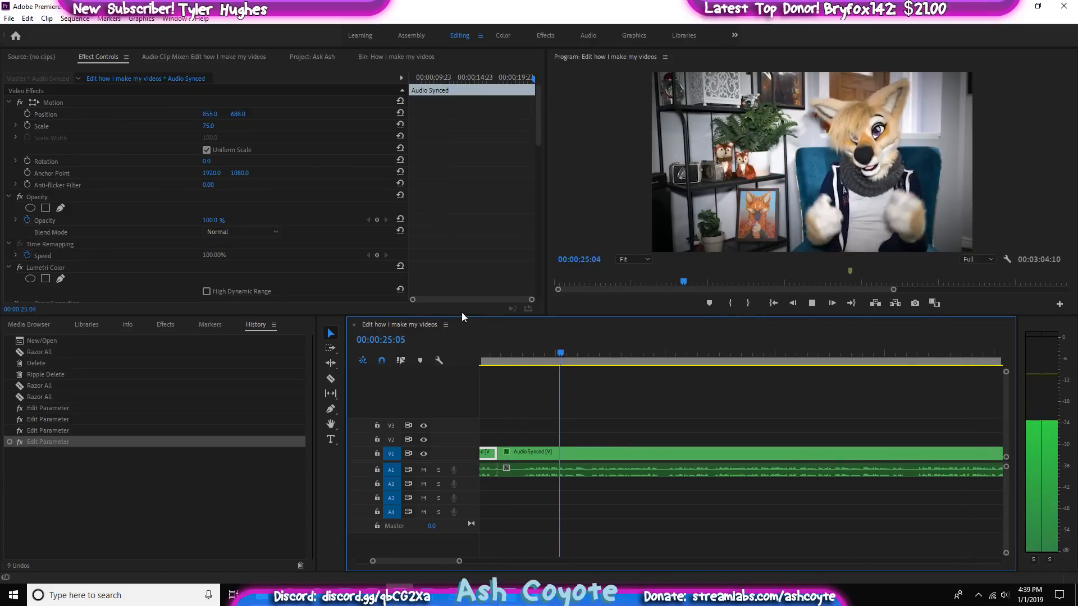
{"action": "key", "text": "space"}
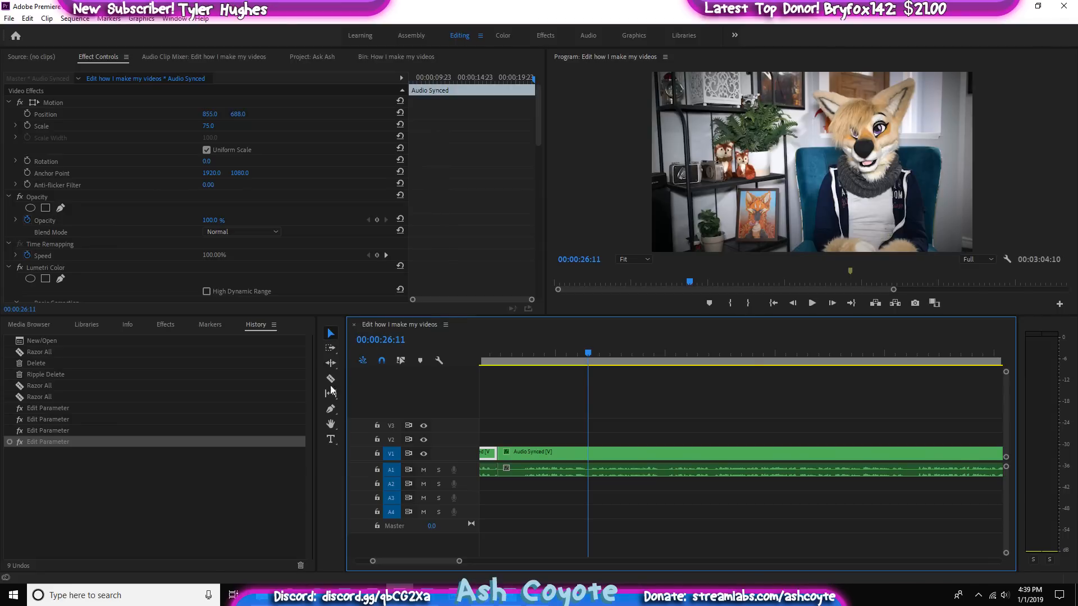
Find the point where speech resumes after the cut at 00:00:22:08 and split all tracks at 00:00:23:13
{"action": "left_click_drag", "start_coordinate": [529, 359], "coordinate": [523, 442]}
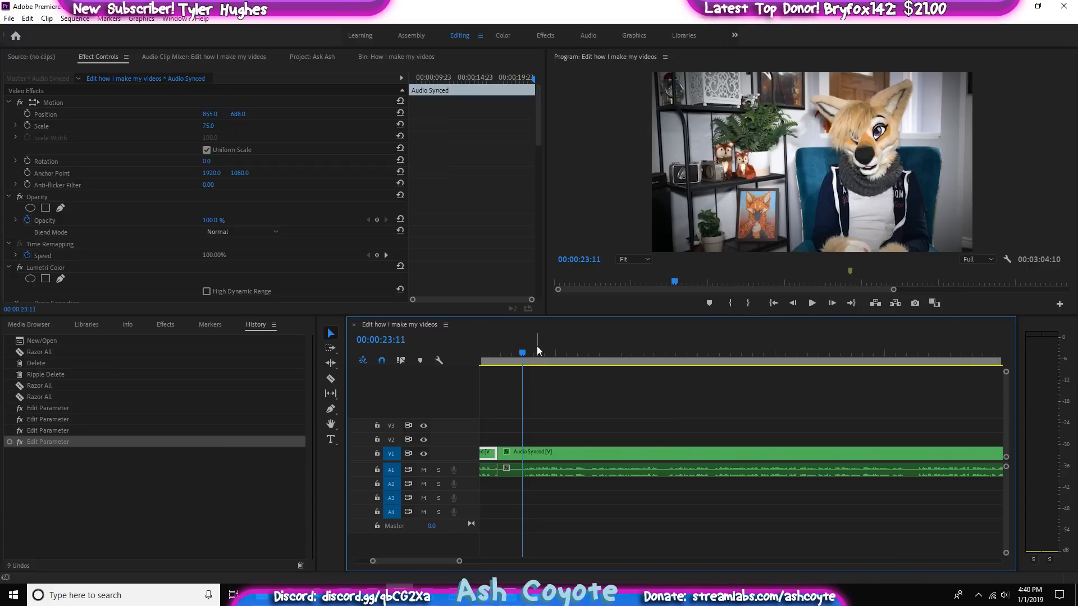
{"action": "key", "text": "="}
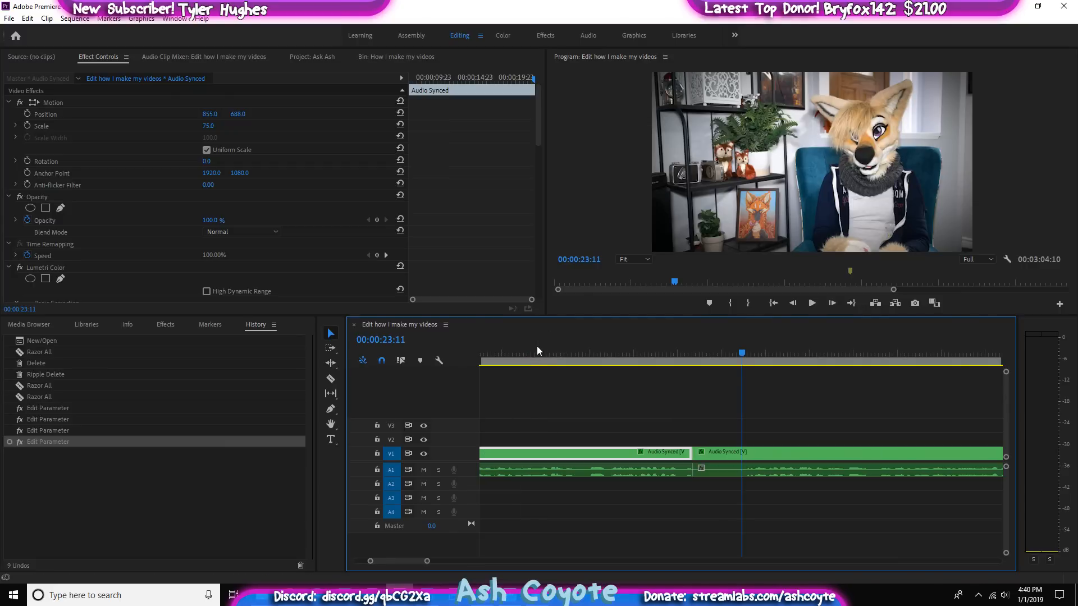
{"action": "key", "text": "space"}
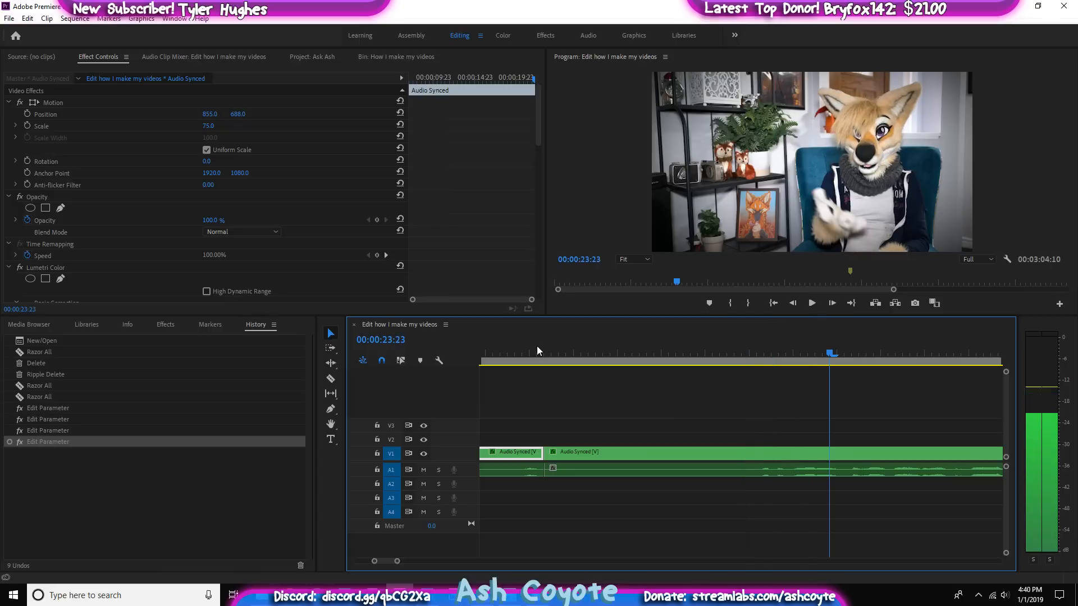
{"action": "key", "text": "space"}
{"action": "key", "text": "Left"}
{"action": "key", "text": "Left"}
{"action": "key", "text": "Left"}
{"action": "key", "text": "Left"}
{"action": "key", "text": "Left"}
{"action": "key", "text": "Left"}
{"action": "key", "text": "Left"}
{"action": "key", "text": "Left"}
{"action": "key", "text": "Left"}
{"action": "key", "text": "Left"}
{"action": "key", "text": "Left"}
{"action": "key", "text": "Left"}
{"action": "key", "text": "Left"}
{"action": "key", "text": "Right"}
{"action": "key", "text": "Right"}
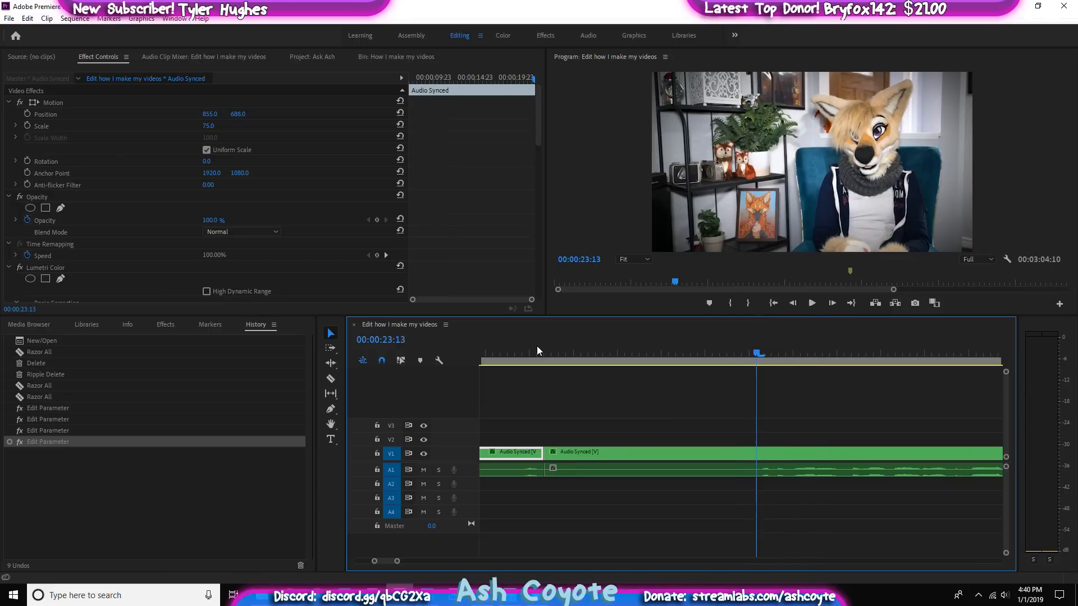
{"action": "key", "text": "ctrl+shift+k"}
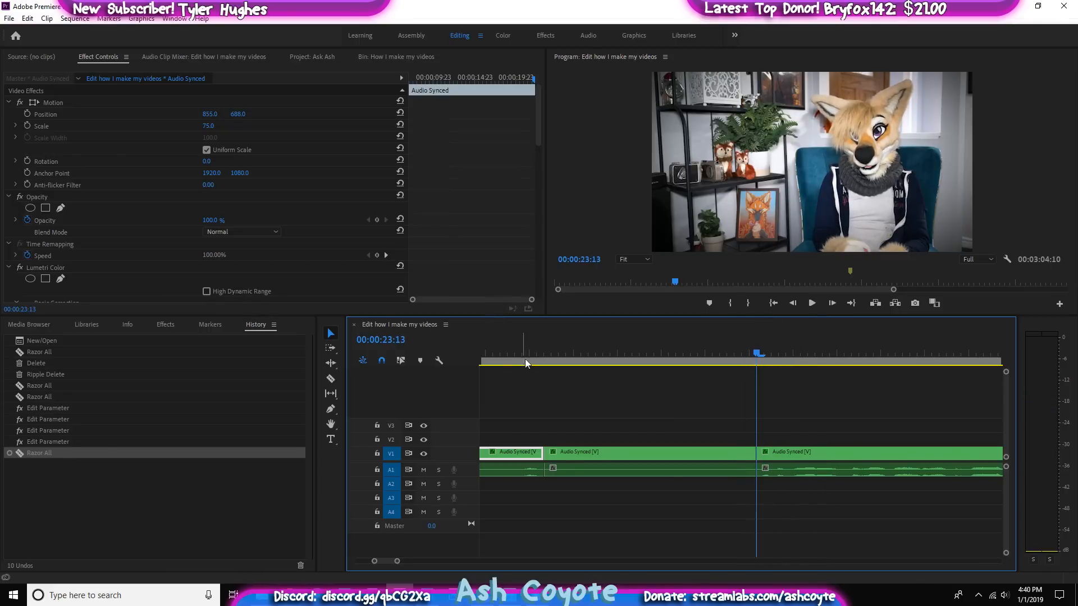
Delete the silent segment between the cut at 00:00:22:08 and 00:00:23:13, video and audio, and close the gap it leaves
{"action": "left_click", "coordinate": [579, 468]}
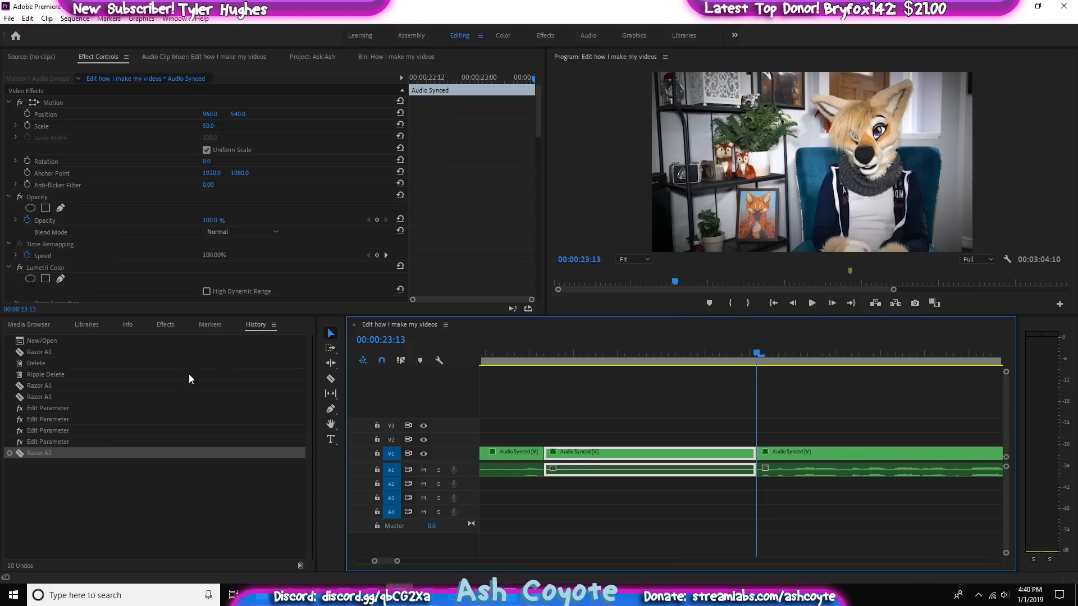
{"action": "key", "text": "Delete"}
{"action": "left_click", "coordinate": [685, 453]}
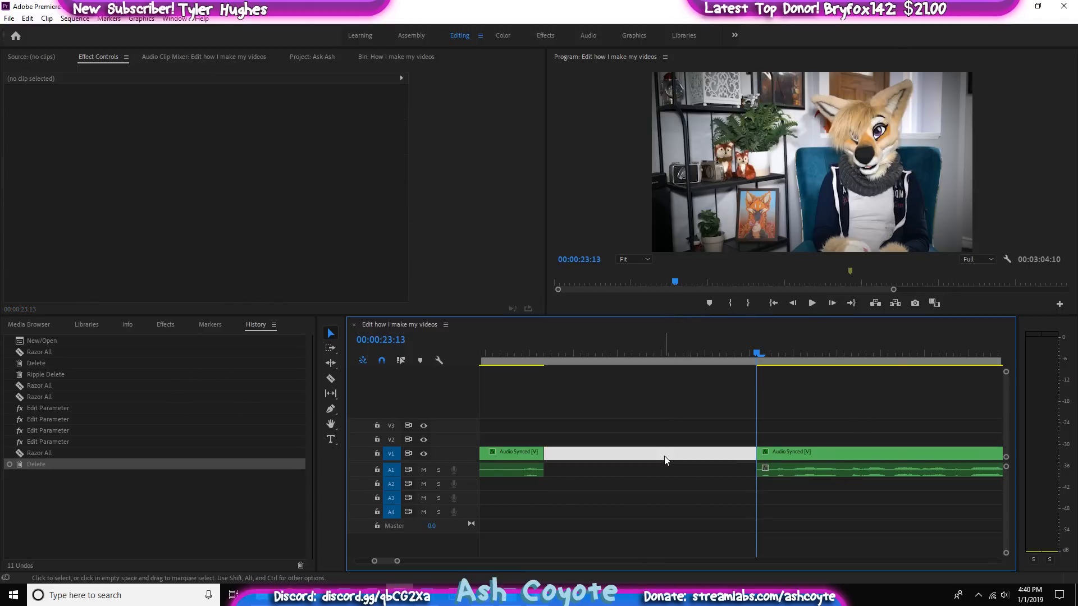
{"action": "key", "text": "Delete"}
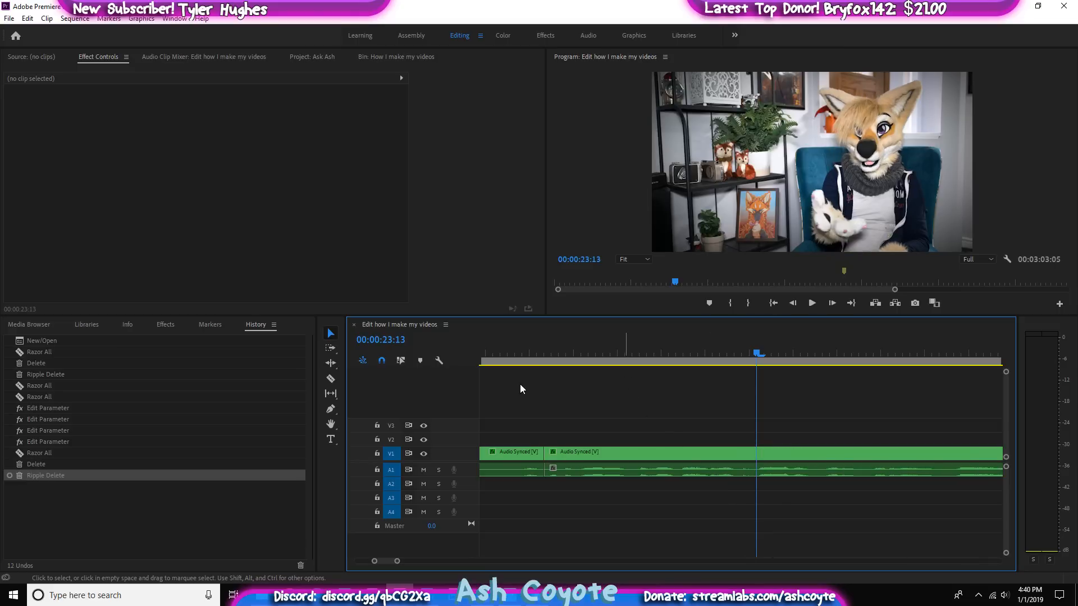
Play across the closed cut from 00:00:22:05 to check its timing and undo the ripple delete of the gap
{"action": "left_click_drag", "start_coordinate": [544, 353], "coordinate": [522, 353]}
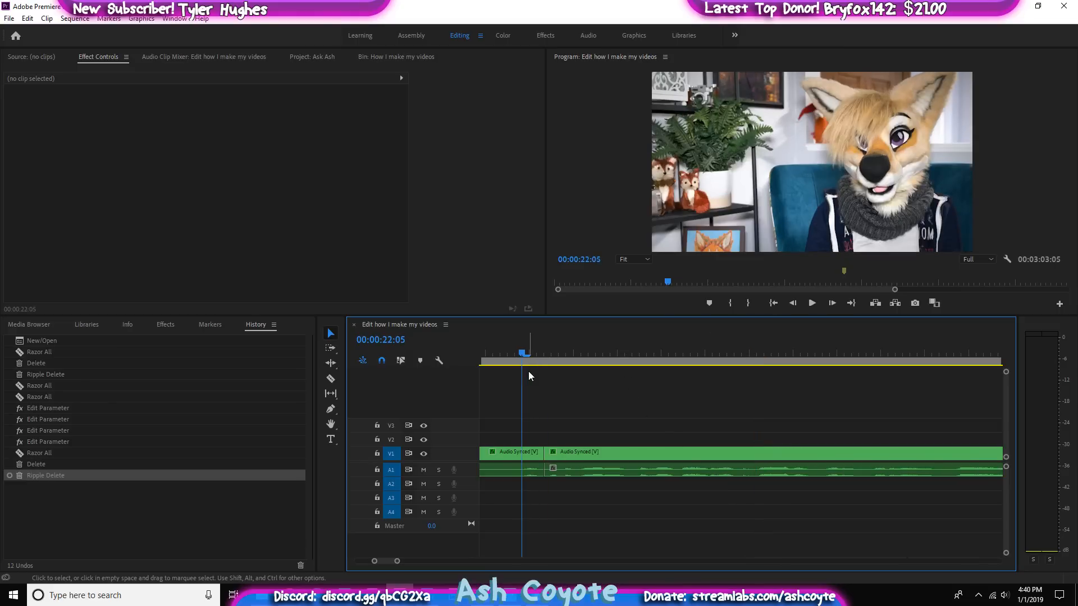
{"action": "key", "text": "space"}
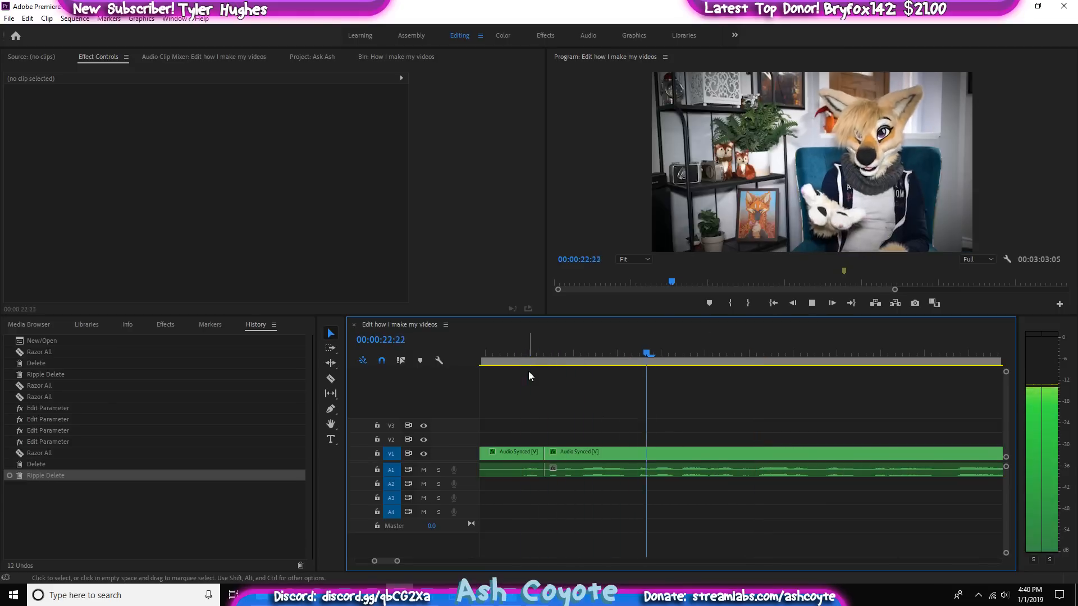
{"action": "key", "text": "space"}
{"action": "key", "text": "ctrl+z"}
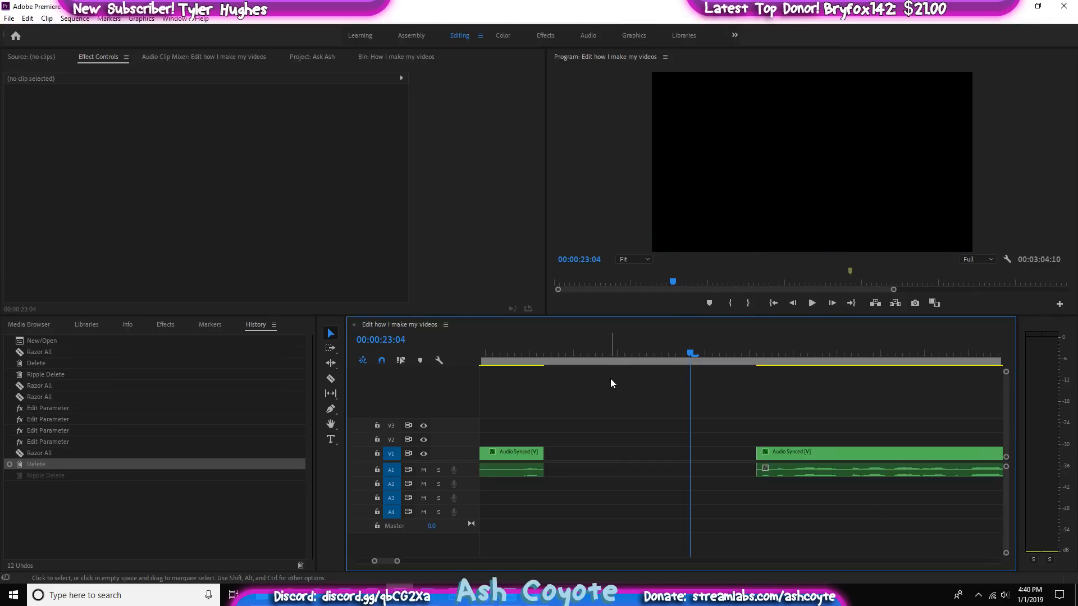
Extend the start of the Audio Synced clip after the gap about 5 frames earlier and ripple delete the remaining gap
{"action": "left_click_drag", "start_coordinate": [752, 447], "coordinate": [720, 449]}
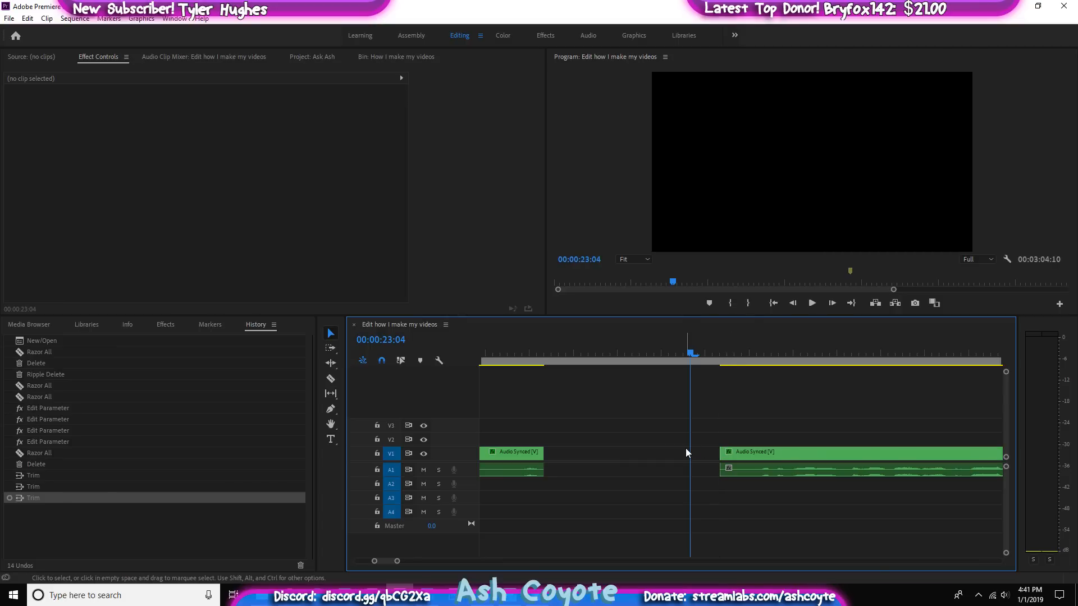
{"action": "left_click", "coordinate": [685, 453]}
{"action": "key", "text": "Delete"}
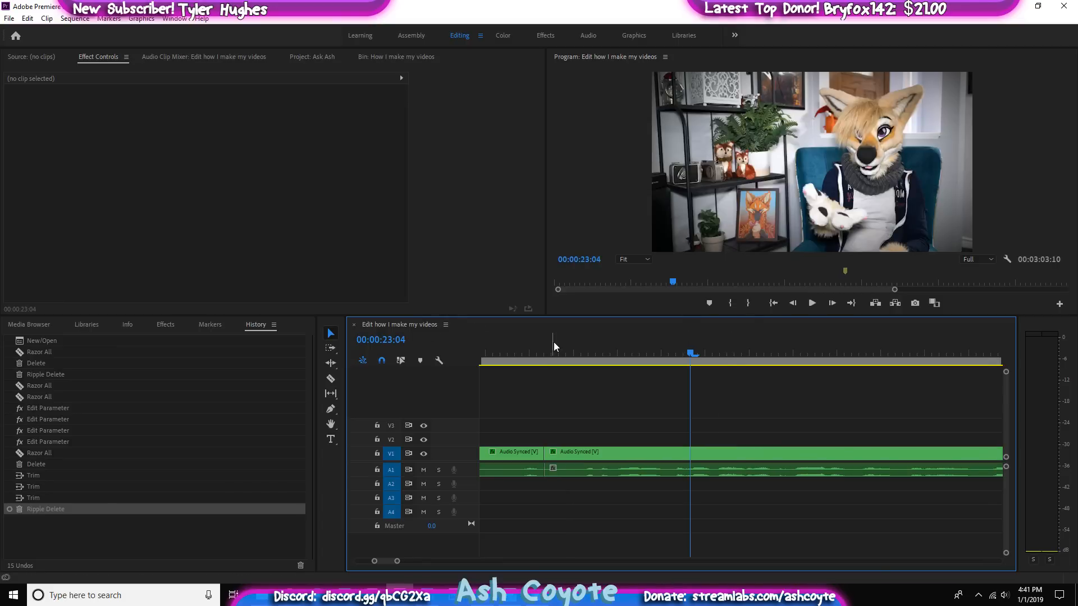
Play across the looser cut from 00:00:22:01 to check its pacing and undo the last ripple delete
{"action": "left_click", "coordinate": [492, 362]}
{"action": "key", "text": "space"}
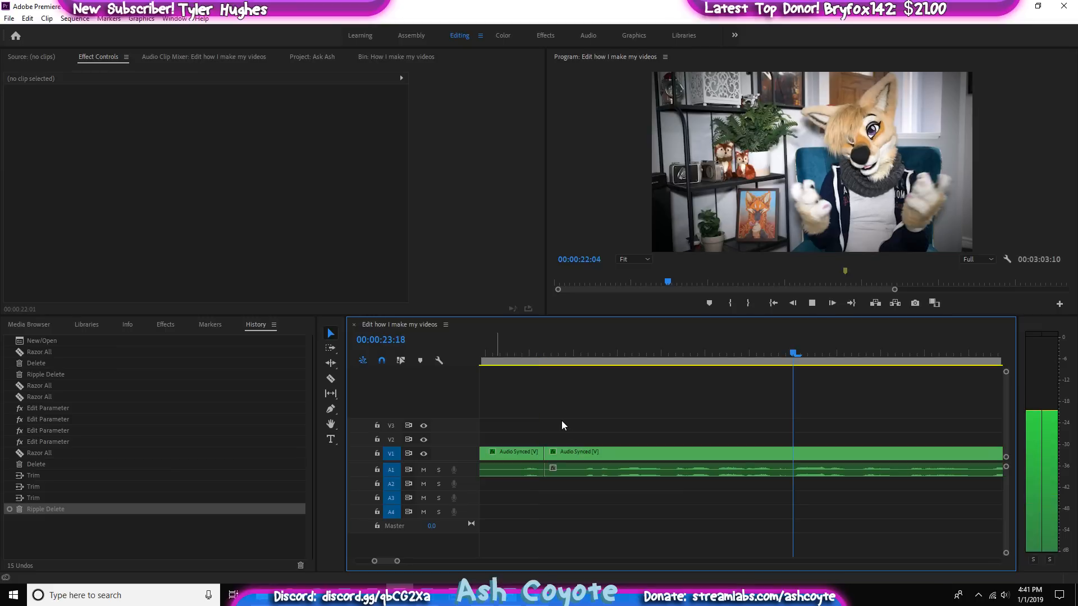
{"action": "key", "text": "ctrl+z"}
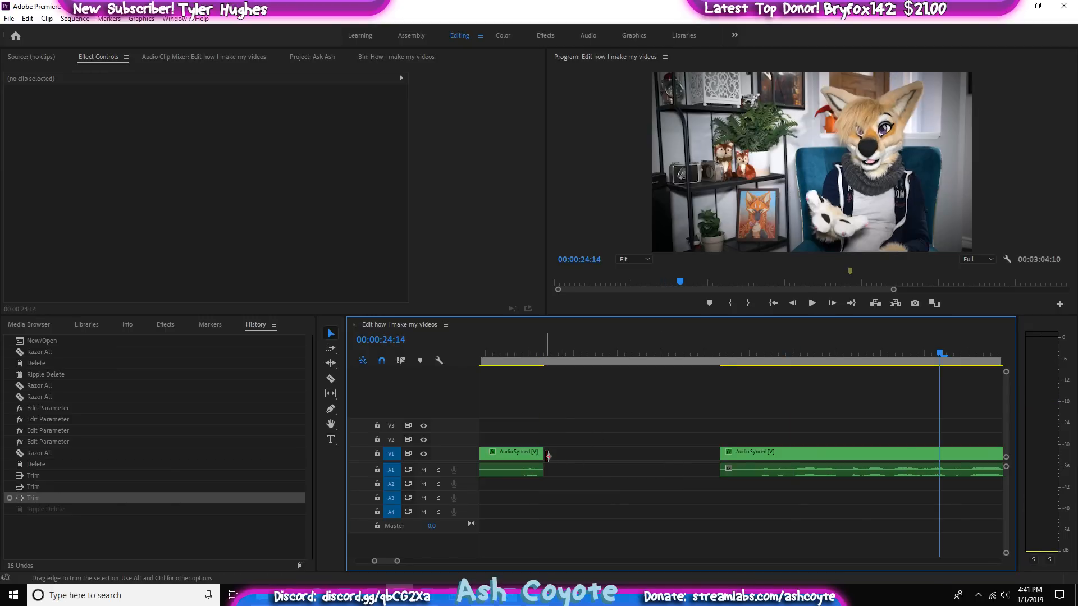
Extend the end of the clip before the gap slightly, and set the program preview's playback resolution to 1/2
{"action": "left_click_drag", "start_coordinate": [541, 452], "coordinate": [558, 469]}
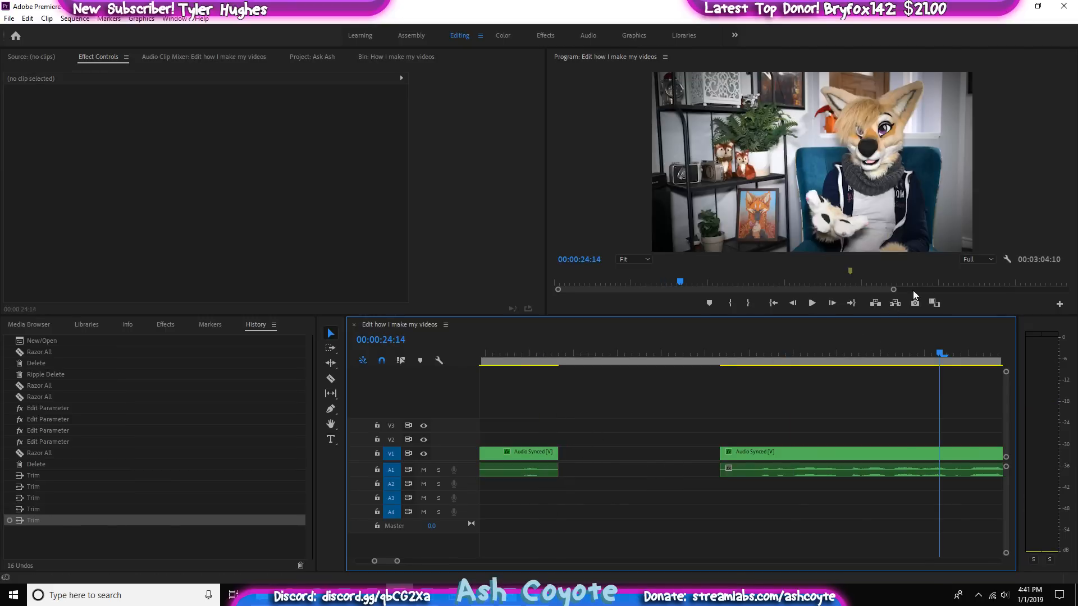
{"action": "left_click", "coordinate": [986, 259]}
{"action": "left_click", "coordinate": [978, 281]}
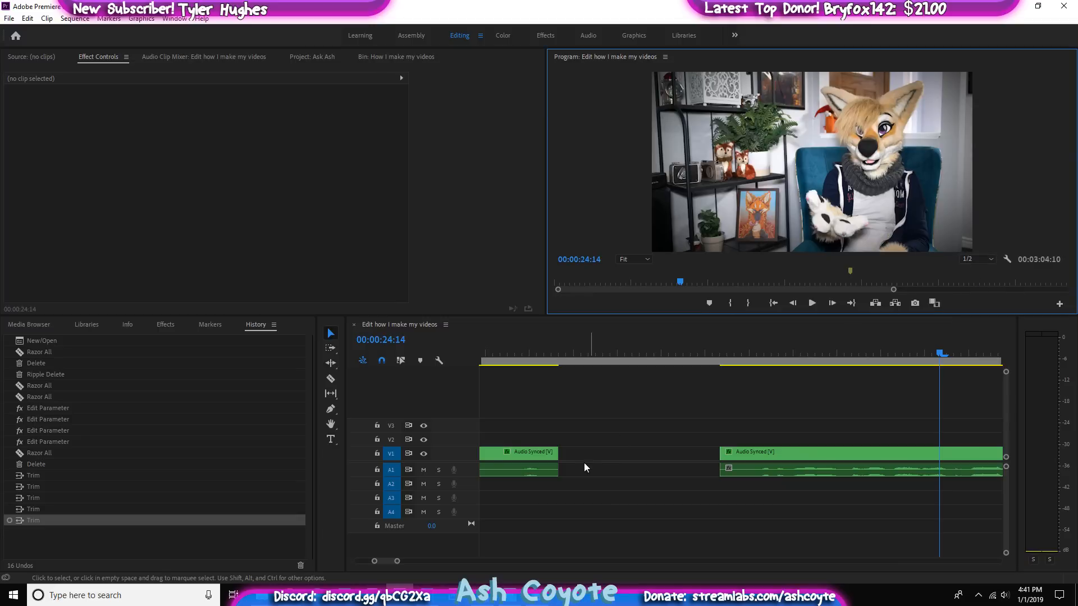
{"action": "left_click", "coordinate": [988, 258]}
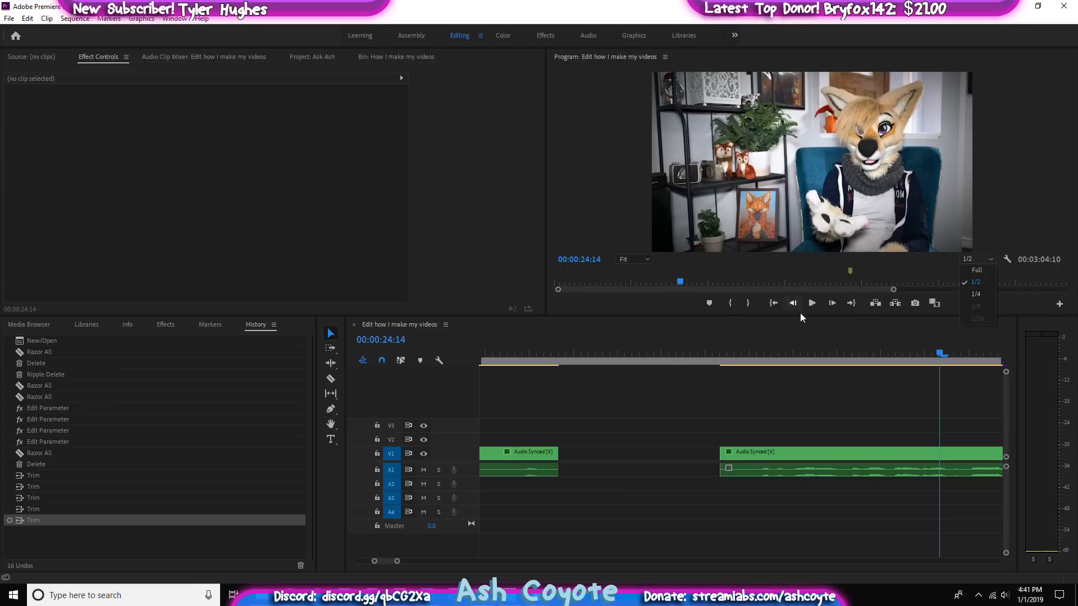
Ripple-delete the gap between the two Audio Synced clips and save the project with the playhead at 00:00:22:07
{"action": "left_click", "coordinate": [635, 454]}
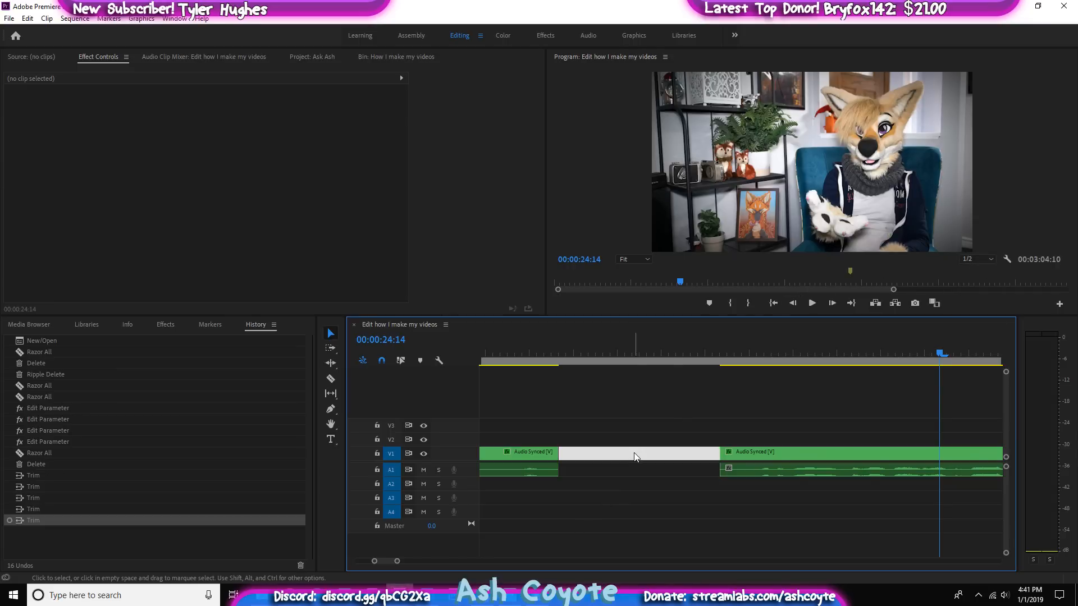
{"action": "key", "text": "Delete"}
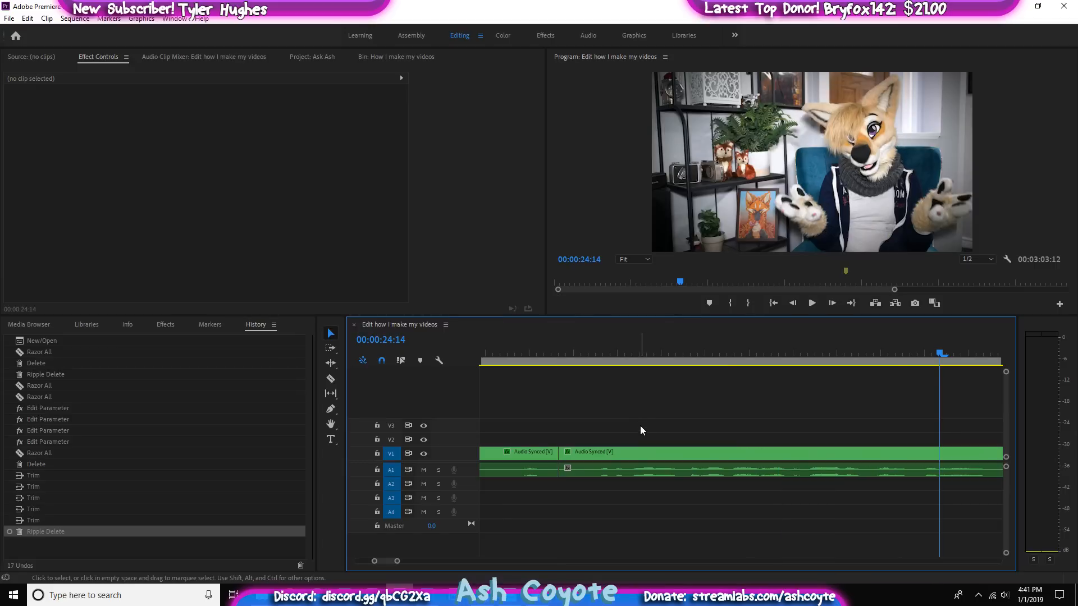
{"action": "left_click", "coordinate": [537, 354]}
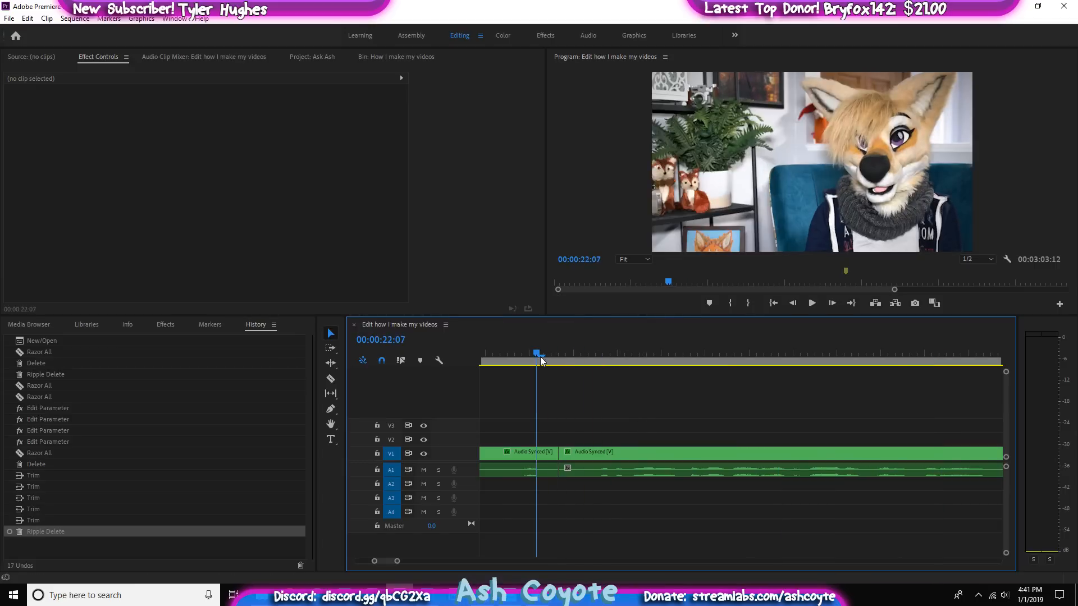
{"action": "key", "text": "ctrl+s"}
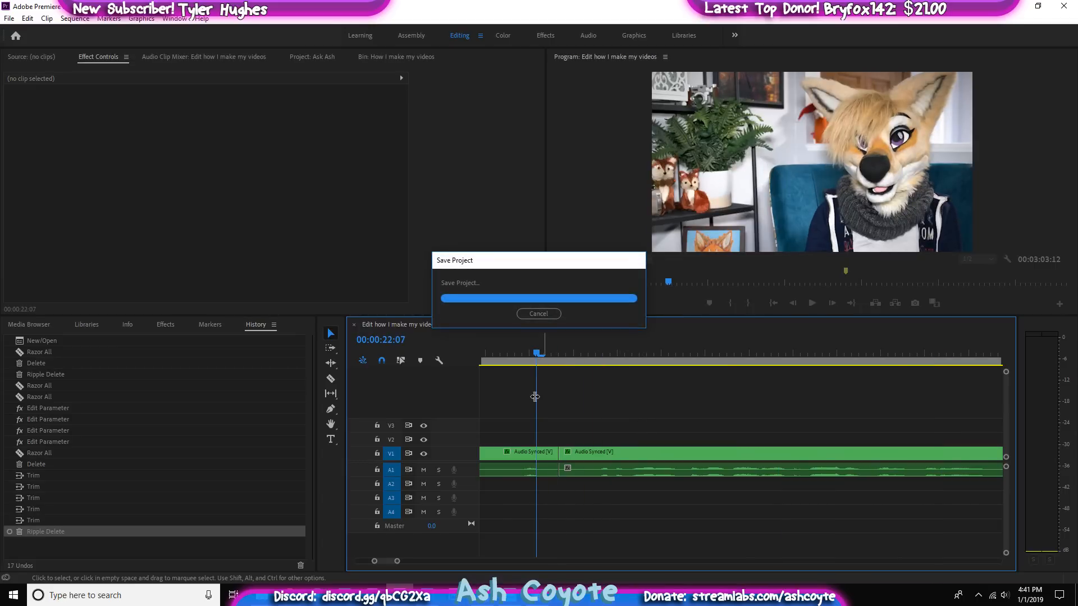
Play back the joined cut from 00:00:22:07 and look over a wider stretch of the sequence
{"action": "key", "text": "space"}
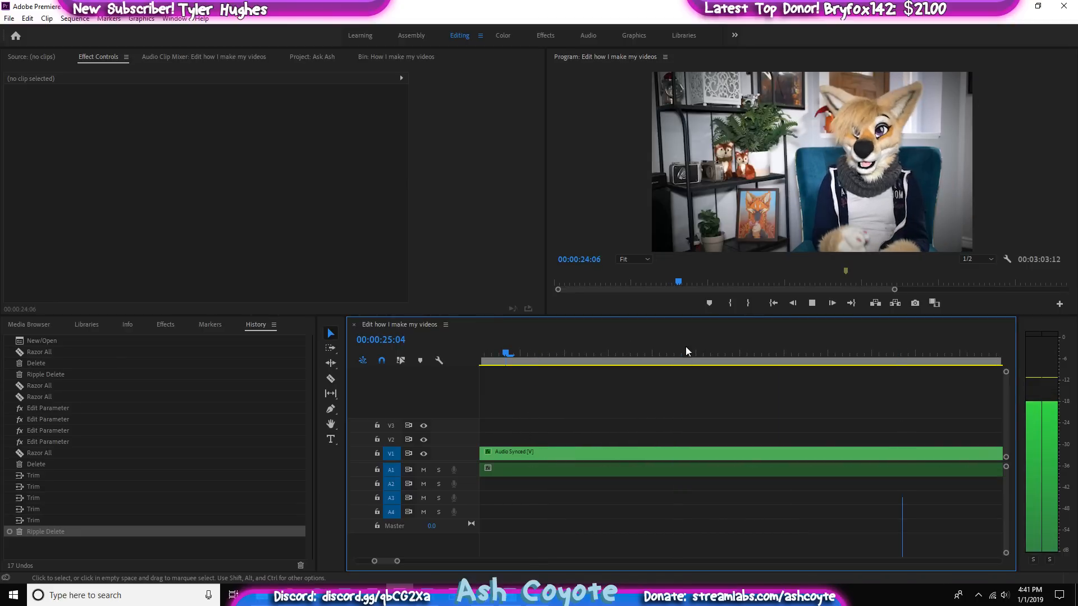
{"action": "left_click", "coordinate": [613, 351]}
{"action": "key", "text": "minus"}
{"action": "key", "text": "minus"}
{"action": "key", "text": "minus"}
{"action": "key", "text": "minus"}
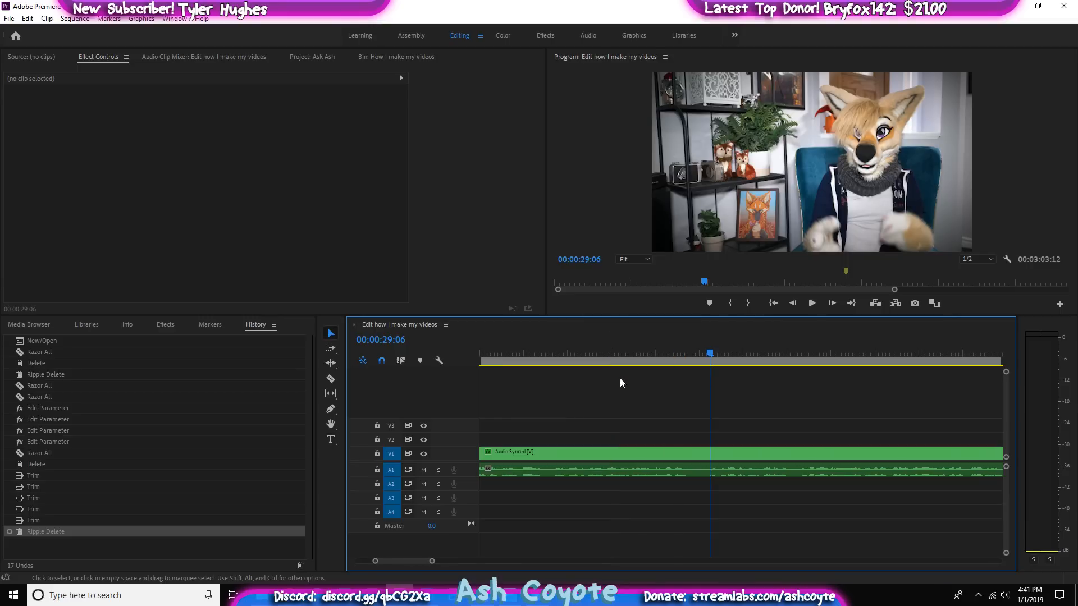
{"action": "key", "text": "minus"}
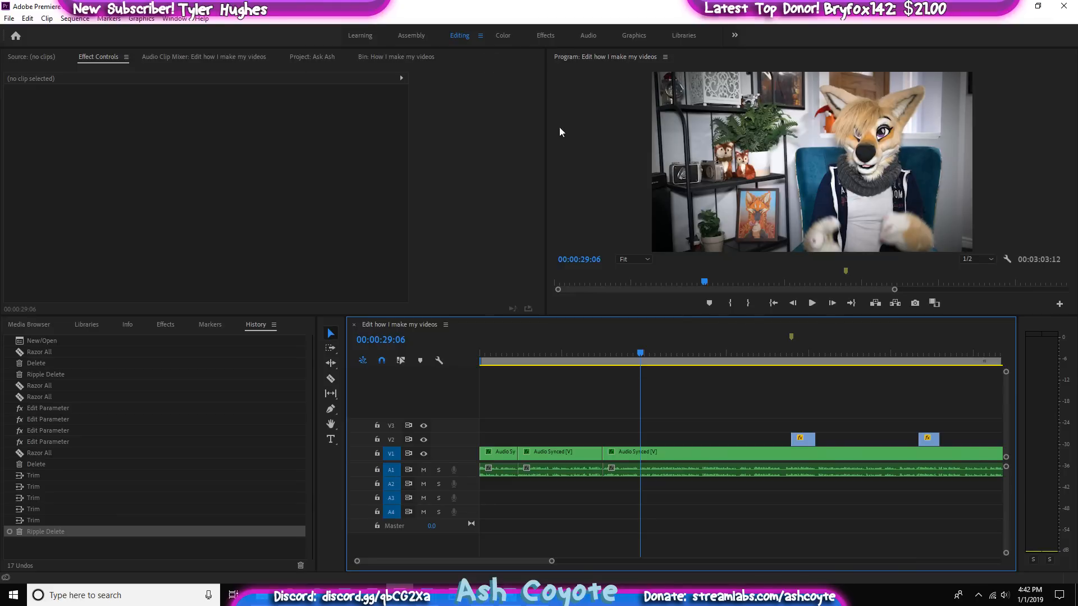
Play the sequence from 00:00:21:16 and lower the preview's playback resolution to 1/4
{"action": "left_click_drag", "start_coordinate": [640, 354], "coordinate": [599, 354]}
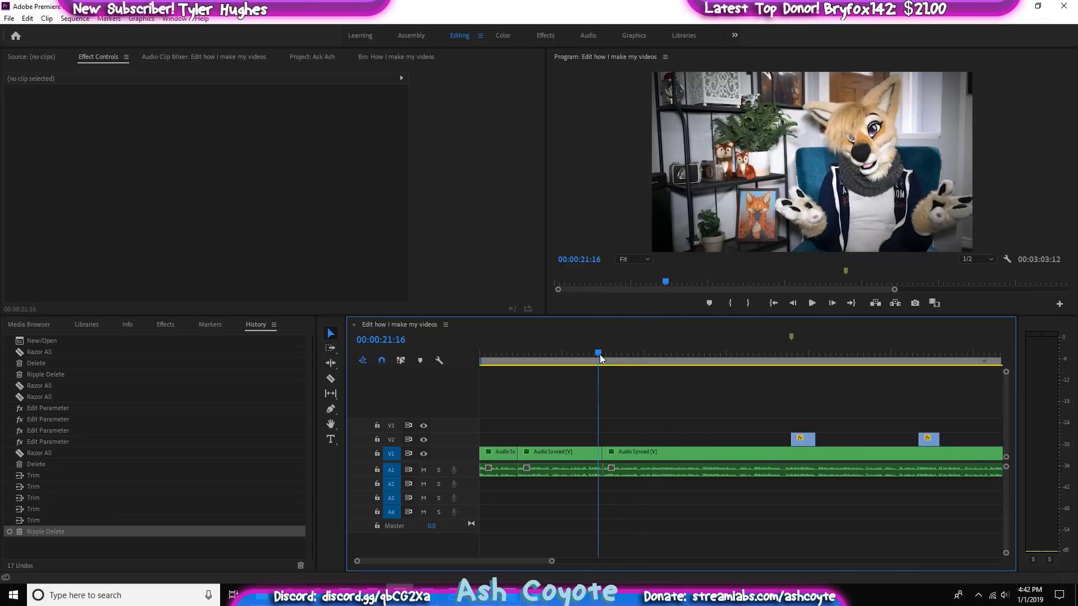
{"action": "key", "text": "space"}
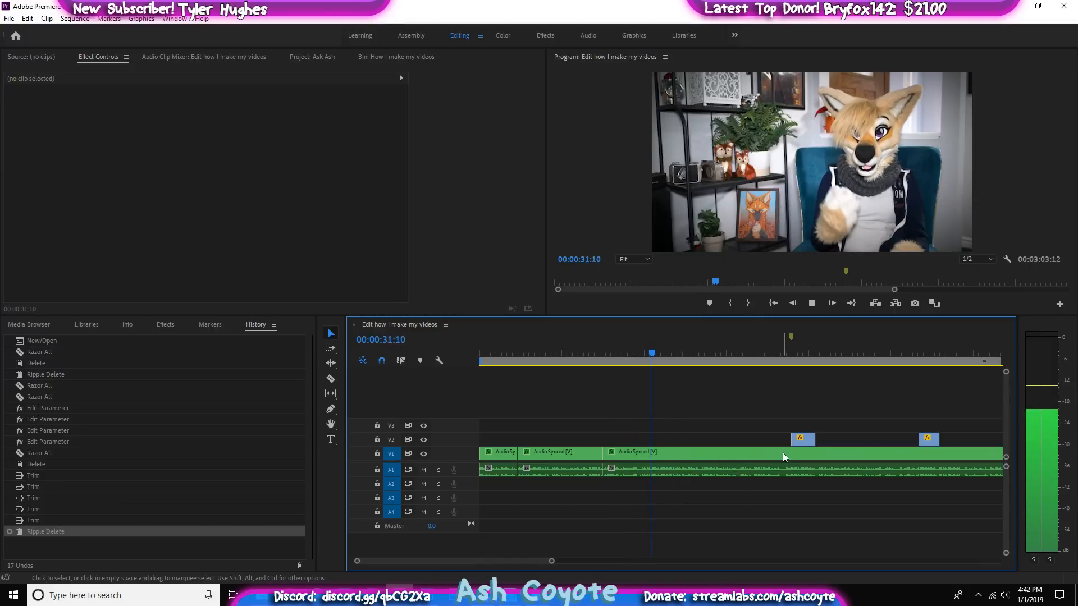
{"action": "left_click", "coordinate": [977, 259]}
{"action": "left_click", "coordinate": [976, 294]}
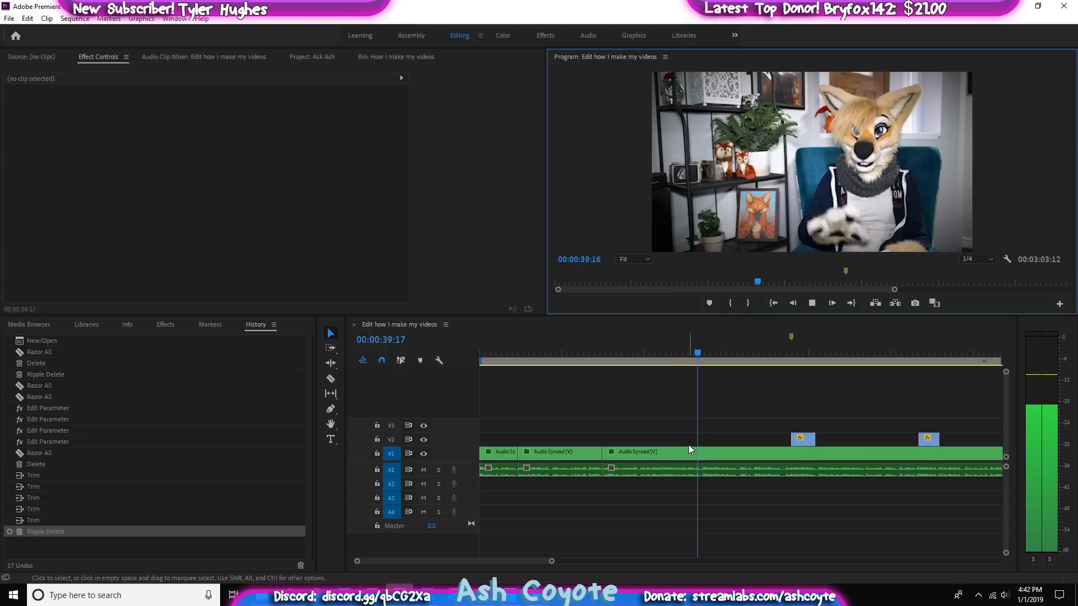
Stop playback at 00:00:40:03 and split both the video and the audio of the Audio Synced clip there
{"action": "key", "text": "space"}
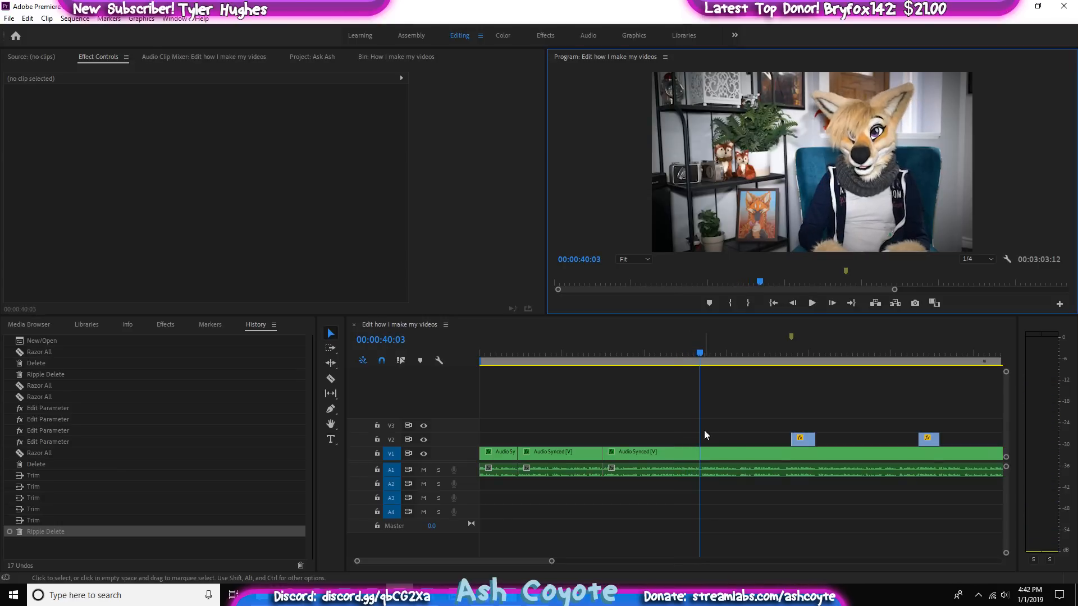
{"action": "key", "text": "c"}
{"action": "left_click", "coordinate": [706, 474]}
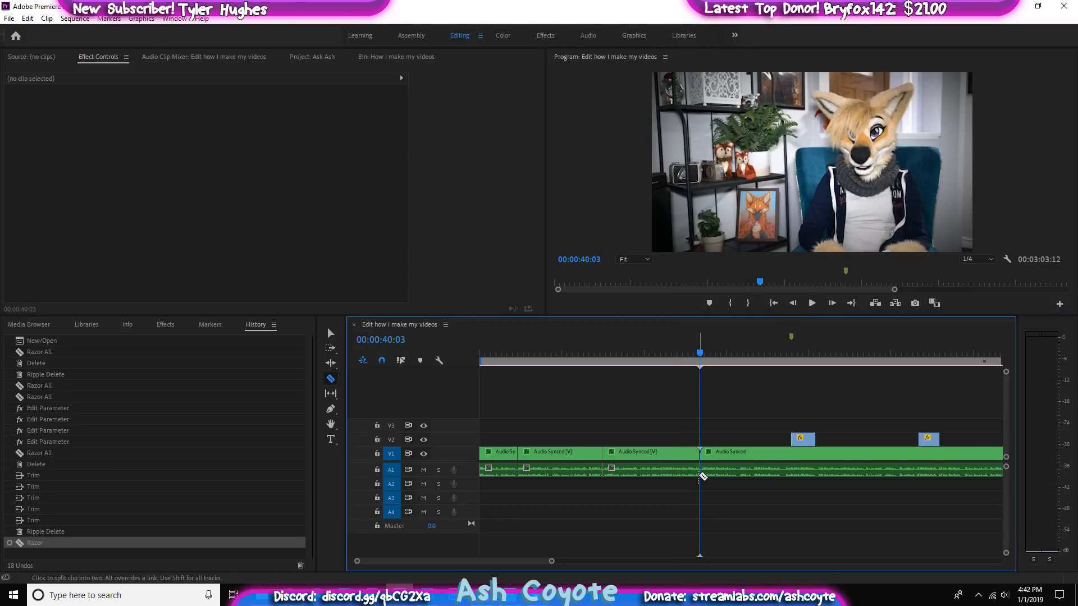
{"action": "left_click", "coordinate": [701, 475]}
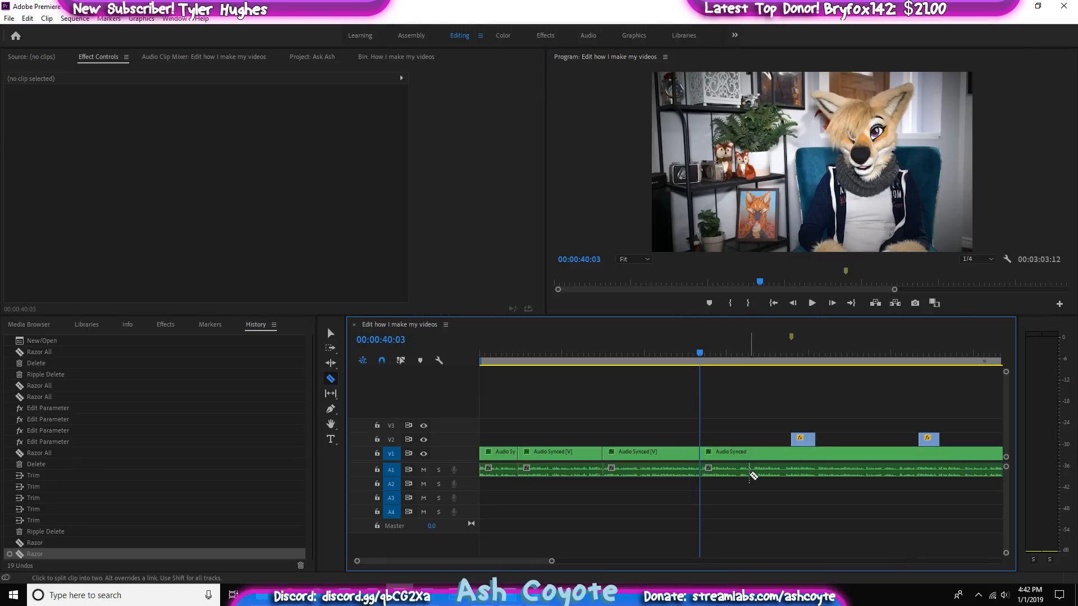
Play back the footage following the cut at 00:00:40:03 to find the next cut point
{"action": "key", "text": "space"}
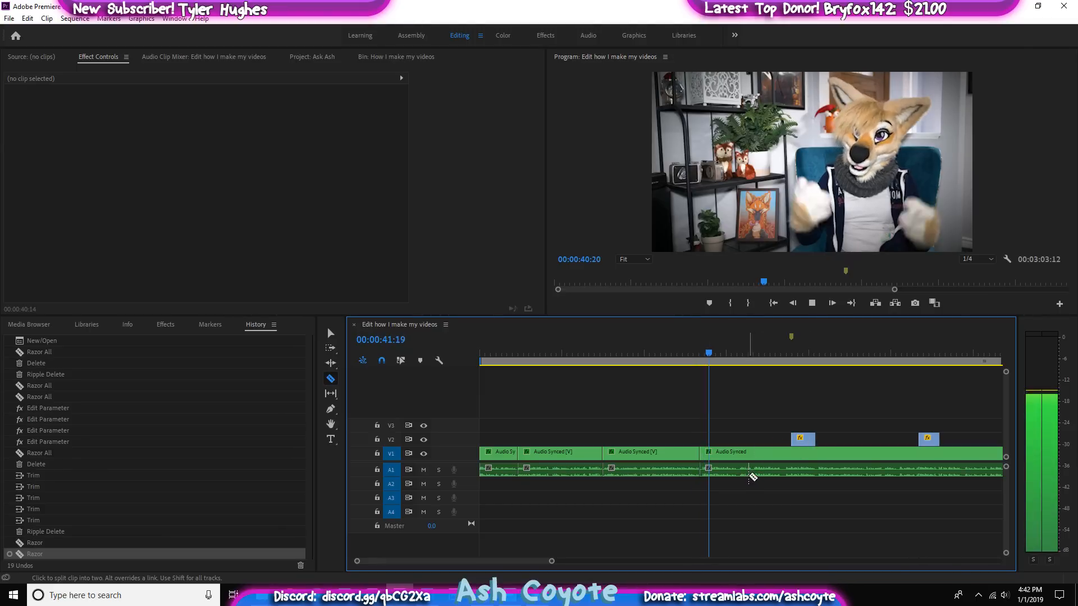
{"action": "key", "text": "space"}
{"action": "key", "text": "space"}
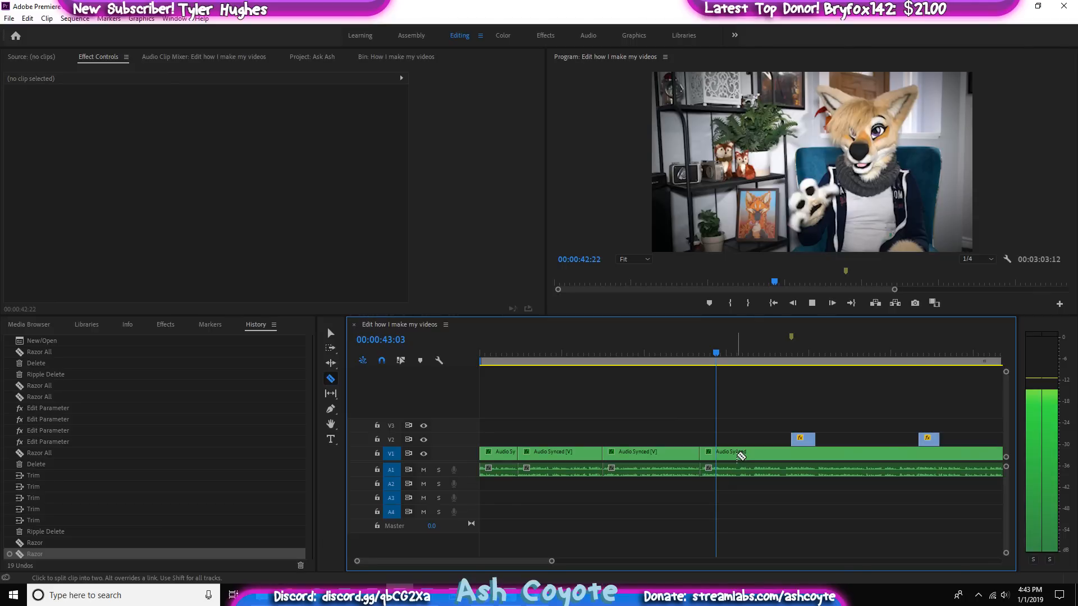
{"action": "key", "text": "space"}
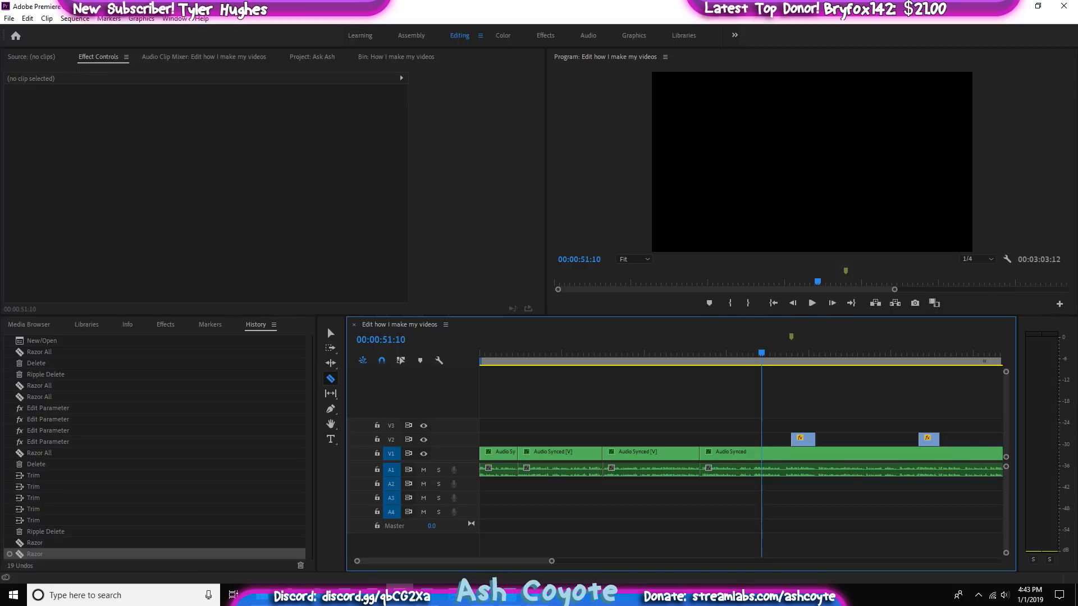
Save and close the project, and reopen Ask Ash from the recent projects in a maximized window
{"action": "left_click_drag", "start_coordinate": [741, 355], "coordinate": [735, 369]}
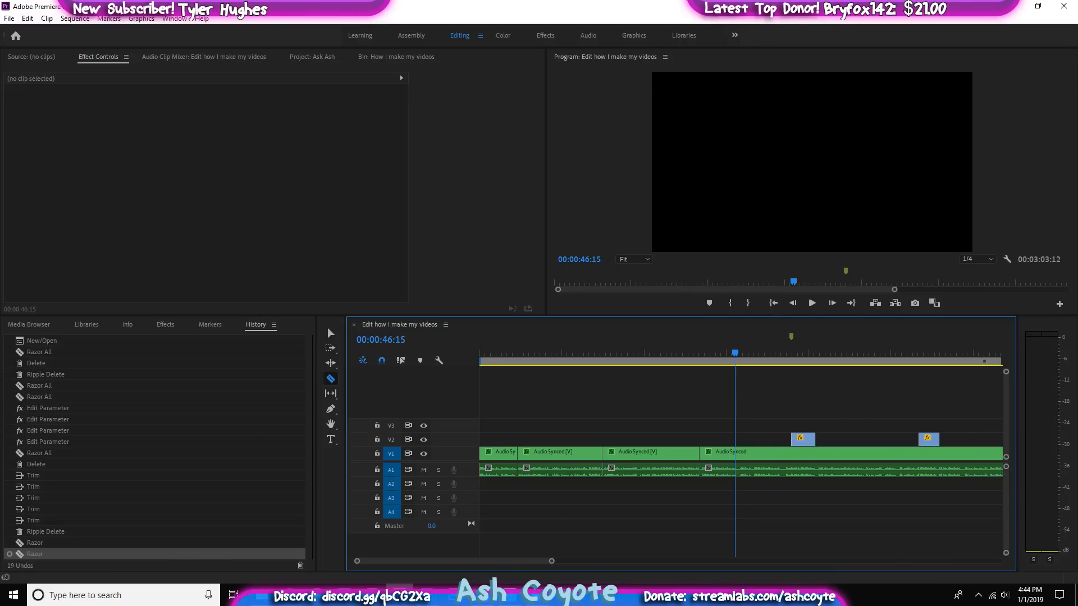
{"action": "key", "text": "ctrl+s"}
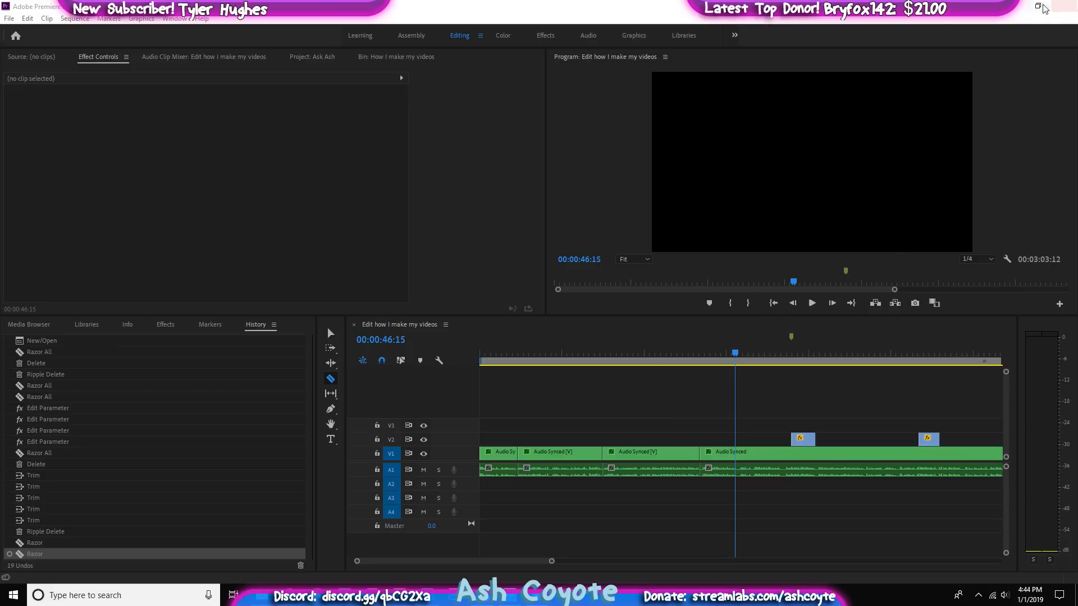
{"action": "left_click", "coordinate": [1011, 6]}
{"action": "left_click_drag", "start_coordinate": [966, 6], "coordinate": [798, 37]}
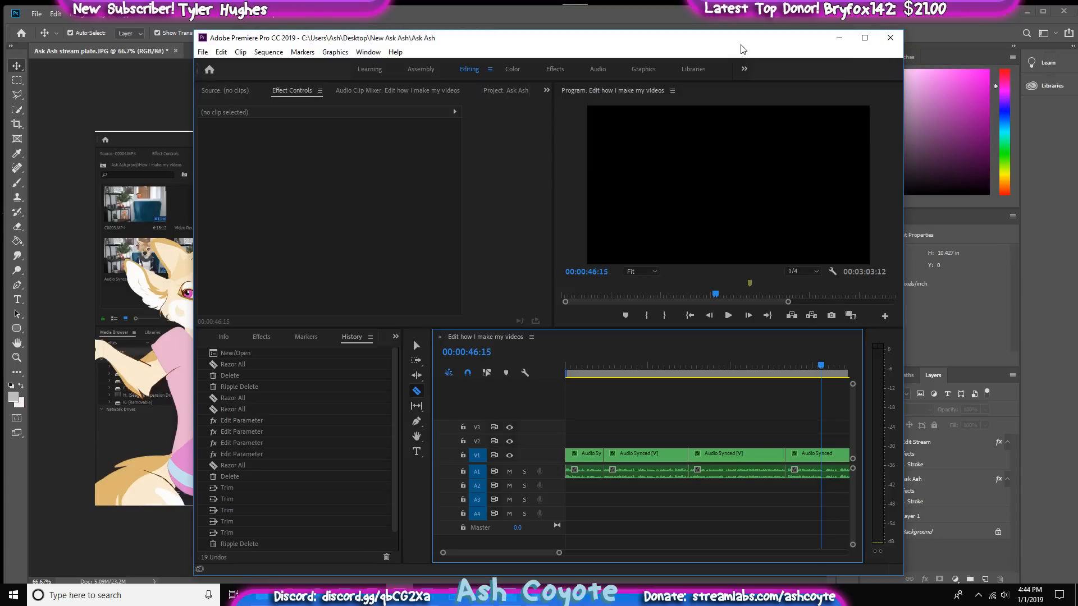
{"action": "left_click", "coordinate": [890, 38]}
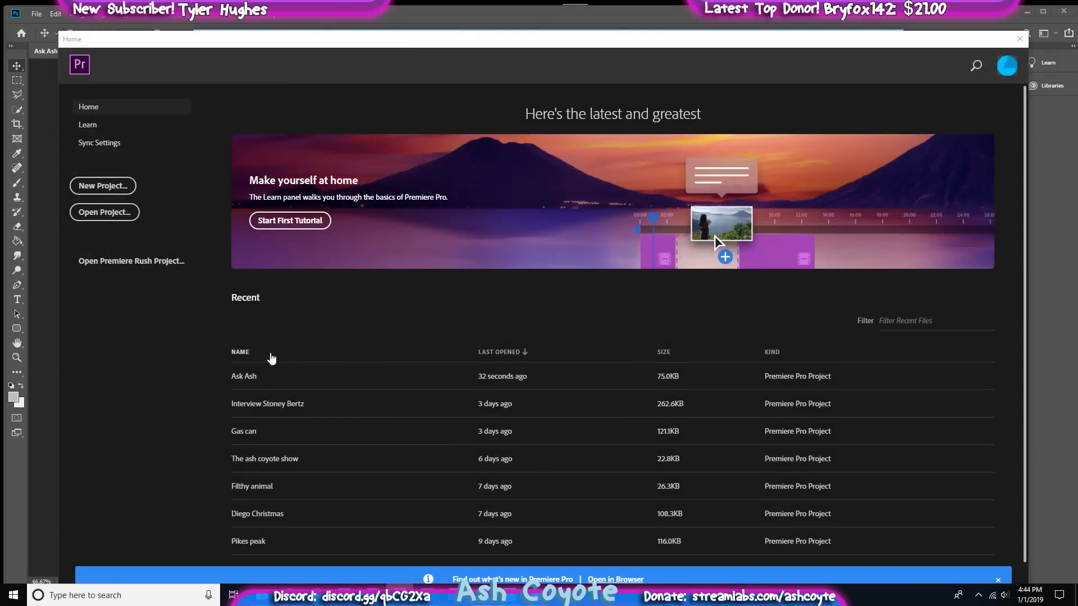
{"action": "left_click", "coordinate": [259, 377]}
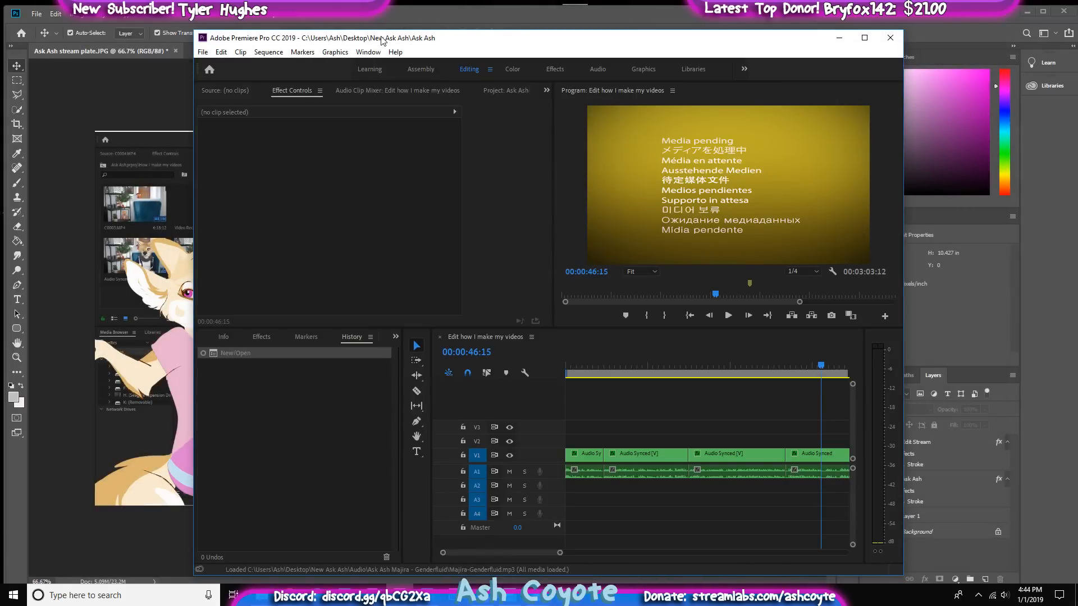
{"action": "left_click_drag", "start_coordinate": [383, 30], "coordinate": [390, 1]}
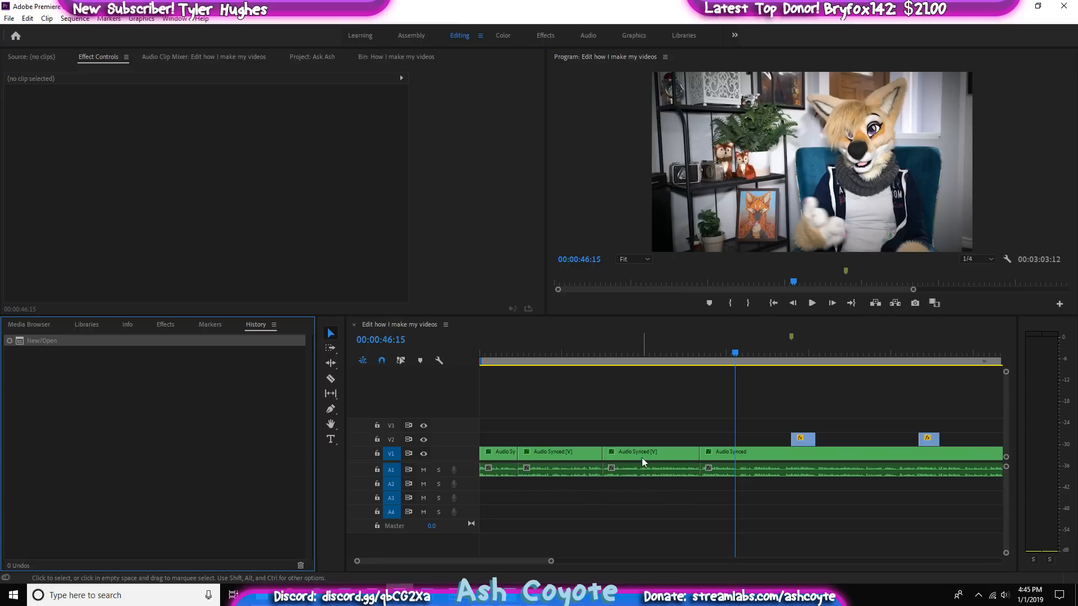
Play the sequence from 00:00:33:03 and split the clips on all tracks at 00:00:46:23
{"action": "left_click_drag", "start_coordinate": [729, 361], "coordinate": [662, 385]}
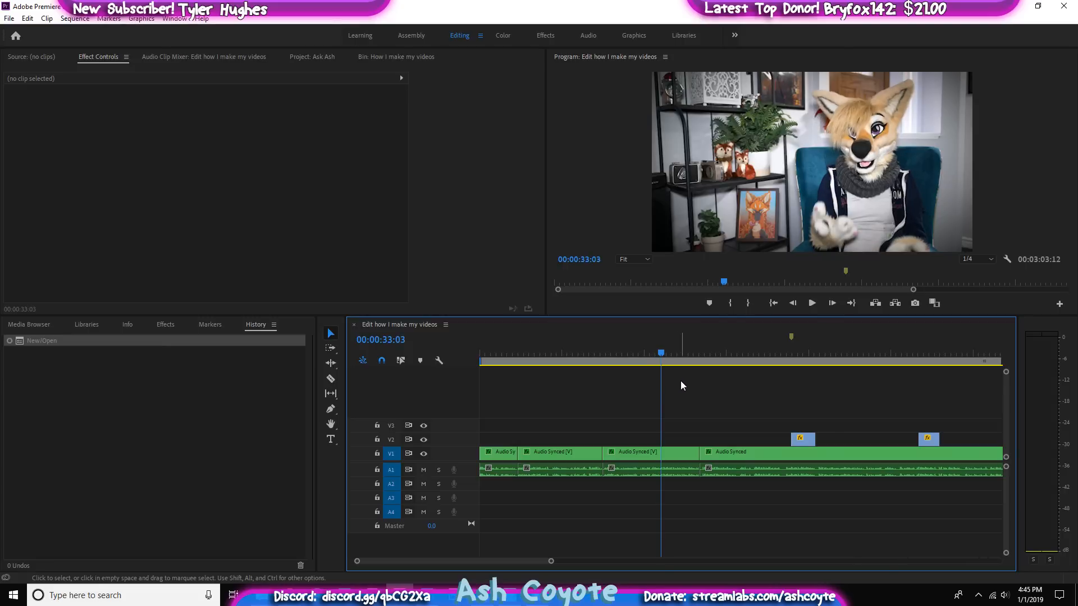
{"action": "key", "text": "space"}
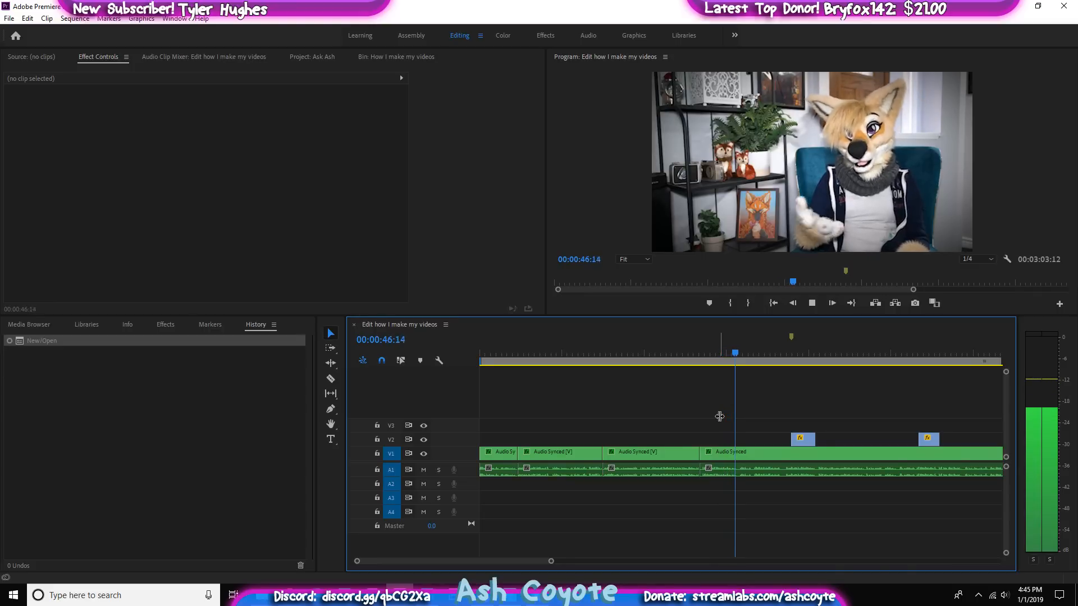
{"action": "key", "text": "space"}
{"action": "key", "text": "ctrl+shift+k"}
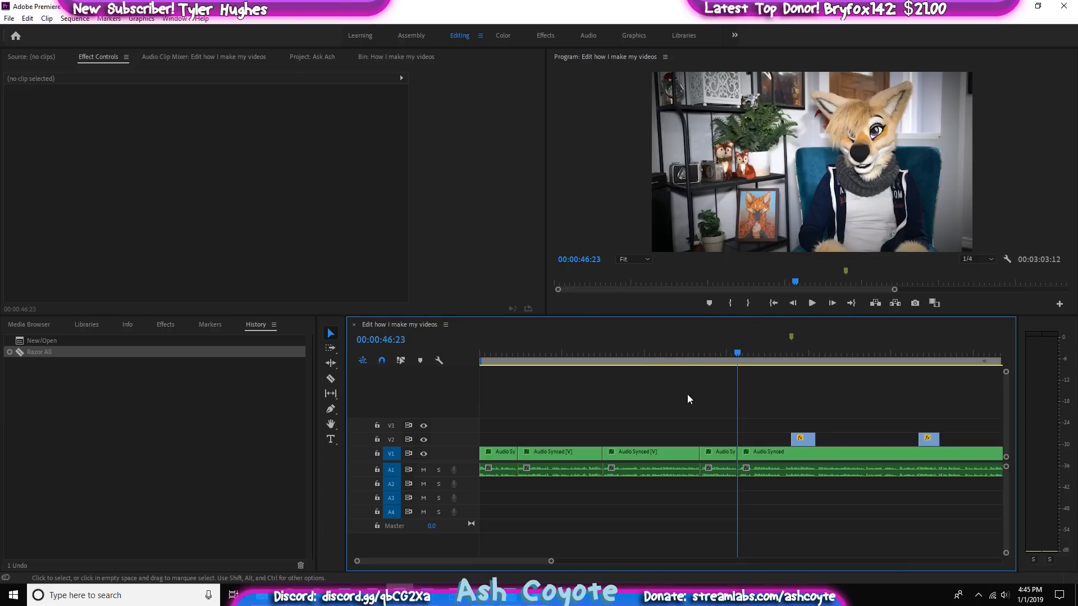
Play back the edit from the start of the sequence to 00:00:23:17 to review the cuts
{"action": "key", "text": "Home"}
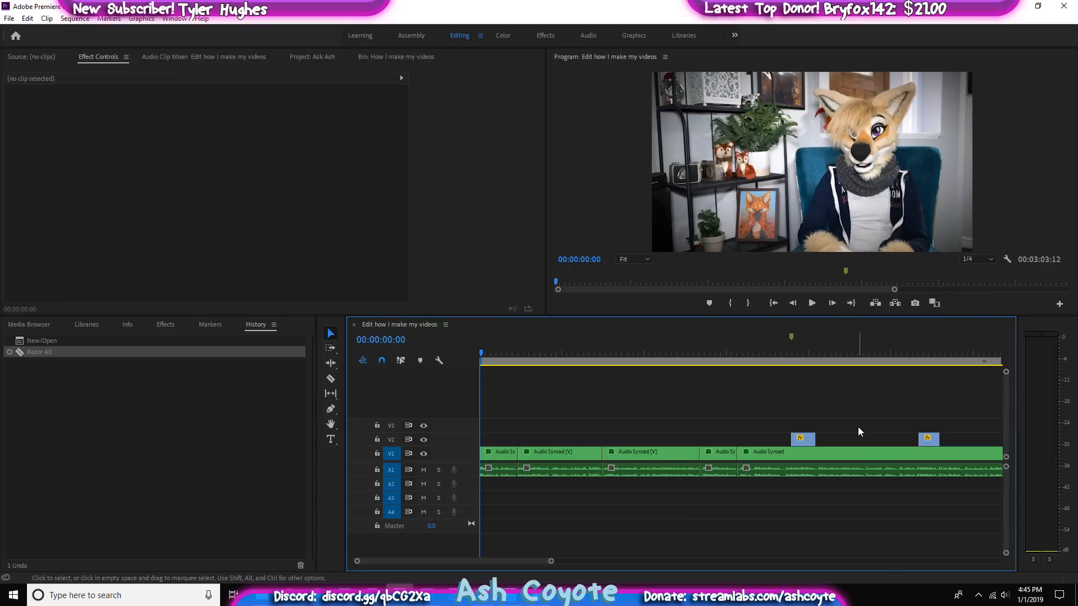
{"action": "key", "text": "space"}
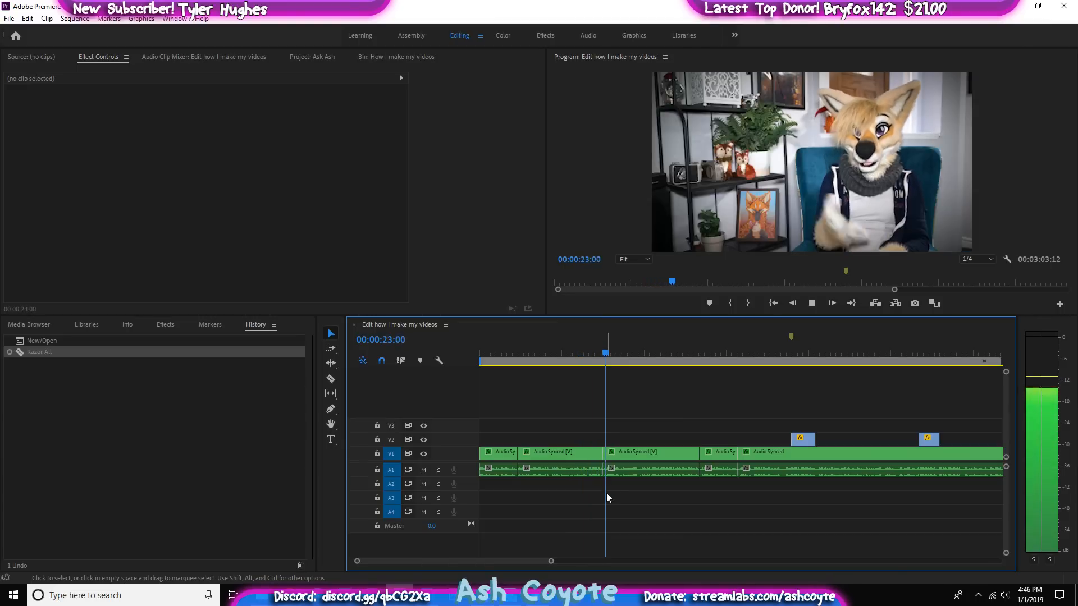
{"action": "key", "text": "space"}
Reframe the third Audio Synced clip closer on the character with scale 71 and position 715, 627
{"action": "left_click", "coordinate": [644, 456]}
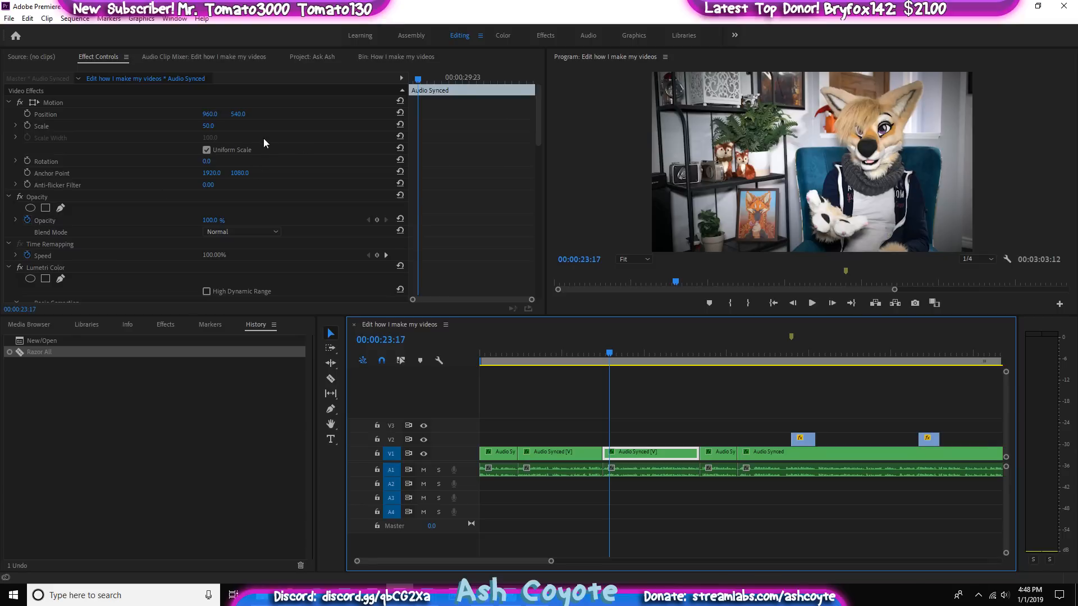
{"action": "left_click", "coordinate": [208, 126]}
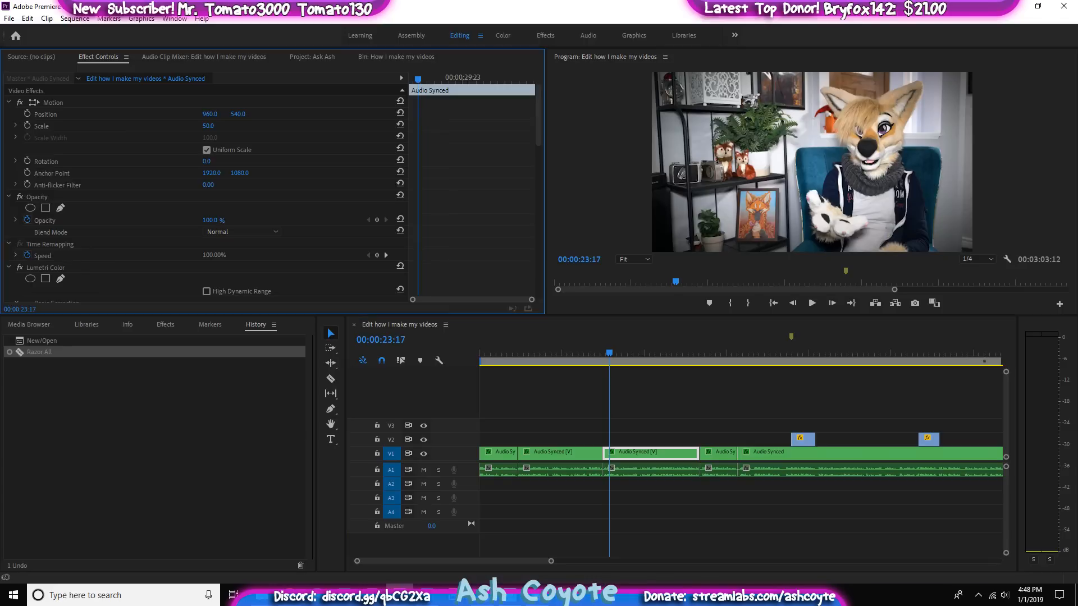
{"action": "left_click_drag", "start_coordinate": [208, 127], "coordinate": [163, 114]}
{"action": "mouse_move", "coordinate": [238, 114]}
{"action": "left_mouse_down"}
{"action": "mouse_move", "coordinate": [264, 114]}
{"action": "mouse_move", "coordinate": [252, 114]}
{"action": "left_mouse_up"}
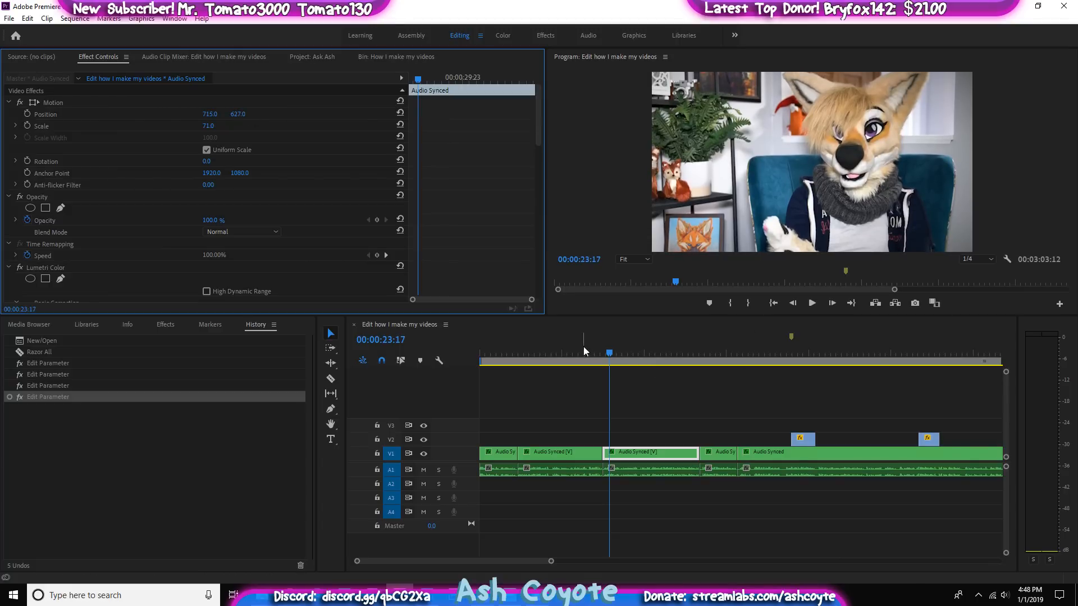
Check the reframed clip around its opening cut, and loosen the framing to scale 64 with horizontal position 834
{"action": "left_click", "coordinate": [589, 360]}
{"action": "left_click_drag", "start_coordinate": [591, 359], "coordinate": [611, 376]}
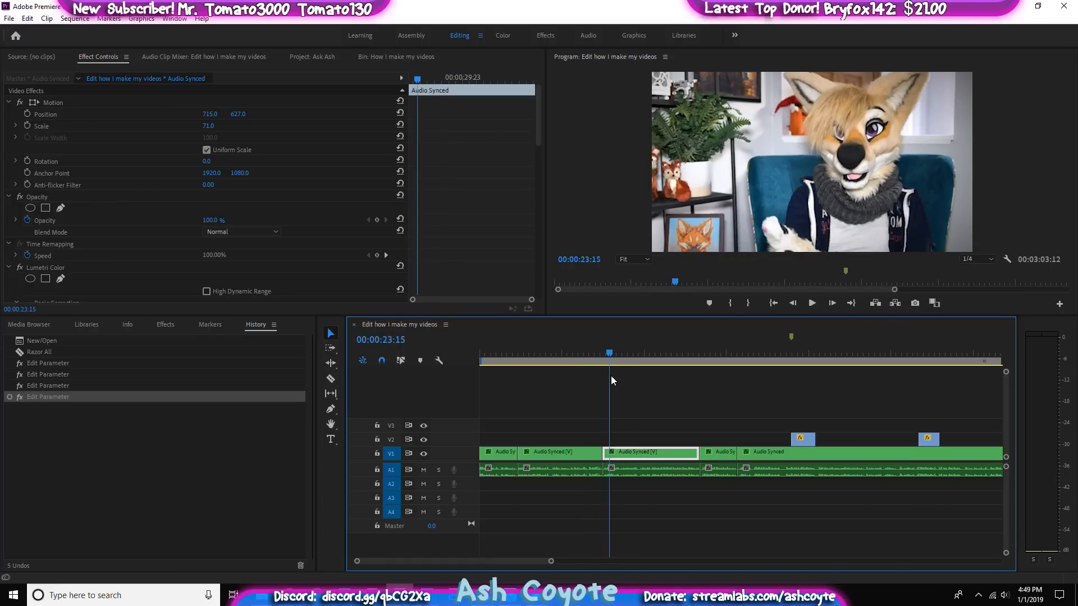
{"action": "left_click_drag", "start_coordinate": [207, 126], "coordinate": [302, 163]}
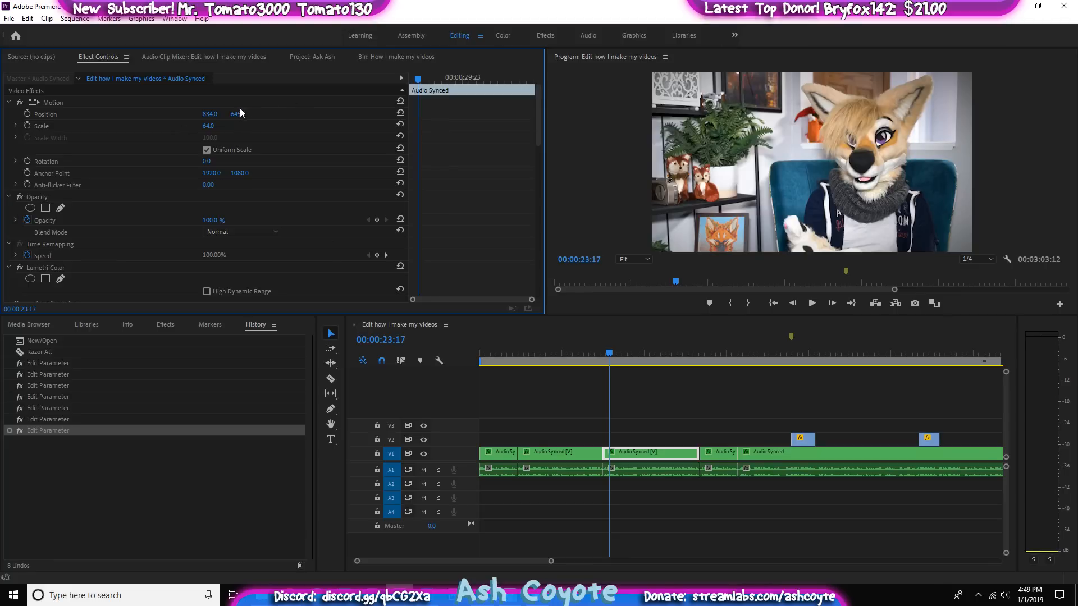
Set the third Audio Synced clip's vertical position to 608 and play back the edit from shortly before its opening cut
{"action": "left_click_drag", "start_coordinate": [240, 114], "coordinate": [221, 114]}
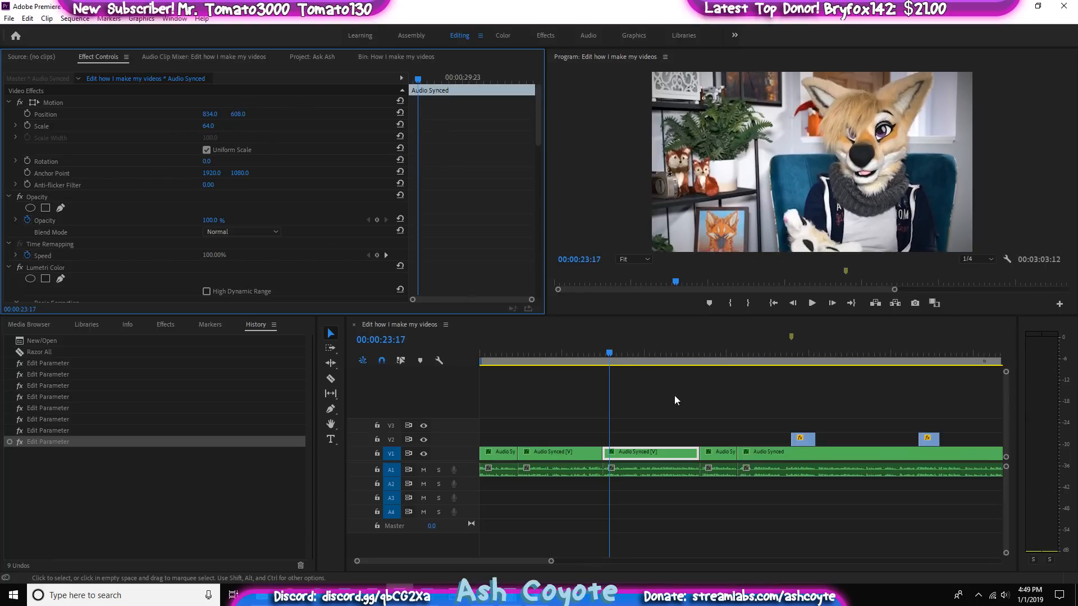
{"action": "left_click_drag", "start_coordinate": [611, 360], "coordinate": [584, 363]}
{"action": "key", "text": "space"}
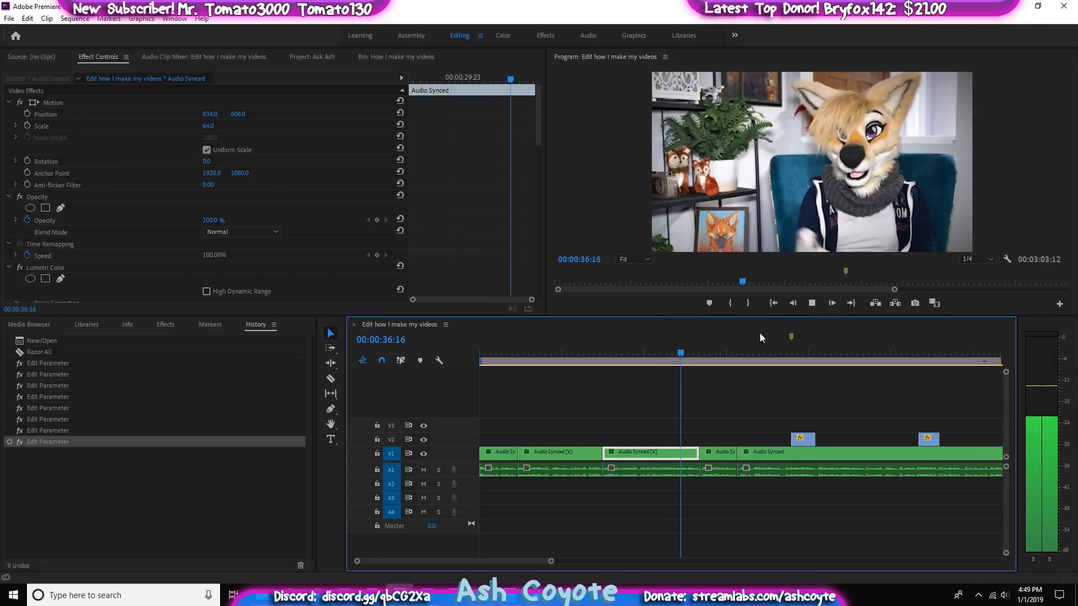
Reframe the fourth Audio Synced clip as a tight close-up with scale 100 and position 633, 810, and play it back
{"action": "left_click", "coordinate": [712, 456]}
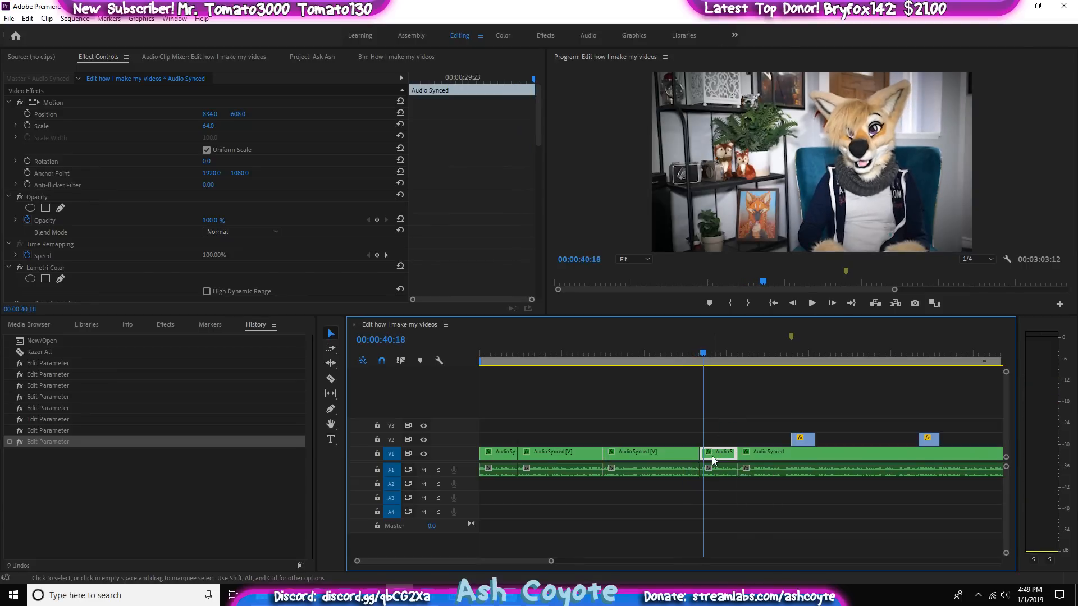
{"action": "left_click", "coordinate": [212, 126]}
{"action": "type", "text": "100"}
{"action": "key", "text": "Return"}
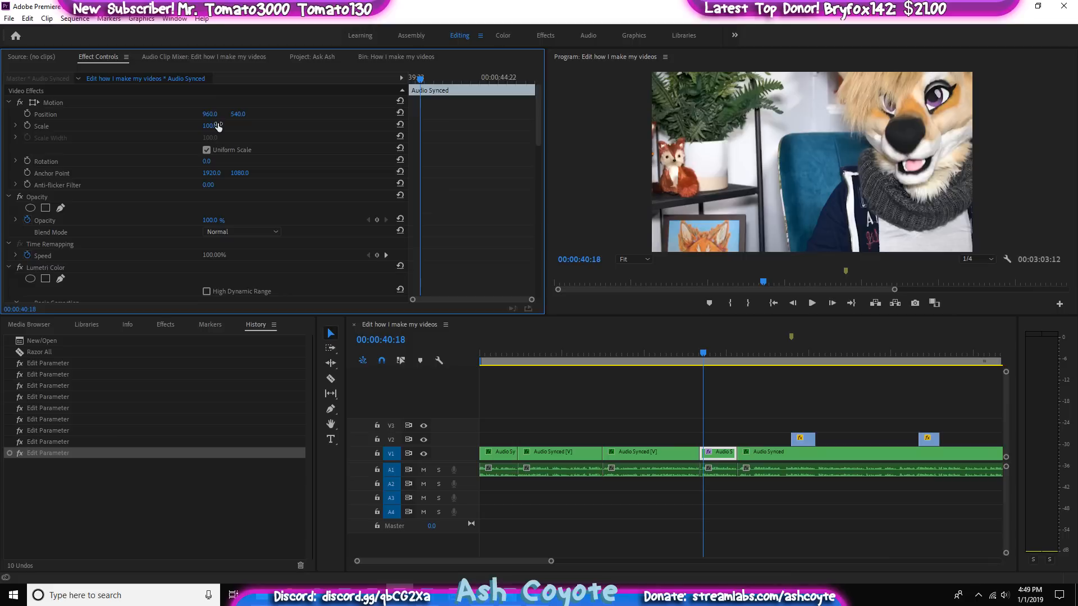
{"action": "left_click_drag", "start_coordinate": [233, 114], "coordinate": [27, 118]}
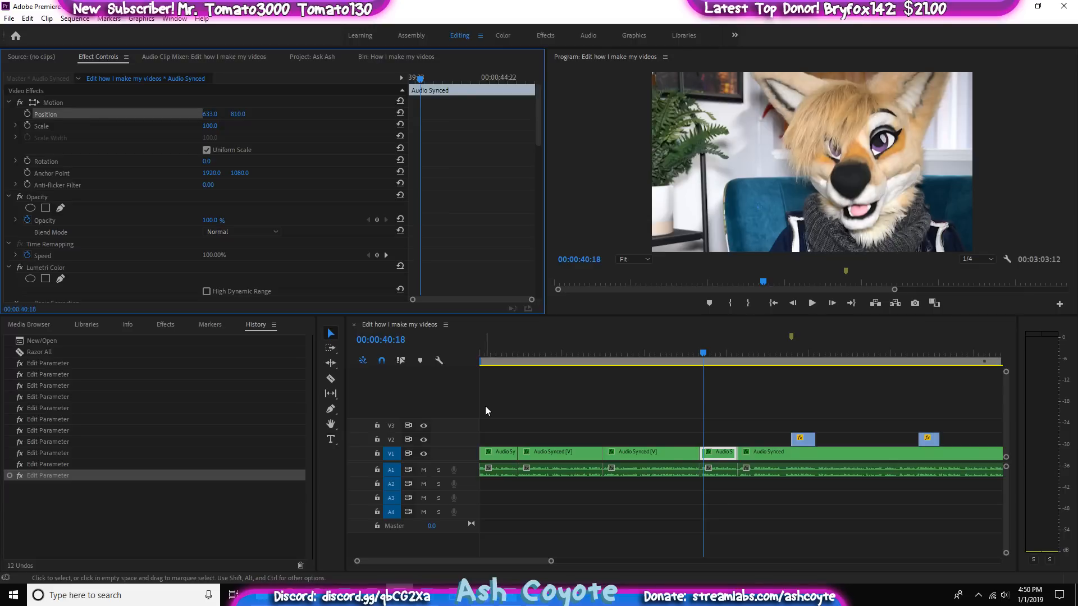
{"action": "left_click", "coordinate": [685, 354]}
{"action": "key", "text": "space"}
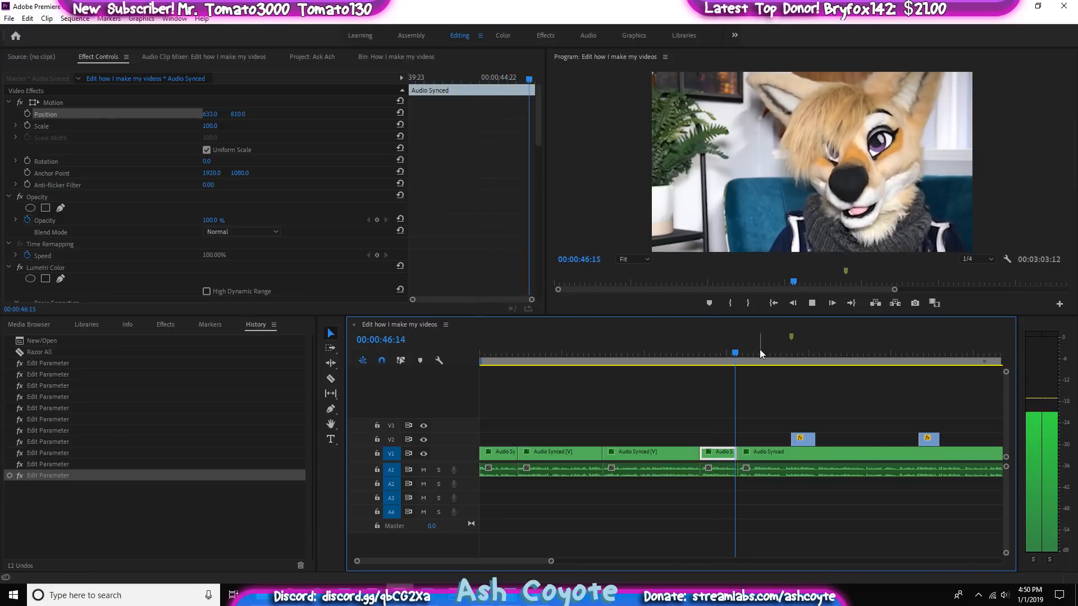
Play back the sequence from about 00:00:43 across the cut into the fifth clip, and undo the stray marker added there
{"action": "left_click", "coordinate": [756, 453]}
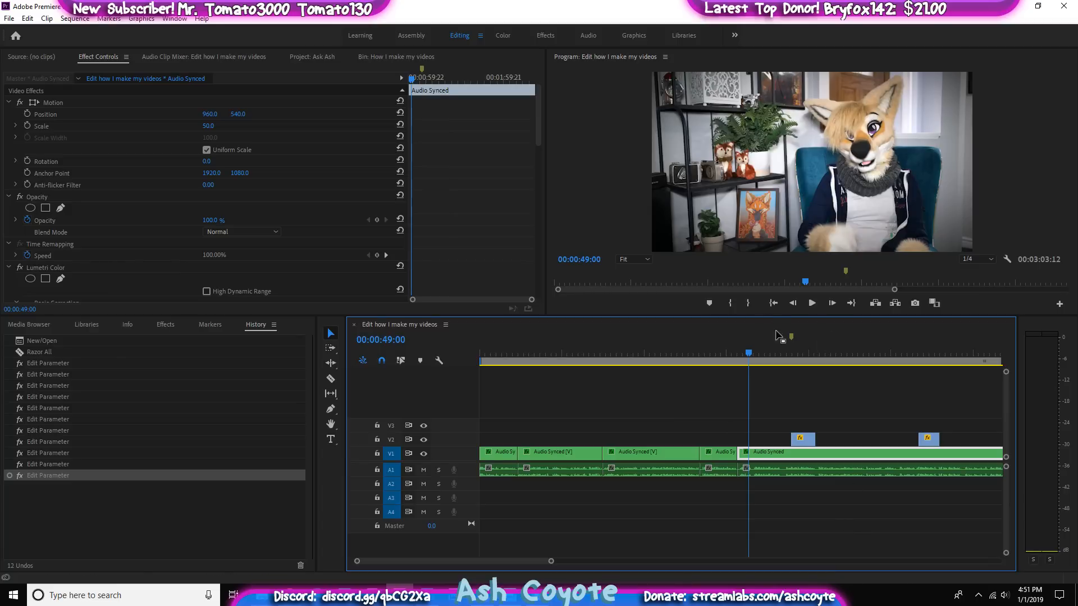
{"action": "left_click_drag", "start_coordinate": [749, 354], "coordinate": [719, 362]}
{"action": "key", "text": "m"}
{"action": "key", "text": "space"}
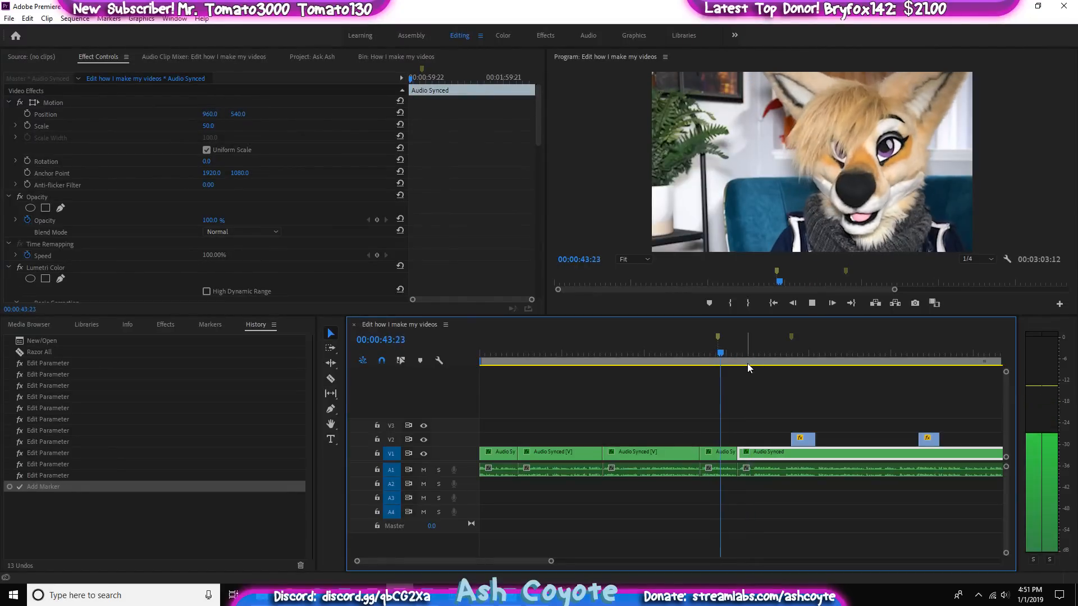
{"action": "key", "text": "super"}
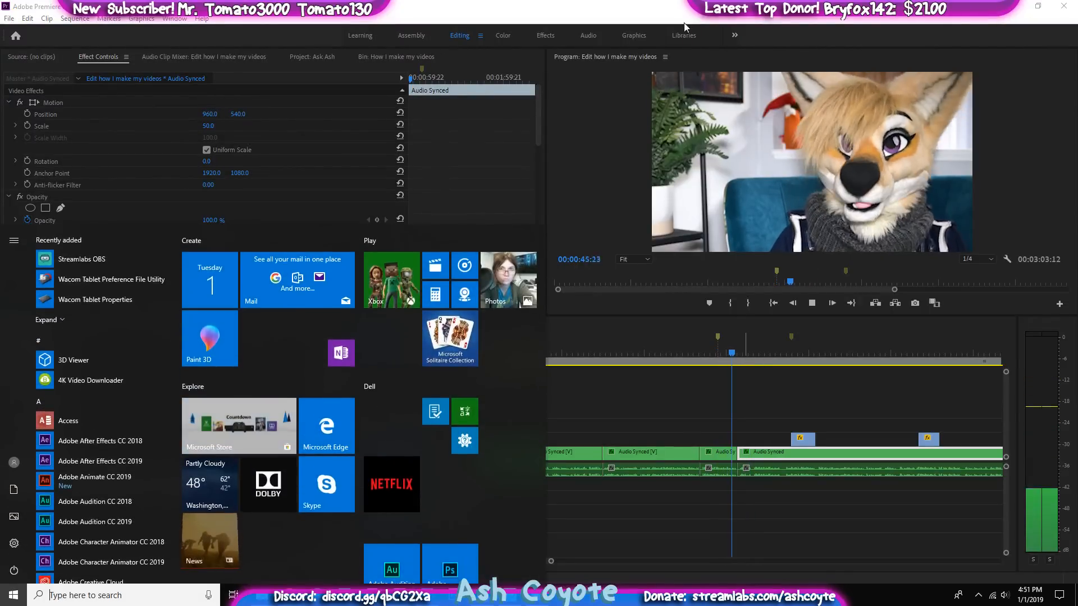
{"action": "key", "text": "super"}
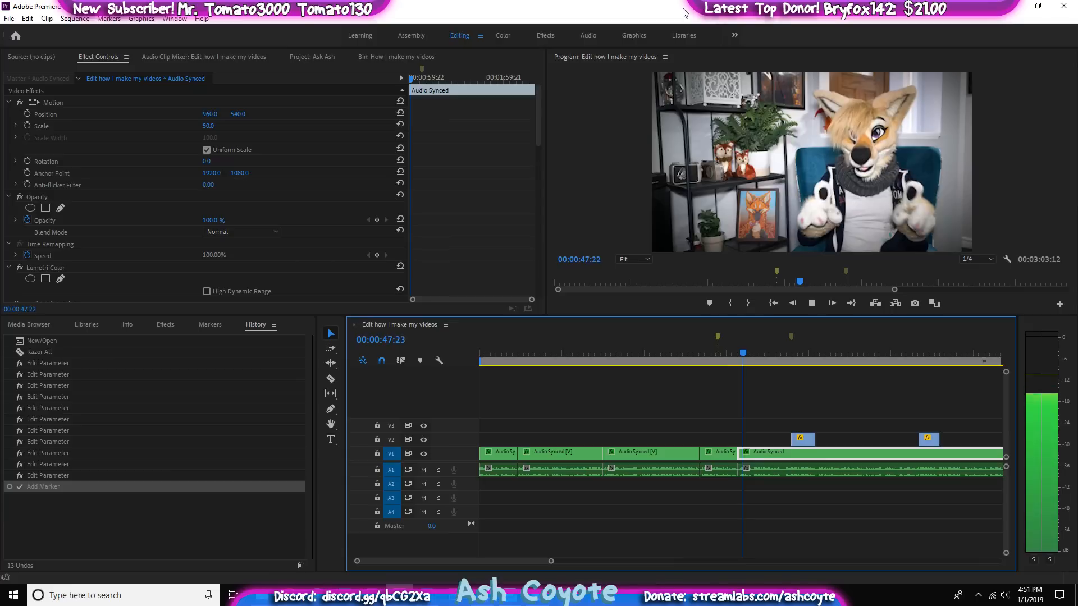
{"action": "key", "text": "ctrl+z"}
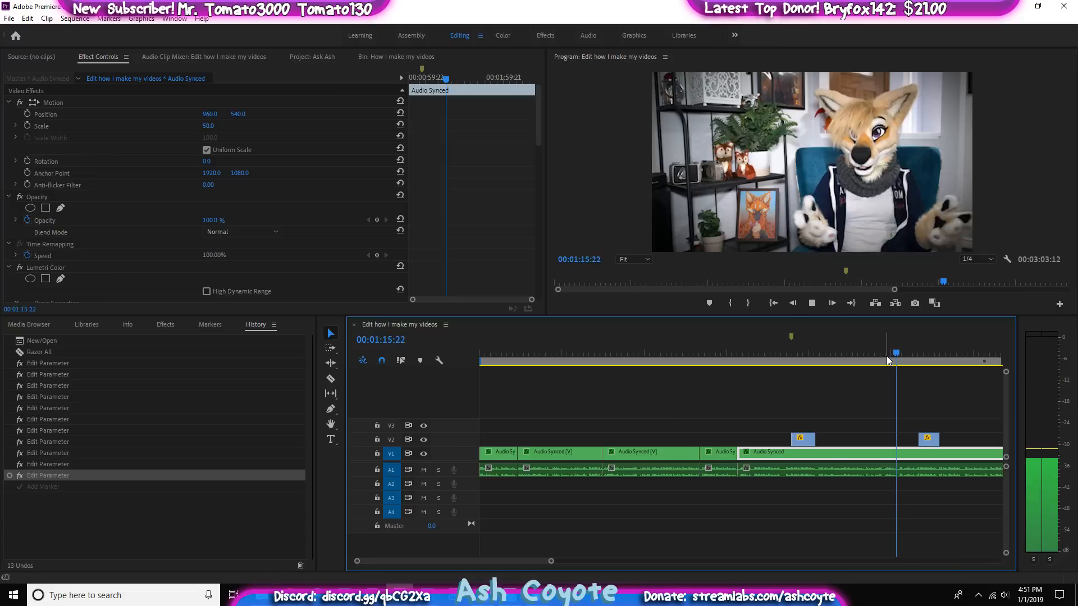
Stop playback at the next pause in the talking and split the clips on all tracks at 00:01:16:08
{"action": "key", "text": "space"}
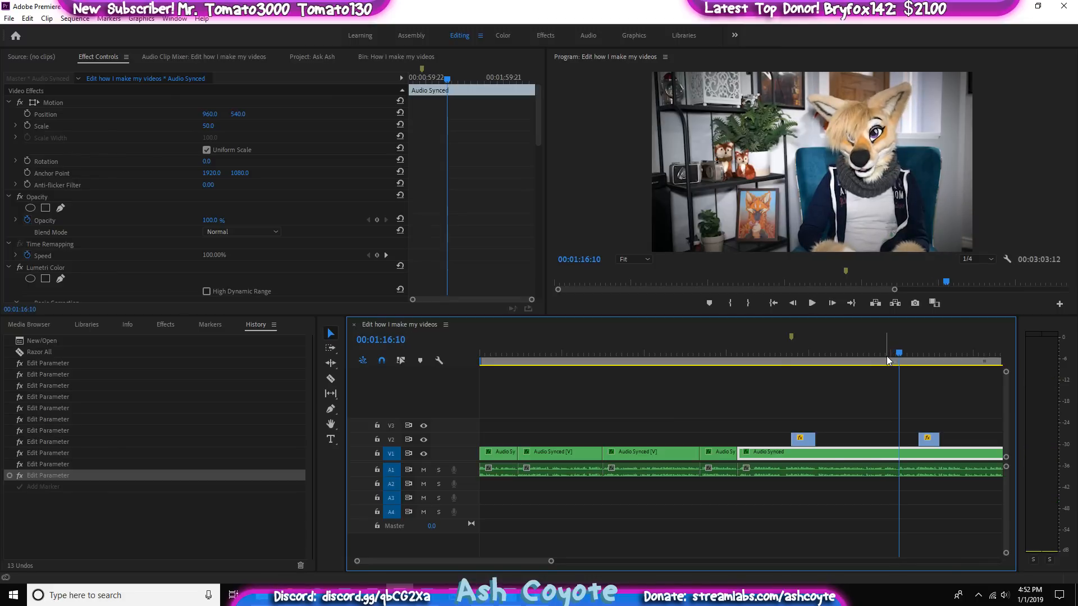
{"action": "key", "text": "Left"}
{"action": "key", "text": "Left"}
{"action": "key", "text": "Left"}
{"action": "key", "text": "Left"}
{"action": "key", "text": "Left"}
{"action": "key", "text": "Left"}
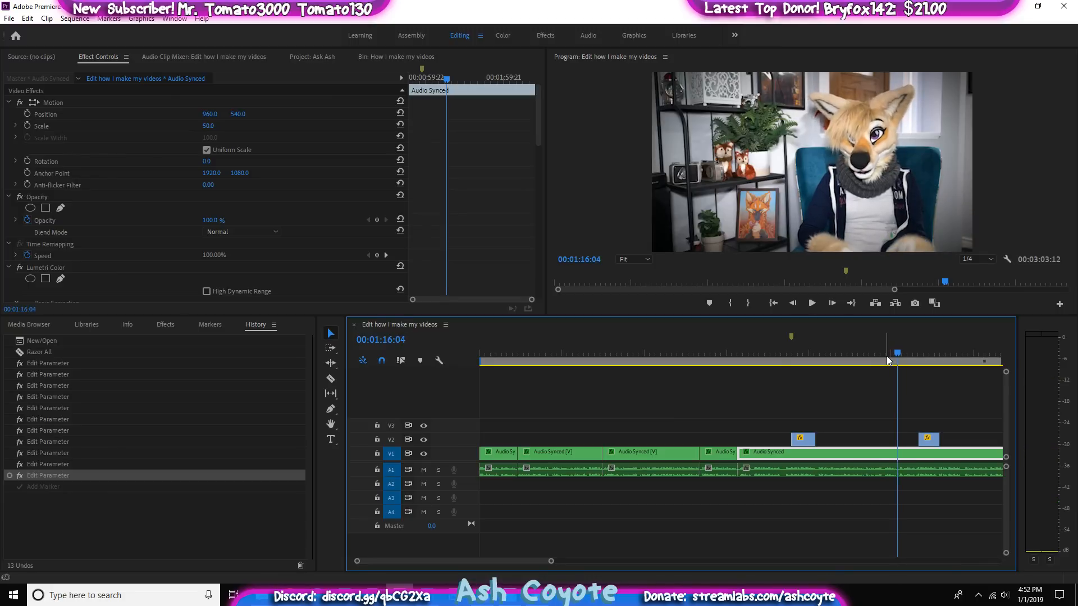
{"action": "key", "text": "Right"}
{"action": "key", "text": "Right"}
{"action": "key", "text": "Right"}
{"action": "key", "text": "Right"}
{"action": "key", "text": "ctrl+shift+k"}
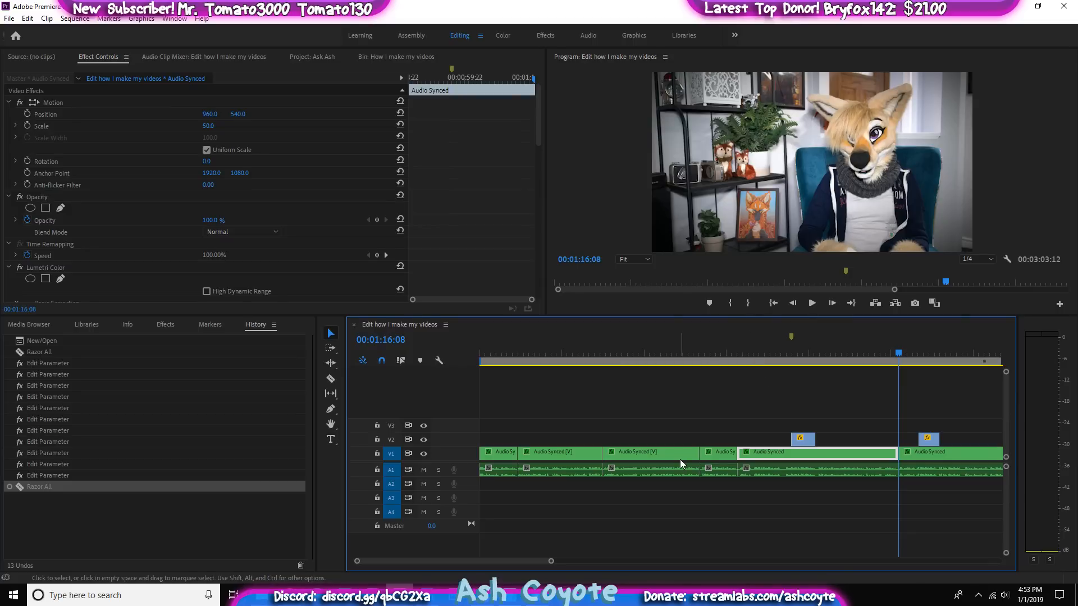
Play back the edit from 00:00:38:06 to 00:00:48:04 to review the cuts around the close-up clip
{"action": "left_click", "coordinate": [729, 359]}
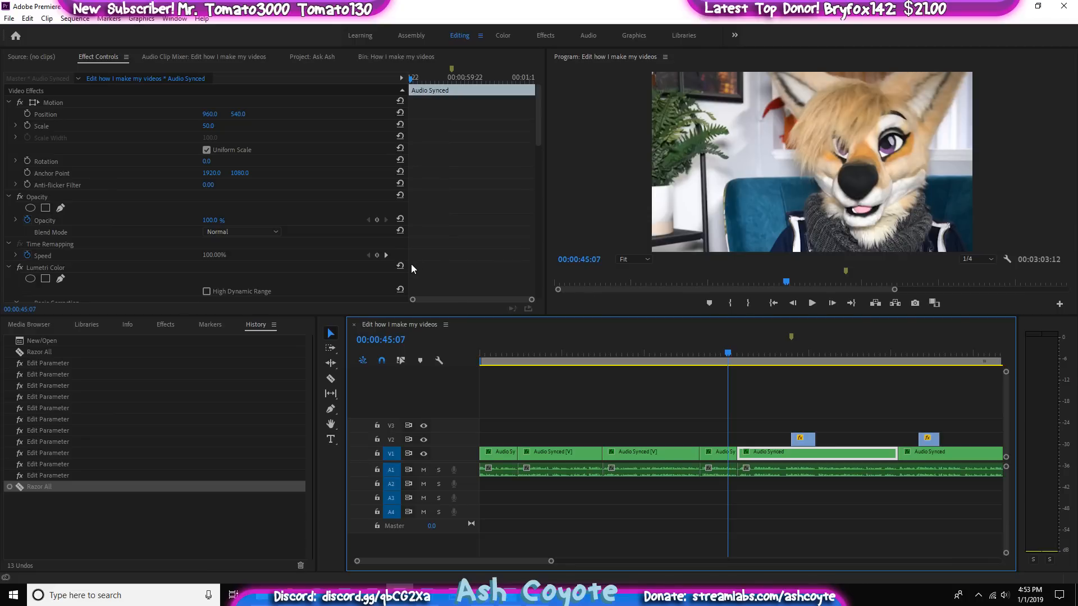
{"action": "left_click", "coordinate": [690, 353]}
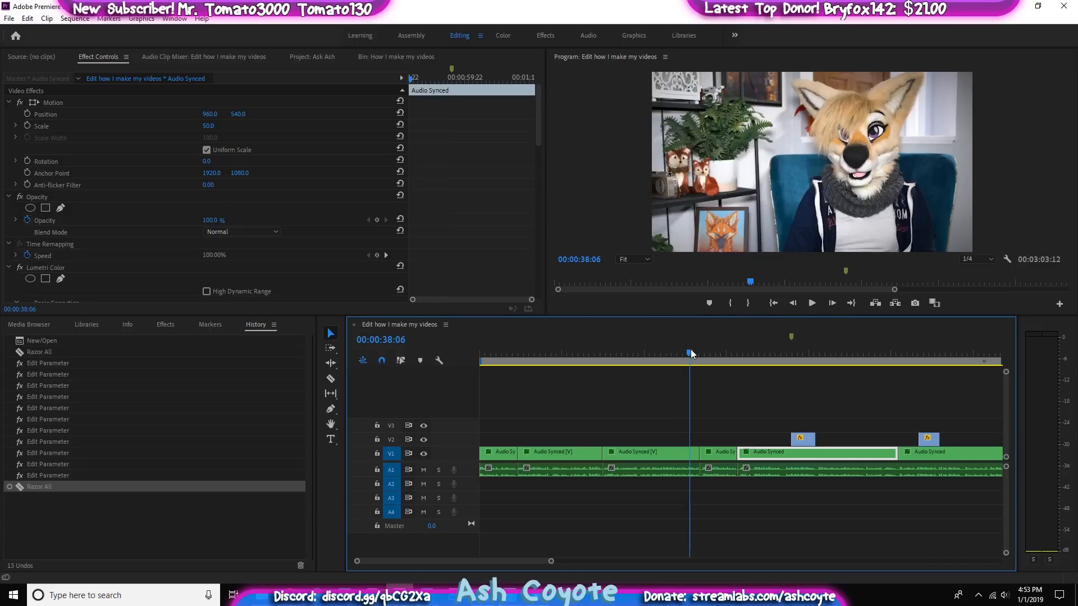
{"action": "key", "text": "space"}
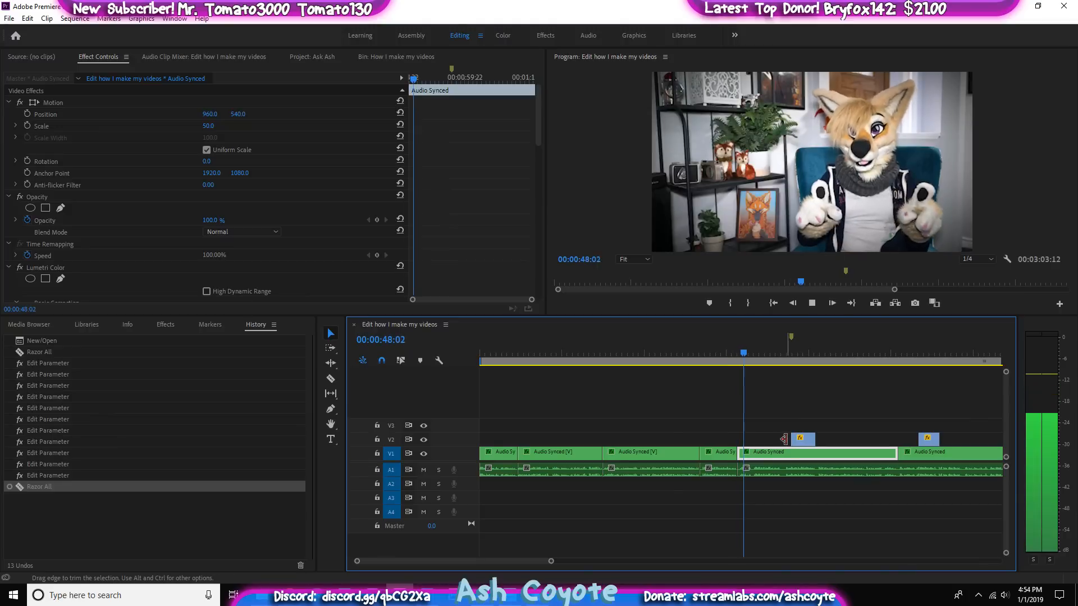
{"action": "key", "text": "space"}
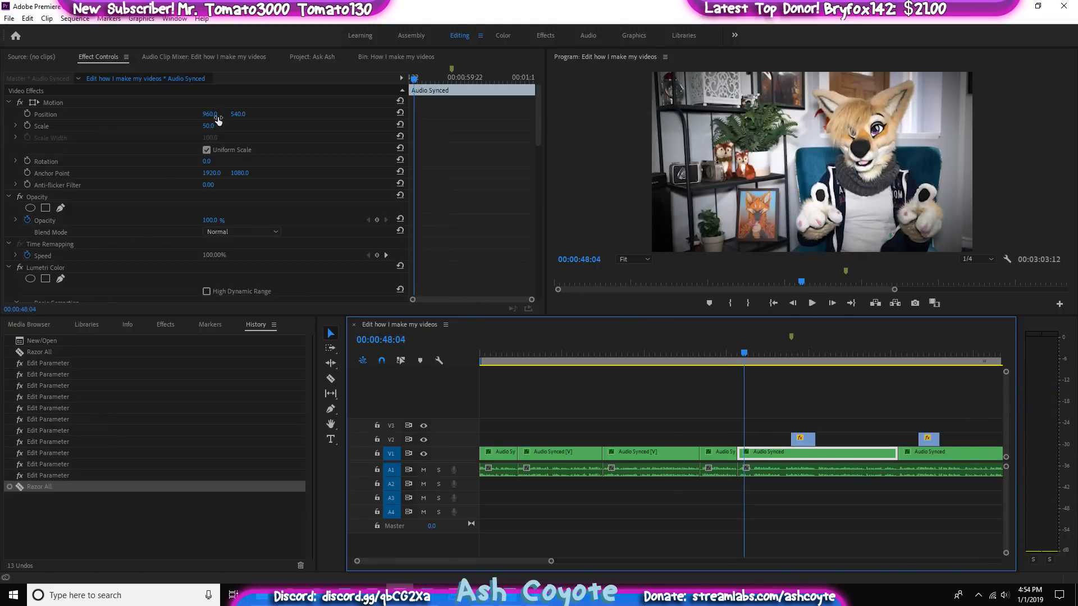
Reframe the fifth Audio Synced clip as a moderate punch-in with scale 65 and position 894, 580
{"action": "left_click_drag", "start_coordinate": [211, 127], "coordinate": [219, 126]}
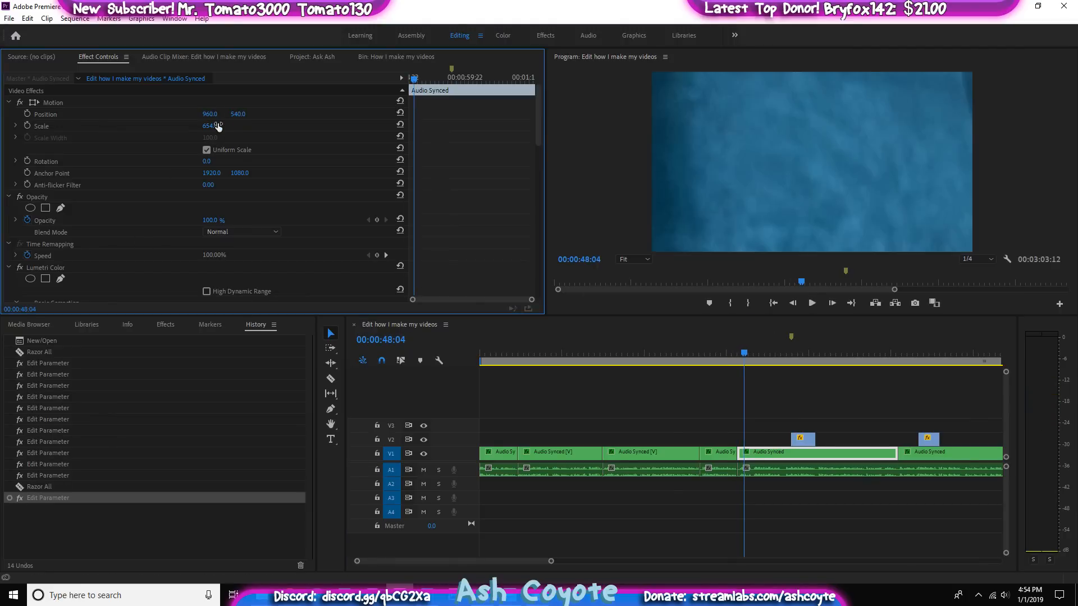
{"action": "left_click", "coordinate": [218, 126]}
{"action": "type", "text": "65"}
{"action": "key", "text": "Return"}
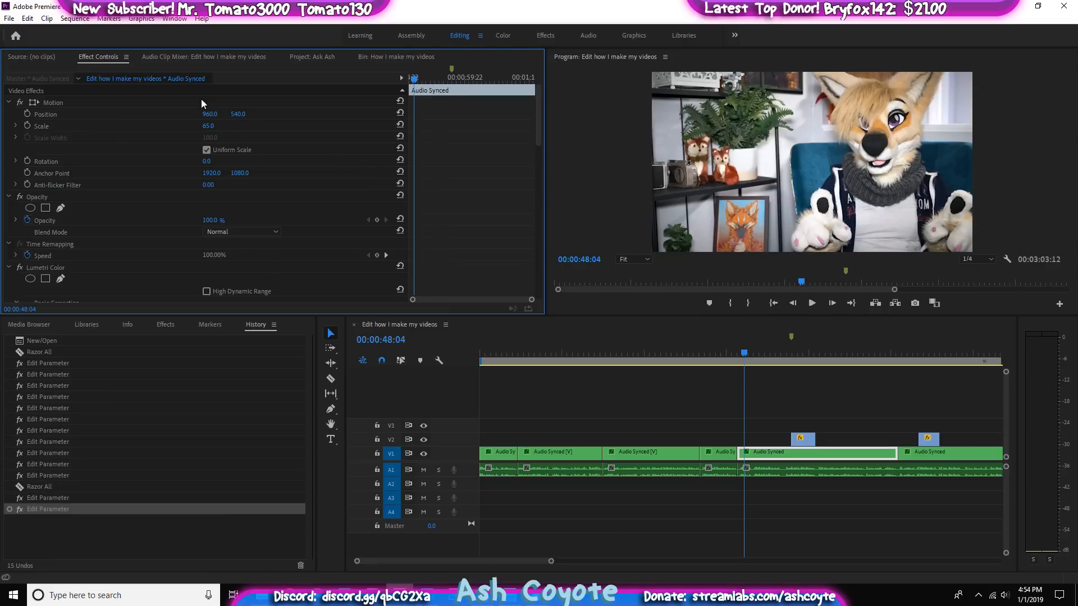
{"action": "left_click_drag", "start_coordinate": [239, 113], "coordinate": [175, 115]}
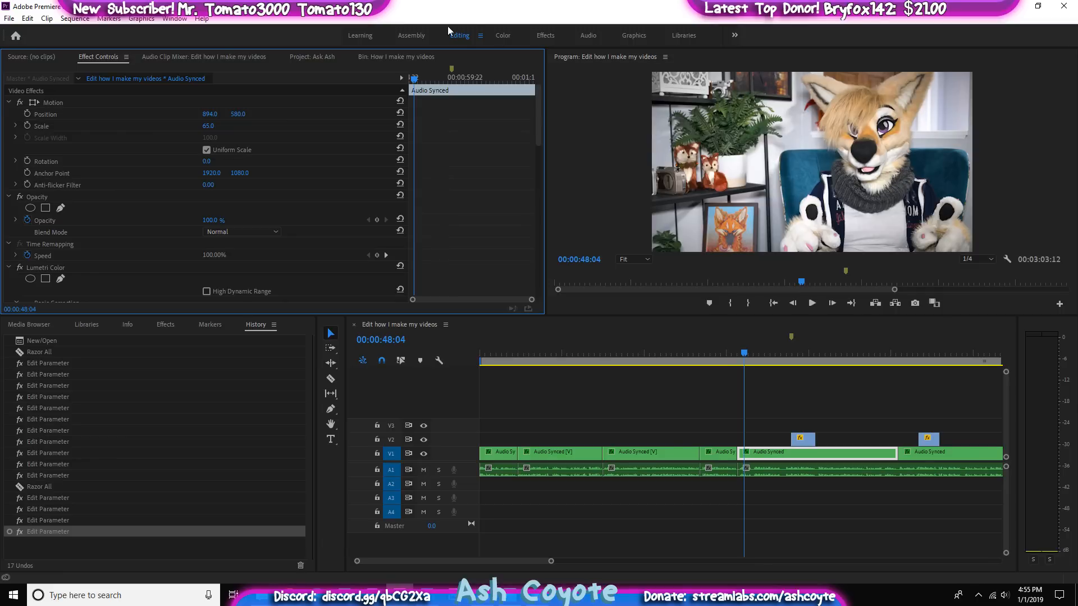
Look through the Ask Ash project's bins and examine the footage and Sequence 01 in the Washing fursuit bin
{"action": "left_click", "coordinate": [314, 56]}
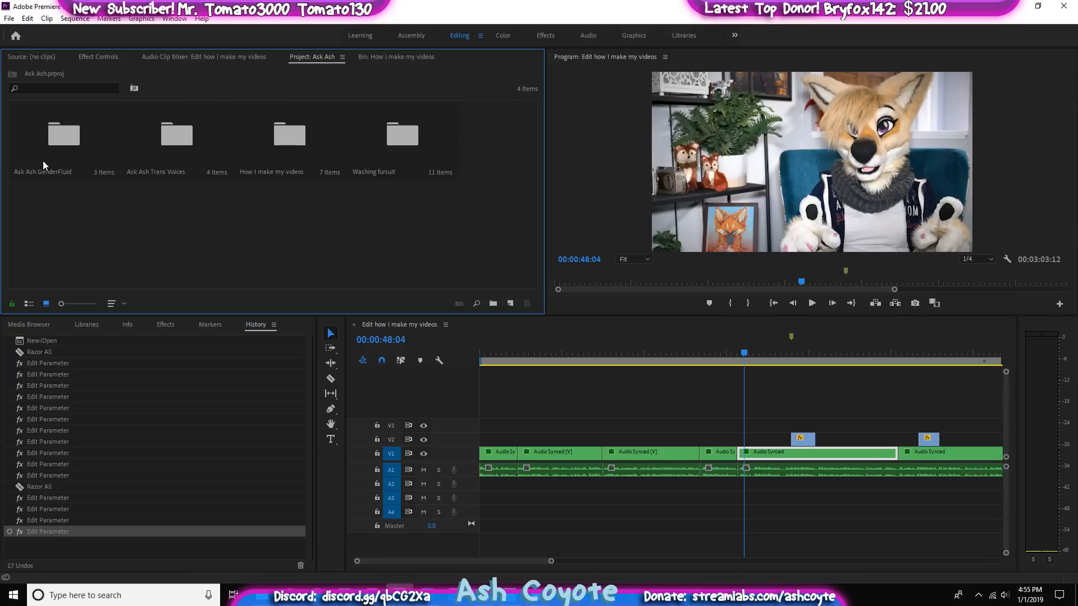
{"action": "left_click", "coordinate": [77, 161]}
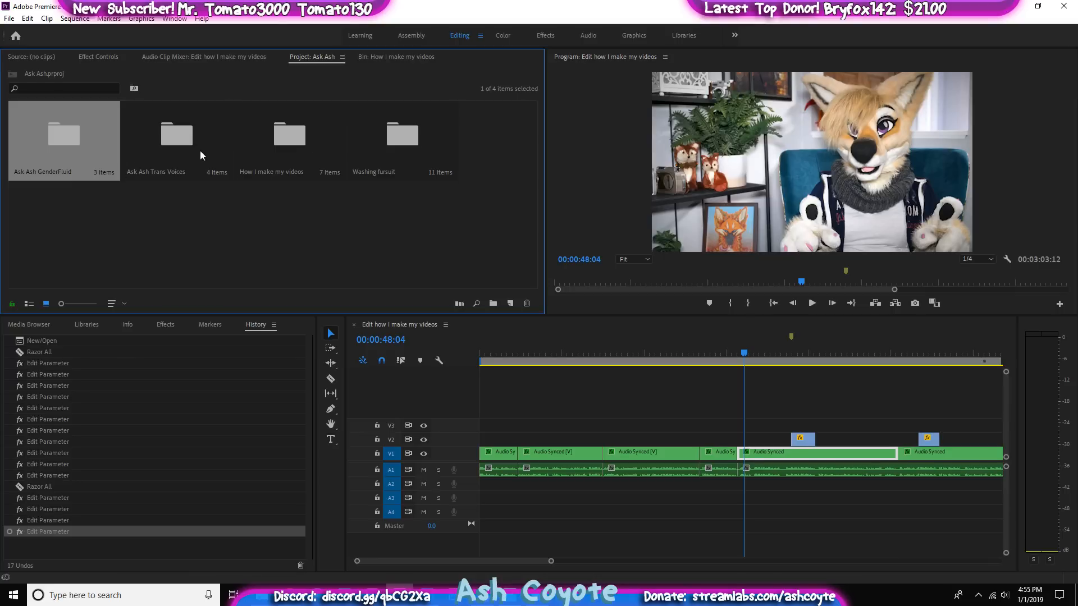
{"action": "left_click", "coordinate": [267, 143]}
{"action": "left_click", "coordinate": [404, 153]}
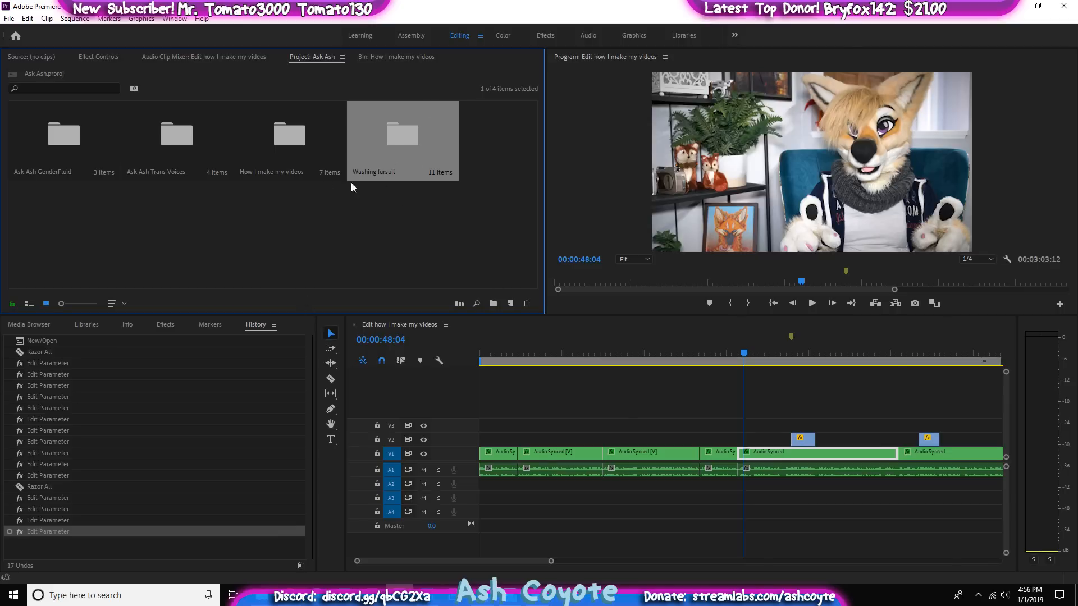
{"action": "left_click", "coordinate": [395, 202]}
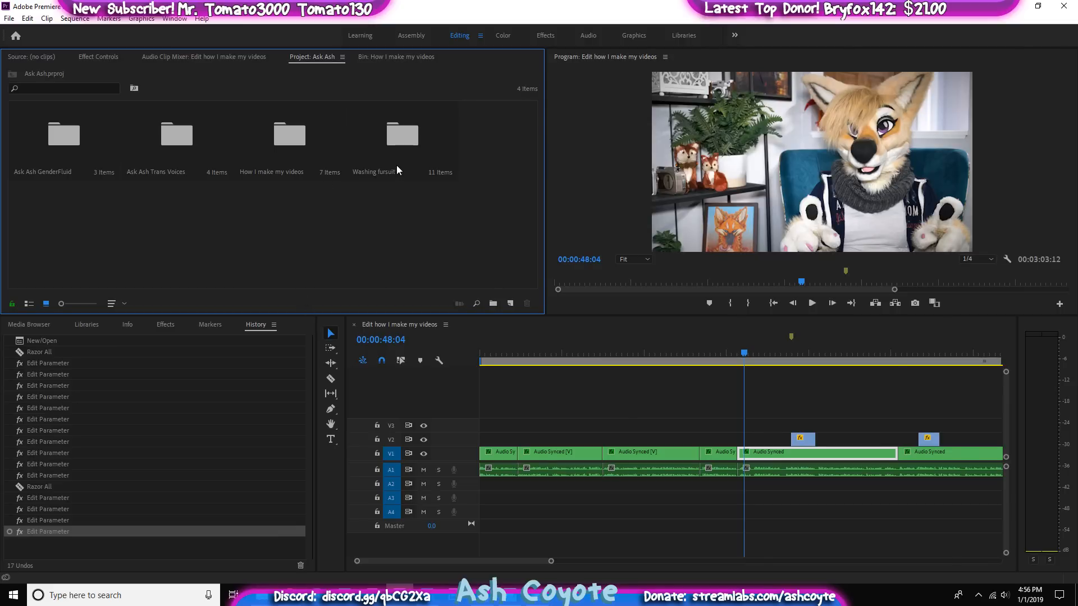
{"action": "left_click", "coordinate": [407, 153]}
{"action": "double_click", "coordinate": [406, 153]}
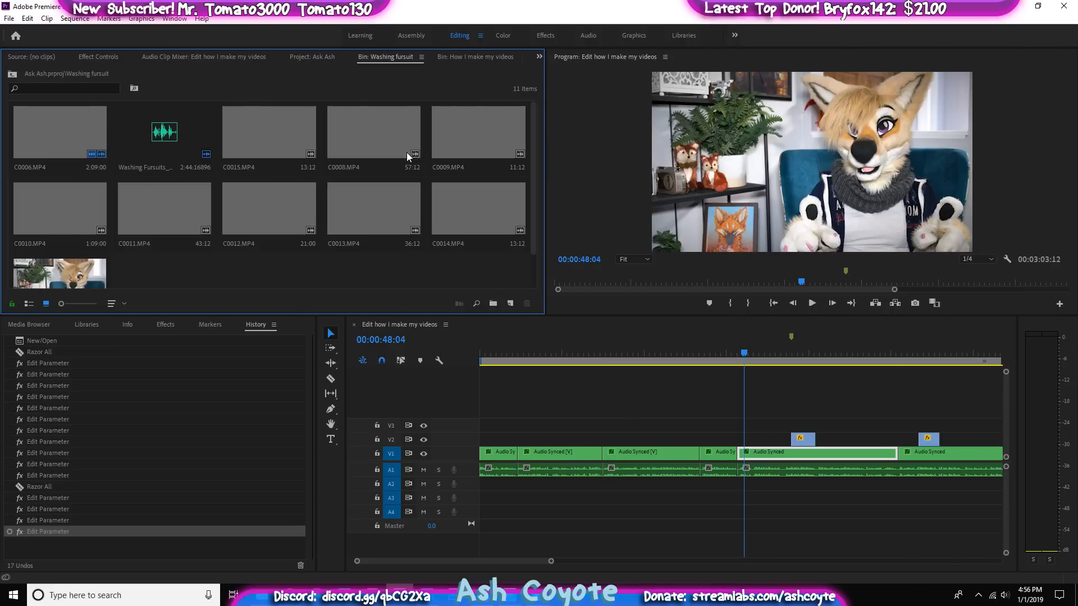
{"action": "scroll", "coordinate": [164, 207], "scroll_direction": "down", "scroll_amount": 1}
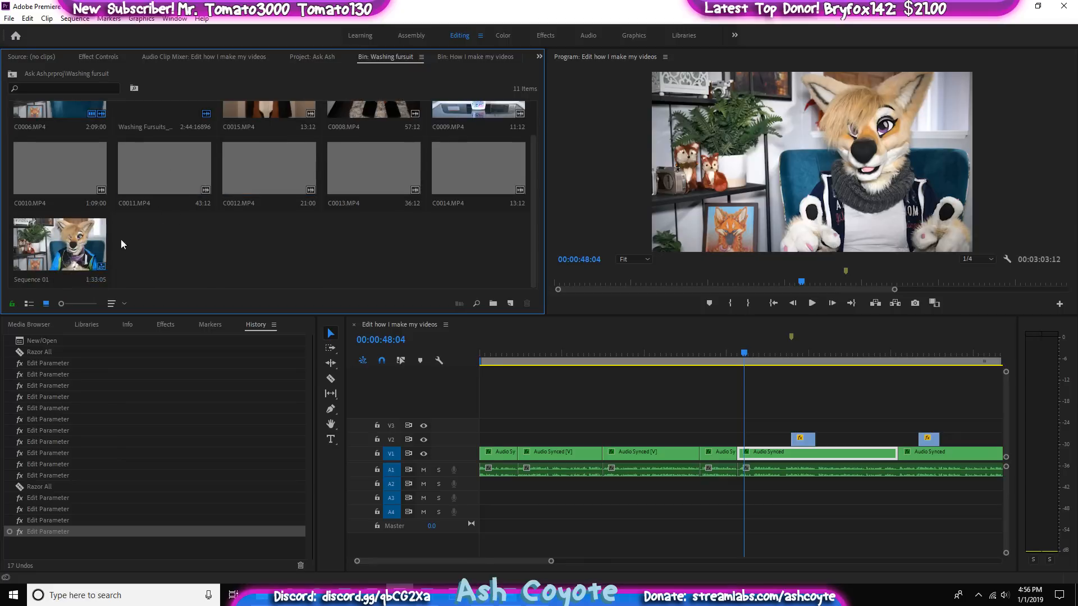
{"action": "scroll", "coordinate": [185, 203], "scroll_direction": "up", "scroll_amount": 1}
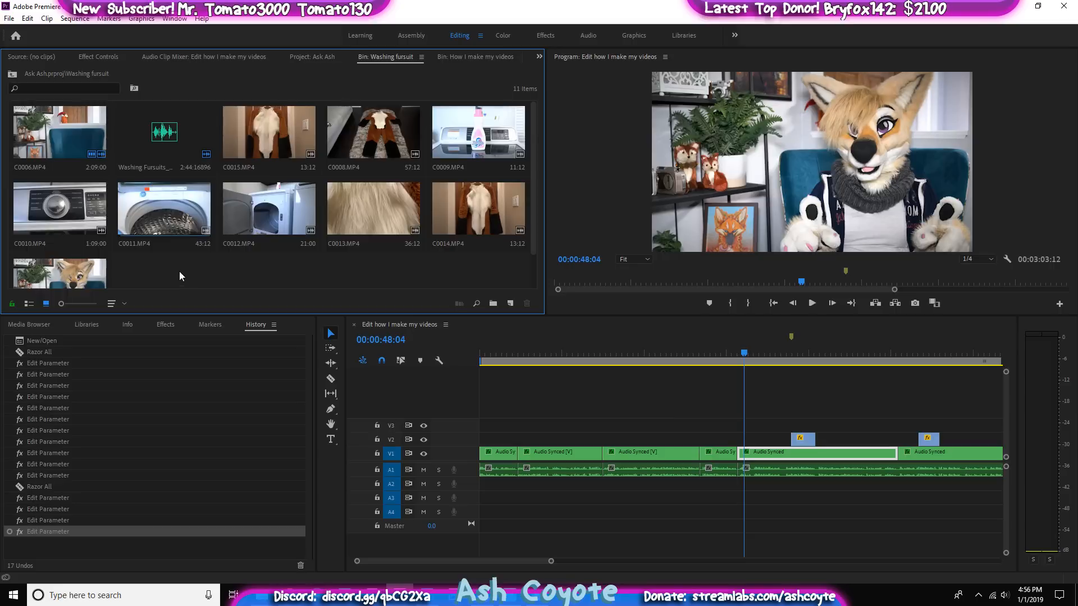
{"action": "scroll", "coordinate": [178, 270], "scroll_direction": "down", "scroll_amount": 1}
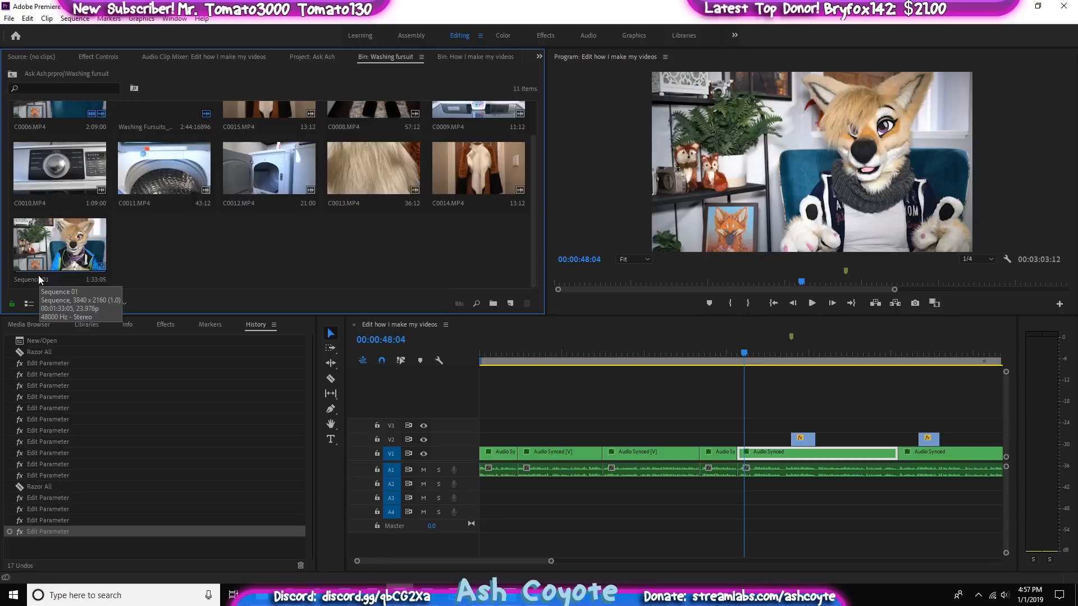
{"action": "scroll", "coordinate": [245, 253], "scroll_direction": "up", "scroll_amount": 1}
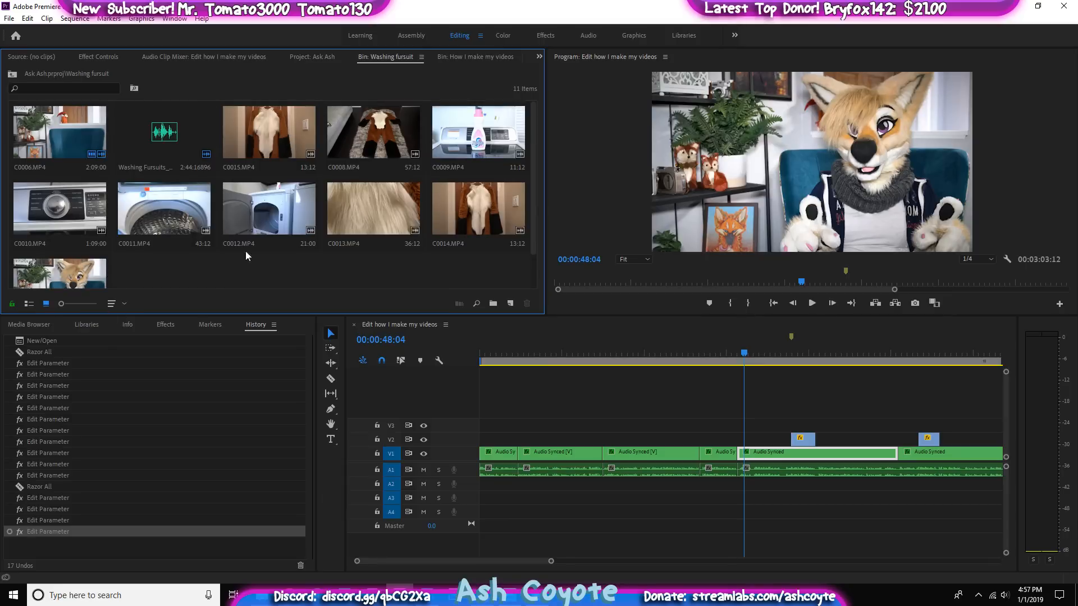
Return to the project's bin overview and show the contents of the How I make my videos bin
{"action": "left_click", "coordinate": [327, 59]}
{"action": "left_click", "coordinate": [318, 218]}
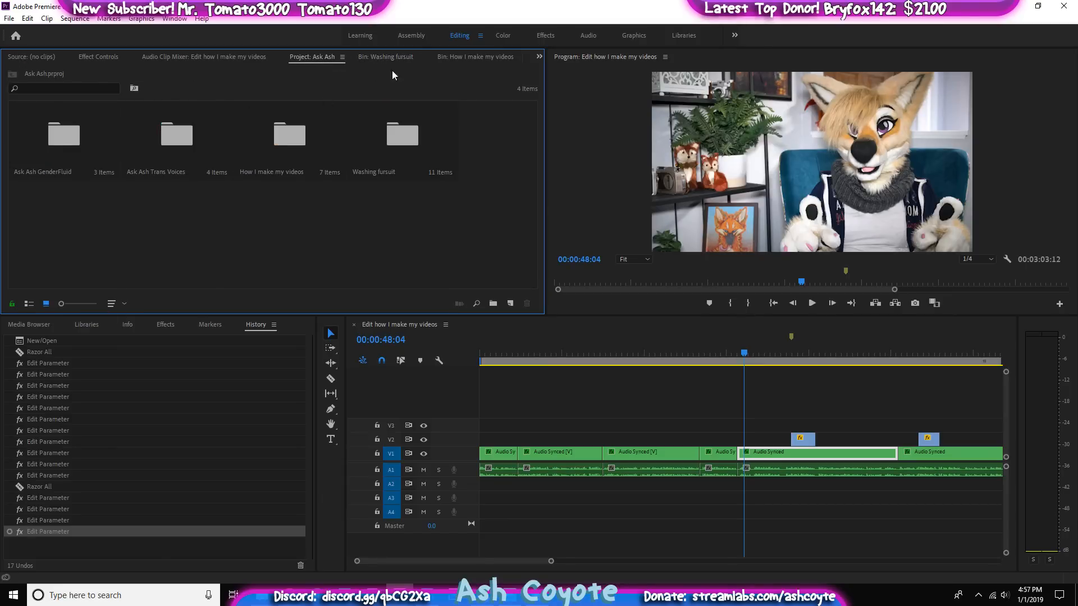
{"action": "left_click", "coordinate": [477, 60]}
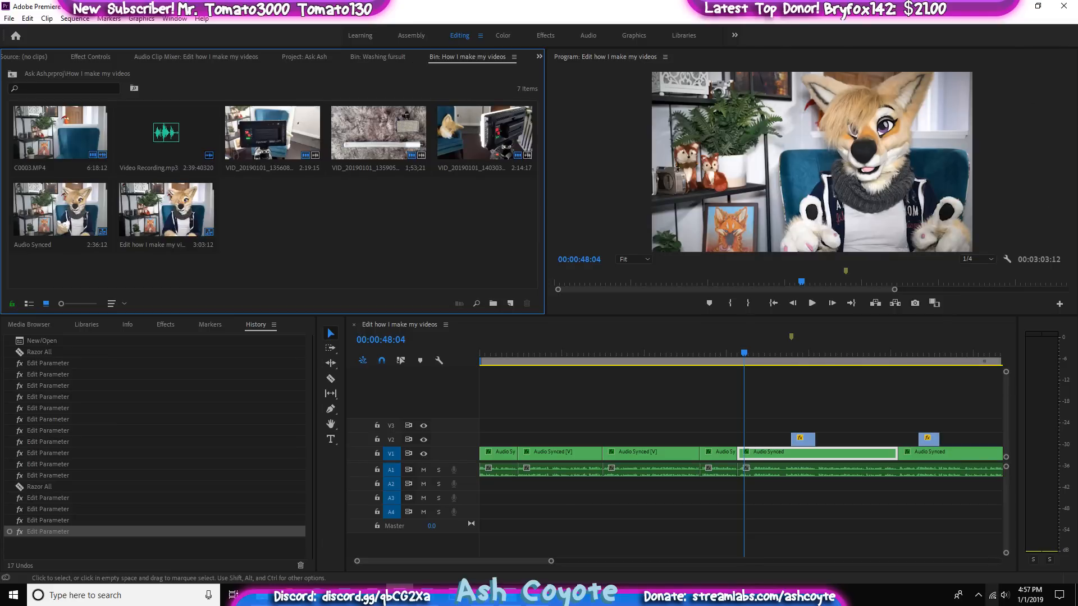
Cut all tracks at 00:00:55:03, in the pause before the camera B-roll clip
{"action": "key", "text": "Right"}
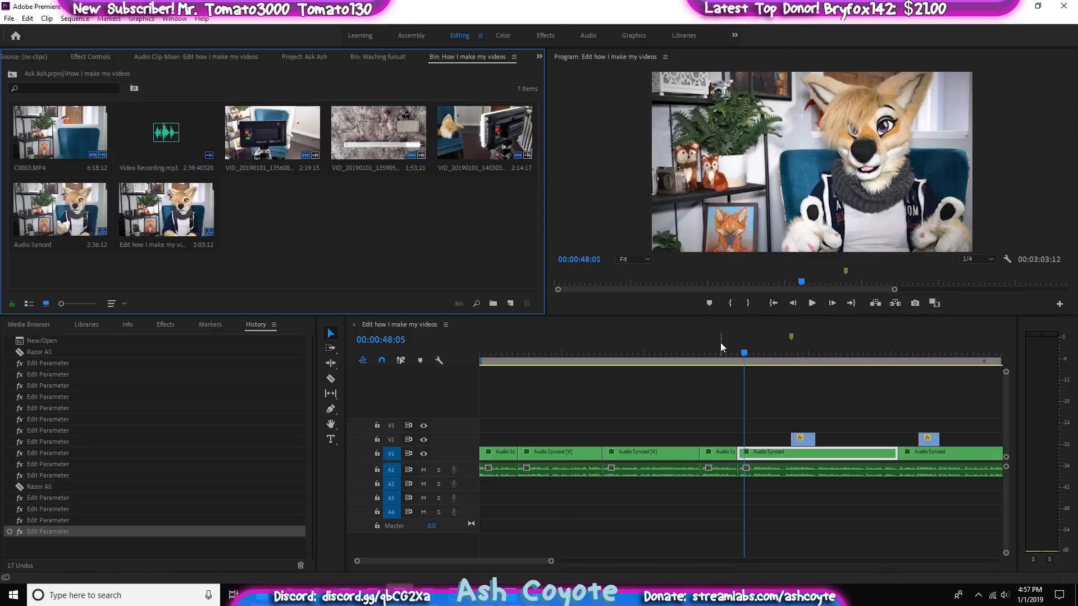
{"action": "left_click_drag", "start_coordinate": [744, 356], "coordinate": [767, 360]}
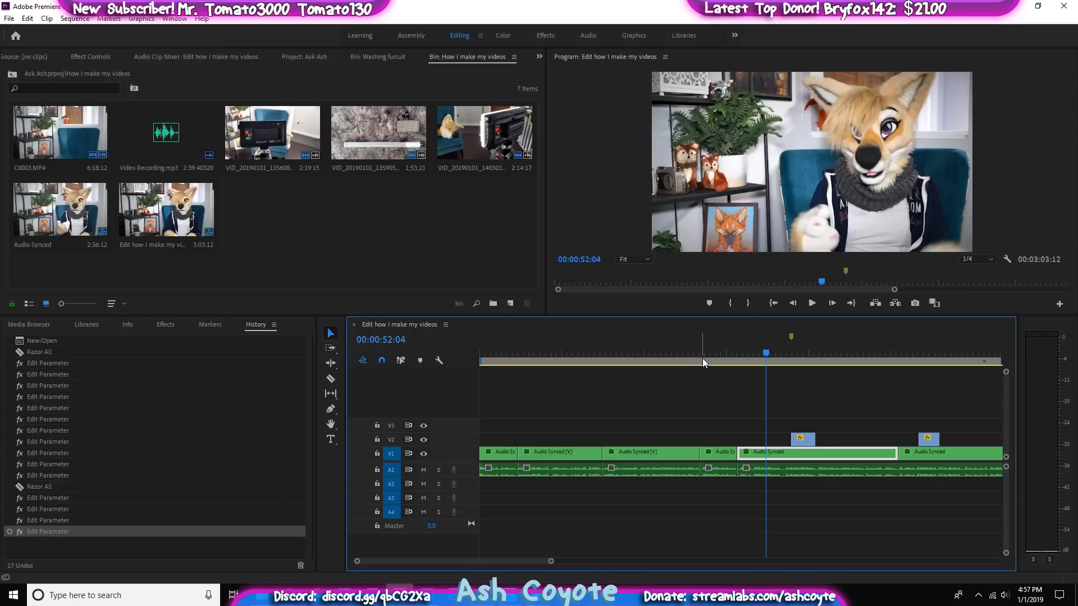
{"action": "key", "text": "space"}
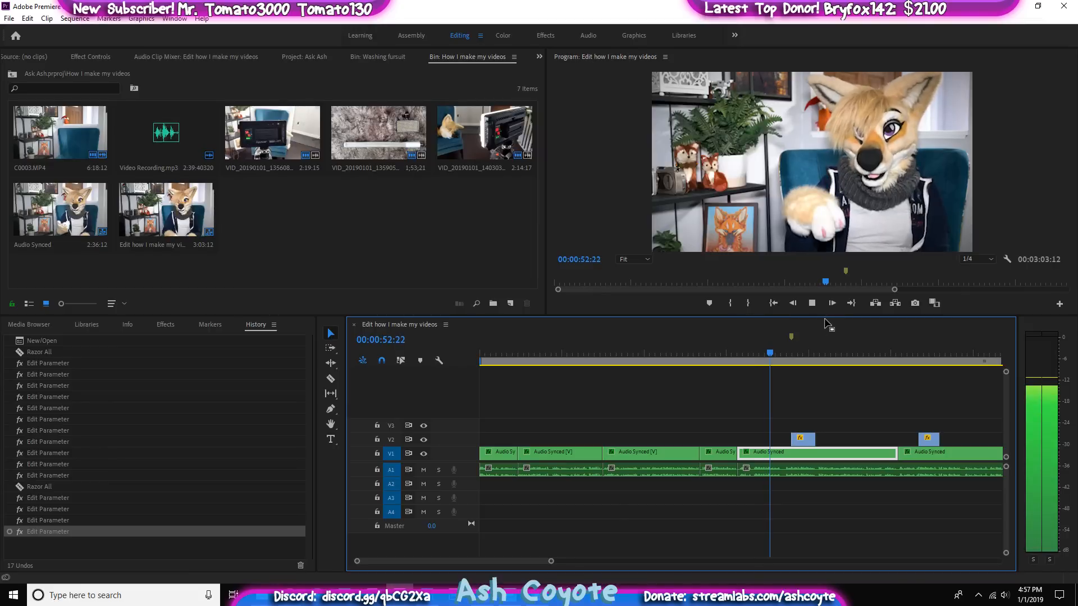
{"action": "key", "text": "space"}
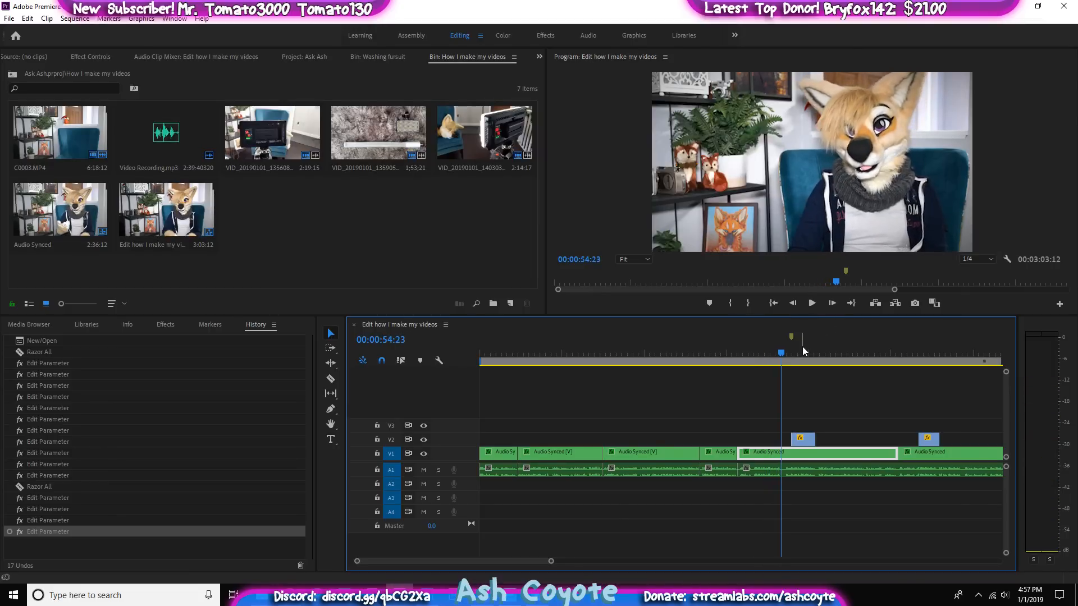
{"action": "key", "text": "space"}
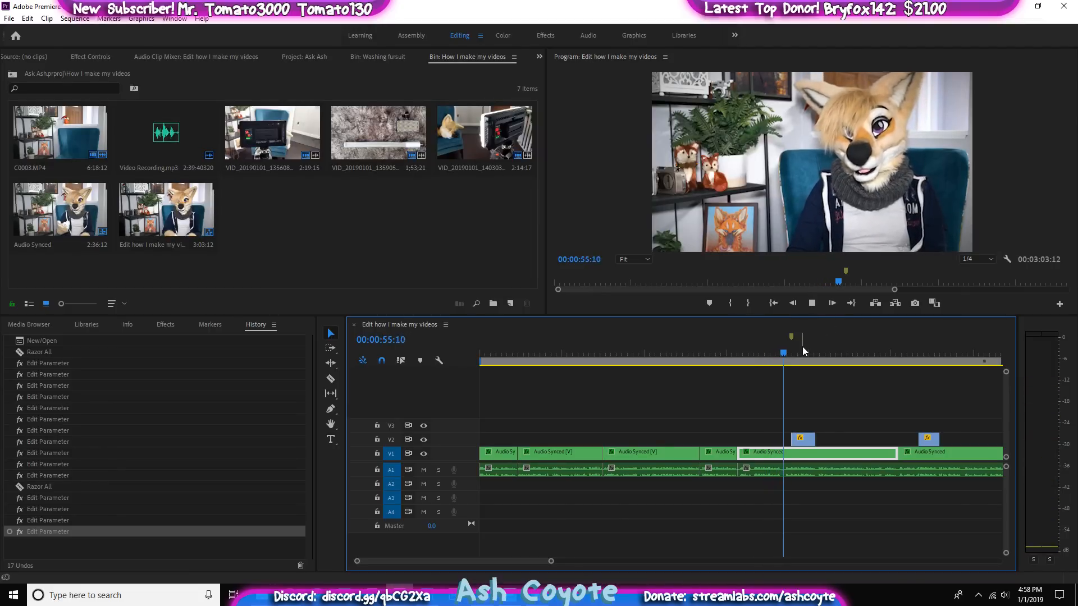
{"action": "key", "text": "space"}
{"action": "key", "text": "Left"}
{"action": "key", "text": "Left"}
{"action": "key", "text": "Left"}
{"action": "key", "text": "Left"}
{"action": "key", "text": "Left"}
{"action": "key", "text": "Left"}
{"action": "key", "text": "Left"}
{"action": "key", "text": "Left"}
{"action": "key", "text": "Left"}
{"action": "key", "text": "Left"}
{"action": "key", "text": "Left"}
{"action": "key", "text": "Left"}
{"action": "key", "text": "Left"}
{"action": "key", "text": "Left"}
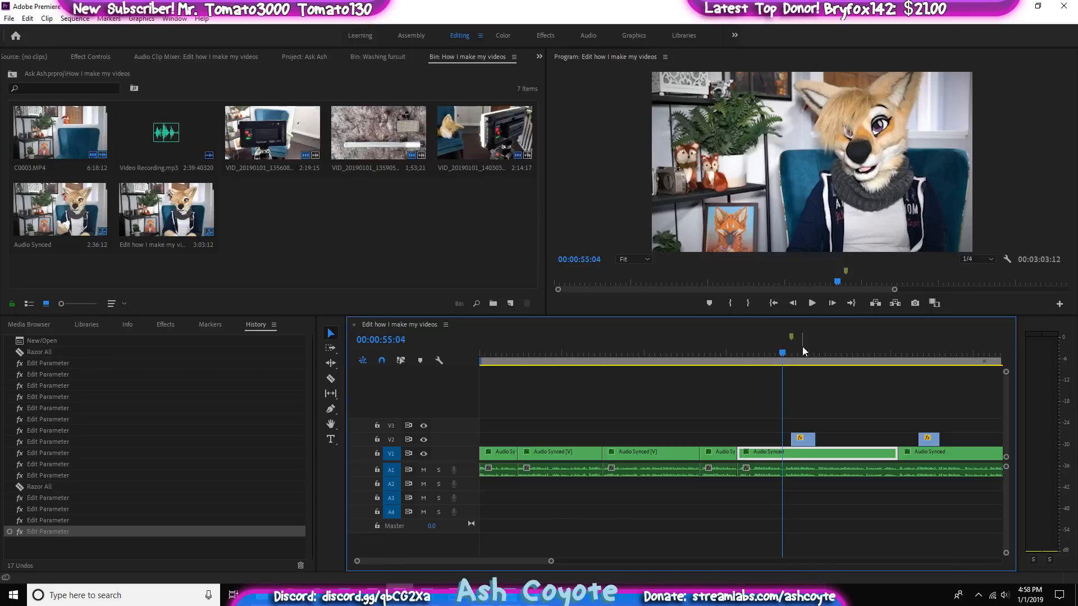
{"action": "key", "text": "ctrl+shift+k"}
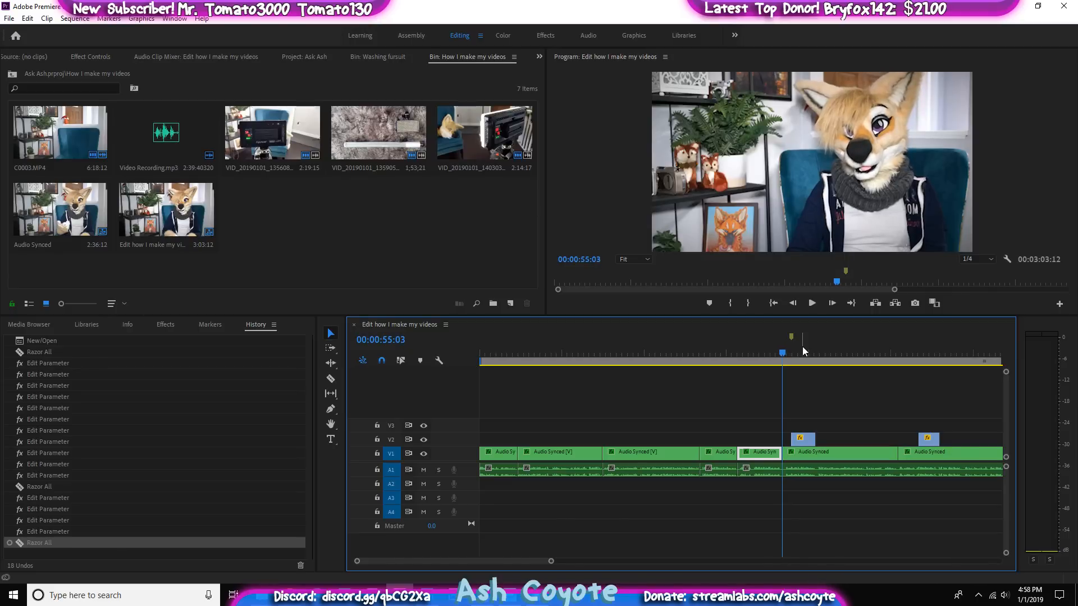
Play the edit from the new cut into the camera B-roll, and step back to 00:00:56:11 to check the clip's start
{"action": "key", "text": "space"}
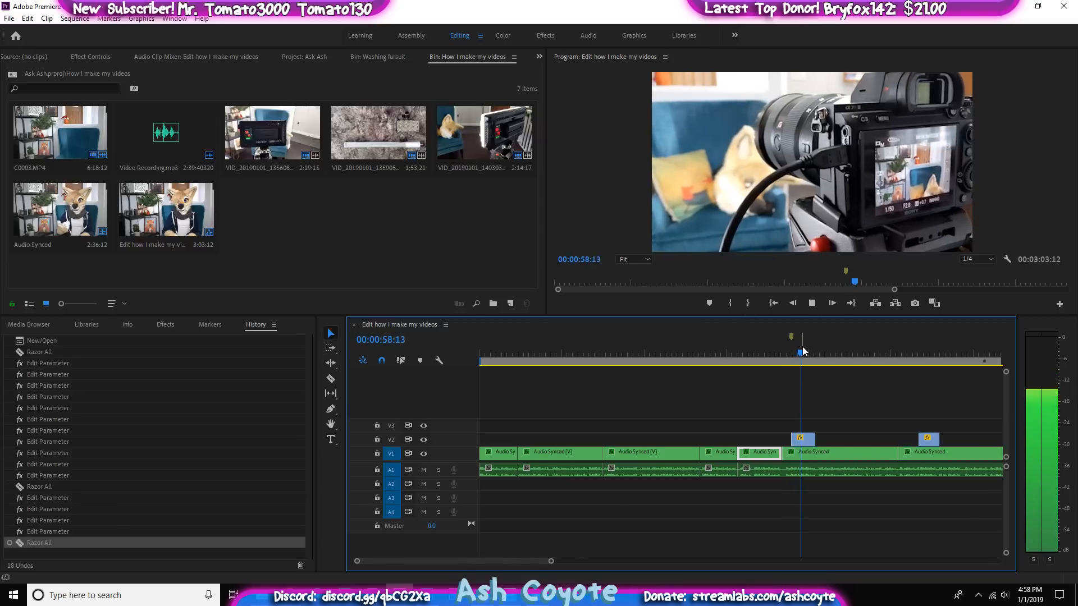
{"action": "key", "text": "space"}
{"action": "key", "text": "Left"}
{"action": "key", "text": "Left"}
{"action": "key", "text": "Left"}
{"action": "key", "text": "Left"}
{"action": "key", "text": "Left"}
{"action": "key", "text": "Left"}
{"action": "key", "text": "Left"}
{"action": "key", "text": "Left"}
{"action": "key", "text": "Left"}
{"action": "key", "text": "Left"}
{"action": "key", "text": "Left"}
{"action": "key", "text": "Left"}
{"action": "key", "text": "Left"}
{"action": "key", "text": "Left"}
{"action": "key", "text": "Left"}
{"action": "key", "text": "Left"}
{"action": "key", "text": "Left"}
{"action": "key", "text": "Left"}
{"action": "key", "text": "Left"}
{"action": "key", "text": "Left"}
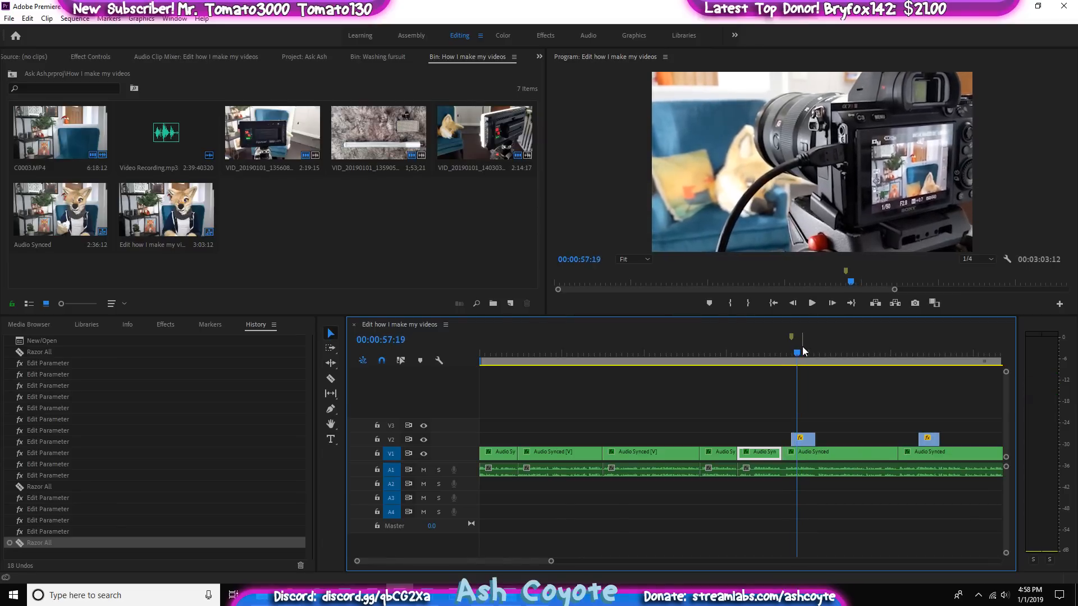
{"action": "key", "text": "Left"}
{"action": "key", "text": "Left"}
{"action": "key", "text": "Left"}
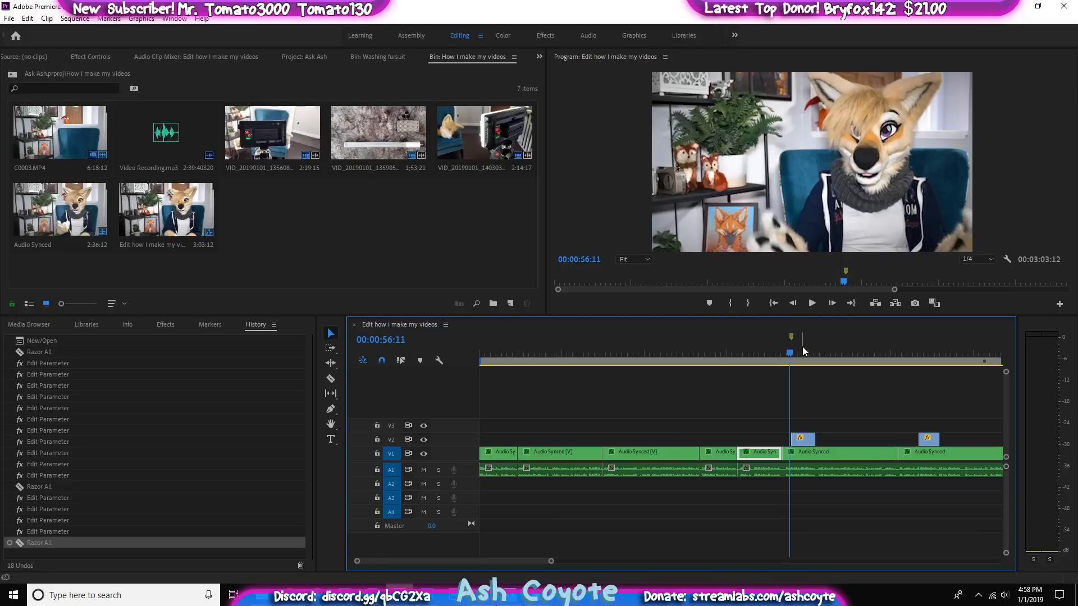
Cut all tracks at 00:00:54:21, shortly before the previous cut
{"action": "key", "text": "="}
{"action": "key", "text": "="}
{"action": "key", "text": "="}
{"action": "key", "text": "Left"}
{"action": "key", "text": "Left"}
{"action": "key", "text": "Left"}
{"action": "key", "text": "Left"}
{"action": "key", "text": "Left"}
{"action": "key", "text": "Left"}
{"action": "key", "text": "Left"}
{"action": "key", "text": "Left"}
{"action": "key", "text": "Left"}
{"action": "key", "text": "Left"}
{"action": "key", "text": "Left"}
{"action": "key", "text": "Left"}
{"action": "key", "text": "Left"}
{"action": "key", "text": "Left"}
{"action": "key", "text": "Left"}
{"action": "key", "text": "Left"}
{"action": "key", "text": "Left"}
{"action": "key", "text": "Left"}
{"action": "key", "text": "Left"}
{"action": "key", "text": "Left"}
{"action": "key", "text": "Left"}
{"action": "key", "text": "Left"}
{"action": "key", "text": "Left"}
{"action": "key", "text": "Left"}
{"action": "key", "text": "Left"}
{"action": "key", "text": "Left"}
{"action": "key", "text": "Left"}
{"action": "key", "text": "Left"}
{"action": "key", "text": "Left"}
{"action": "key", "text": "Left"}
{"action": "key", "text": "Left"}
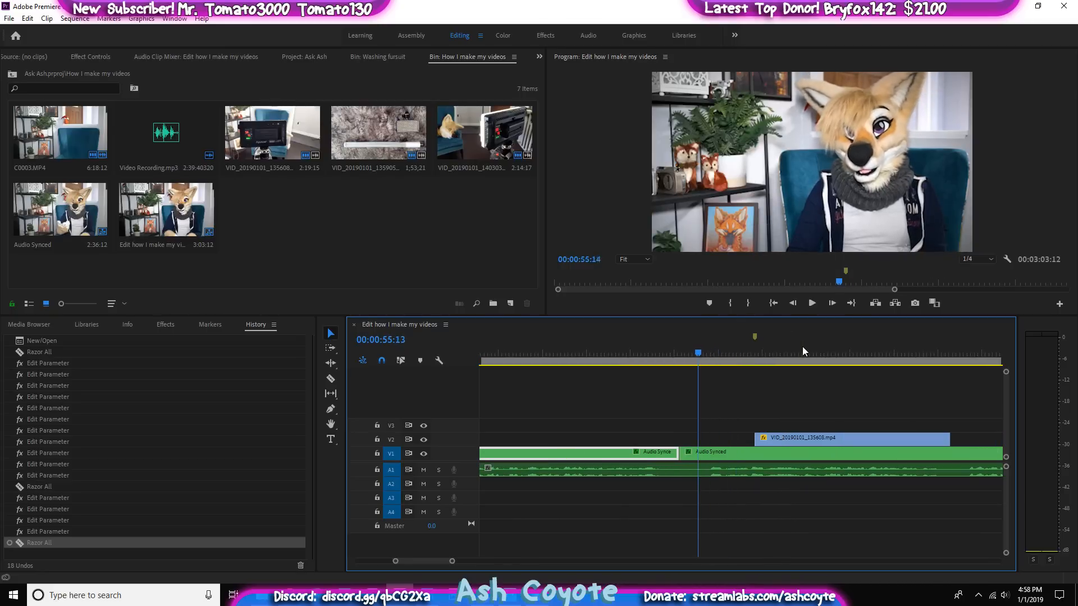
{"action": "key", "text": "ctrl+shift+k"}
{"action": "key", "text": "ctrl+shift+k"}
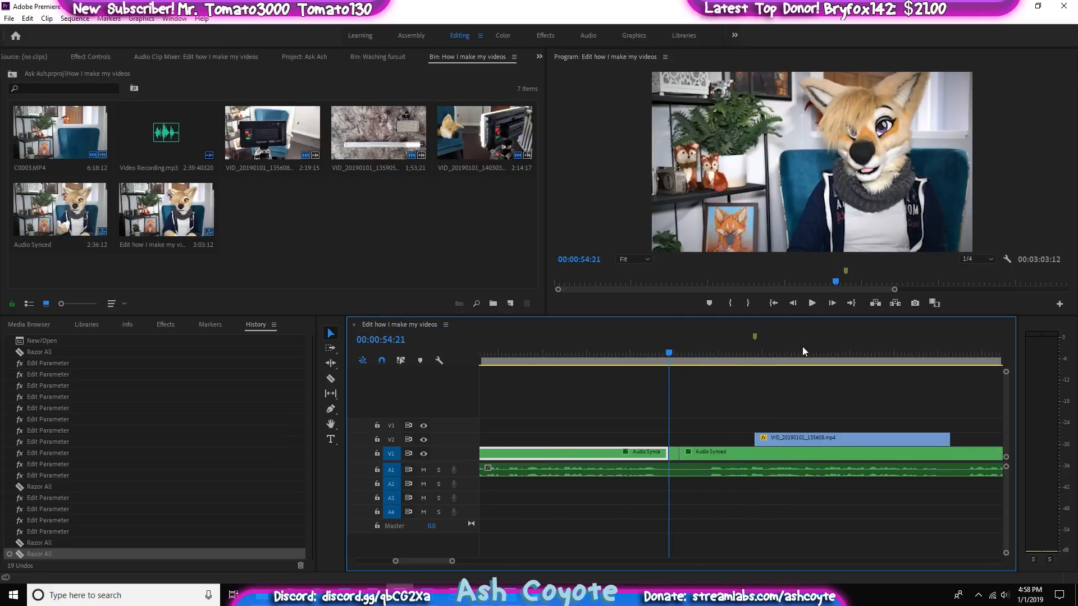
Step through the pause to find where speech resumes and cut all tracks at 00:00:55:19
{"action": "key", "text": "Right"}
{"action": "key", "text": "Right"}
{"action": "key", "text": "Right"}
{"action": "key", "text": "Right"}
{"action": "key", "text": "Right"}
{"action": "key", "text": "Right"}
{"action": "key", "text": "Right"}
{"action": "key", "text": "Right"}
{"action": "key", "text": "Right"}
{"action": "key", "text": "Right"}
{"action": "key", "text": "Right"}
{"action": "key", "text": "Right"}
{"action": "key", "text": "Right"}
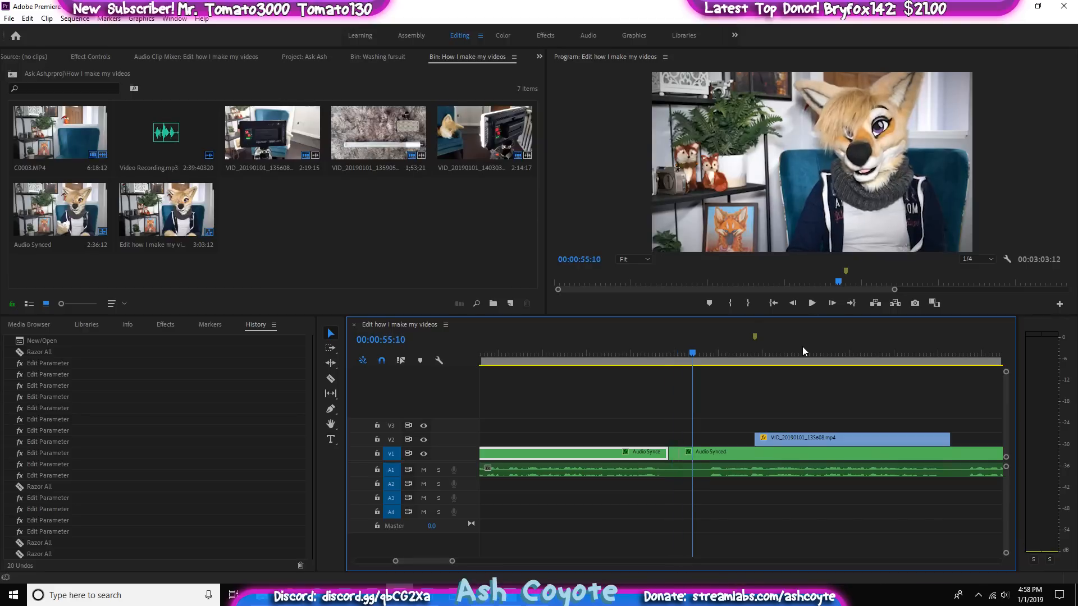
{"action": "key", "text": "Left"}
{"action": "key", "text": "Left"}
{"action": "key", "text": "Left"}
{"action": "key", "text": "Left"}
{"action": "key", "text": "Left"}
{"action": "key", "text": "Left"}
{"action": "key", "text": "Left"}
{"action": "key", "text": "Left"}
{"action": "key", "text": "Left"}
{"action": "key", "text": "Left"}
{"action": "key", "text": "Left"}
{"action": "key", "text": "Left"}
{"action": "key", "text": "Left"}
{"action": "key", "text": "Left"}
{"action": "key", "text": "Left"}
{"action": "key", "text": "Left"}
{"action": "key", "text": "Left"}
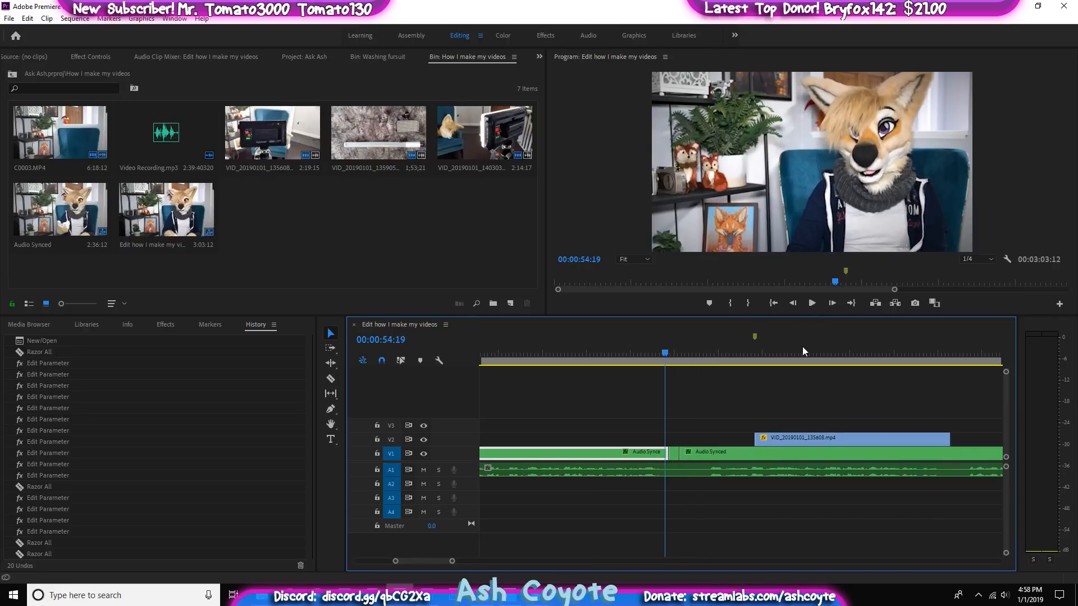
{"action": "key", "text": "Right"}
{"action": "key", "text": "Right"}
{"action": "key", "text": "Right"}
{"action": "key", "text": "Right"}
{"action": "key", "text": "Right"}
{"action": "key", "text": "Right"}
{"action": "key", "text": "Right"}
{"action": "key", "text": "Right"}
{"action": "key", "text": "Right"}
{"action": "key", "text": "Right"}
{"action": "key", "text": "Right"}
{"action": "key", "text": "Right"}
{"action": "key", "text": "Right"}
{"action": "key", "text": "Right"}
{"action": "key", "text": "Right"}
{"action": "key", "text": "Right"}
{"action": "key", "text": "Right"}
{"action": "key", "text": "Right"}
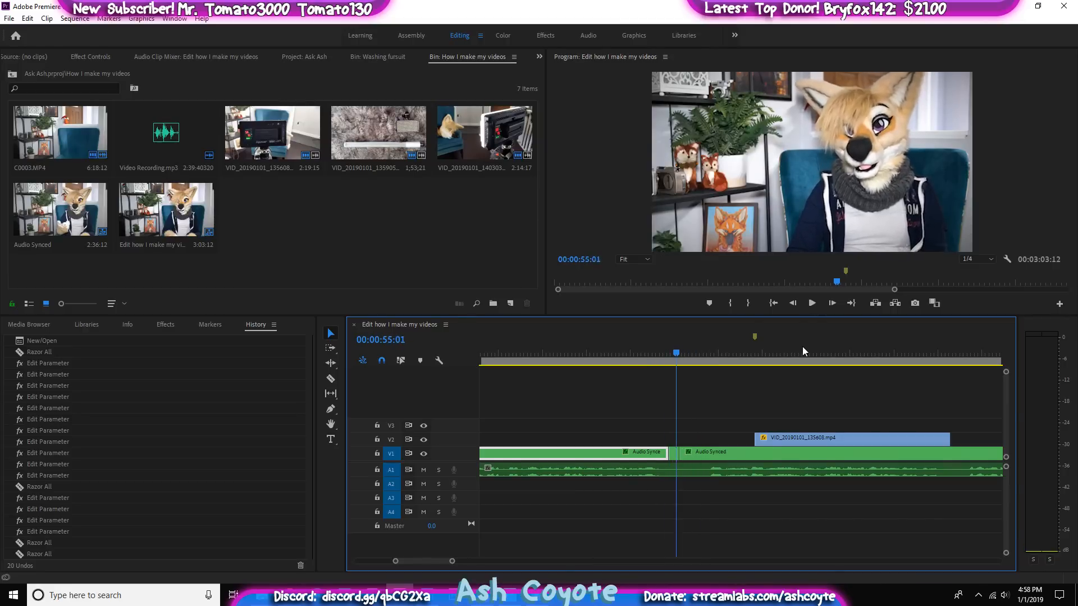
{"action": "key", "text": "Left"}
{"action": "key", "text": "space"}
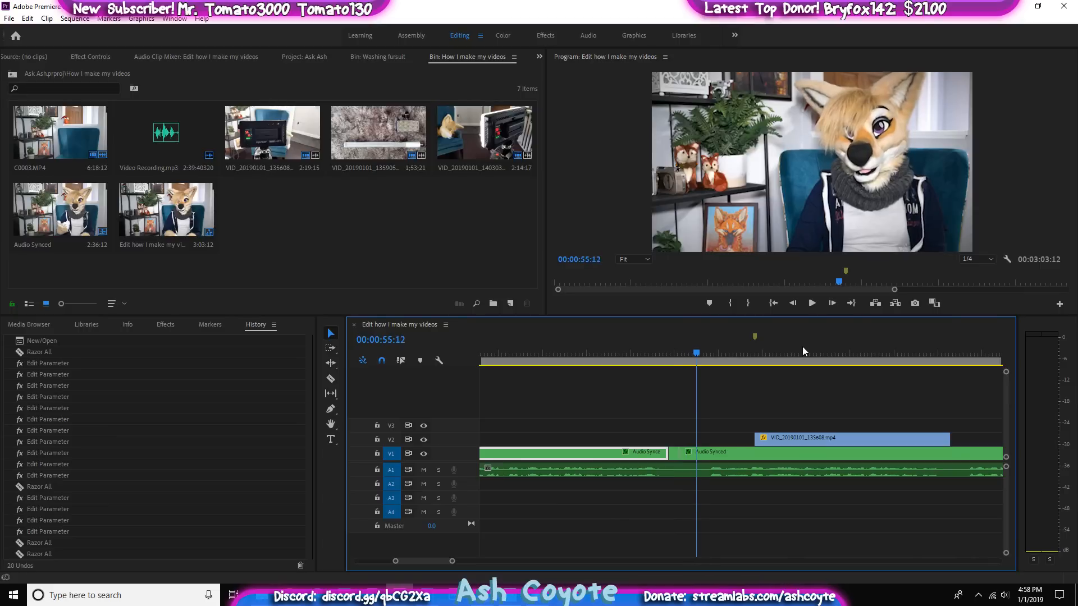
{"action": "key", "text": "space"}
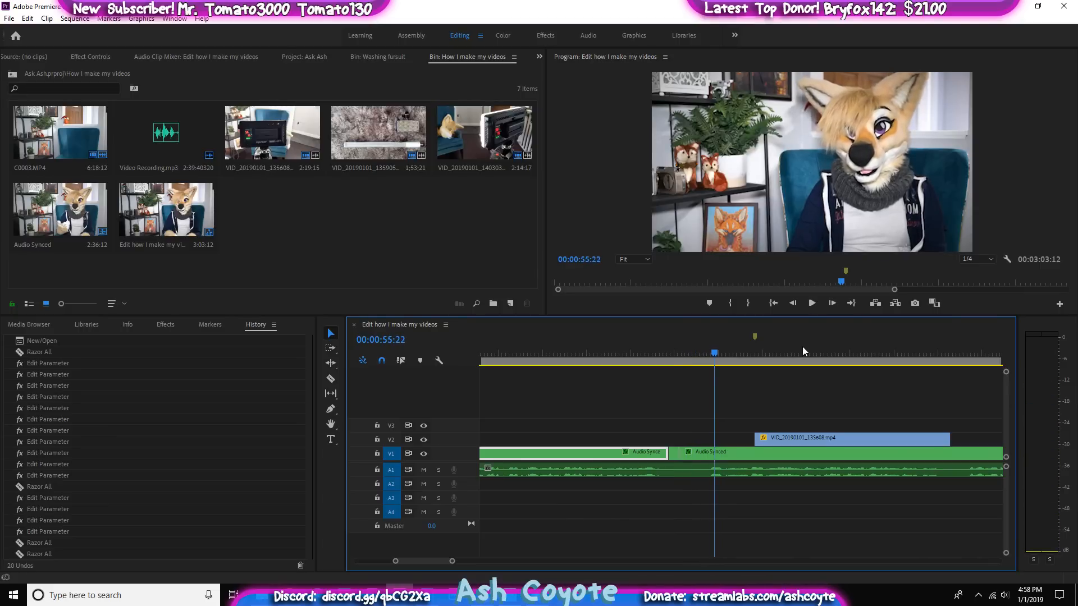
{"action": "key", "text": "Left"}
{"action": "key", "text": "Left"}
{"action": "key", "text": "Left"}
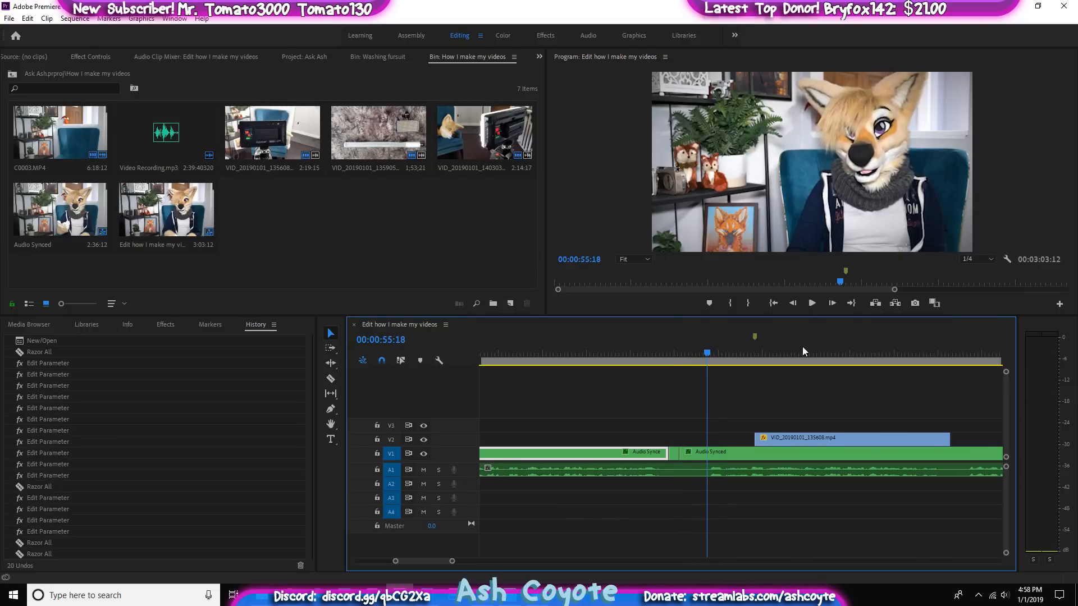
{"action": "key", "text": "ctrl+shift+k"}
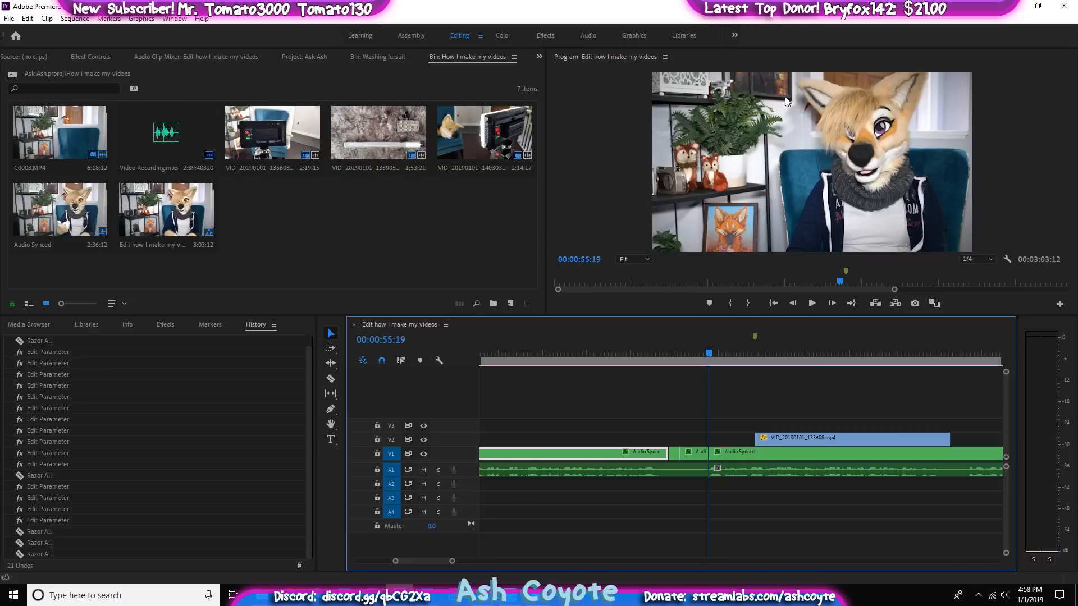
Split the audio at 00:00:55:03 so that it lines up with the existing video cut
{"action": "key", "text": "Right"}
{"action": "left_click", "coordinate": [679, 354]}
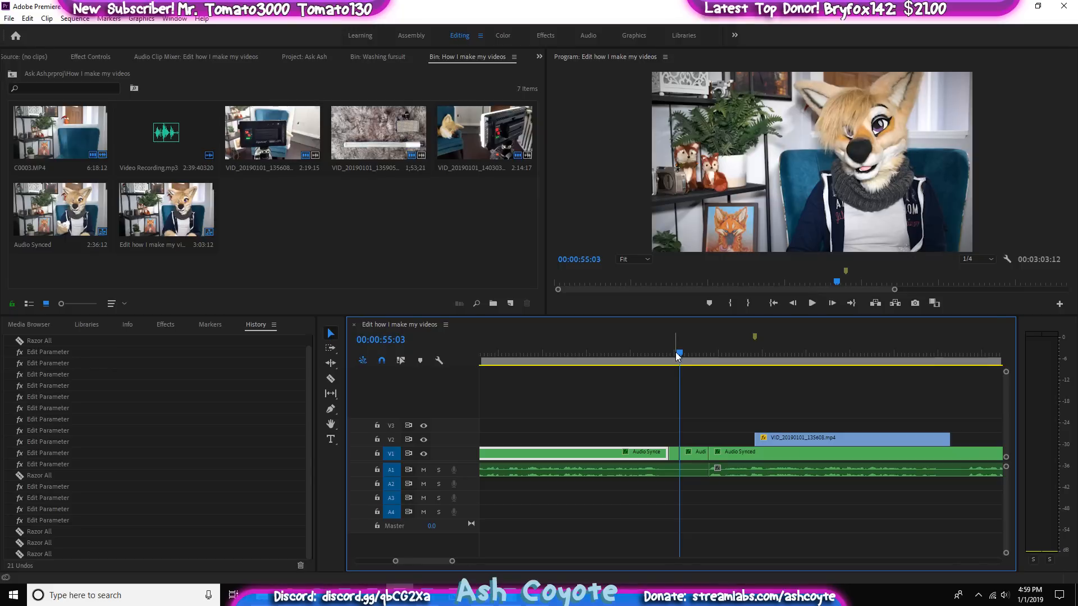
{"action": "key", "text": "j"}
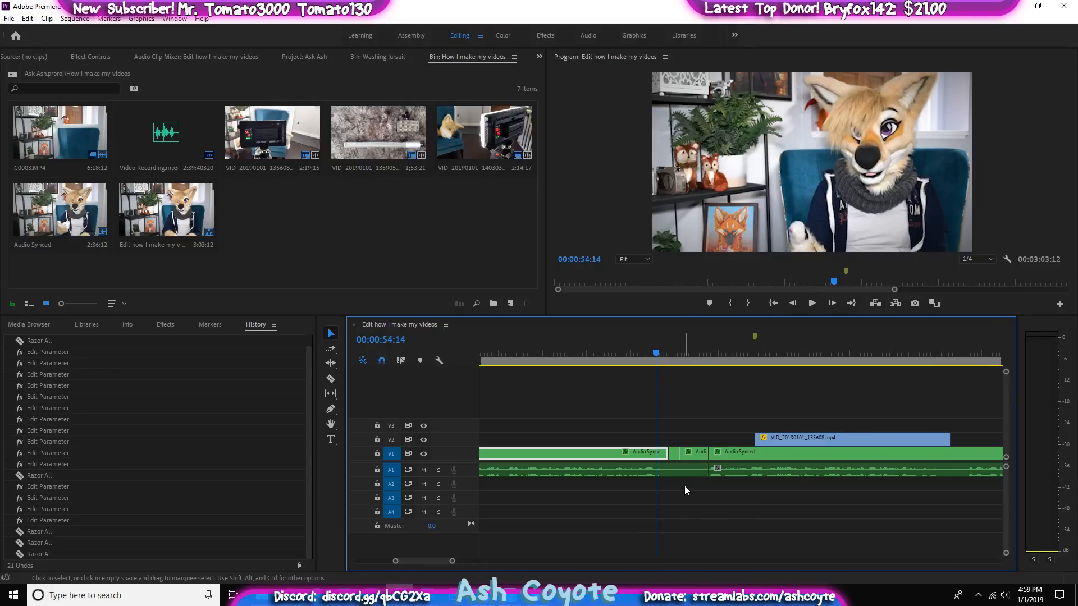
{"action": "key", "text": "c"}
{"action": "left_click", "coordinate": [680, 470], "text": "shift"}
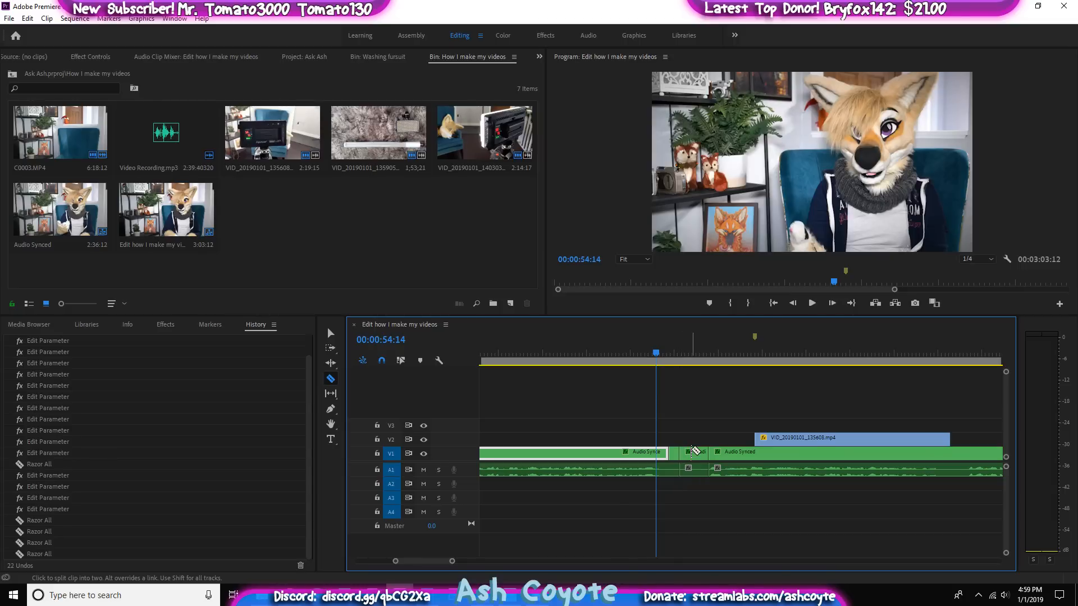
{"action": "key", "text": "v"}
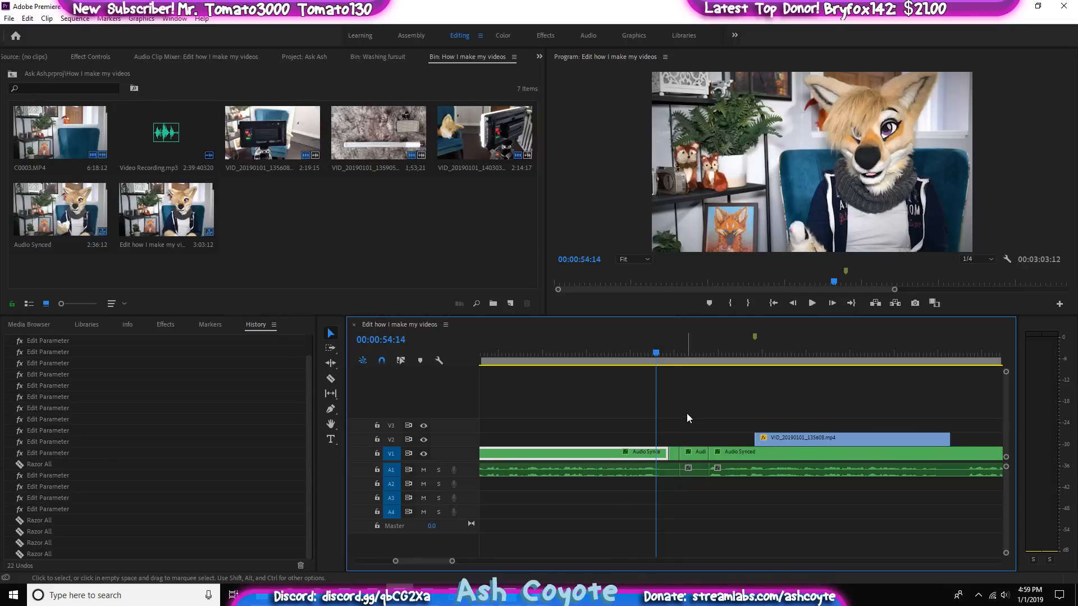
Remove the section between 00:00:55:03 and 00:00:55:19 with its gap, and move VID_20190101_135608.mp4 to start at the join
{"action": "left_click", "coordinate": [688, 469]}
{"action": "left_click_drag", "start_coordinate": [687, 487], "coordinate": [686, 488]}
{"action": "key", "text": "Delete"}
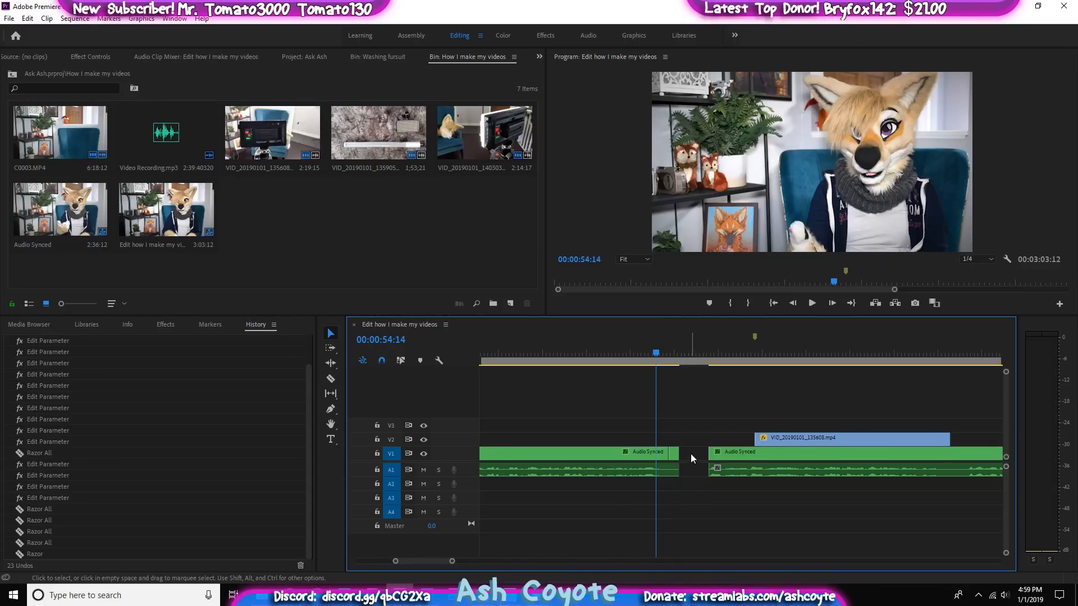
{"action": "left_click", "coordinate": [691, 453]}
{"action": "key", "text": "Delete"}
{"action": "left_click_drag", "start_coordinate": [744, 441], "coordinate": [696, 438]}
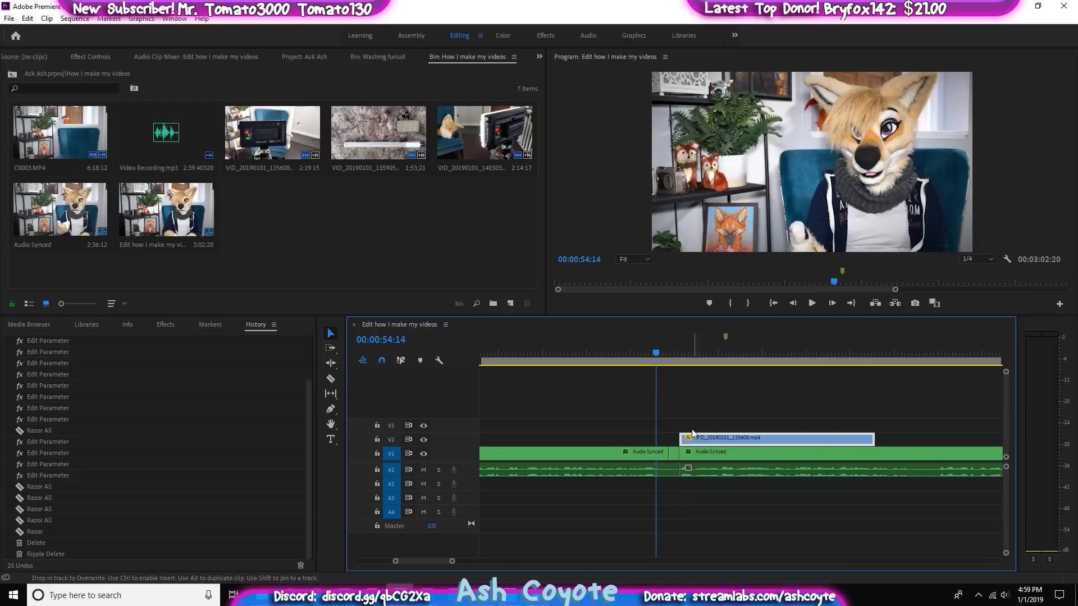
Play back the tightened cut from 00:00:53:02 into the camera B-roll, and save the project
{"action": "left_click_drag", "start_coordinate": [659, 355], "coordinate": [590, 366]}
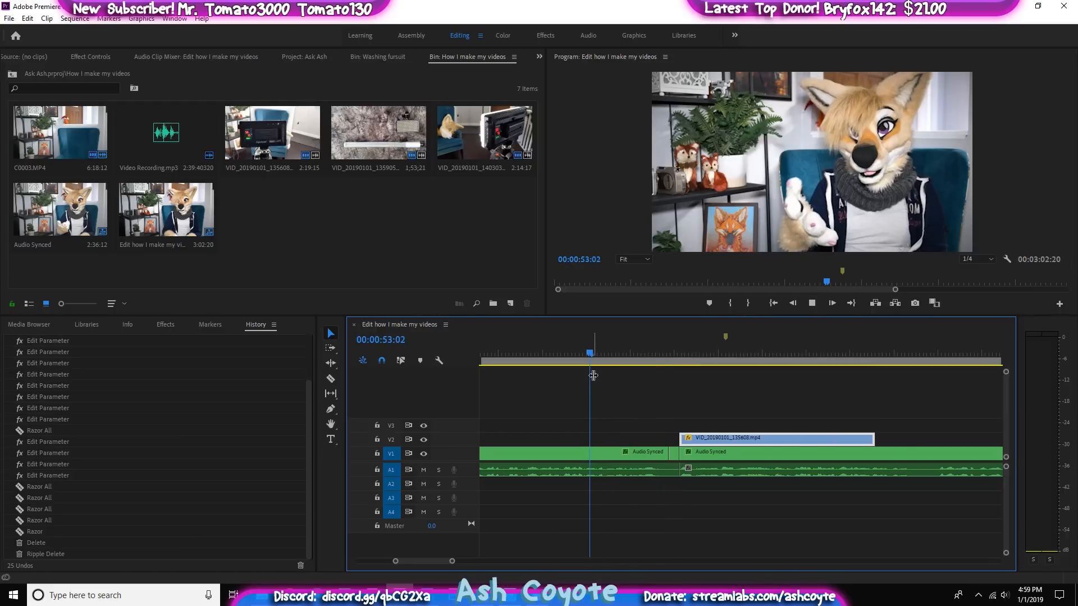
{"action": "key", "text": "space"}
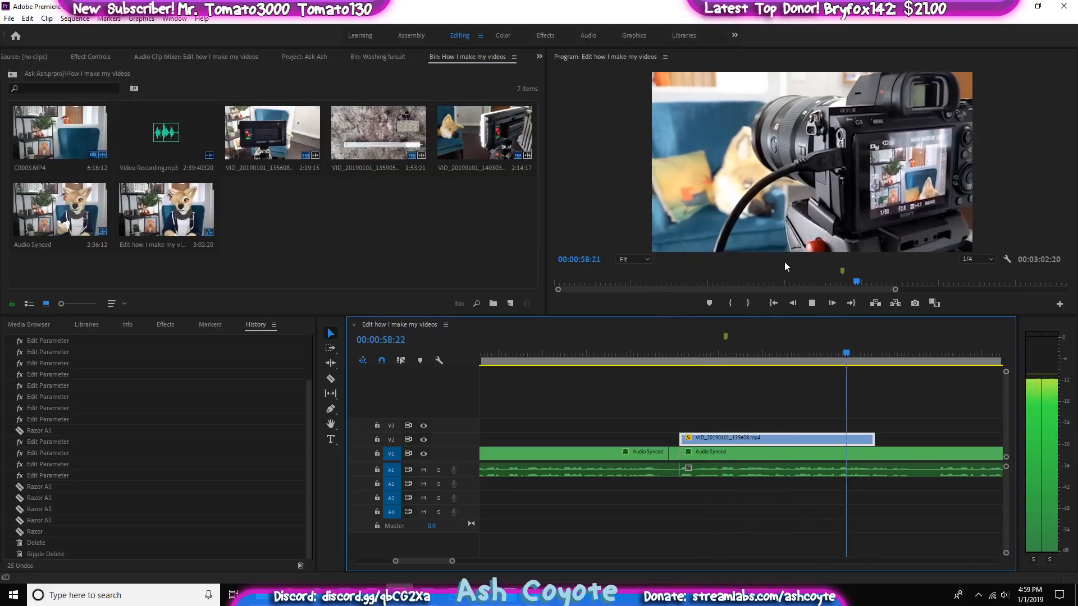
{"action": "key", "text": "space"}
{"action": "key", "text": "minus"}
{"action": "key", "text": "minus"}
{"action": "key", "text": "minus"}
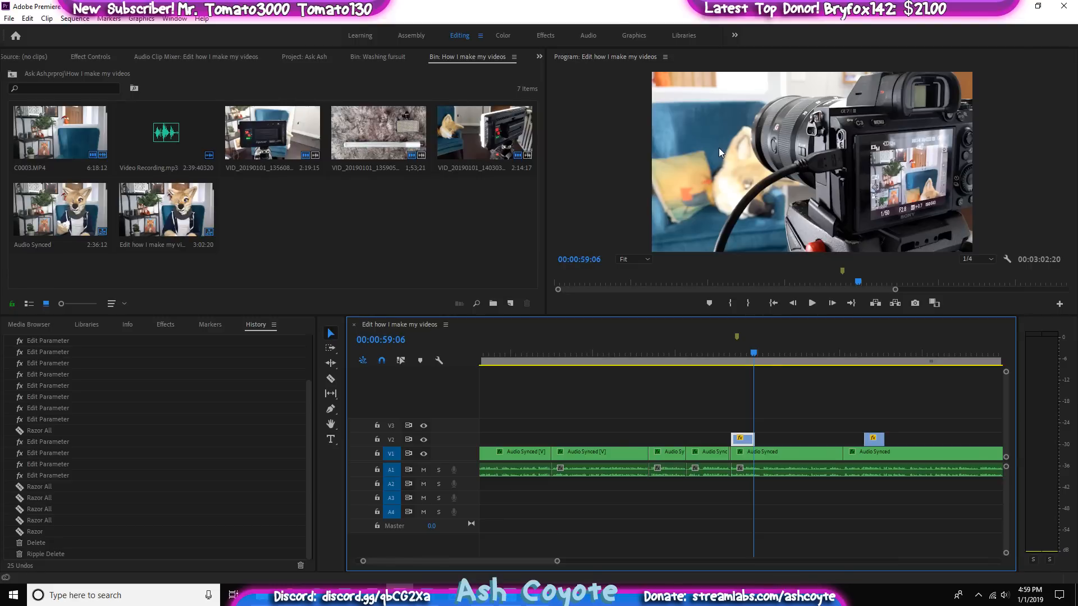
{"action": "key", "text": "ctrl+s"}
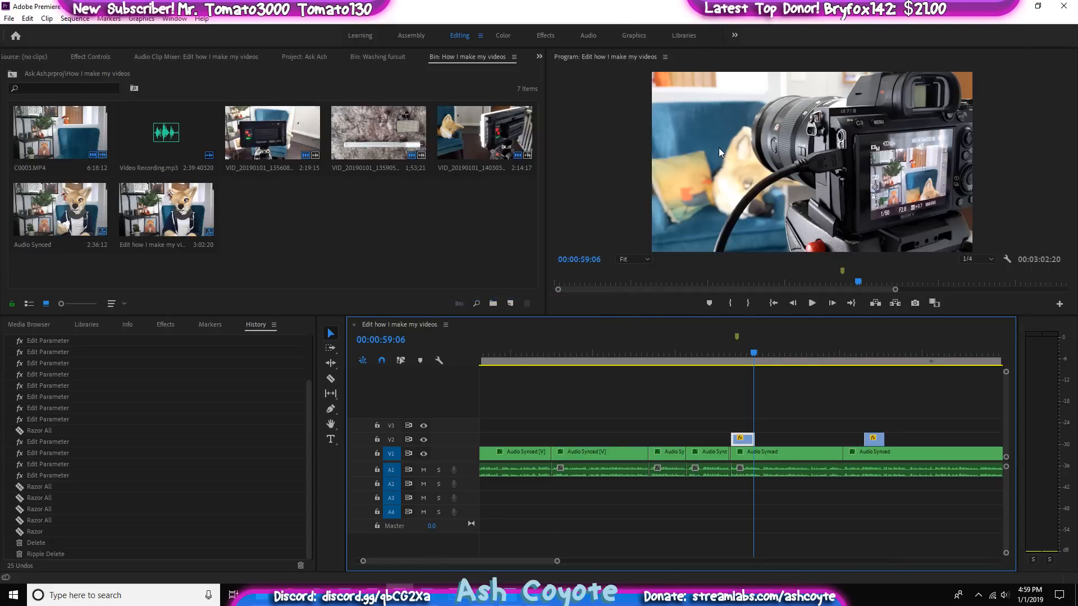
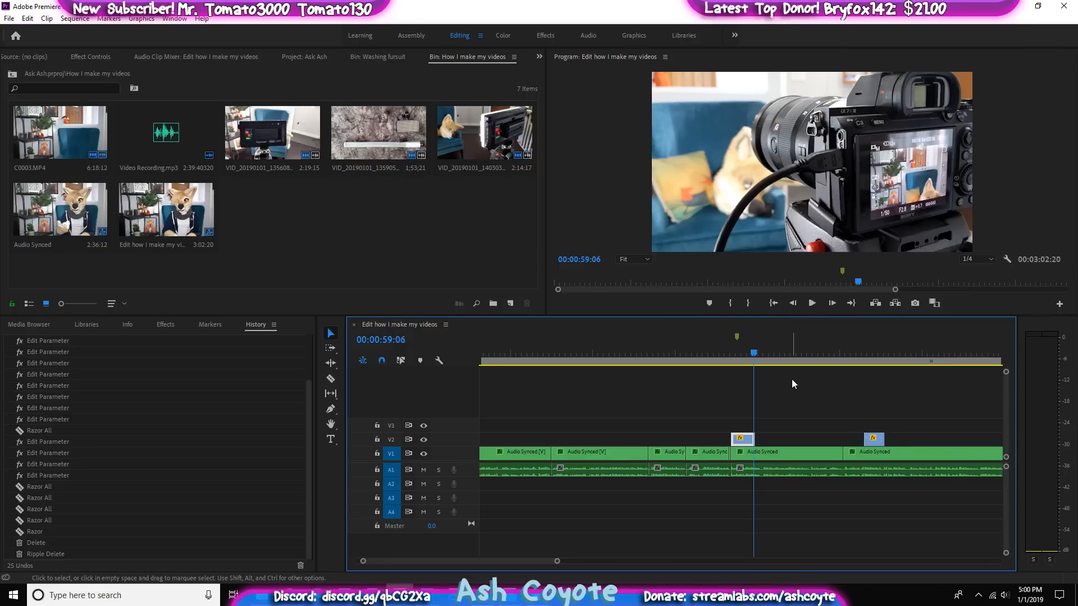
Play back the sequence from 00:00:51:16 through the camera B-roll and the talking clip that follows, up to about 00:01:12
{"action": "left_click_drag", "start_coordinate": [743, 353], "coordinate": [712, 354]}
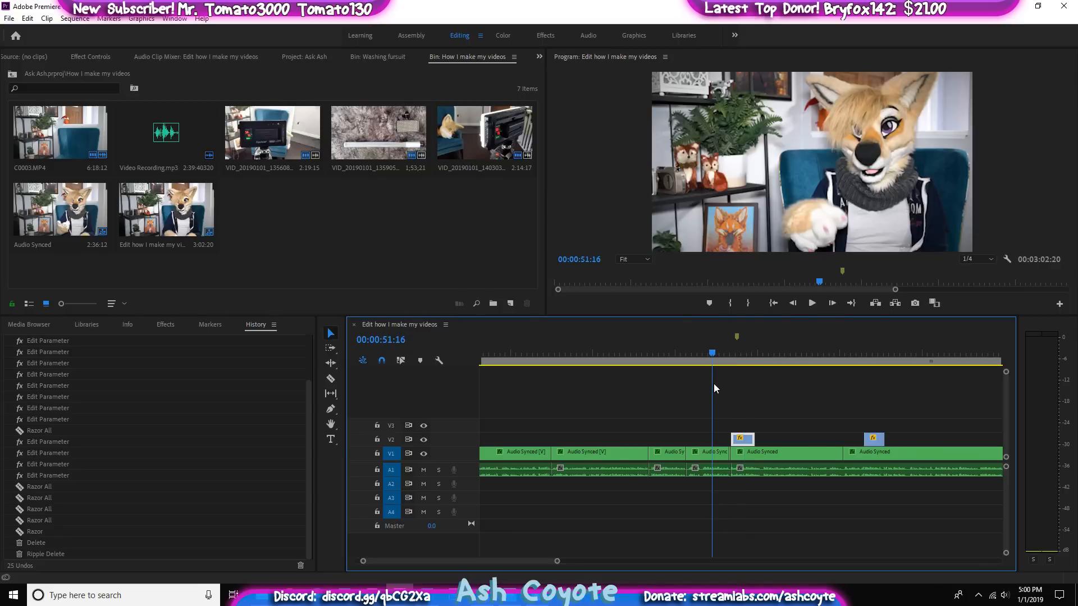
{"action": "key", "text": "space"}
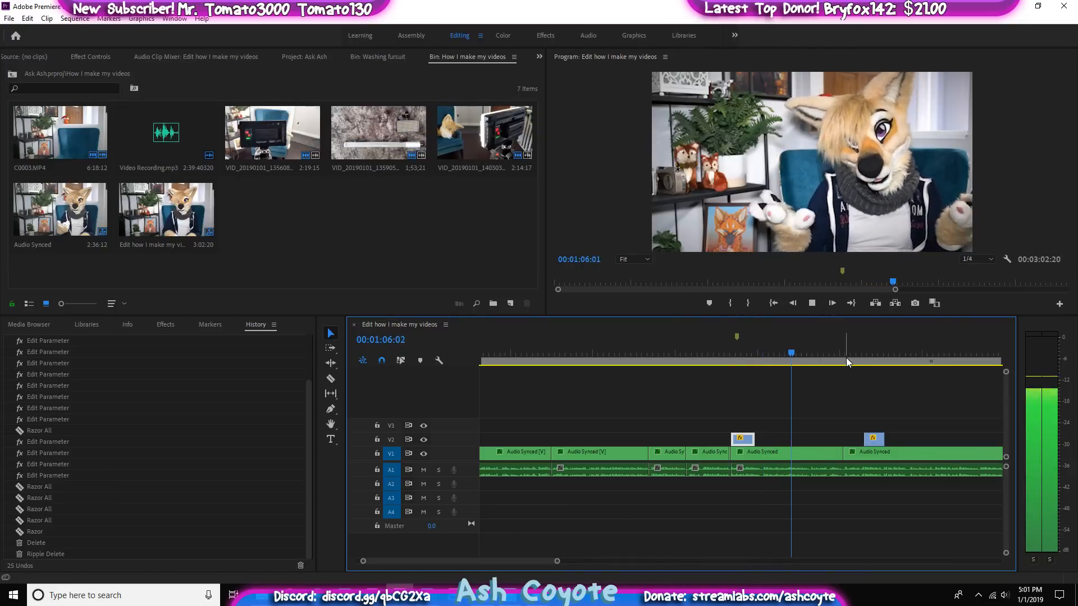
{"action": "key", "text": "space"}
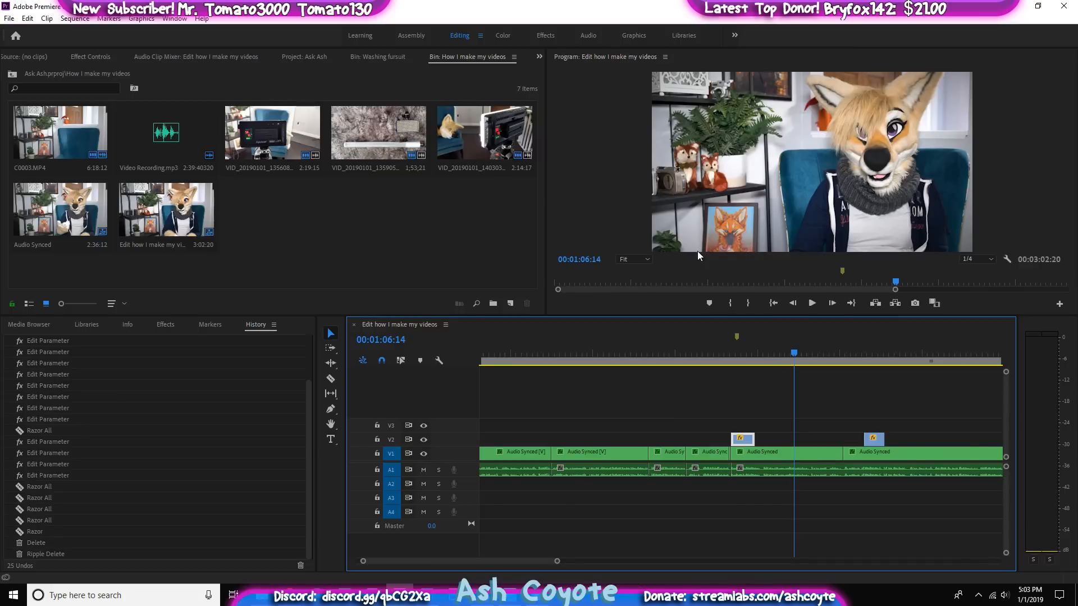
{"action": "key", "text": "space"}
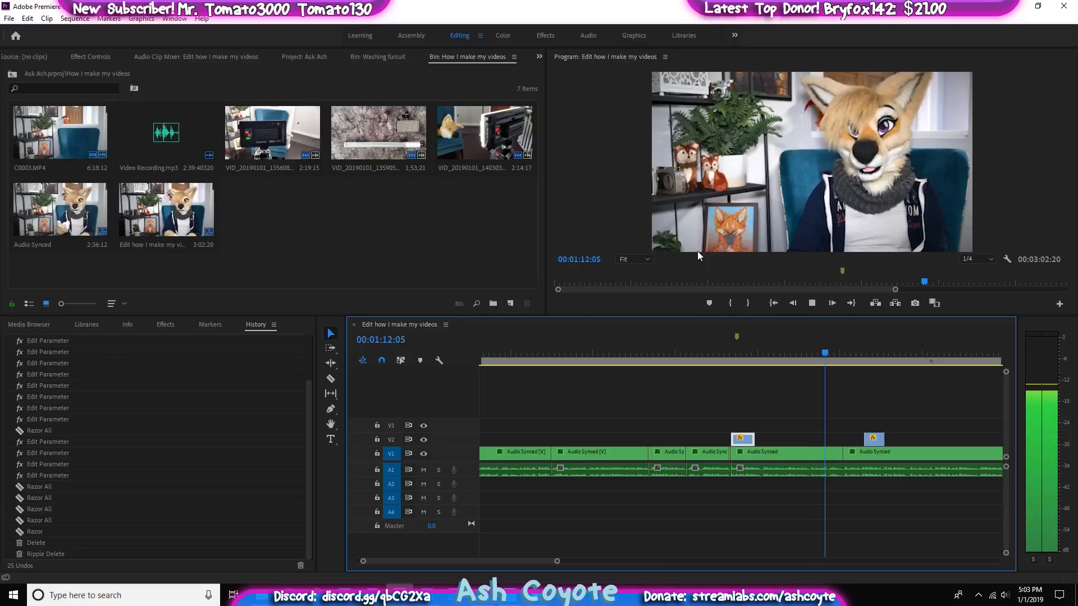
{"action": "key", "text": "space"}
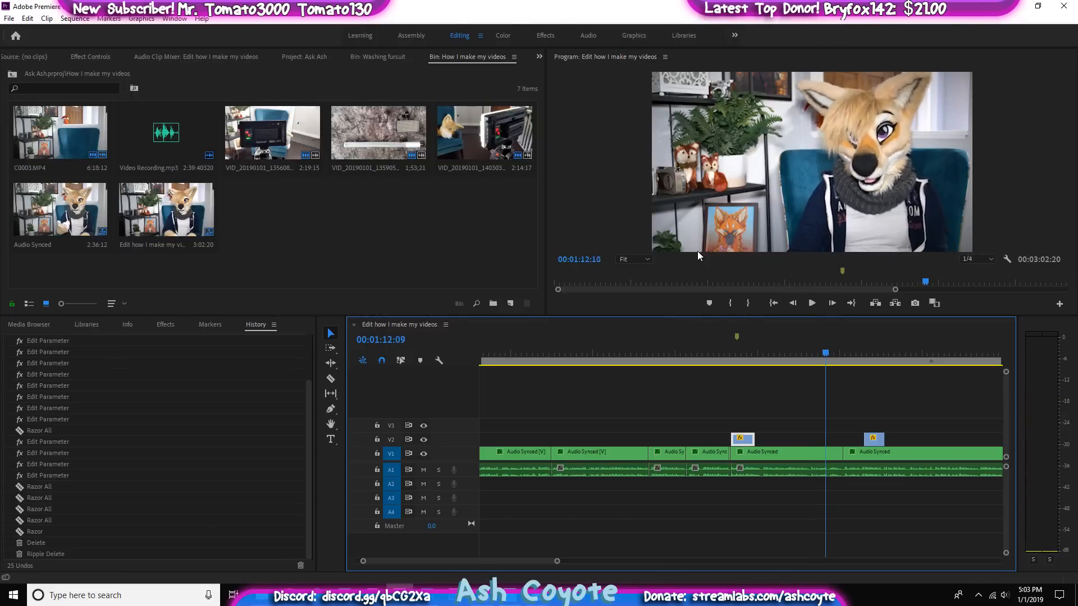
Step back frame by frame to the break in speech and cut all tracks at 00:01:09:12
{"action": "key", "text": "Left"}
{"action": "key", "text": "Left"}
{"action": "key", "text": "Left"}
{"action": "key", "text": "Left"}
{"action": "key", "text": "Left"}
{"action": "key", "text": "Left"}
{"action": "key", "text": "Left"}
{"action": "key", "text": "Left"}
{"action": "key", "text": "Left"}
{"action": "key", "text": "Left"}
{"action": "key", "text": "Left"}
{"action": "key", "text": "Left"}
{"action": "key", "text": "Left"}
{"action": "key", "text": "Left"}
{"action": "key", "text": "Left"}
{"action": "key", "text": "Left"}
{"action": "key", "text": "Left"}
{"action": "key", "text": "Left"}
{"action": "key", "text": "Left"}
{"action": "key", "text": "Left"}
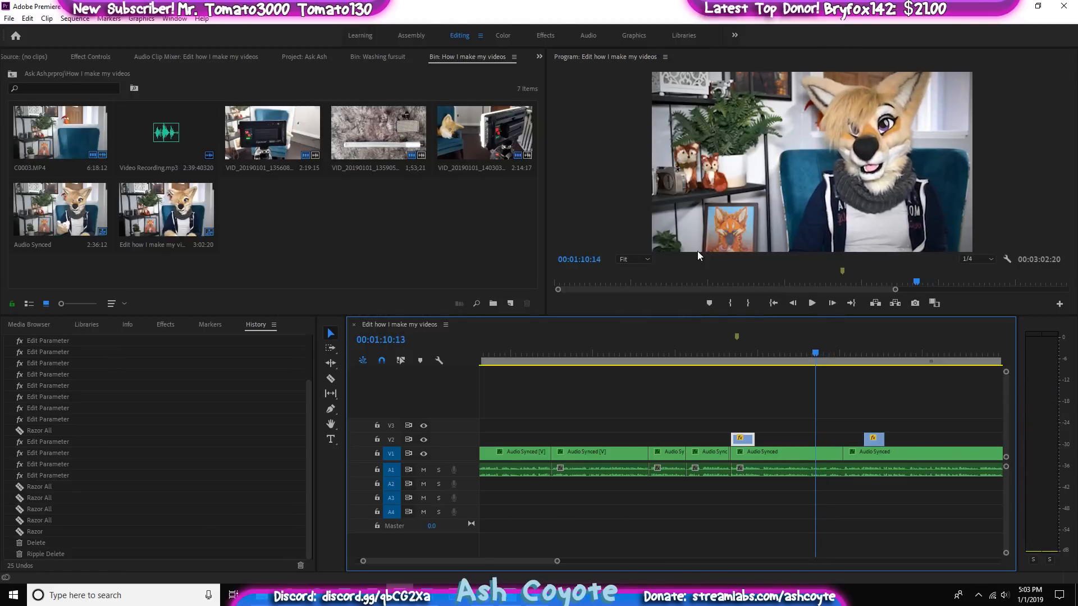
{"action": "key", "text": "Left"}
{"action": "key", "text": "Left"}
{"action": "key", "text": "Left"}
{"action": "key", "text": "Left"}
{"action": "key", "text": "Left"}
{"action": "key", "text": "Left"}
{"action": "key", "text": "Left"}
{"action": "key", "text": "Left"}
{"action": "key", "text": "Left"}
{"action": "key", "text": "Left"}
{"action": "key", "text": "Left"}
{"action": "key", "text": "Left"}
{"action": "key", "text": "Left"}
{"action": "key", "text": "Left"}
{"action": "key", "text": "Left"}
{"action": "key", "text": "Left"}
{"action": "key", "text": "Left"}
{"action": "key", "text": "Left"}
{"action": "key", "text": "Left"}
{"action": "key", "text": "Left"}
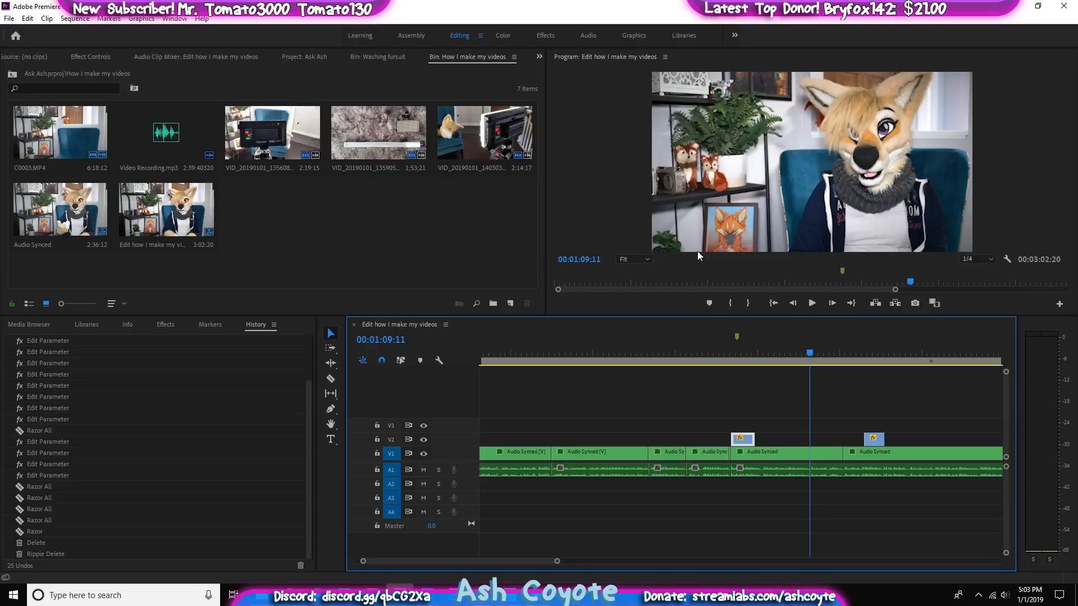
{"action": "key", "text": "Left"}
{"action": "key", "text": "Left"}
{"action": "key", "text": "Left"}
{"action": "key", "text": "ctrl+v"}
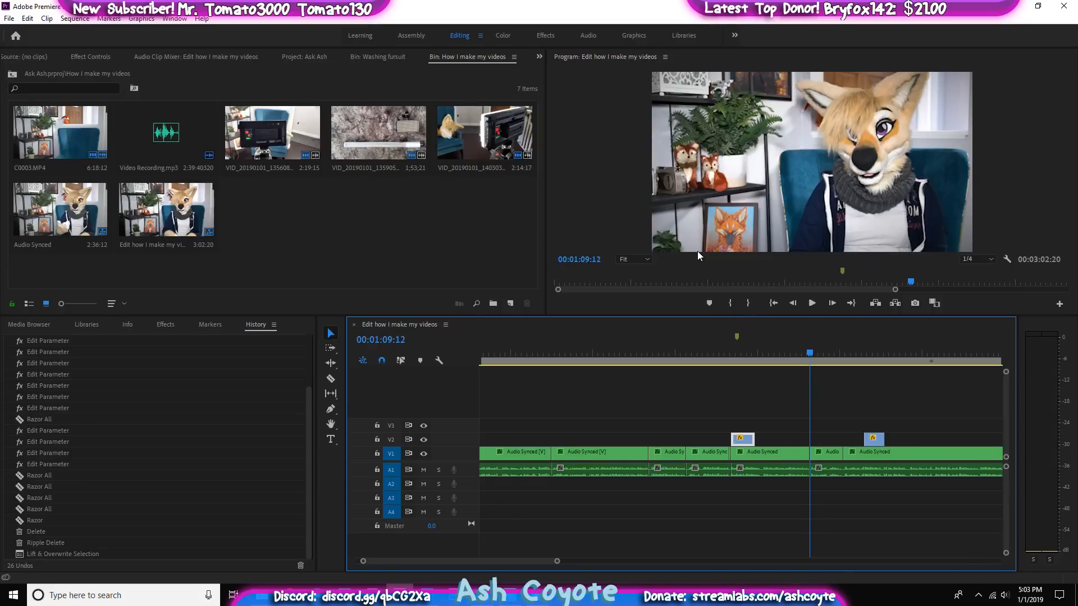
Play back across the new cut, and replay the camera B-roll until the talking footage returns at 00:00:59:19
{"action": "key", "text": "space"}
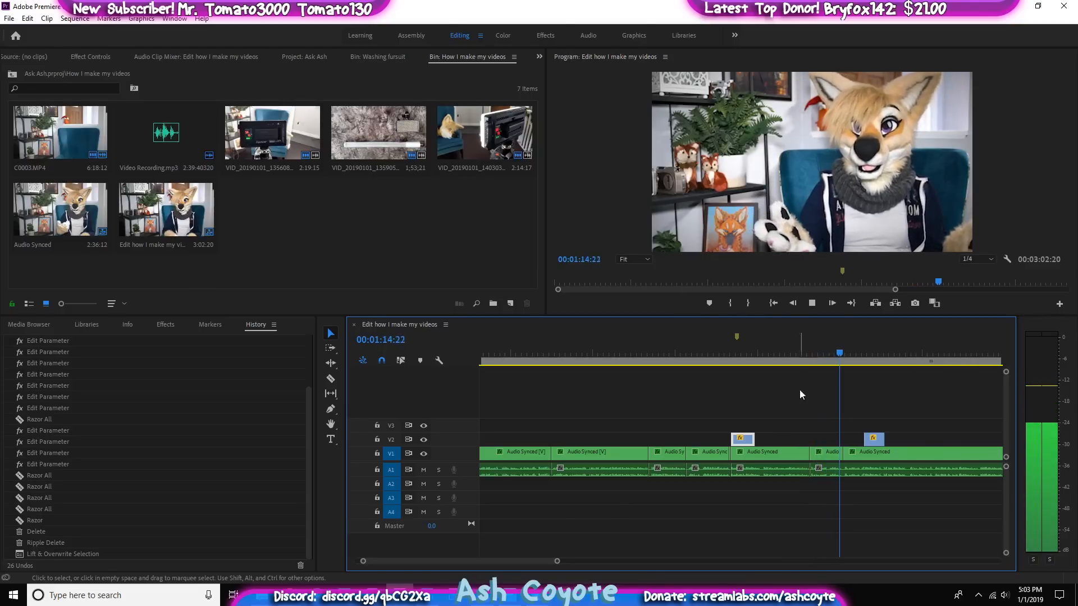
{"action": "key", "text": "space"}
{"action": "left_click_drag", "start_coordinate": [752, 358], "coordinate": [726, 365]}
{"action": "key", "text": "space"}
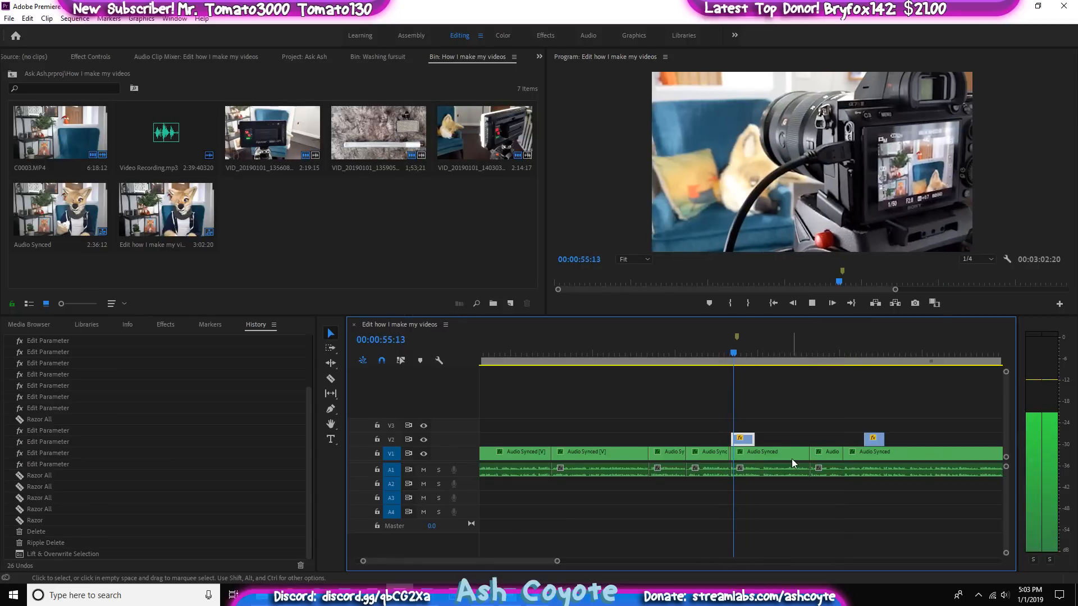
{"action": "left_click", "coordinate": [791, 460]}
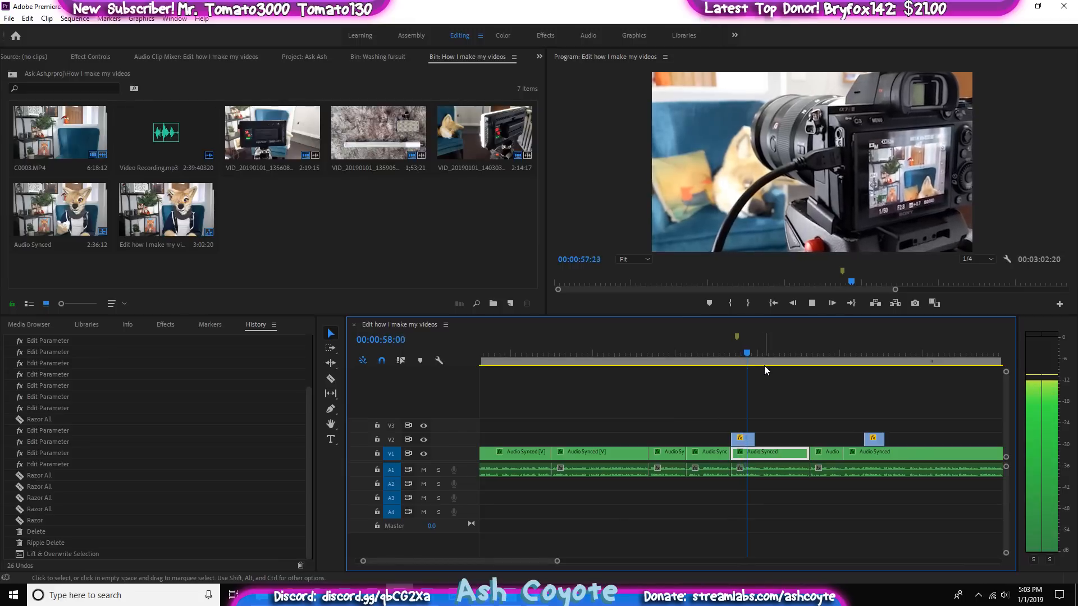
{"action": "key", "text": "space"}
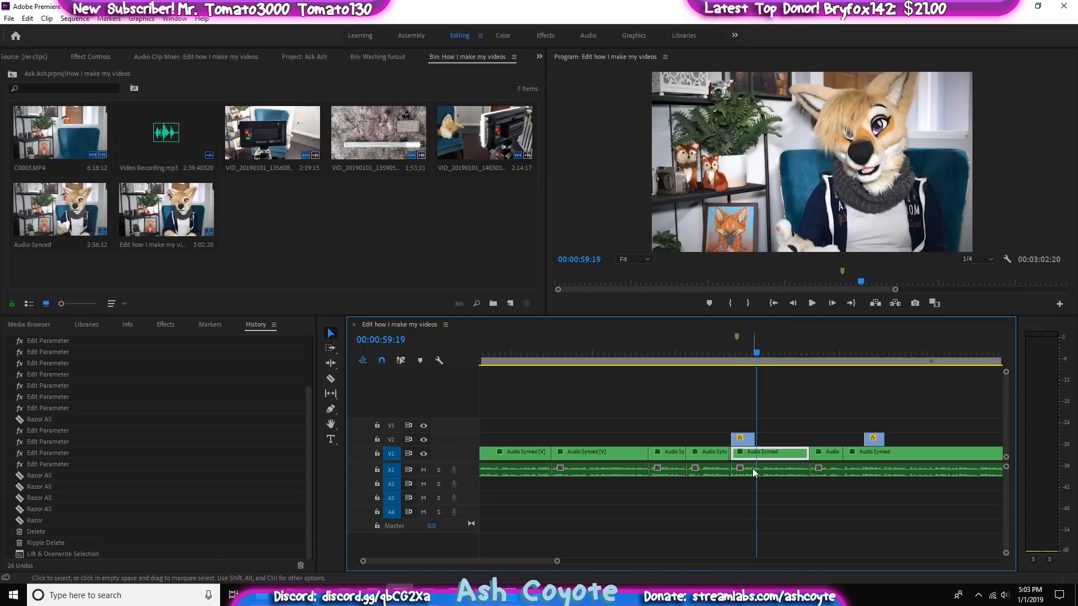
Delete the leftover video sliver on V1 before VID_20190101_135608.mp4 and extend the preceding talking clip to fill the gap
{"action": "key", "text": "="}
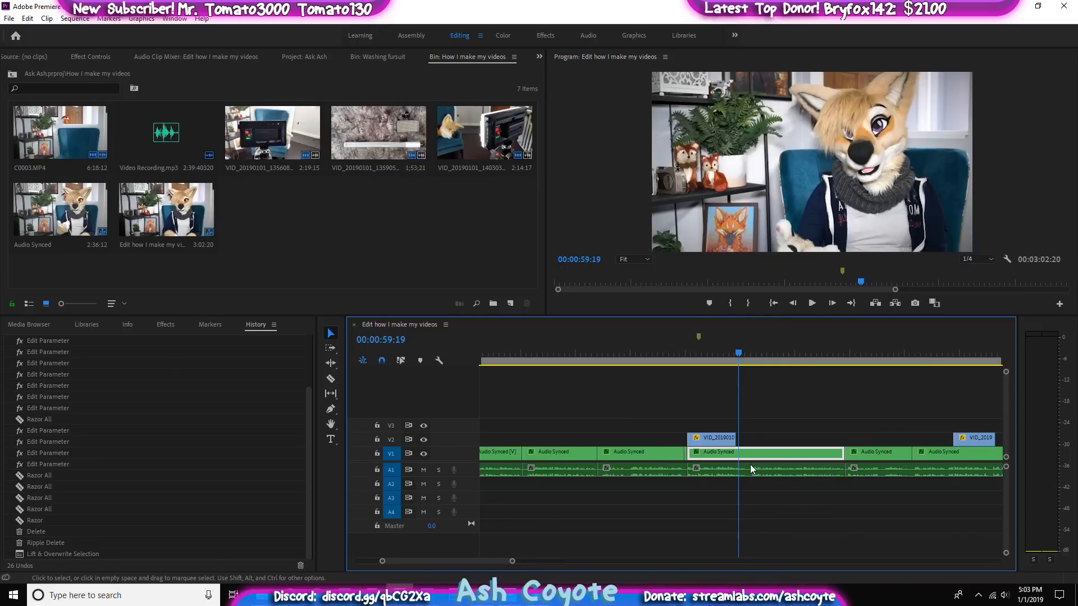
{"action": "left_click", "coordinate": [634, 452]}
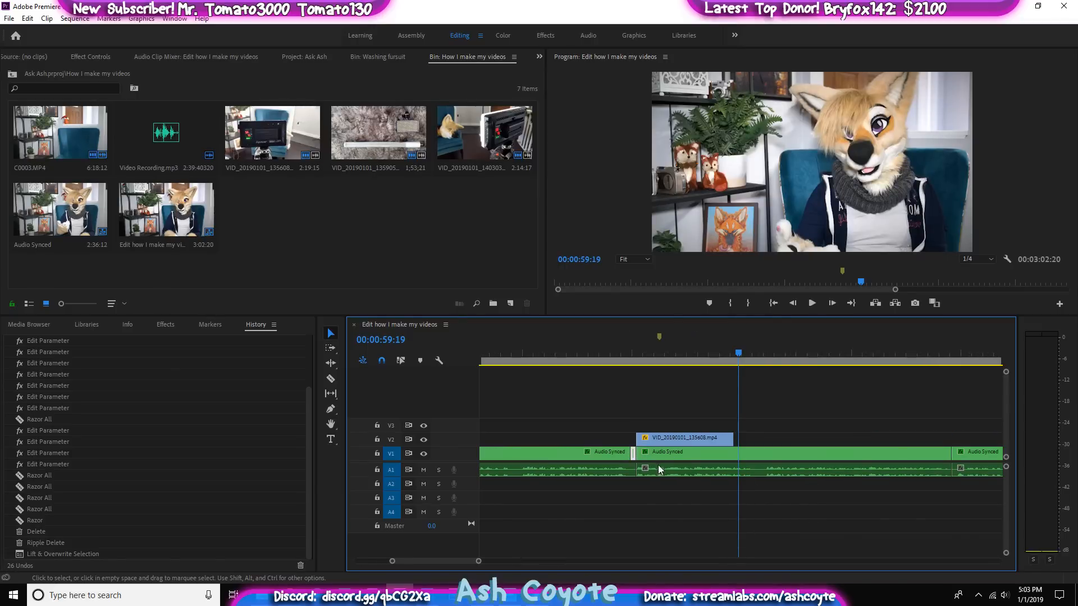
{"action": "key", "text": "ctrl+shift+k"}
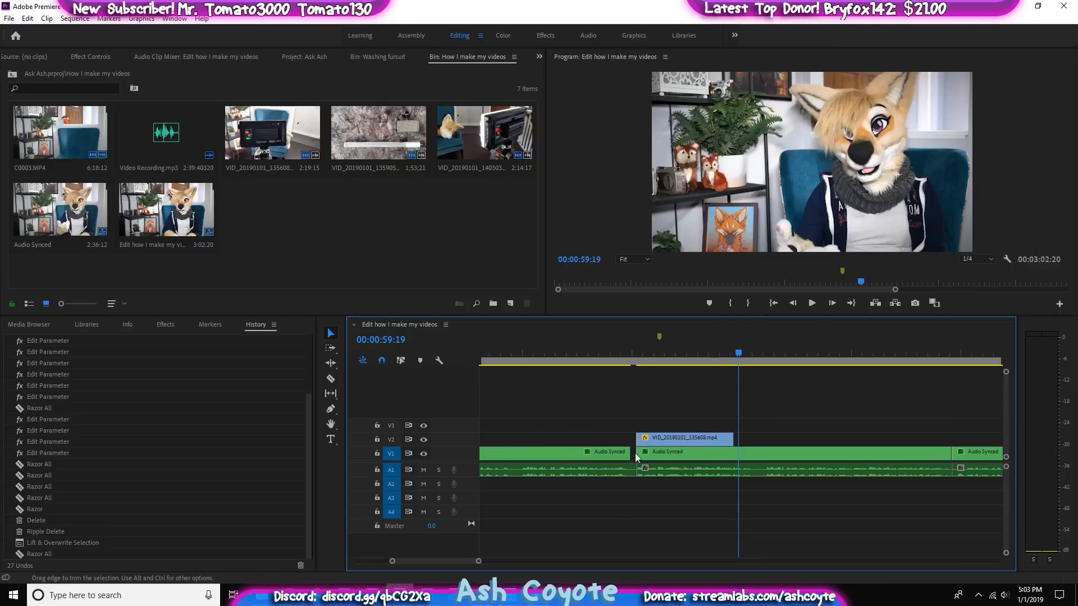
{"action": "left_click_drag", "start_coordinate": [627, 452], "coordinate": [634, 452]}
Reframe the talking clip just before the camera B-roll with a scale of 70 and a vertical position of 612
{"action": "left_click_drag", "start_coordinate": [615, 354], "coordinate": [555, 374]}
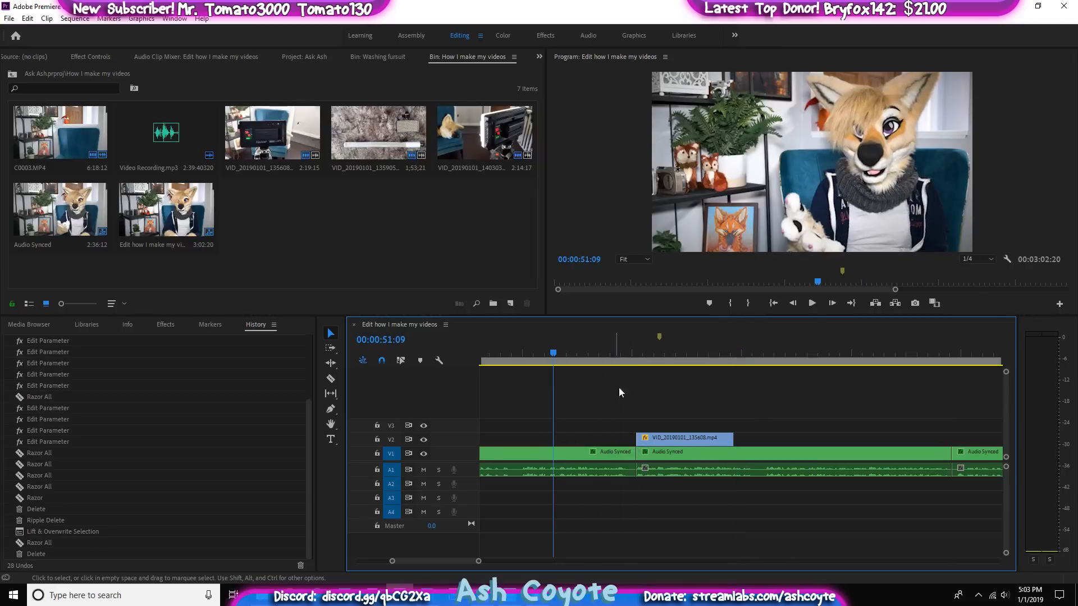
{"action": "key", "text": "minus"}
{"action": "left_click", "coordinate": [569, 355]}
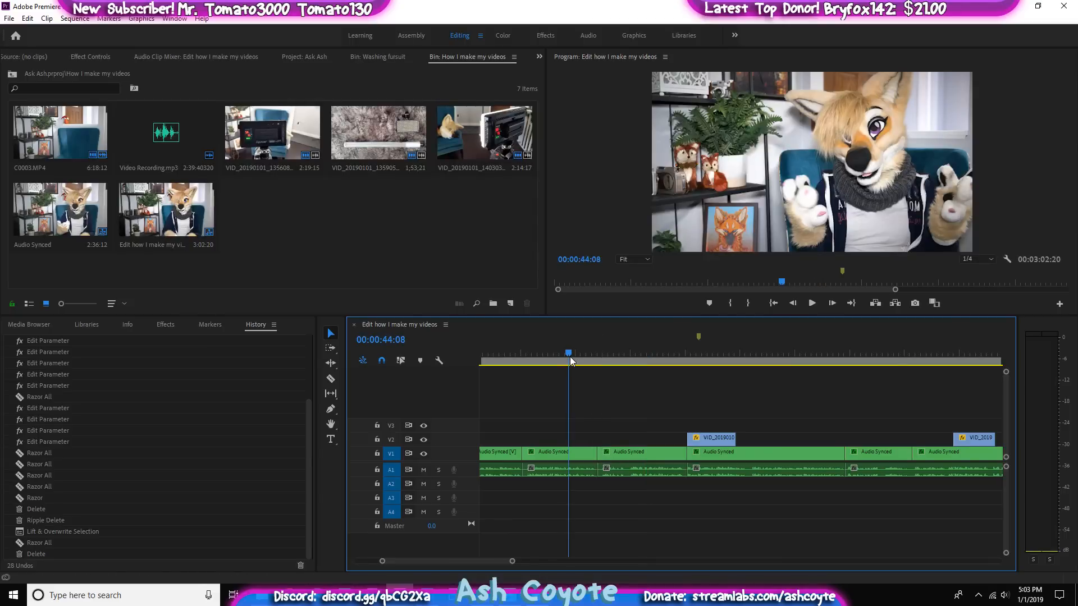
{"action": "left_click_drag", "start_coordinate": [570, 359], "coordinate": [614, 362]}
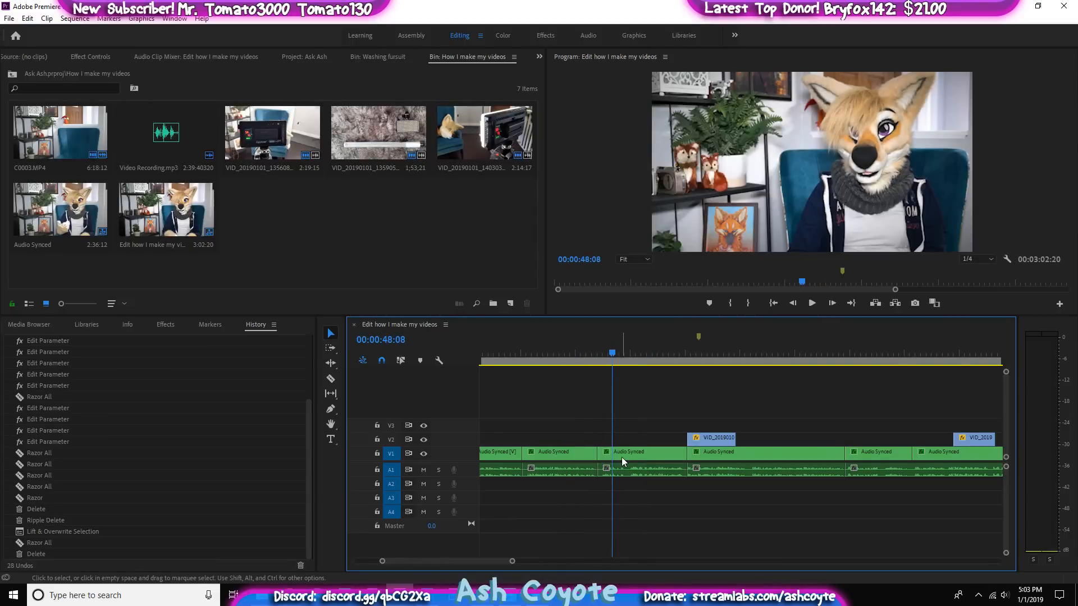
{"action": "left_click", "coordinate": [621, 454]}
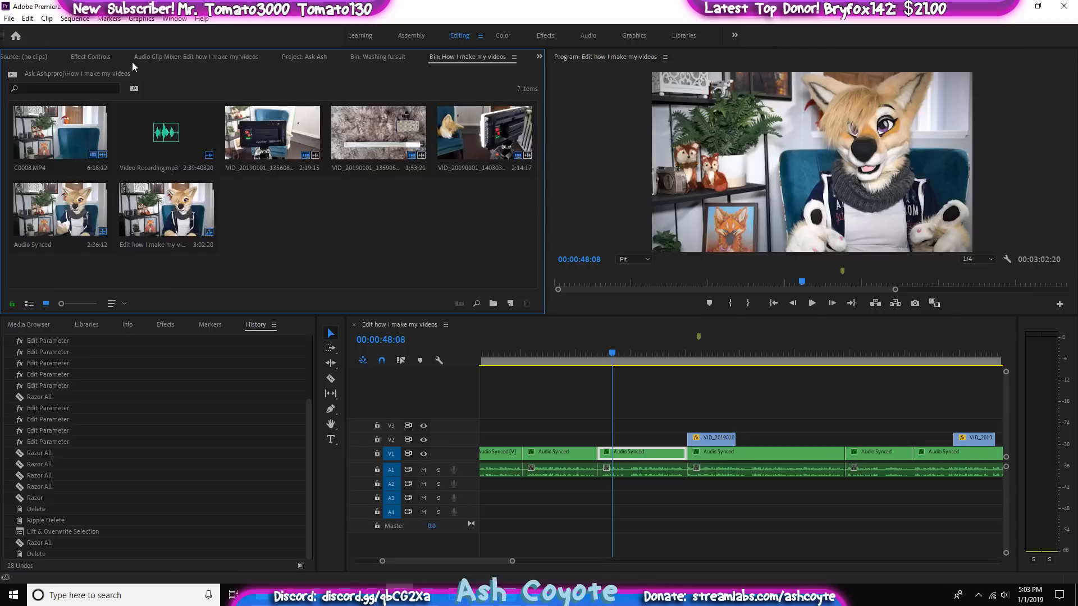
{"action": "left_click", "coordinate": [91, 56]}
{"action": "left_click", "coordinate": [218, 124]}
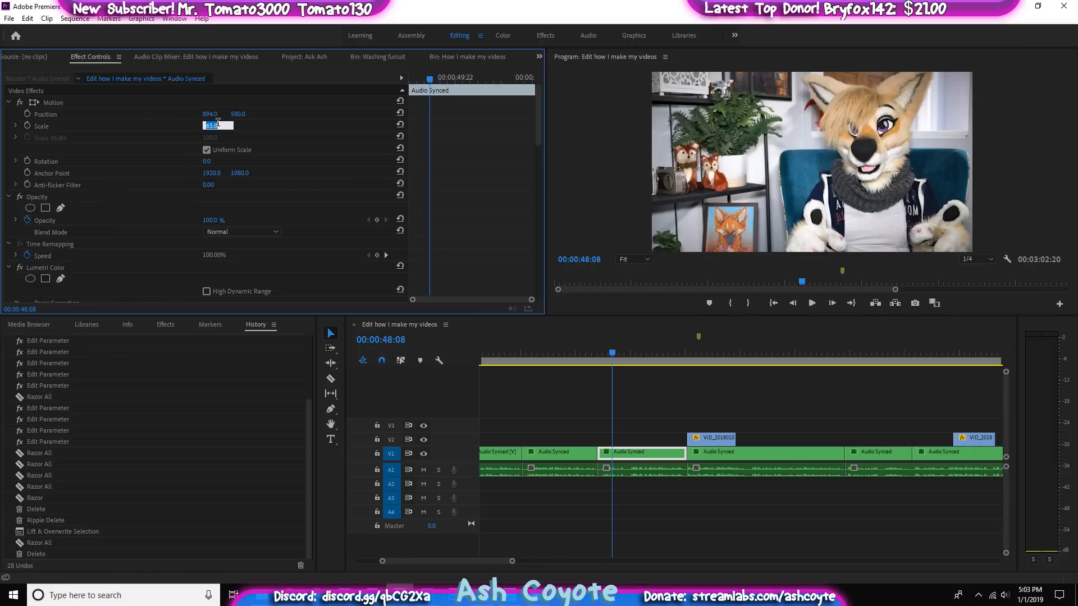
{"action": "type", "text": "70"}
{"action": "key", "text": "Return"}
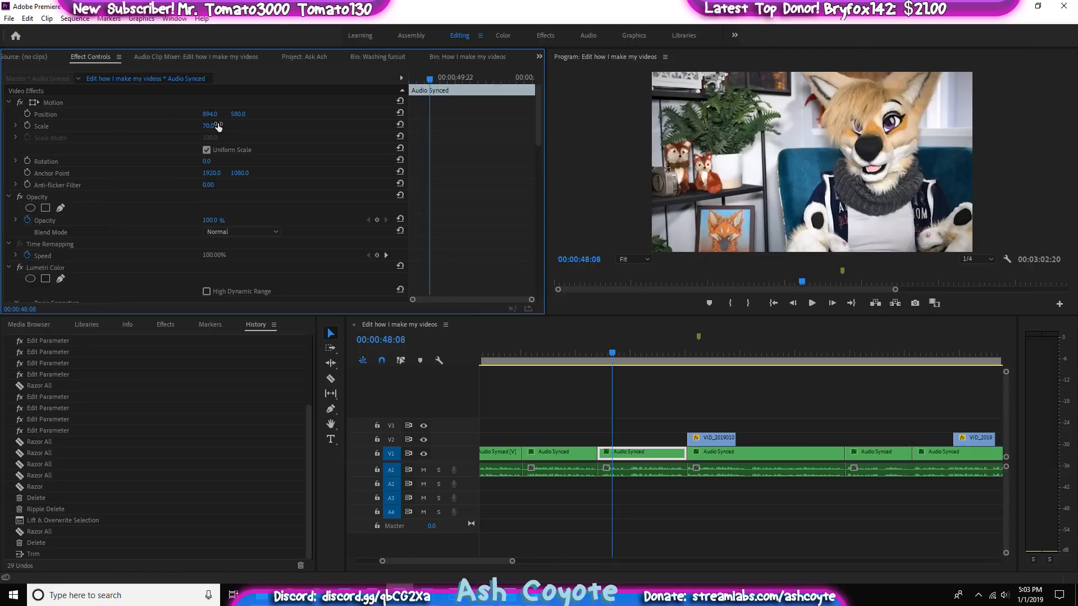
{"action": "left_click_drag", "start_coordinate": [238, 114], "coordinate": [255, 114]}
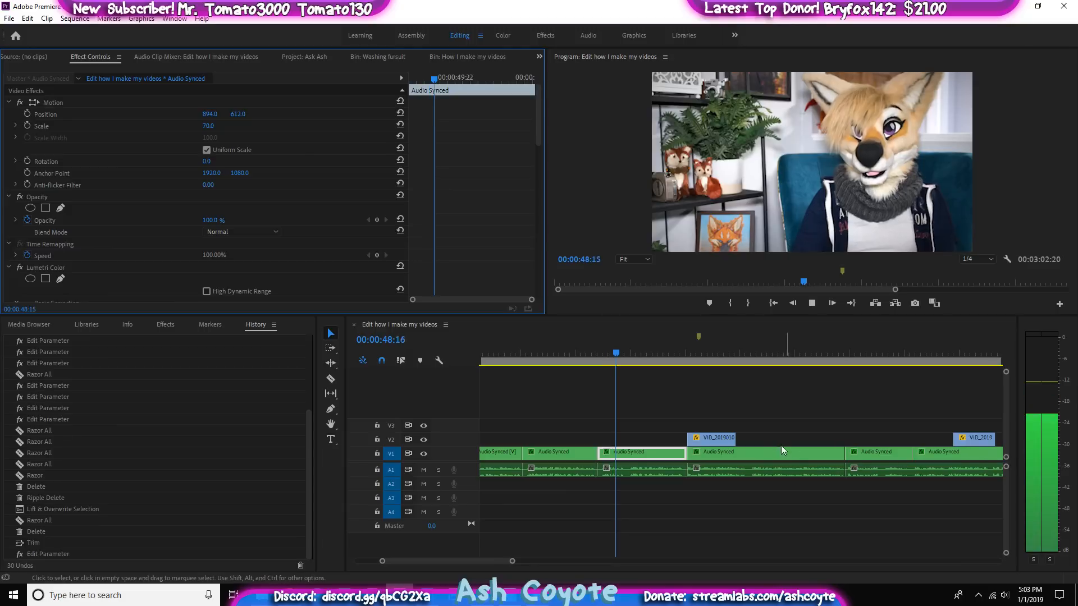
Set the scale of the V1 talking clip beneath and after VID_20190101_135608.mp4 to 55
{"action": "left_click", "coordinate": [760, 361]}
{"action": "left_click", "coordinate": [765, 449]}
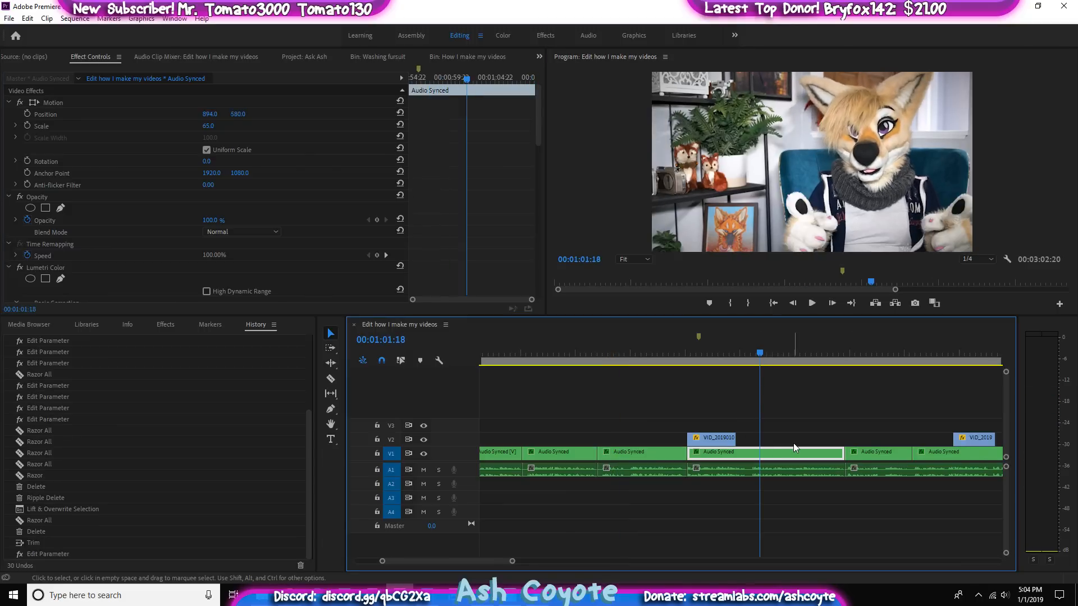
{"action": "left_click", "coordinate": [208, 126]}
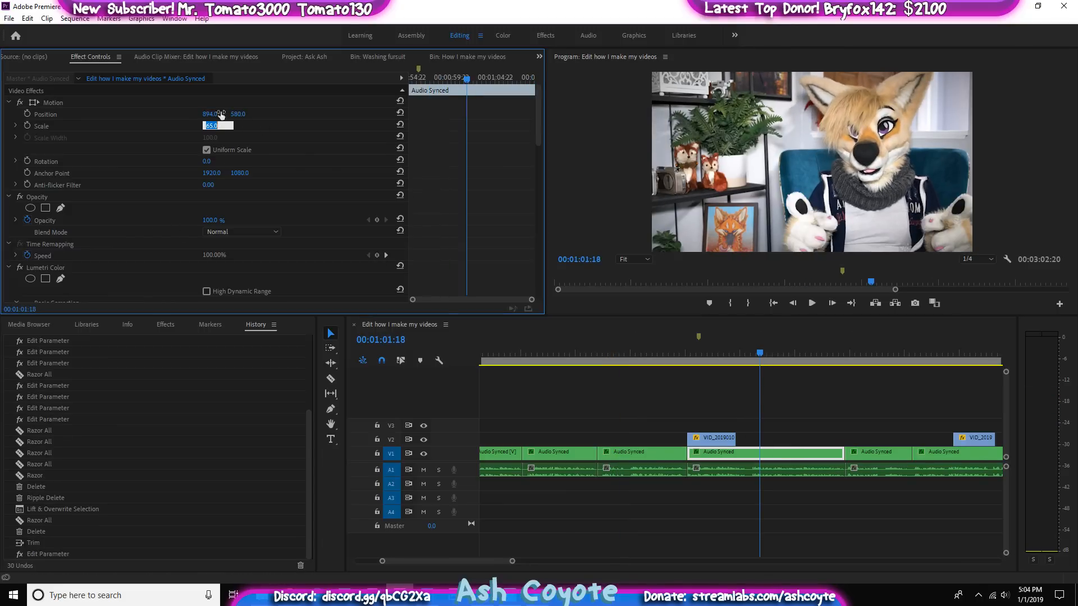
{"action": "type", "text": "55"}
{"action": "key", "text": "Return"}
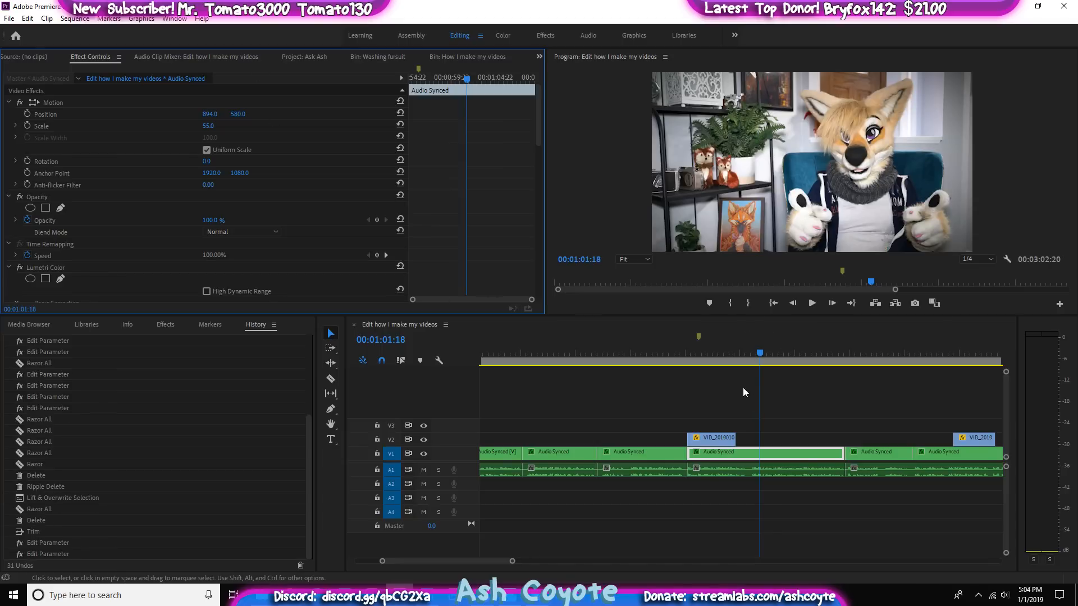
Play back twice from the end of the camera B-roll across the 00:01:09:12 cut to check the change in framing
{"action": "left_click_drag", "start_coordinate": [742, 354], "coordinate": [729, 354]}
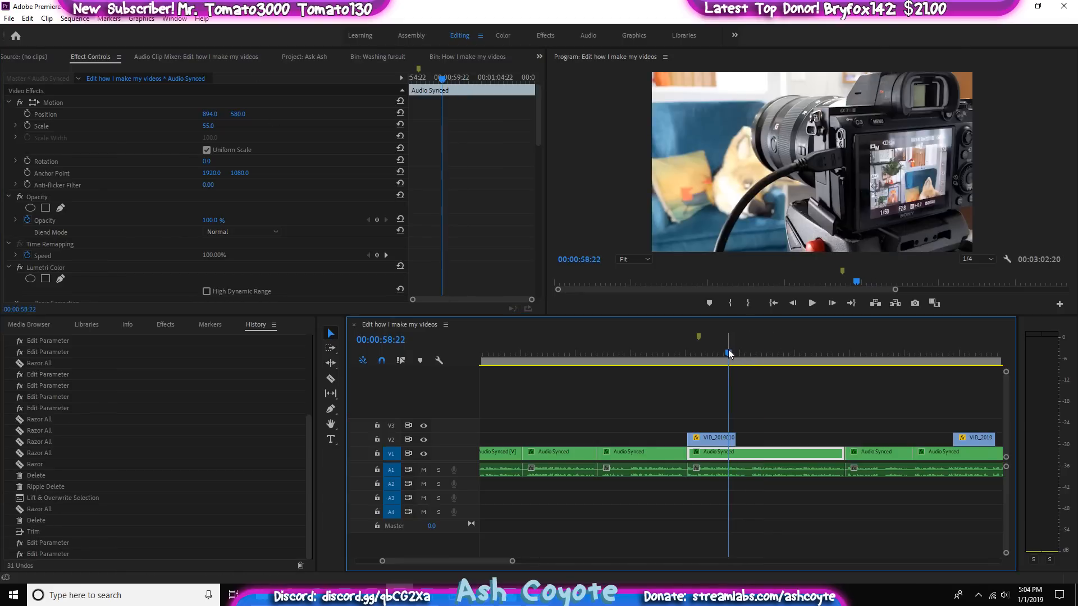
{"action": "key", "text": "space"}
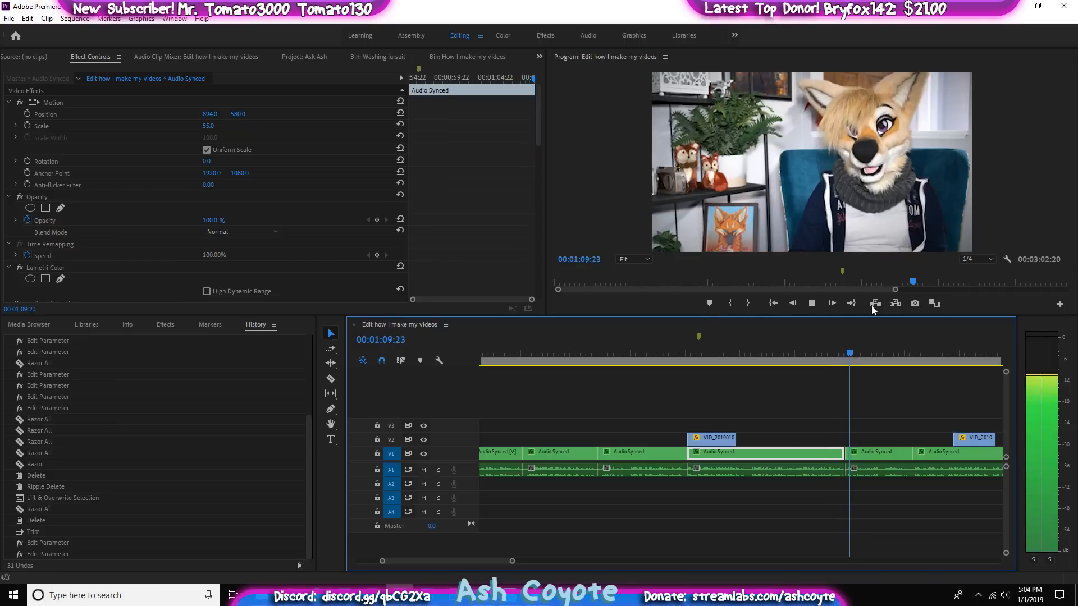
{"action": "key", "text": "space"}
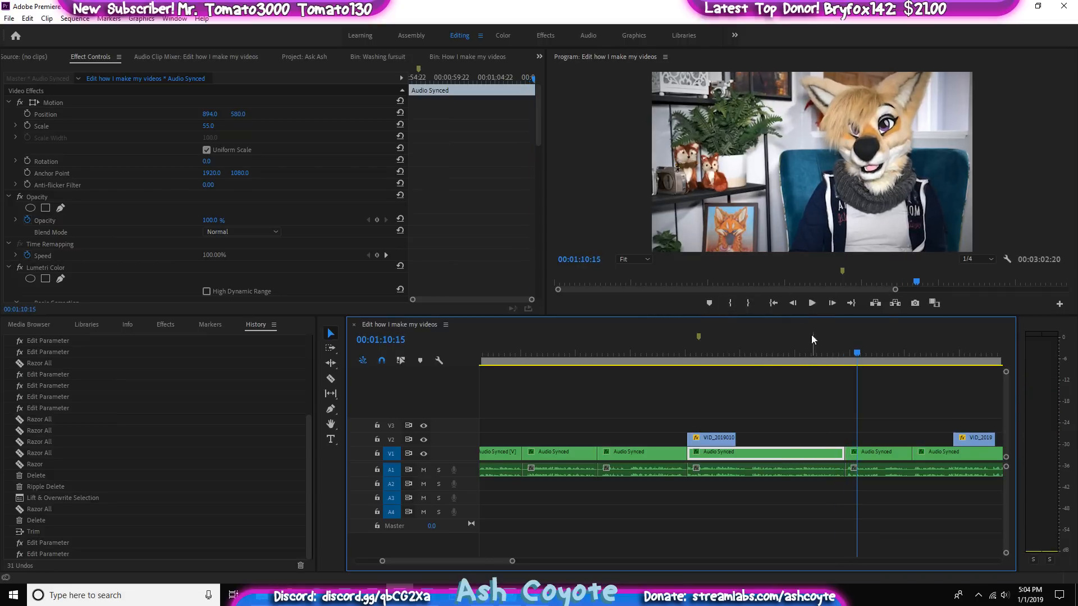
{"action": "left_click_drag", "start_coordinate": [783, 355], "coordinate": [725, 371]}
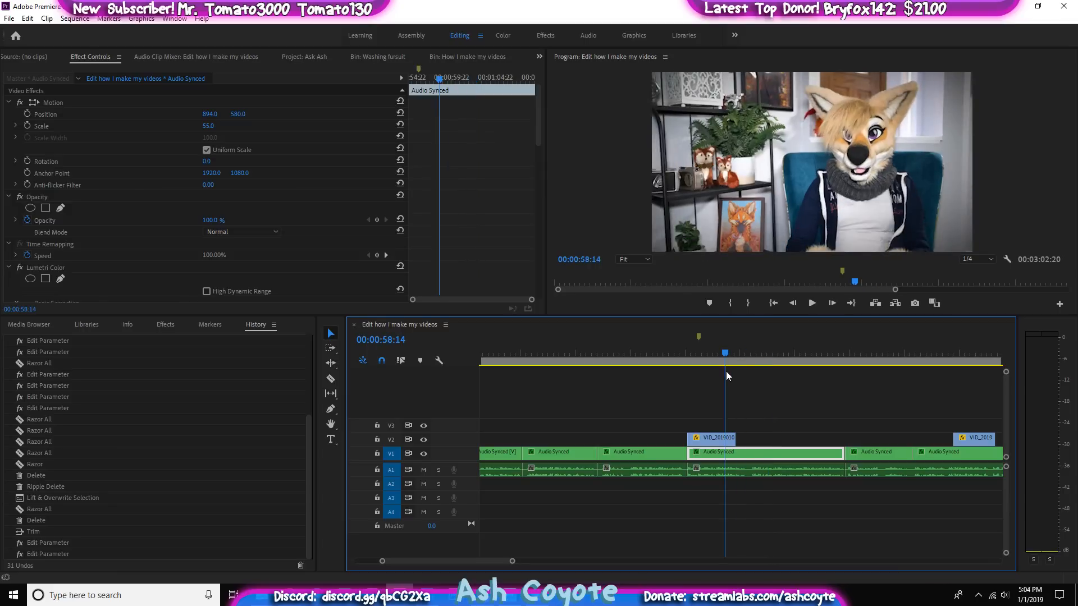
{"action": "key", "text": "space"}
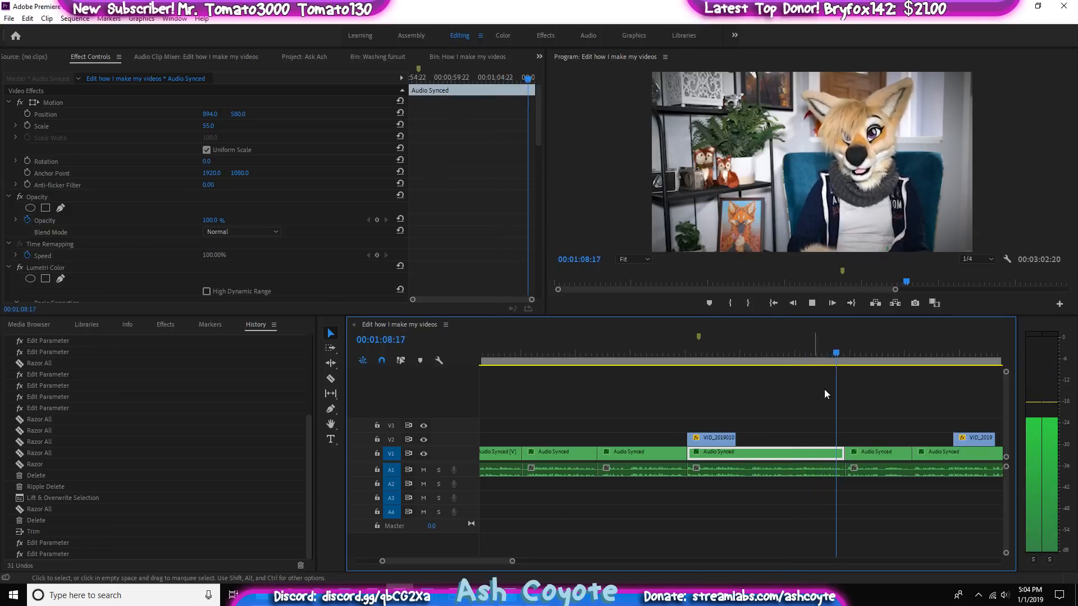
{"action": "key", "text": "space"}
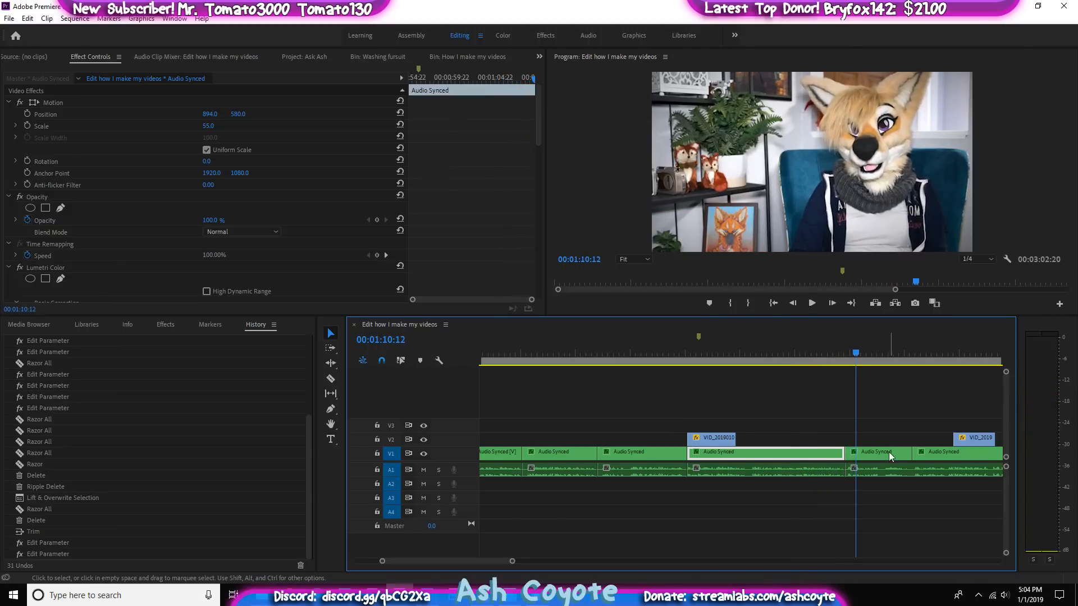
Reframe the short talking clip that starts at 00:01:09:12 with a scale of 85 and position 768, 733
{"action": "left_click", "coordinate": [887, 456]}
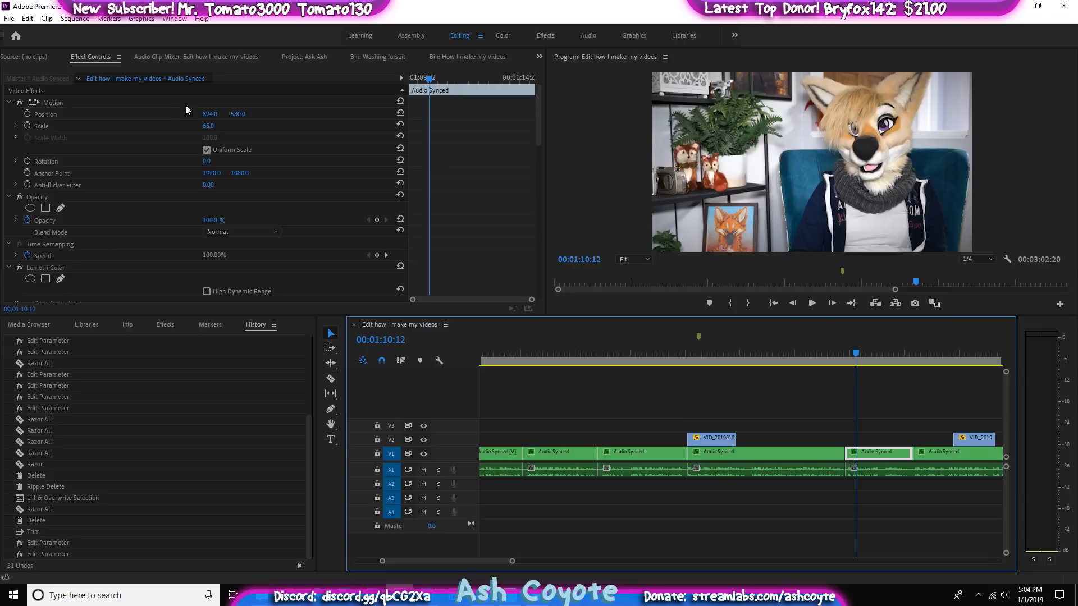
{"action": "left_click", "coordinate": [216, 125]}
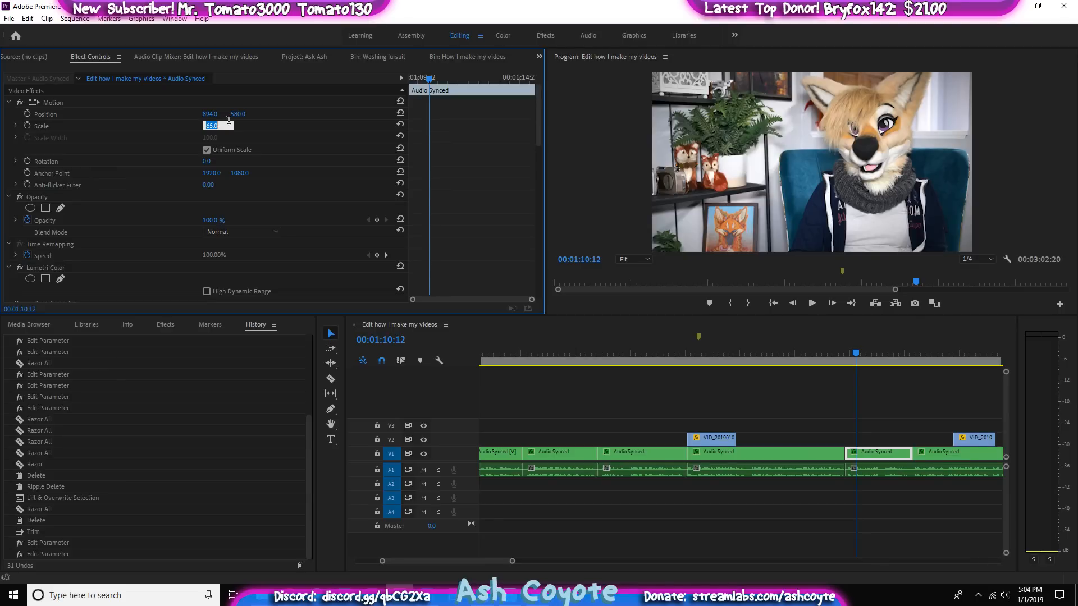
{"action": "type", "text": "85"}
{"action": "key", "text": "Return"}
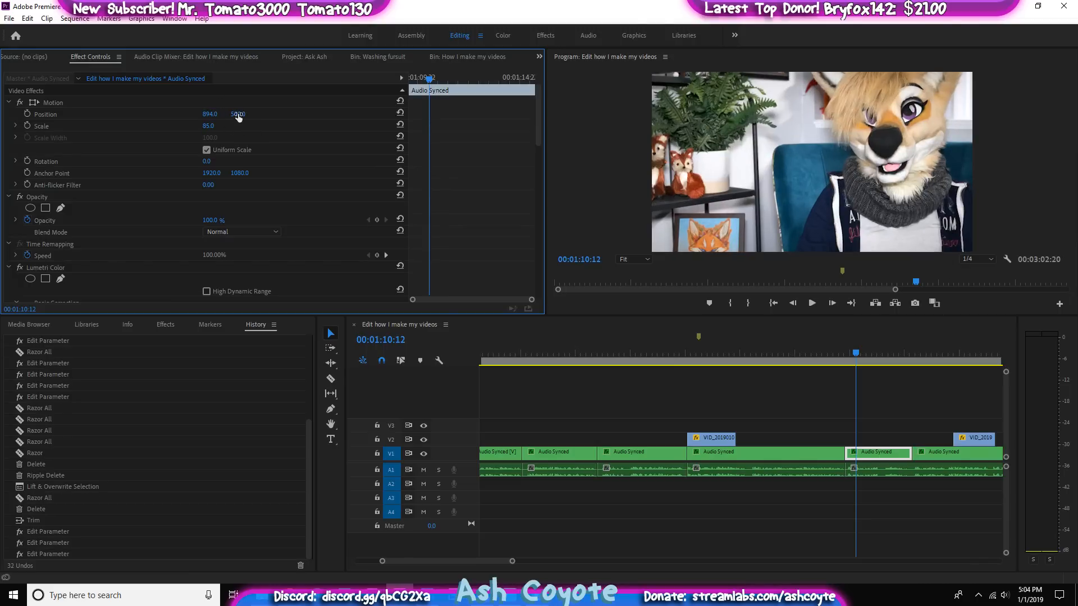
{"action": "left_click_drag", "start_coordinate": [238, 114], "coordinate": [260, 130]}
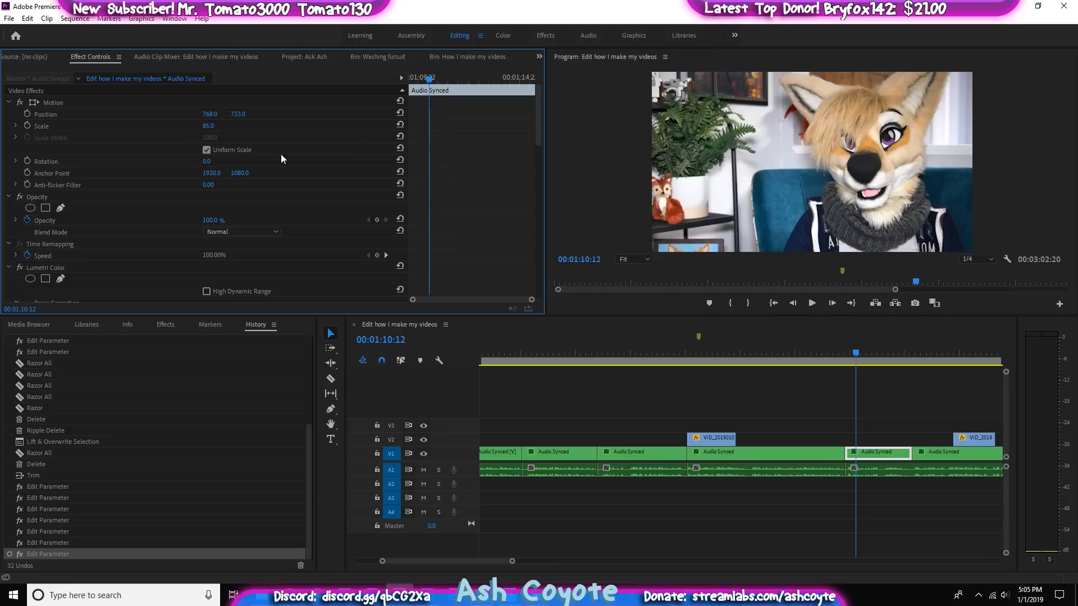
Try a much larger scale on the talking clip at 00:01:10:12 and return the scale to 85
{"action": "left_click", "coordinate": [208, 126]}
{"action": "type", "text": "204"}
{"action": "key", "text": "Return"}
{"action": "left_click_drag", "start_coordinate": [257, 127], "coordinate": [218, 127]}
{"action": "left_click", "coordinate": [217, 126]}
{"action": "type", "text": "85"}
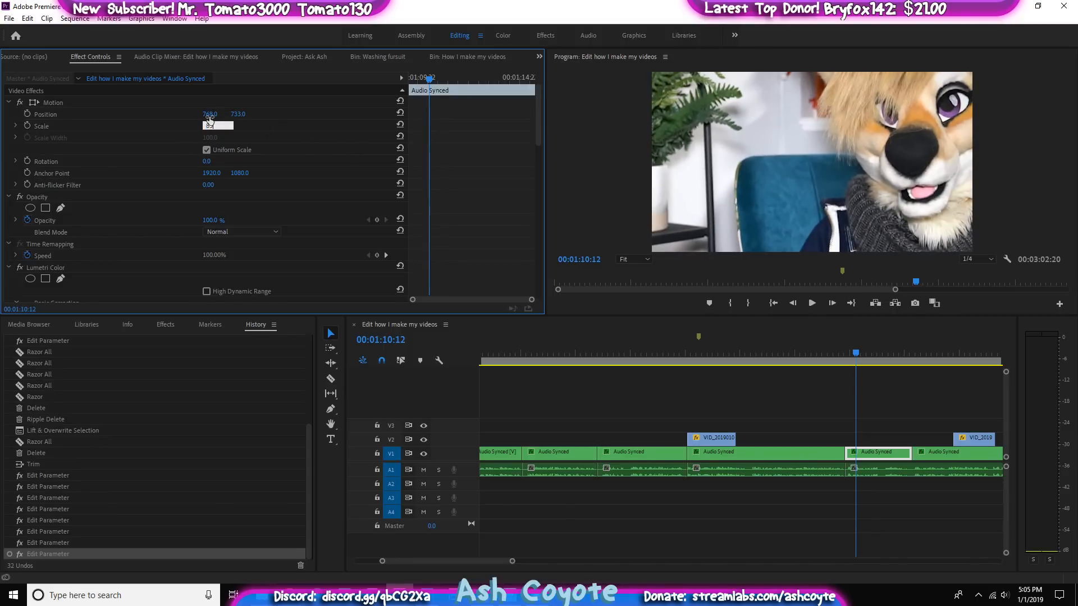
{"action": "key", "text": "Return"}
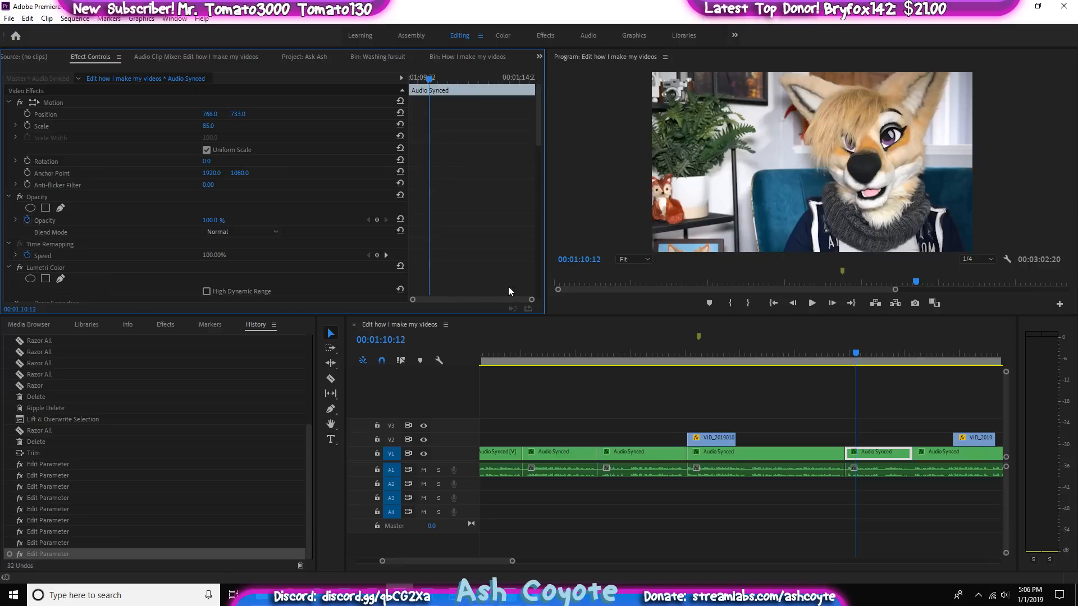
Play back from 00:01:08:13 through the reframed talking clip to just past its end to check the changes in framing
{"action": "scroll", "coordinate": [510, 286], "scroll_direction": "down", "scroll_amount": 1}
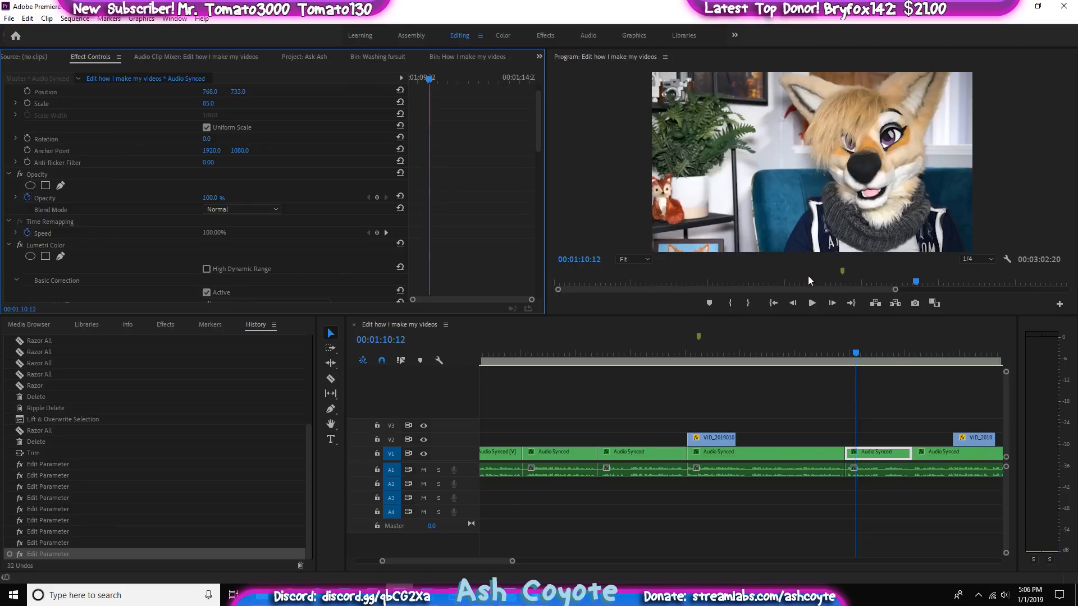
{"action": "left_click_drag", "start_coordinate": [847, 365], "coordinate": [836, 362]}
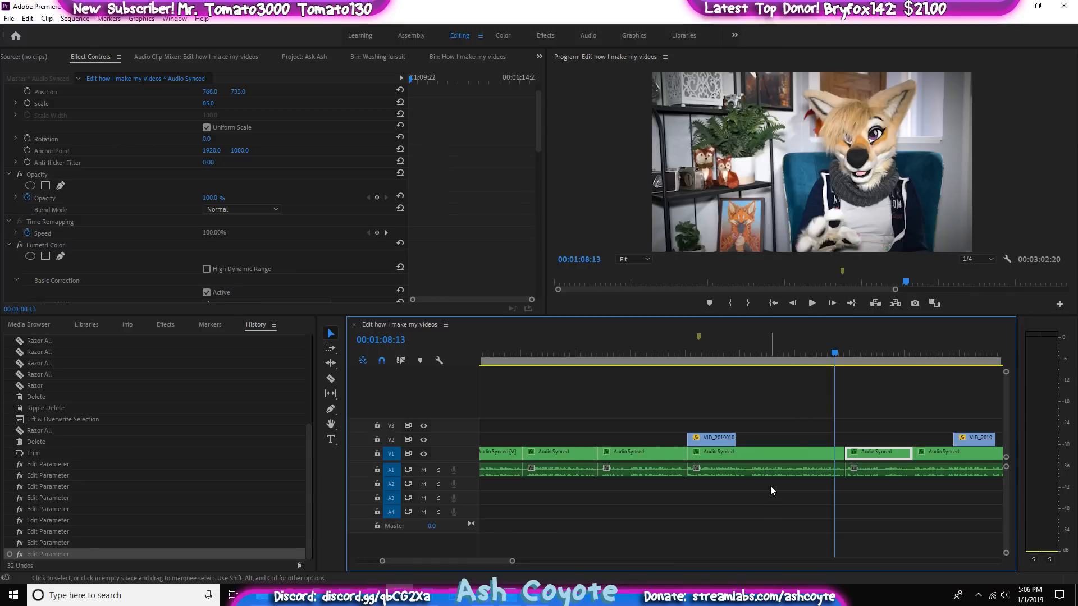
{"action": "key", "text": "space"}
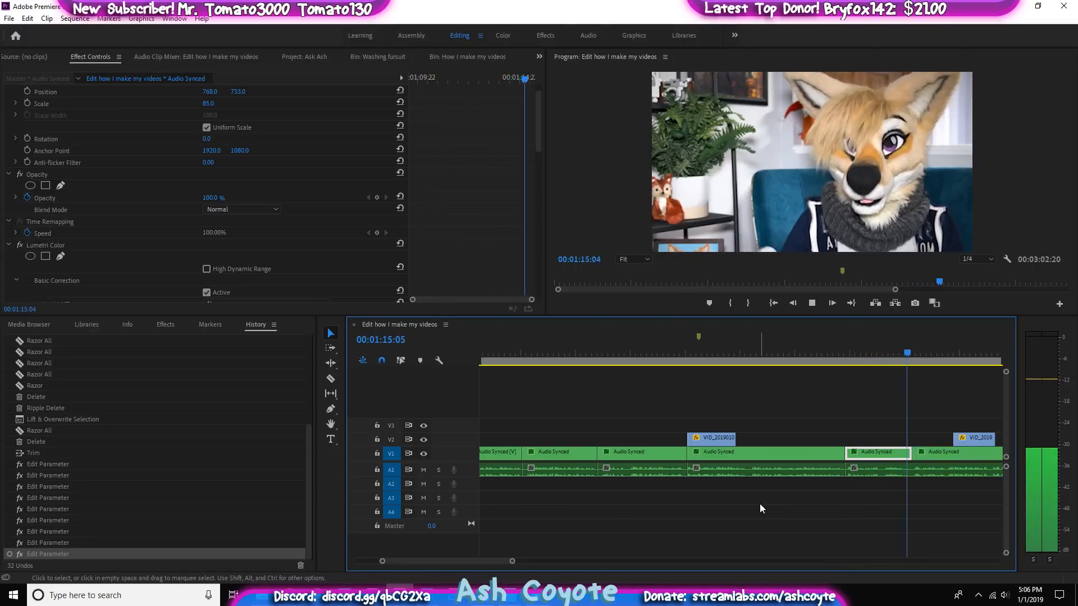
{"action": "key", "text": "space"}
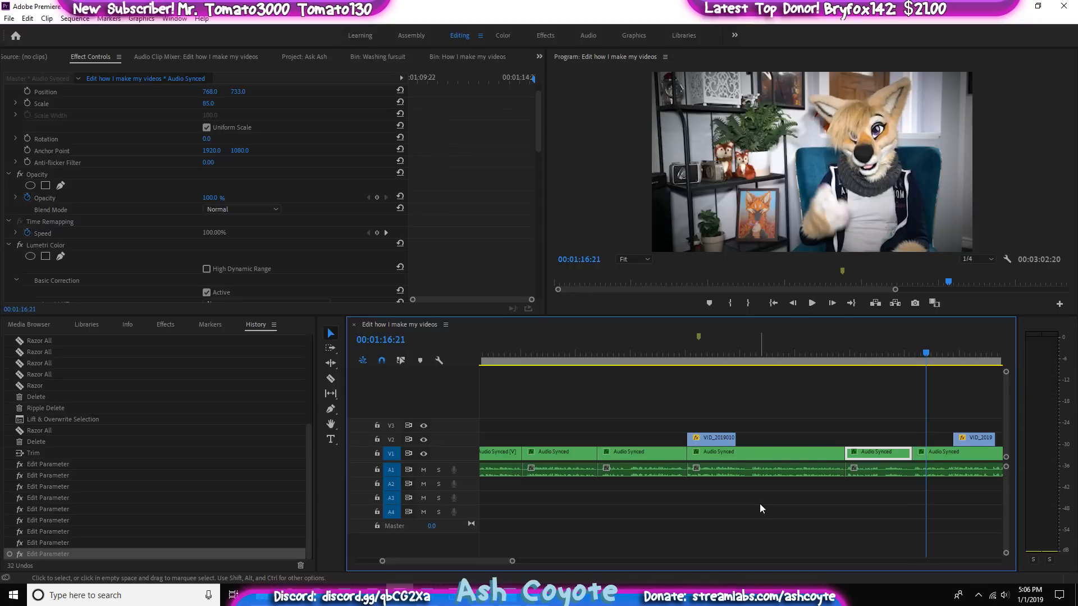
Razor all tracks at 00:01:15:21 and 00:01:15:16 to isolate the short pause after the reframed talking clip
{"action": "key", "text": "equal"}
{"action": "key", "text": "equal"}
{"action": "key", "text": "equal"}
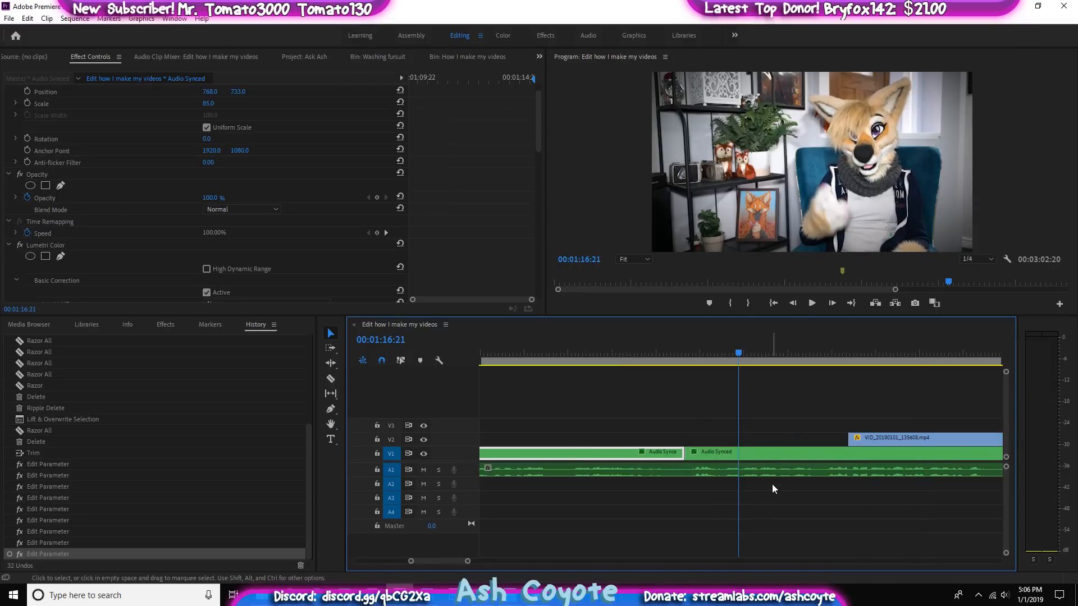
{"action": "left_click_drag", "start_coordinate": [674, 356], "coordinate": [649, 374]}
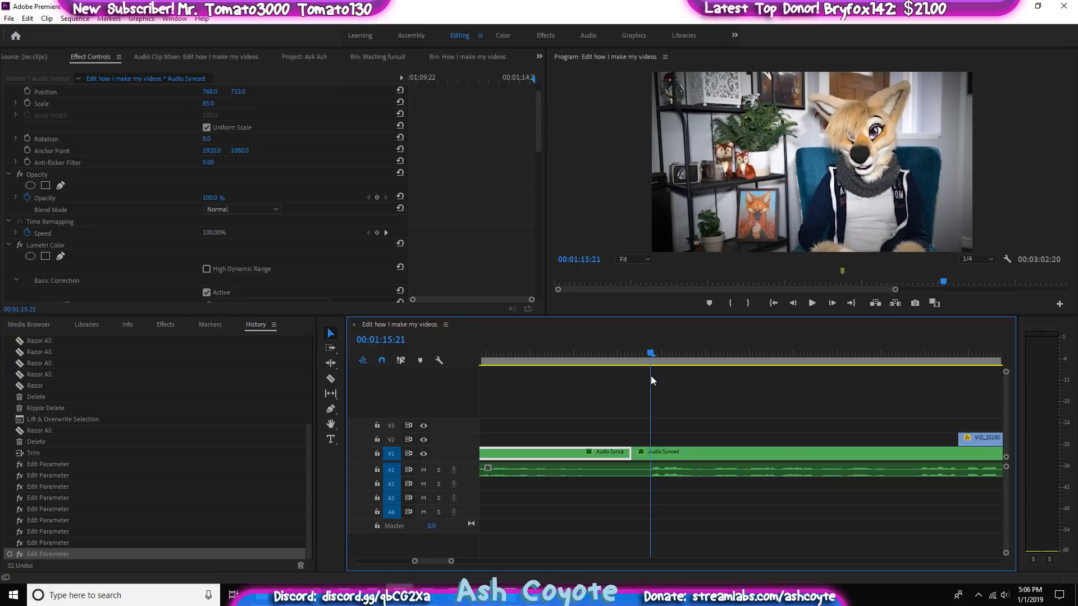
{"action": "key", "text": "Right"}
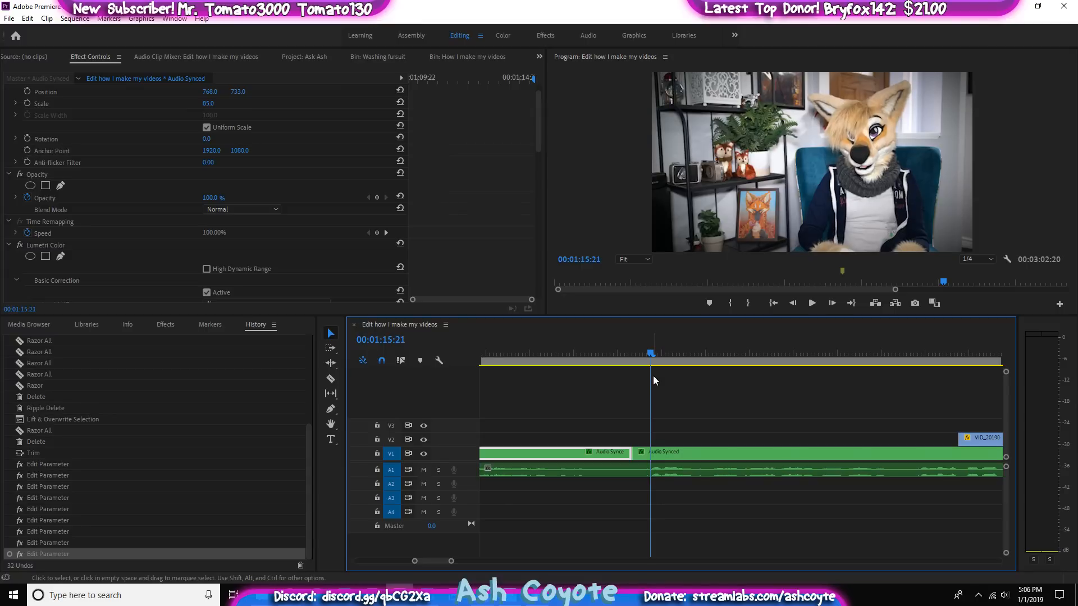
{"action": "key", "text": "ctrl+shift+k"}
{"action": "key", "text": "Left"}
{"action": "key", "text": "Left"}
{"action": "key", "text": "Left"}
{"action": "key", "text": "Left"}
{"action": "key", "text": "Left"}
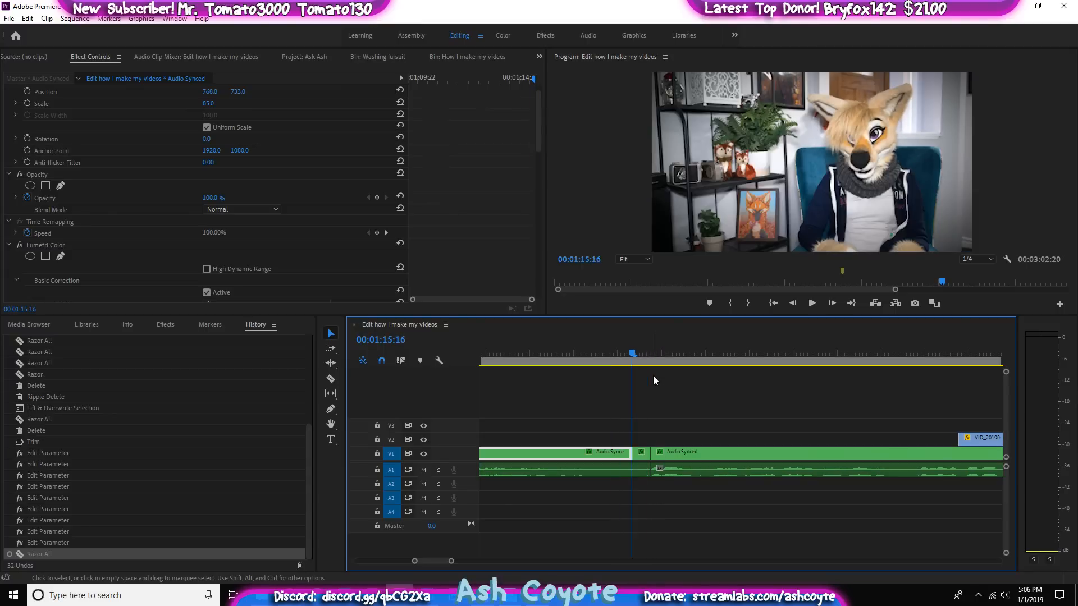
{"action": "key", "text": "ctrl+shift+k"}
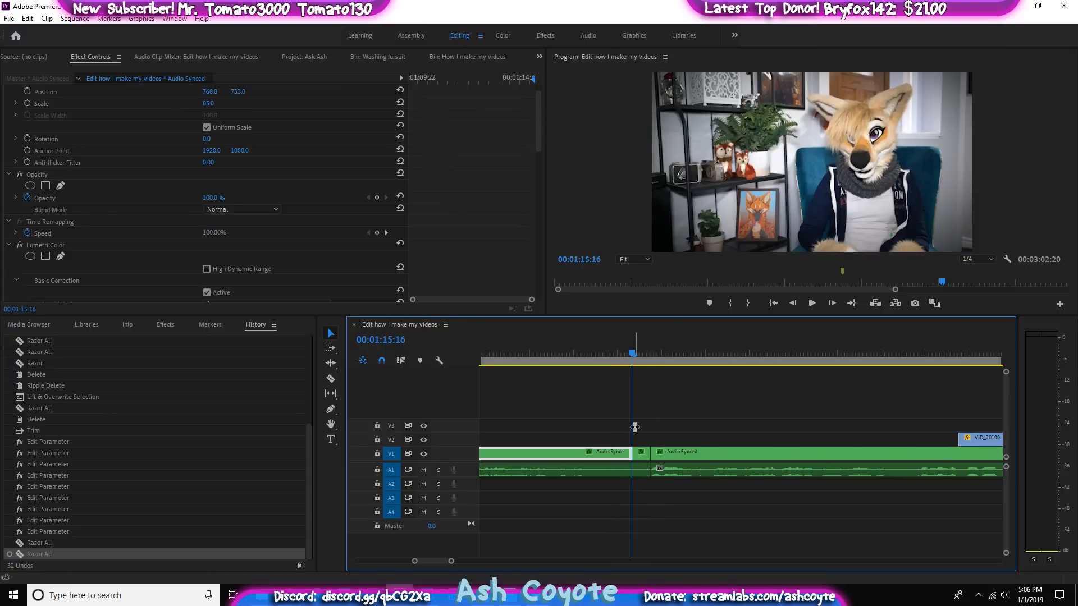
Split the audio at 00:01:15:16, delete the short pause's video and audio, and ripple delete the gap
{"action": "left_click", "coordinate": [641, 452]}
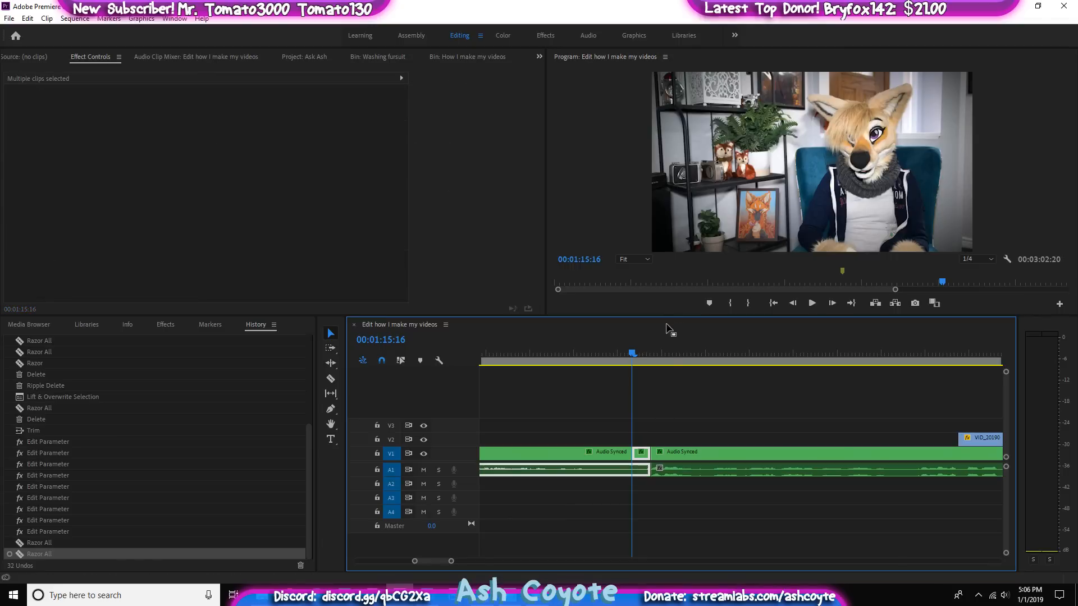
{"action": "key", "text": "c"}
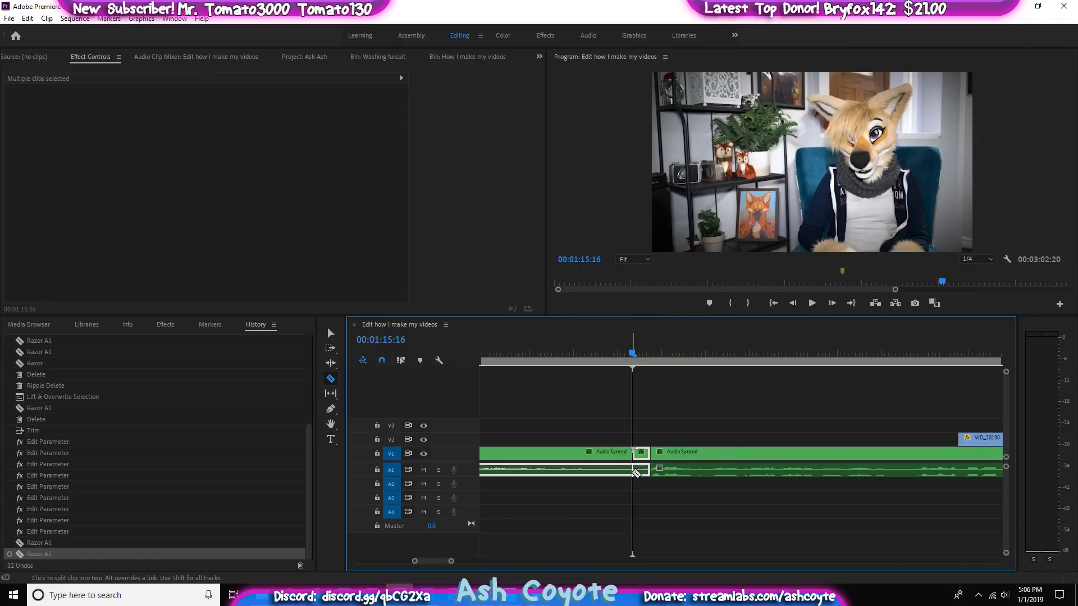
{"action": "left_click", "coordinate": [632, 470]}
{"action": "key", "text": "v"}
{"action": "left_click", "coordinate": [641, 474]}
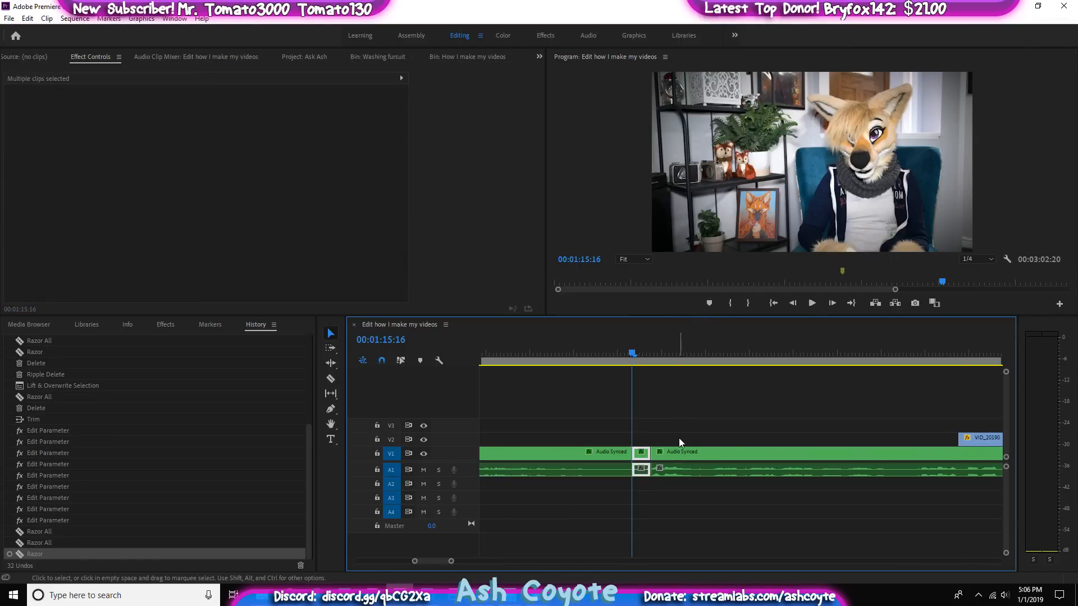
{"action": "key", "text": "Delete"}
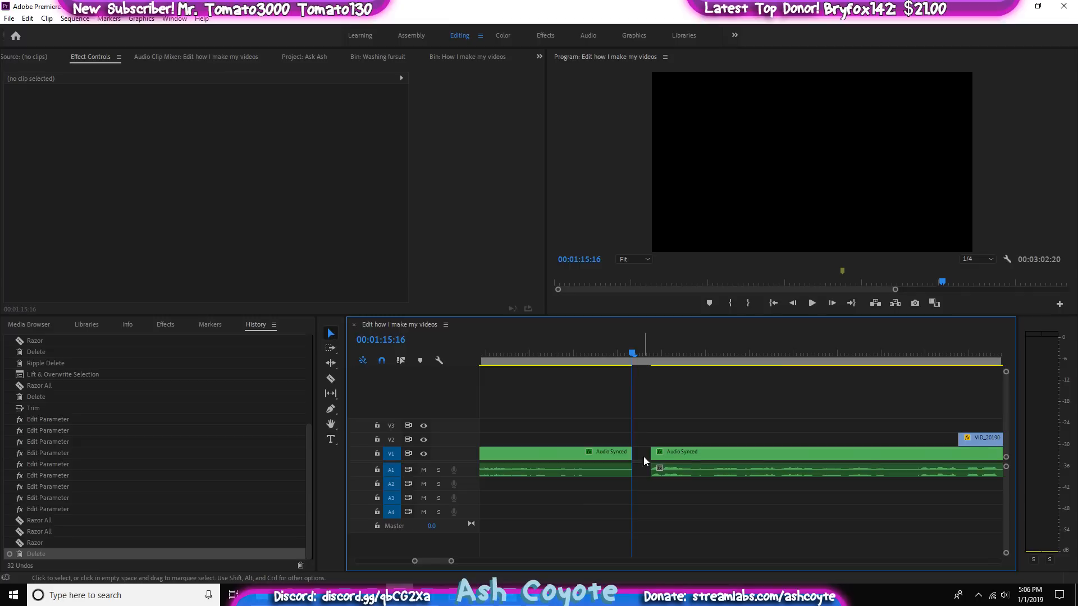
{"action": "key", "text": "Delete"}
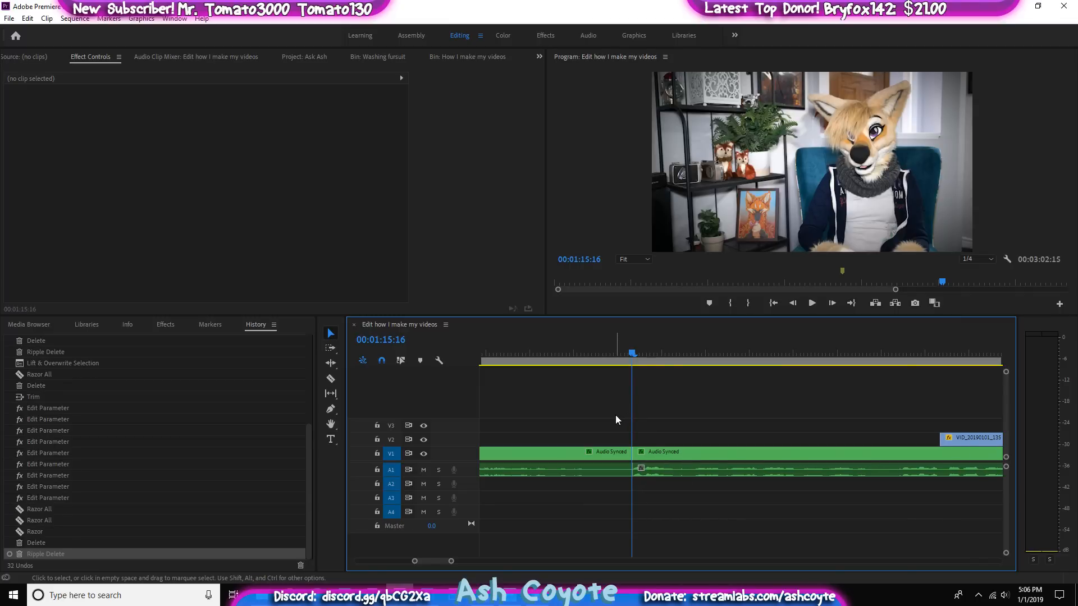
Undo the ripple delete at 00:01:15:16 and close the gap again, twice, to demonstrate removing empty space
{"action": "key", "text": "ctrl+z"}
{"action": "left_click", "coordinate": [620, 358]}
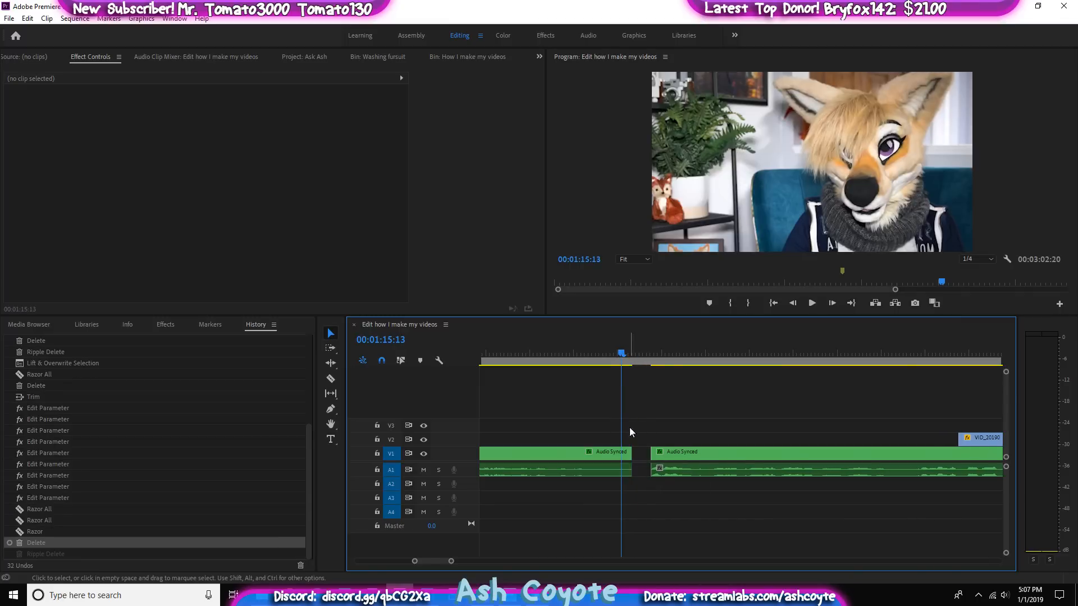
{"action": "right_click", "coordinate": [640, 452]}
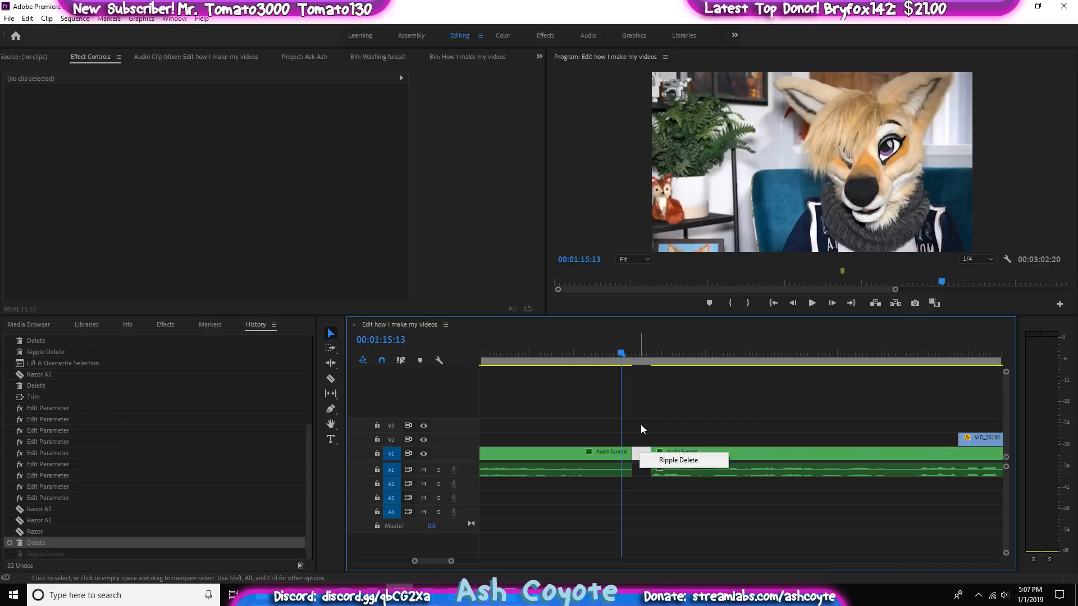
{"action": "left_click", "coordinate": [661, 461]}
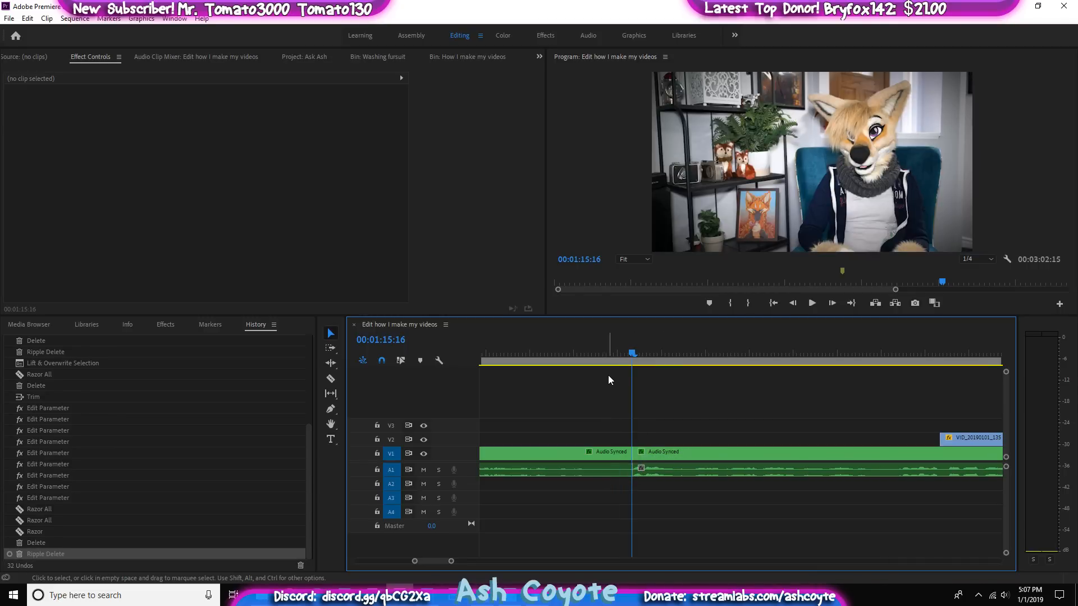
{"action": "key", "text": "ctrl+z"}
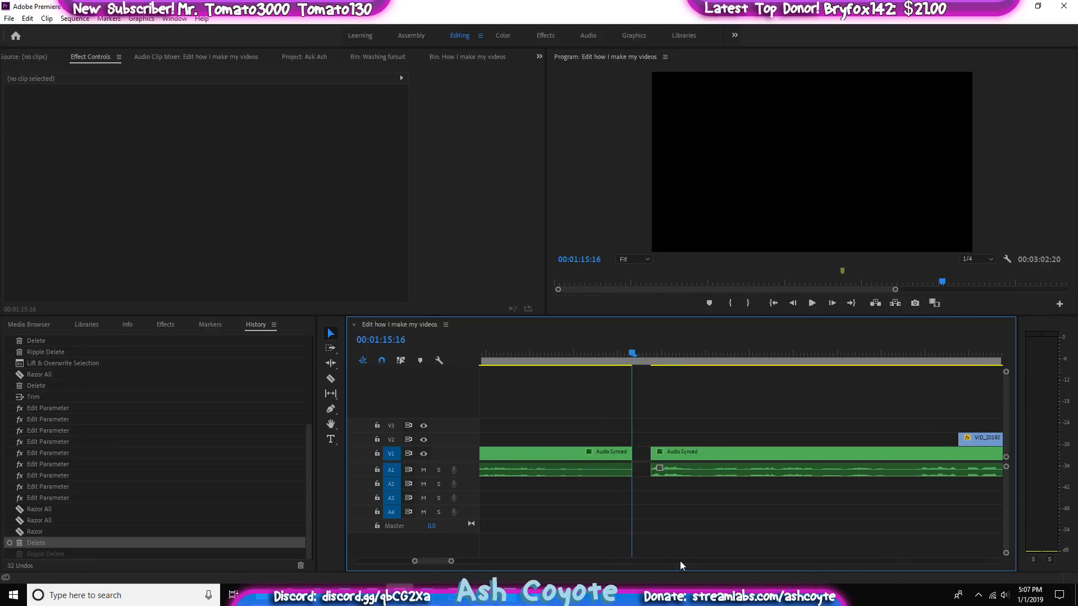
{"action": "left_click", "coordinate": [642, 454]}
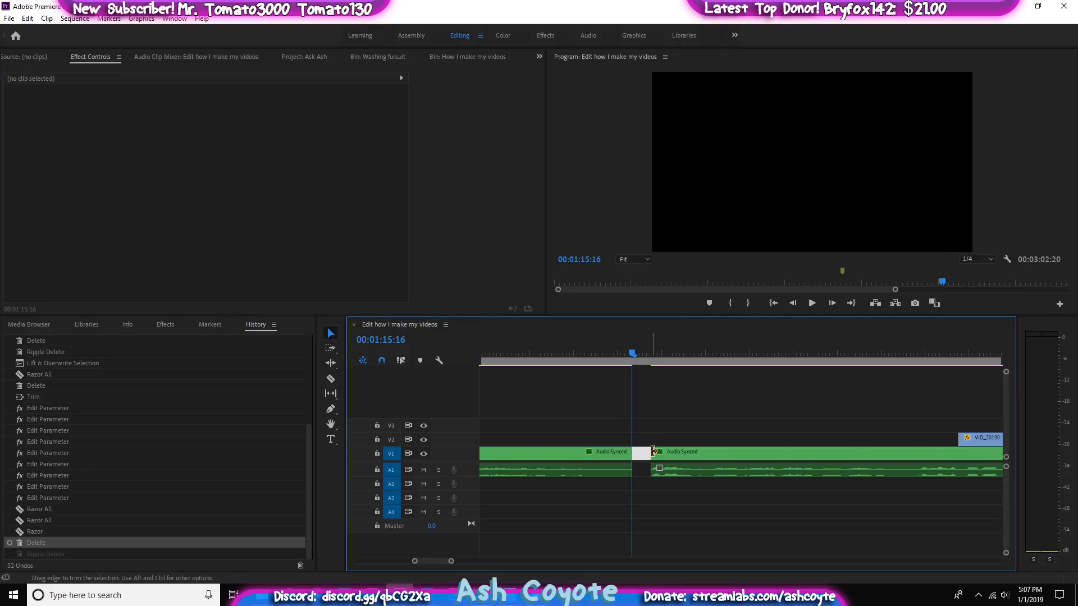
{"action": "key", "text": "Delete"}
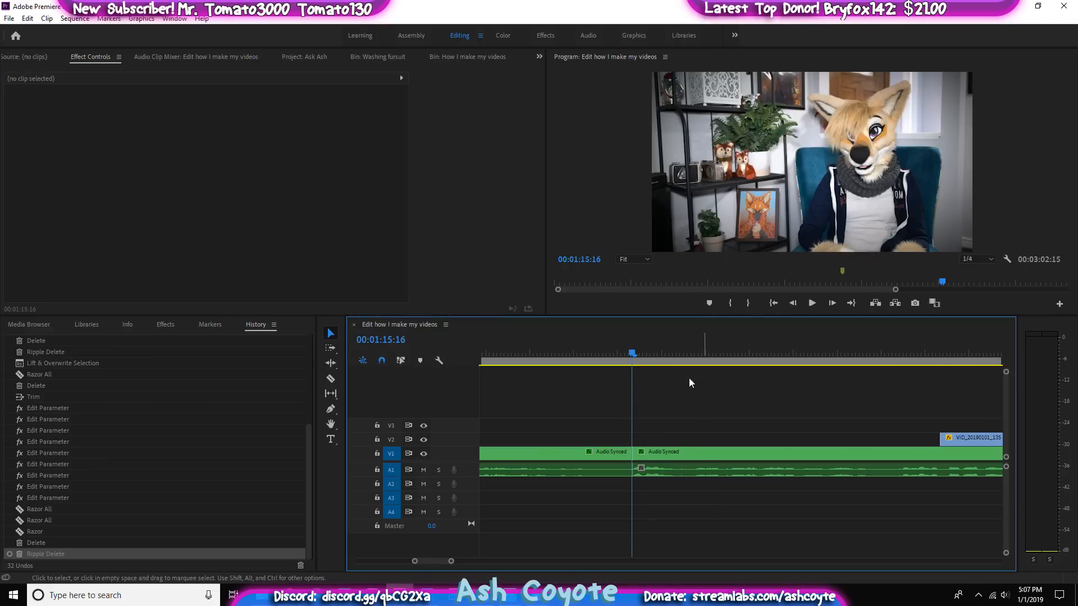
Play back from just before the closed cut at 00:01:15:16 to check how the talking clips flow
{"action": "left_click_drag", "start_coordinate": [608, 348], "coordinate": [563, 390]}
{"action": "key", "text": "space"}
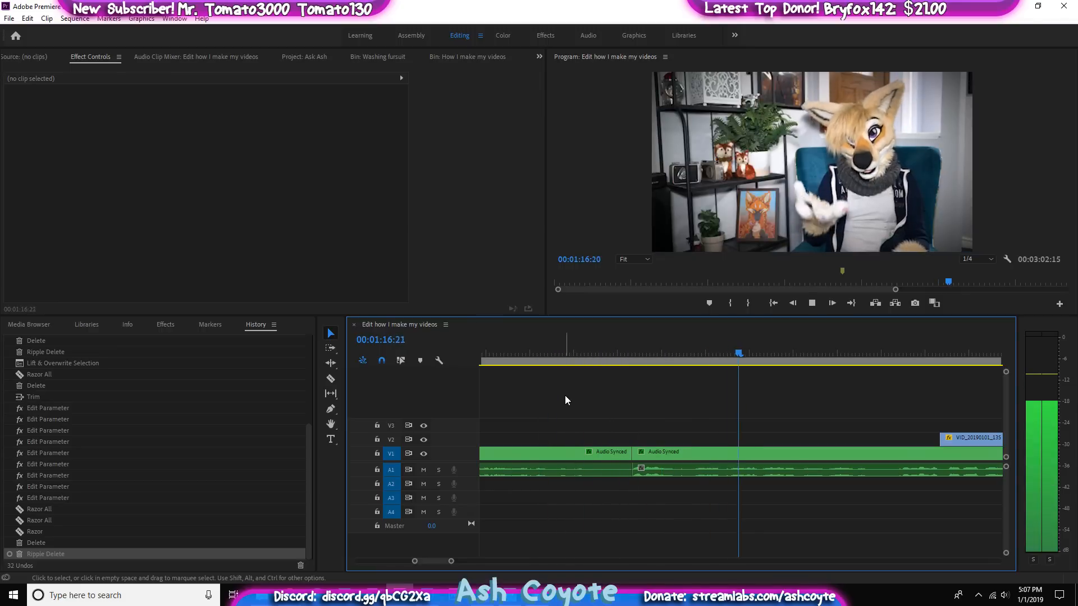
{"action": "key", "text": "space"}
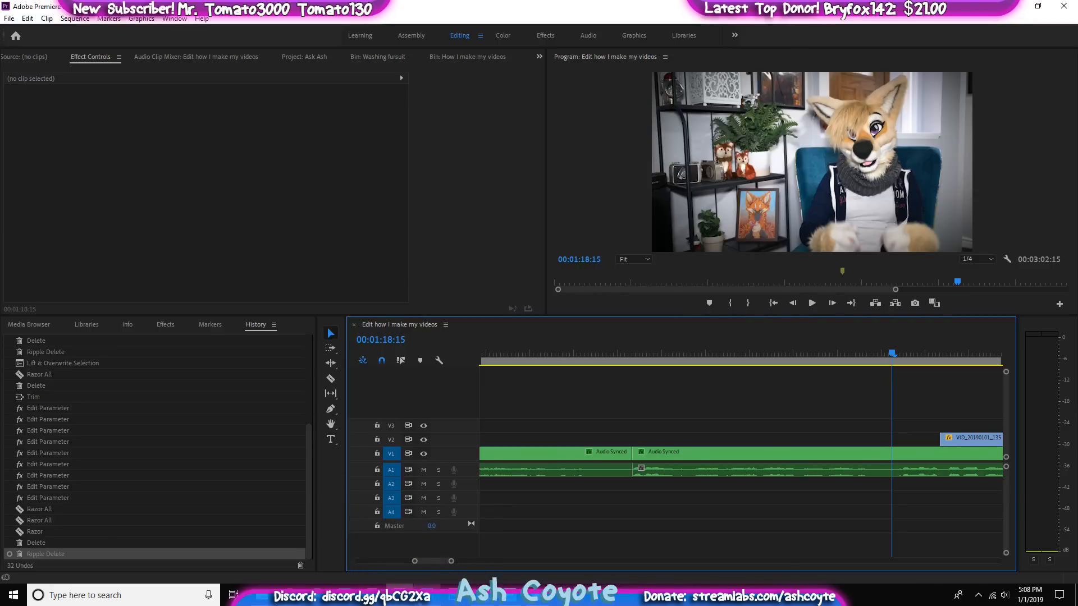
Switch to Photoshop and open the recent file Ash puppet 2.psd
{"action": "mouse_move", "coordinate": [427, 594]}
{"action": "left_click", "coordinate": [421, 547]}
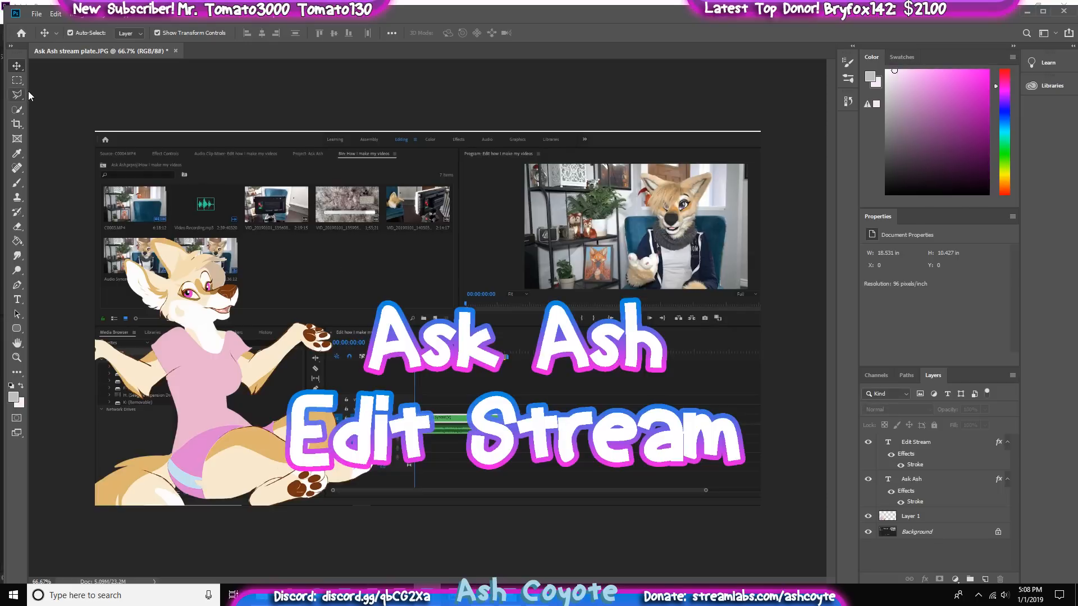
{"action": "left_click", "coordinate": [36, 13]}
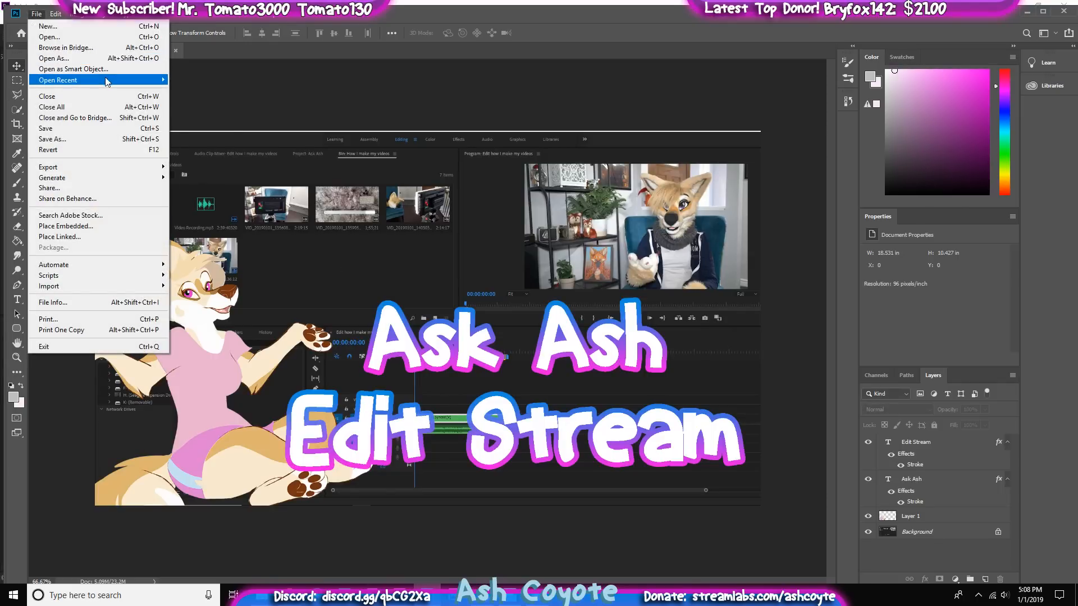
{"action": "mouse_move", "coordinate": [107, 82]}
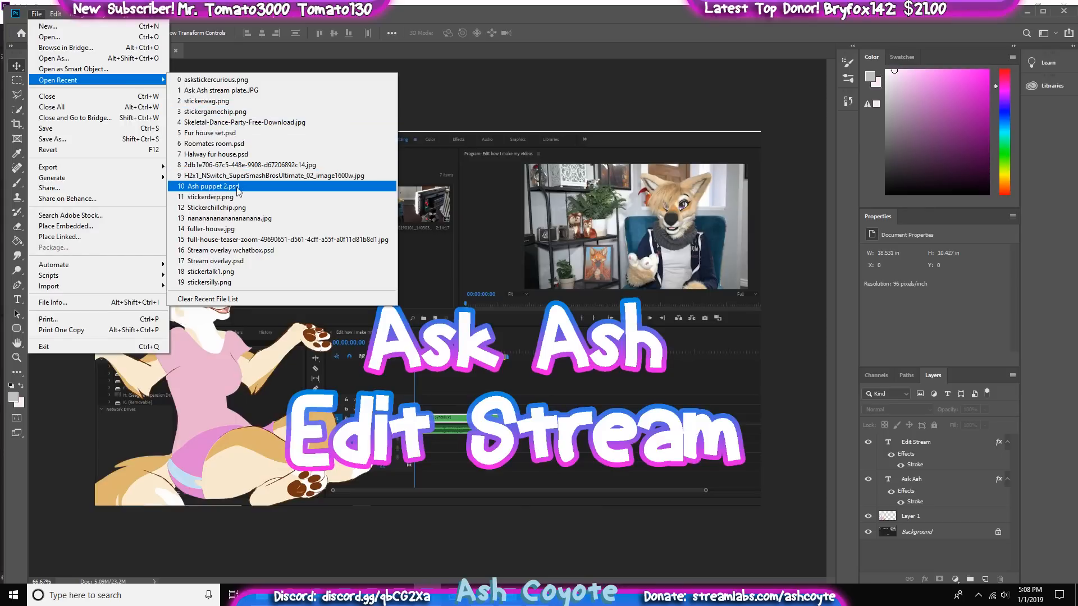
{"action": "left_click", "coordinate": [223, 191]}
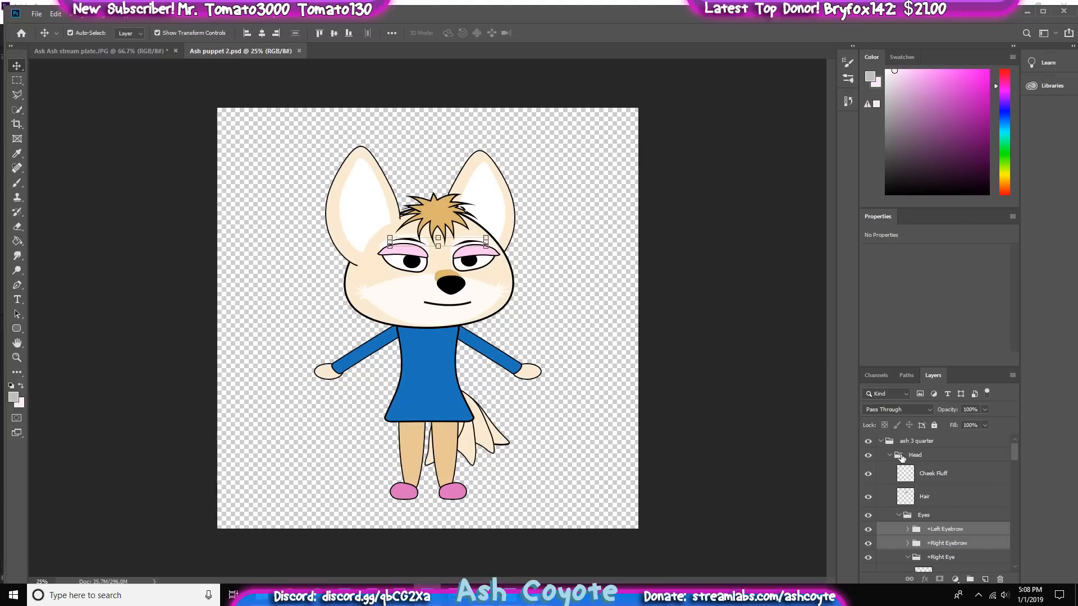
Examine the puppet's eyebrow, eye, nose and mouth layers, hiding and showing the Eyes group
{"action": "scroll", "coordinate": [888, 475], "scroll_direction": "down", "scroll_amount": 1}
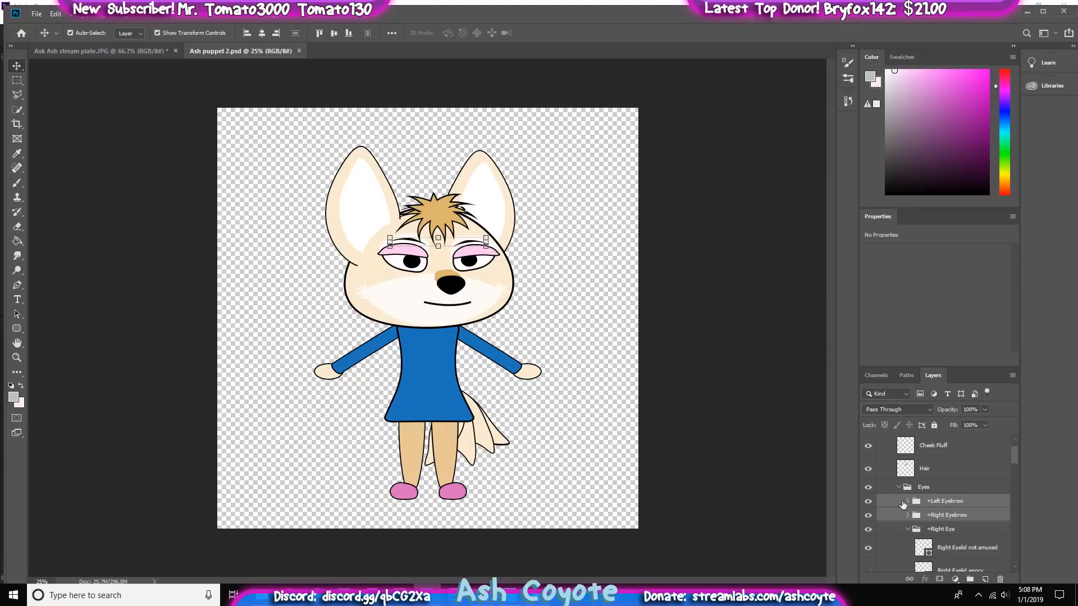
{"action": "scroll", "coordinate": [901, 505], "scroll_direction": "down", "scroll_amount": 3}
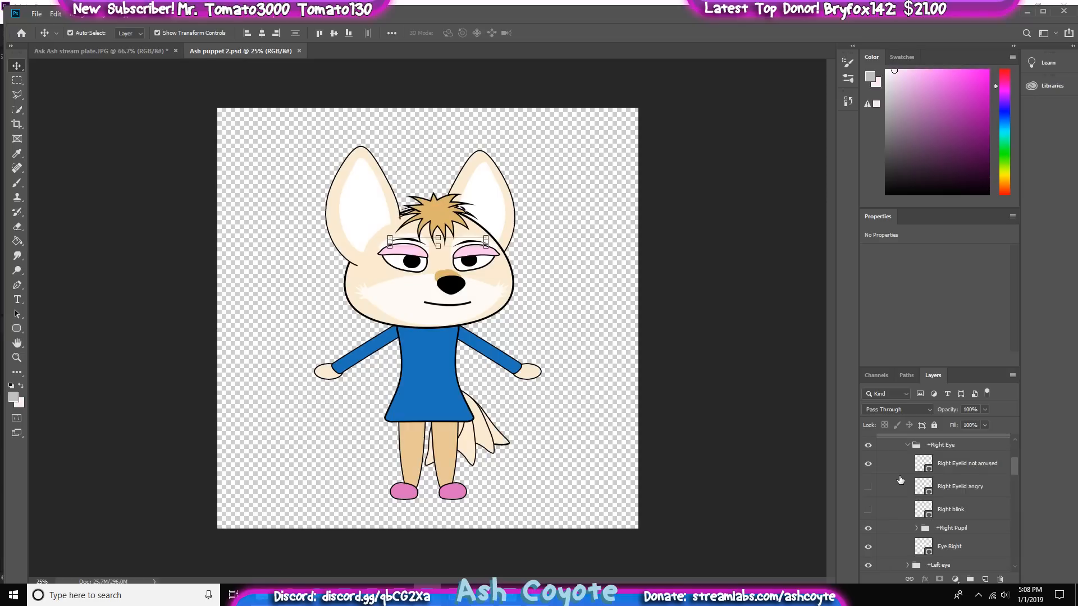
{"action": "scroll", "coordinate": [900, 480], "scroll_direction": "up", "scroll_amount": 3}
{"action": "left_click", "coordinate": [941, 487]}
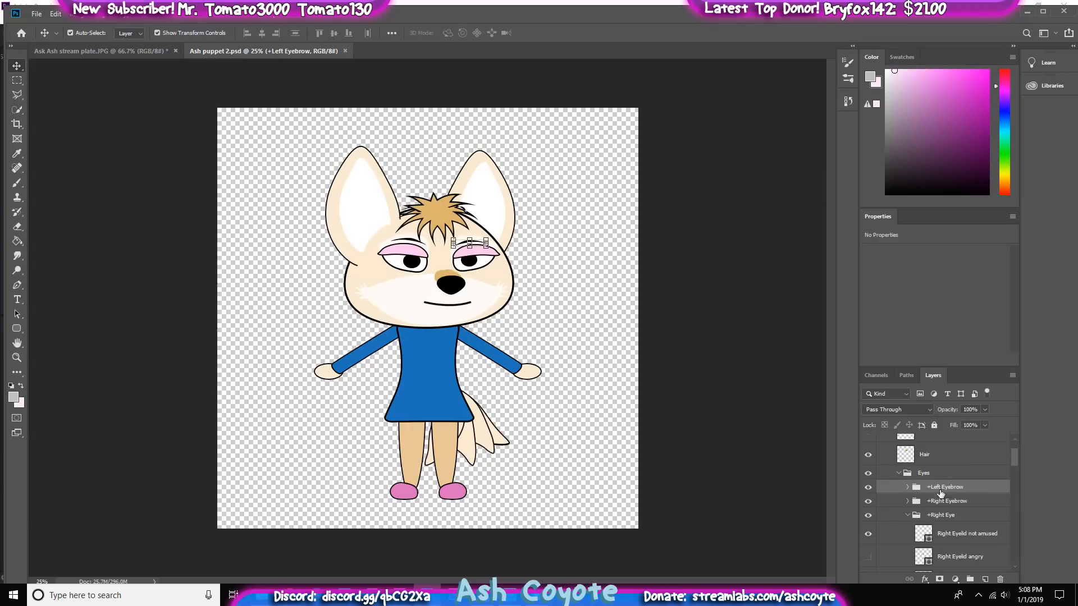
{"action": "left_click", "coordinate": [868, 474]}
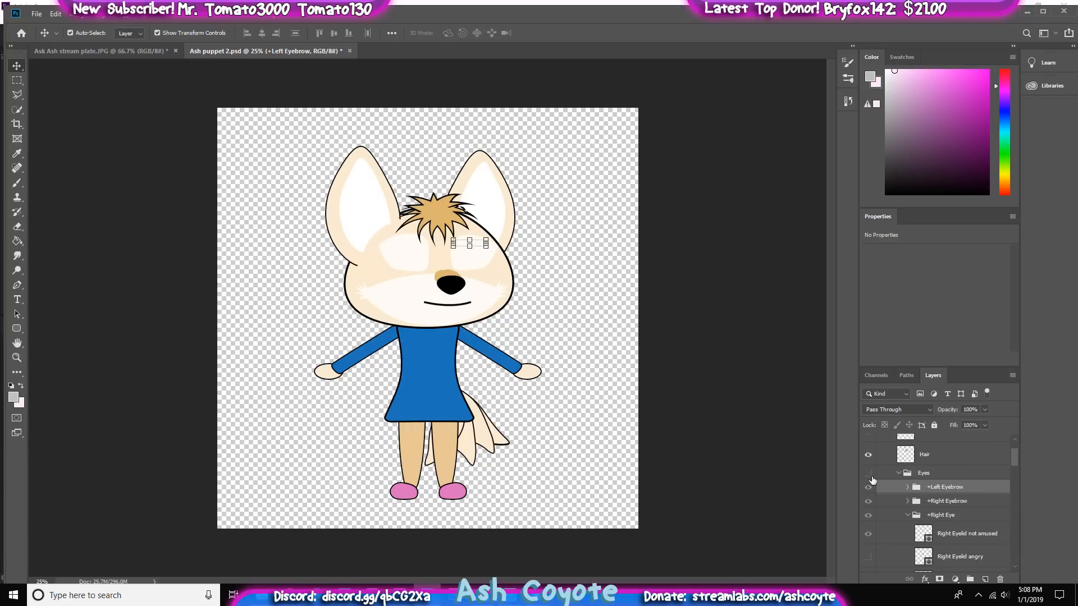
{"action": "left_click", "coordinate": [868, 473]}
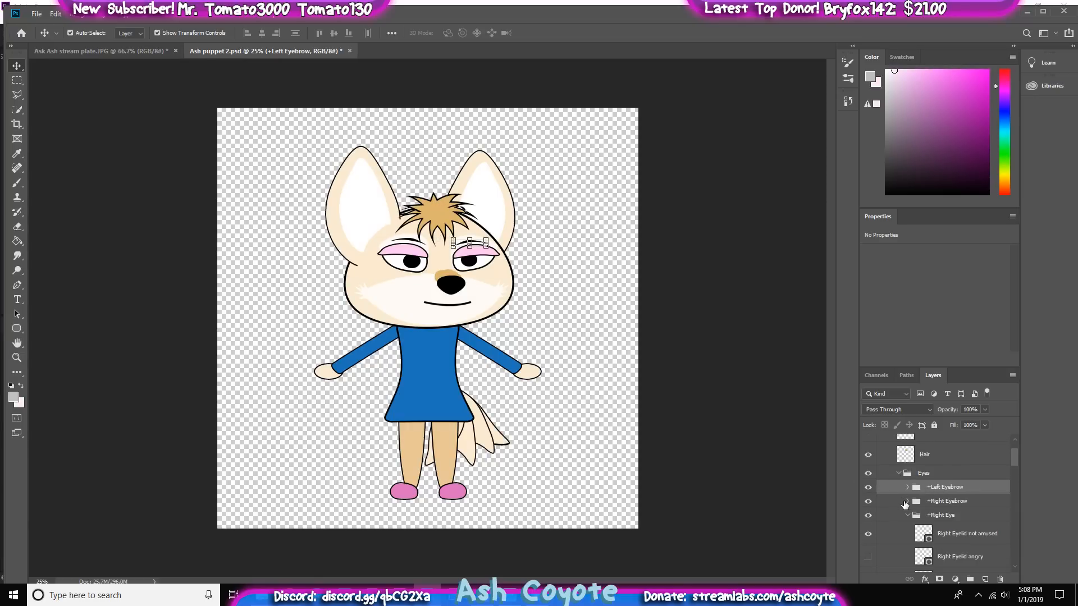
{"action": "scroll", "coordinate": [902, 504], "scroll_direction": "down", "scroll_amount": 2}
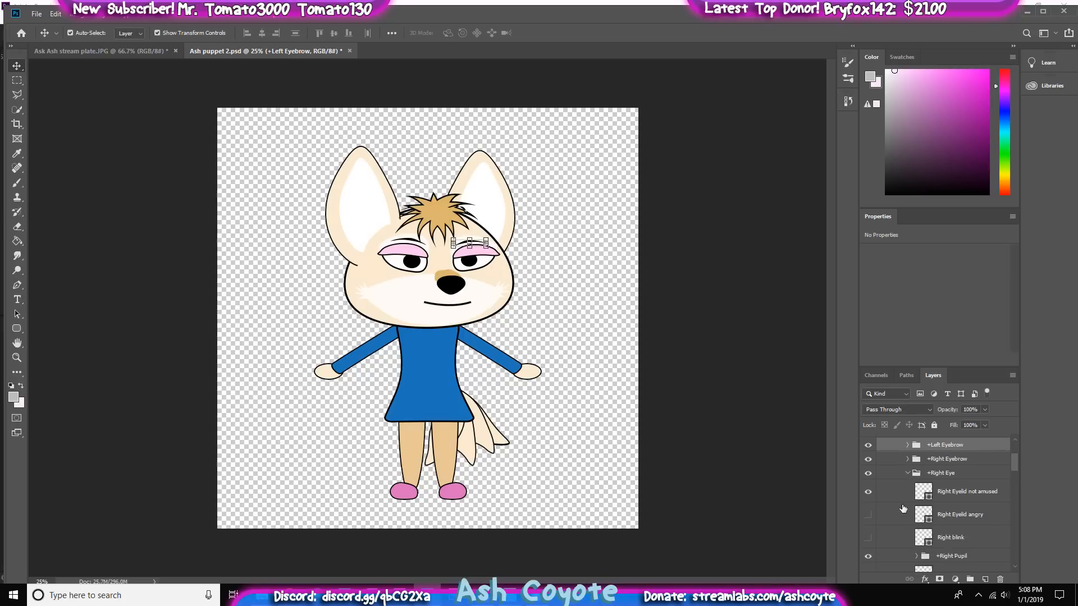
{"action": "scroll", "coordinate": [893, 505], "scroll_direction": "down", "scroll_amount": 6}
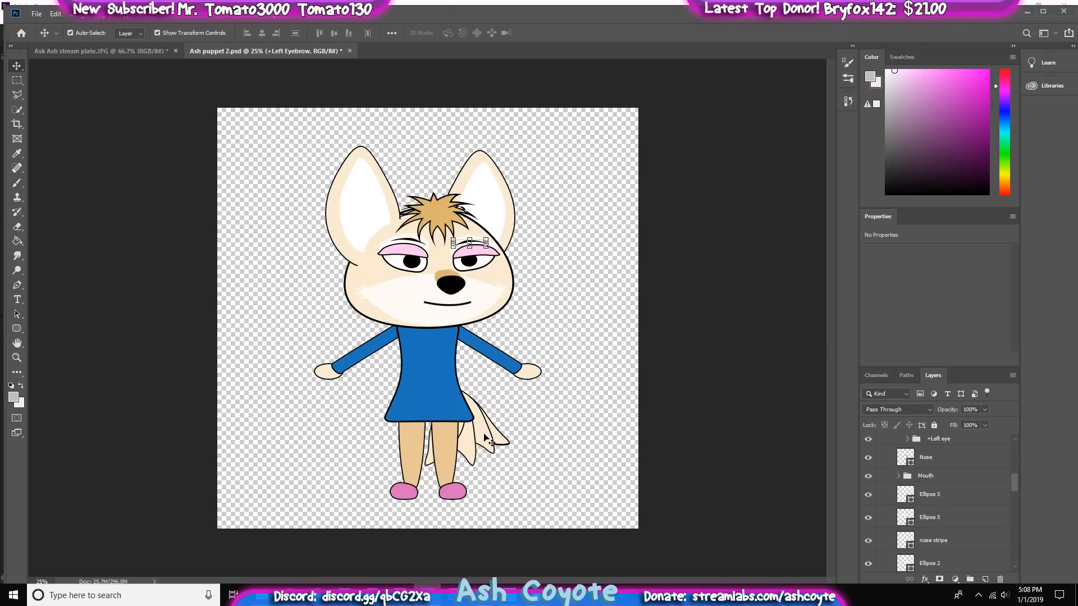
Hide and show the puppet's Mouth group again and expand it to reveal its mouth-shape layers
{"action": "left_click", "coordinate": [868, 476]}
{"action": "left_click", "coordinate": [868, 476]}
{"action": "left_click", "coordinate": [899, 479]}
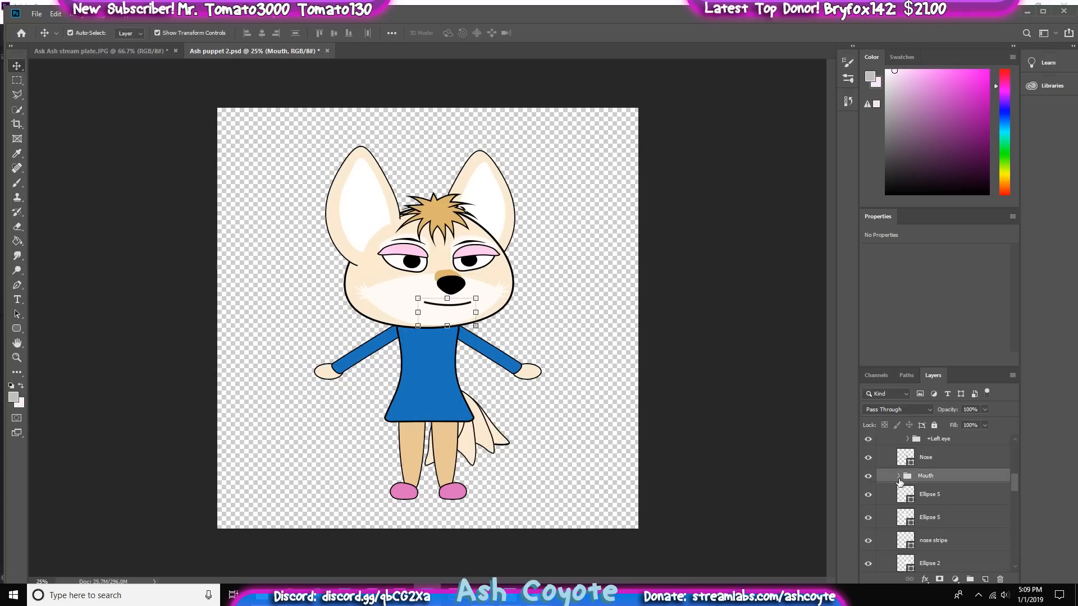
{"action": "left_click", "coordinate": [898, 478]}
{"action": "scroll", "coordinate": [867, 515], "scroll_direction": "down", "scroll_amount": 2}
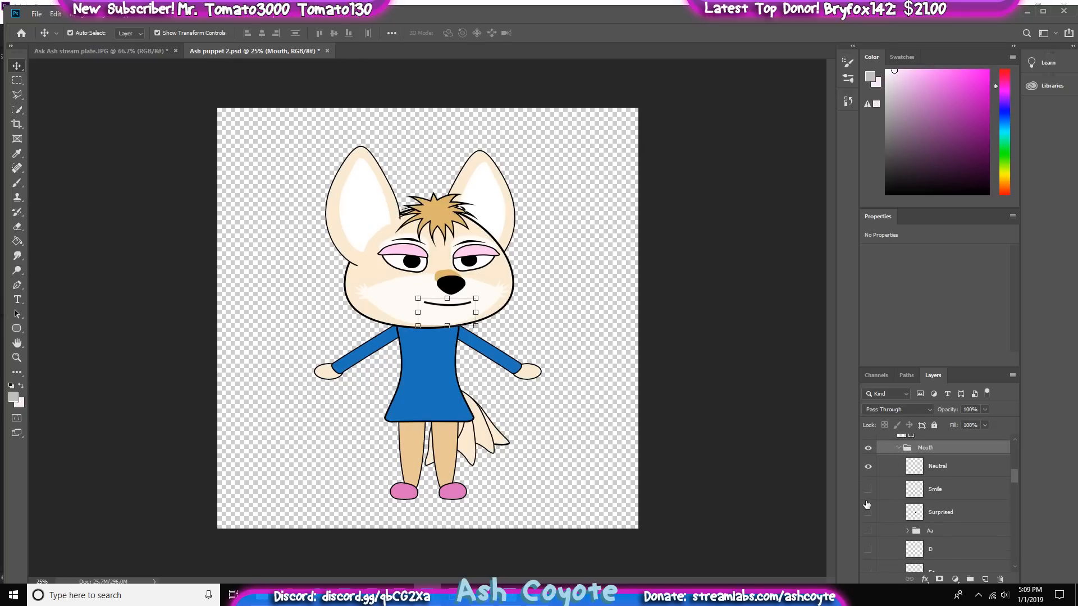
Preview the Surprised, Smile, D and Aa mouth shapes, and hide all mouth shapes including Neutral
{"action": "left_click", "coordinate": [868, 513]}
{"action": "left_click", "coordinate": [869, 490]}
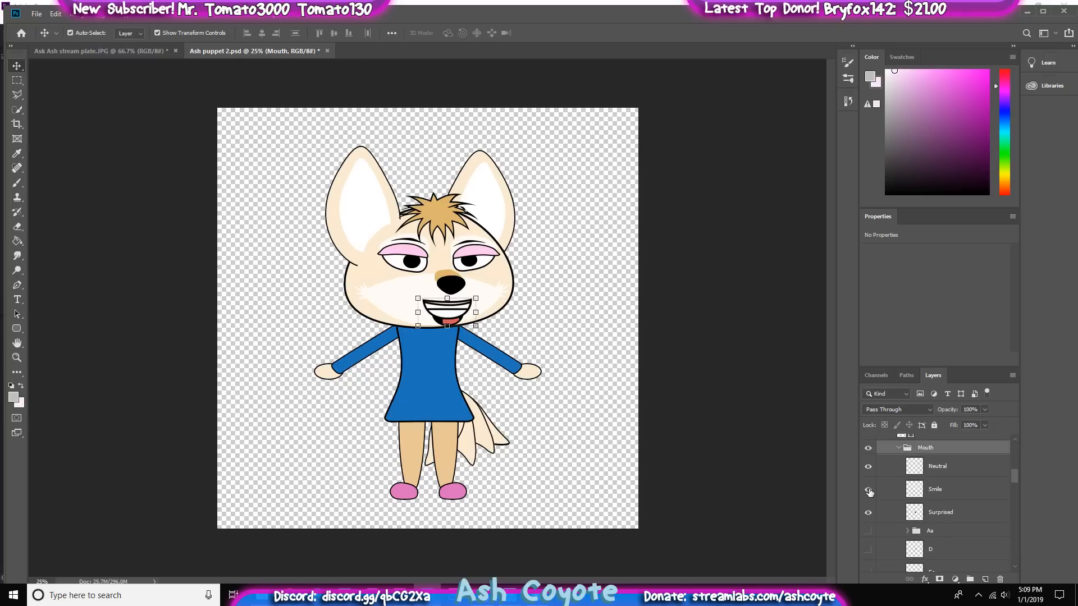
{"action": "left_click", "coordinate": [868, 549]}
{"action": "left_click", "coordinate": [868, 550]}
{"action": "left_click", "coordinate": [868, 531]}
{"action": "left_click", "coordinate": [867, 512]}
{"action": "left_click", "coordinate": [867, 490]}
{"action": "left_click", "coordinate": [868, 466]}
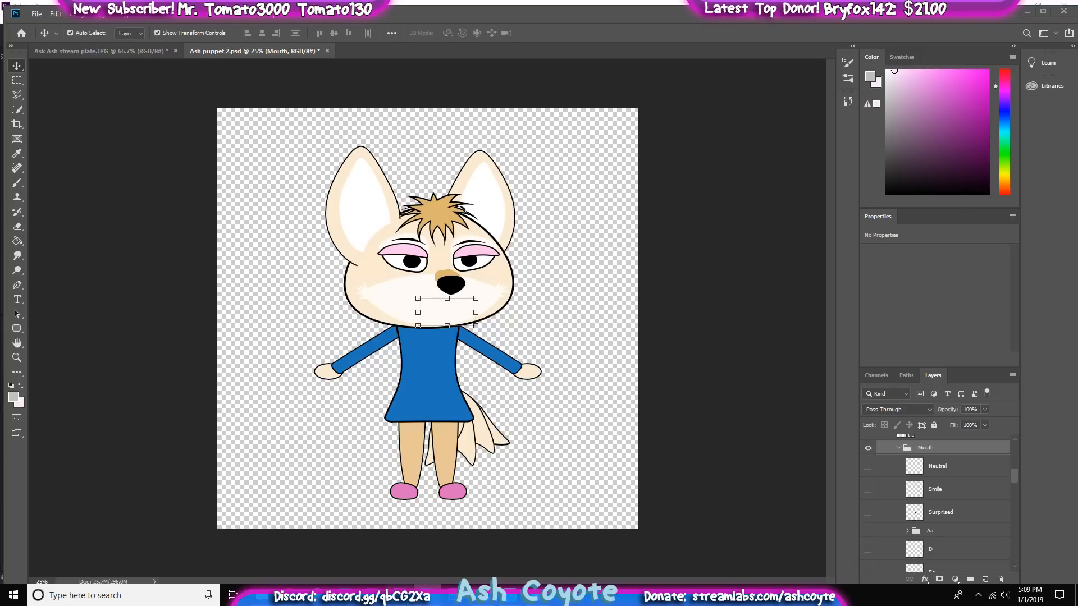
Switch to Premiere Pro, save the project and play back the talking footage following the closed cut
{"action": "left_click", "coordinate": [399, 593]}
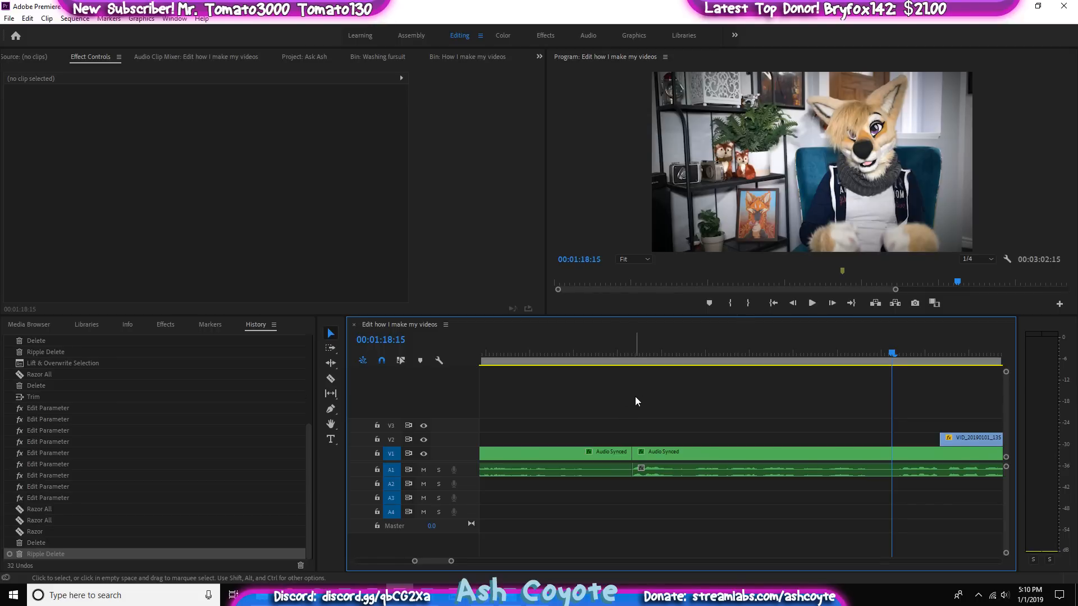
{"action": "key", "text": "ctrl+s"}
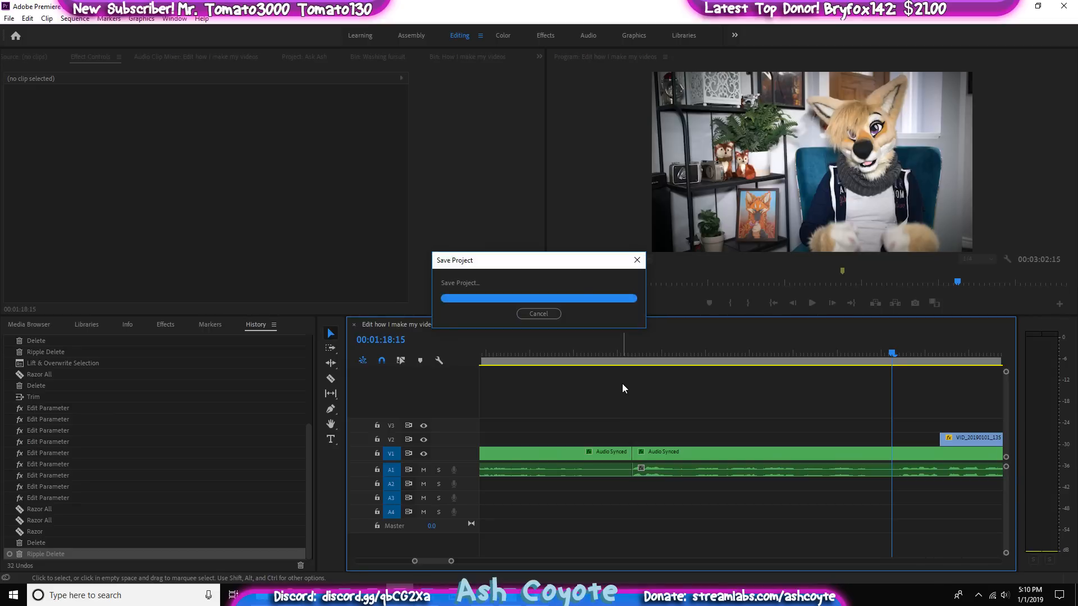
{"action": "mouse_move", "coordinate": [651, 357]}
{"action": "left_mouse_down"}
{"action": "mouse_move", "coordinate": [633, 369]}
{"action": "mouse_move", "coordinate": [255, 373]}
{"action": "mouse_move", "coordinate": [645, 376]}
{"action": "left_mouse_up"}
{"action": "key", "text": "space"}
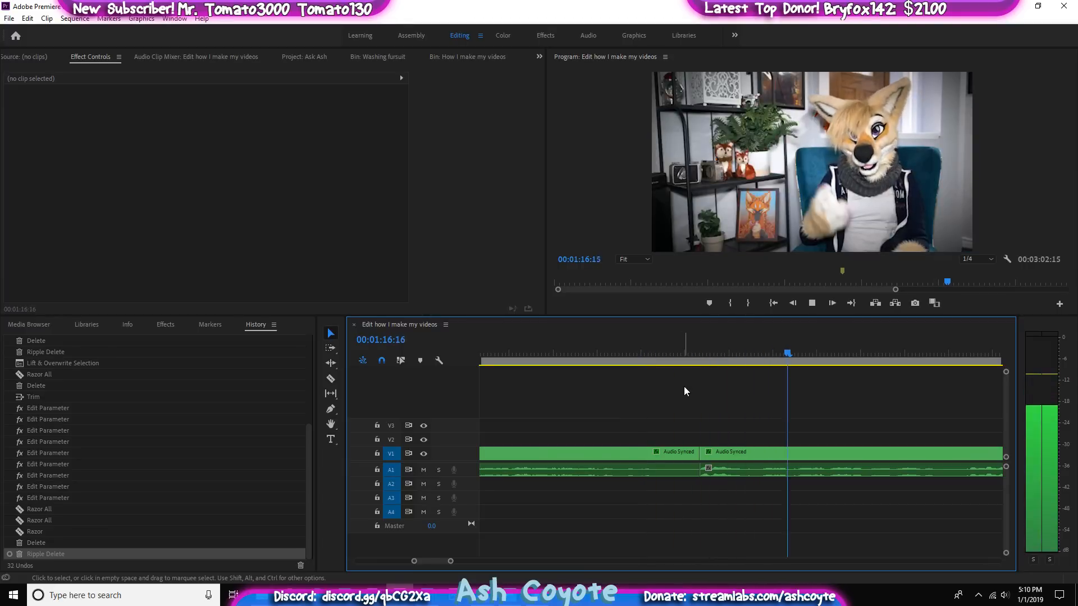
{"action": "key", "text": "space"}
Move the camera-setup B-roll clip from 00:02:22:03 to the start of the last talking clip on V2, shifting the tube-light clip further along
{"action": "key", "text": "minus"}
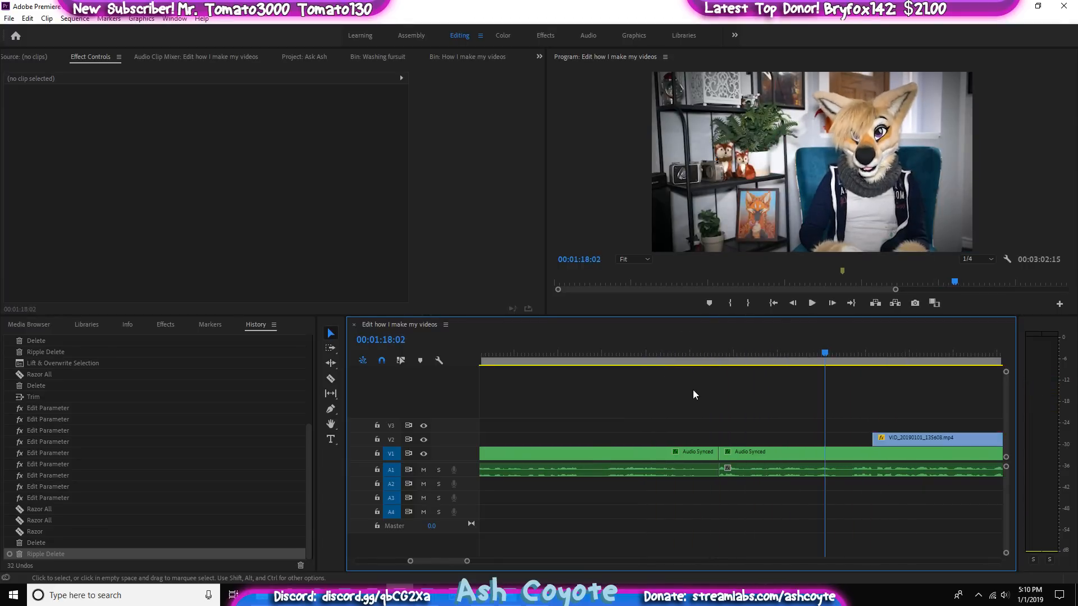
{"action": "key", "text": "minus"}
{"action": "key", "text": "minus"}
{"action": "key", "text": "minus"}
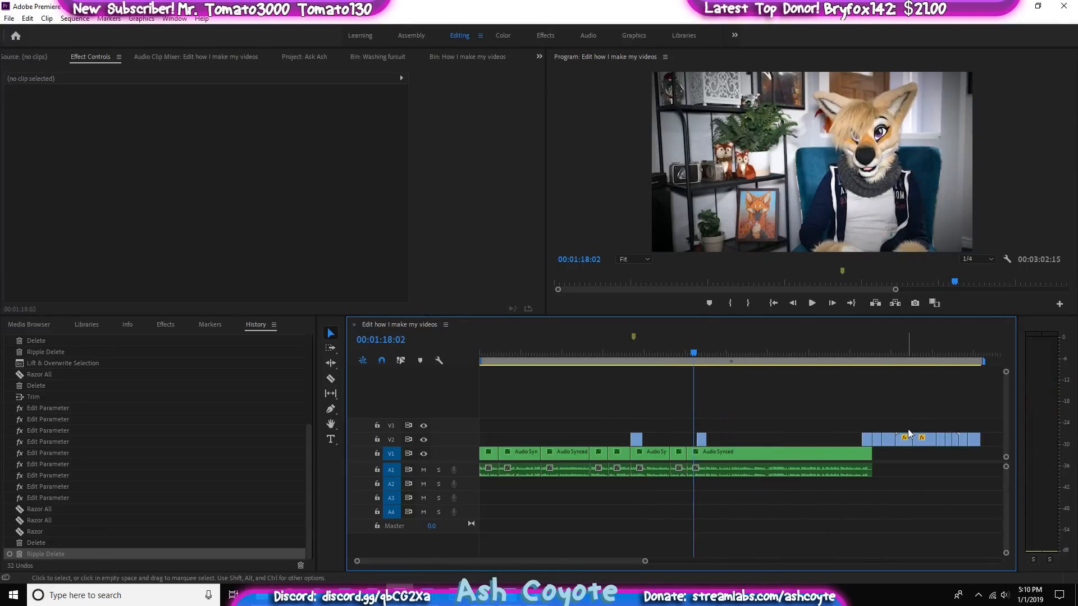
{"action": "left_click_drag", "start_coordinate": [883, 359], "coordinate": [871, 379]}
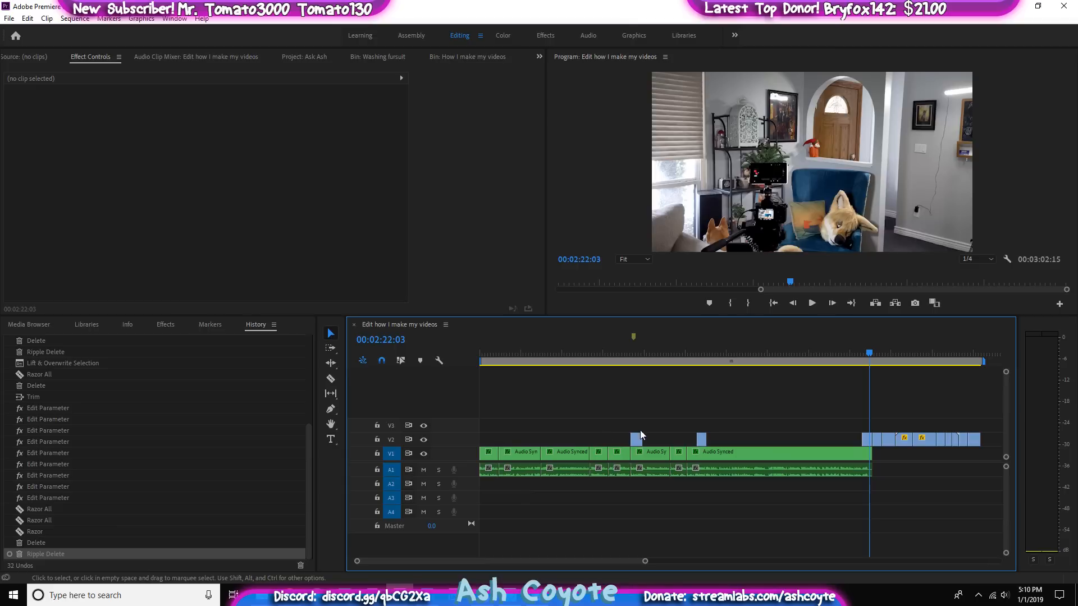
{"action": "left_click_drag", "start_coordinate": [697, 439], "coordinate": [702, 440]}
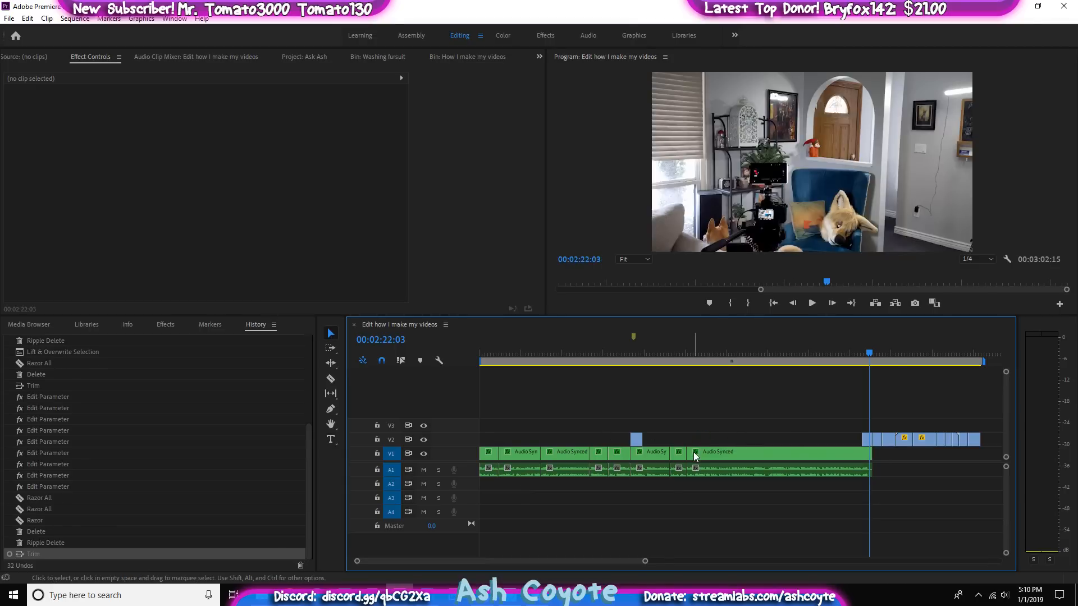
{"action": "key", "text": "ctrl+z"}
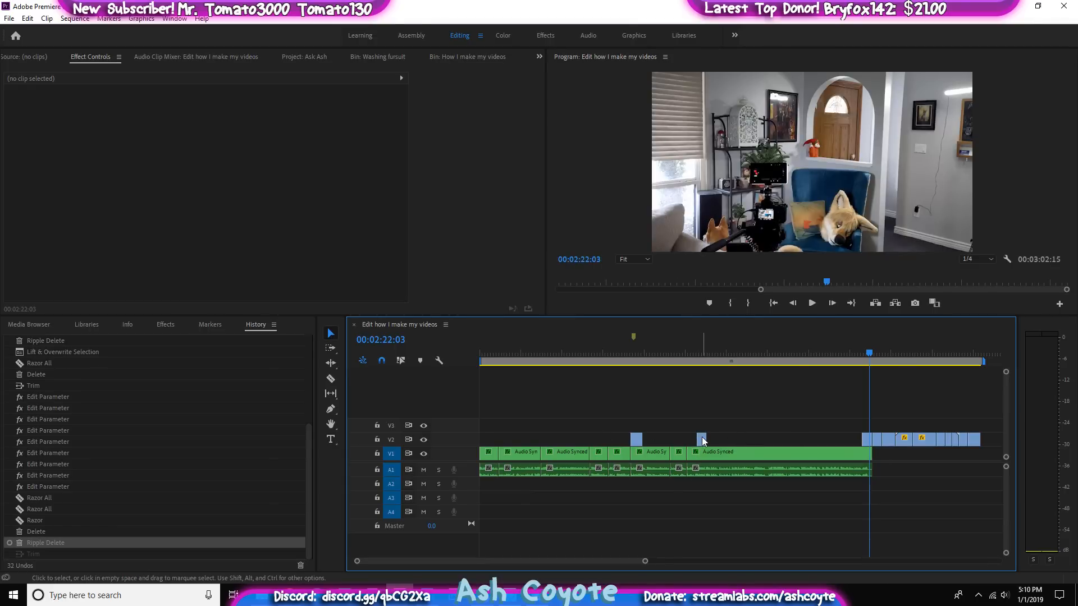
{"action": "mouse_move", "coordinate": [700, 440]}
{"action": "left_mouse_down"}
{"action": "mouse_move", "coordinate": [815, 439]}
{"action": "mouse_move", "coordinate": [688, 439]}
{"action": "left_mouse_up"}
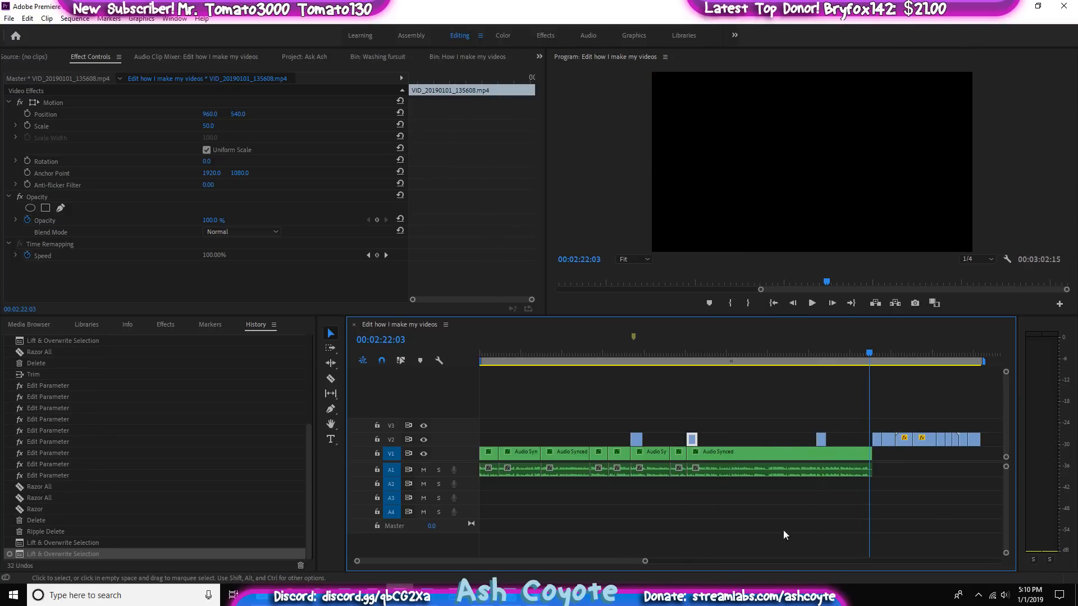
Place VID_20190101_135905.mp4 on V2 at the start of the last talking clip and ripple delete the gap after it
{"action": "left_click", "coordinate": [905, 354]}
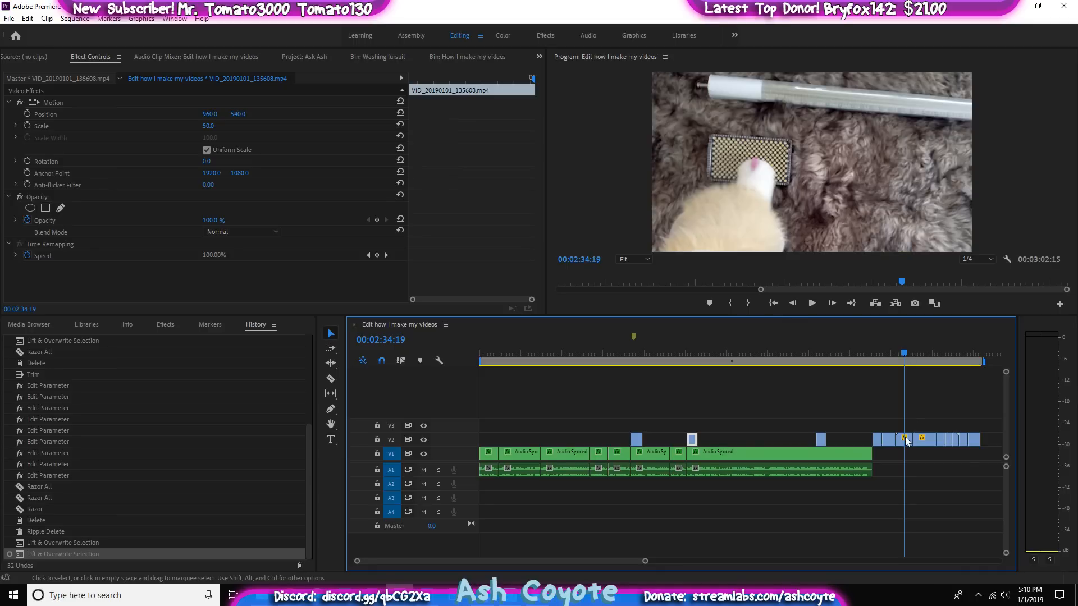
{"action": "left_click_drag", "start_coordinate": [907, 442], "coordinate": [696, 440]}
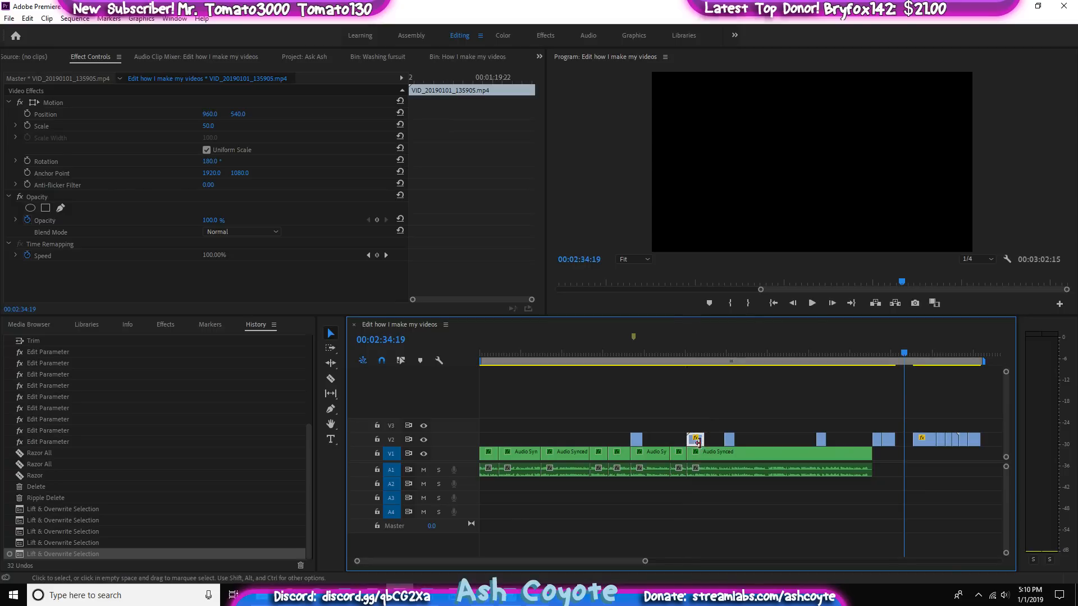
{"action": "left_click", "coordinate": [714, 441]}
{"action": "right_click", "coordinate": [714, 441]}
{"action": "left_click", "coordinate": [729, 445]}
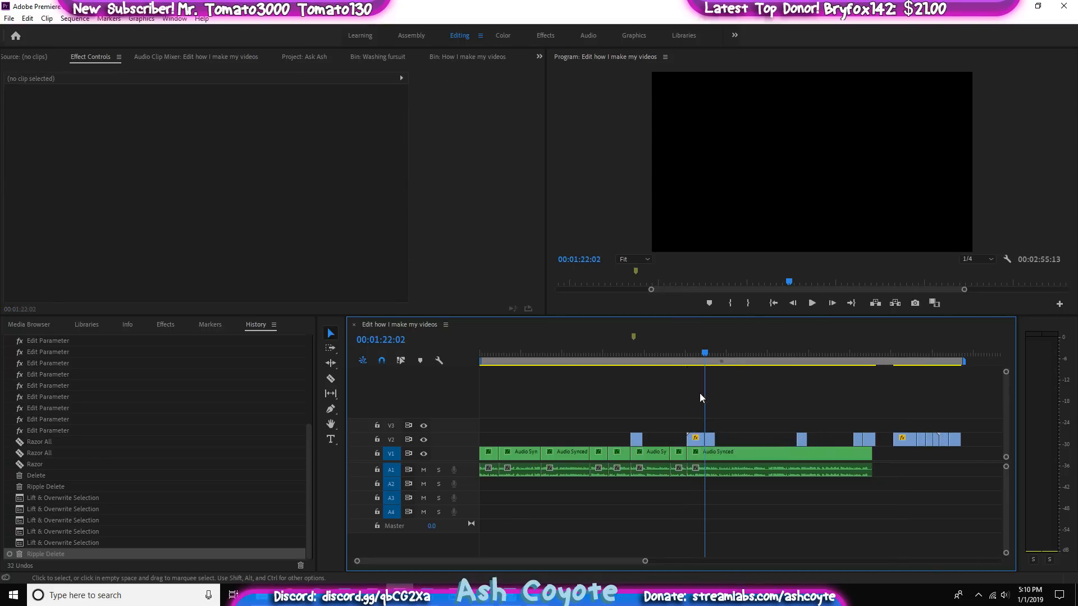
Play back the newly placed B-roll and move the camera-setup clip from V2 up to V4 above the remaining B-roll
{"action": "left_click_drag", "start_coordinate": [692, 358], "coordinate": [679, 367]}
{"action": "key", "text": "space"}
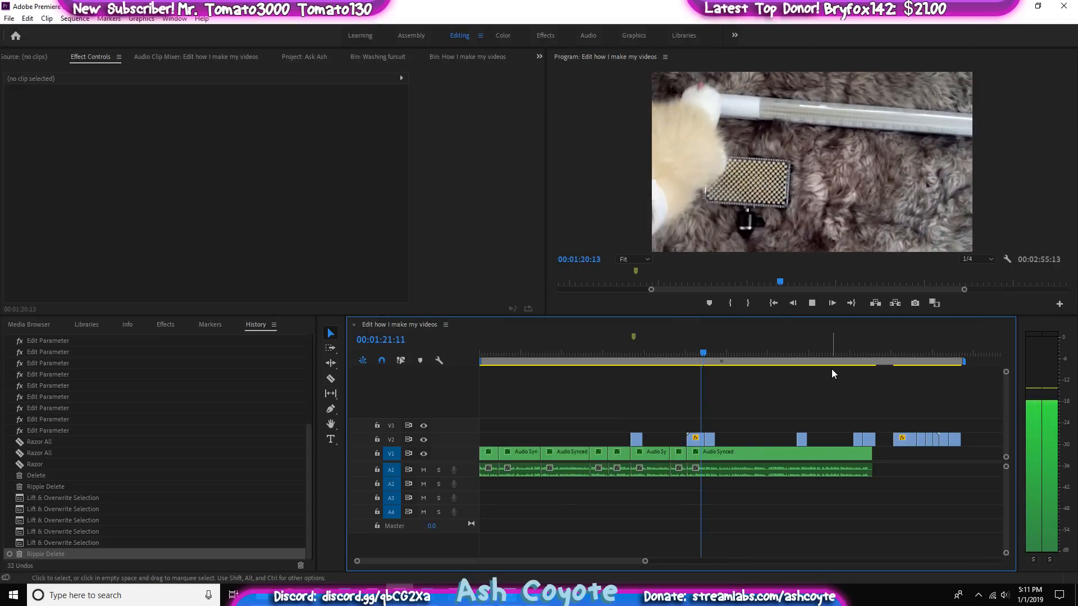
{"action": "key", "text": "space"}
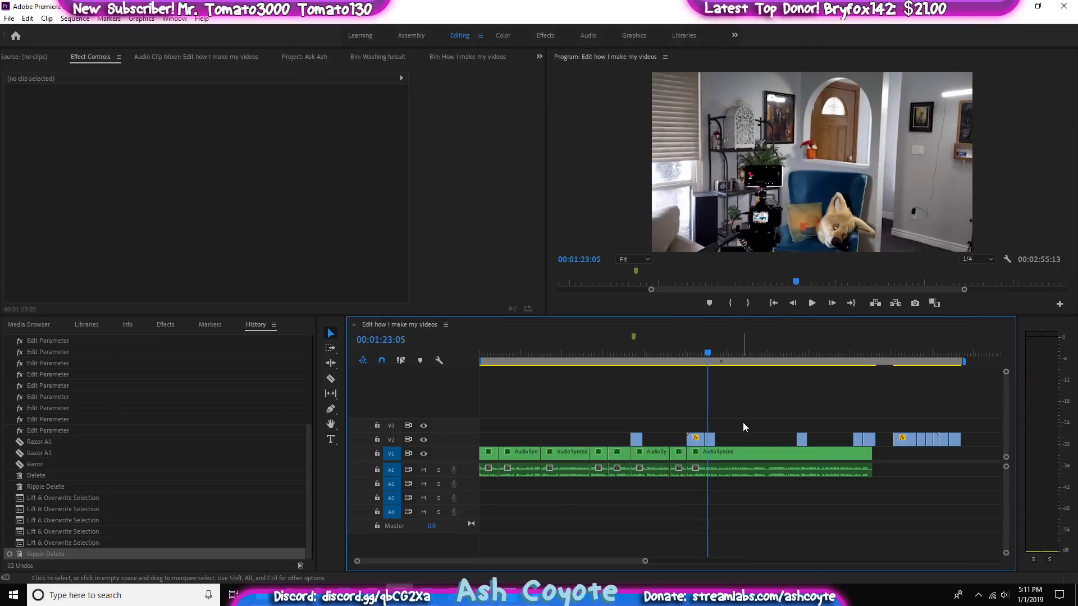
{"action": "left_click_drag", "start_coordinate": [710, 439], "coordinate": [937, 421]}
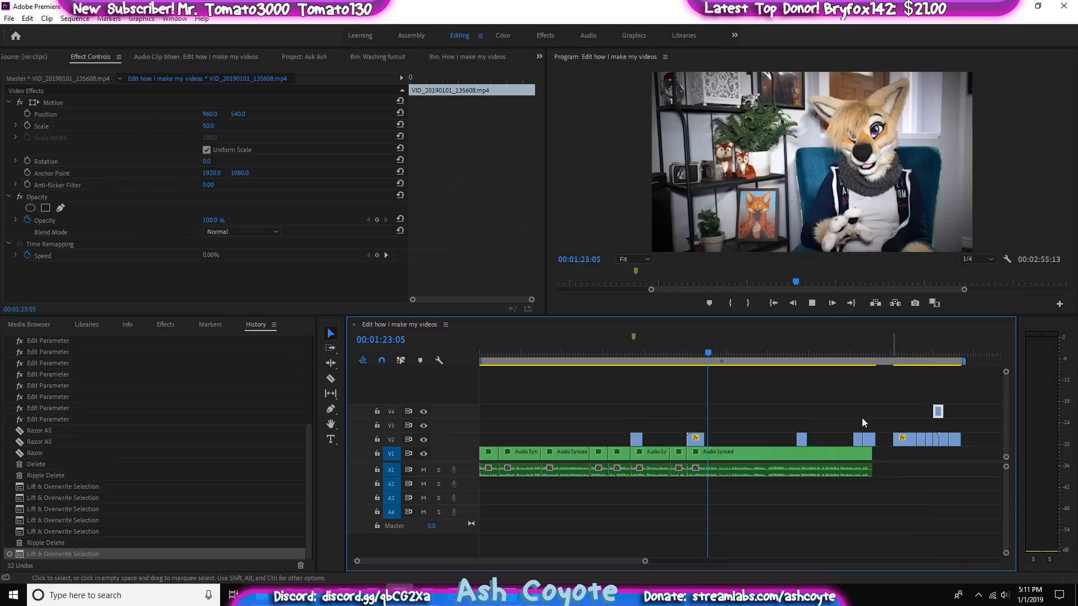
Continue playback to 00:01:27:07 and cut all tracks there
{"action": "key", "text": "space"}
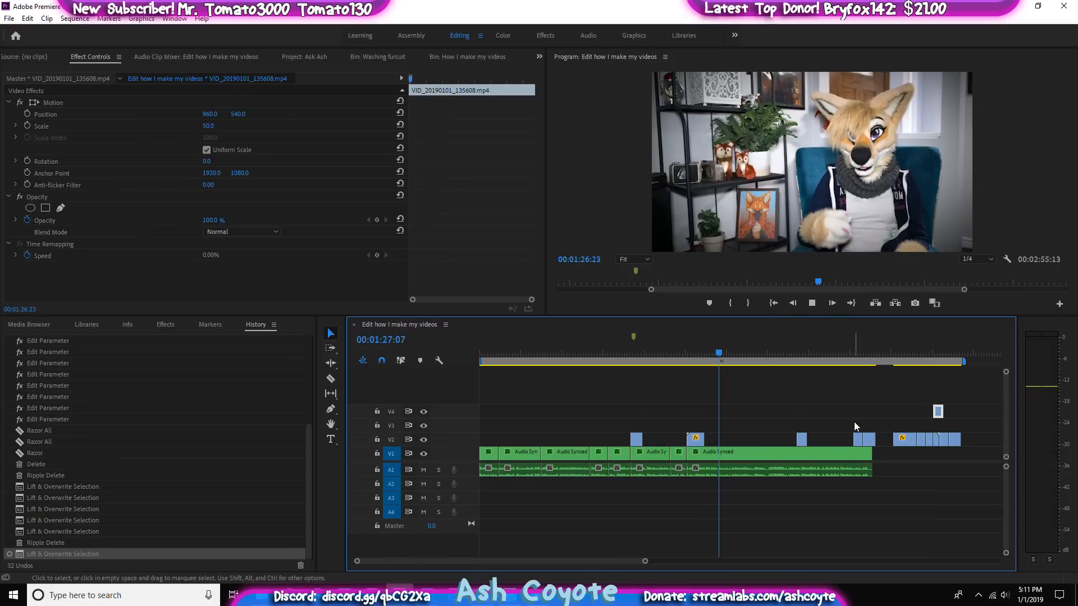
{"action": "key", "text": "space"}
{"action": "key", "text": "ctrl+shift+k"}
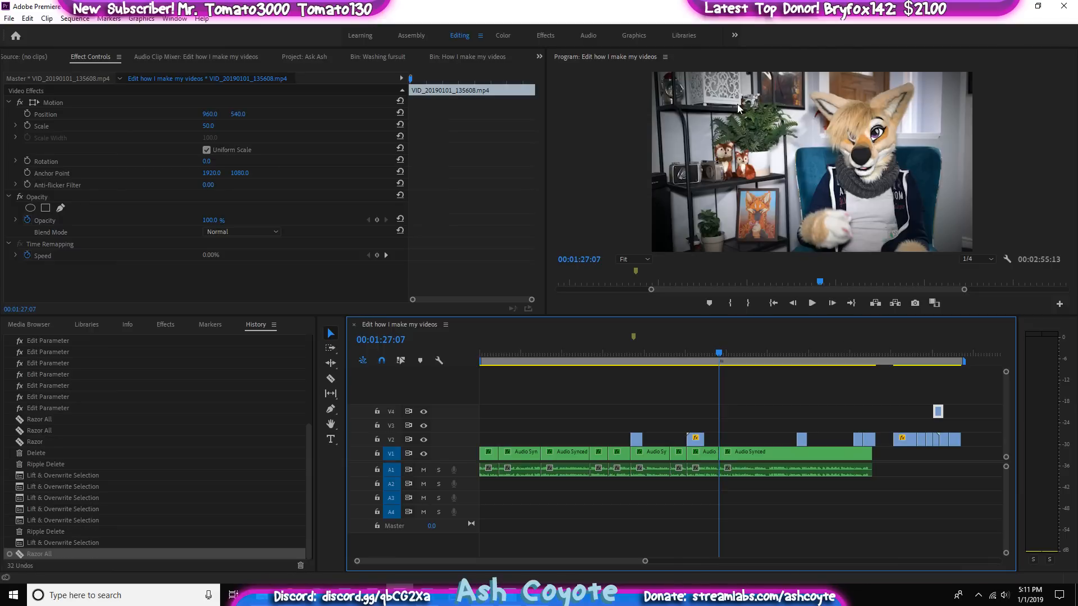
Move the Aputure light-panel clip on V2 so it ends at the 00:01:27:07 cut, and place the tube-light clip directly after it
{"action": "left_click_drag", "start_coordinate": [893, 362], "coordinate": [869, 369]}
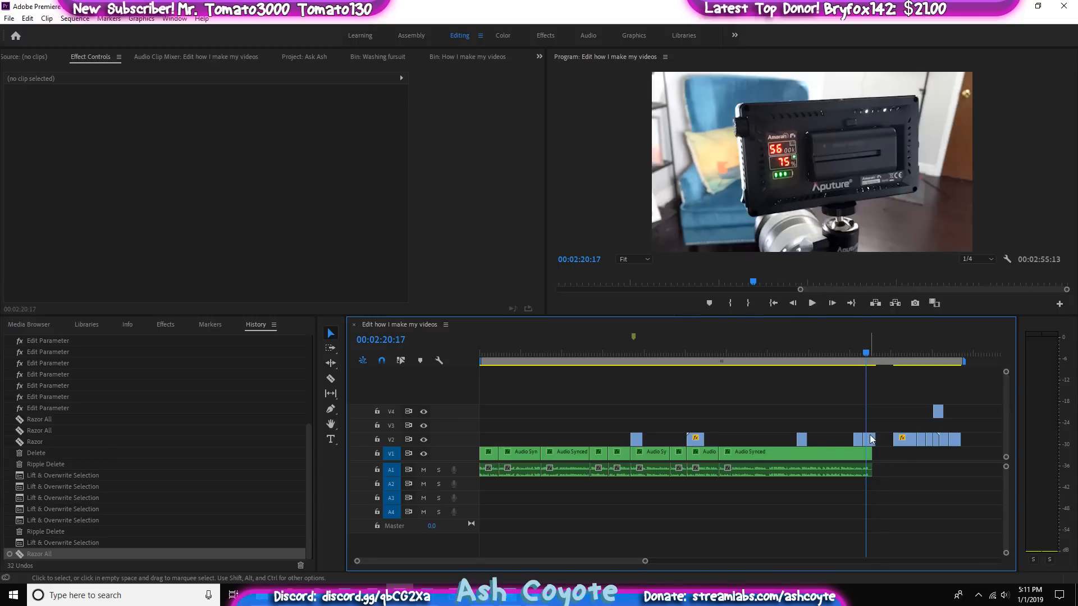
{"action": "left_click_drag", "start_coordinate": [869, 440], "coordinate": [715, 440]}
{"action": "left_click", "coordinate": [715, 440]}
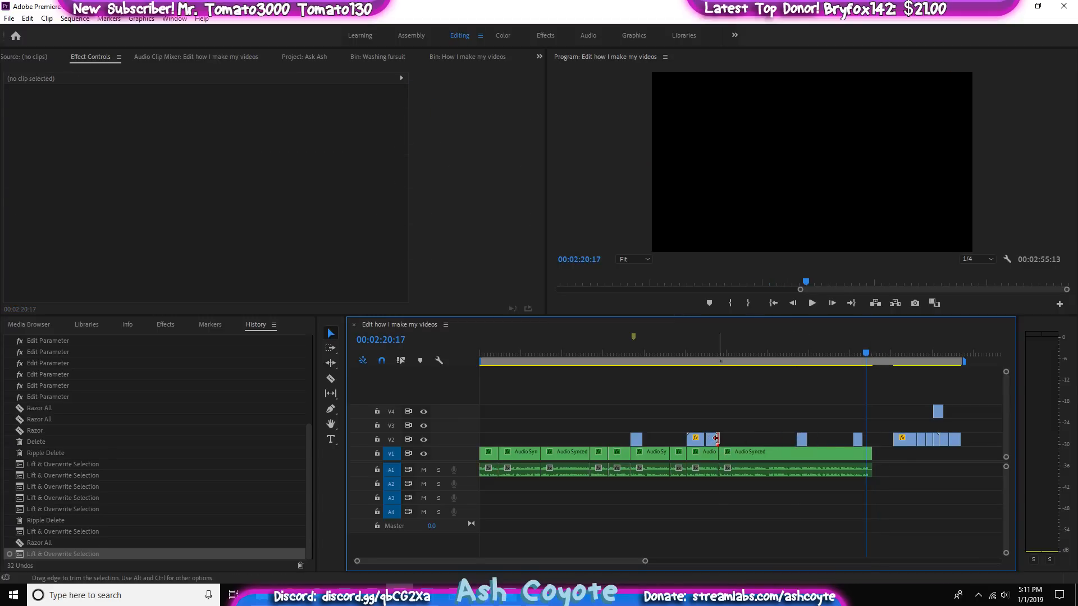
{"action": "left_click_drag", "start_coordinate": [856, 358], "coordinate": [805, 363]}
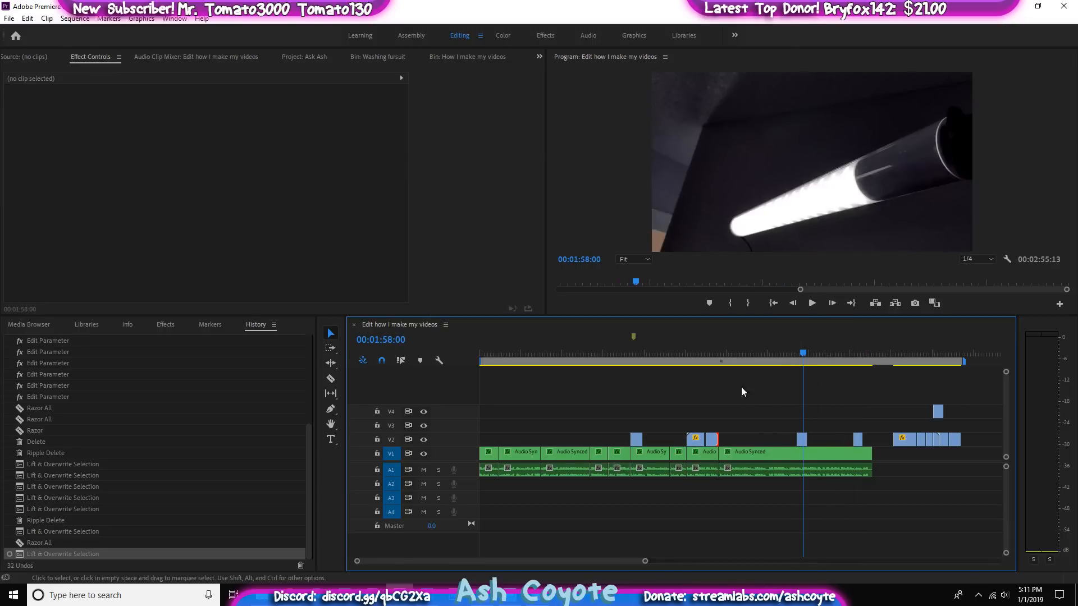
{"action": "left_click_drag", "start_coordinate": [802, 438], "coordinate": [730, 443]}
Close the gap after VID_20190101_135905.mp4 on V2 by moving the light-panel and tube-light clips back together
{"action": "left_click", "coordinate": [701, 355]}
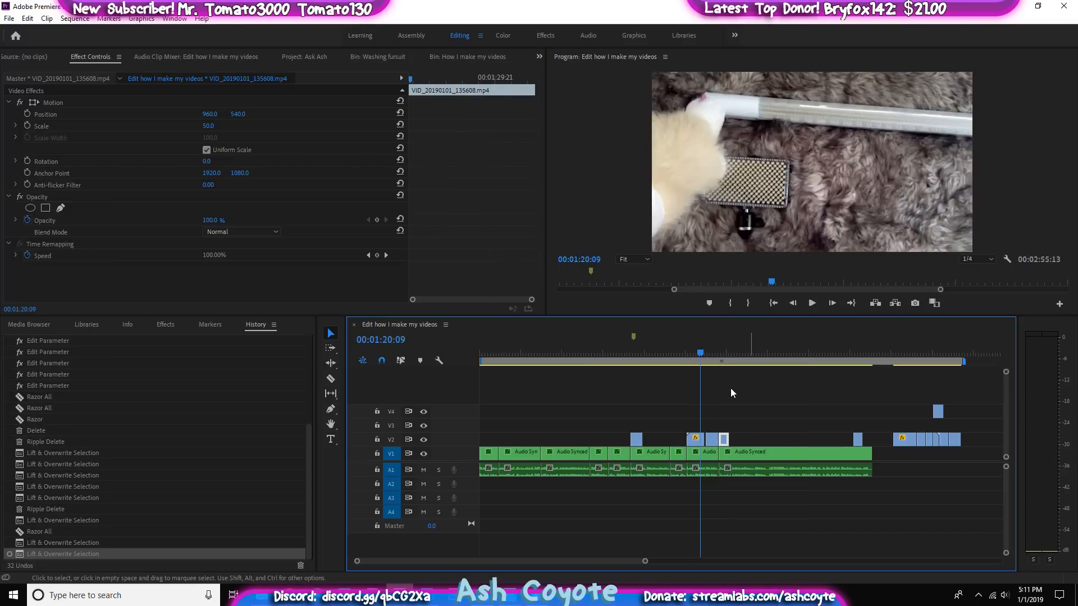
{"action": "key", "text": "equal"}
{"action": "key", "text": "equal"}
{"action": "key", "text": "equal"}
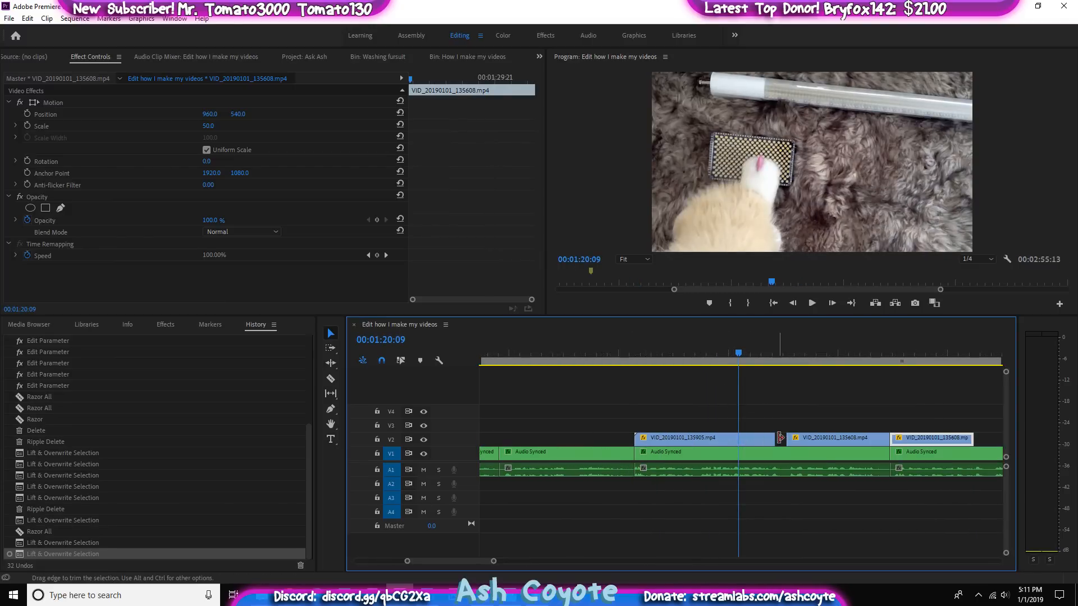
{"action": "left_click", "coordinate": [781, 441]}
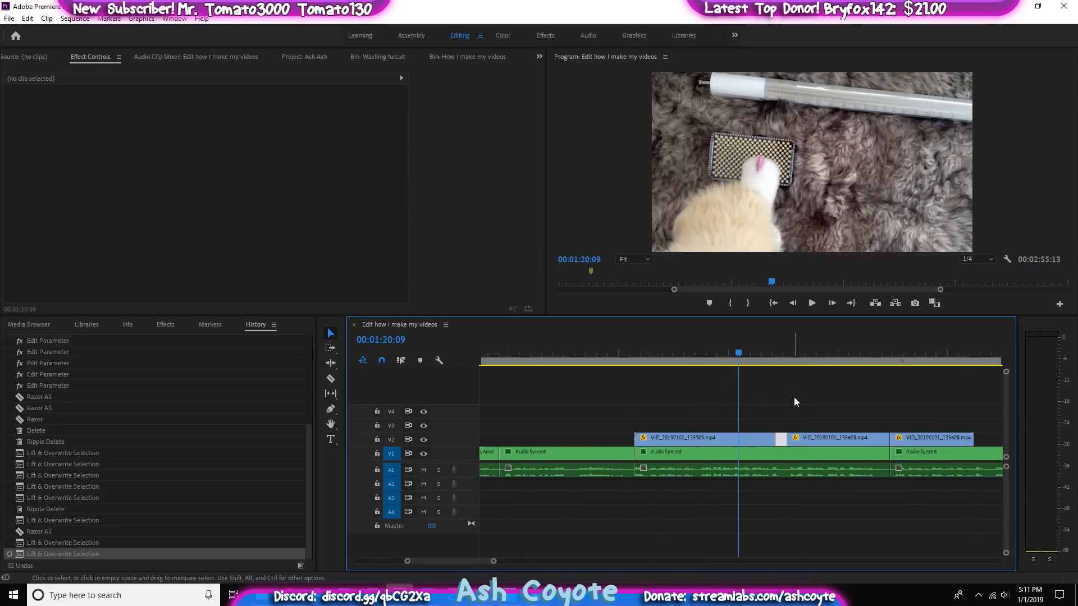
{"action": "left_click", "coordinate": [784, 440]}
{"action": "left_click", "coordinate": [783, 439]}
{"action": "left_click_drag", "start_coordinate": [817, 409], "coordinate": [938, 440]}
{"action": "left_click_drag", "start_coordinate": [838, 448], "coordinate": [828, 448]}
Review the sequence at the end of the talking footage, 00:02:22:18, and at the camera shot at 00:00:57:06
{"action": "key", "text": "minus"}
{"action": "key", "text": "minus"}
{"action": "key", "text": "minus"}
{"action": "key", "text": "minus"}
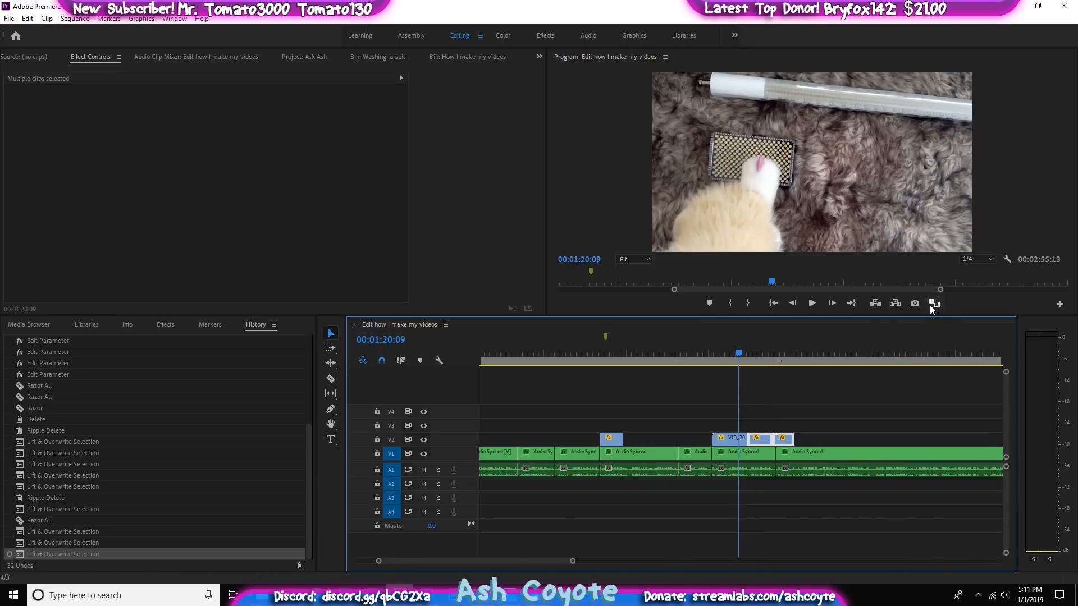
{"action": "left_click_drag", "start_coordinate": [682, 365], "coordinate": [676, 366]}
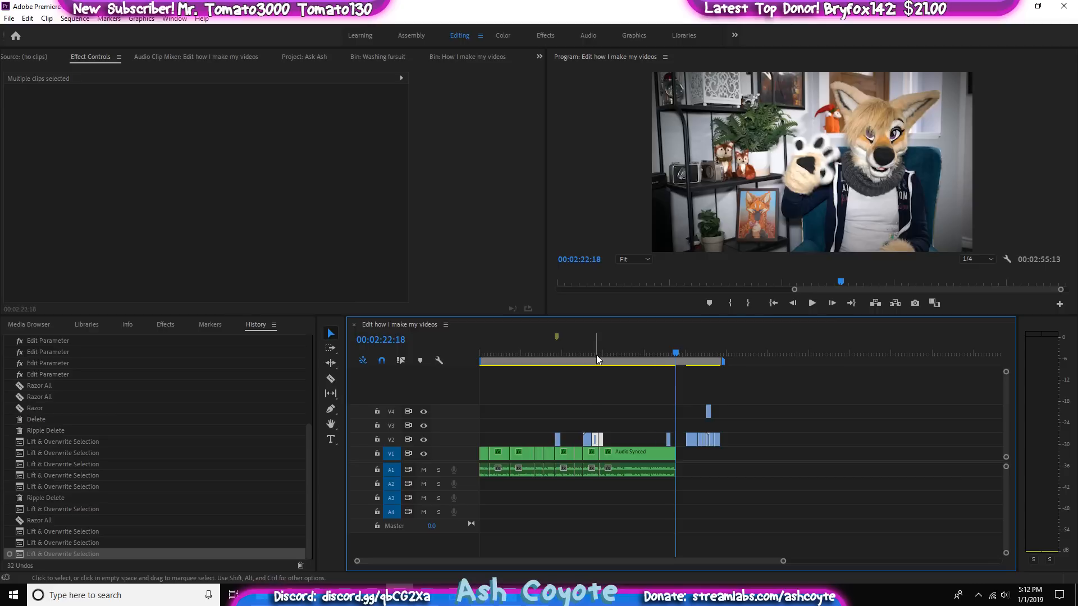
{"action": "left_click_drag", "start_coordinate": [596, 355], "coordinate": [559, 365]}
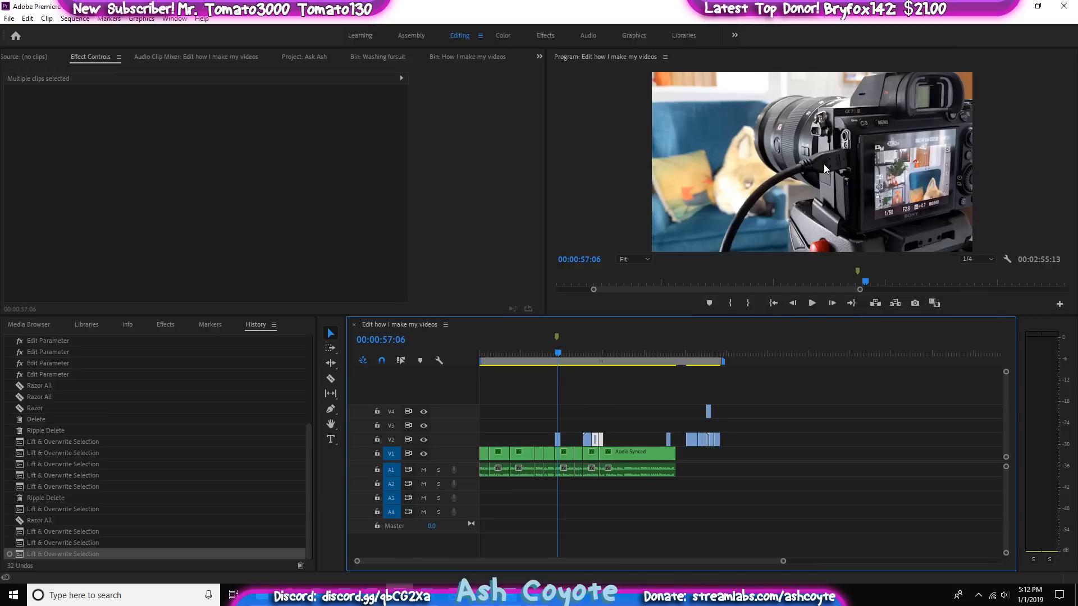
Save the project and play back from 00:01:10:08 through the light B-roll clips to 00:01:28:03
{"action": "left_click", "coordinate": [577, 353]}
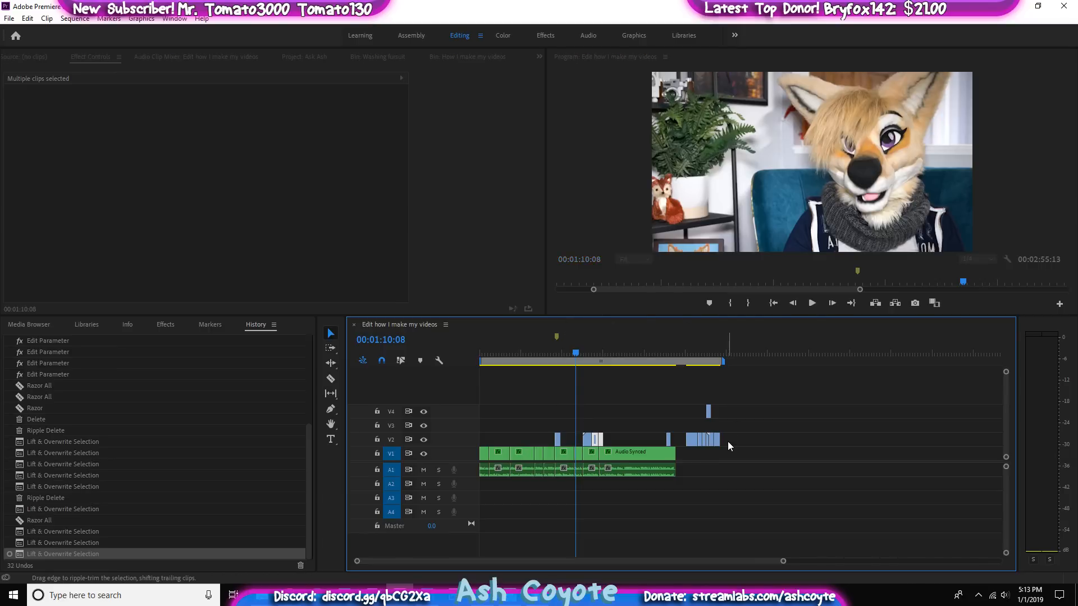
{"action": "key", "text": "ctrl+s"}
{"action": "key", "text": "space"}
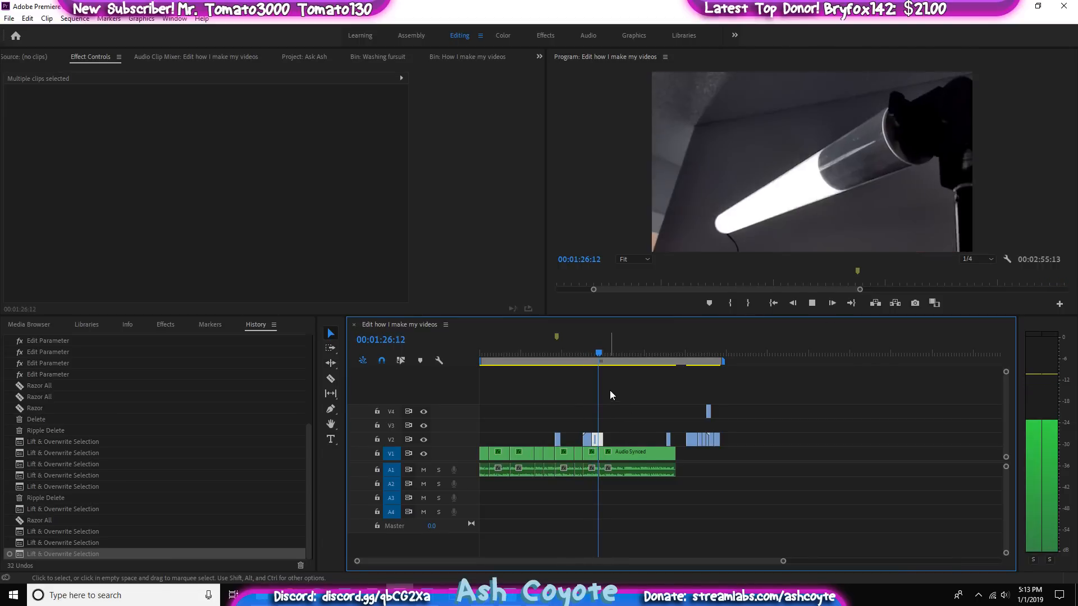
{"action": "key", "text": "space"}
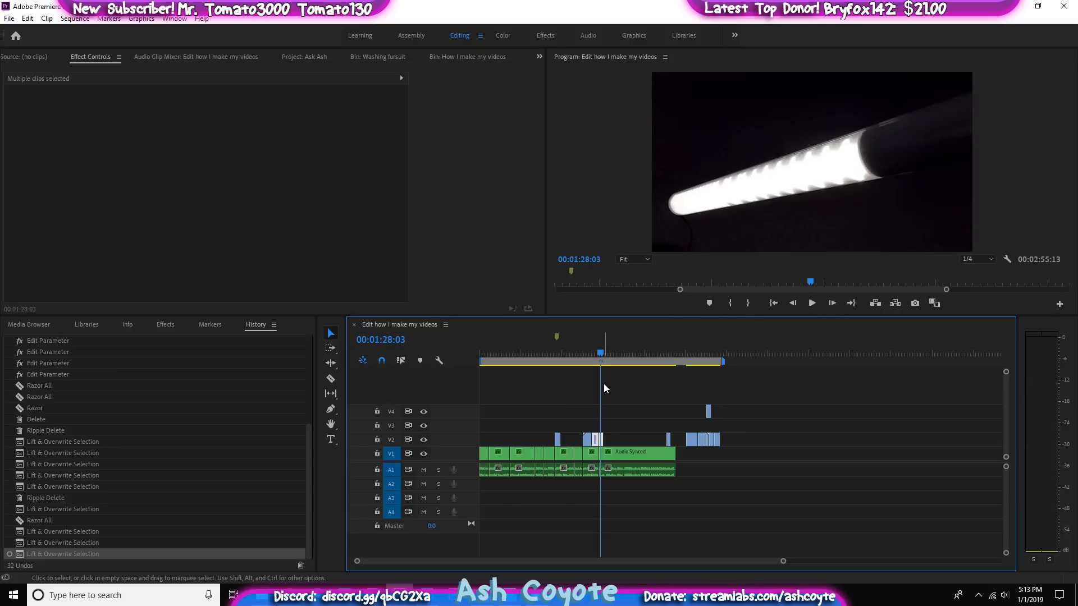
Split the Aputure light-panel clip on V2 at 00:01:24:22
{"action": "key", "text": "equal"}
{"action": "key", "text": "equal"}
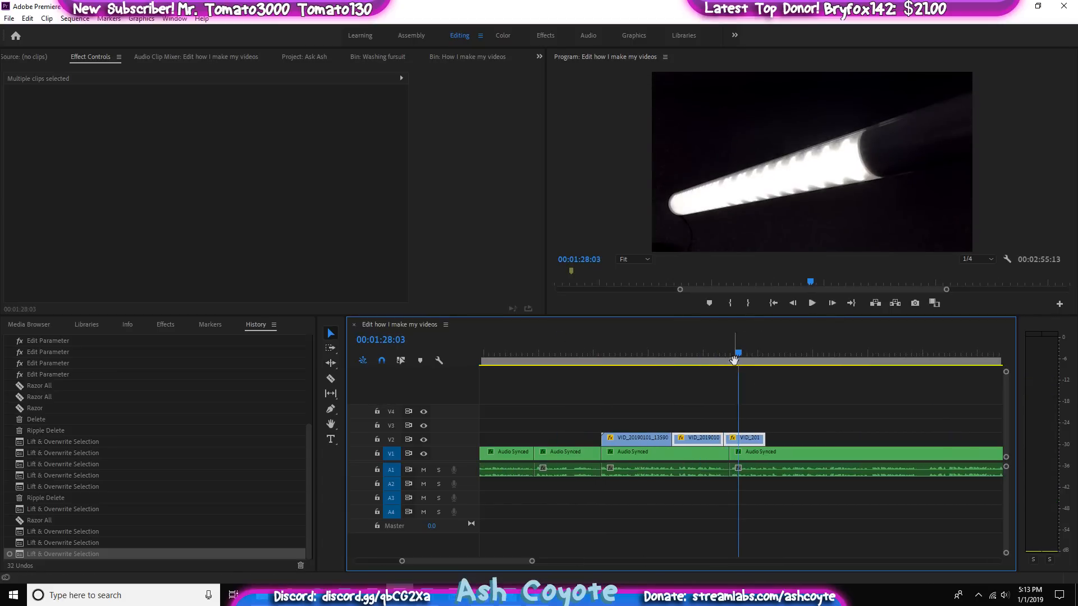
{"action": "left_click_drag", "start_coordinate": [736, 355], "coordinate": [695, 377]}
{"action": "key", "text": "space"}
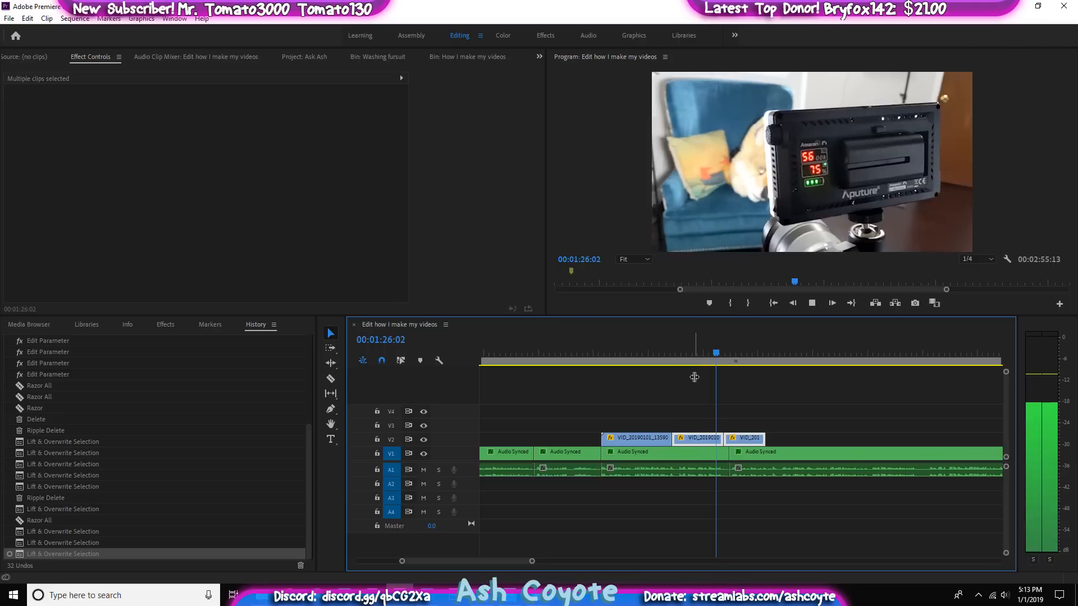
{"action": "key", "text": "space"}
{"action": "key", "text": "Left"}
{"action": "key", "text": "Left"}
{"action": "key", "text": "Left"}
{"action": "key", "text": "Left"}
{"action": "key", "text": "Left"}
{"action": "key", "text": "Left"}
{"action": "key", "text": "Left"}
{"action": "key", "text": "Left"}
{"action": "key", "text": "Left"}
{"action": "key", "text": "Left"}
{"action": "key", "text": "Left"}
{"action": "key", "text": "Left"}
{"action": "key", "text": "Left"}
{"action": "key", "text": "Left"}
{"action": "key", "text": "Left"}
{"action": "key", "text": "Left"}
{"action": "key", "text": "Left"}
{"action": "key", "text": "Left"}
{"action": "key", "text": "Left"}
{"action": "key", "text": "Left"}
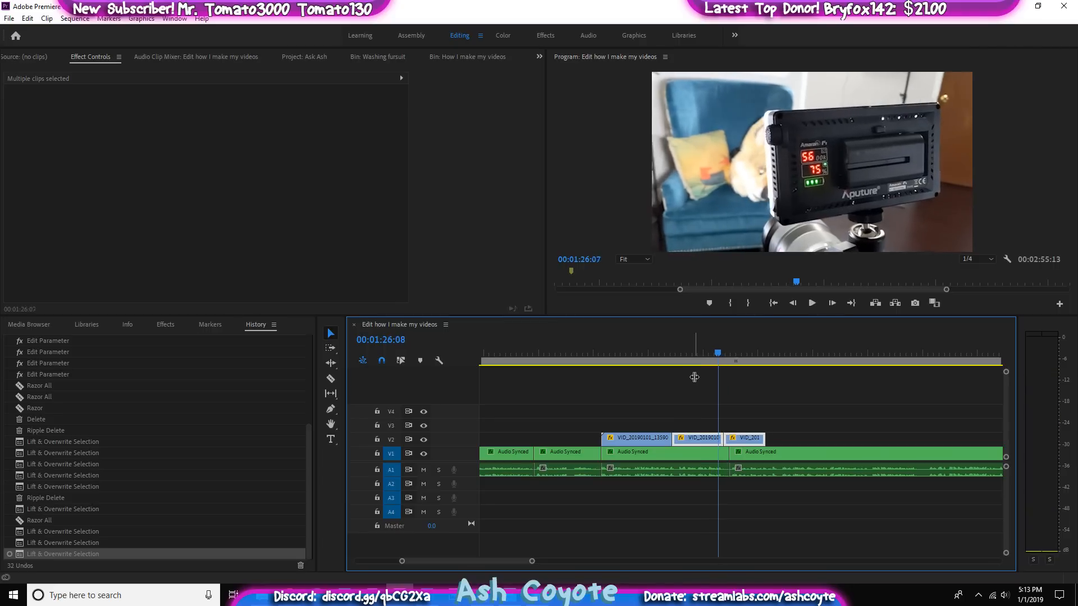
{"action": "key", "text": "Left"}
{"action": "key", "text": "Left"}
{"action": "key", "text": "Left"}
{"action": "key", "text": "Left"}
{"action": "key", "text": "Left"}
{"action": "key", "text": "Left"}
{"action": "key", "text": "Left"}
{"action": "key", "text": "Left"}
{"action": "key", "text": "Left"}
{"action": "key", "text": "Left"}
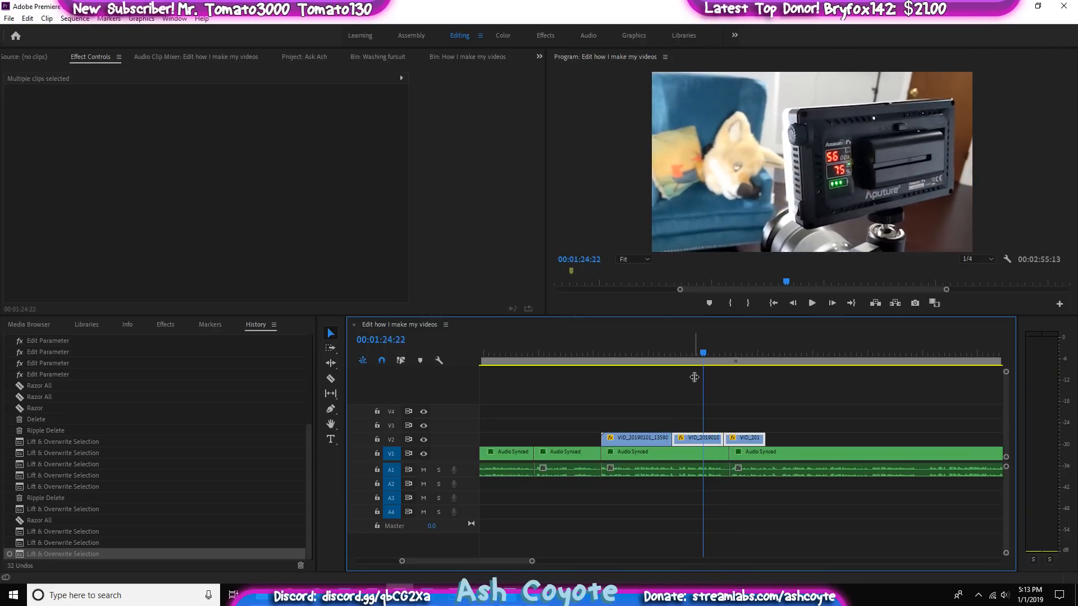
{"action": "key", "text": "c"}
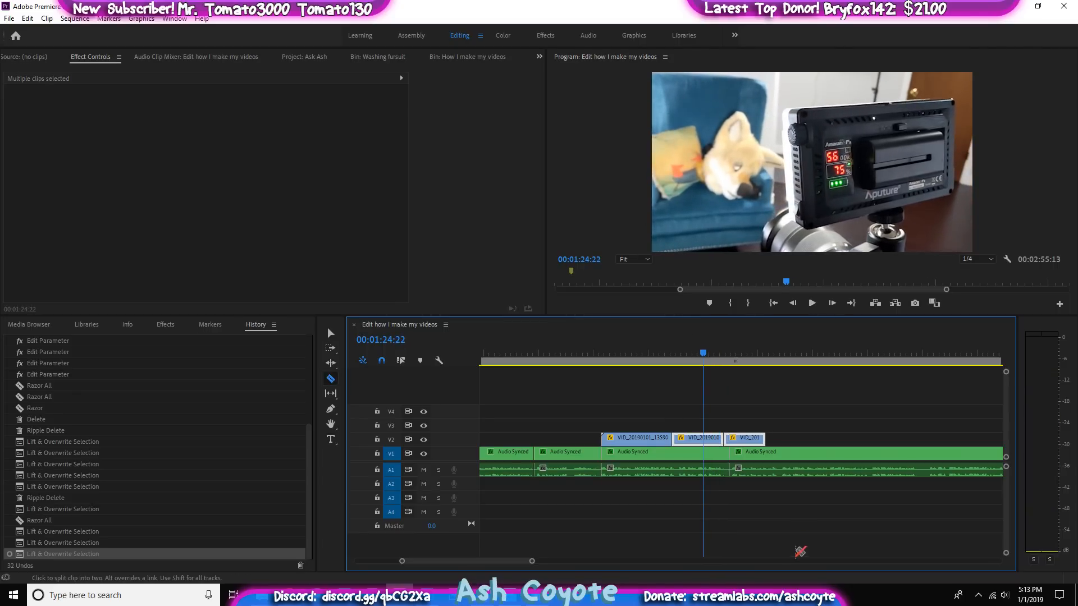
{"action": "left_click", "coordinate": [703, 443]}
{"action": "key", "text": "v"}
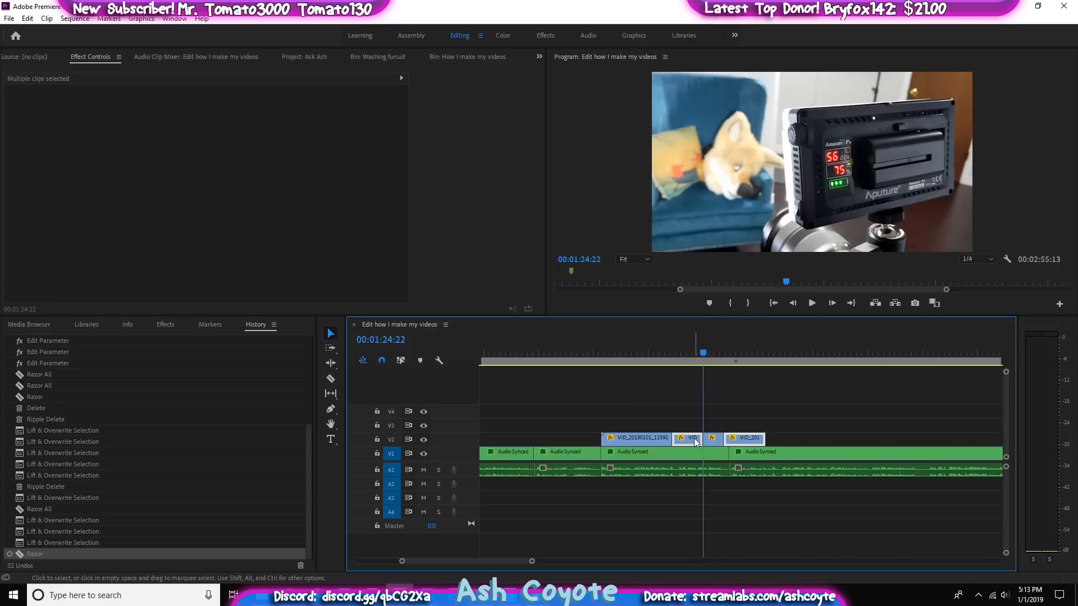
Delete only the first part of the split light-panel clip and move the remaining part directly after VID_20190101_135905.mp4 on V2
{"action": "key", "text": "Delete"}
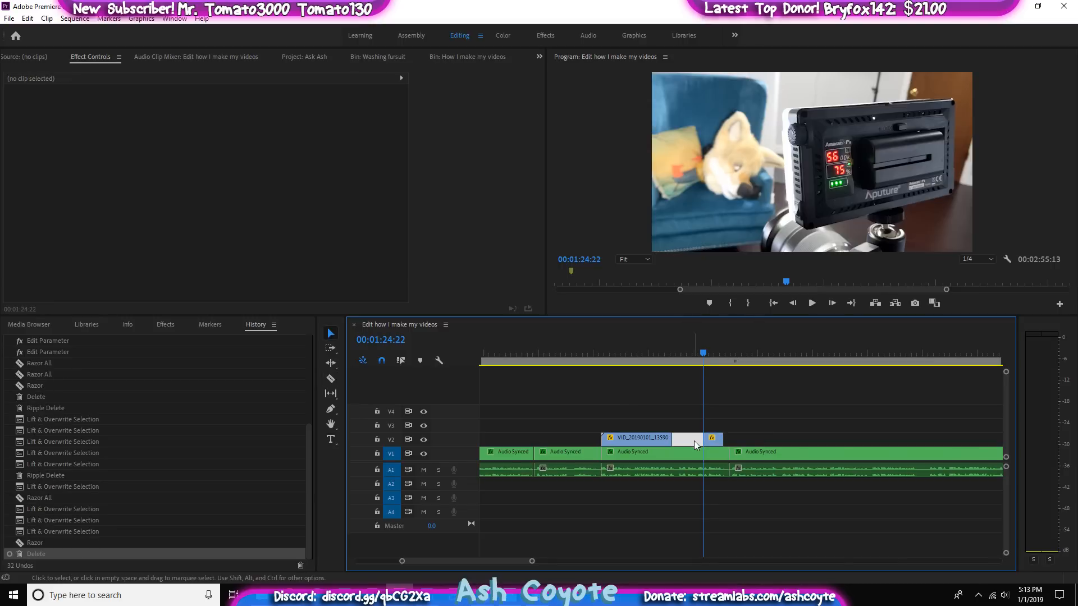
{"action": "key", "text": "ctrl+z"}
{"action": "left_click", "coordinate": [689, 440]}
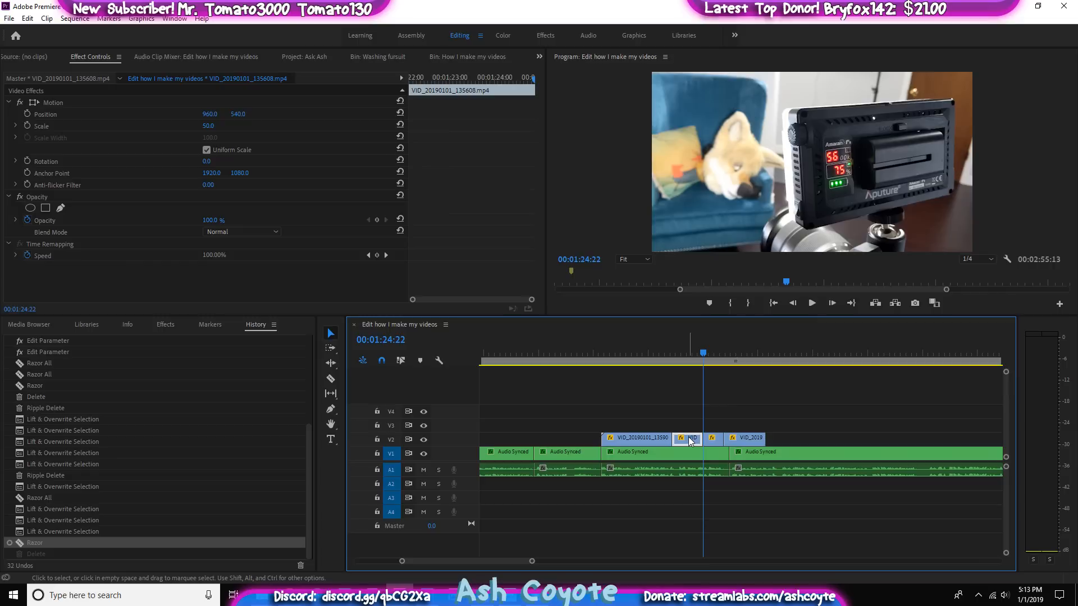
{"action": "key", "text": "Delete"}
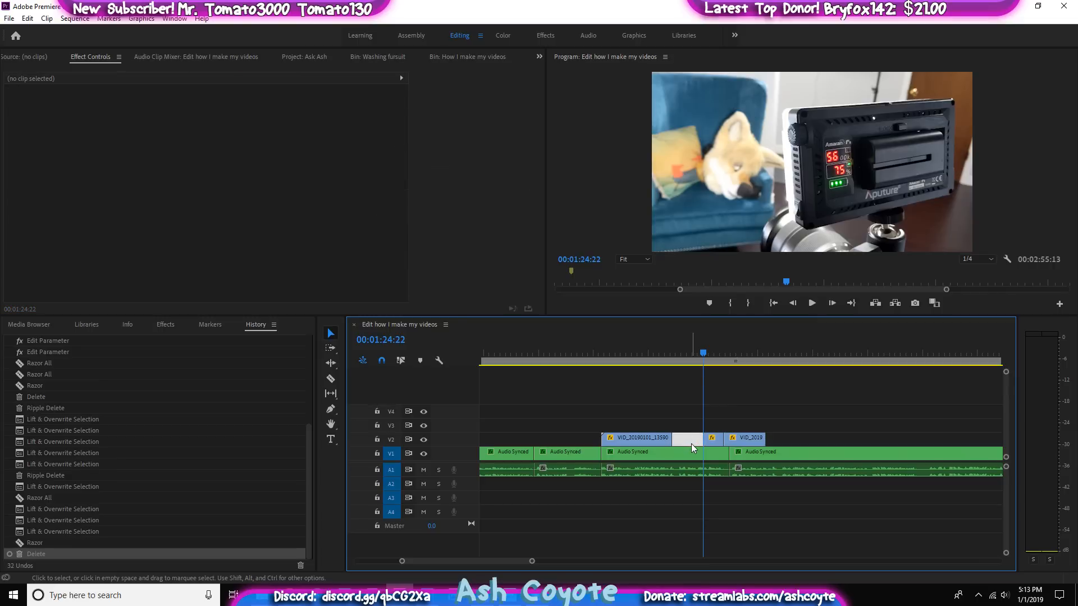
{"action": "left_click", "coordinate": [713, 442]}
{"action": "left_click_drag", "start_coordinate": [713, 444], "coordinate": [683, 442]}
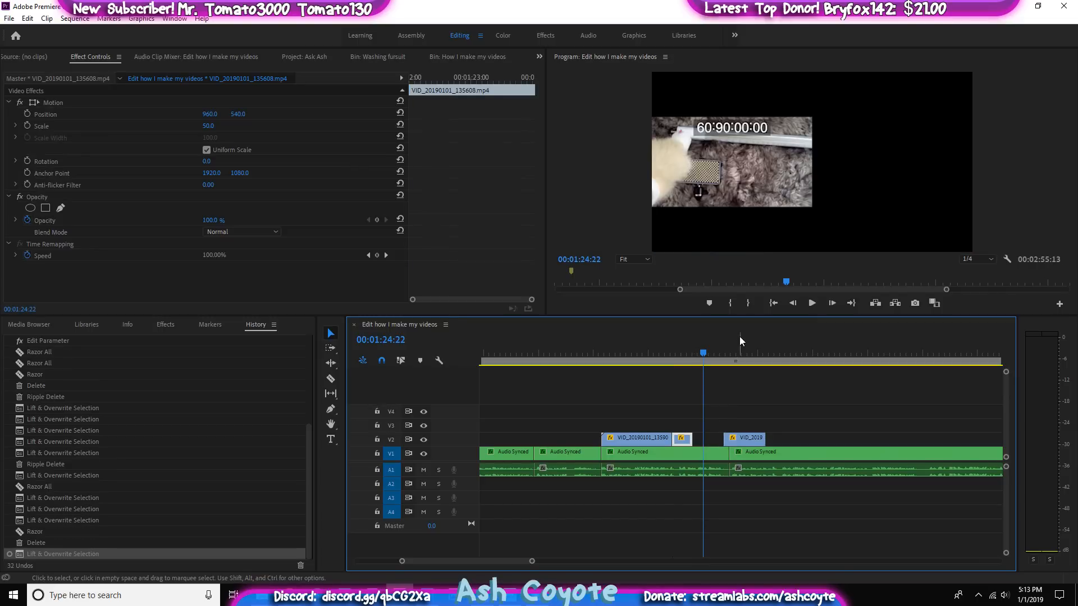
Play back the lighting section from 00:01:20:17 and move the tube-light clip on V2 earlier, starting just after 00:01:25:11
{"action": "left_click_drag", "start_coordinate": [681, 355], "coordinate": [659, 371]}
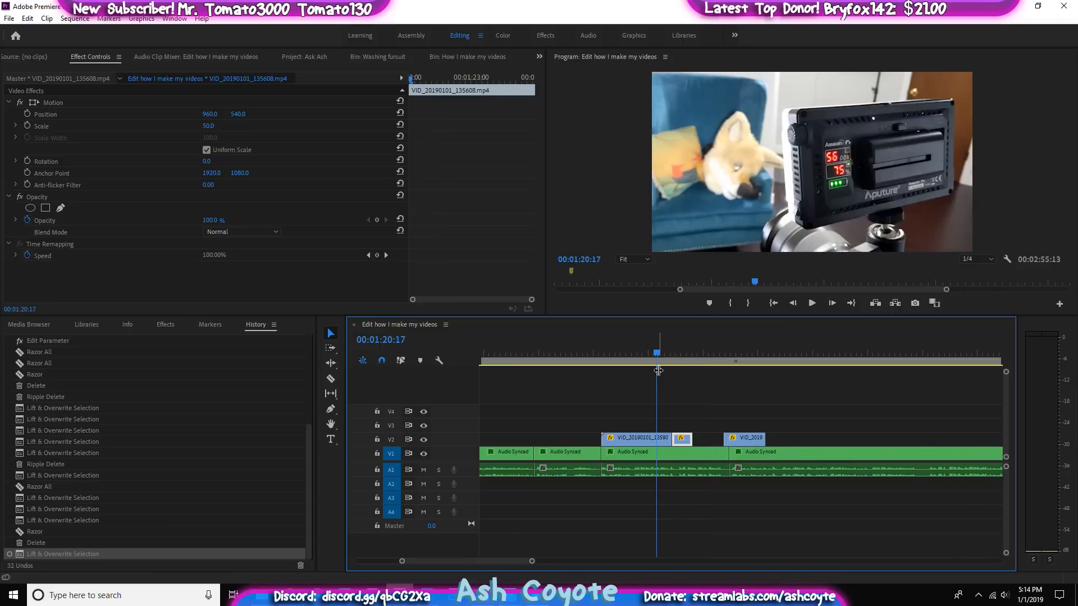
{"action": "key", "text": "space"}
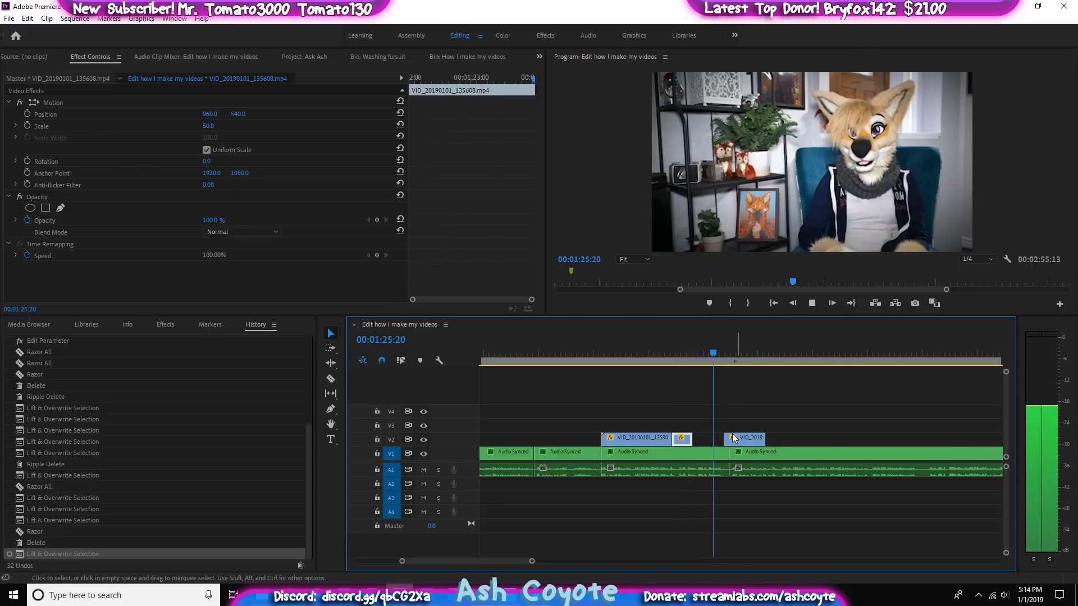
{"action": "key", "text": "space"}
{"action": "left_click_drag", "start_coordinate": [700, 359], "coordinate": [707, 367]}
{"action": "left_click_drag", "start_coordinate": [735, 440], "coordinate": [723, 442]}
Trim the end of the tube-light clip to just past the talking-footage cut on V1, and save the project
{"action": "left_click", "coordinate": [710, 353]}
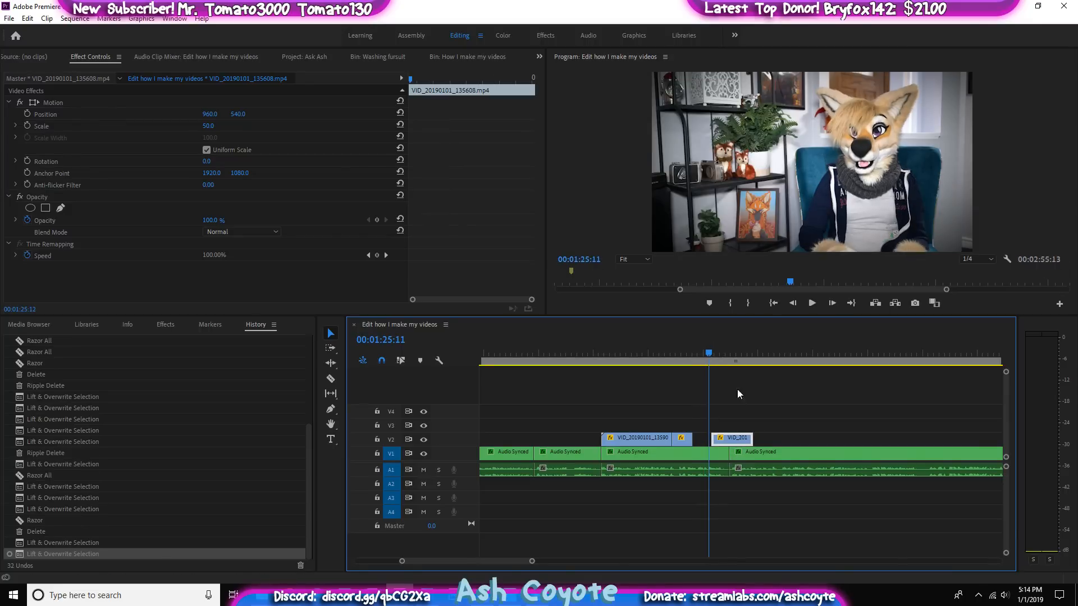
{"action": "key", "text": "space"}
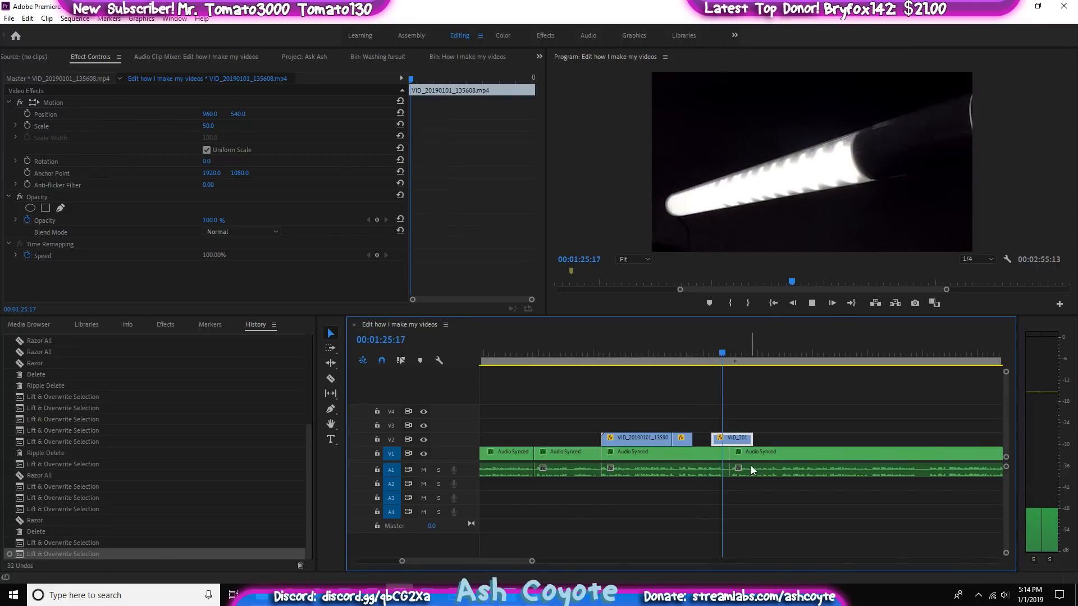
{"action": "key", "text": "space"}
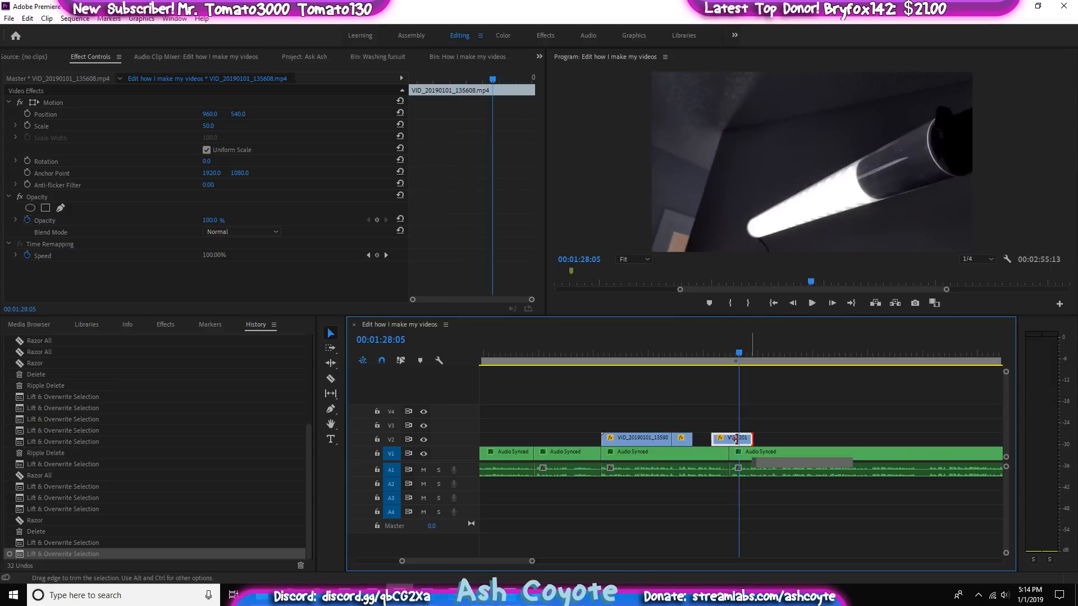
{"action": "left_click_drag", "start_coordinate": [736, 439], "coordinate": [732, 440]}
{"action": "left_click", "coordinate": [720, 355]}
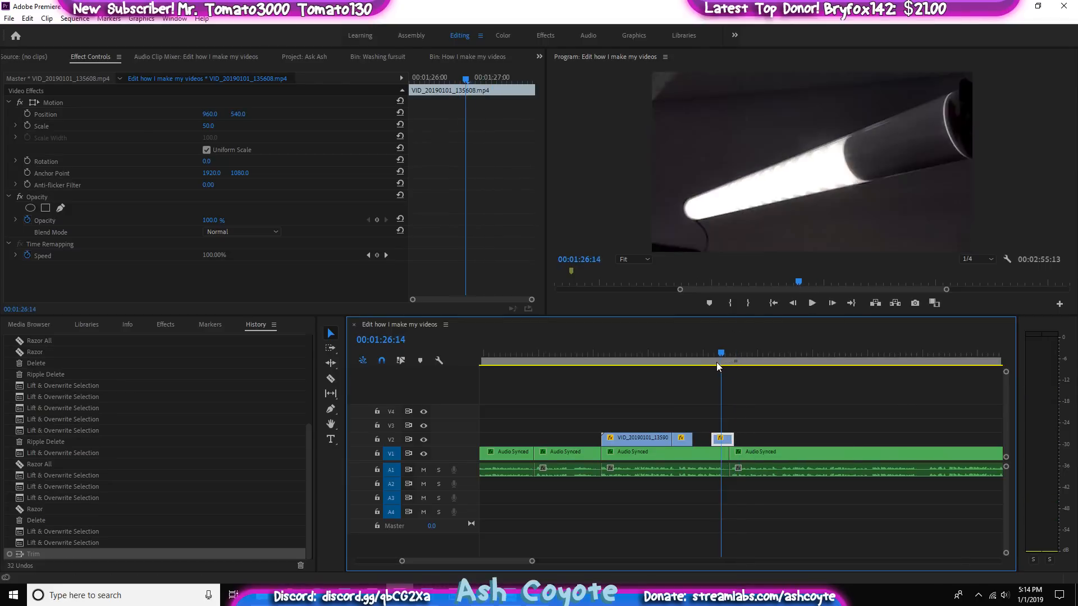
{"action": "left_click_drag", "start_coordinate": [716, 362], "coordinate": [630, 379]}
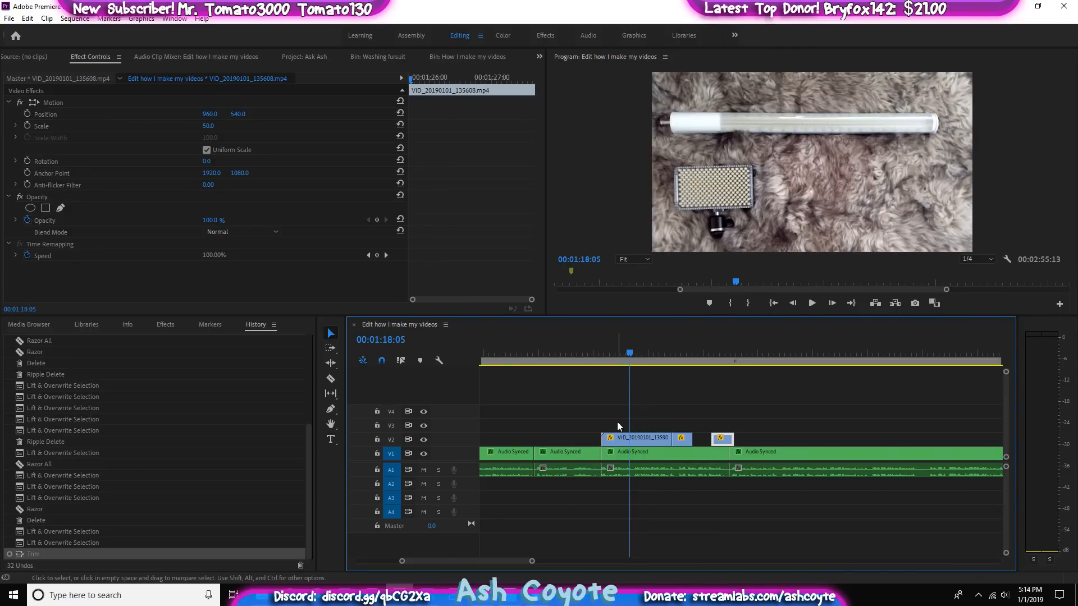
{"action": "key", "text": "ctrl+s"}
Review the sequence from the start to 00:01:36:13 and return to the tube-light shot at 00:01:27:03
{"action": "scroll", "coordinate": [740, 443], "scroll_direction": "down", "scroll_amount": 3}
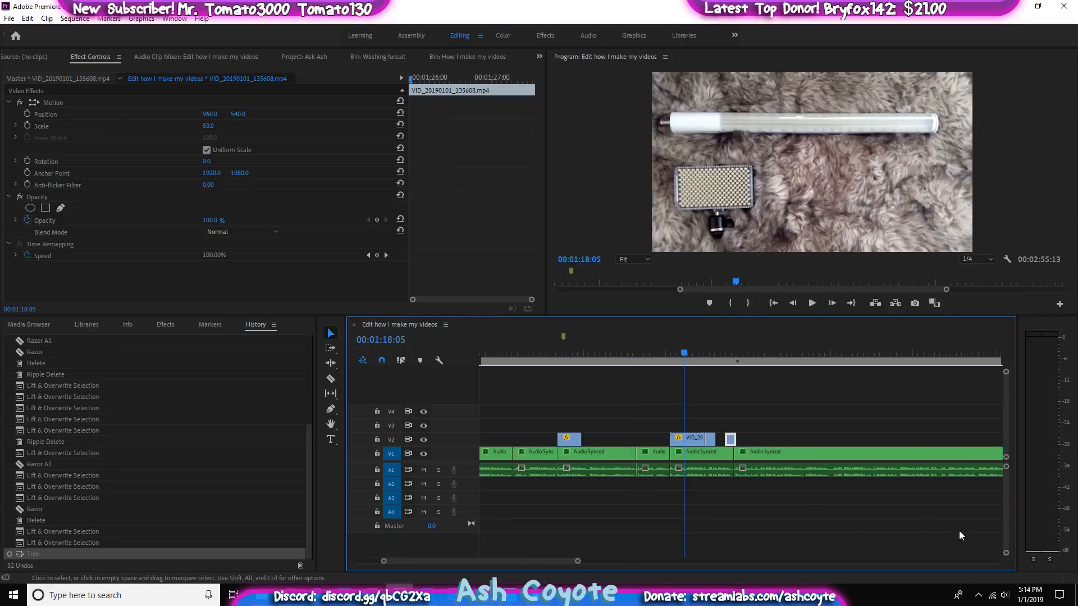
{"action": "left_click", "coordinate": [605, 349]}
{"action": "key", "text": "minus"}
{"action": "key", "text": "minus"}
{"action": "key", "text": "Home"}
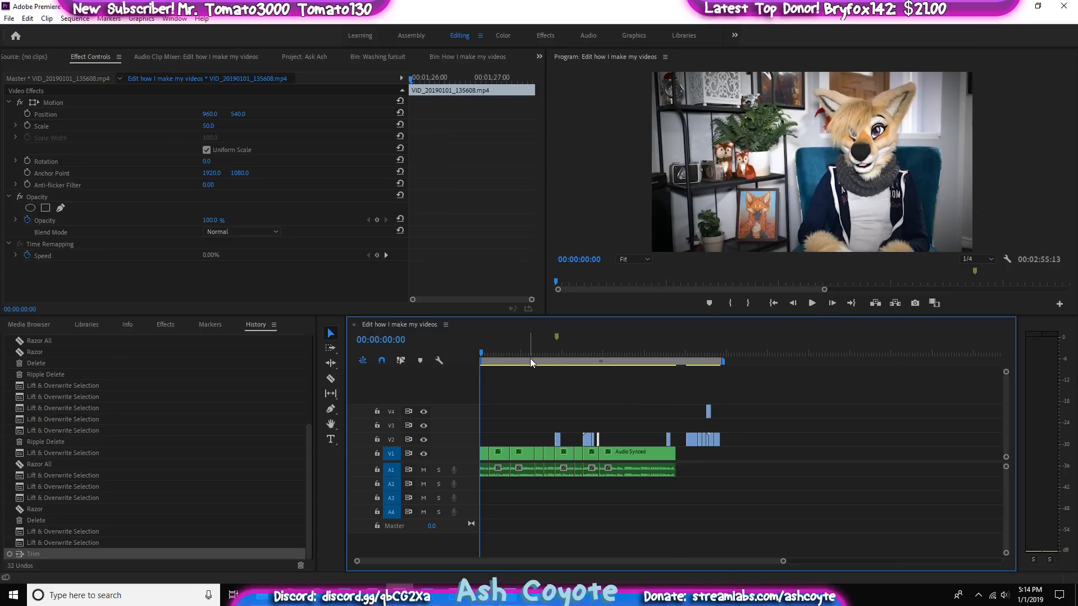
{"action": "key", "text": "space"}
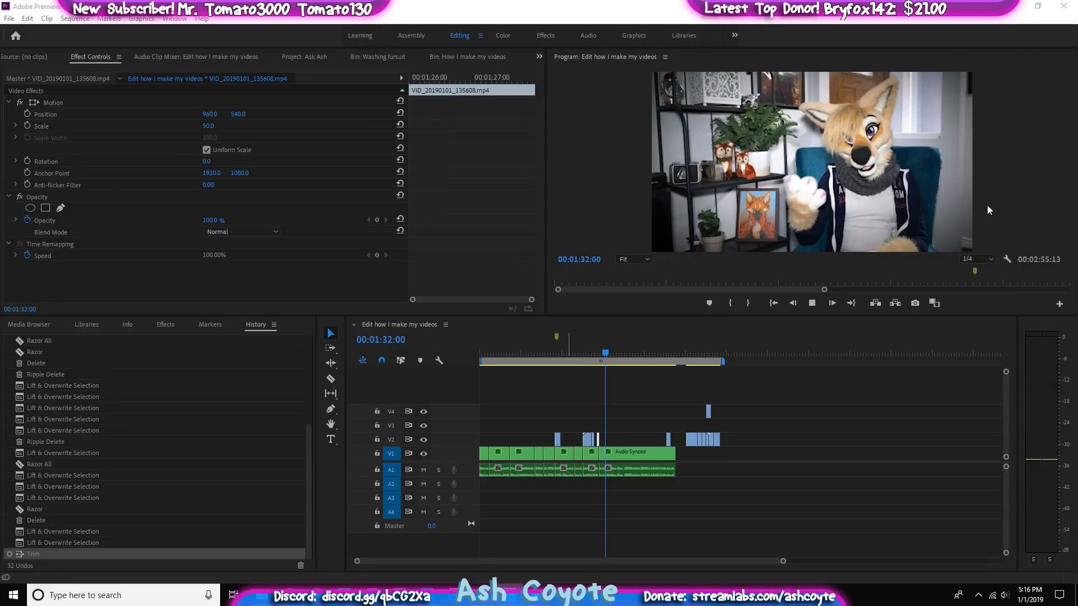
{"action": "left_click", "coordinate": [615, 352]}
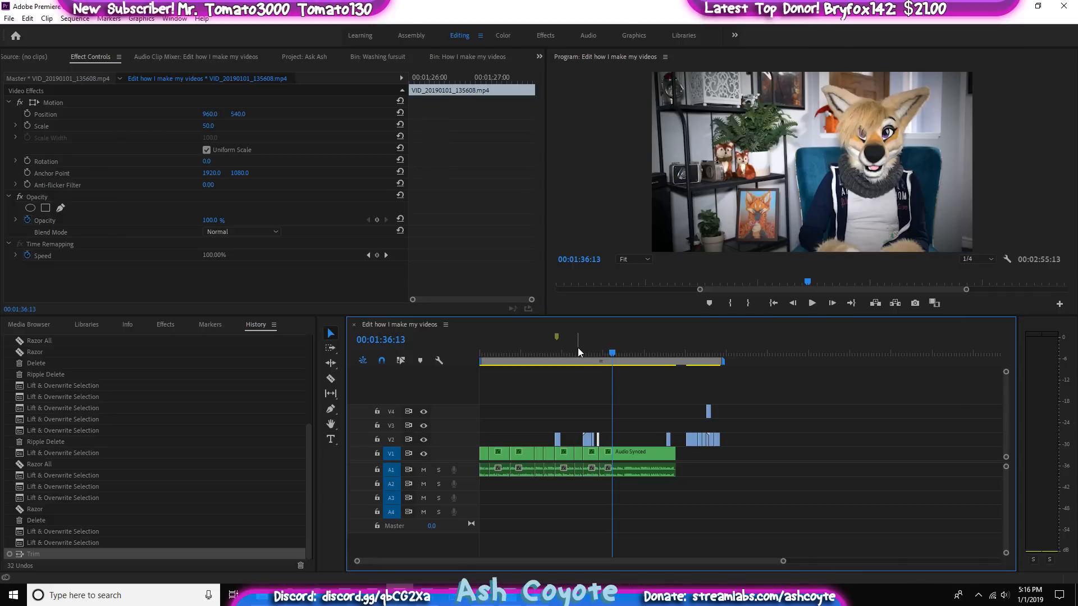
{"action": "left_click_drag", "start_coordinate": [579, 350], "coordinate": [598, 363]}
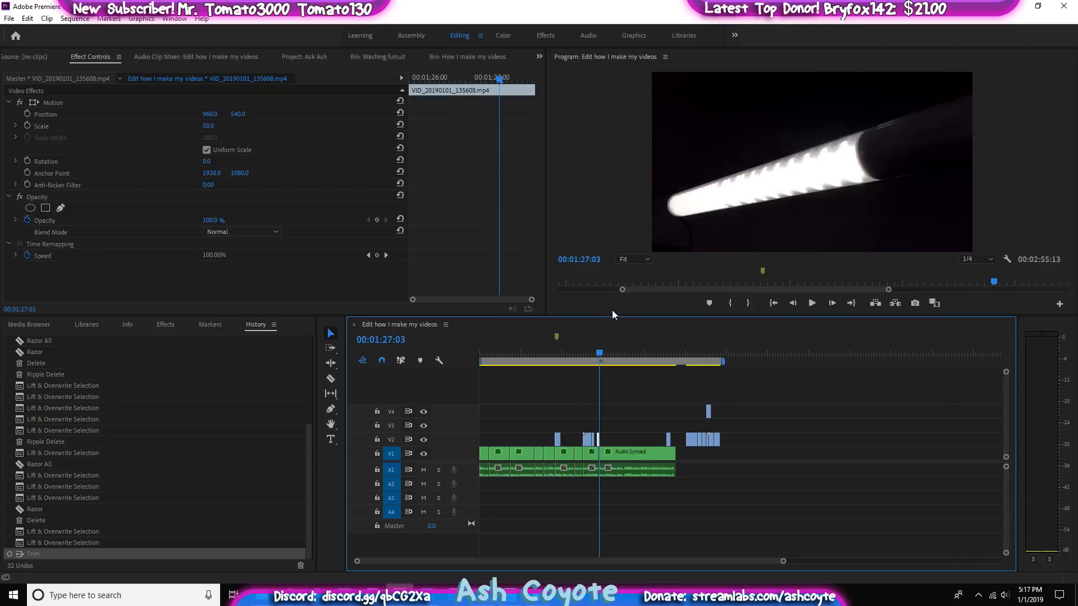
Save the project and apply the Lumetri Color effect to the tube-light clip on V2
{"action": "key", "text": "="}
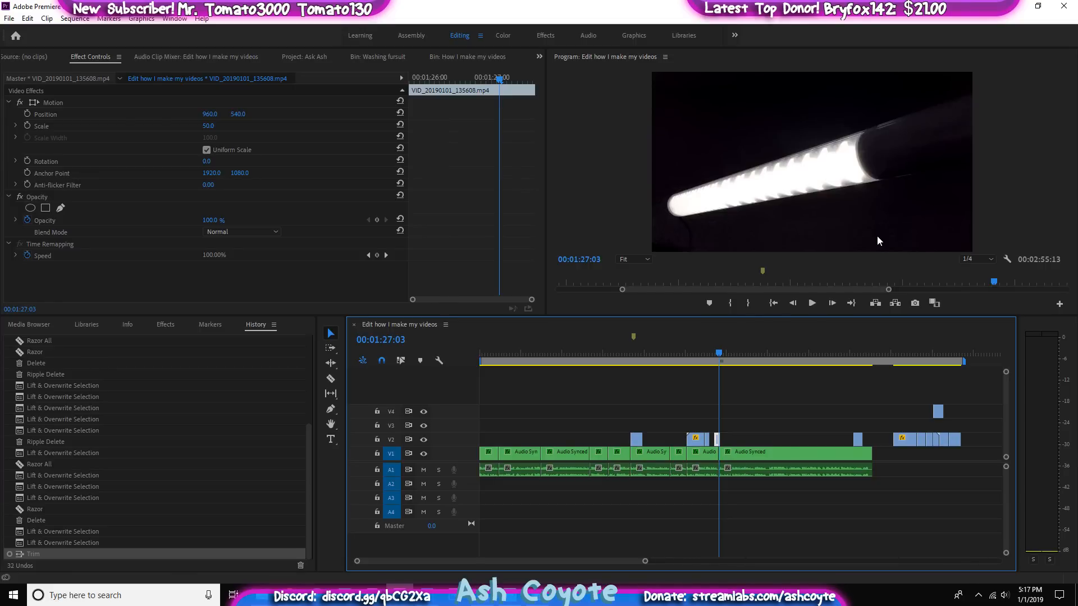
{"action": "key", "text": "ctrl+s"}
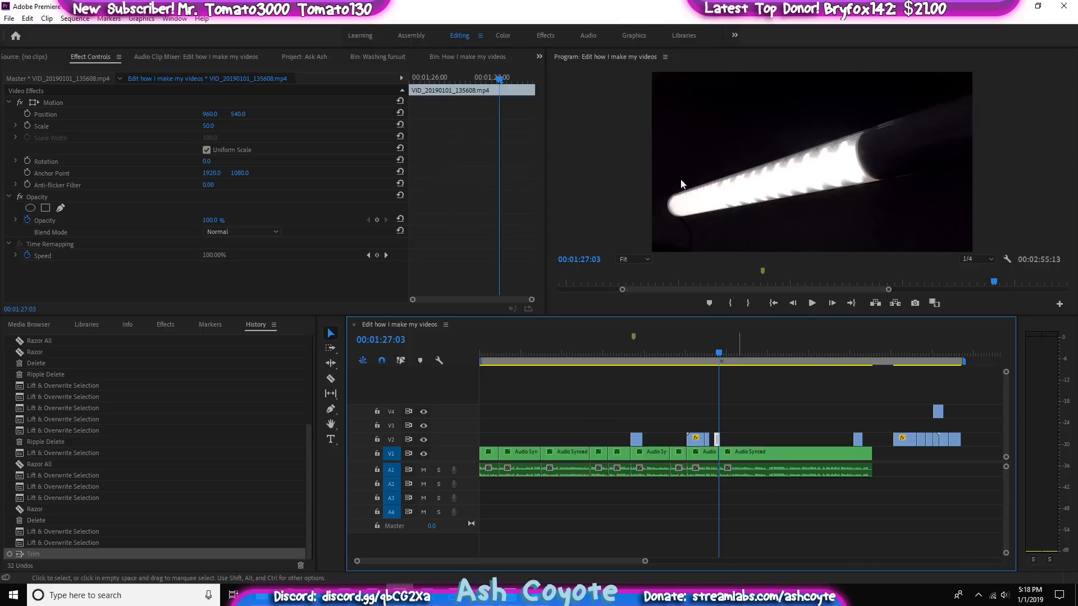
{"action": "left_click", "coordinate": [177, 58]}
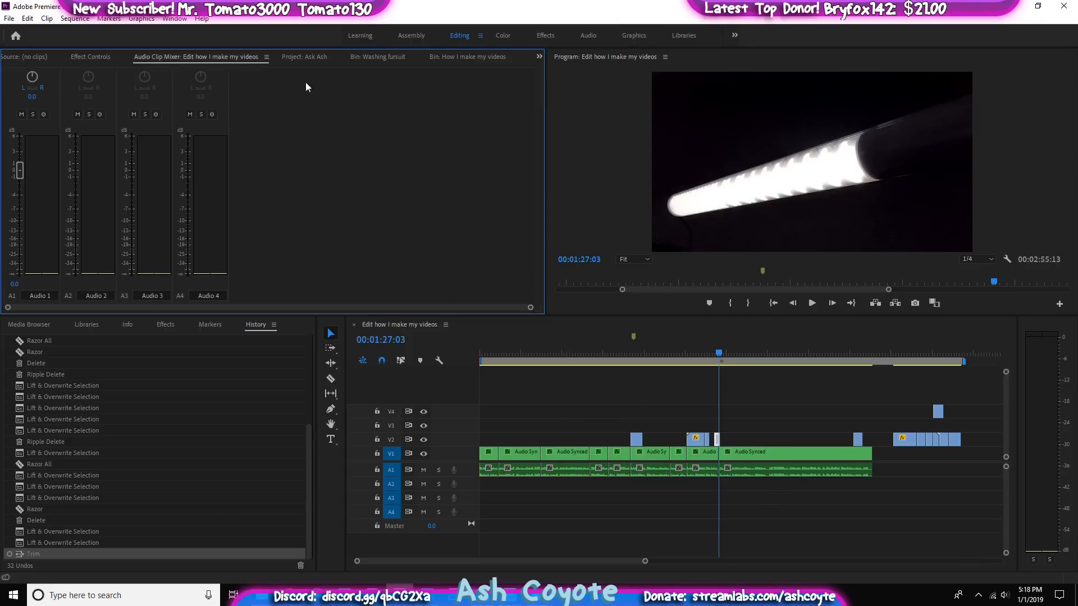
{"action": "left_click", "coordinate": [90, 57]}
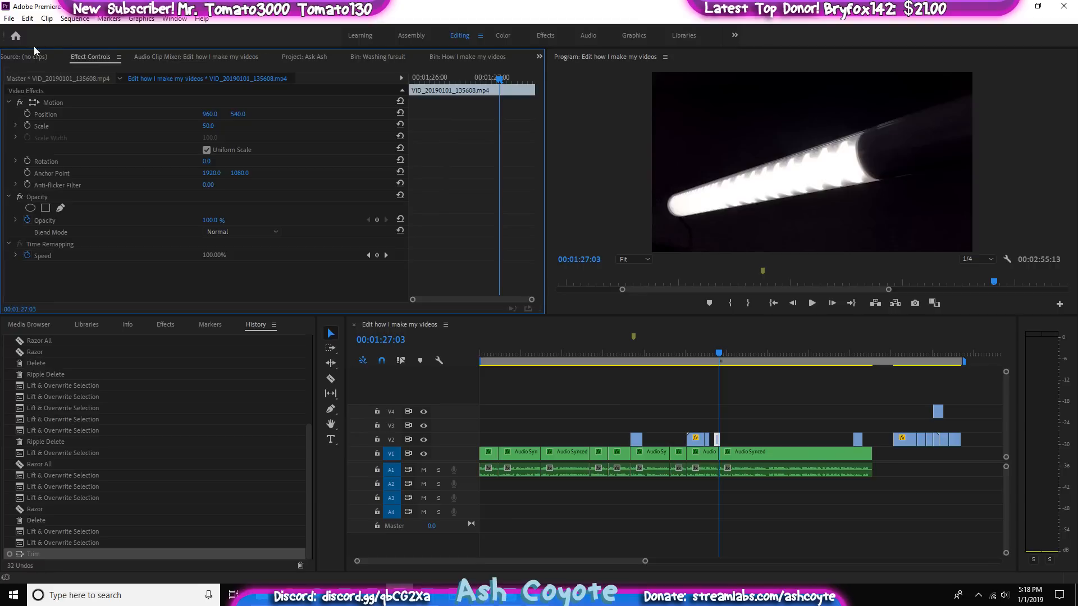
{"action": "left_click", "coordinate": [165, 325]}
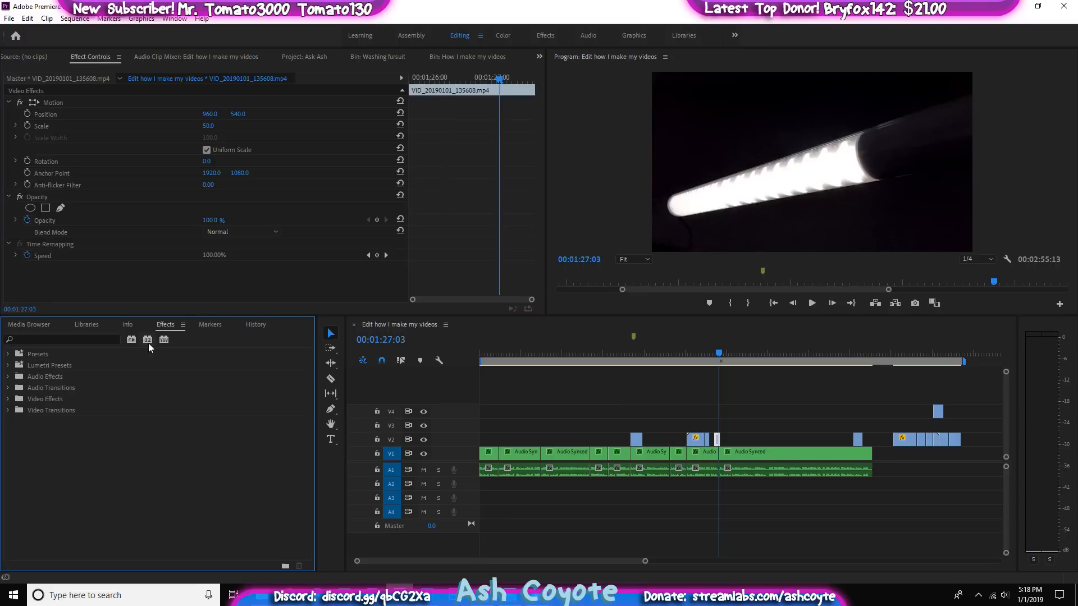
{"action": "left_click", "coordinate": [8, 399]}
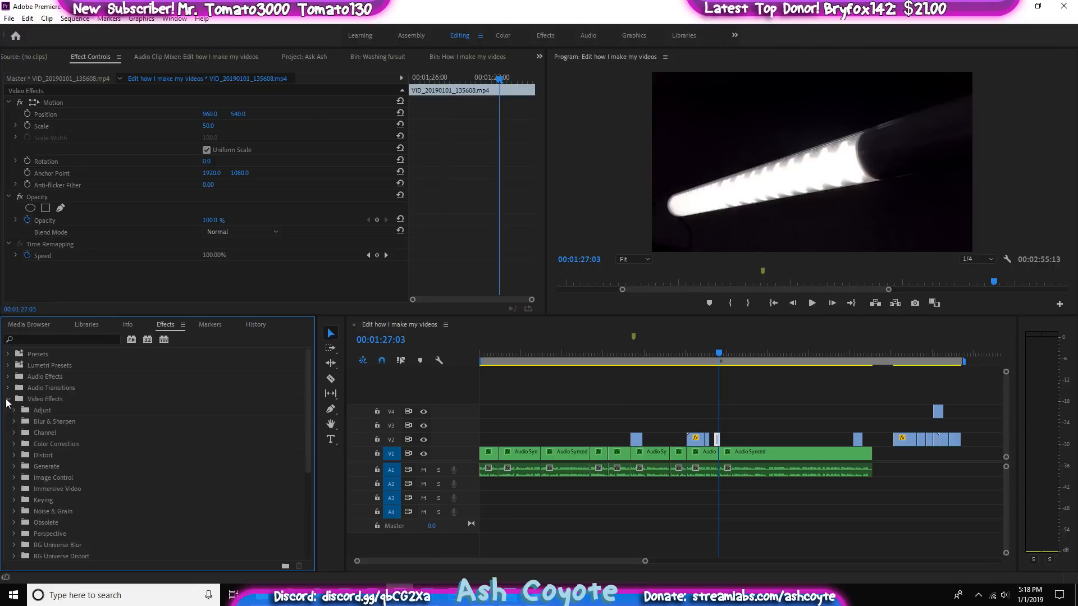
{"action": "left_click", "coordinate": [14, 444]}
{"action": "scroll", "coordinate": [94, 494], "scroll_direction": "down", "scroll_amount": 1}
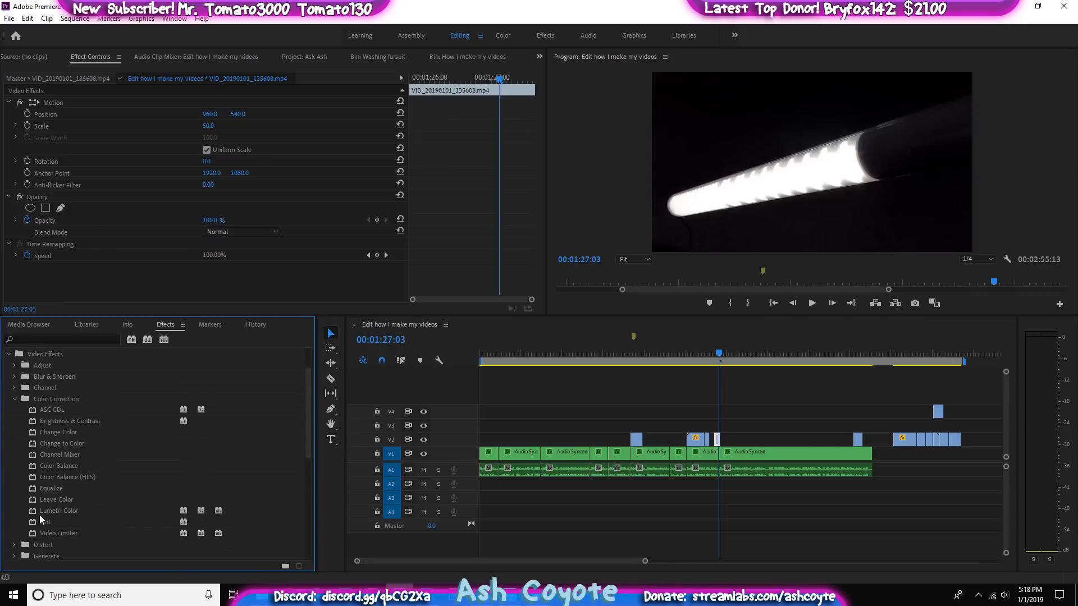
{"action": "left_click_drag", "start_coordinate": [39, 509], "coordinate": [718, 439]}
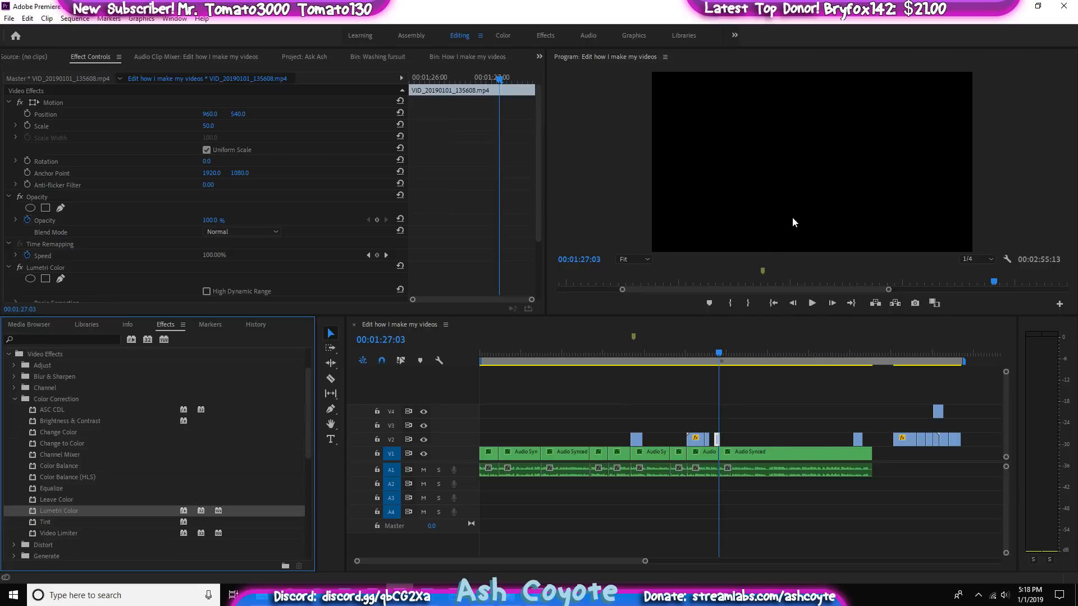
Check the tube-light clip at 00:01:26:22, save the project, then restart Premiere Pro and reopen the Ask Ash project
{"action": "mouse_move", "coordinate": [719, 355]}
{"action": "left_mouse_down"}
{"action": "mouse_move", "coordinate": [692, 364]}
{"action": "mouse_move", "coordinate": [716, 362]}
{"action": "left_mouse_up"}
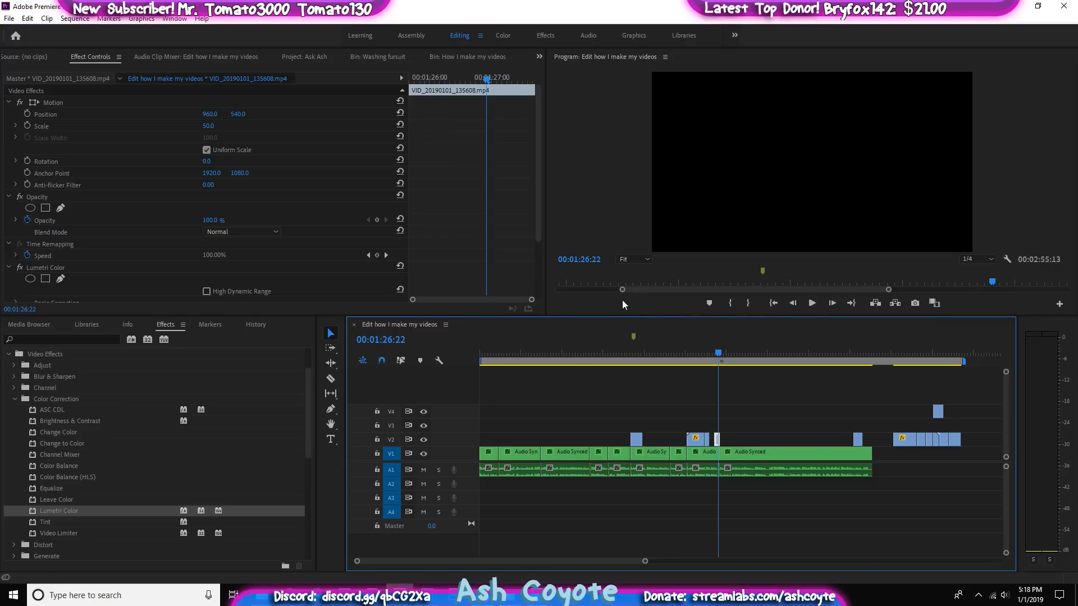
{"action": "key", "text": "ctrl+s"}
{"action": "left_click", "coordinate": [1056, 8]}
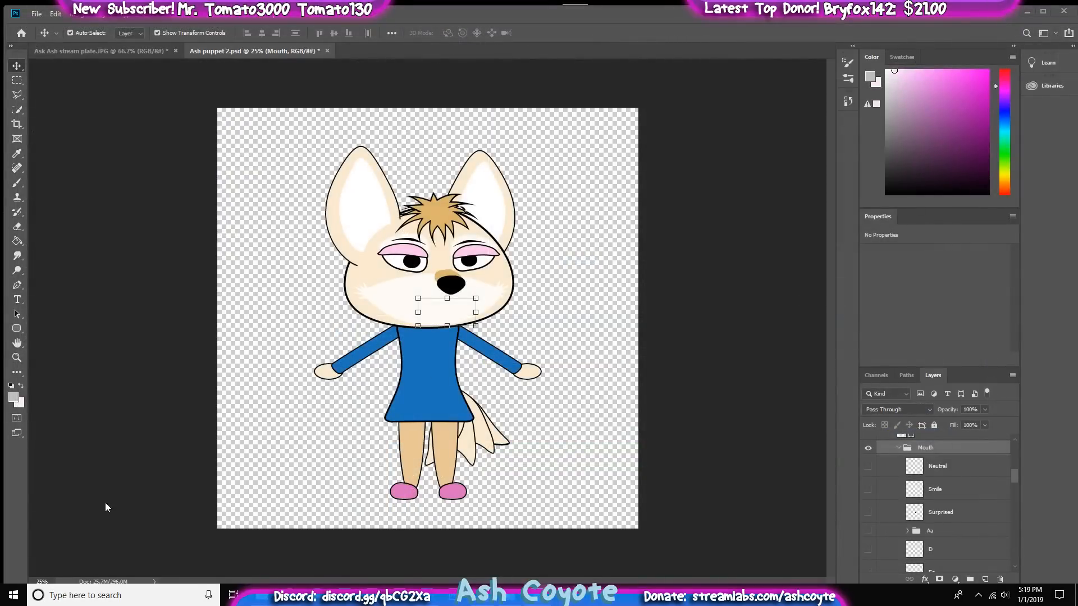
{"action": "left_click", "coordinate": [13, 595]}
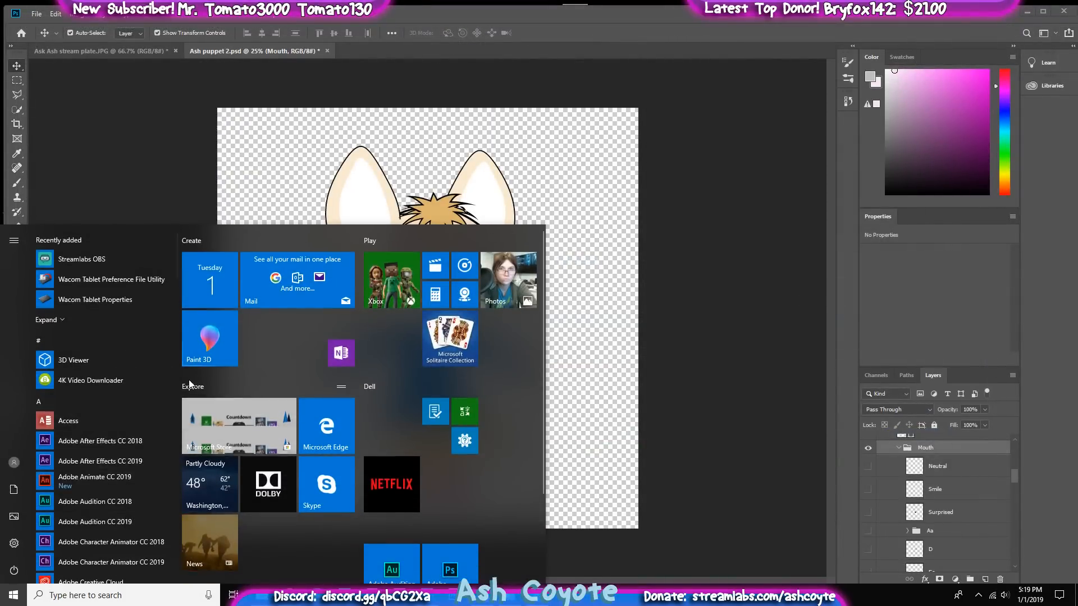
{"action": "left_click", "coordinate": [329, 116]}
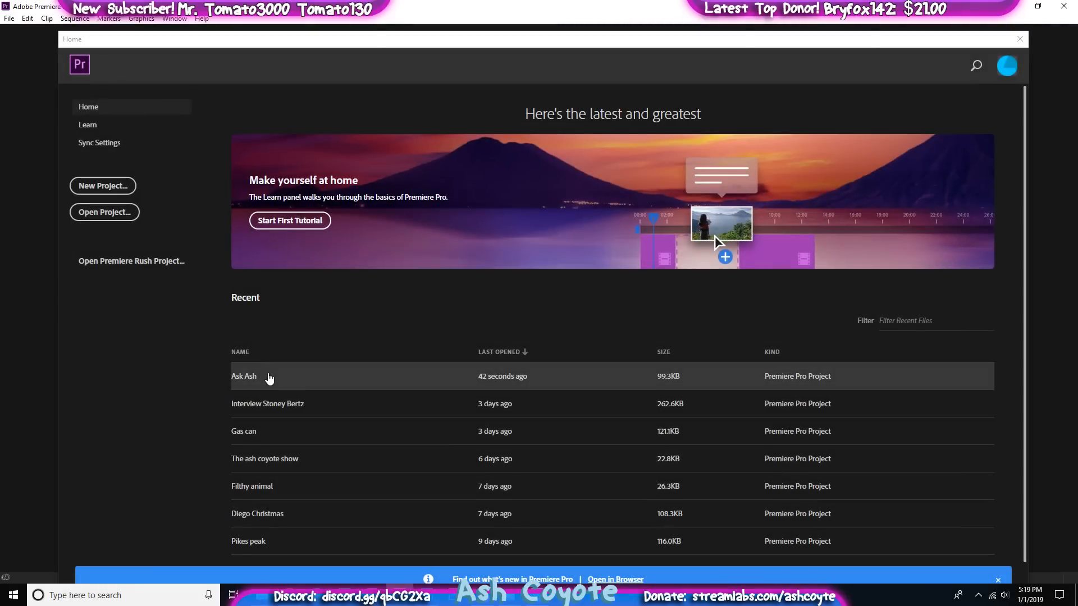
{"action": "left_click", "coordinate": [269, 377]}
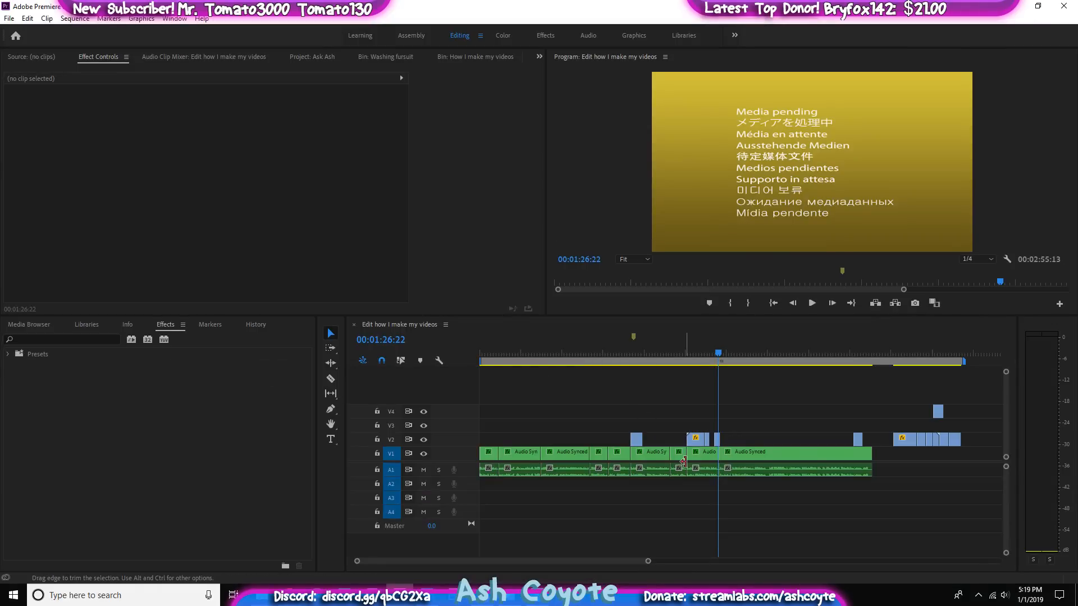
Adjust the Faded Film amount in the Creative section of the Lumetri Color effect on the tube-light clip
{"action": "left_click", "coordinate": [716, 439]}
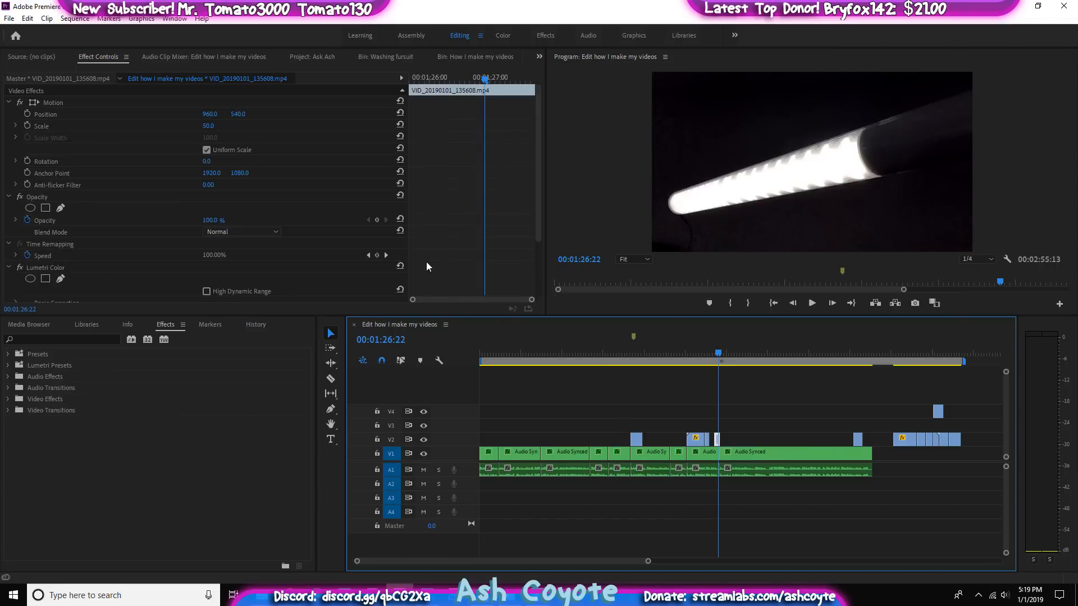
{"action": "scroll", "coordinate": [426, 262], "scroll_direction": "down", "scroll_amount": 4}
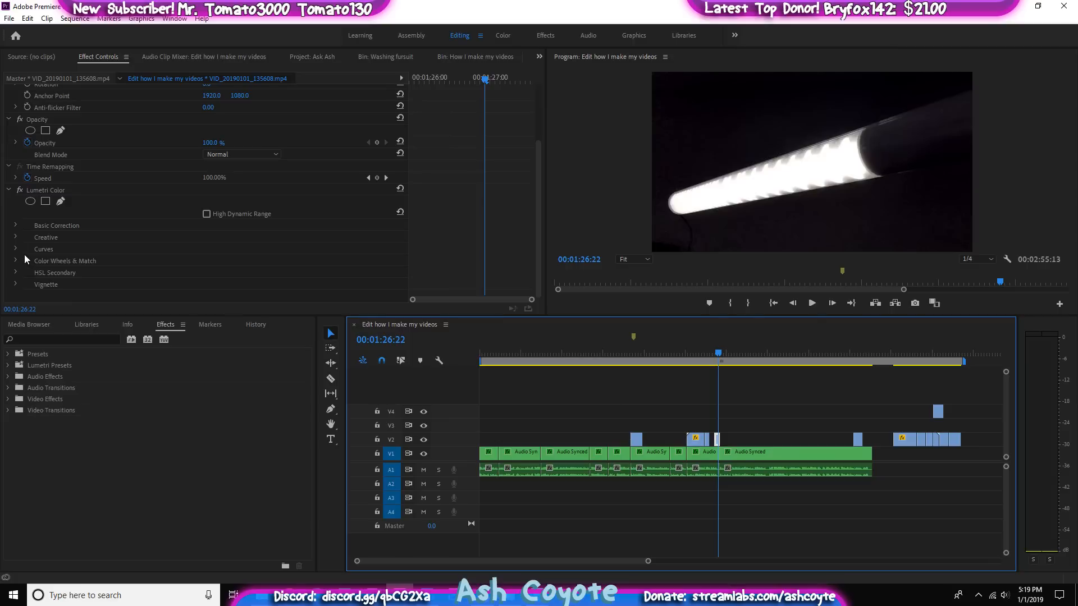
{"action": "left_click", "coordinate": [16, 238]}
{"action": "scroll", "coordinate": [301, 271], "scroll_direction": "down", "scroll_amount": 3}
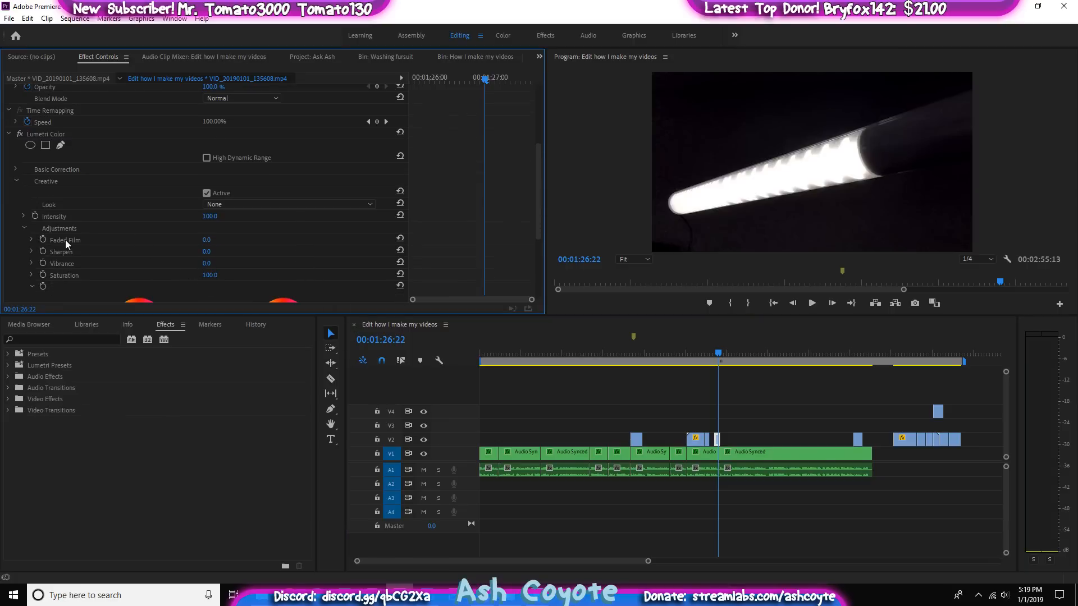
{"action": "mouse_move", "coordinate": [210, 242]}
{"action": "left_mouse_down"}
{"action": "mouse_move", "coordinate": [246, 243]}
{"action": "mouse_move", "coordinate": [207, 242]}
{"action": "left_mouse_up"}
{"action": "scroll", "coordinate": [129, 182], "scroll_direction": "up", "scroll_amount": 5}
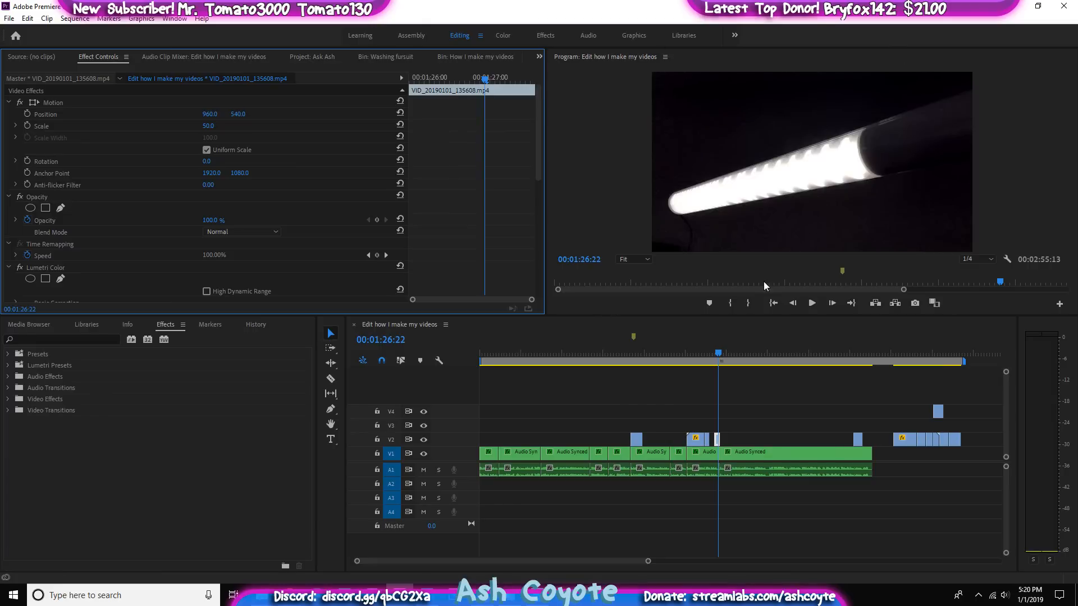
Inspect the tube-light shot at 00:01:26:07 and 00:01:27:13 in Full playback resolution, and return the resolution to 1/4
{"action": "left_click_drag", "start_coordinate": [683, 352], "coordinate": [715, 355]}
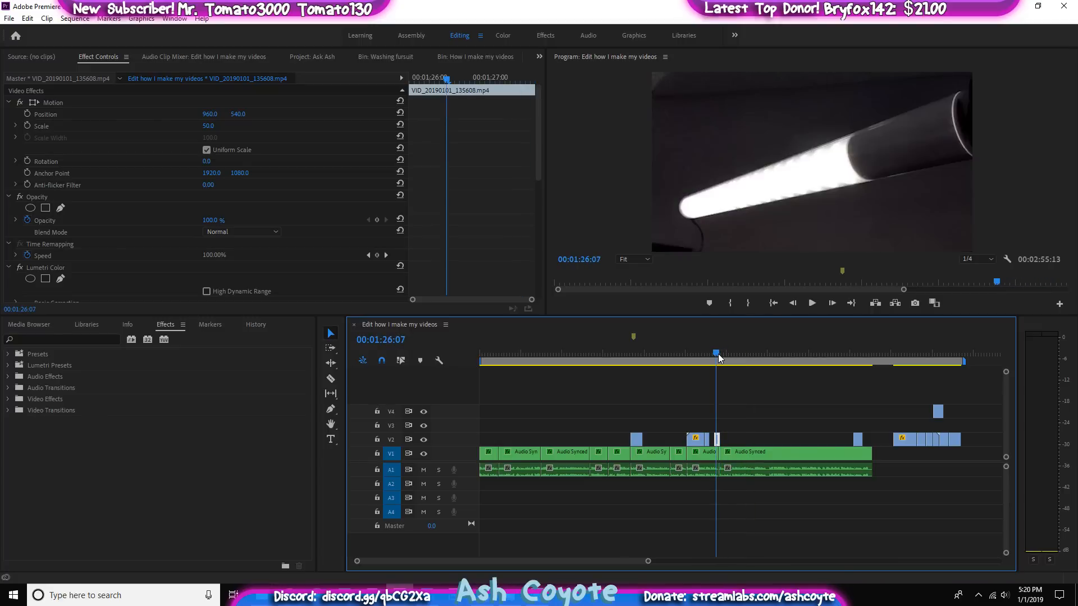
{"action": "left_click", "coordinate": [992, 259]}
{"action": "left_click", "coordinate": [976, 271]}
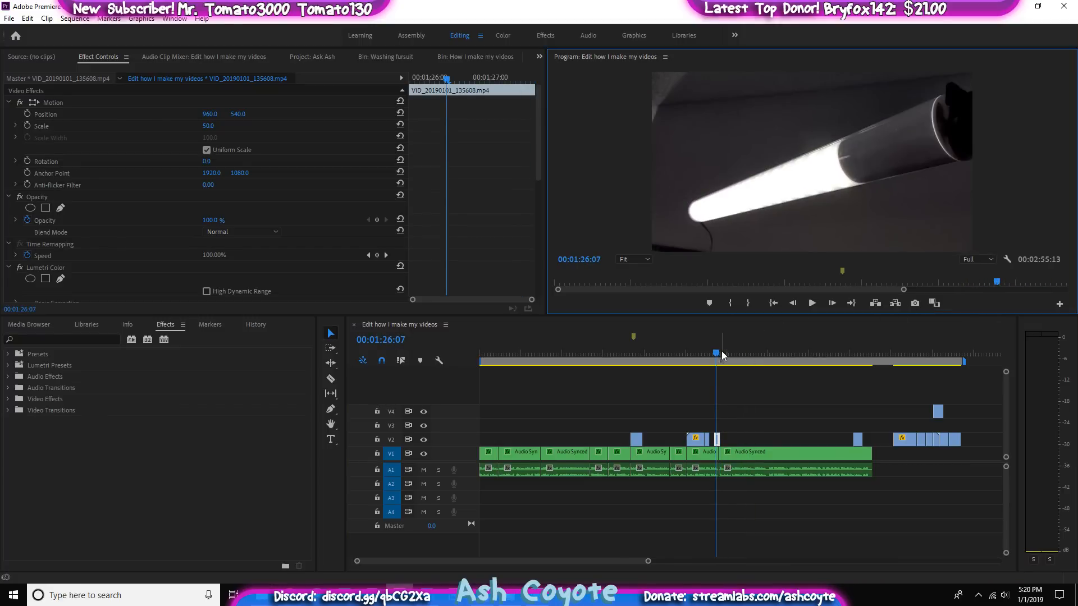
{"action": "left_click", "coordinate": [721, 352]}
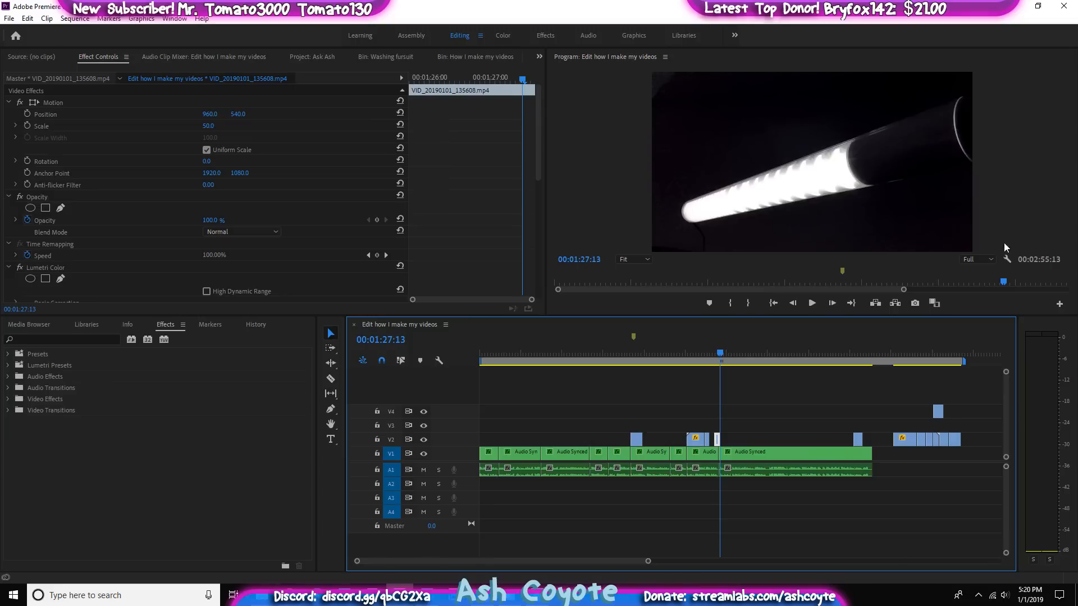
{"action": "left_click", "coordinate": [984, 258]}
{"action": "left_click", "coordinate": [975, 293]}
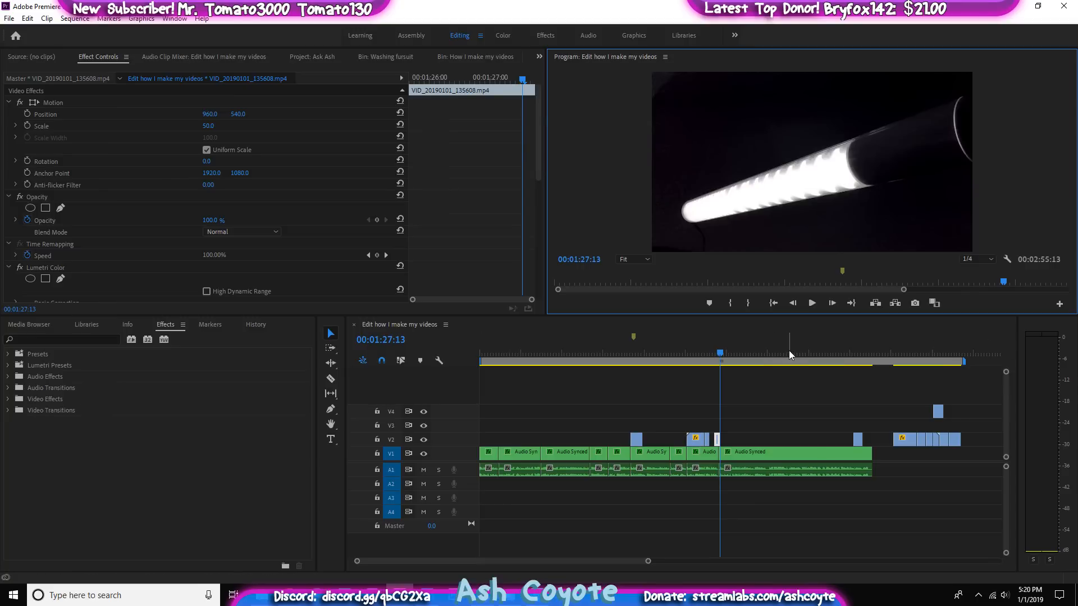
Play the talking footage after the tube-light shot and split the V1 clip at about 00:01:44:08
{"action": "left_click", "coordinate": [728, 363]}
{"action": "left_click_drag", "start_coordinate": [730, 363], "coordinate": [724, 426]}
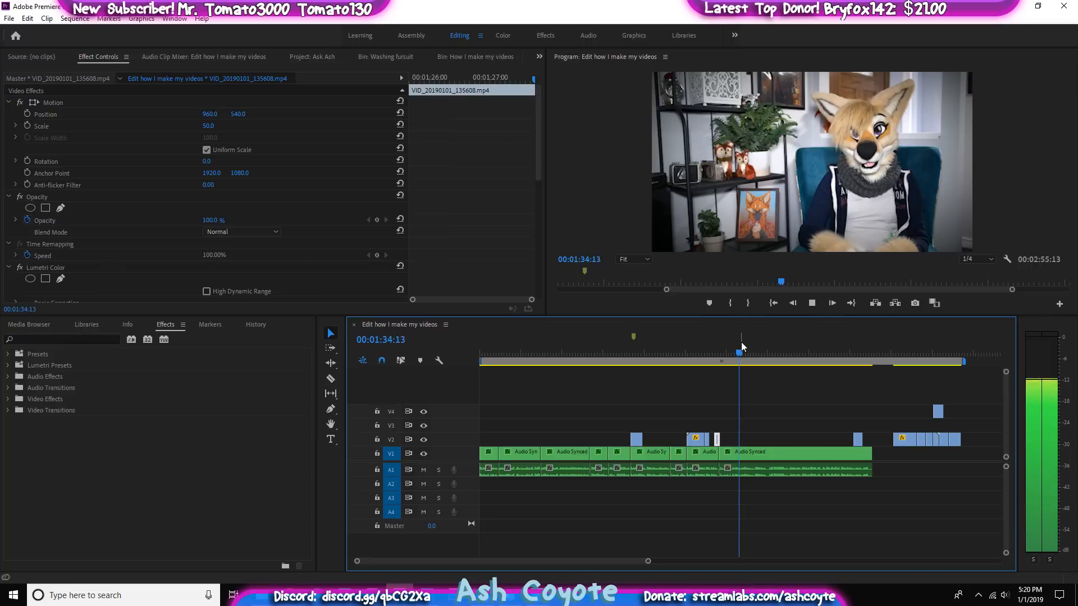
{"action": "left_click", "coordinate": [768, 353]}
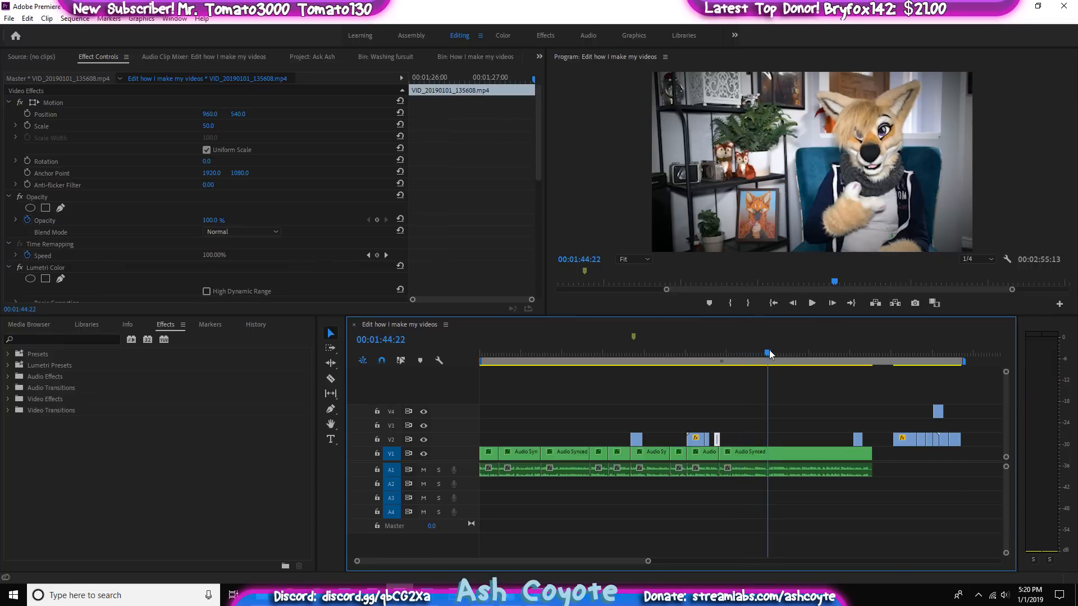
{"action": "left_click_drag", "start_coordinate": [768, 352], "coordinate": [764, 354]}
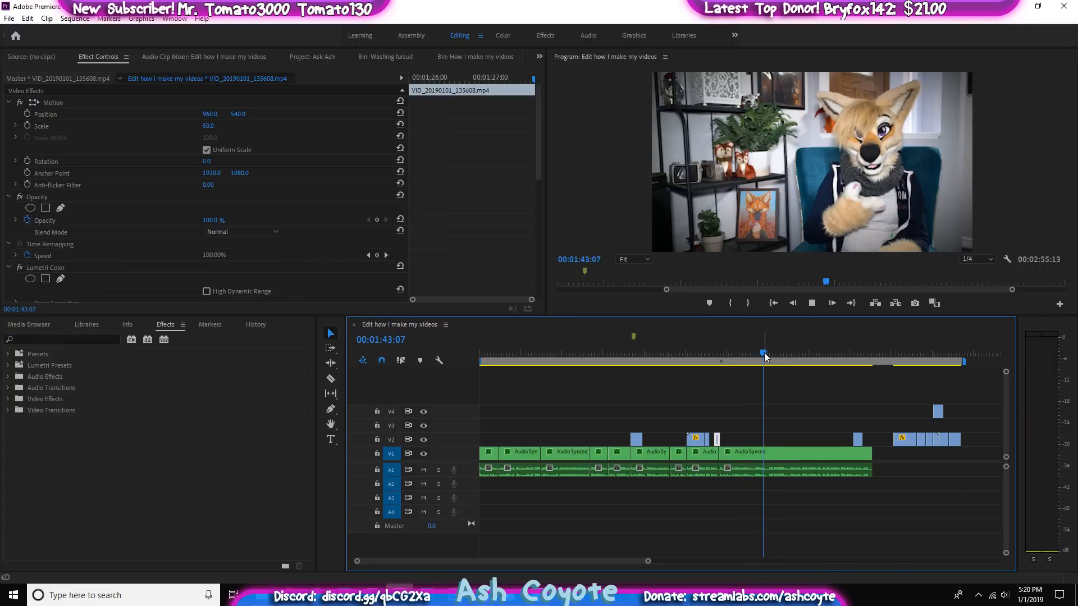
{"action": "key", "text": "space"}
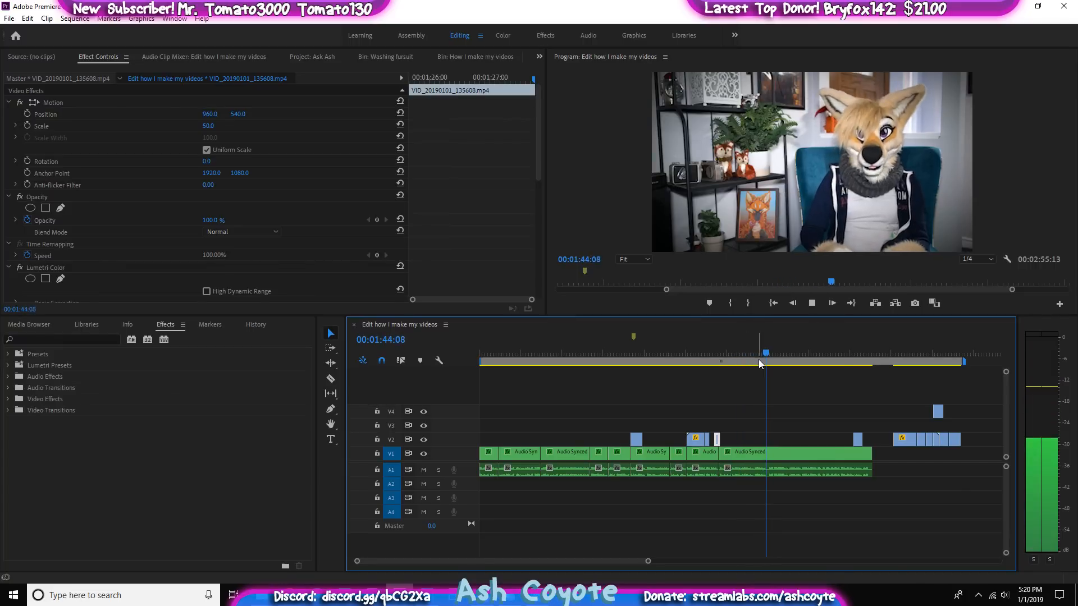
{"action": "key", "text": "space"}
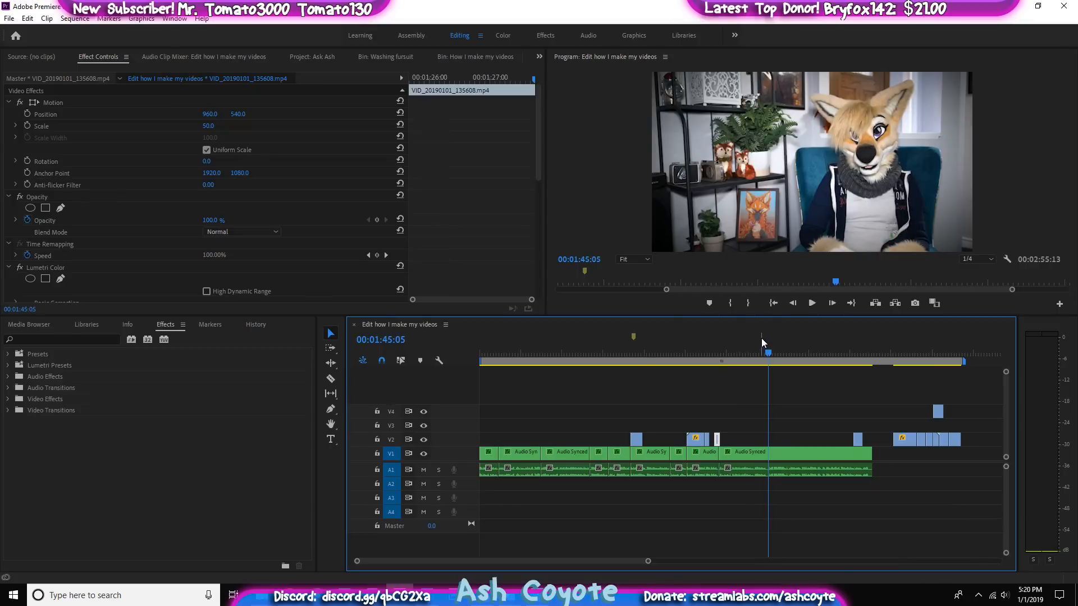
{"action": "key", "text": "equal"}
{"action": "key", "text": "equal"}
{"action": "key", "text": "equal"}
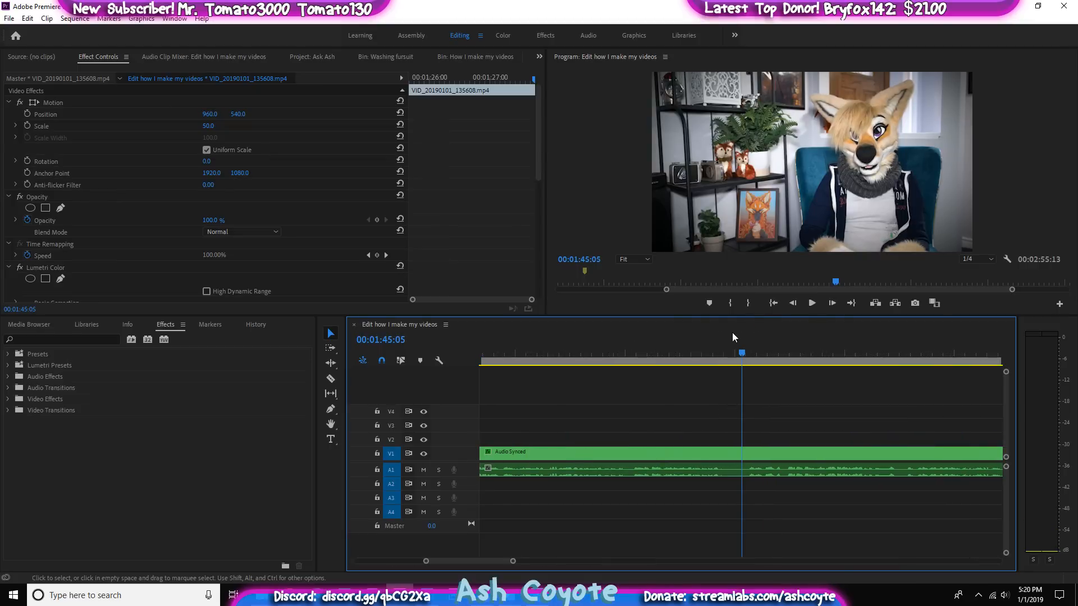
{"action": "left_click_drag", "start_coordinate": [725, 354], "coordinate": [723, 386]}
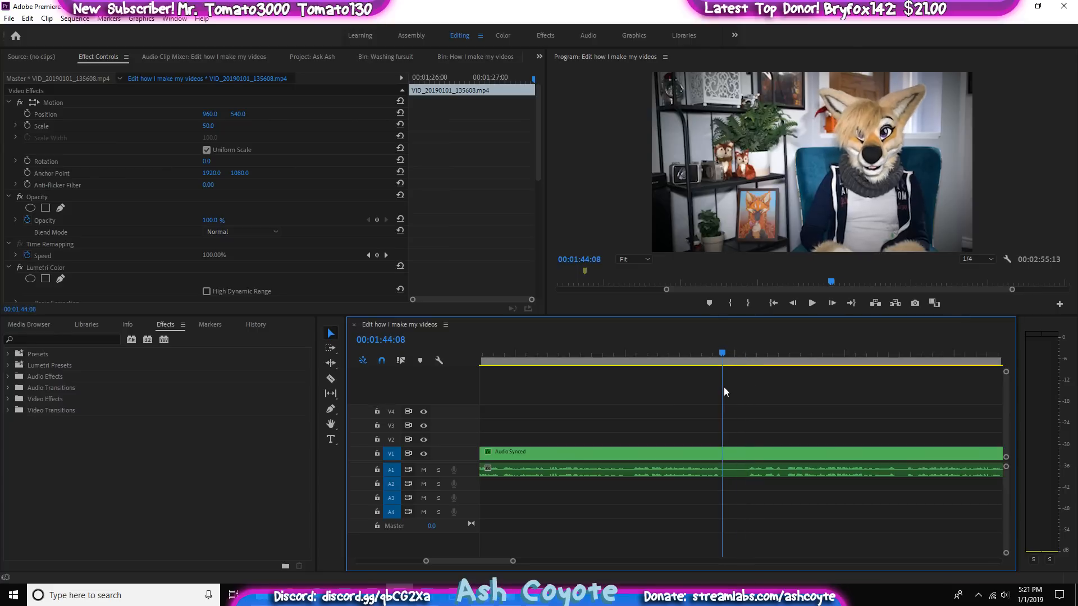
{"action": "key", "text": "Left"}
{"action": "key", "text": "shift+Right"}
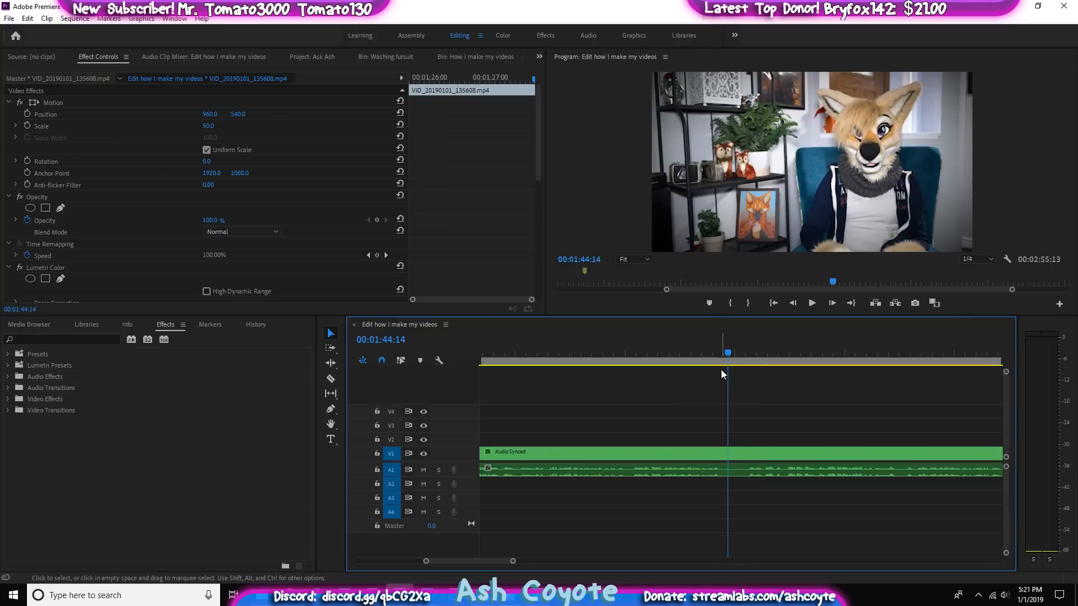
{"action": "key", "text": "shift+Left"}
{"action": "key", "text": "ctrl+k"}
Play on from the new cut and split the talking clip on V1 at 00:01:57:06
{"action": "key", "text": "space"}
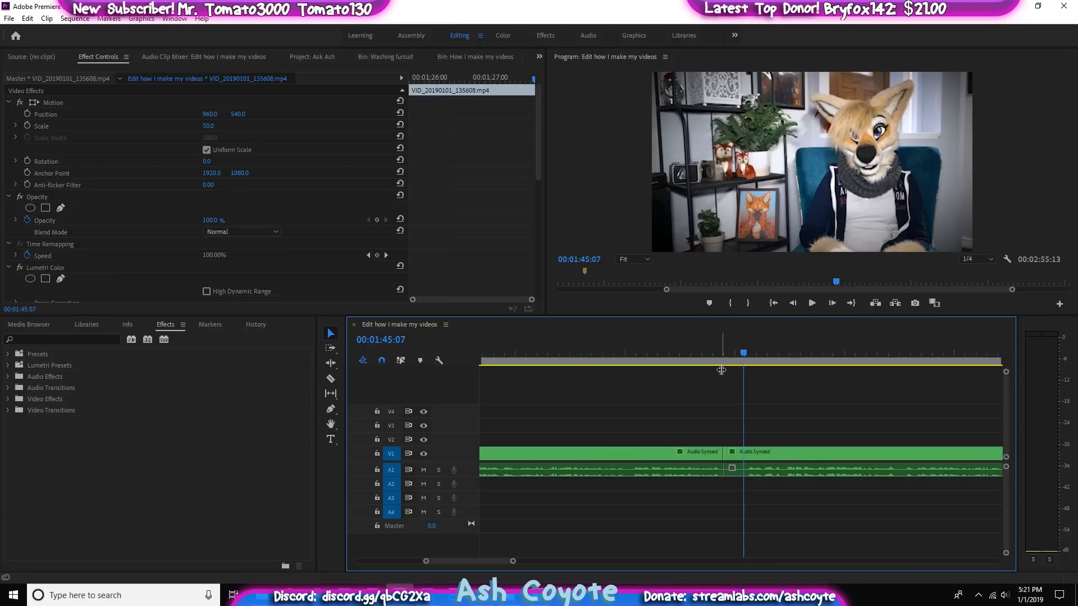
{"action": "key", "text": "minus"}
{"action": "key", "text": "minus"}
{"action": "key", "text": "minus"}
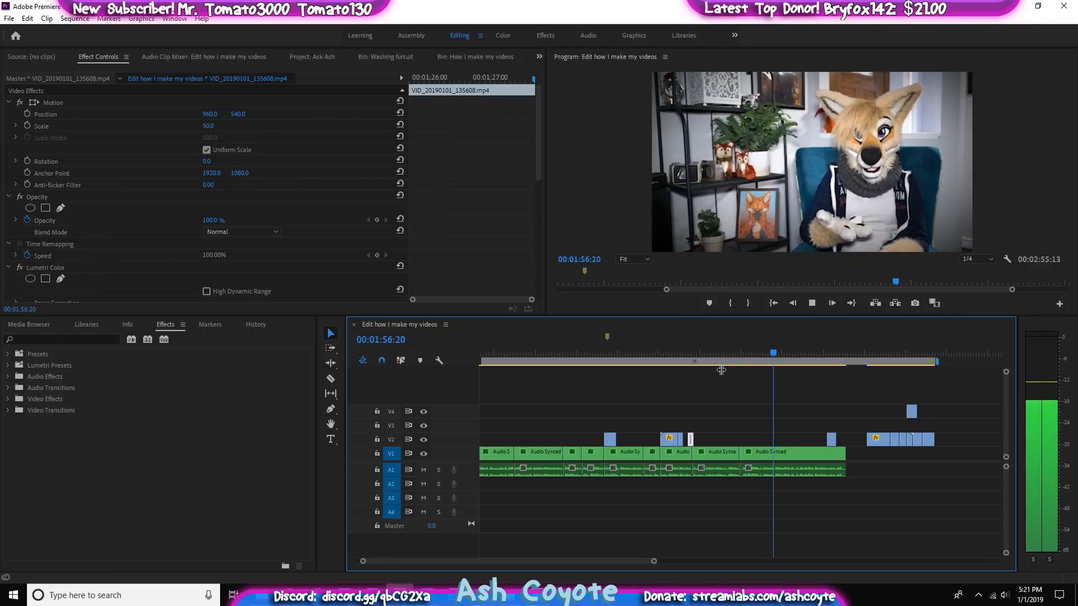
{"action": "key", "text": "space"}
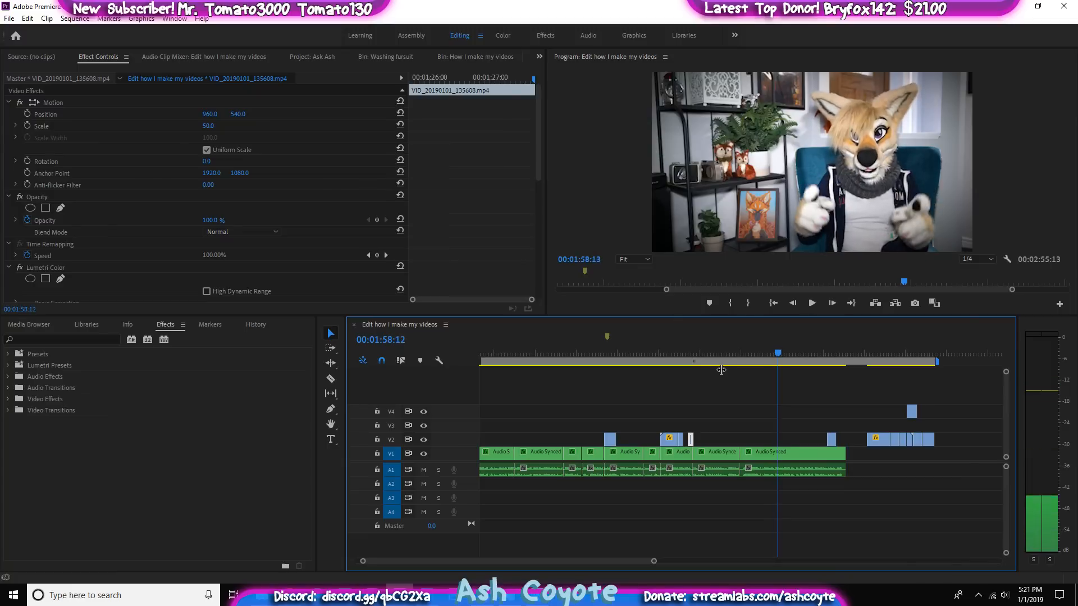
{"action": "key", "text": "Left"}
{"action": "key", "text": "Left"}
{"action": "key", "text": "Left"}
{"action": "key", "text": "Left"}
{"action": "key", "text": "Left"}
{"action": "key", "text": "Left"}
{"action": "key", "text": "Left"}
{"action": "key", "text": "Left"}
{"action": "key", "text": "Left"}
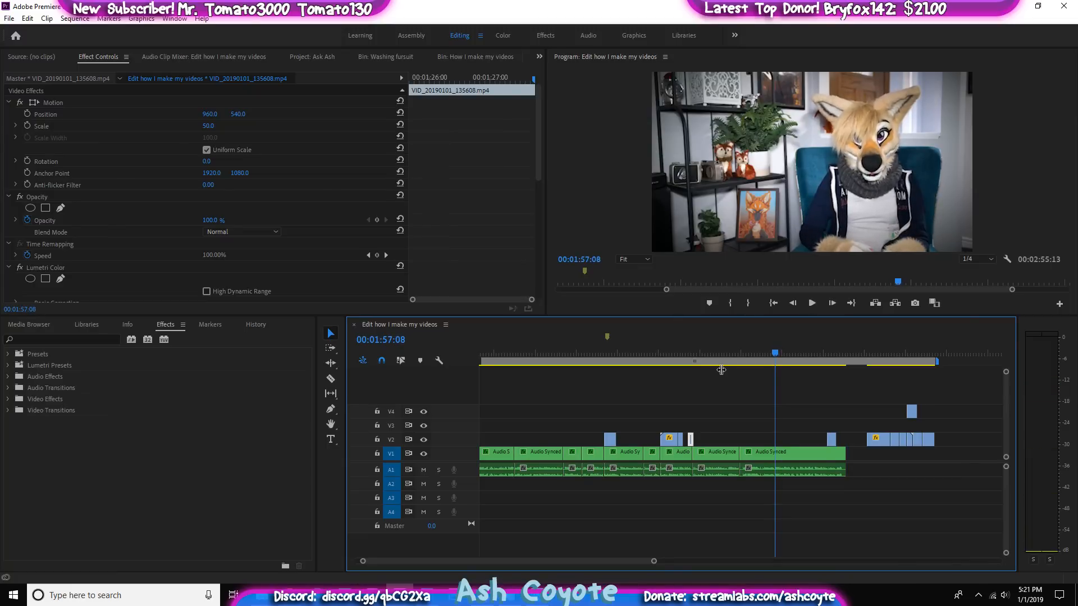
{"action": "key", "text": "Left"}
{"action": "key", "text": "Left"}
{"action": "key", "text": "Left"}
{"action": "key", "text": "Left"}
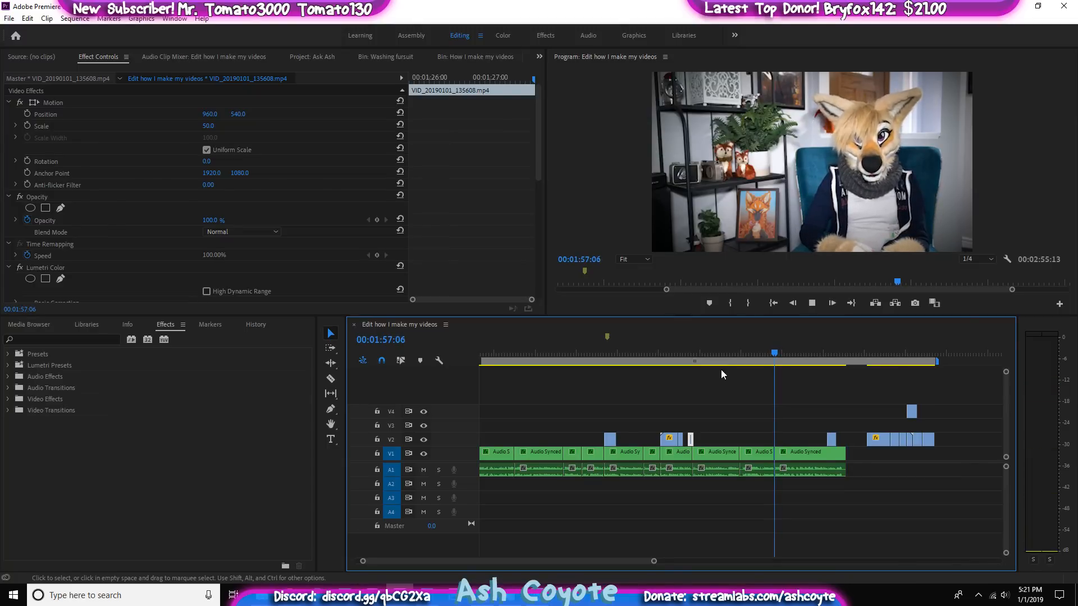
Split the talking clip on V1 at 00:02:05:02 and play the following footage to 00:02:09:19
{"action": "key", "text": "space"}
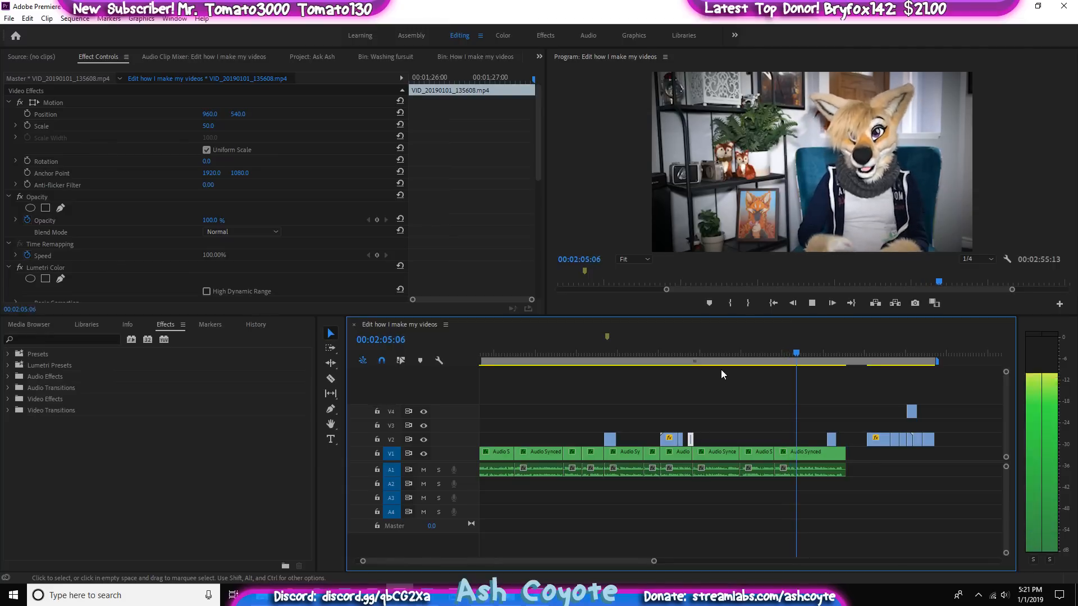
{"action": "key", "text": "space"}
{"action": "key", "text": "equal"}
{"action": "key", "text": "equal"}
{"action": "key", "text": "equal"}
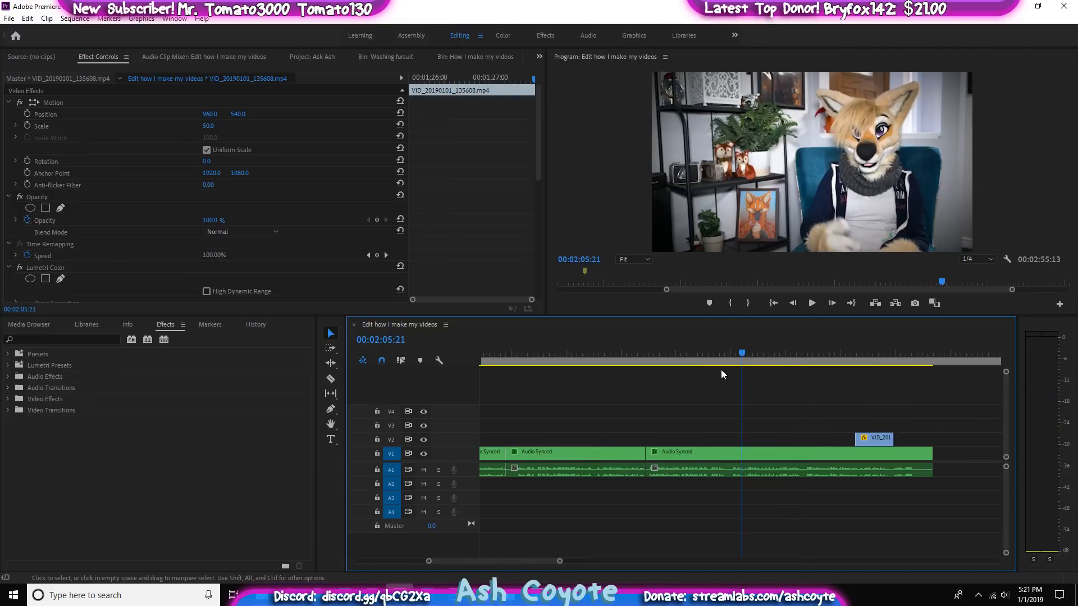
{"action": "key", "text": "Left"}
{"action": "key", "text": "Left"}
{"action": "key", "text": "Left"}
{"action": "key", "text": "Left"}
{"action": "key", "text": "Left"}
{"action": "key", "text": "Left"}
{"action": "key", "text": "Left"}
{"action": "key", "text": "Left"}
{"action": "key", "text": "Left"}
{"action": "key", "text": "Left"}
{"action": "key", "text": "Left"}
{"action": "key", "text": "Left"}
{"action": "key", "text": "Left"}
{"action": "key", "text": "Left"}
{"action": "key", "text": "Left"}
{"action": "key", "text": "Left"}
{"action": "key", "text": "Left"}
{"action": "key", "text": "Left"}
{"action": "key", "text": "Left"}
{"action": "key", "text": "Left"}
{"action": "key", "text": "Left"}
{"action": "key", "text": "Left"}
{"action": "key", "text": "Left"}
{"action": "key", "text": "Left"}
{"action": "key", "text": "Left"}
{"action": "key", "text": "Left"}
{"action": "key", "text": "Left"}
{"action": "key", "text": "Left"}
{"action": "key", "text": "Left"}
{"action": "key", "text": "Left"}
{"action": "key", "text": "Left"}
{"action": "key", "text": "Left"}
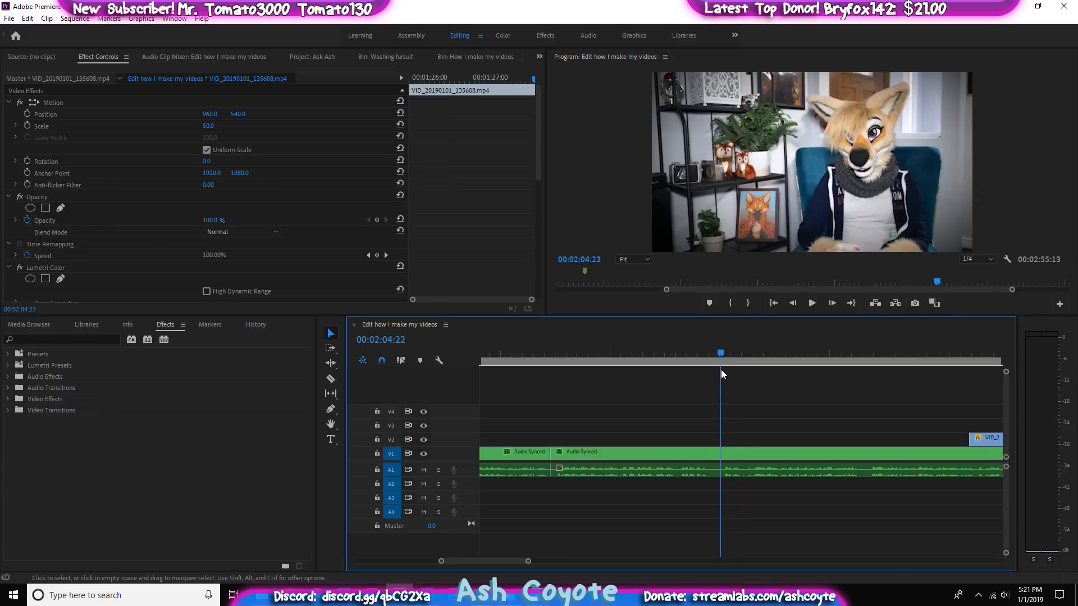
{"action": "key", "text": "Right"}
{"action": "key", "text": "Right"}
{"action": "key", "text": "Right"}
{"action": "key", "text": "Right"}
{"action": "key", "text": "Right"}
{"action": "key", "text": "Right"}
{"action": "key", "text": "Right"}
{"action": "key", "text": "Right"}
{"action": "key", "text": "Right"}
{"action": "key", "text": "Right"}
{"action": "key", "text": "Right"}
{"action": "key", "text": "Right"}
{"action": "key", "text": "Right"}
{"action": "key", "text": "Left"}
{"action": "key", "text": "Right"}
{"action": "key", "text": "Right"}
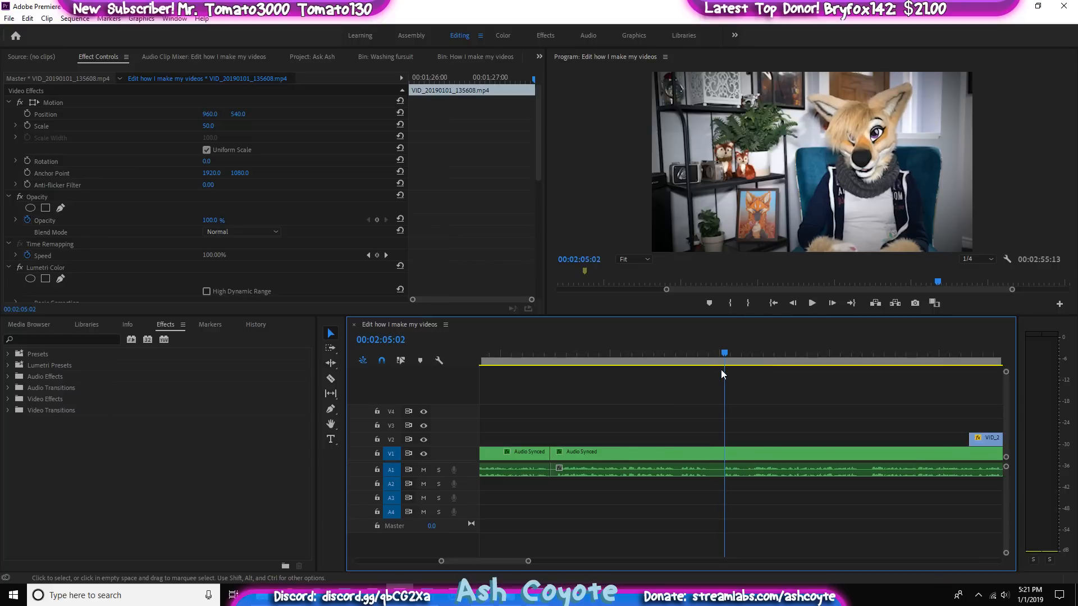
{"action": "key", "text": "ctrl+k"}
{"action": "key", "text": "space"}
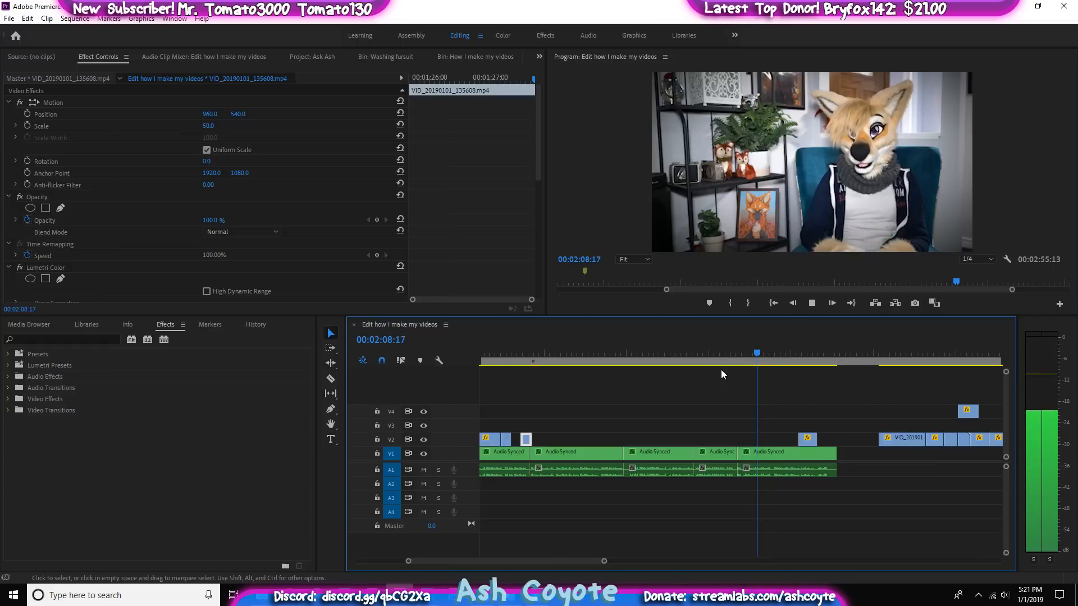
{"action": "key", "text": "space"}
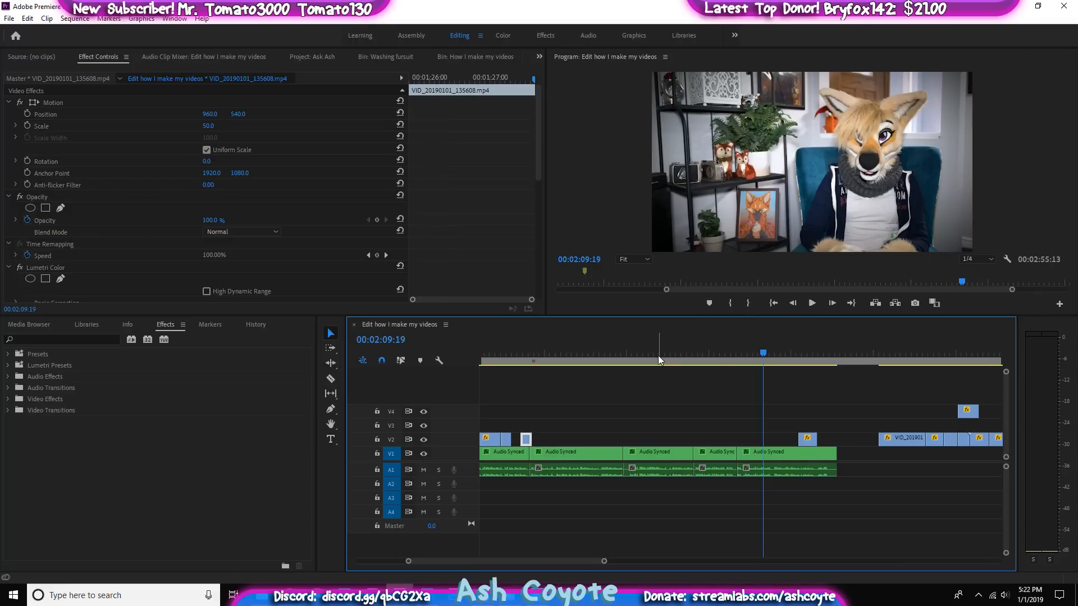
Punch in on the V1 talking clip between the tube-light shot and the 00:01:44 cut with Scale 75 and Position 831, 690
{"action": "left_click_drag", "start_coordinate": [655, 352], "coordinate": [555, 446]}
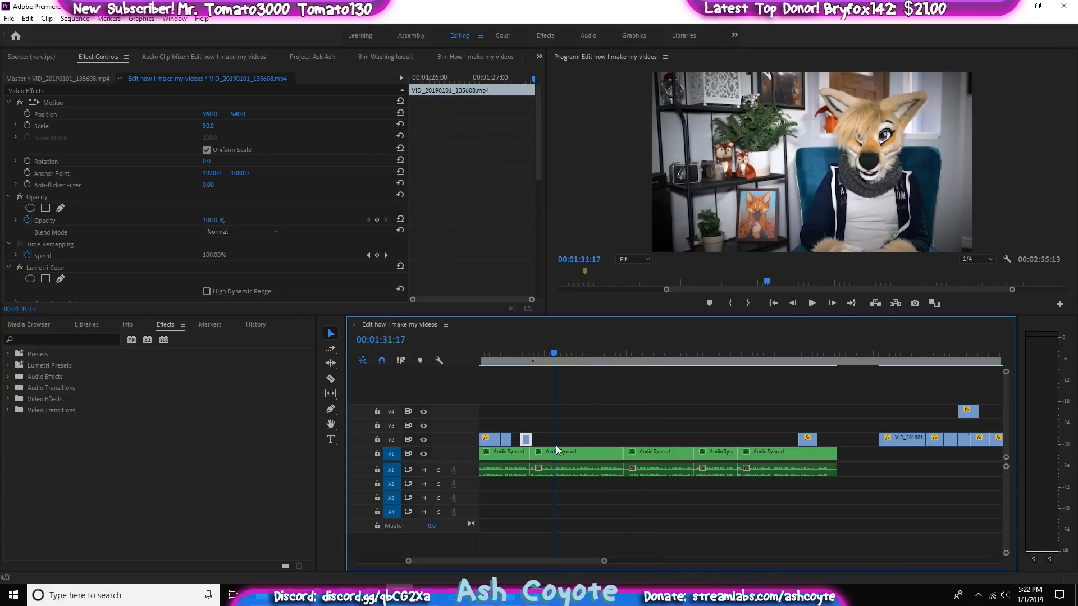
{"action": "key", "text": "space"}
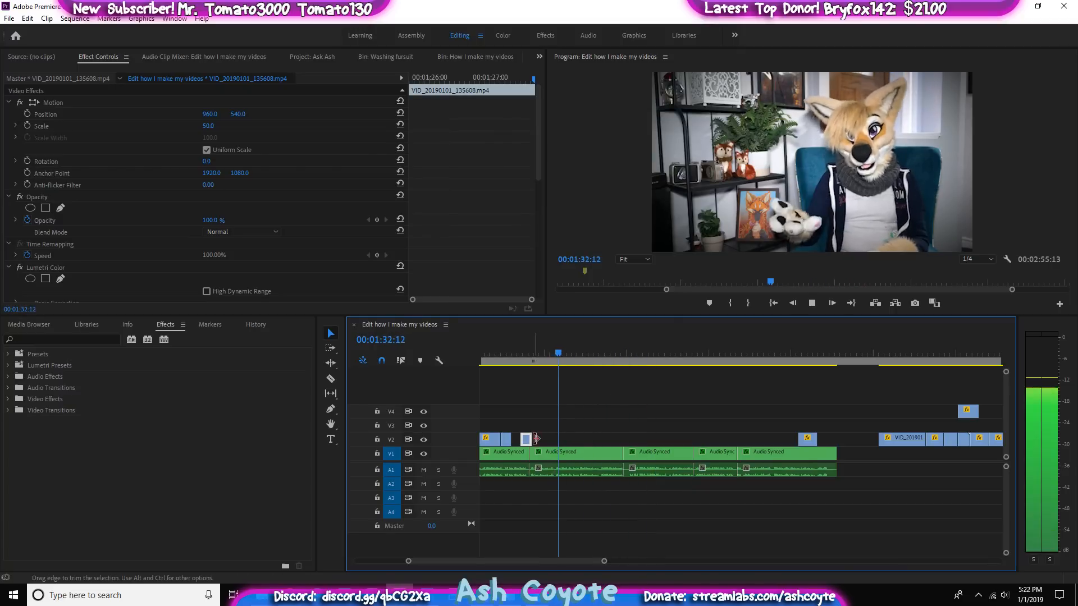
{"action": "key", "text": "space"}
{"action": "left_click", "coordinate": [570, 455]}
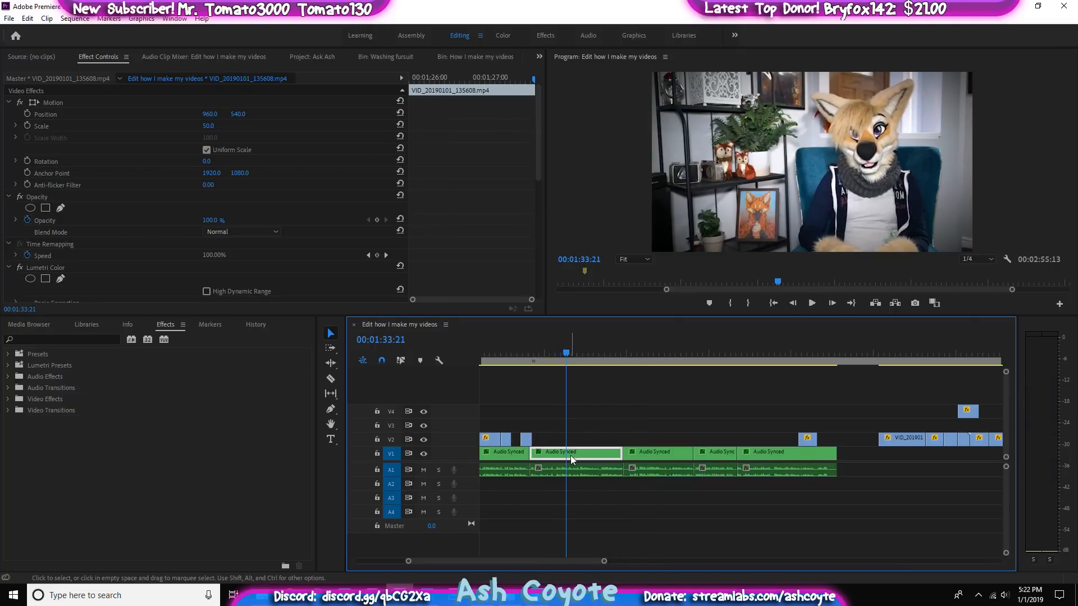
{"action": "right_click", "coordinate": [570, 456]}
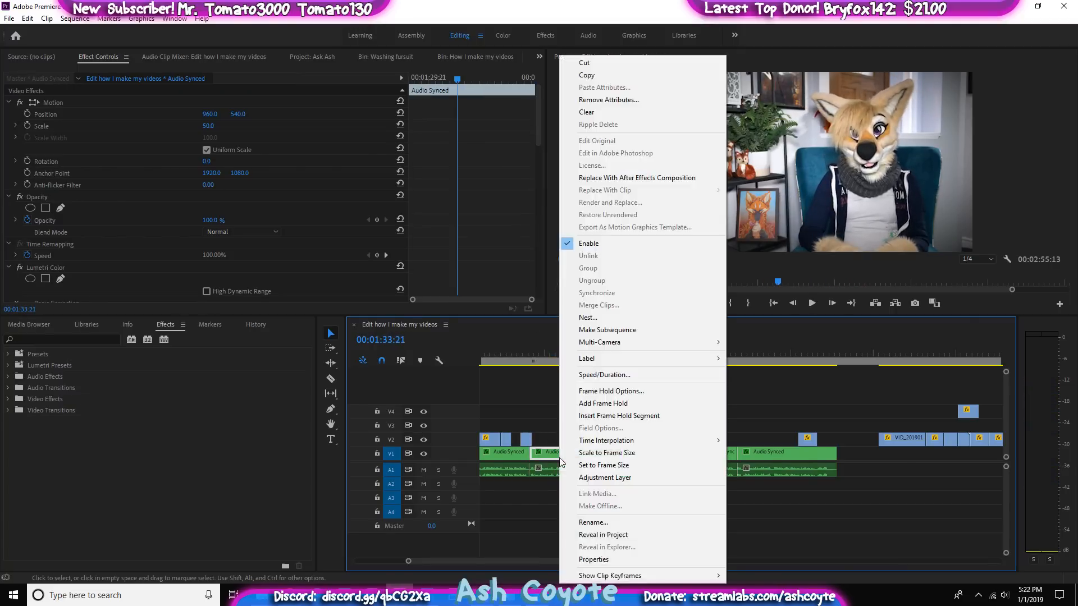
{"action": "left_click", "coordinate": [211, 126]}
{"action": "type", "text": "75"}
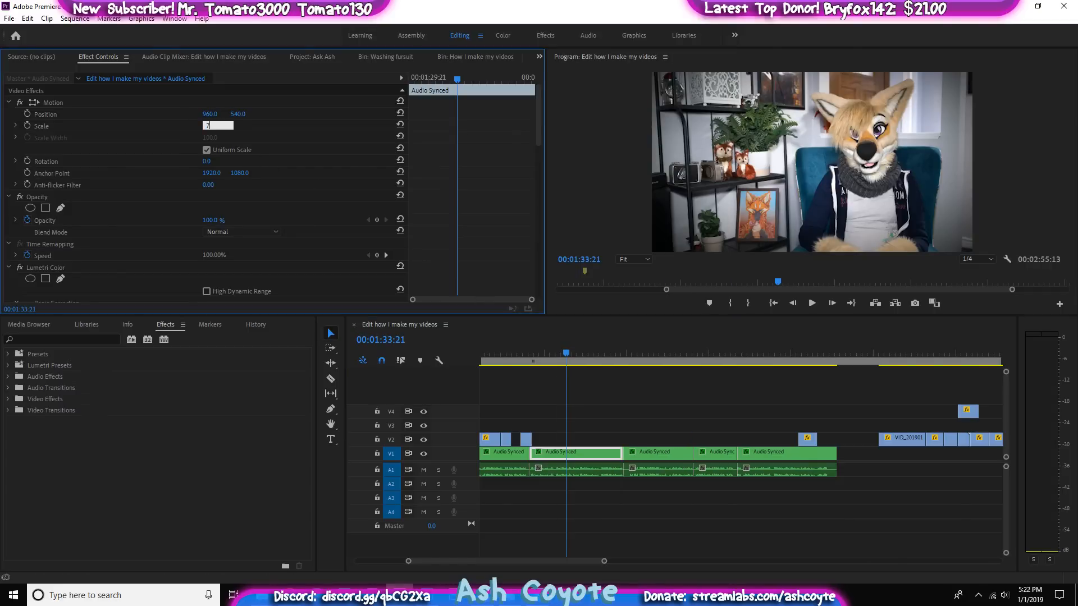
{"action": "key", "text": "Return"}
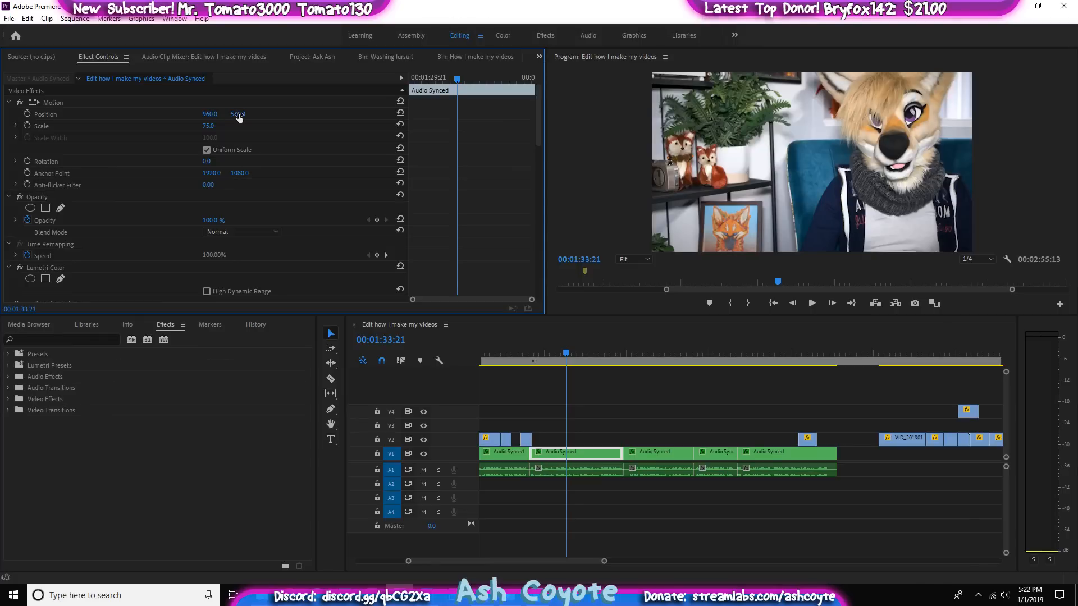
{"action": "mouse_move", "coordinate": [238, 114]}
{"action": "left_mouse_down"}
{"action": "mouse_move", "coordinate": [106, 116]}
{"action": "mouse_move", "coordinate": [251, 115]}
{"action": "left_mouse_up"}
{"action": "key", "text": "space"}
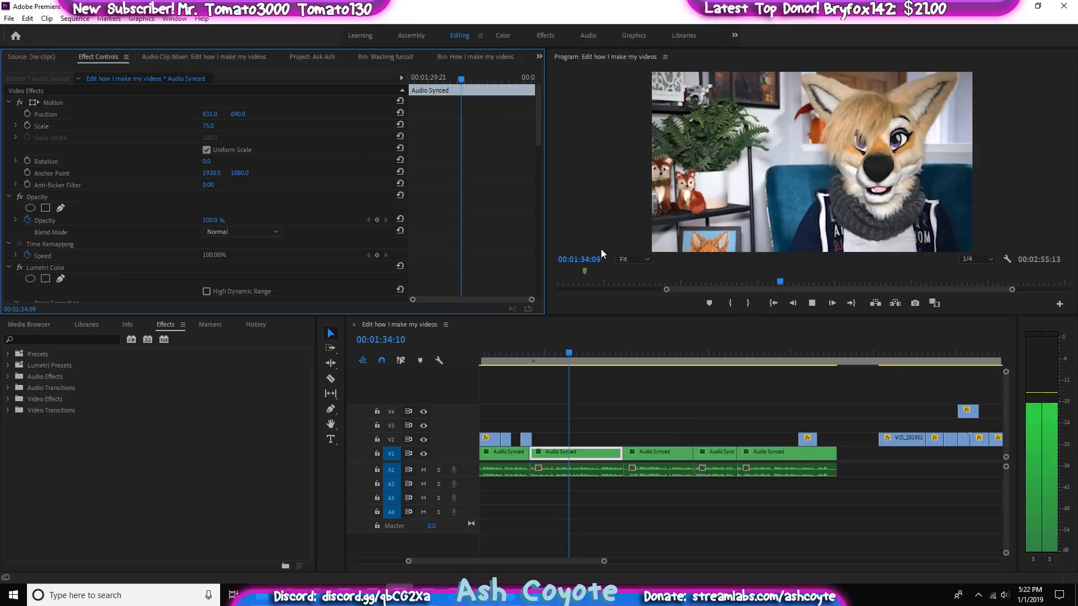
{"action": "left_click_drag", "start_coordinate": [609, 355], "coordinate": [620, 357]}
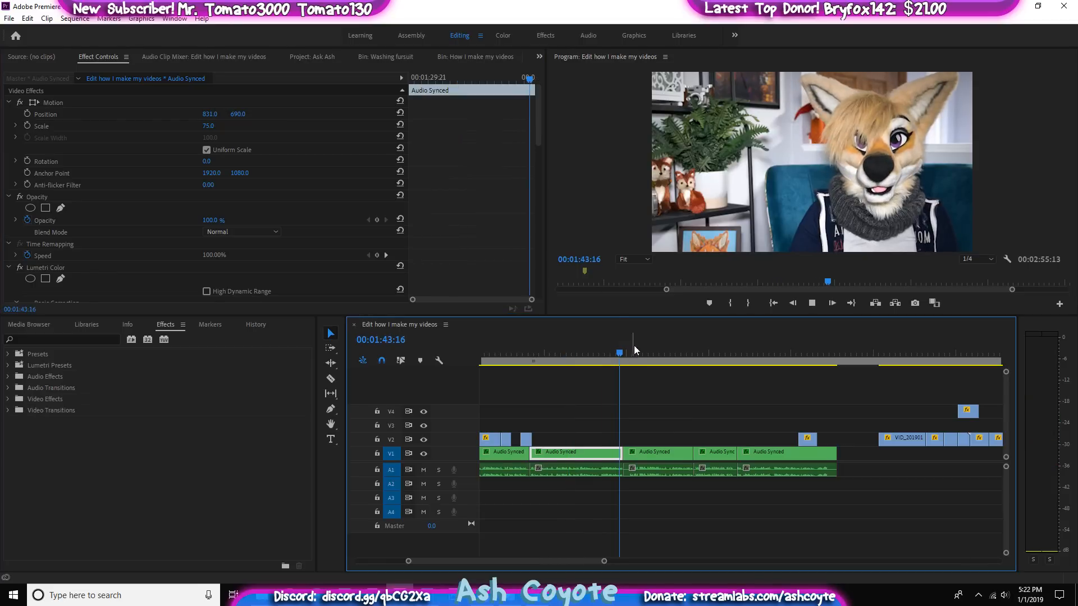
Play the talking footage across the 00:01:44 cut and on toward the 00:01:57 cut to review the punch-in
{"action": "key", "text": "space"}
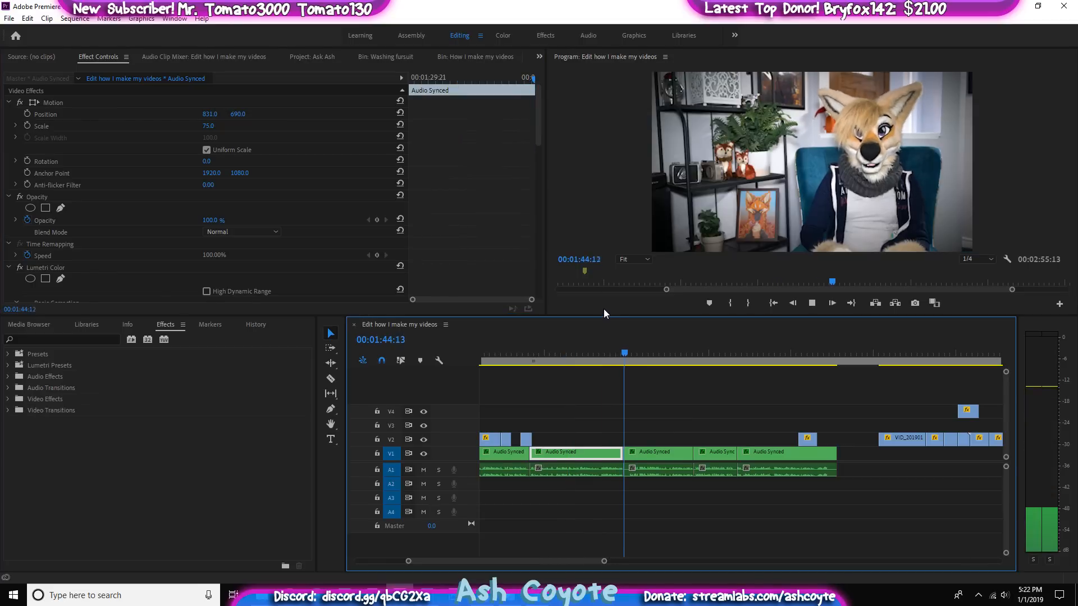
{"action": "key", "text": "space"}
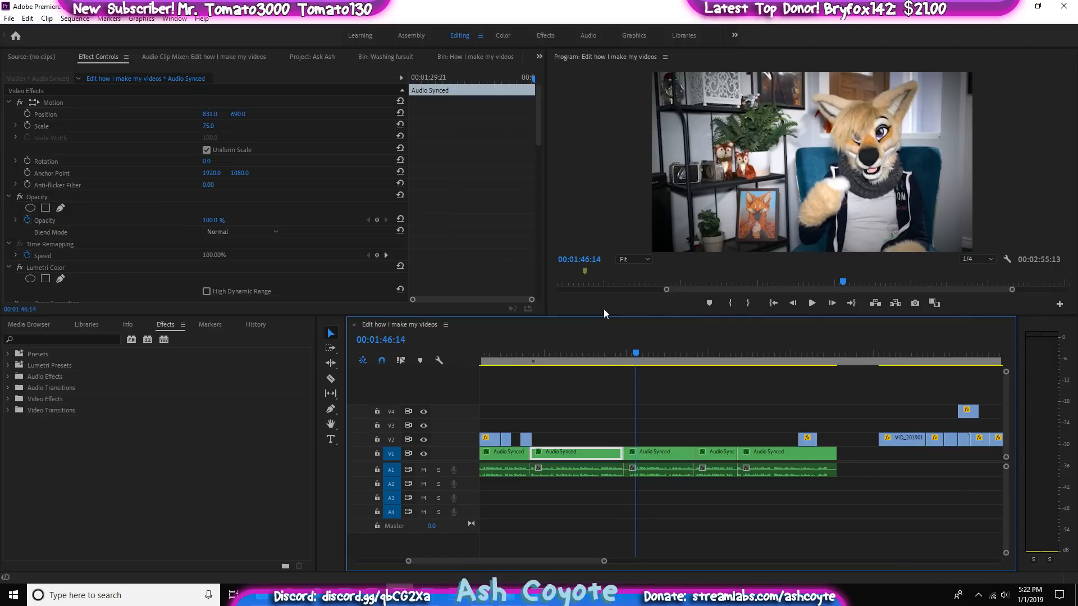
{"action": "key", "text": "space"}
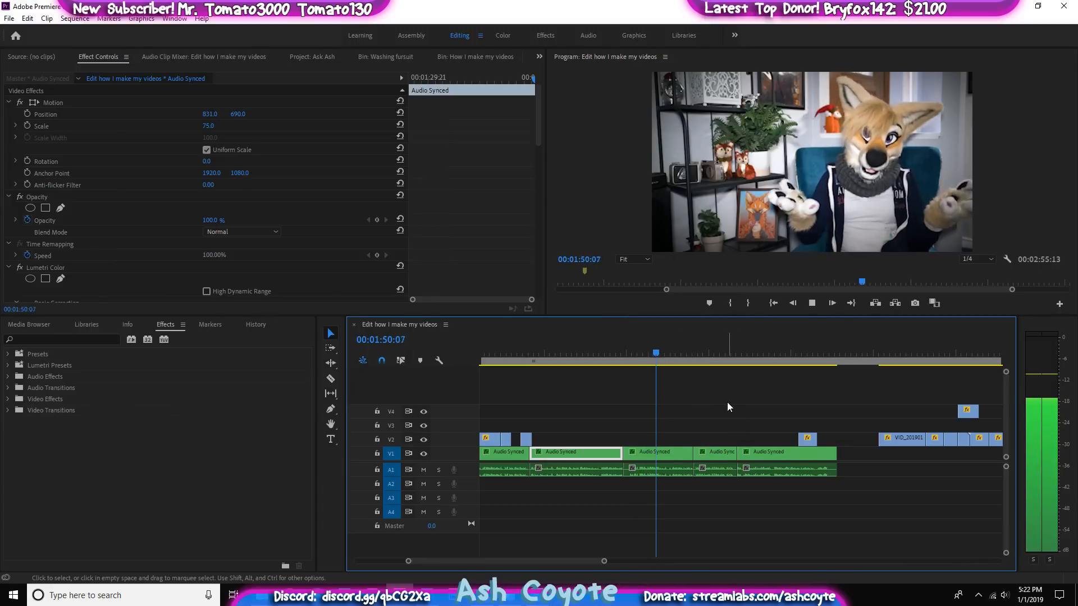
Punch in on the short V1 talking clip between the 00:01:57 and 00:02:05 cuts with Scale 85 and Position 776, 711
{"action": "left_click", "coordinate": [702, 452]}
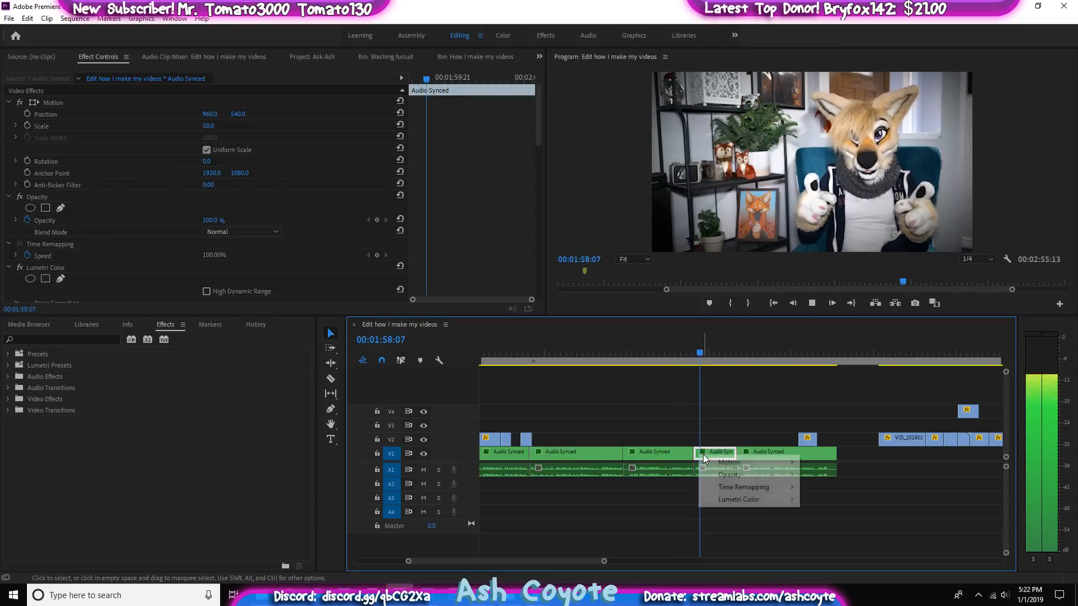
{"action": "left_click", "coordinate": [679, 356]}
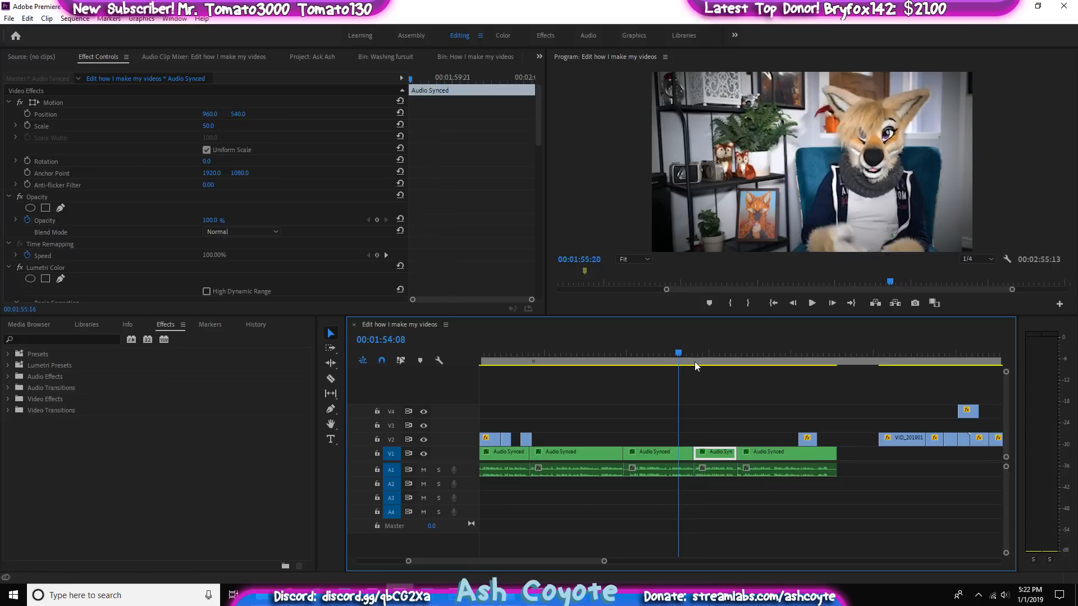
{"action": "left_click", "coordinate": [707, 362]}
{"action": "left_click", "coordinate": [216, 125]}
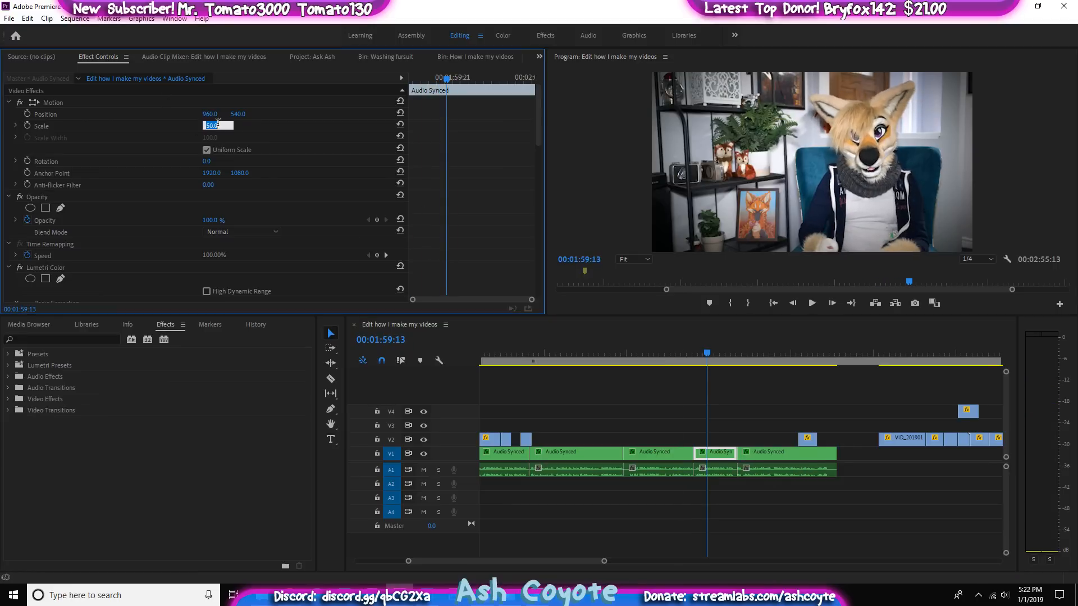
{"action": "type", "text": "75"}
{"action": "key", "text": "Return"}
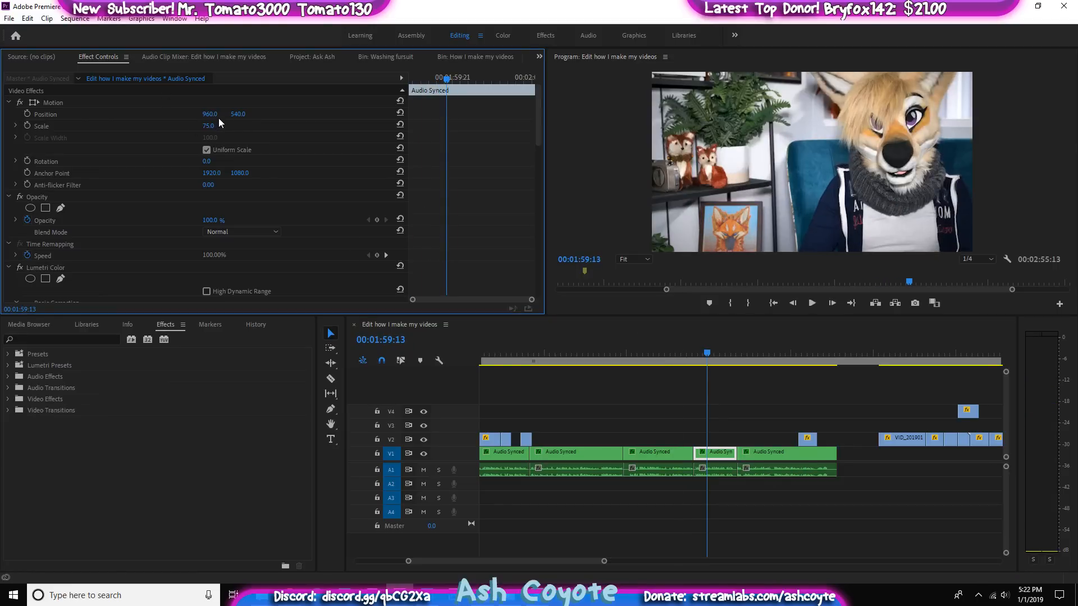
{"action": "left_click", "coordinate": [209, 126]}
{"action": "type", "text": "80"}
{"action": "key", "text": "Return"}
{"action": "left_click_drag", "start_coordinate": [210, 114], "coordinate": [335, 114]}
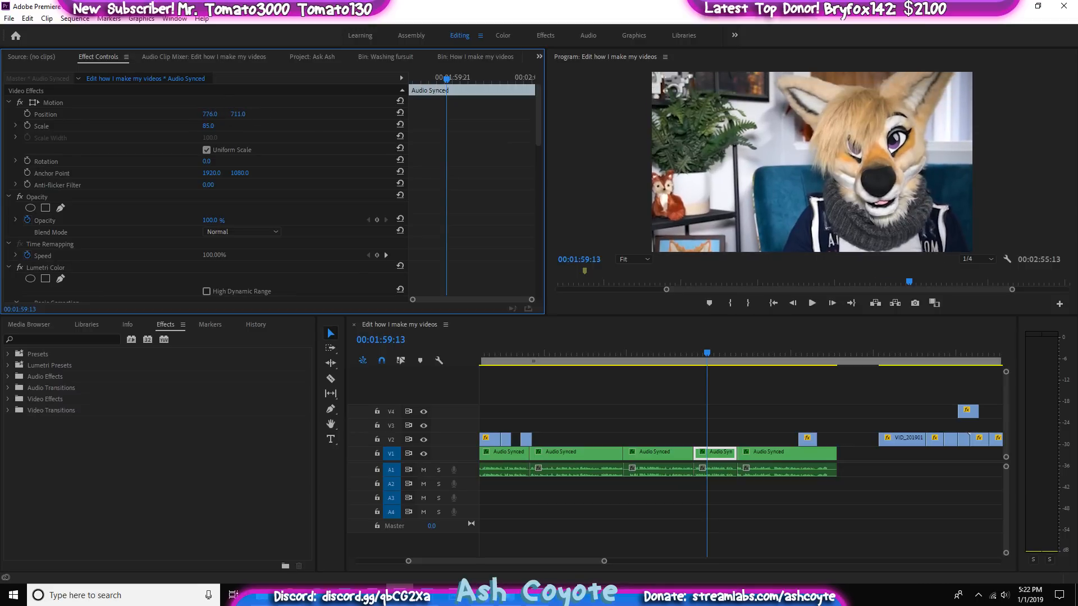
Show the "How I make my videos" bin and try to import more media into it
{"action": "scroll", "coordinate": [794, 362], "scroll_direction": "down", "scroll_amount": 1}
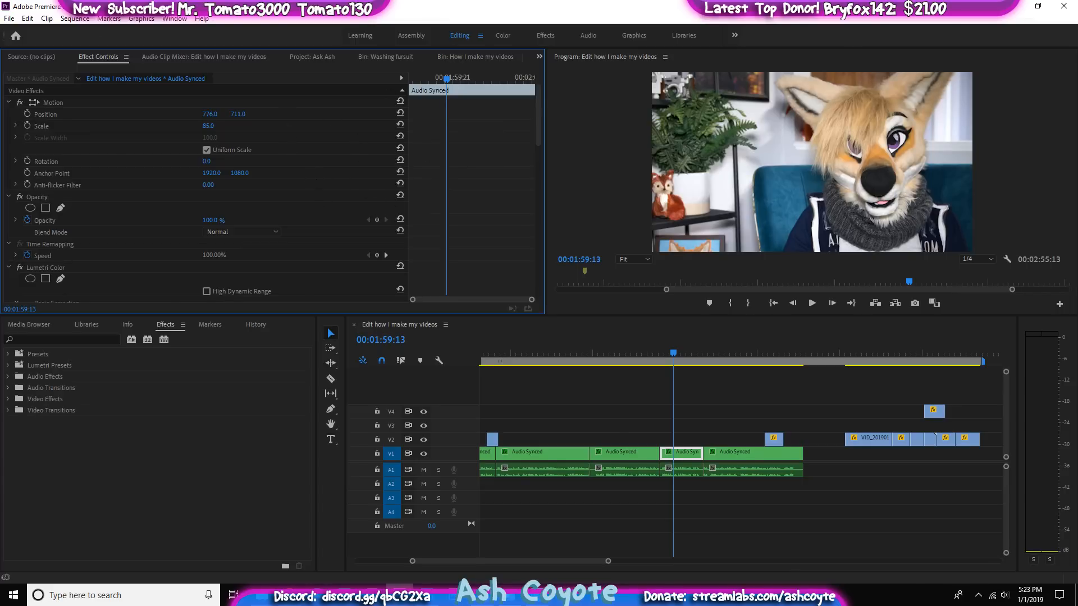
{"action": "left_click", "coordinate": [31, 57]}
{"action": "left_click", "coordinate": [308, 57]}
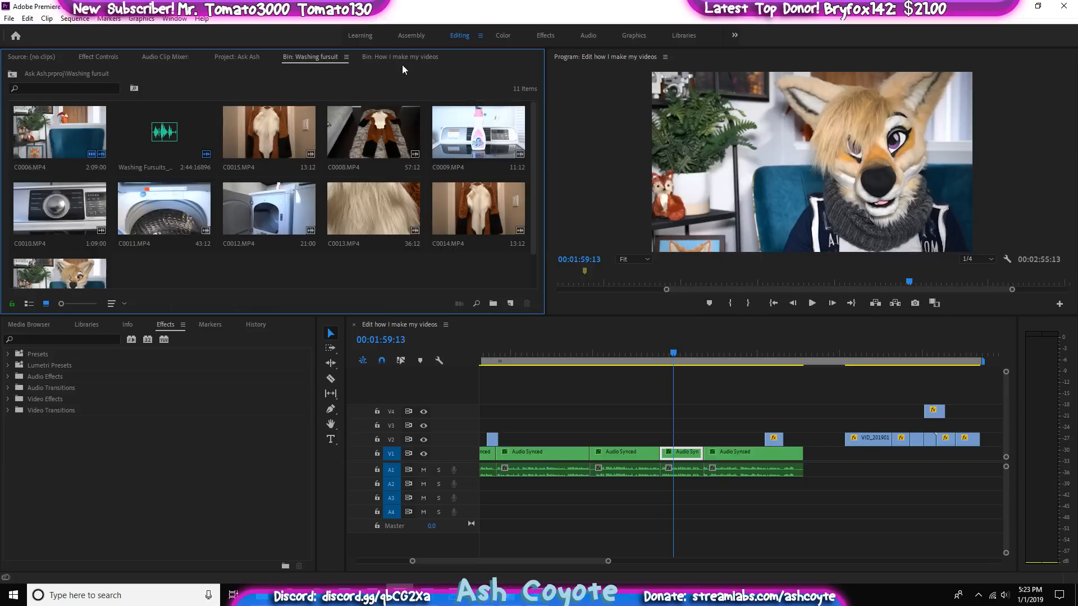
{"action": "left_click", "coordinate": [422, 55]}
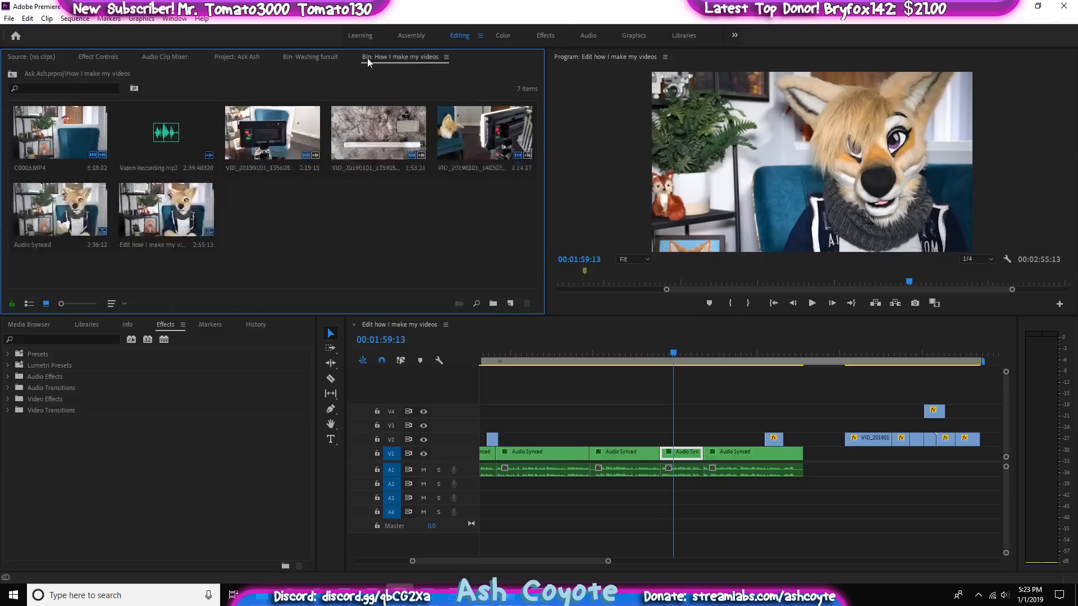
{"action": "right_click", "coordinate": [307, 211]}
{"action": "left_click", "coordinate": [338, 293]}
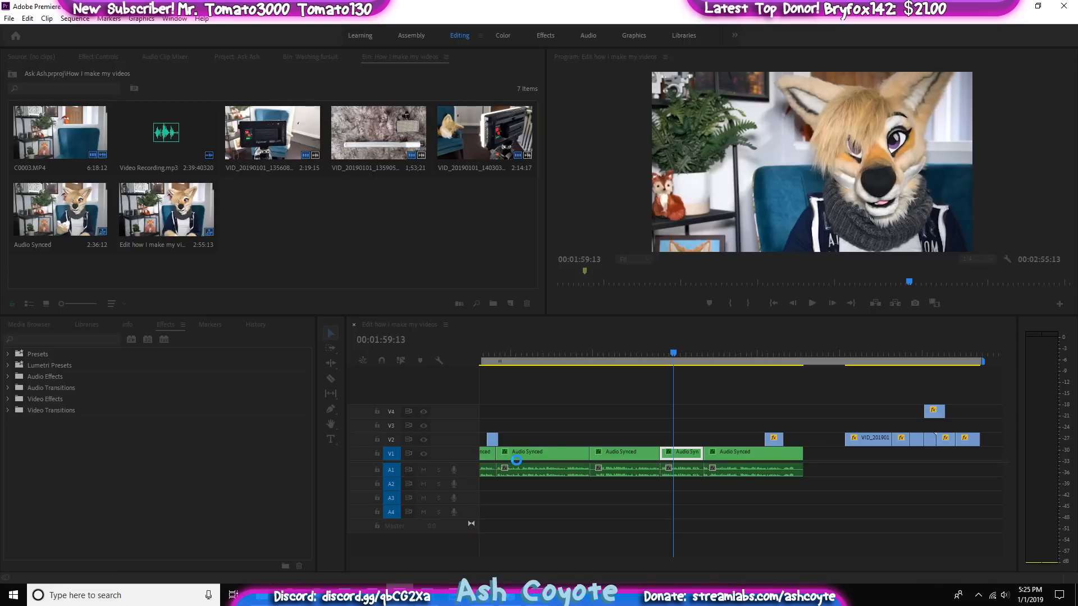
Close the Adobe Premiere Pro CC window
{"action": "mouse_move", "coordinate": [399, 595]}
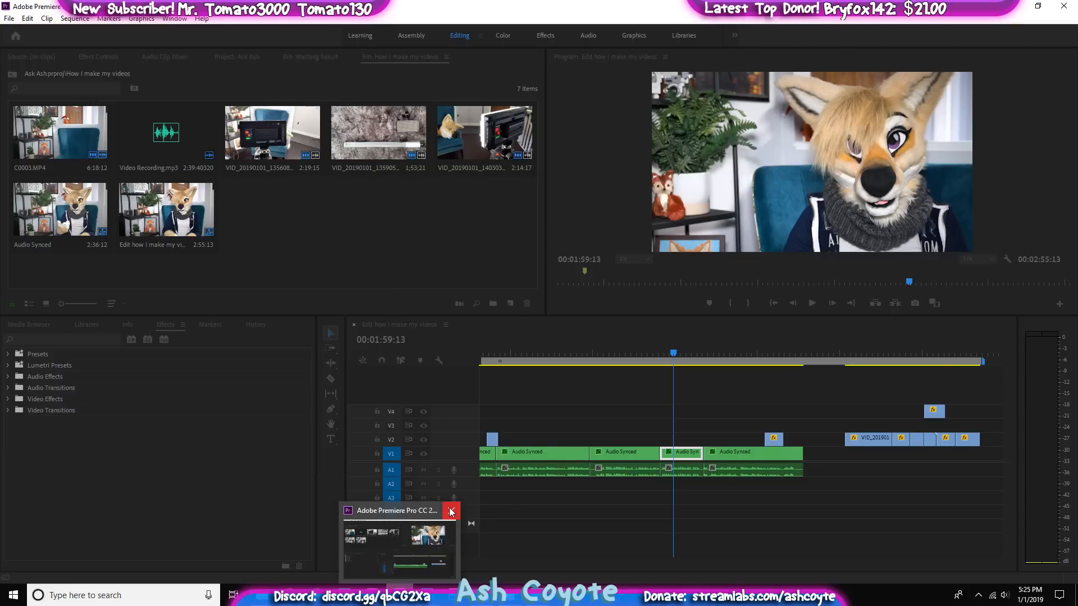
{"action": "left_click", "coordinate": [451, 512]}
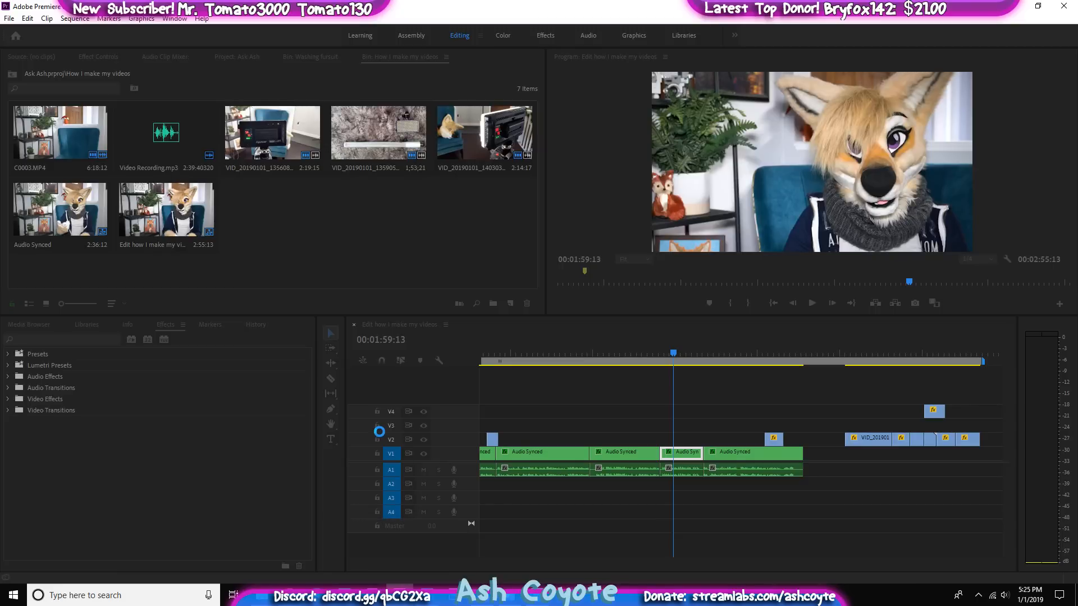